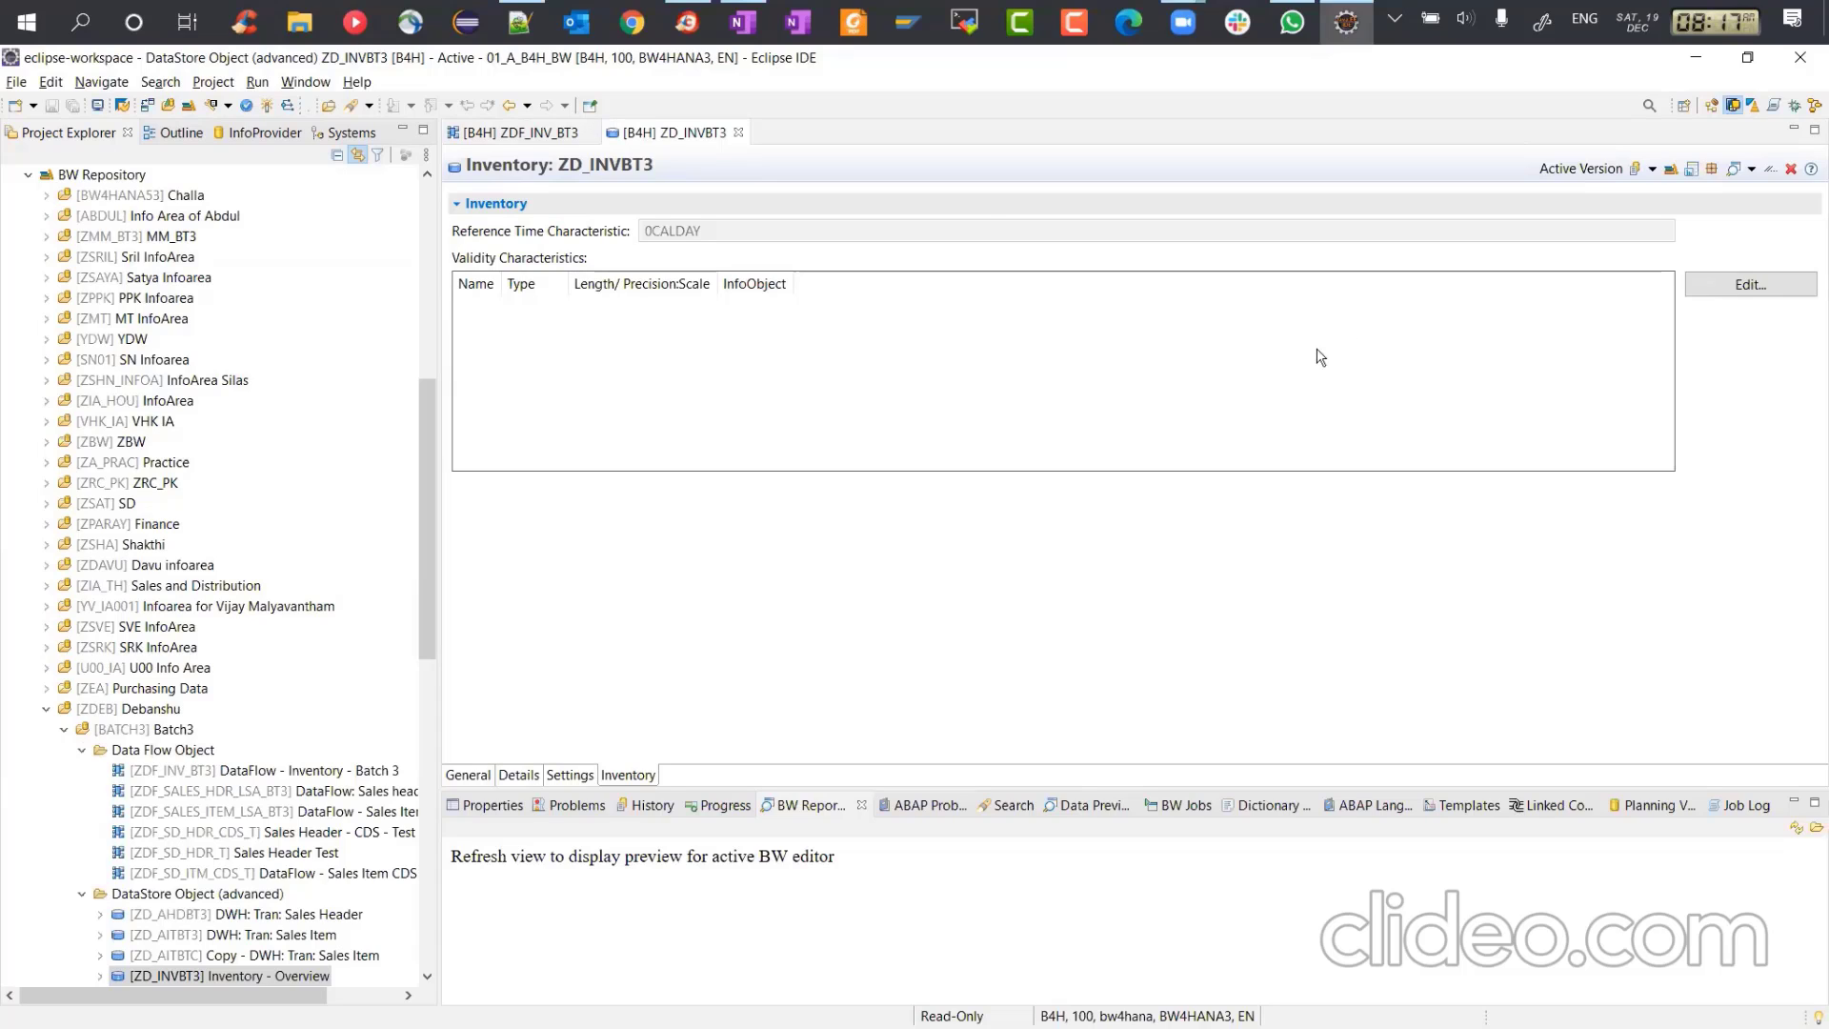
Step: Minimize the lower view stack and try to display the Active Table's data from the DDIC properties of ZD_INVBT3
{"action": "left_click", "coordinate": [1793, 802]}
{"action": "left_click", "coordinate": [1813, 155]}
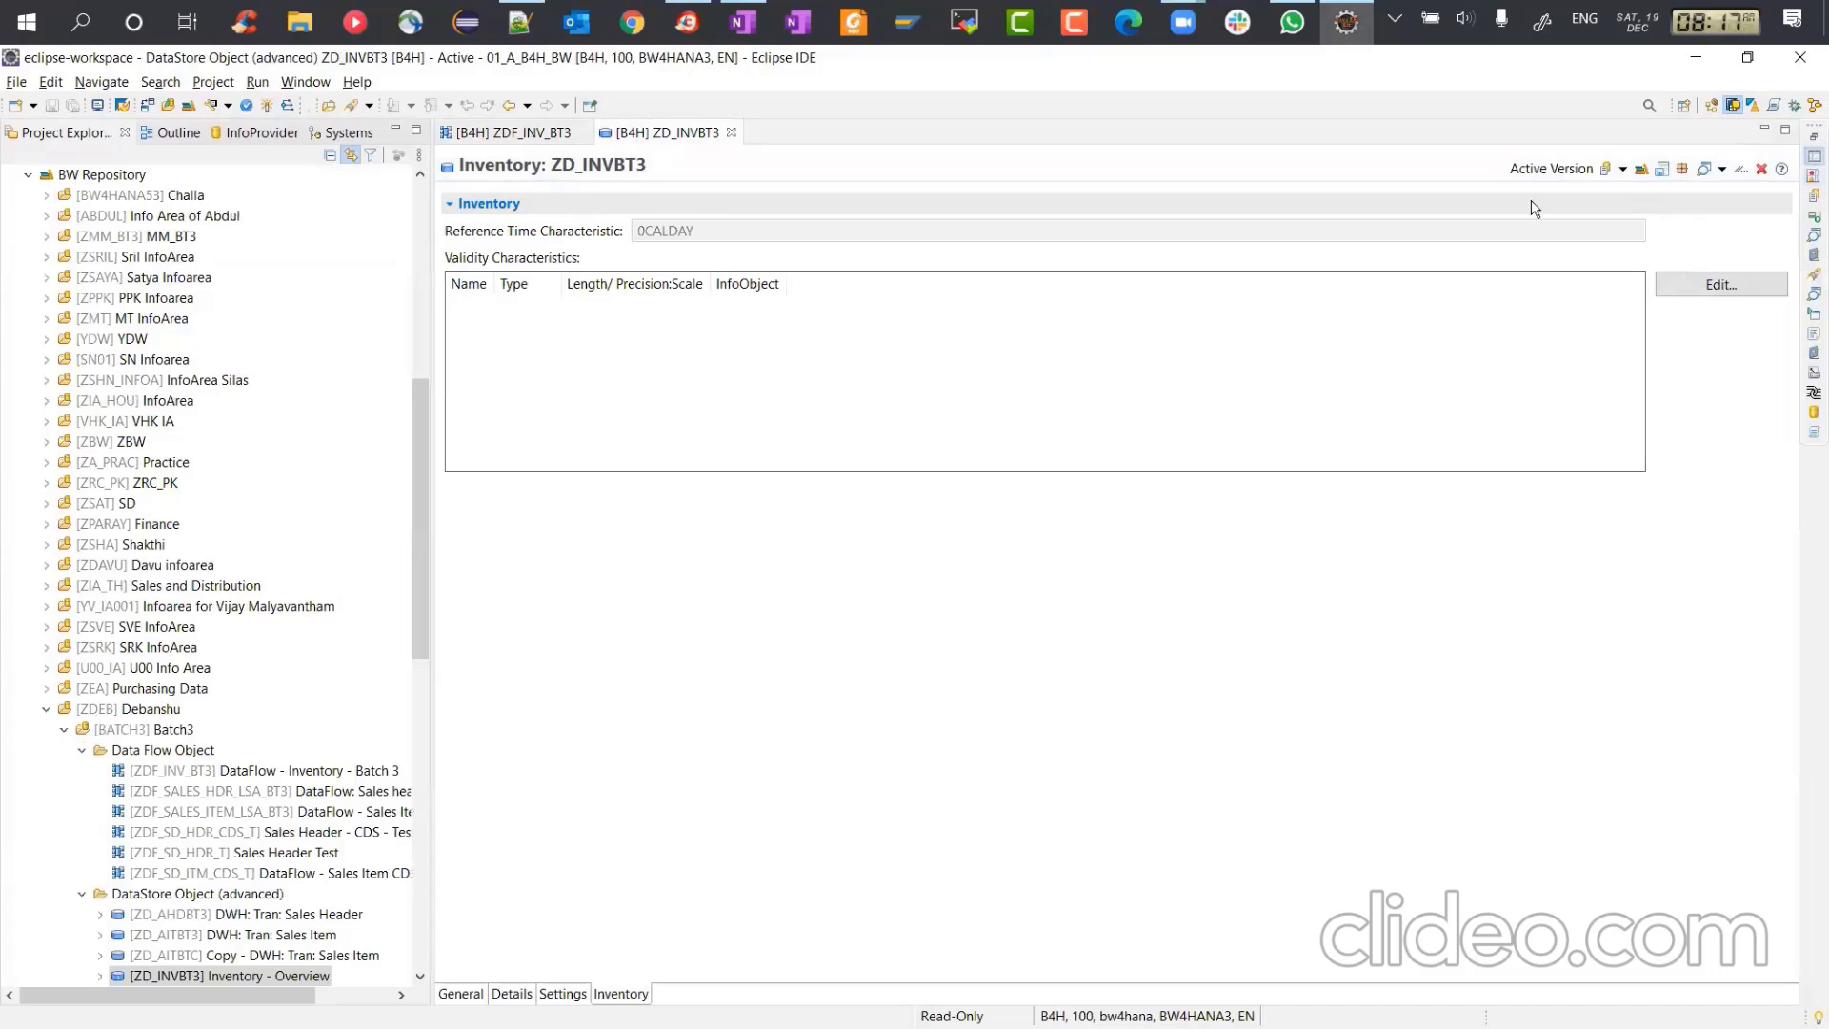
{"action": "left_click", "coordinate": [588, 247]}
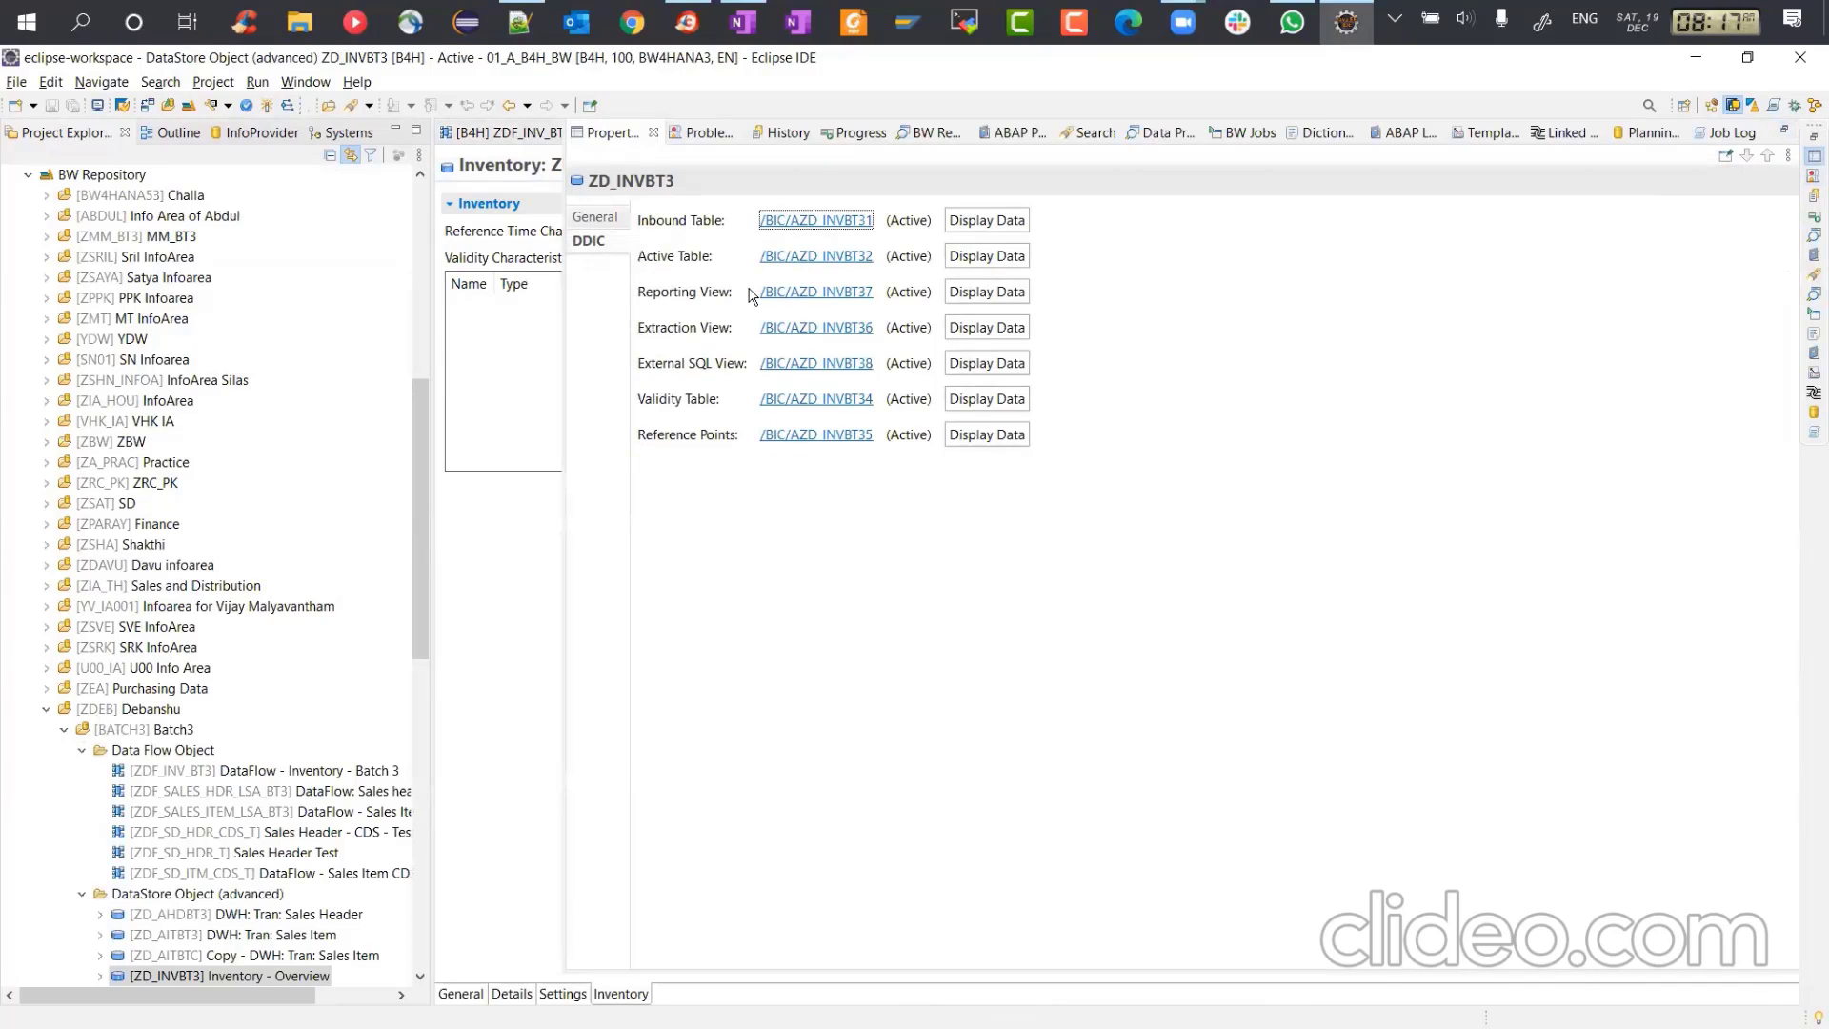
{"action": "left_click", "coordinate": [988, 258]}
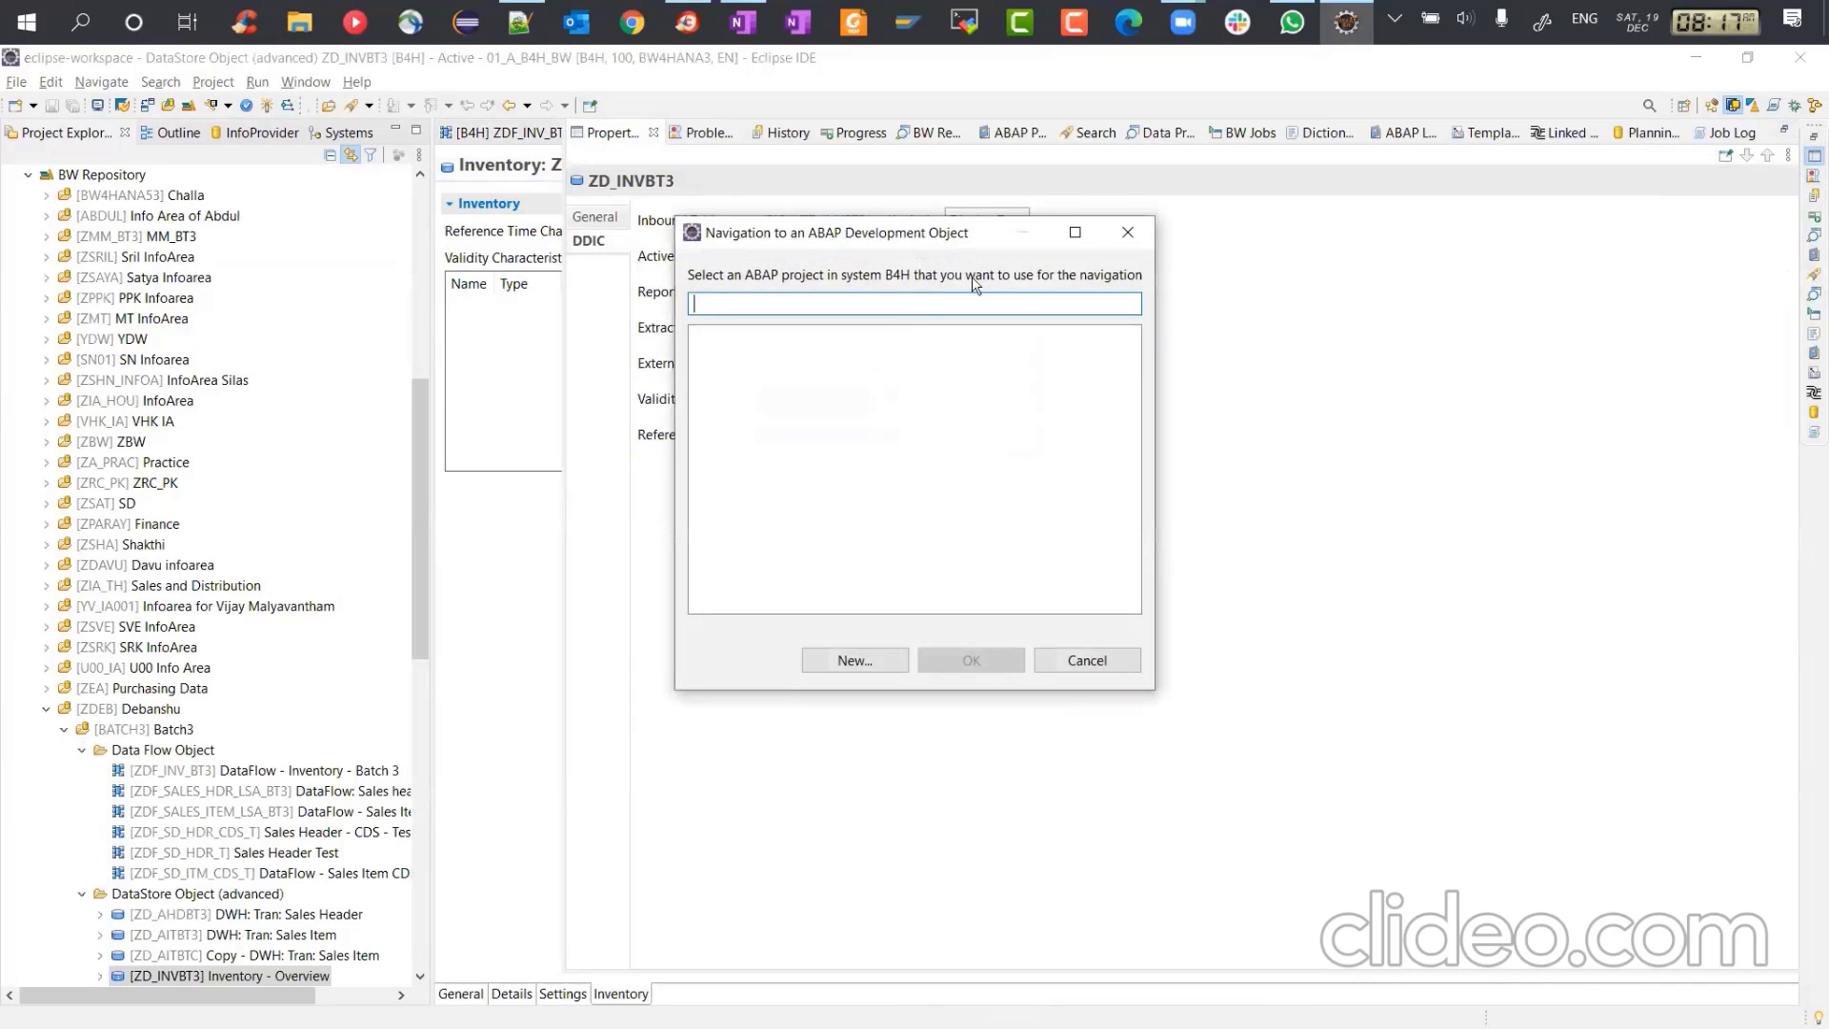
{"action": "left_click", "coordinate": [1112, 659]}
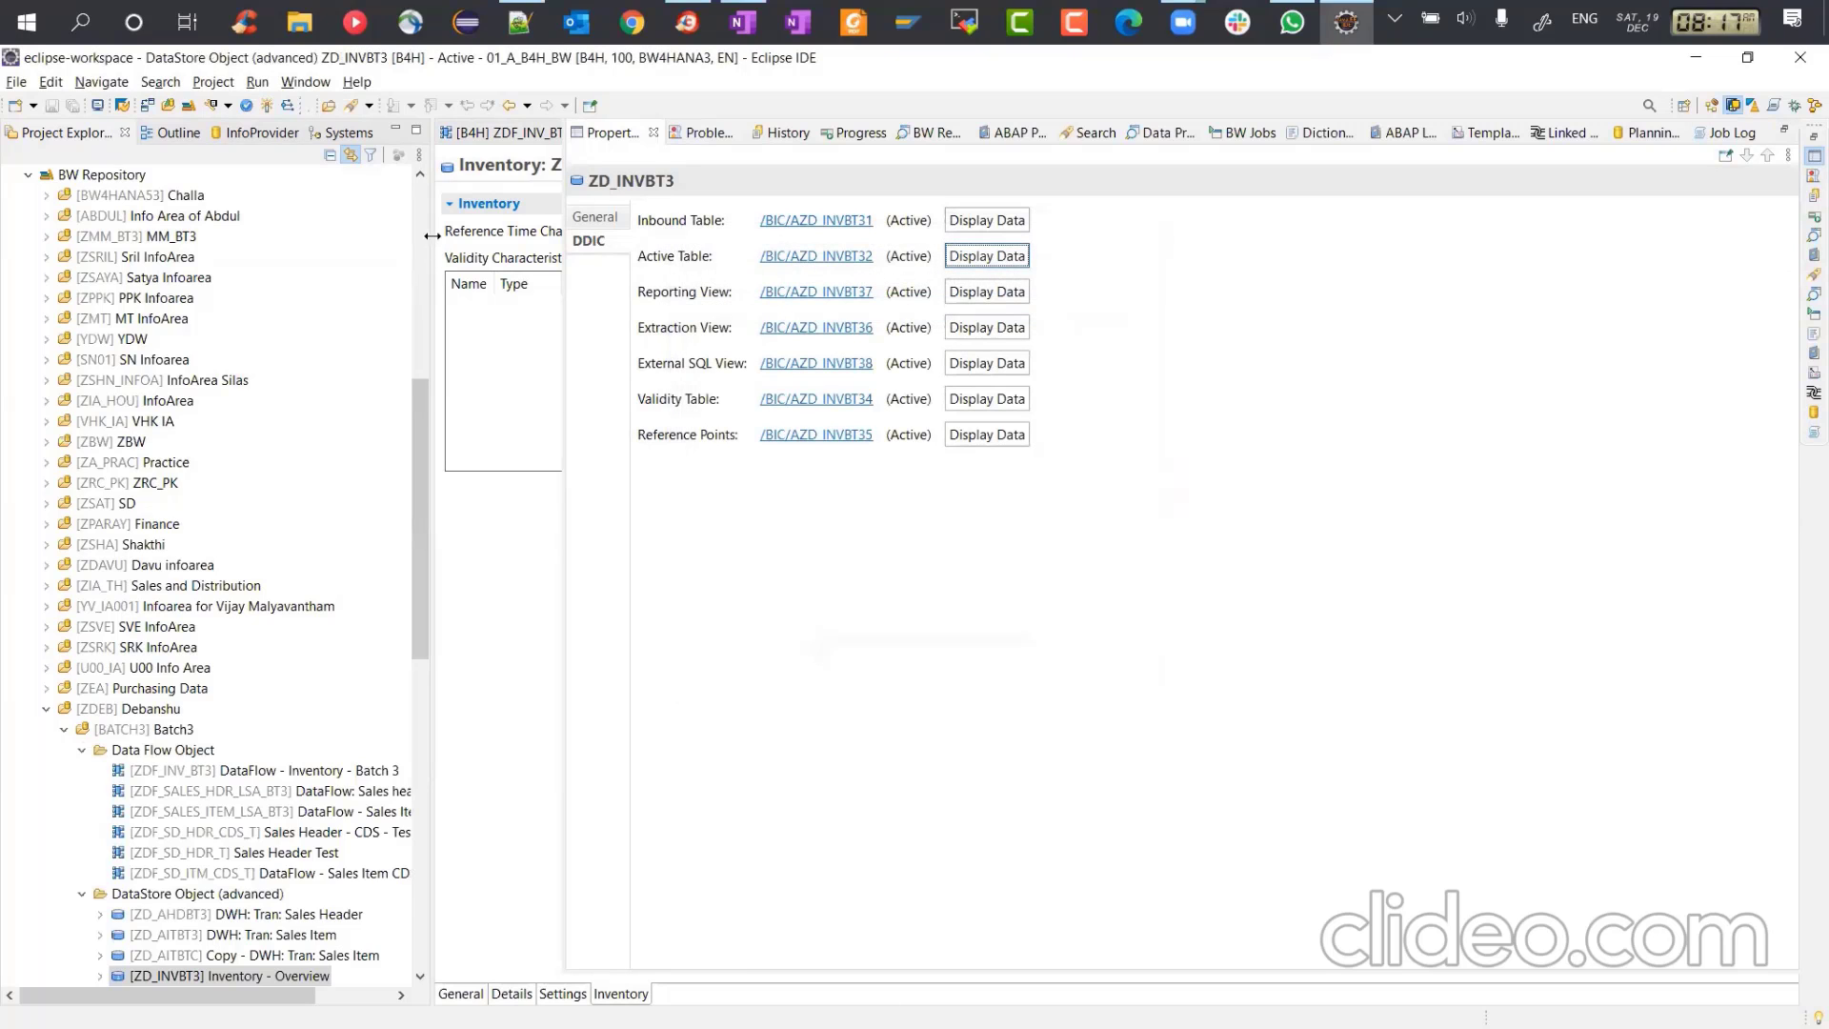
Step: Log on to the 01_B_B4H_ABAP project by entering the account password
{"action": "scroll", "coordinate": [191, 476], "scroll_direction": "up", "scroll_amount": 10}
{"action": "left_click", "coordinate": [113, 219]}
{"action": "left_click", "coordinate": [11, 174]}
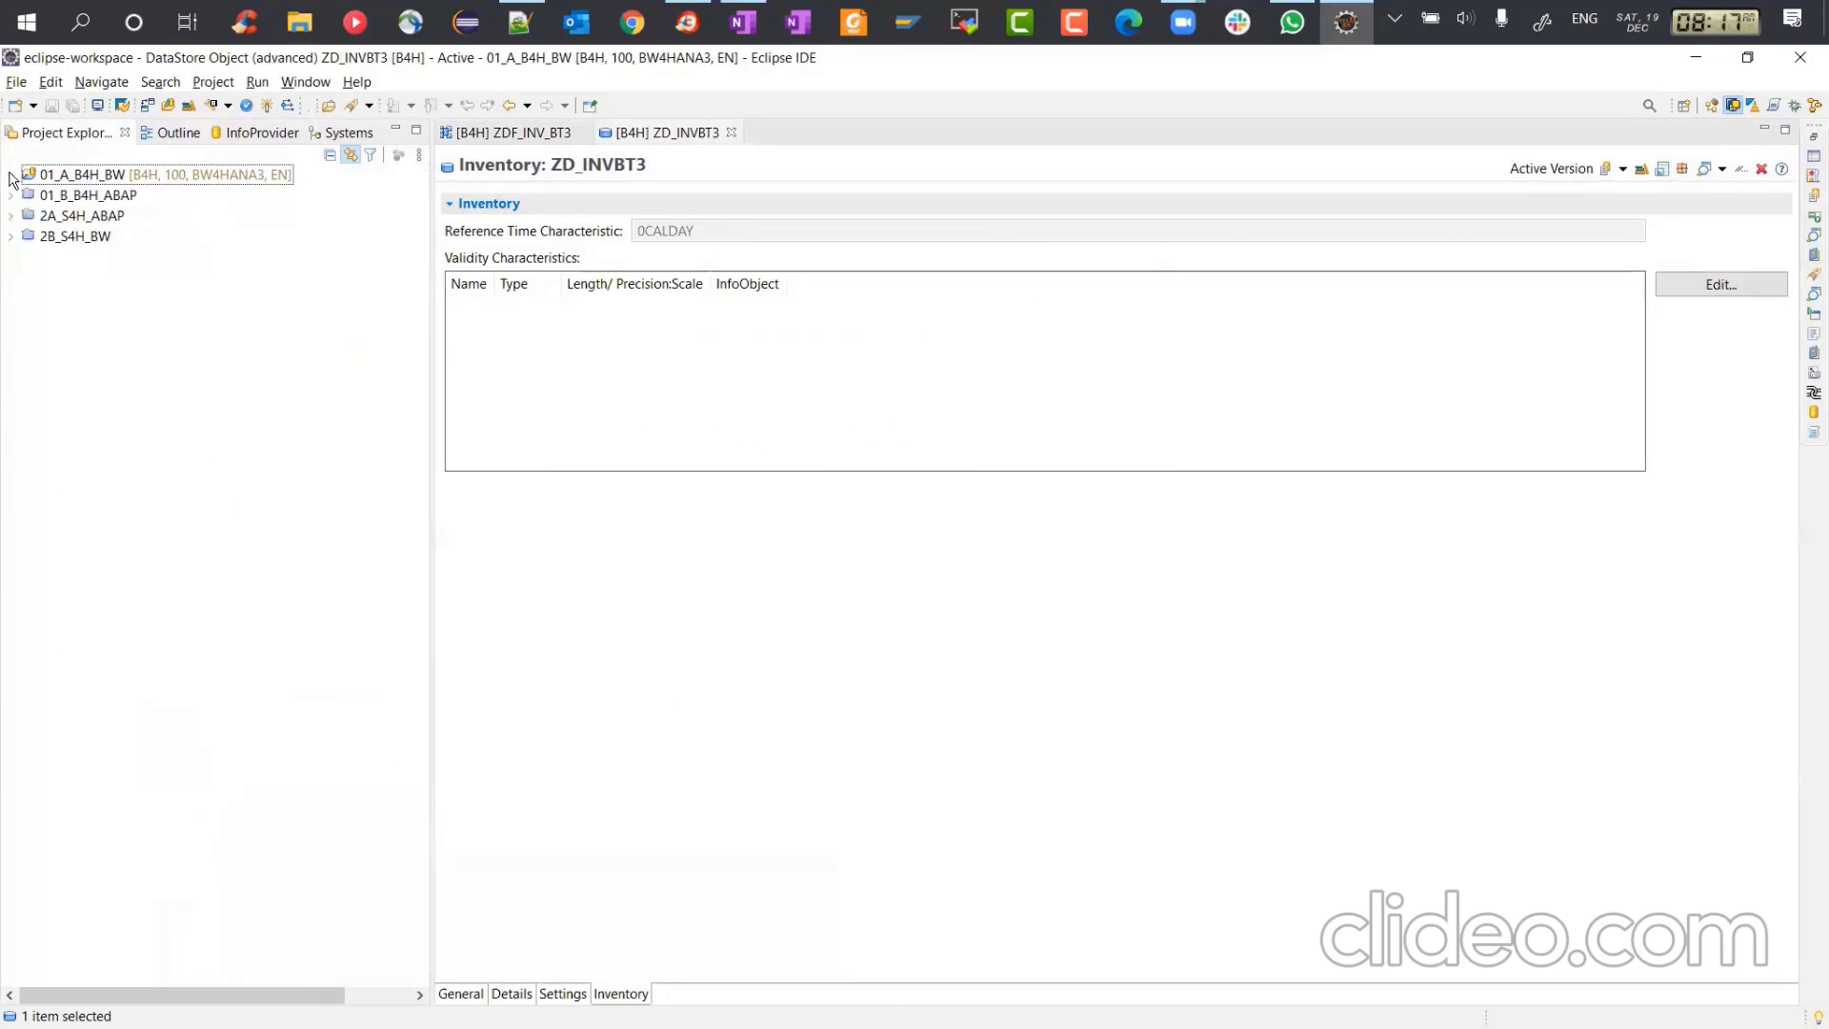
{"action": "left_click", "coordinate": [68, 198]}
{"action": "double_click", "coordinate": [68, 198]}
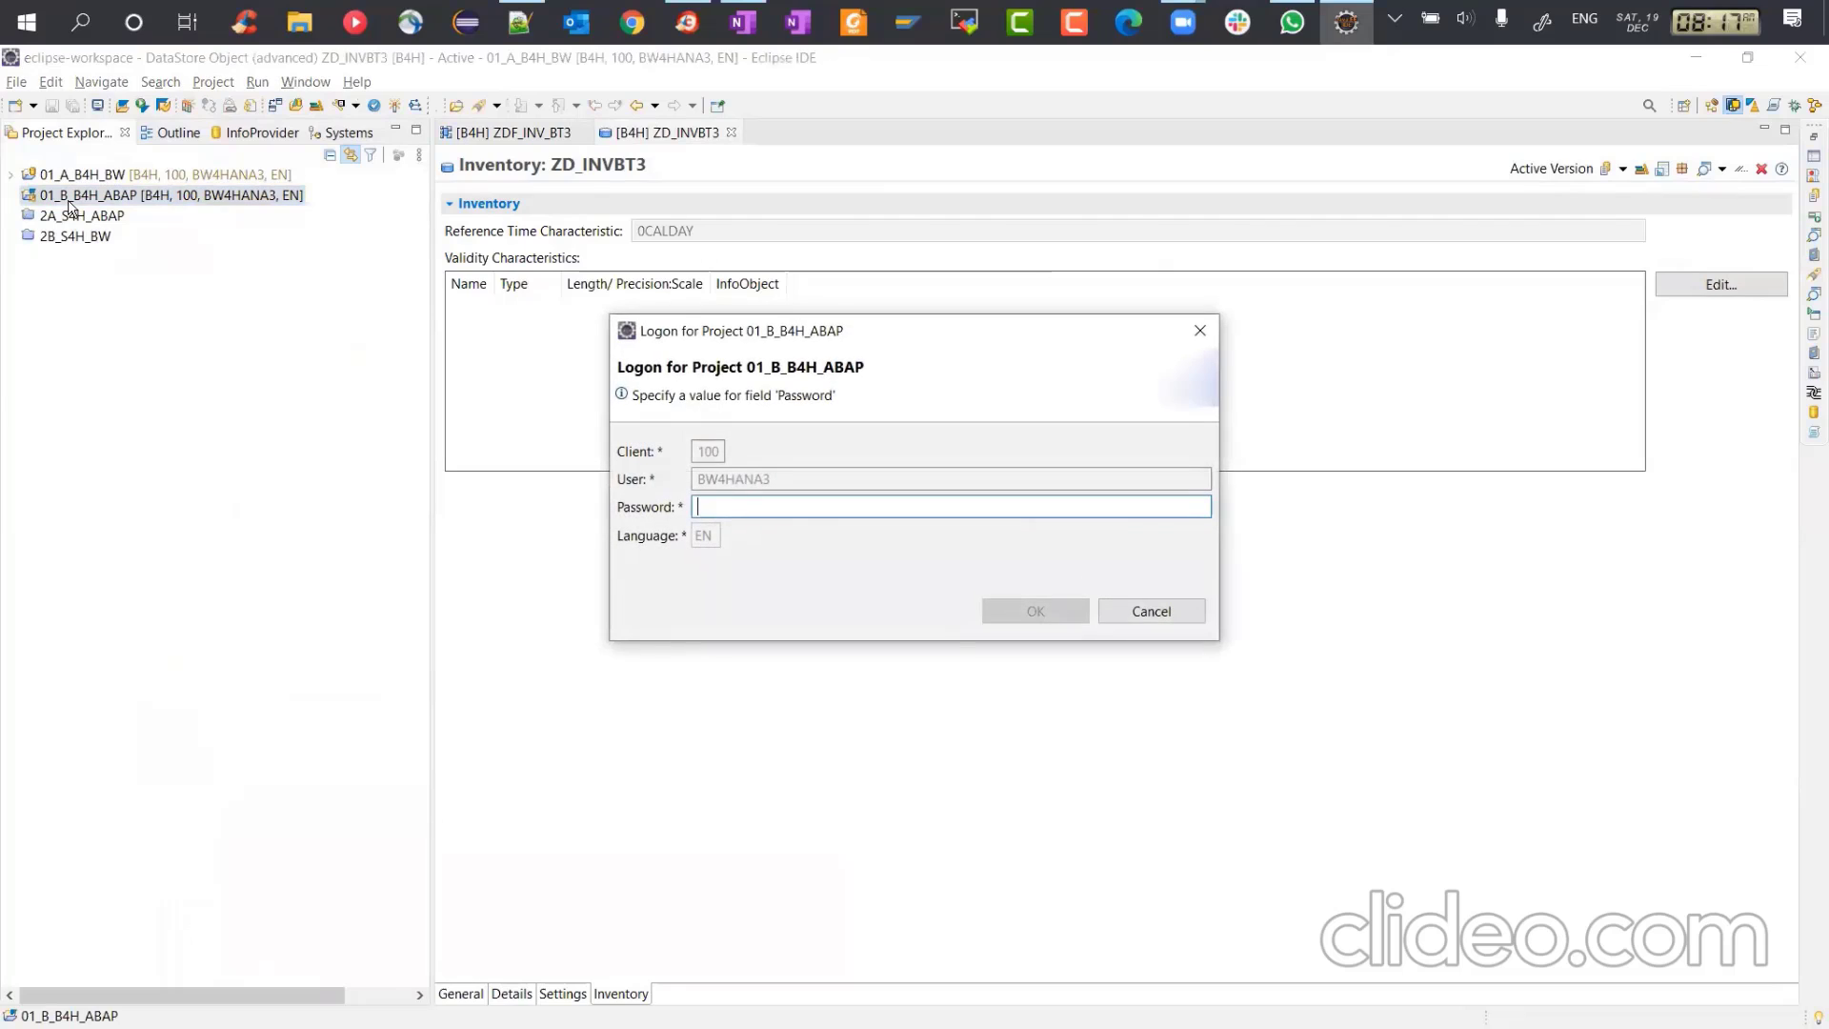
{"action": "type", "text": "•••••••••"}
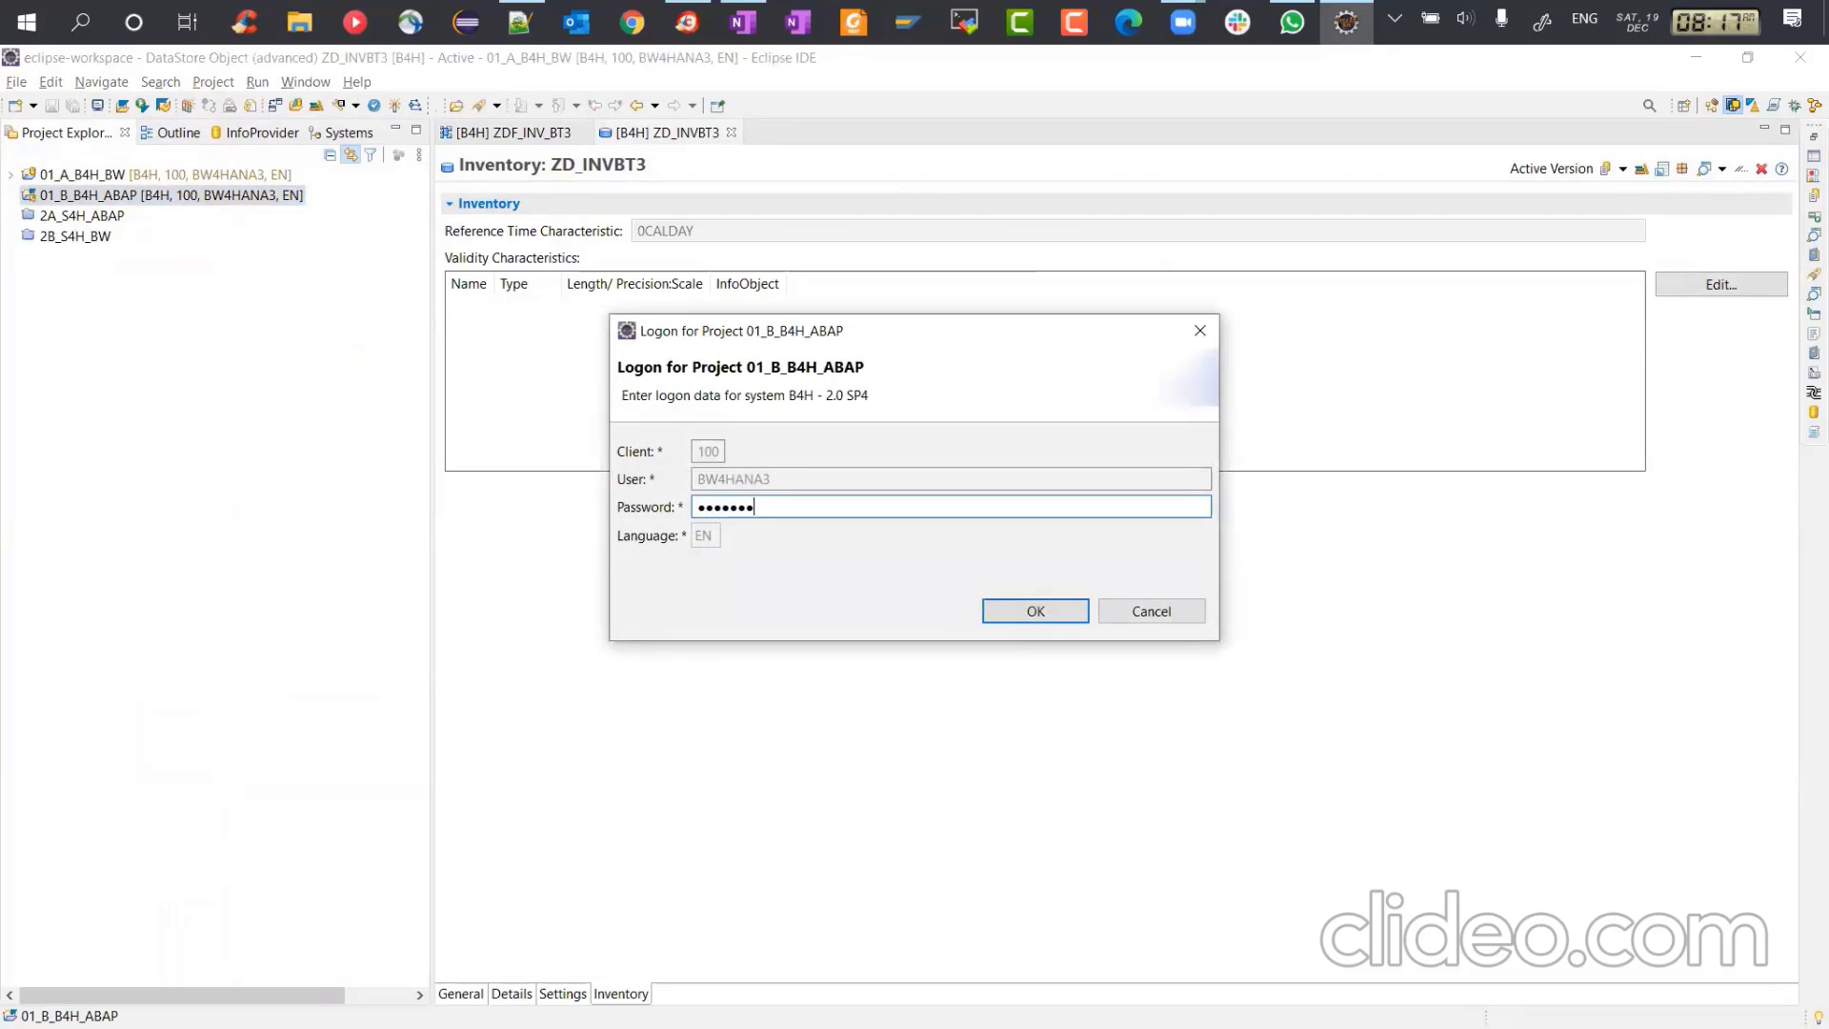
{"action": "key", "text": "Return"}
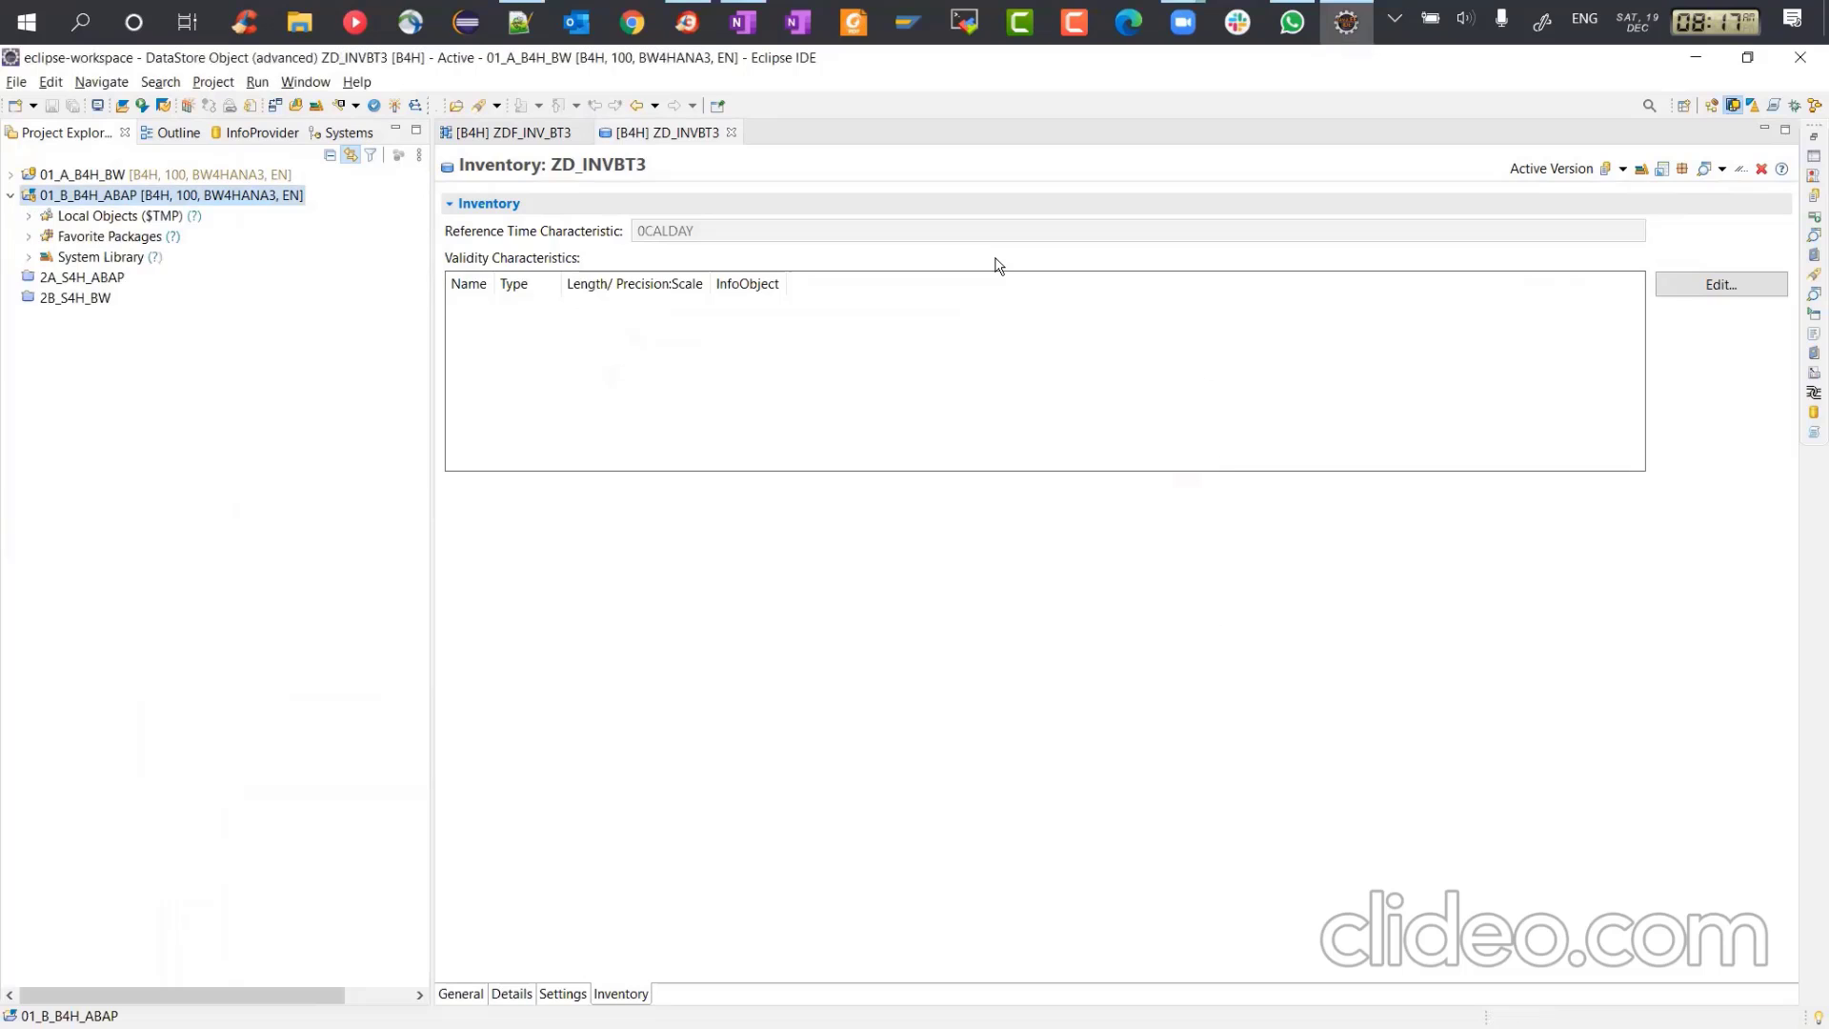
Step: Display the data of ZD_INVBT3's Active Table from its DDIC properties, and close the data editor
{"action": "left_click", "coordinate": [1814, 156]}
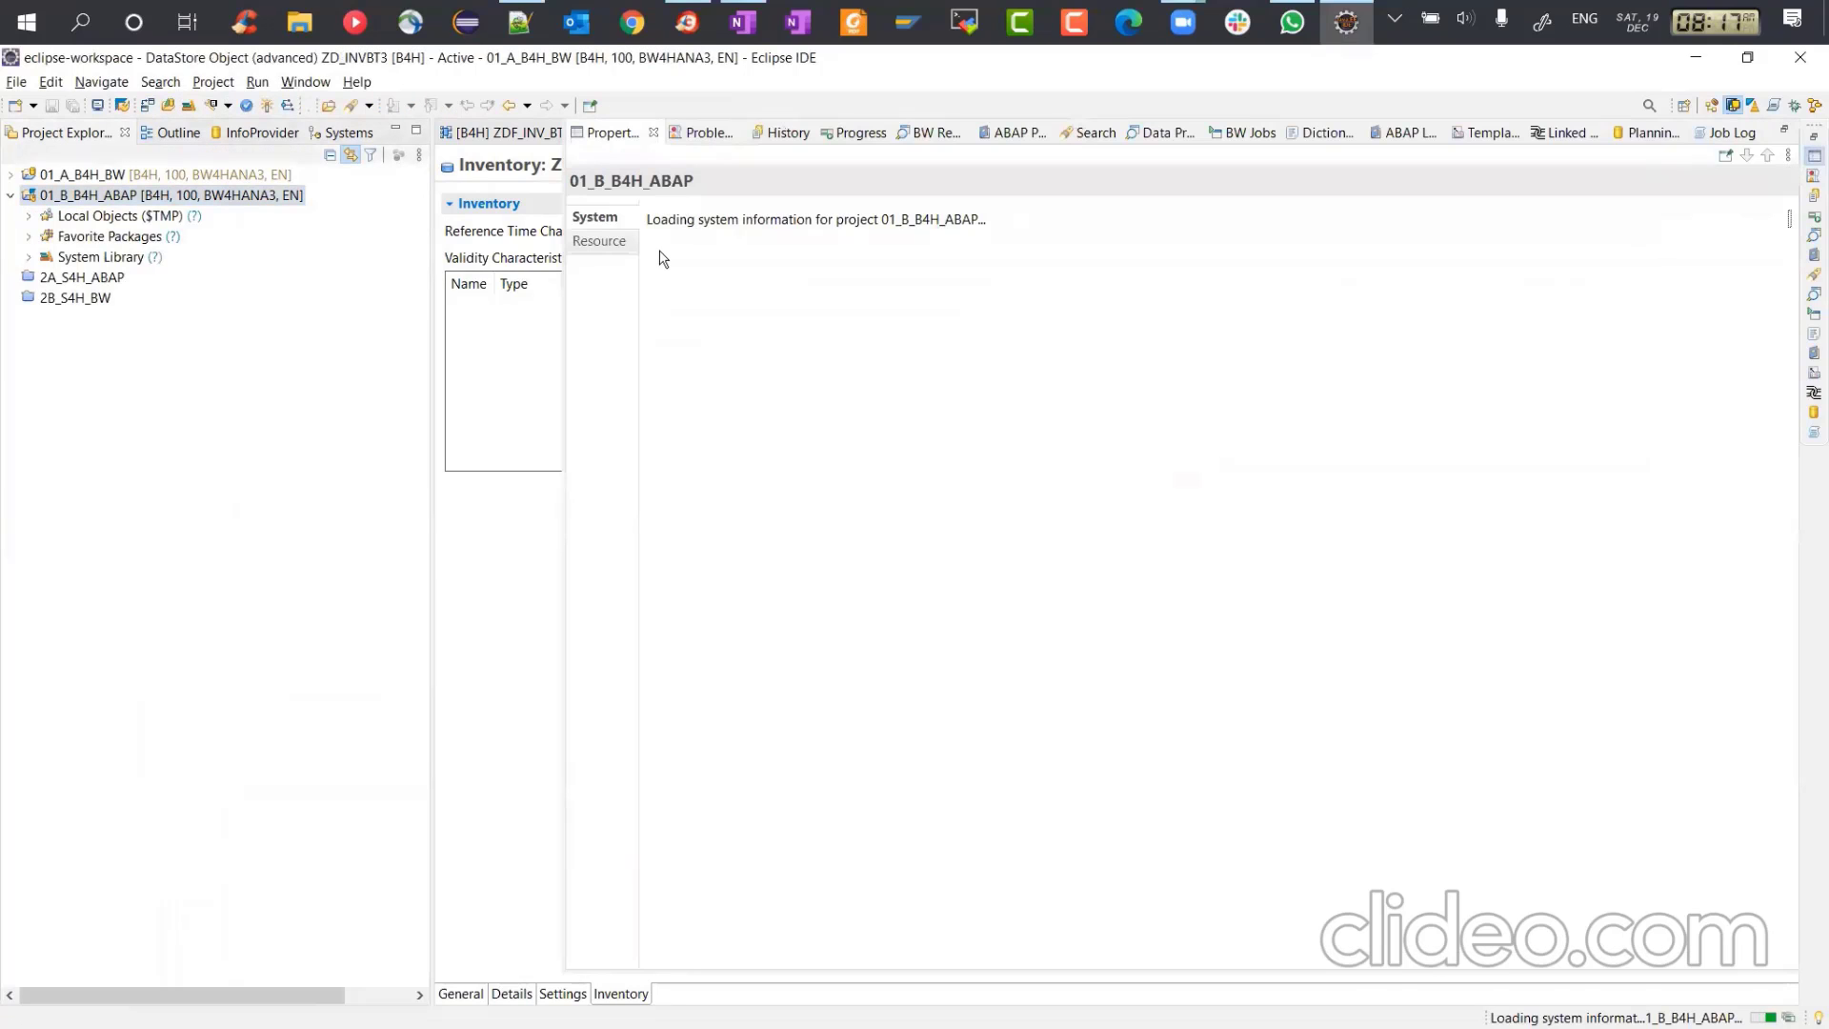
{"action": "left_click", "coordinate": [545, 335]}
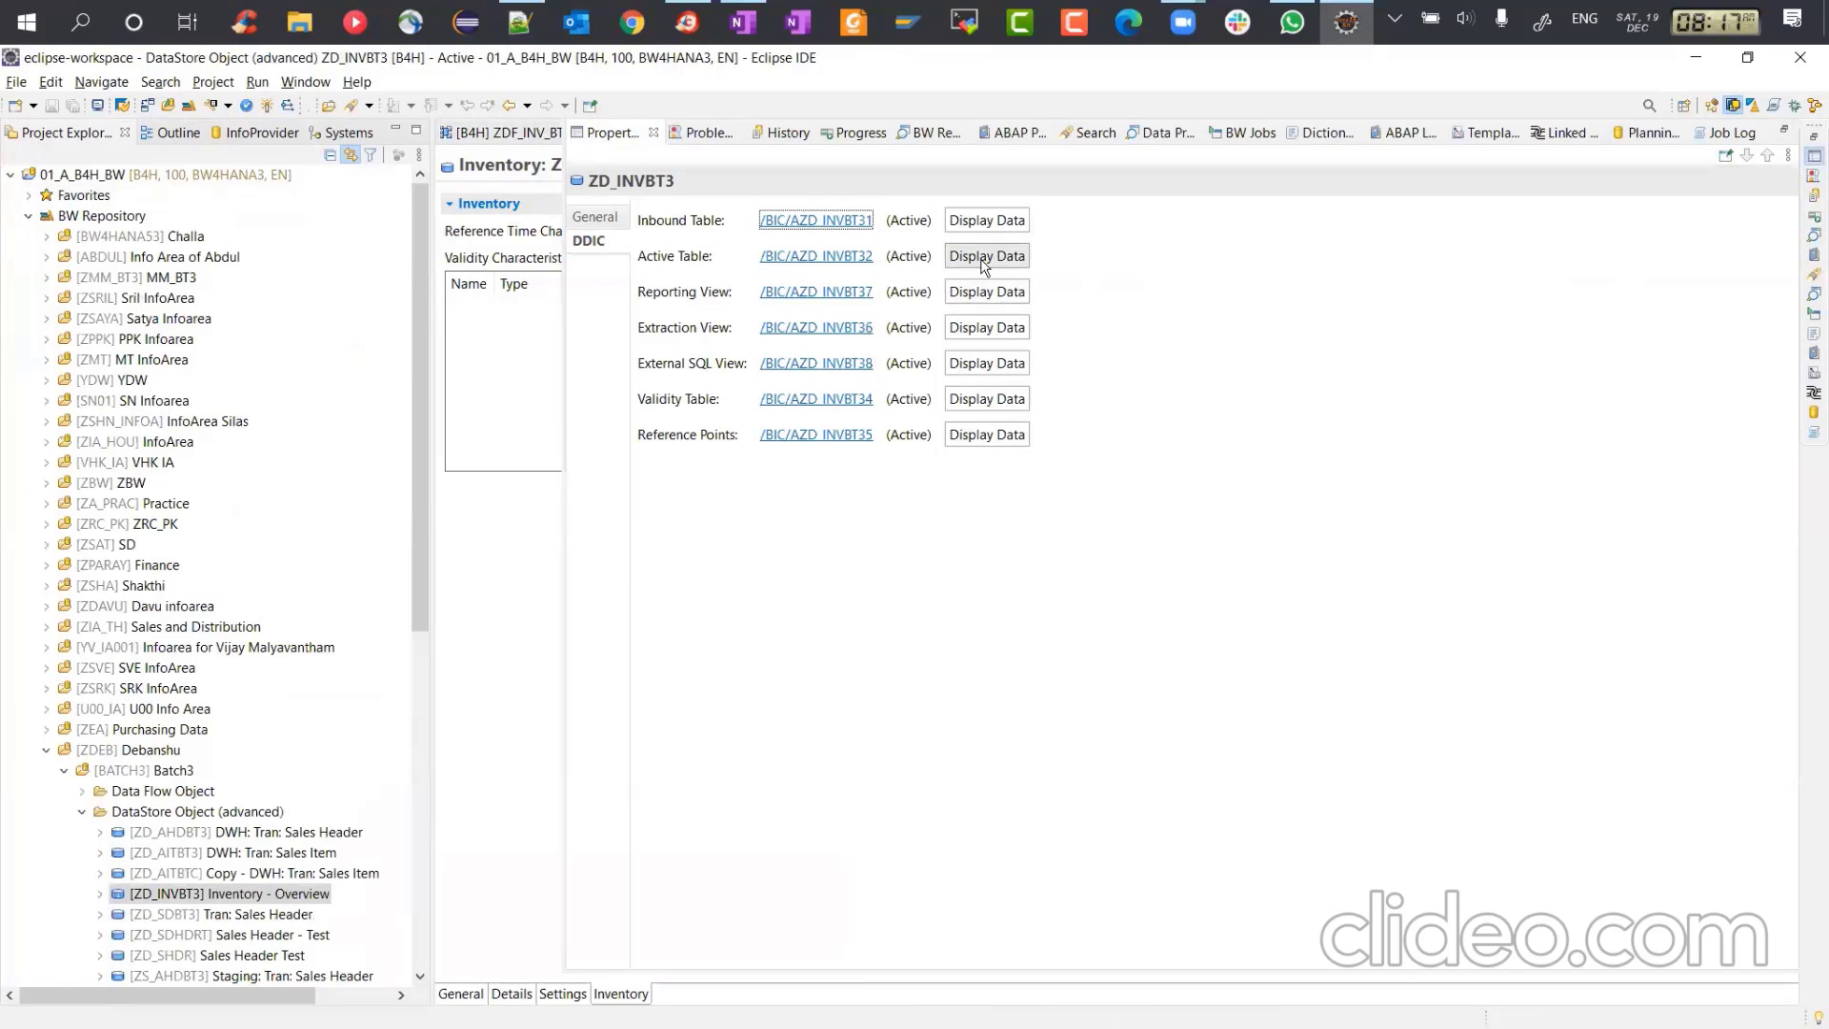
{"action": "left_click", "coordinate": [982, 260]}
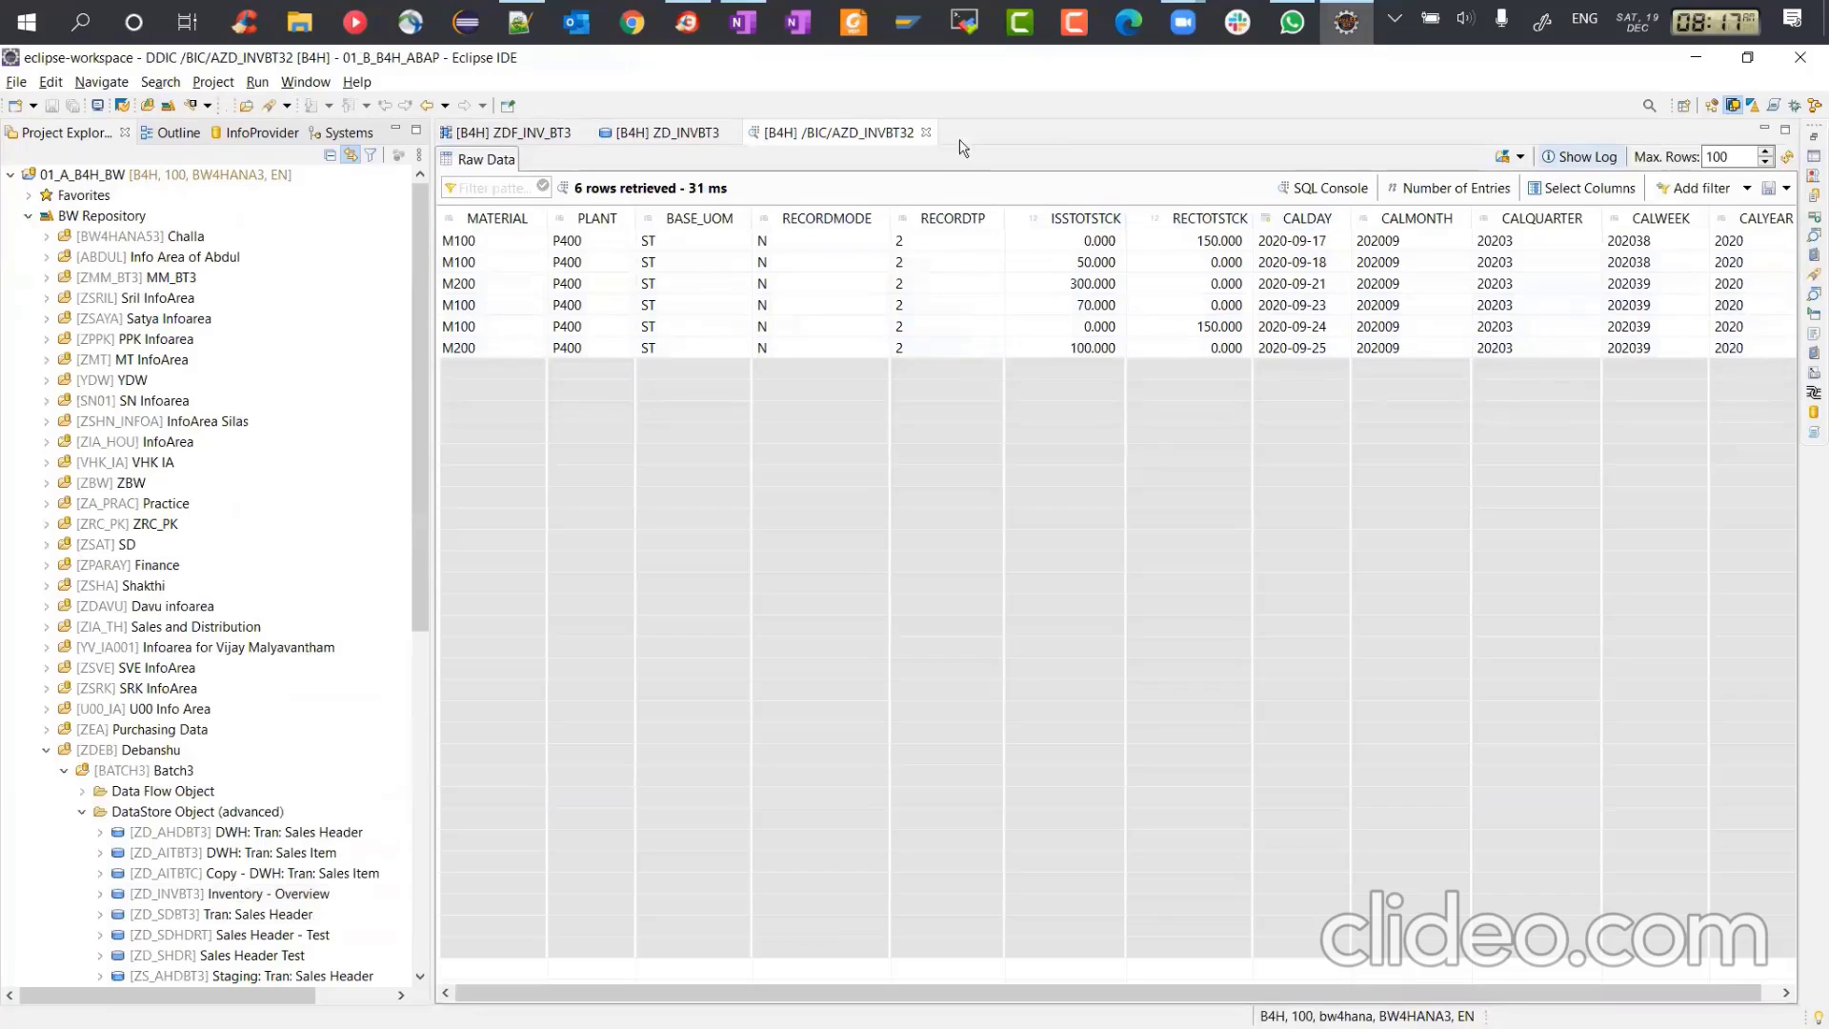
{"action": "left_click", "coordinate": [925, 133]}
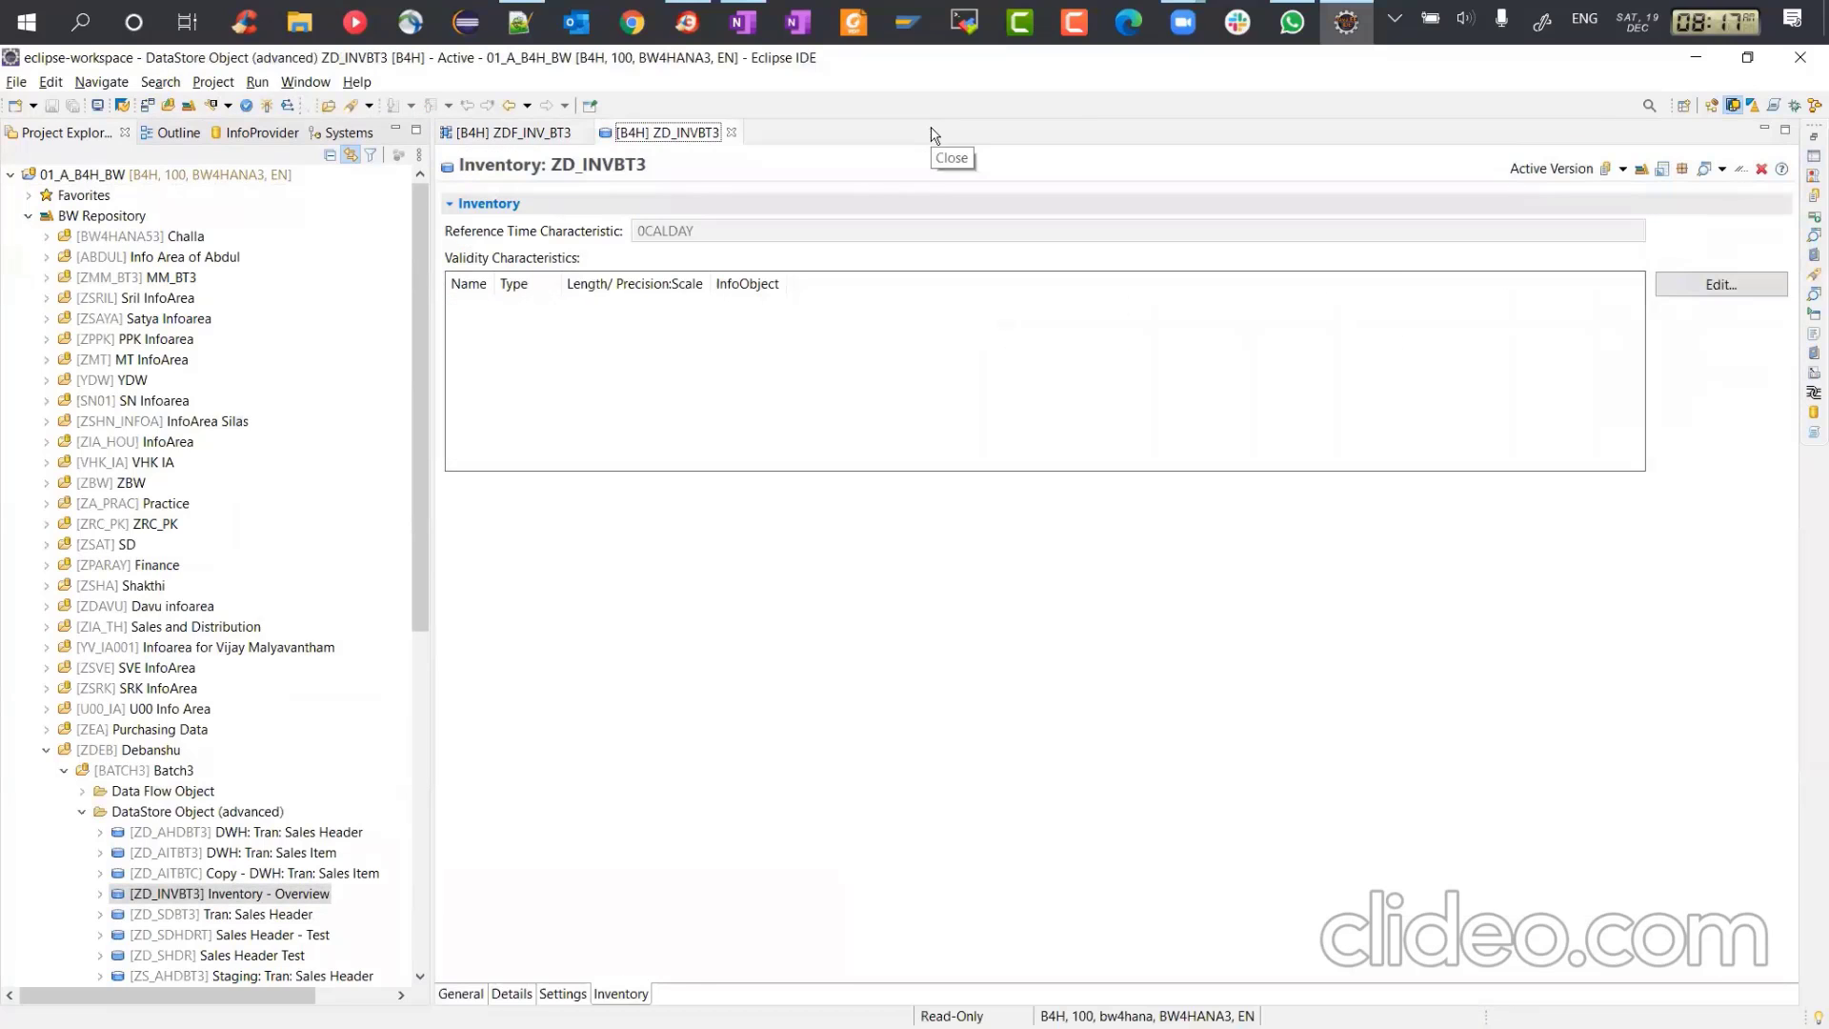
Step: Display the data of ZD_INVBT3's Validity Table from its DDIC properties, and close the data editor
{"action": "left_click", "coordinate": [1813, 160]}
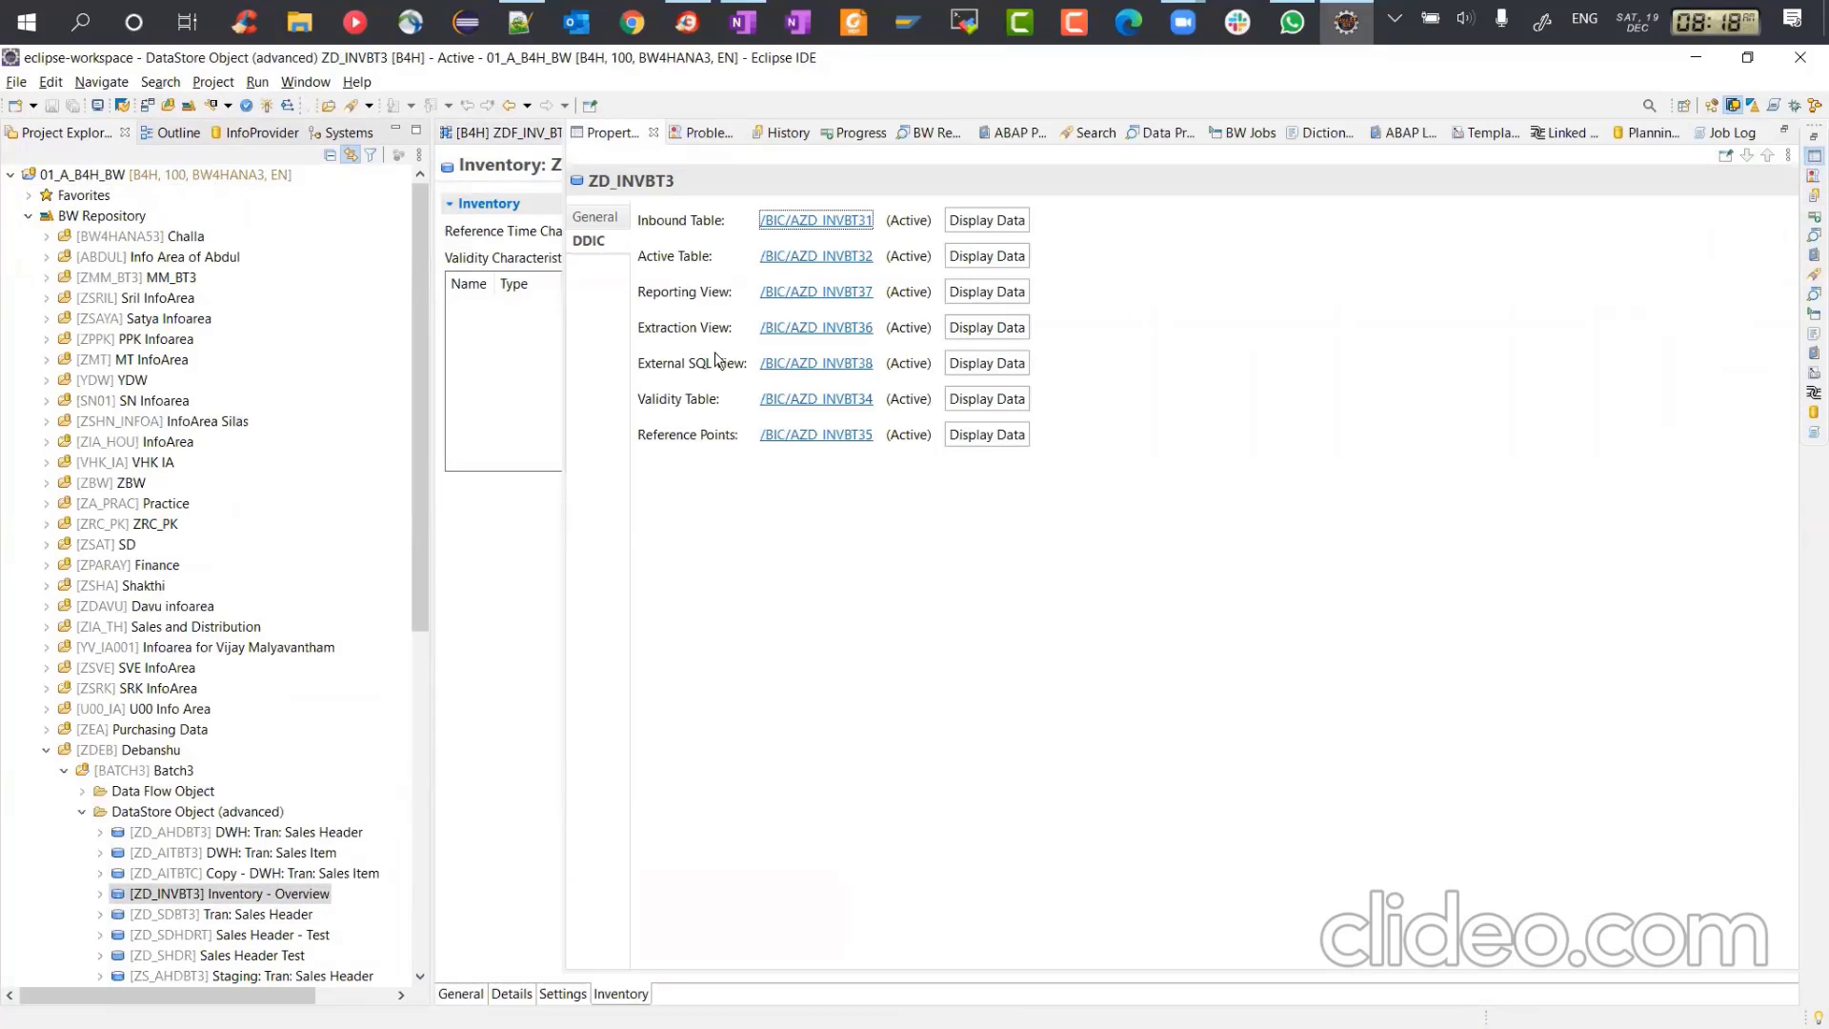
{"action": "left_click", "coordinate": [984, 400]}
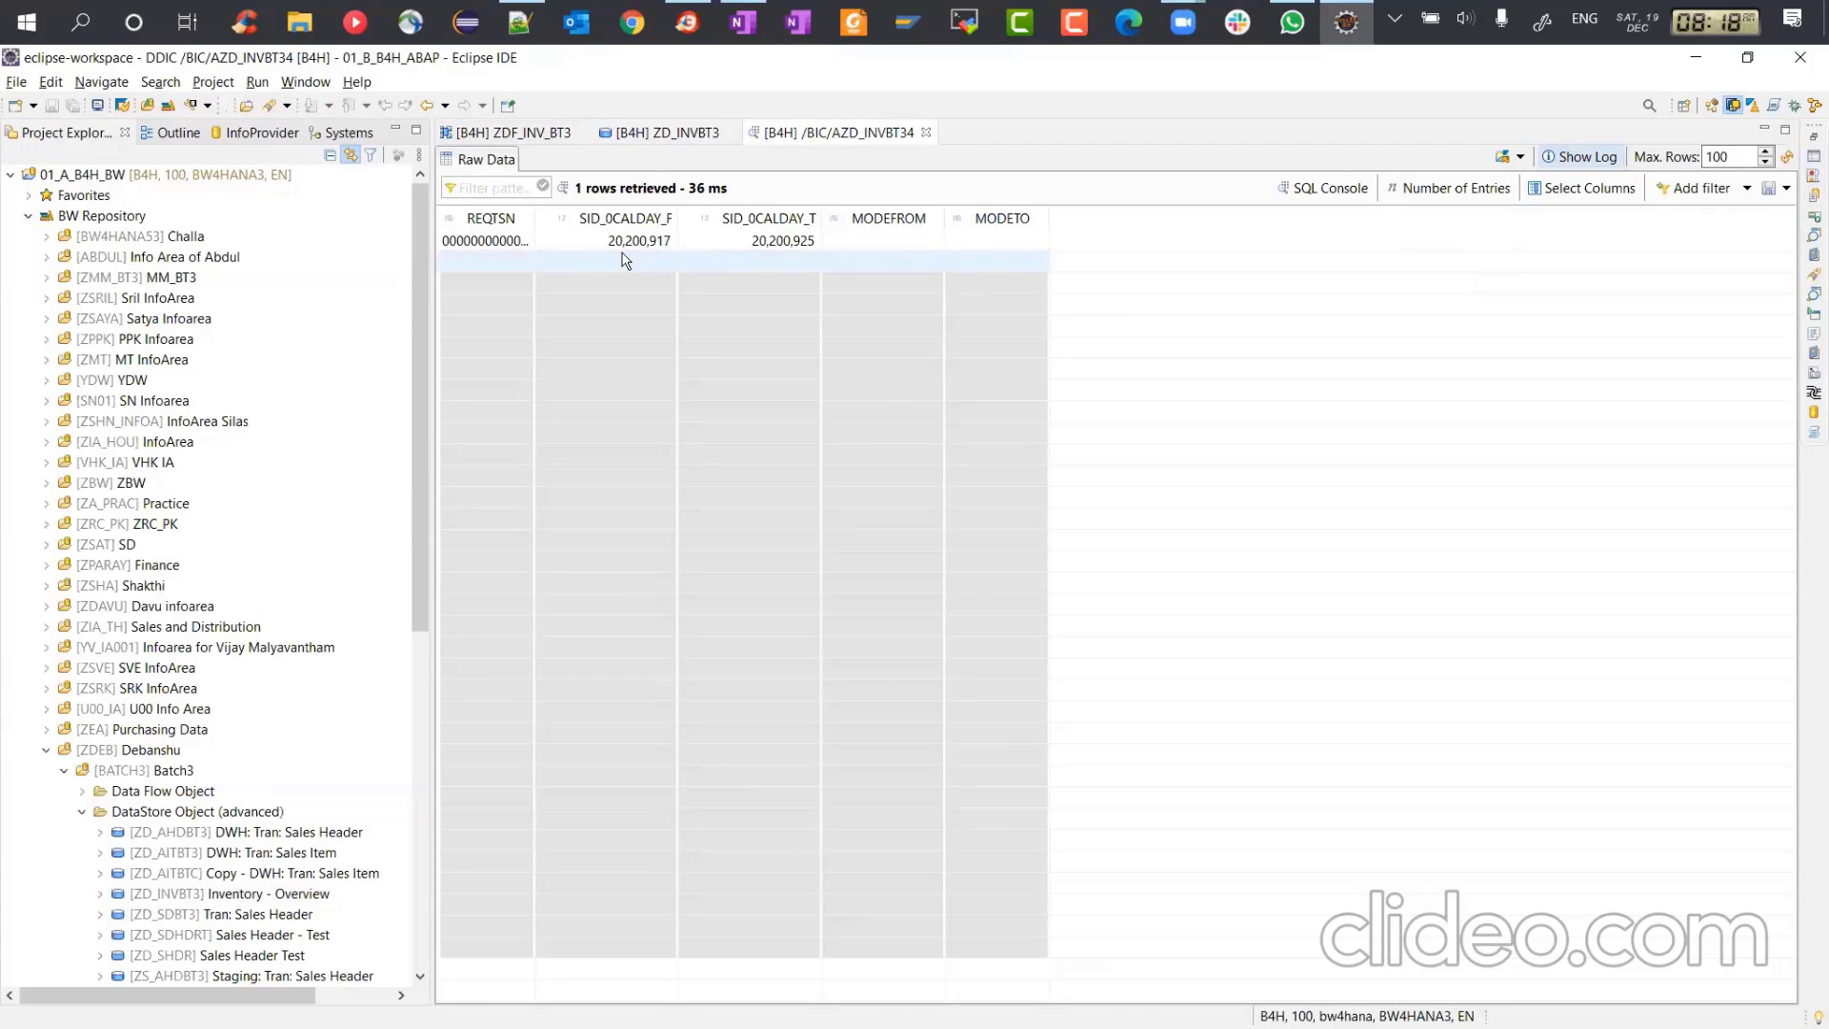
{"action": "left_click", "coordinate": [925, 134]}
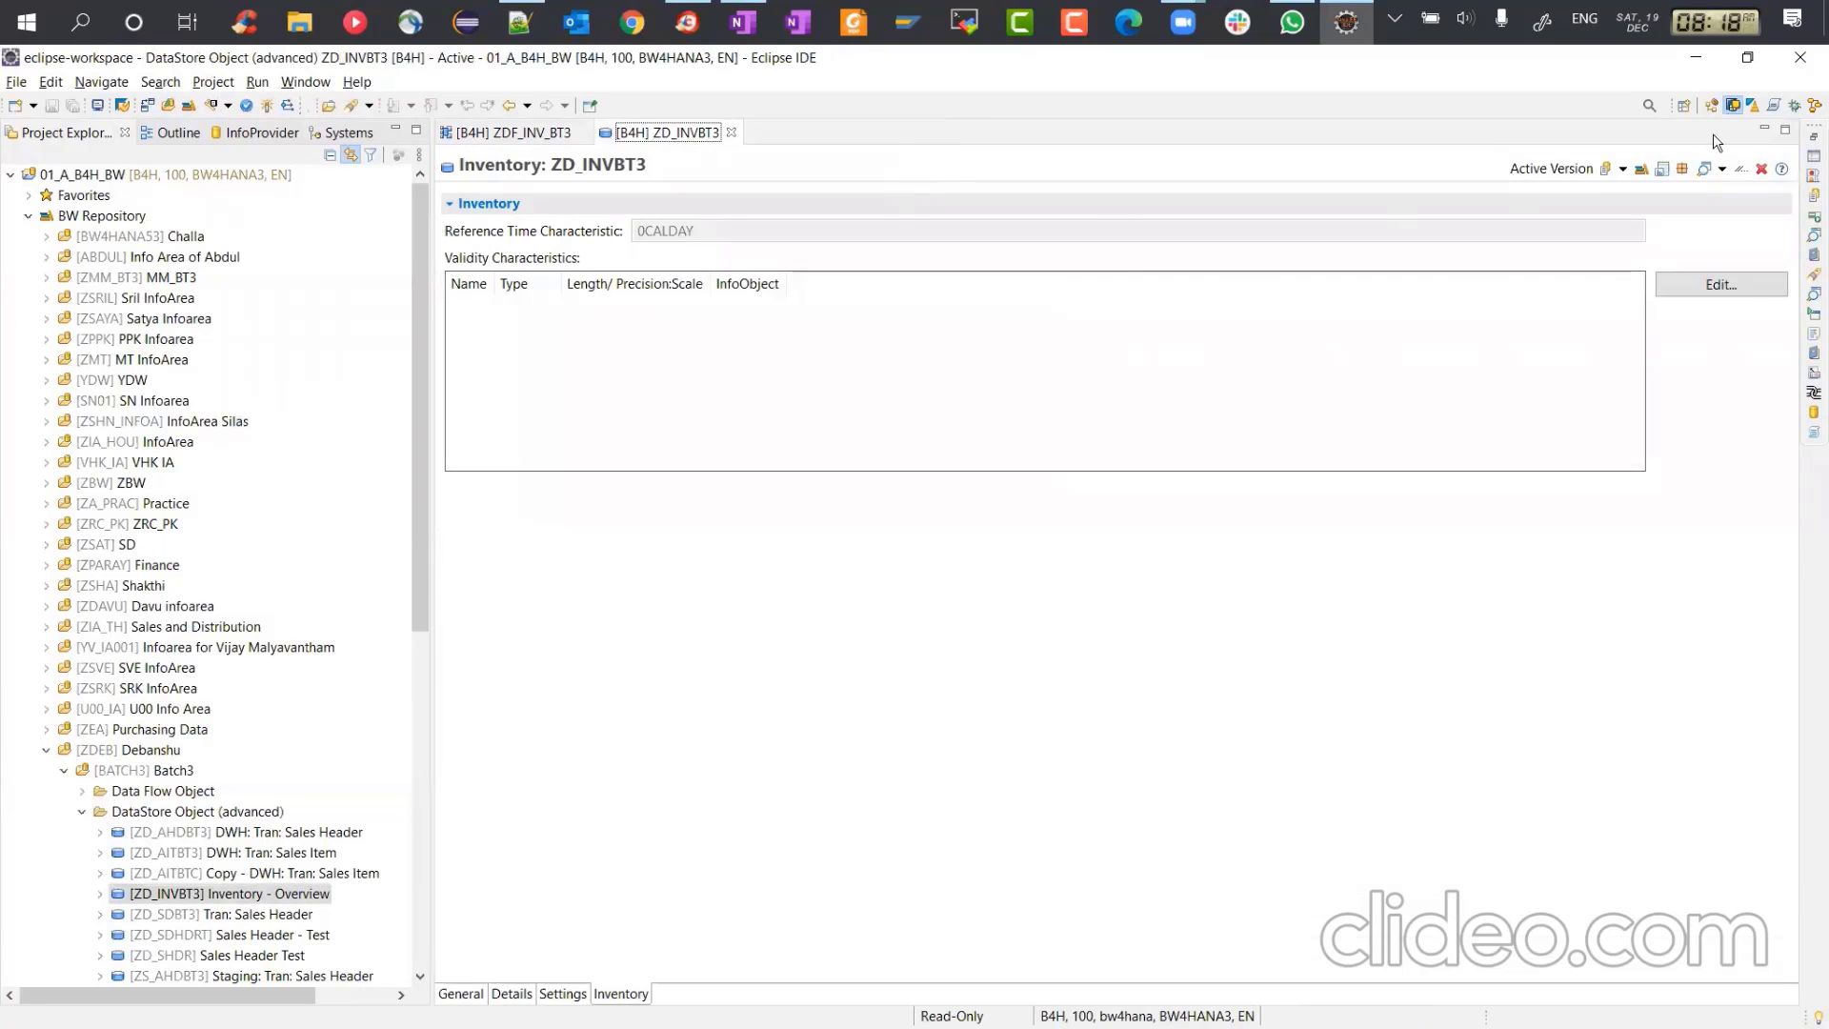
Step: Display the data of ZD_INVBT3's Reference Points table from its DDIC properties
{"action": "left_click", "coordinate": [1813, 159]}
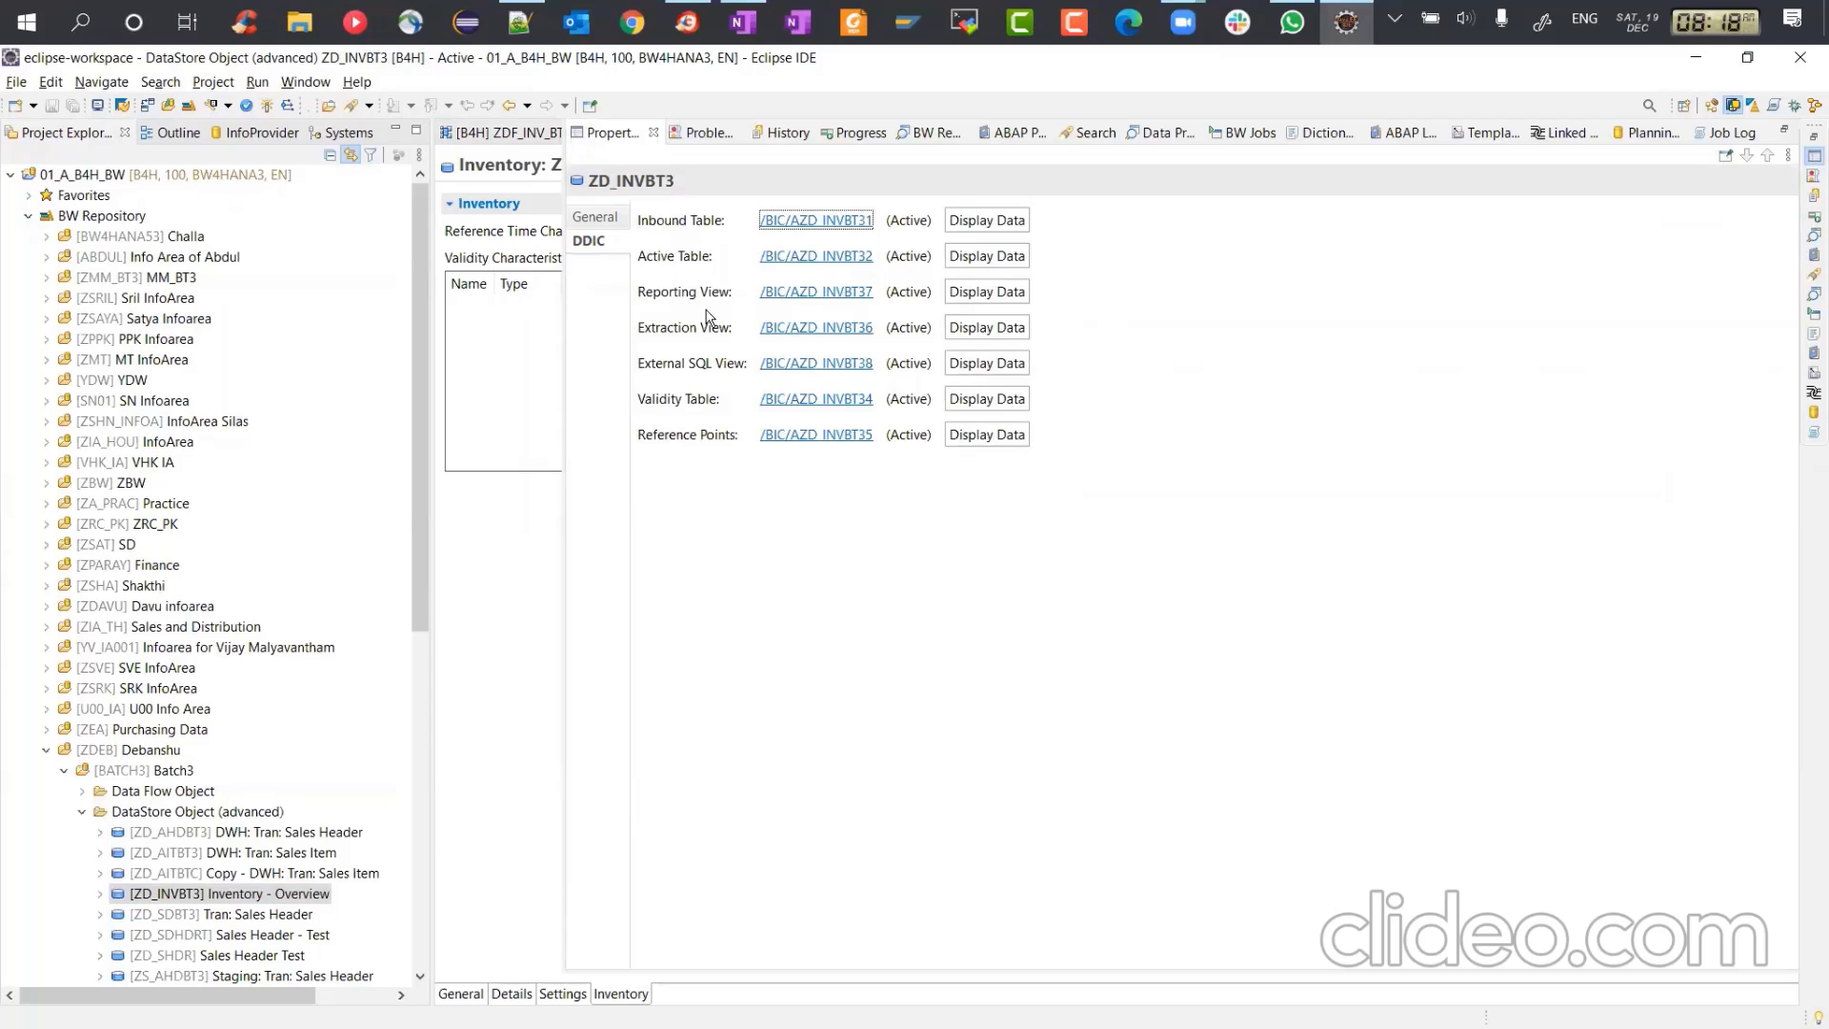
{"action": "left_click", "coordinate": [987, 434]}
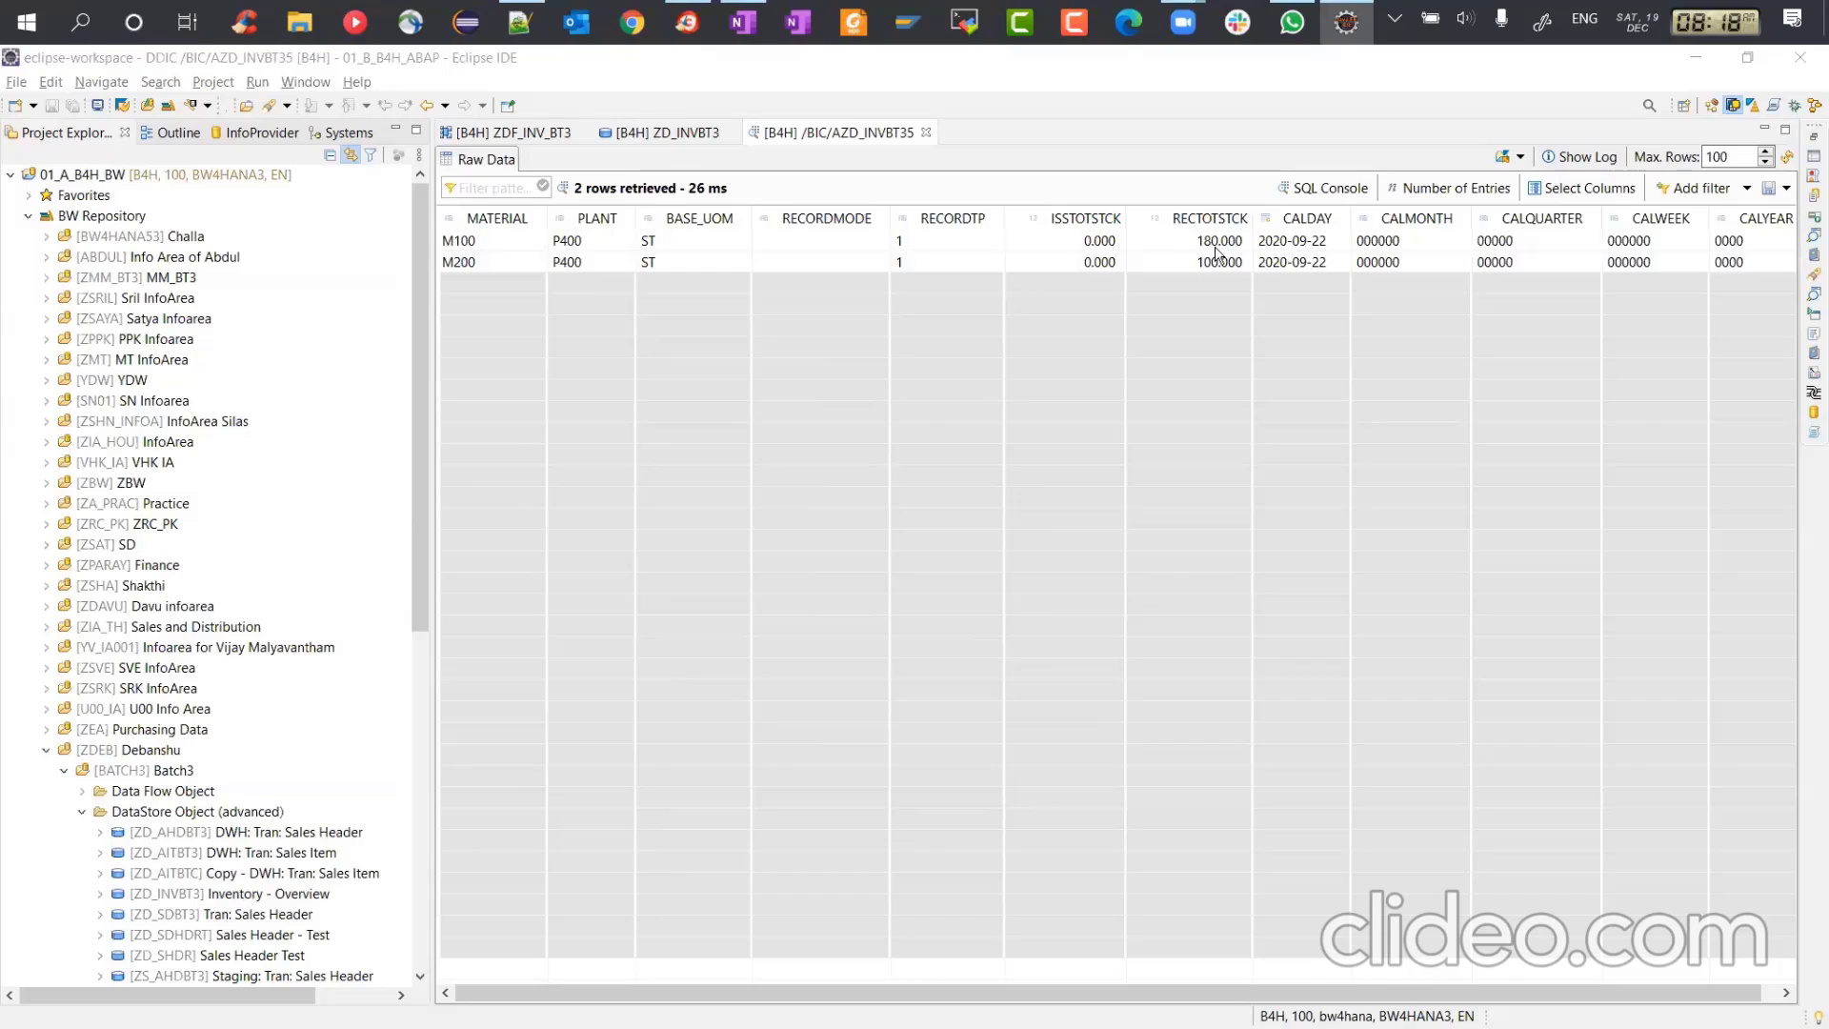
{"action": "left_click", "coordinate": [1812, 164]}
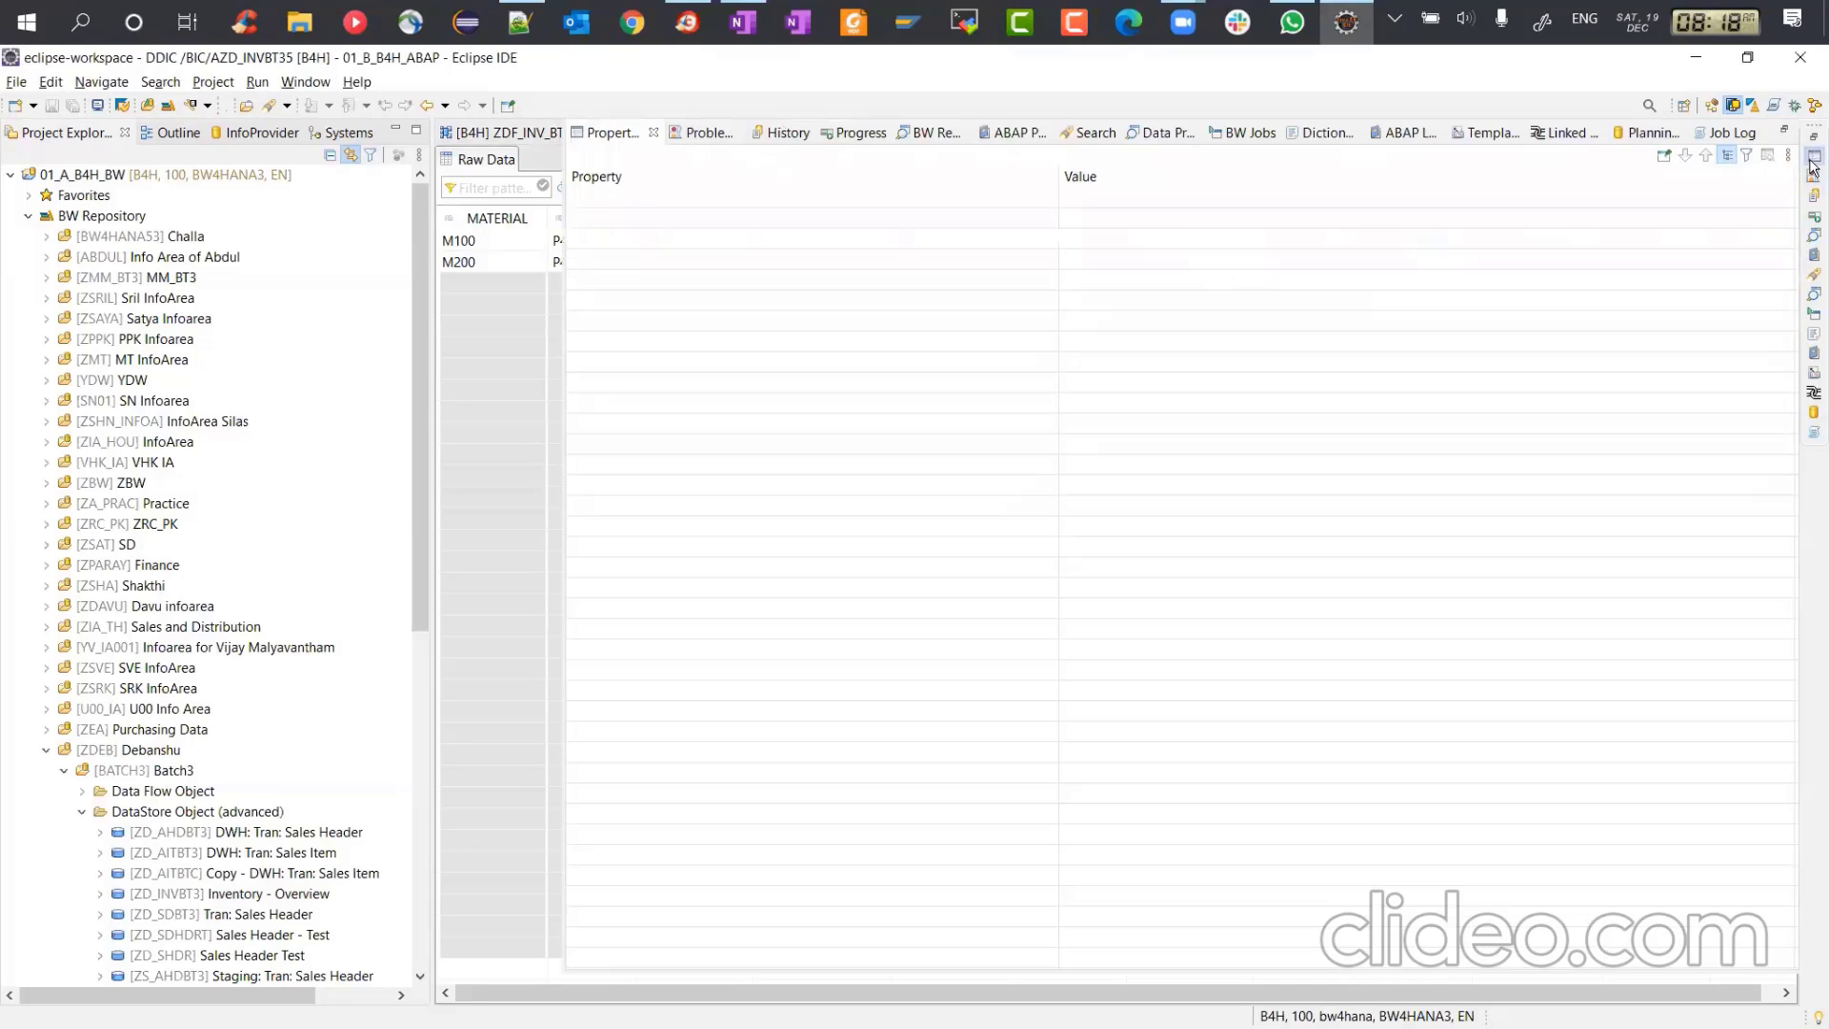
Step: View the ZDF_INV_BT3 data flow and close its editor
{"action": "left_click", "coordinate": [505, 132]}
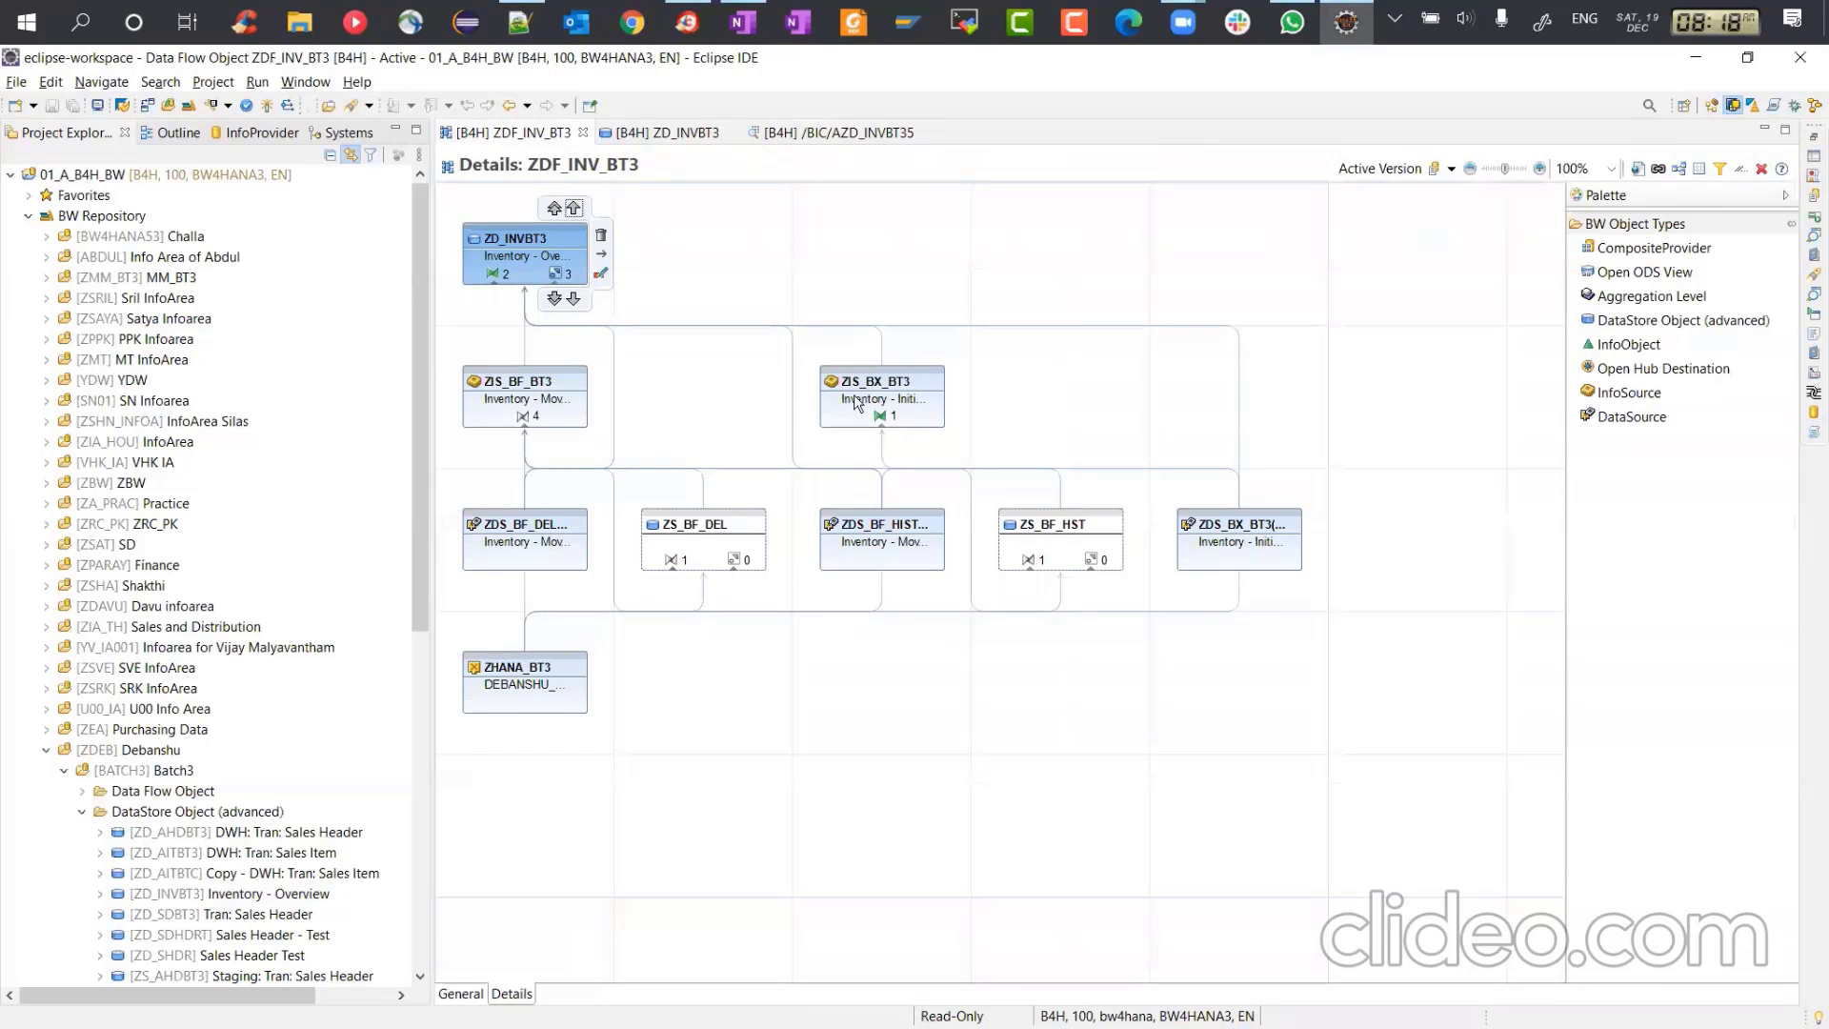
{"action": "left_click", "coordinate": [1812, 157]}
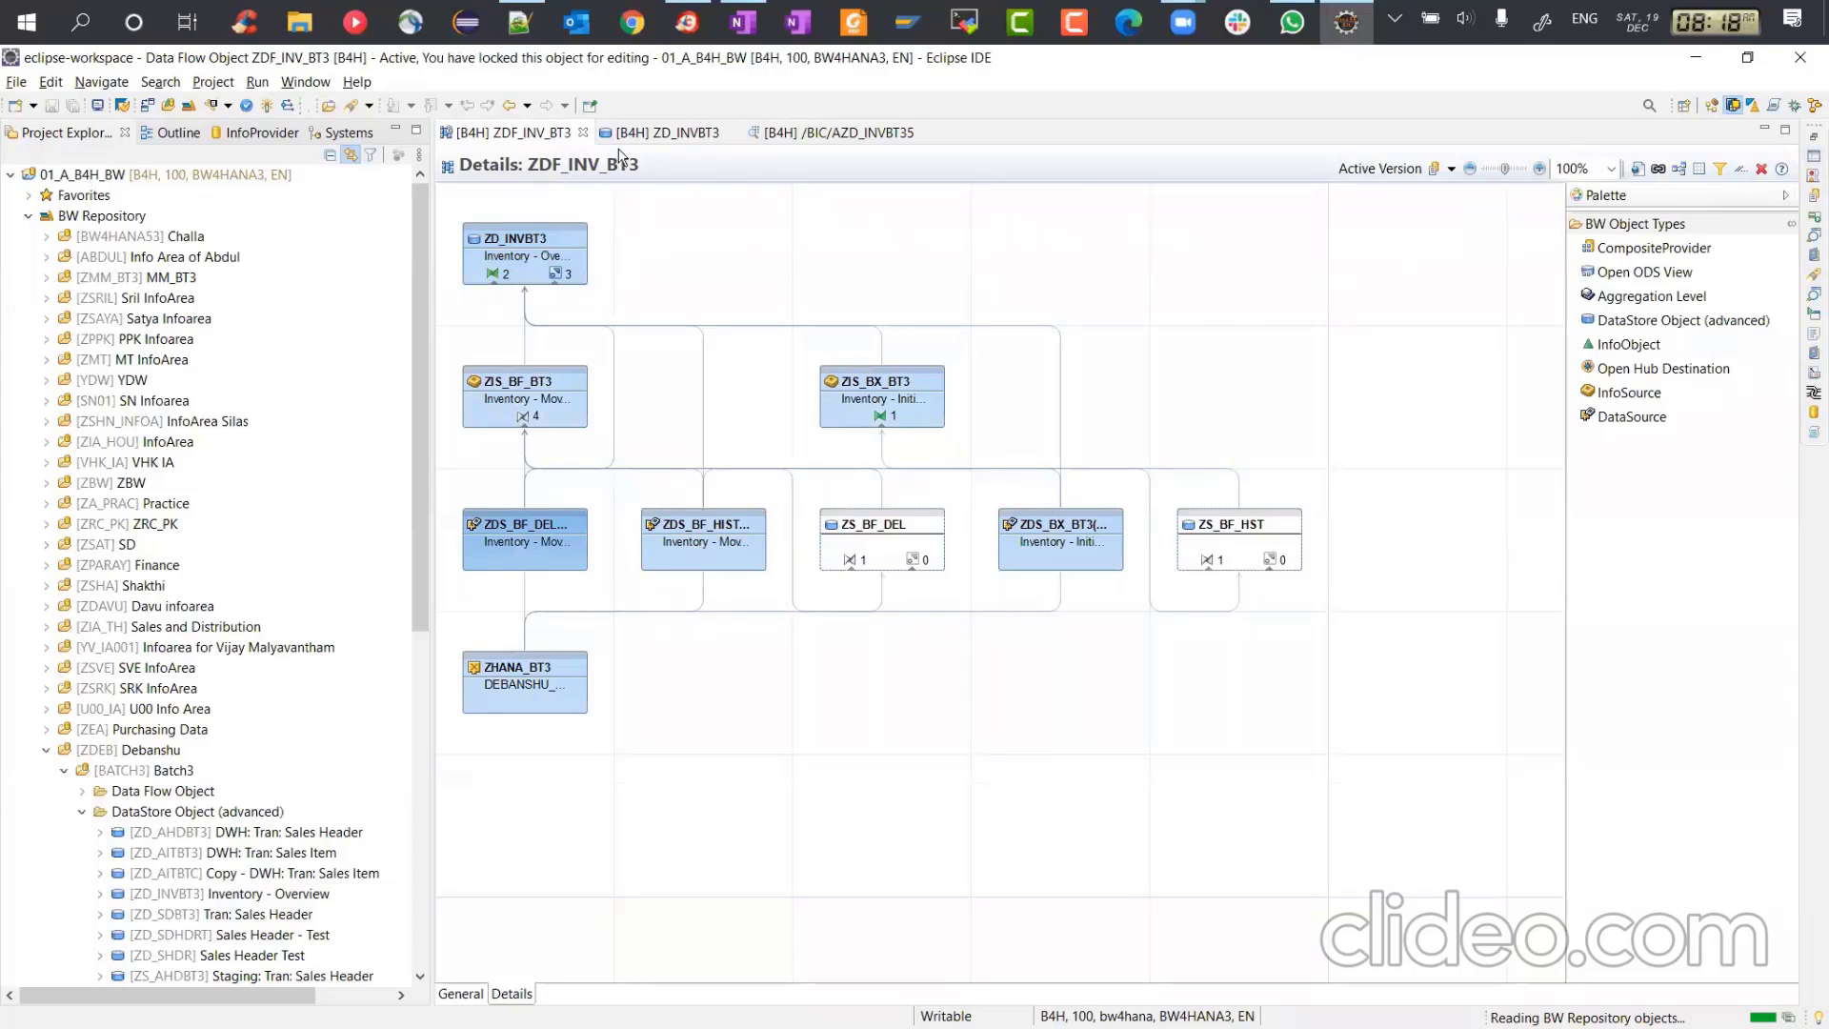
{"action": "left_click", "coordinate": [584, 132]}
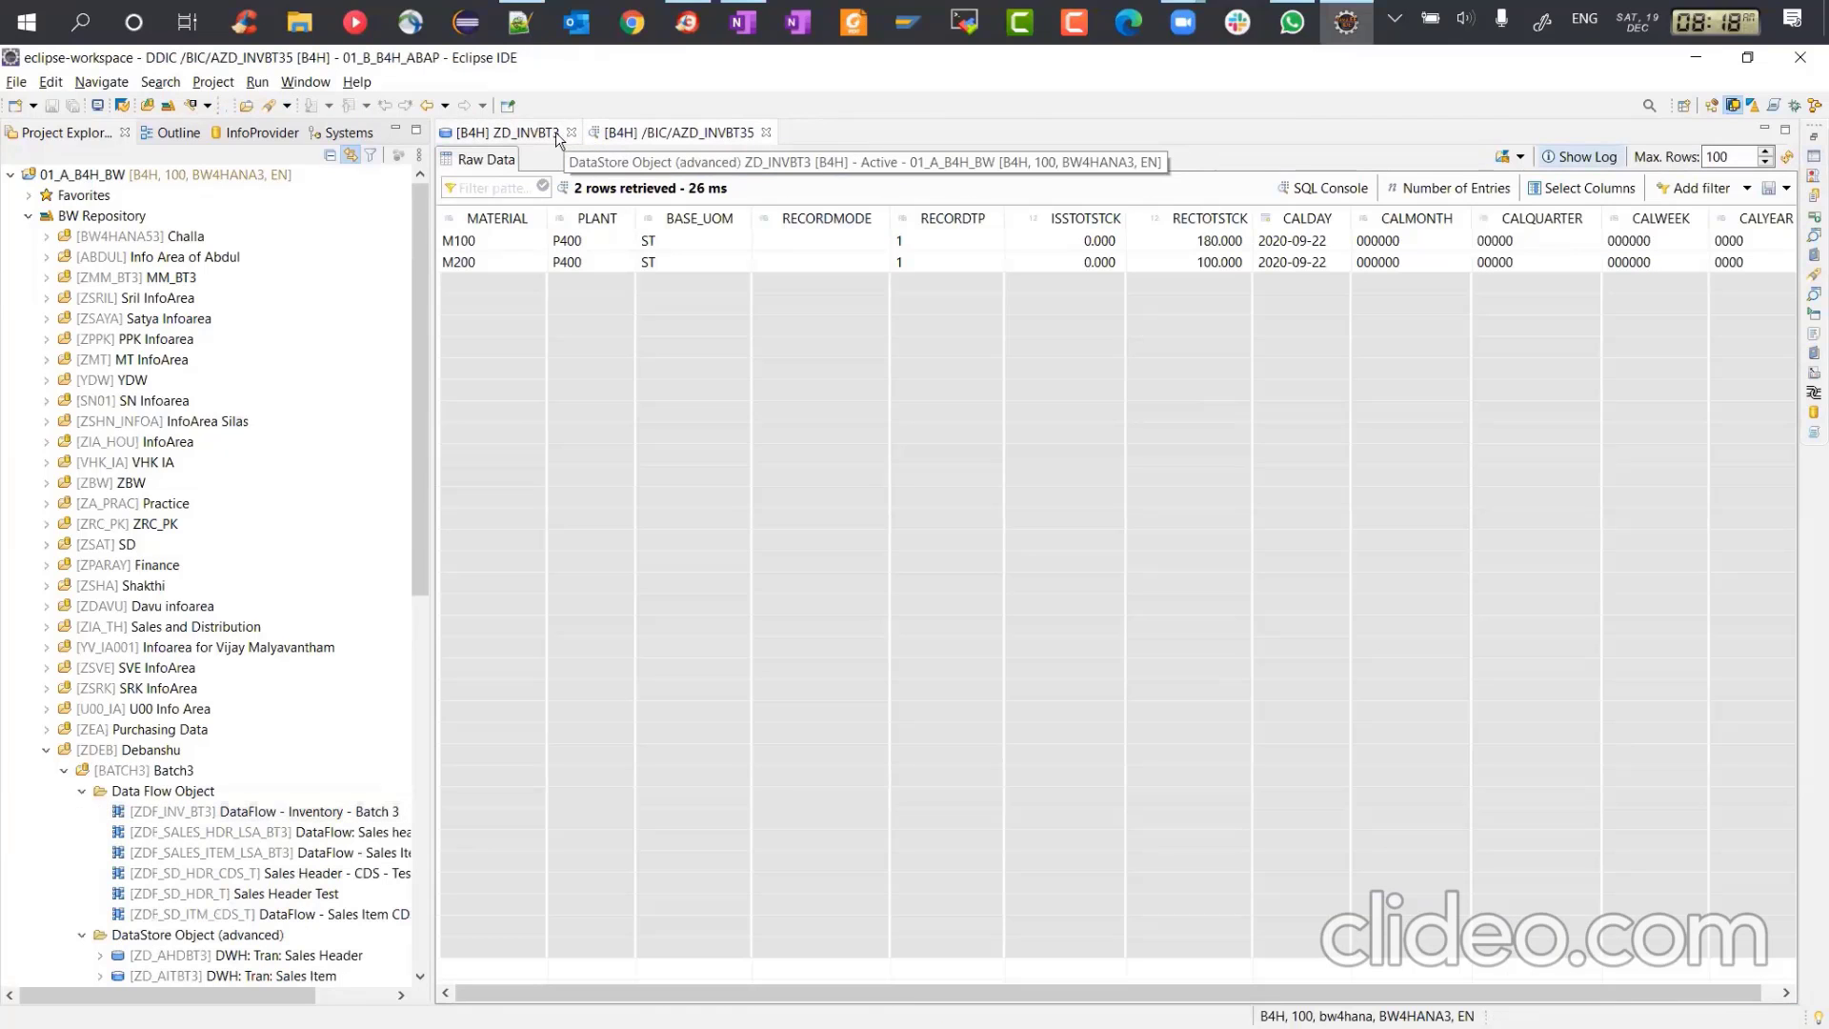
Step: Display the data of ZD_INVBT3's External SQL View and examine the record type, calendar day and stock quantity columns
{"action": "left_click", "coordinate": [549, 135]}
{"action": "left_click", "coordinate": [1813, 156]}
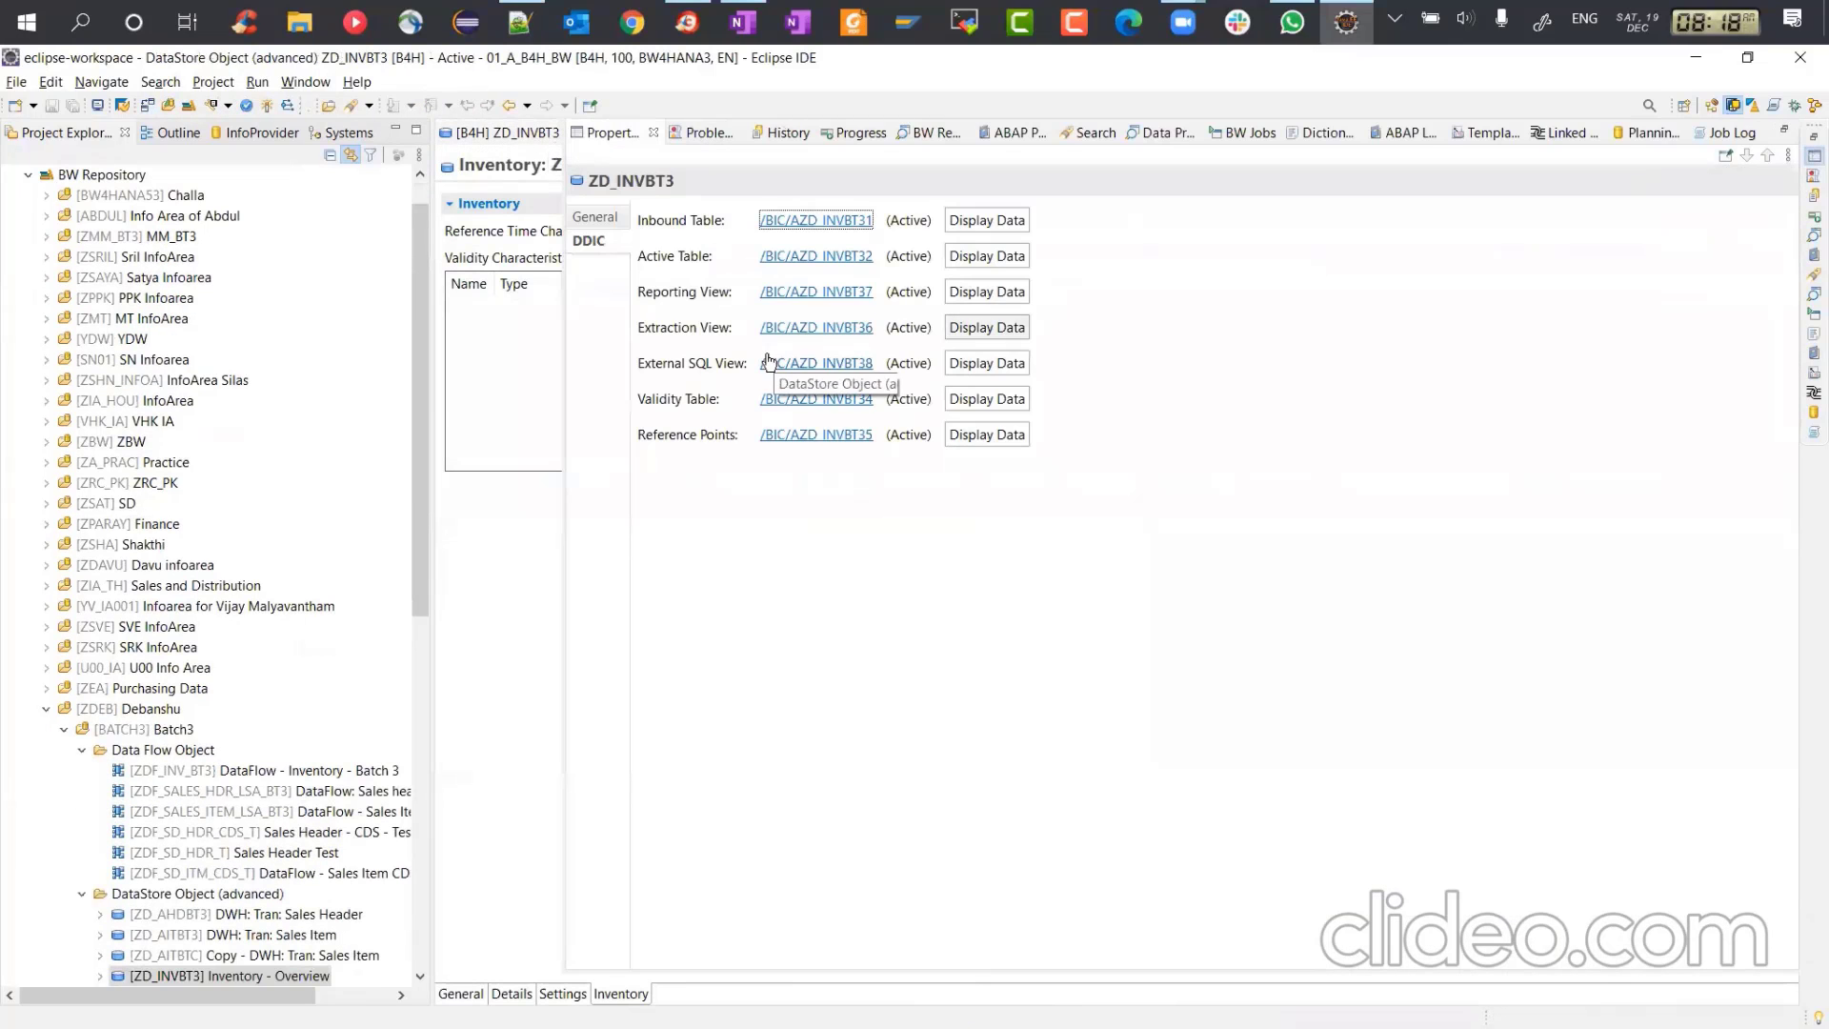
{"action": "left_click", "coordinate": [981, 366]}
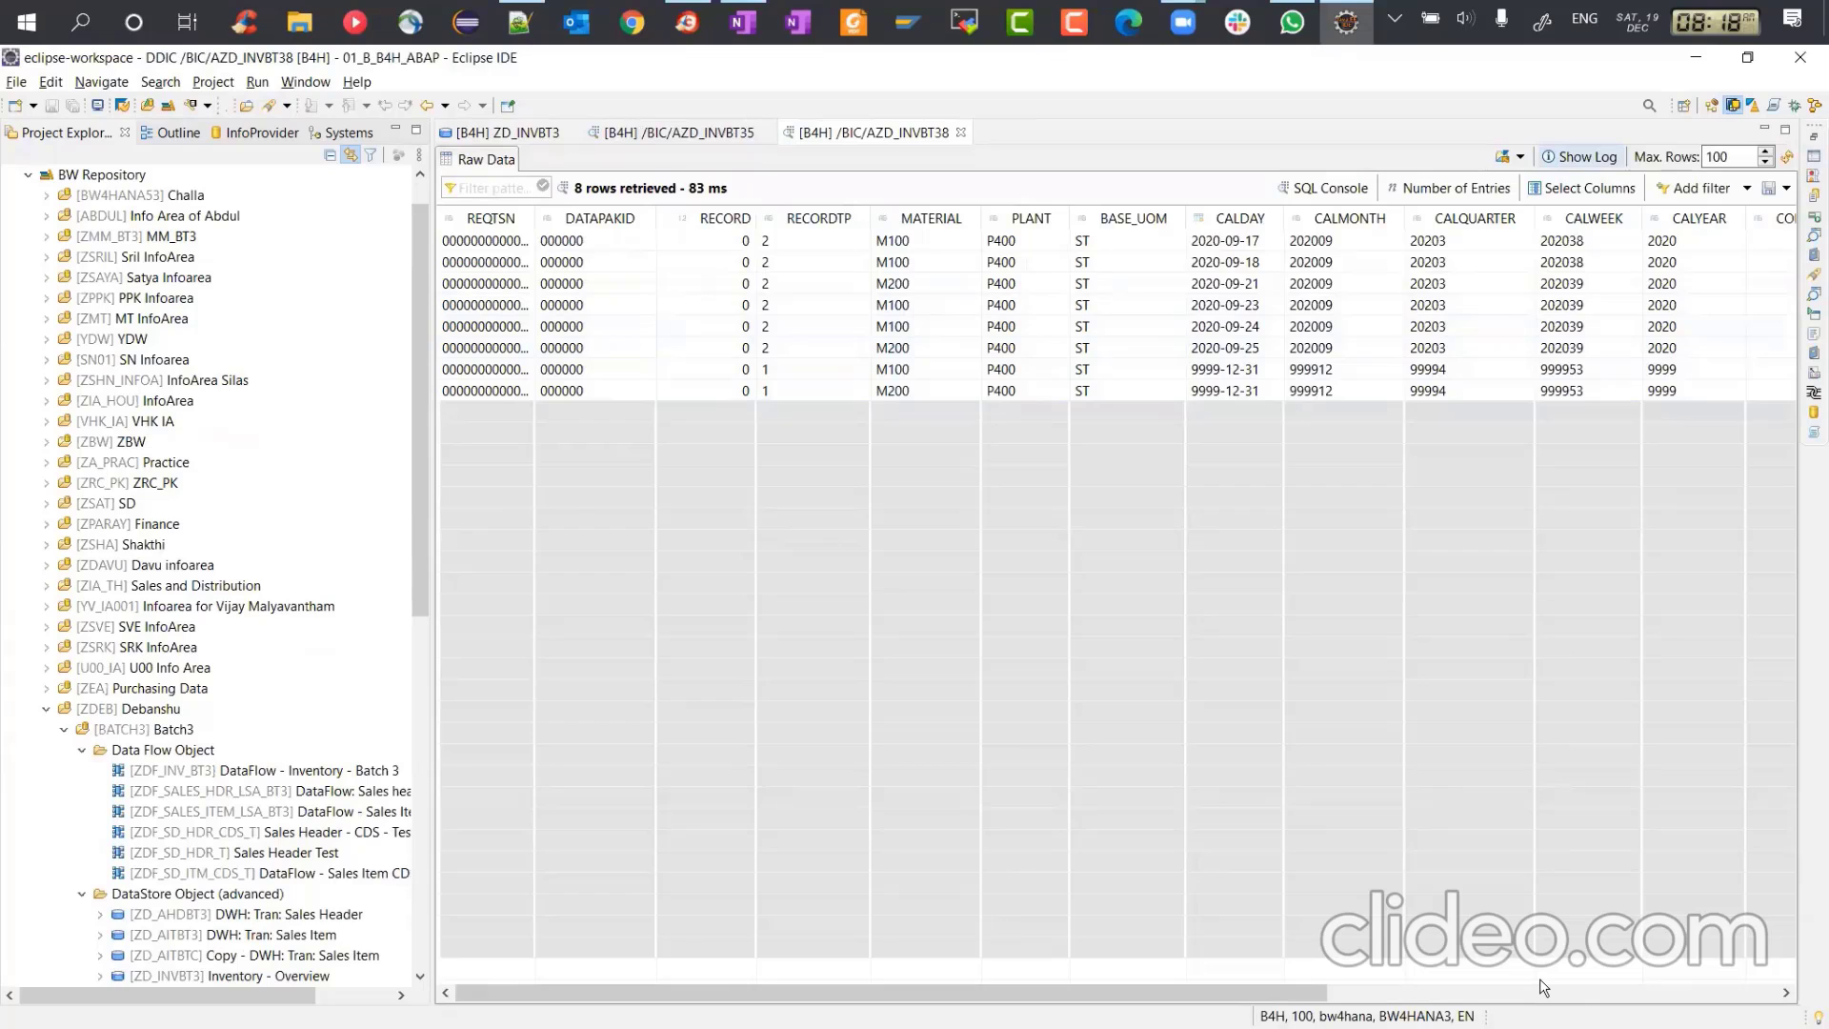
{"action": "left_click", "coordinate": [1629, 991]}
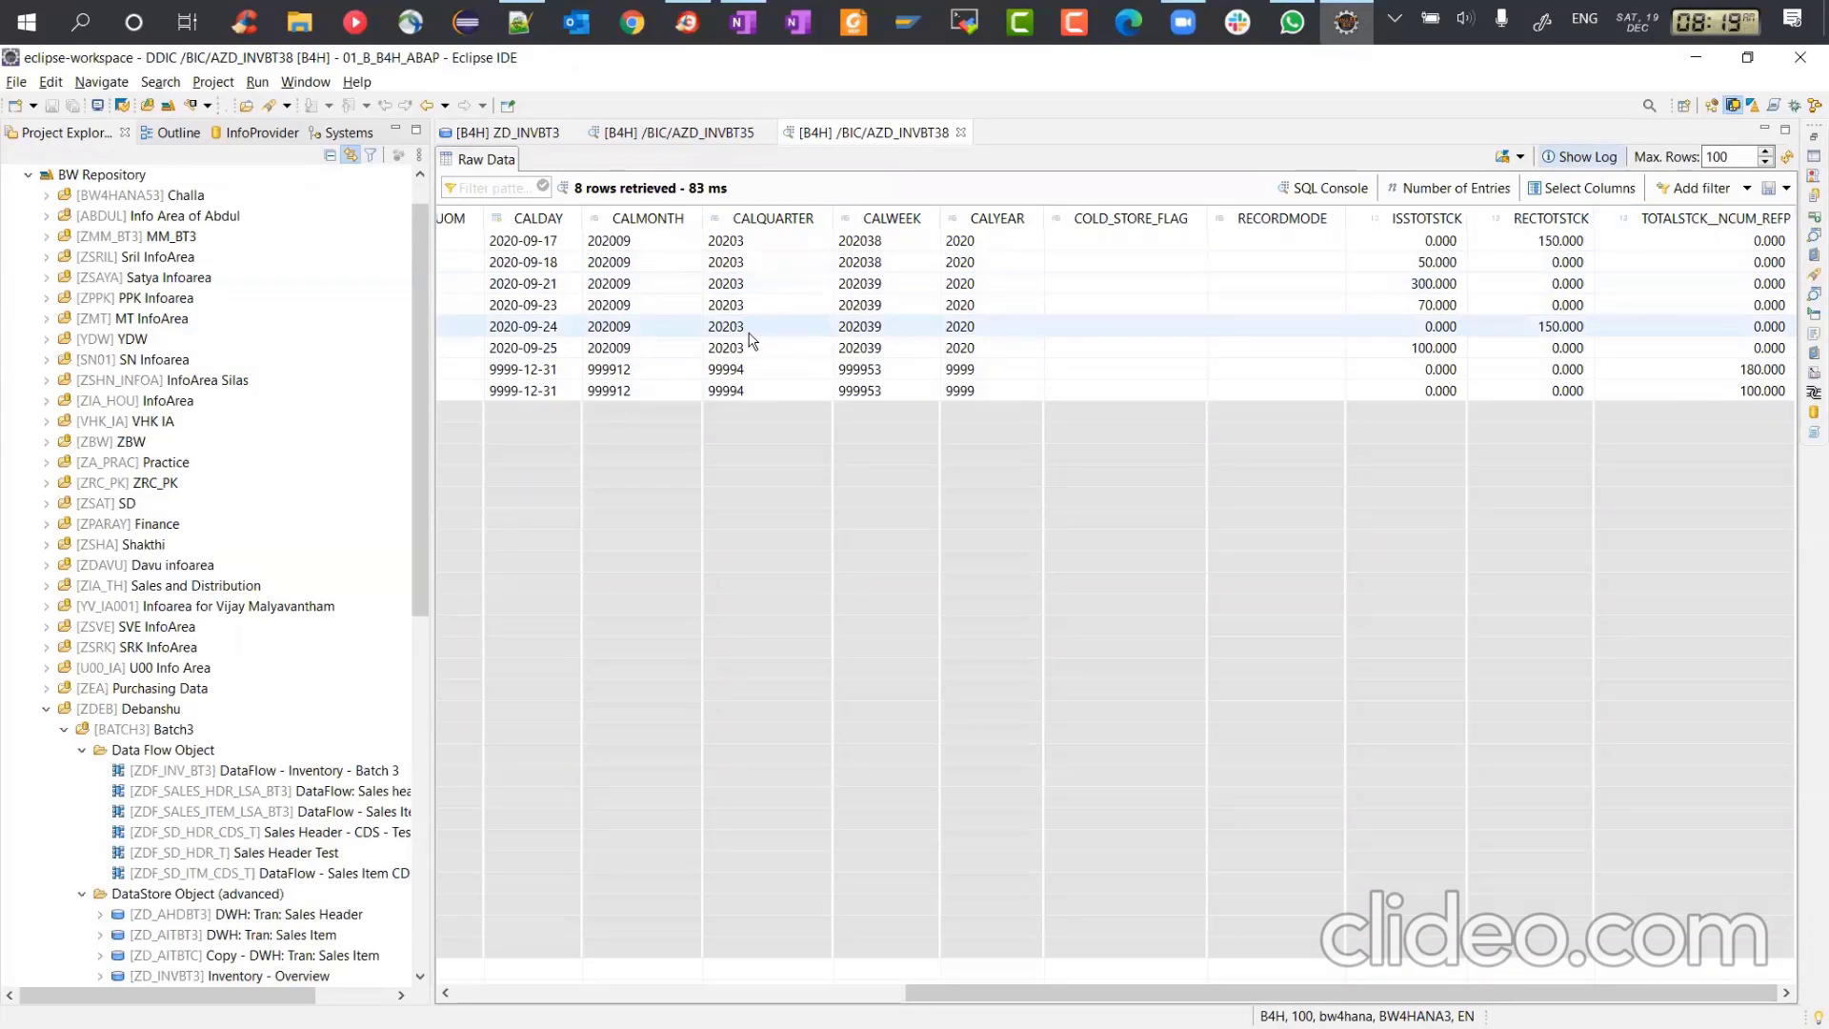
{"action": "left_click", "coordinate": [631, 992]}
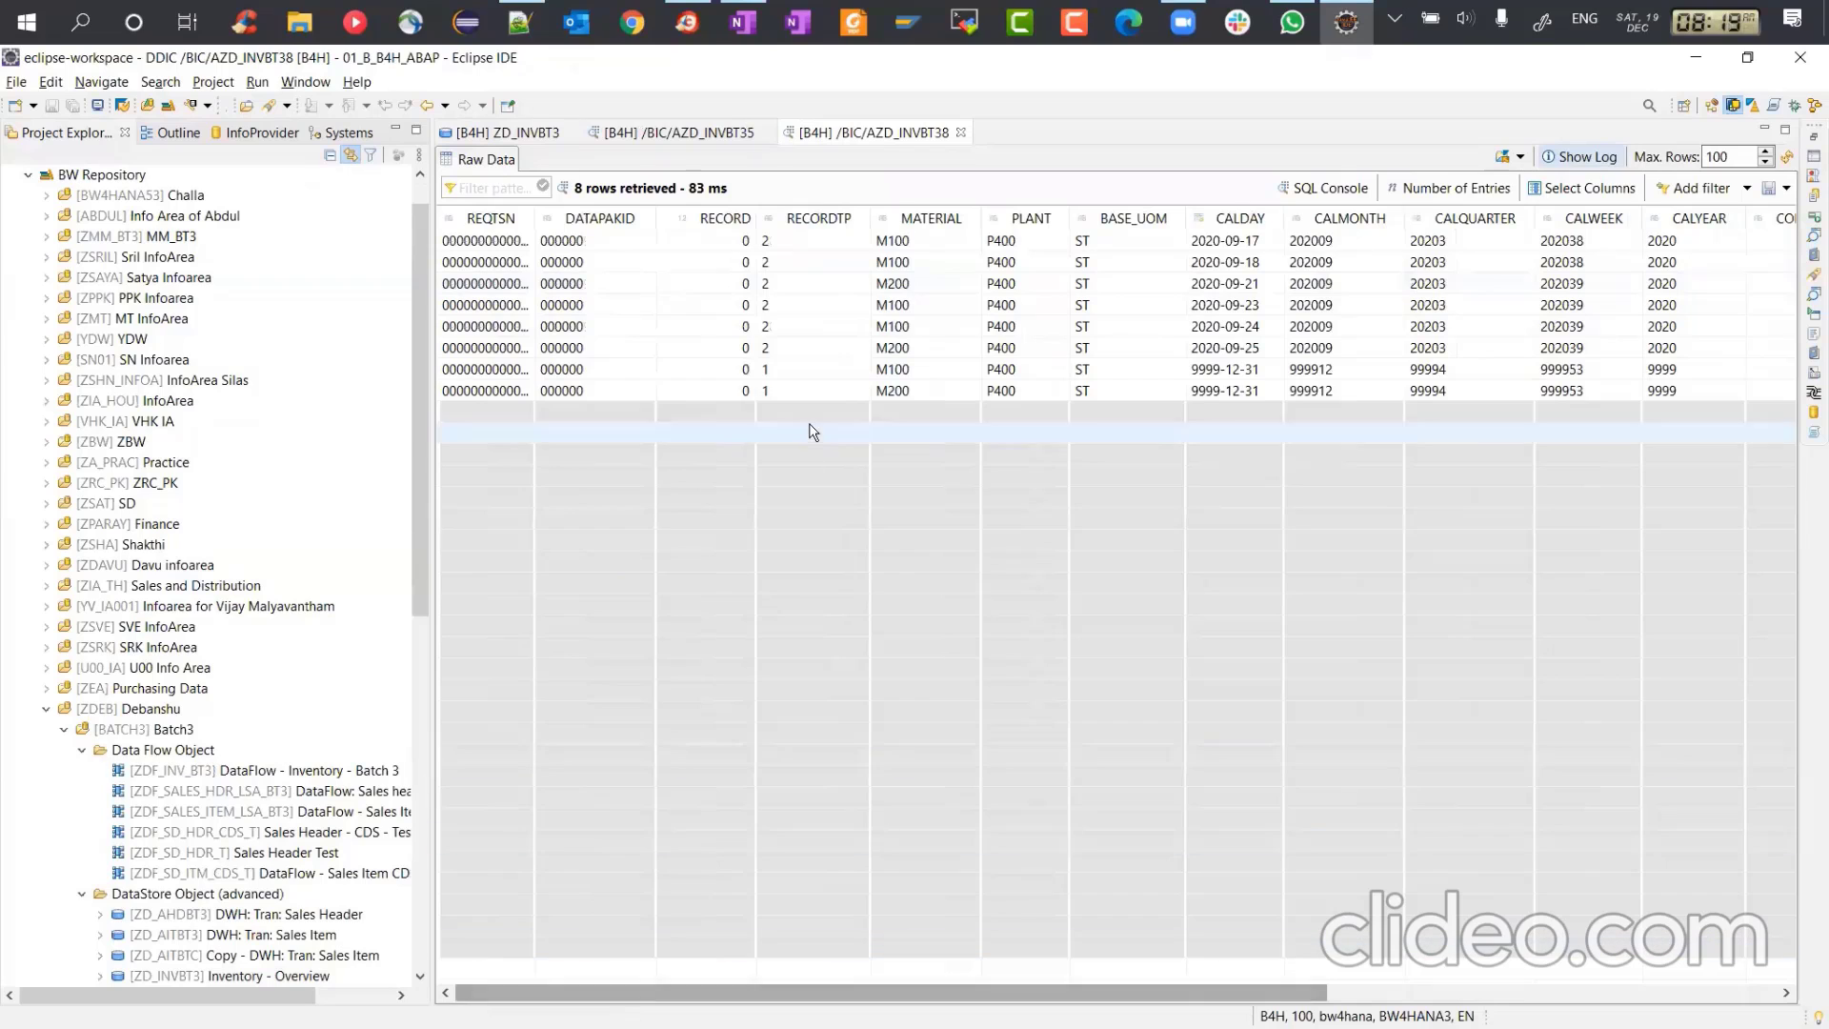
{"action": "left_click", "coordinate": [1391, 991]}
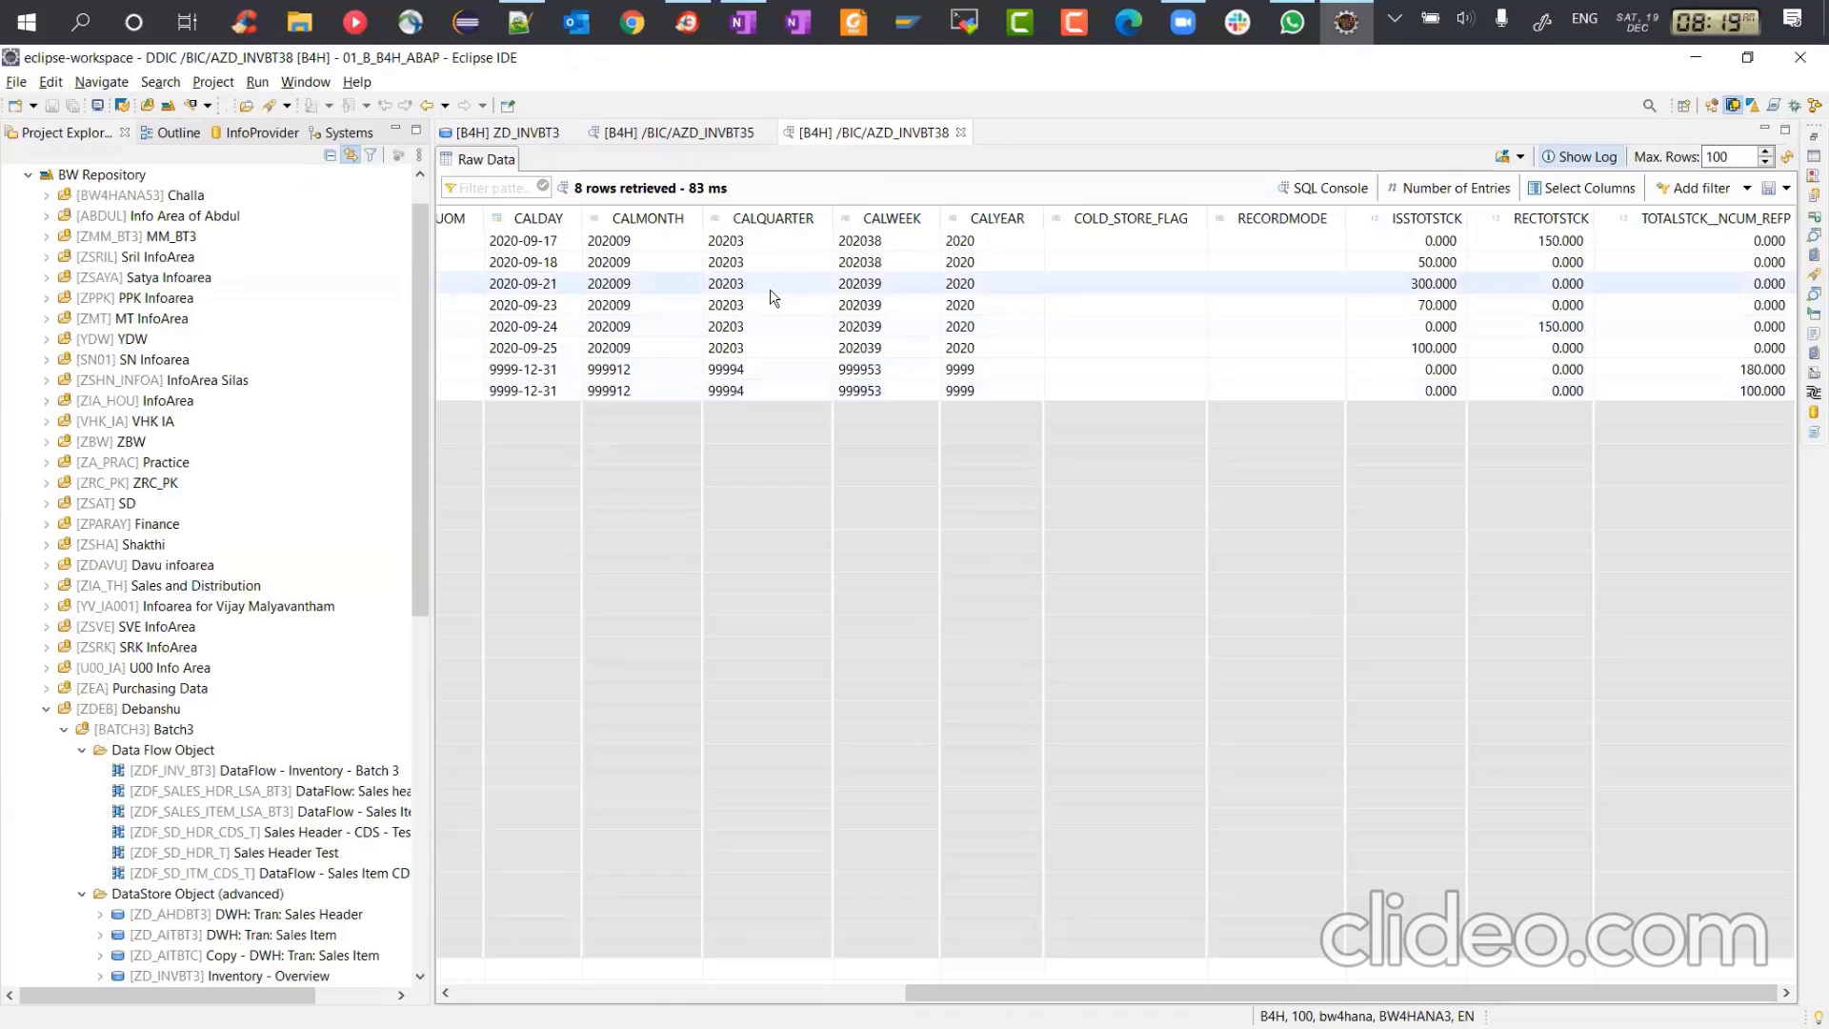
{"action": "scroll", "coordinate": [348, 450], "scroll_direction": "up", "scroll_amount": 1}
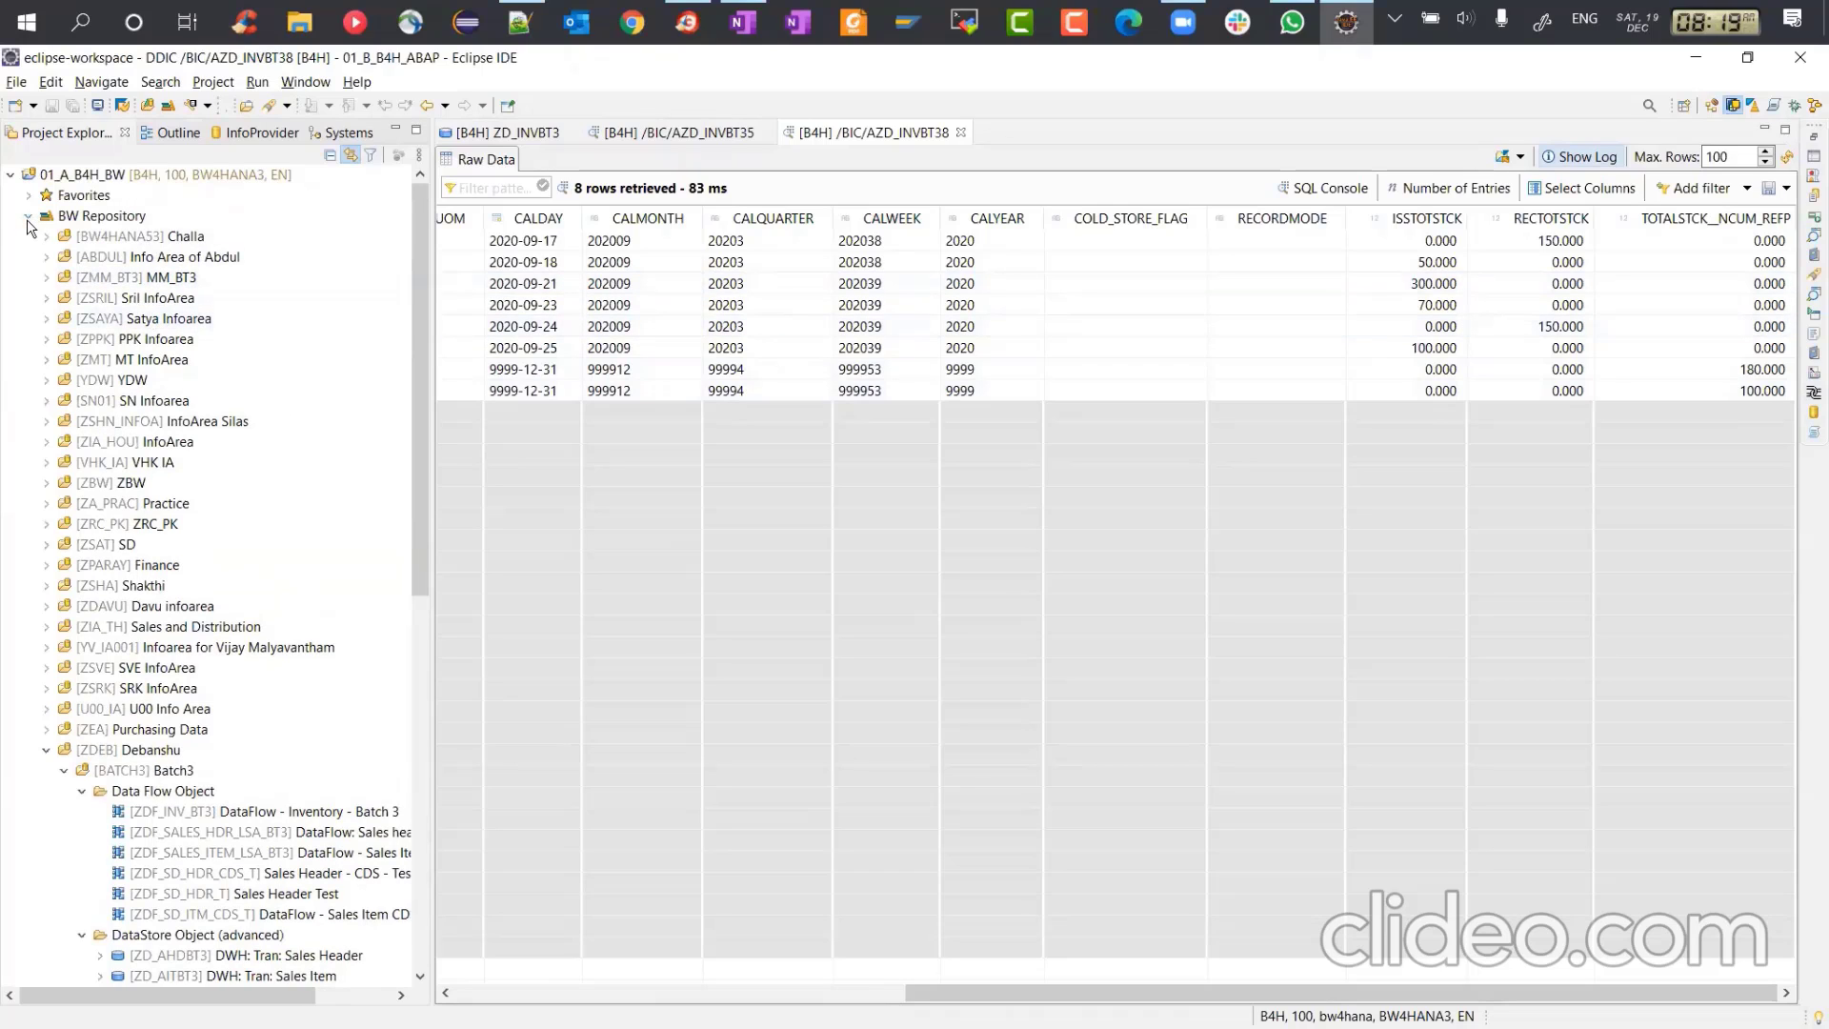
{"action": "left_click", "coordinate": [505, 133]}
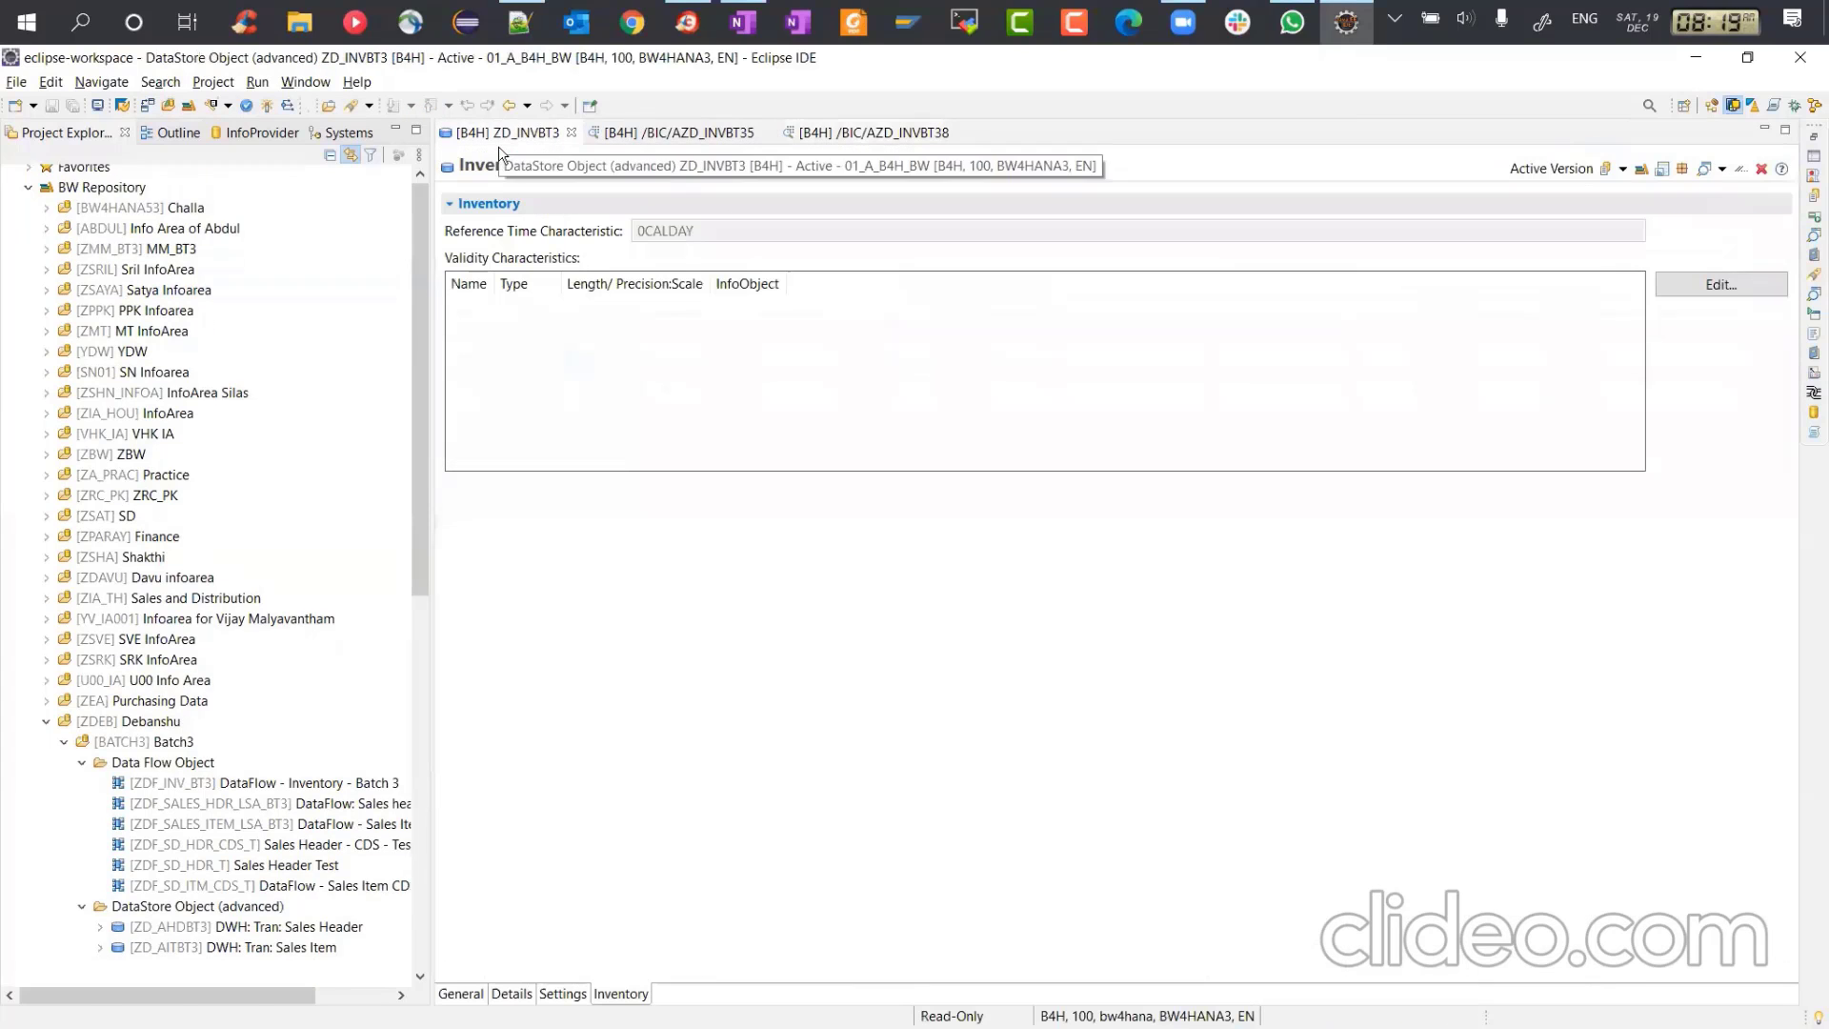
{"action": "scroll", "coordinate": [216, 455], "scroll_direction": "up", "scroll_amount": 1}
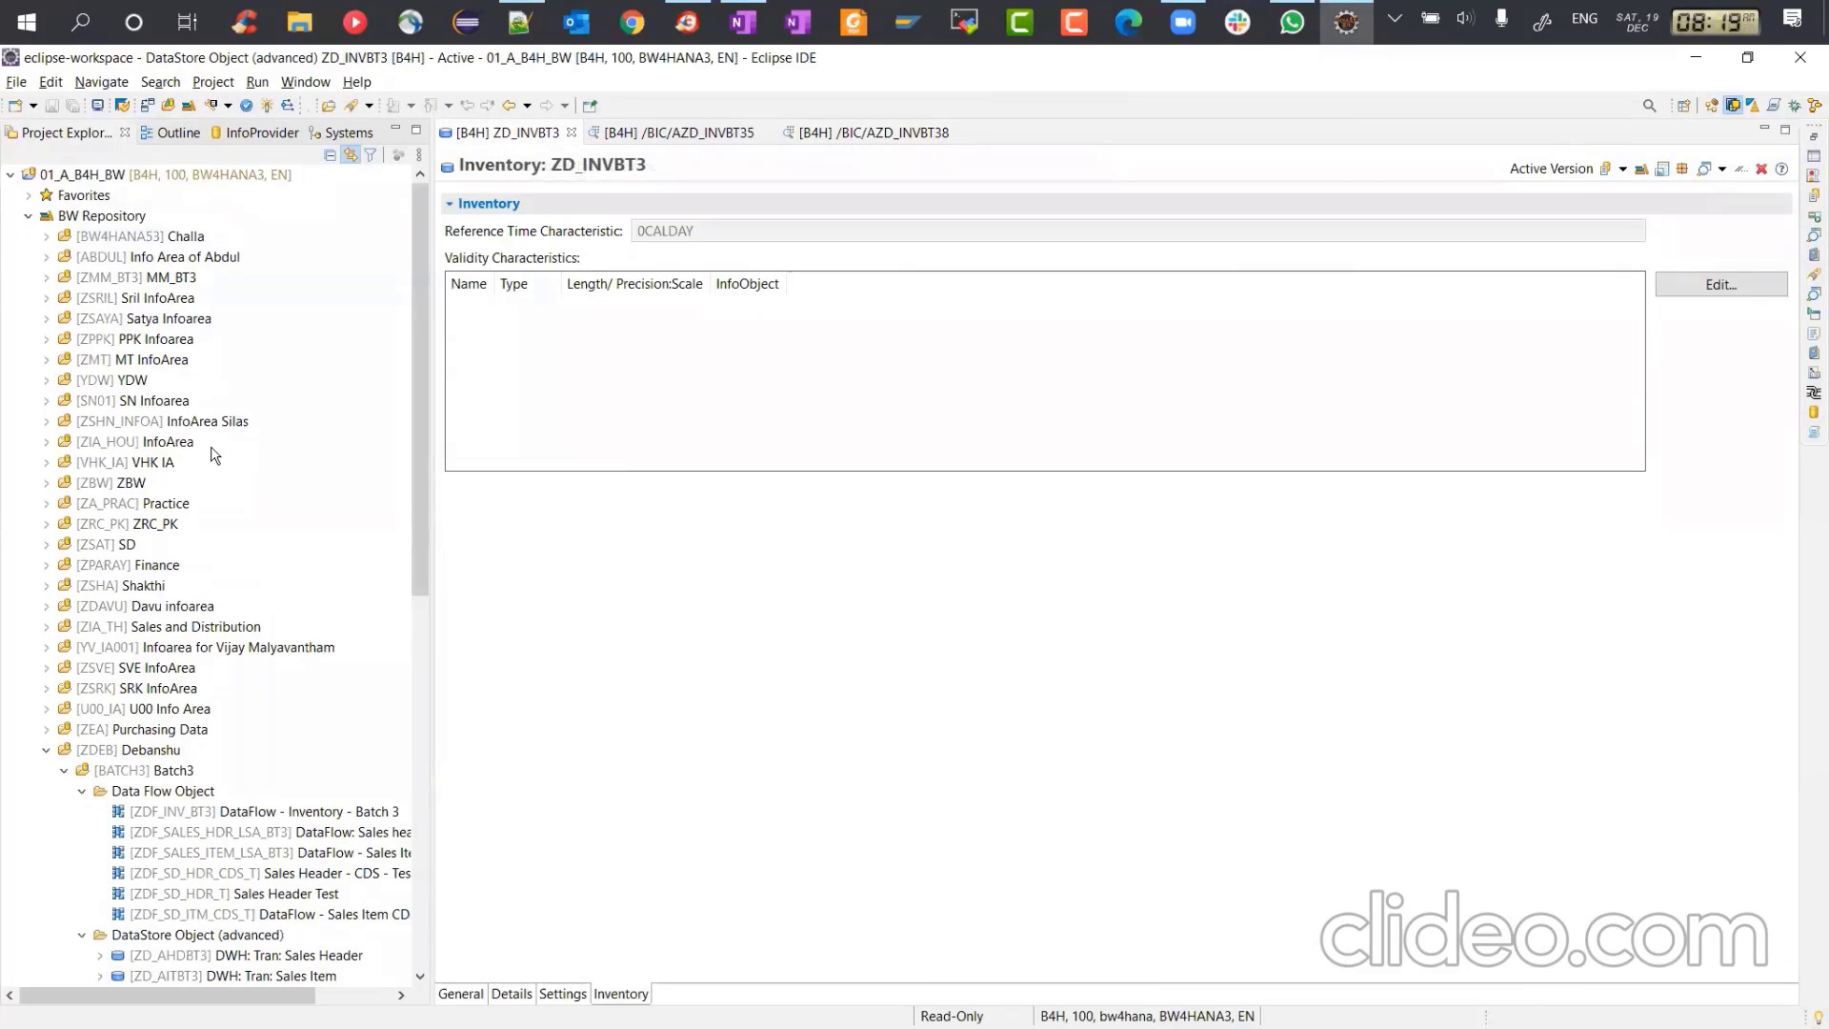
{"action": "left_click", "coordinate": [29, 215]}
{"action": "left_click", "coordinate": [29, 196]}
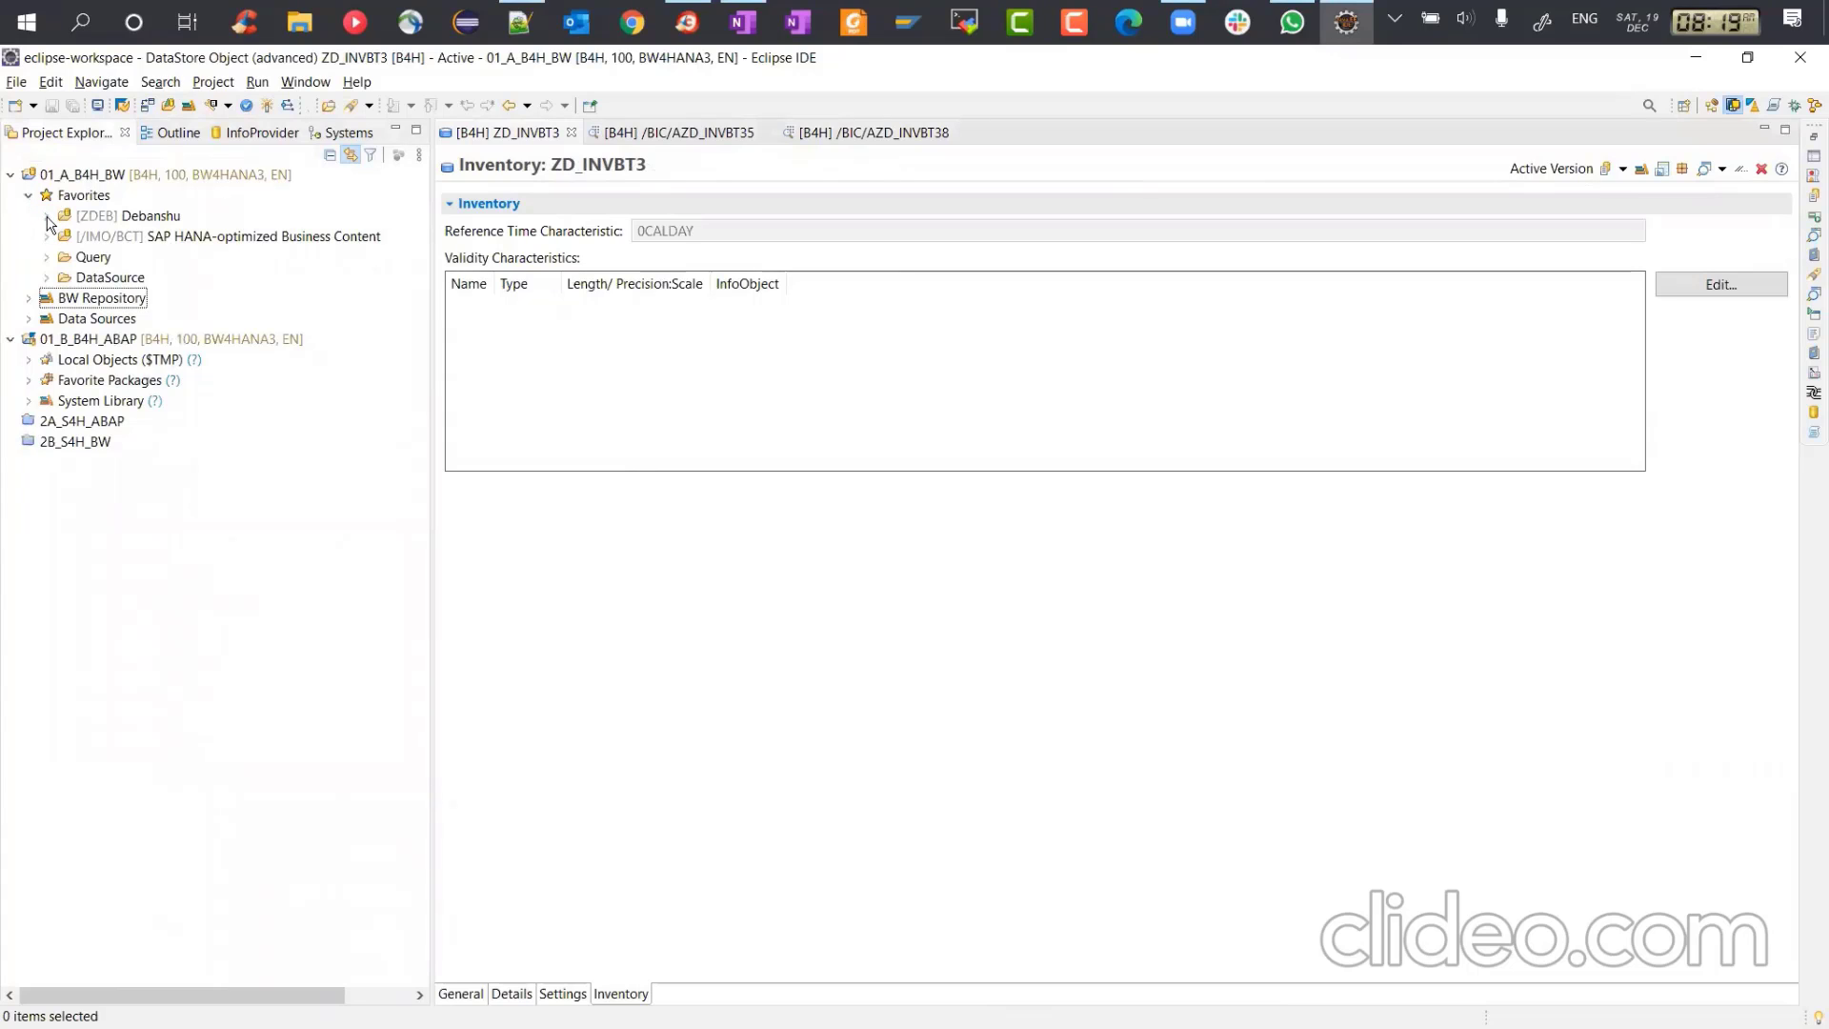
Step: Create a query named ZQ_ZD_INVBT3_001 with the description Inventory Overview on DataStore object ZD_INVBT3
{"action": "left_click", "coordinate": [507, 133]}
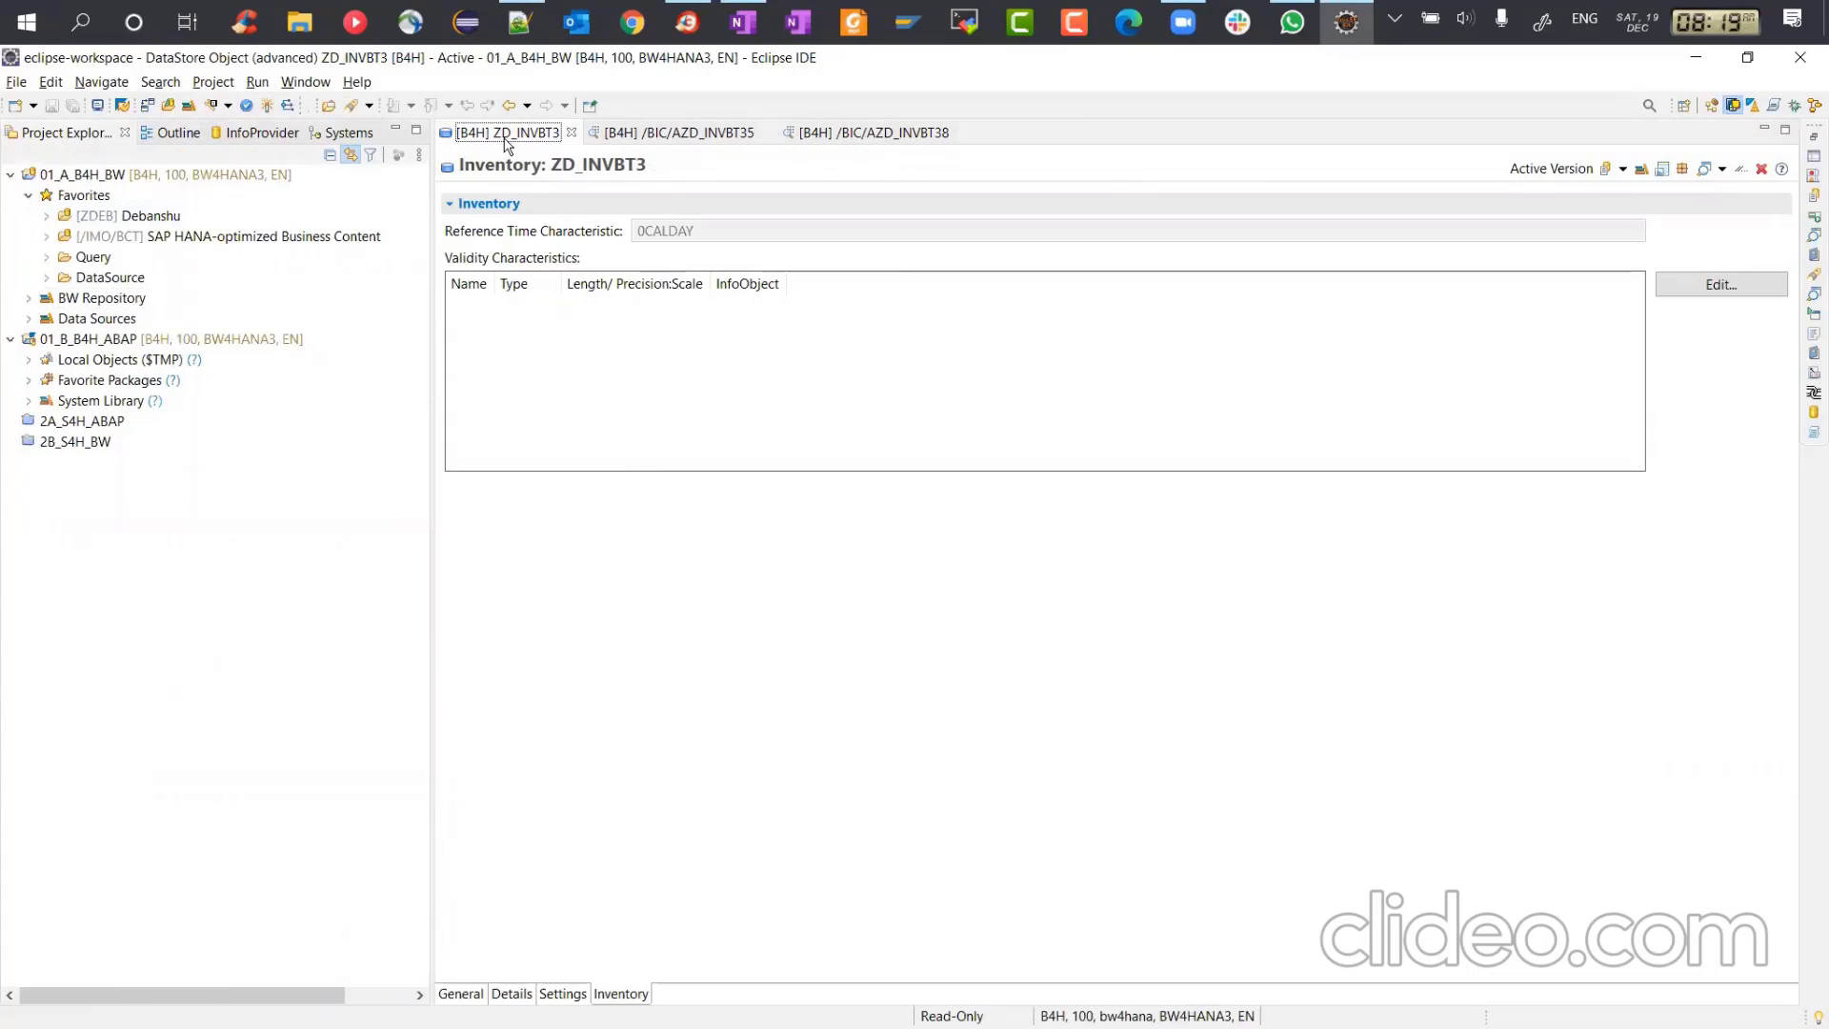
{"action": "scroll", "coordinate": [298, 811], "scroll_direction": "down", "scroll_amount": 6}
{"action": "scroll", "coordinate": [298, 810], "scroll_direction": "down", "scroll_amount": 3}
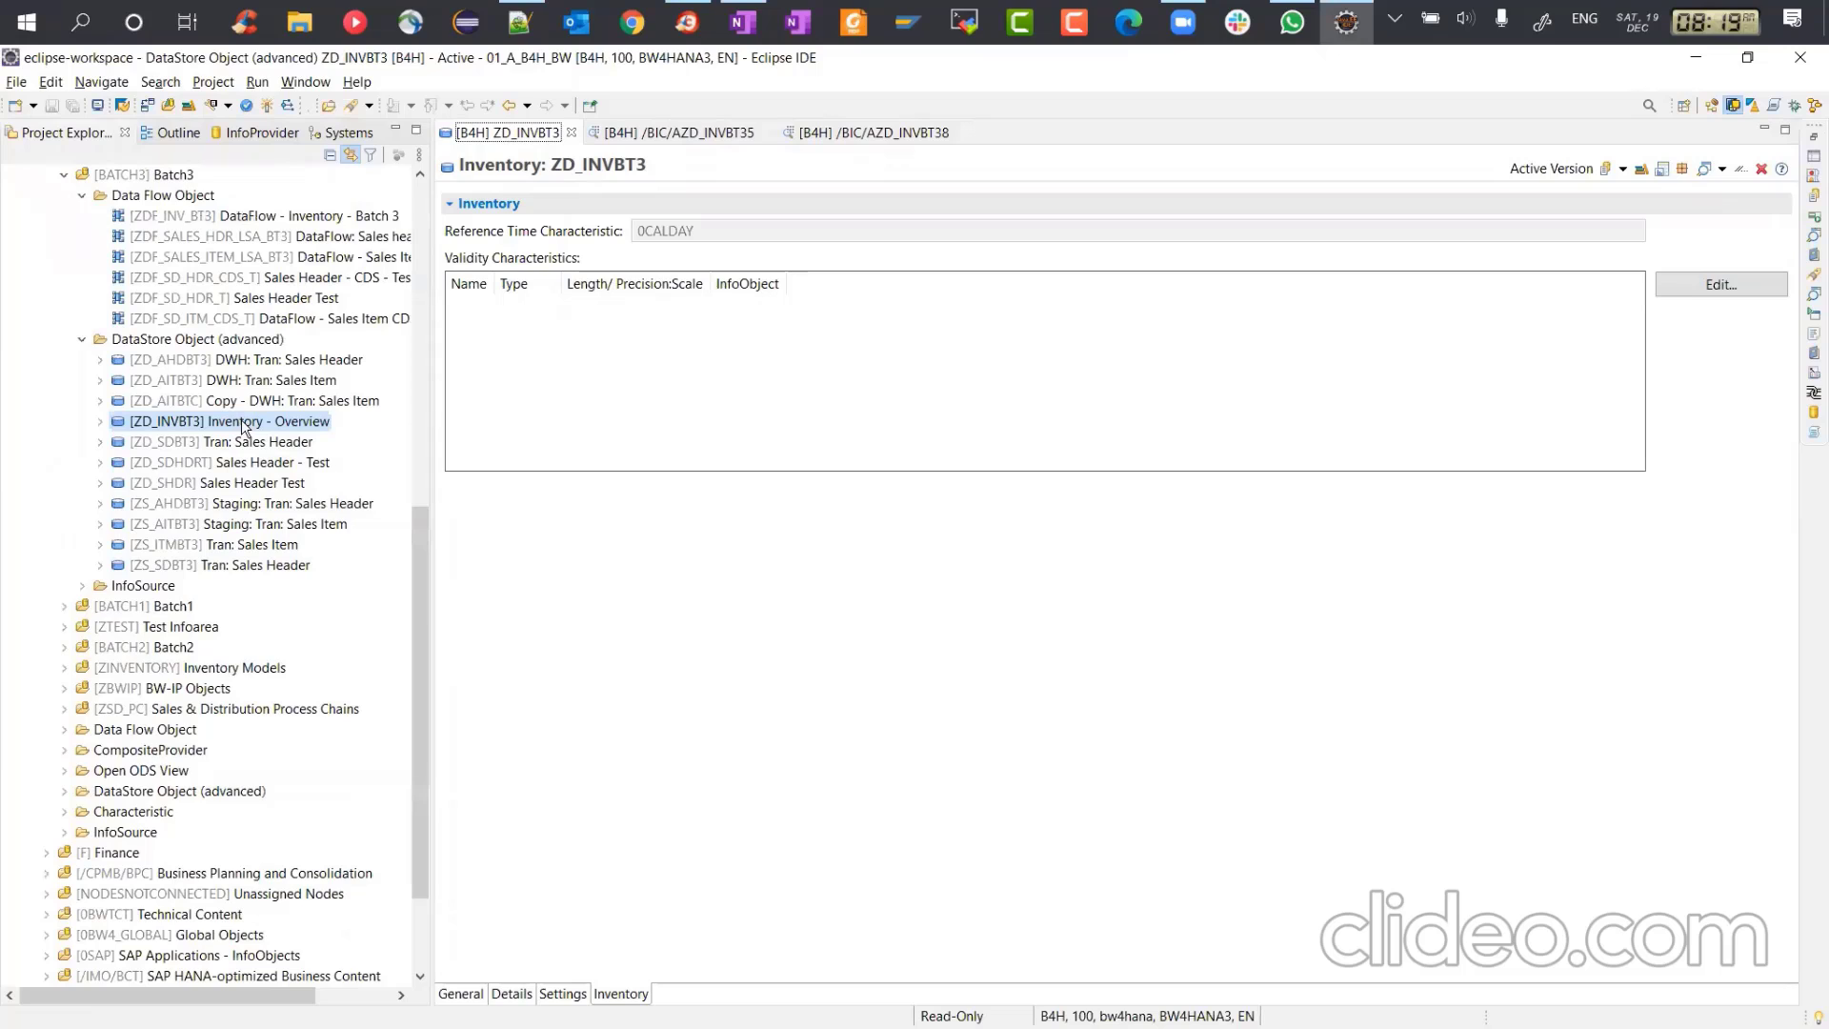
{"action": "right_click", "coordinate": [162, 427]}
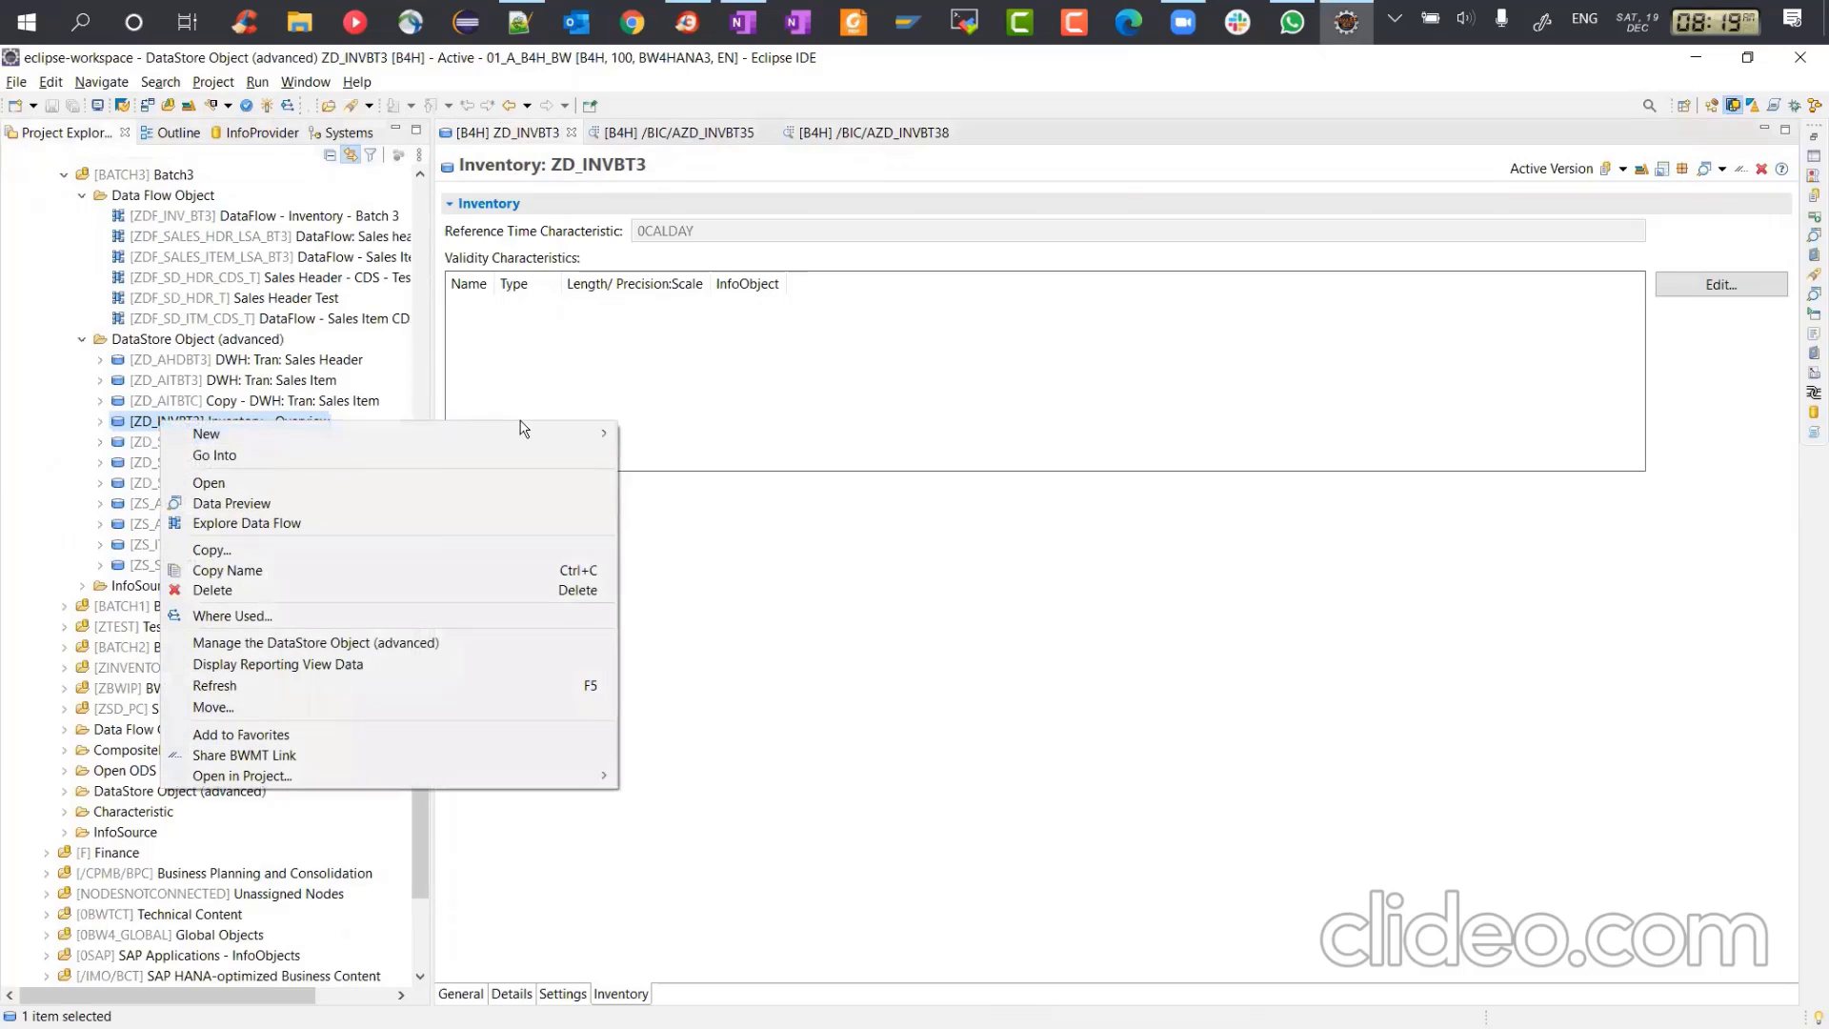
{"action": "mouse_move", "coordinate": [530, 429]}
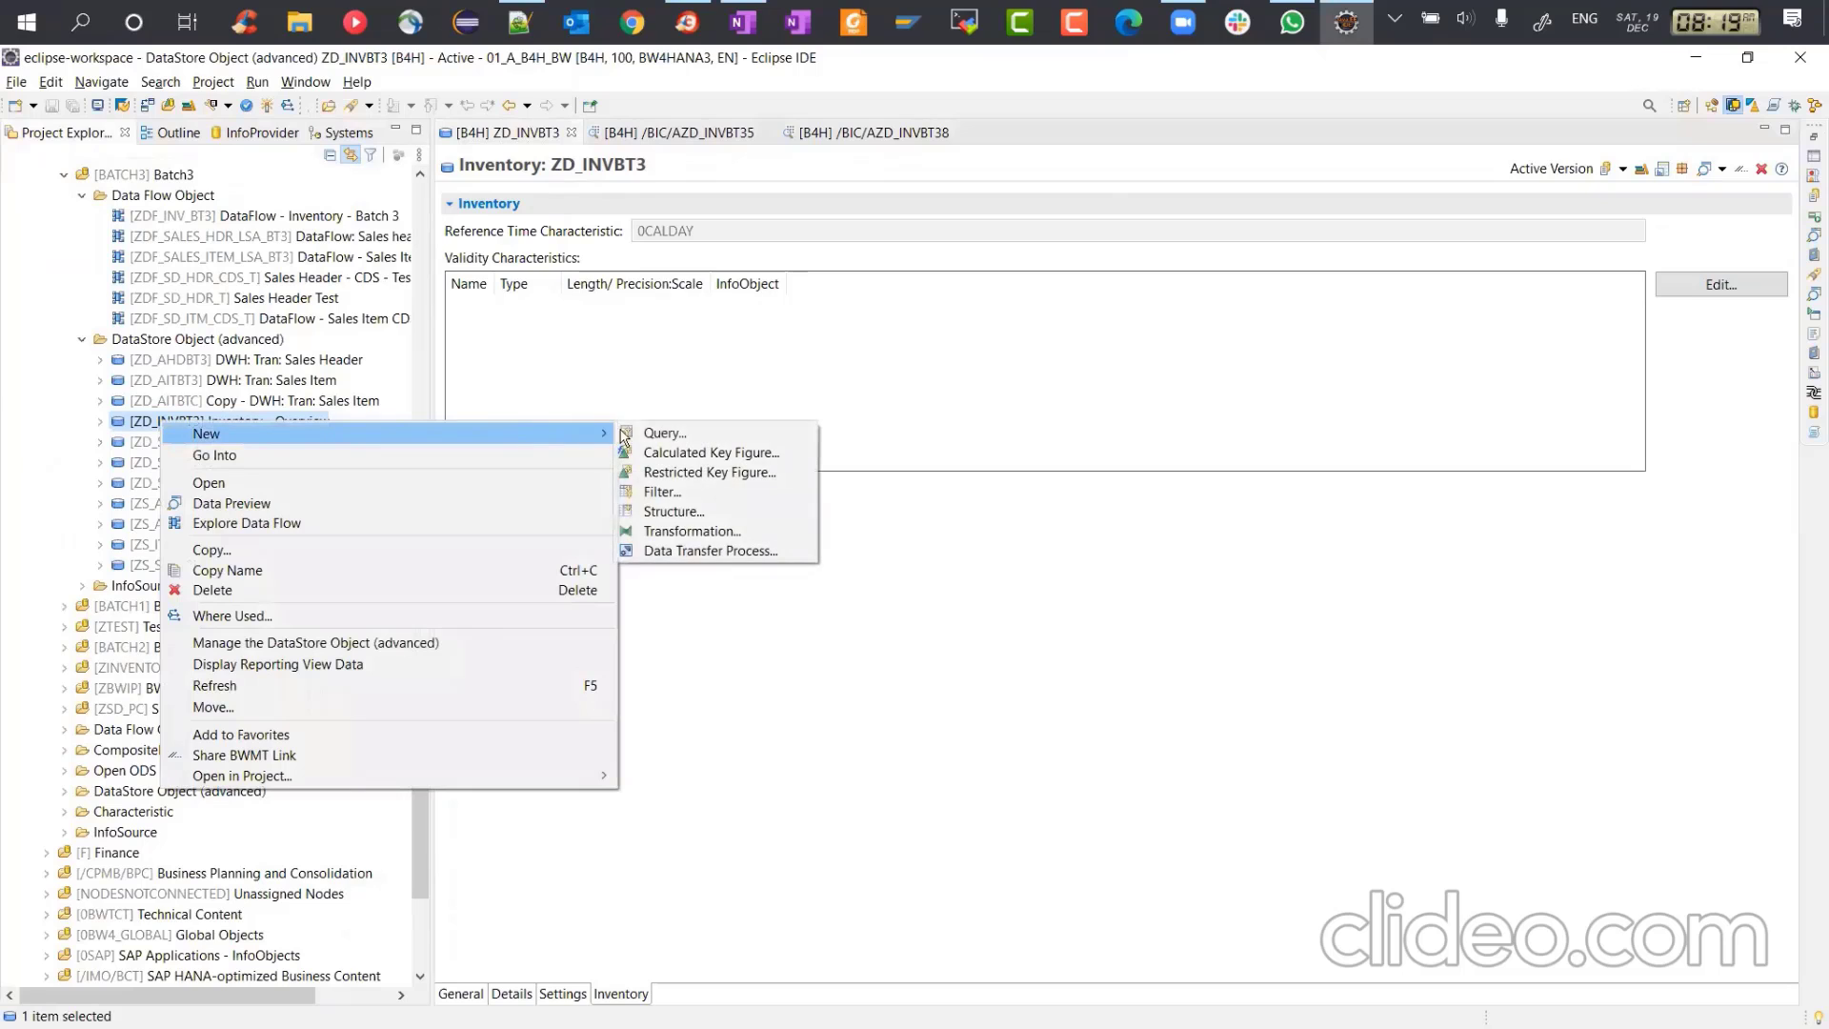
{"action": "left_click", "coordinate": [711, 433]}
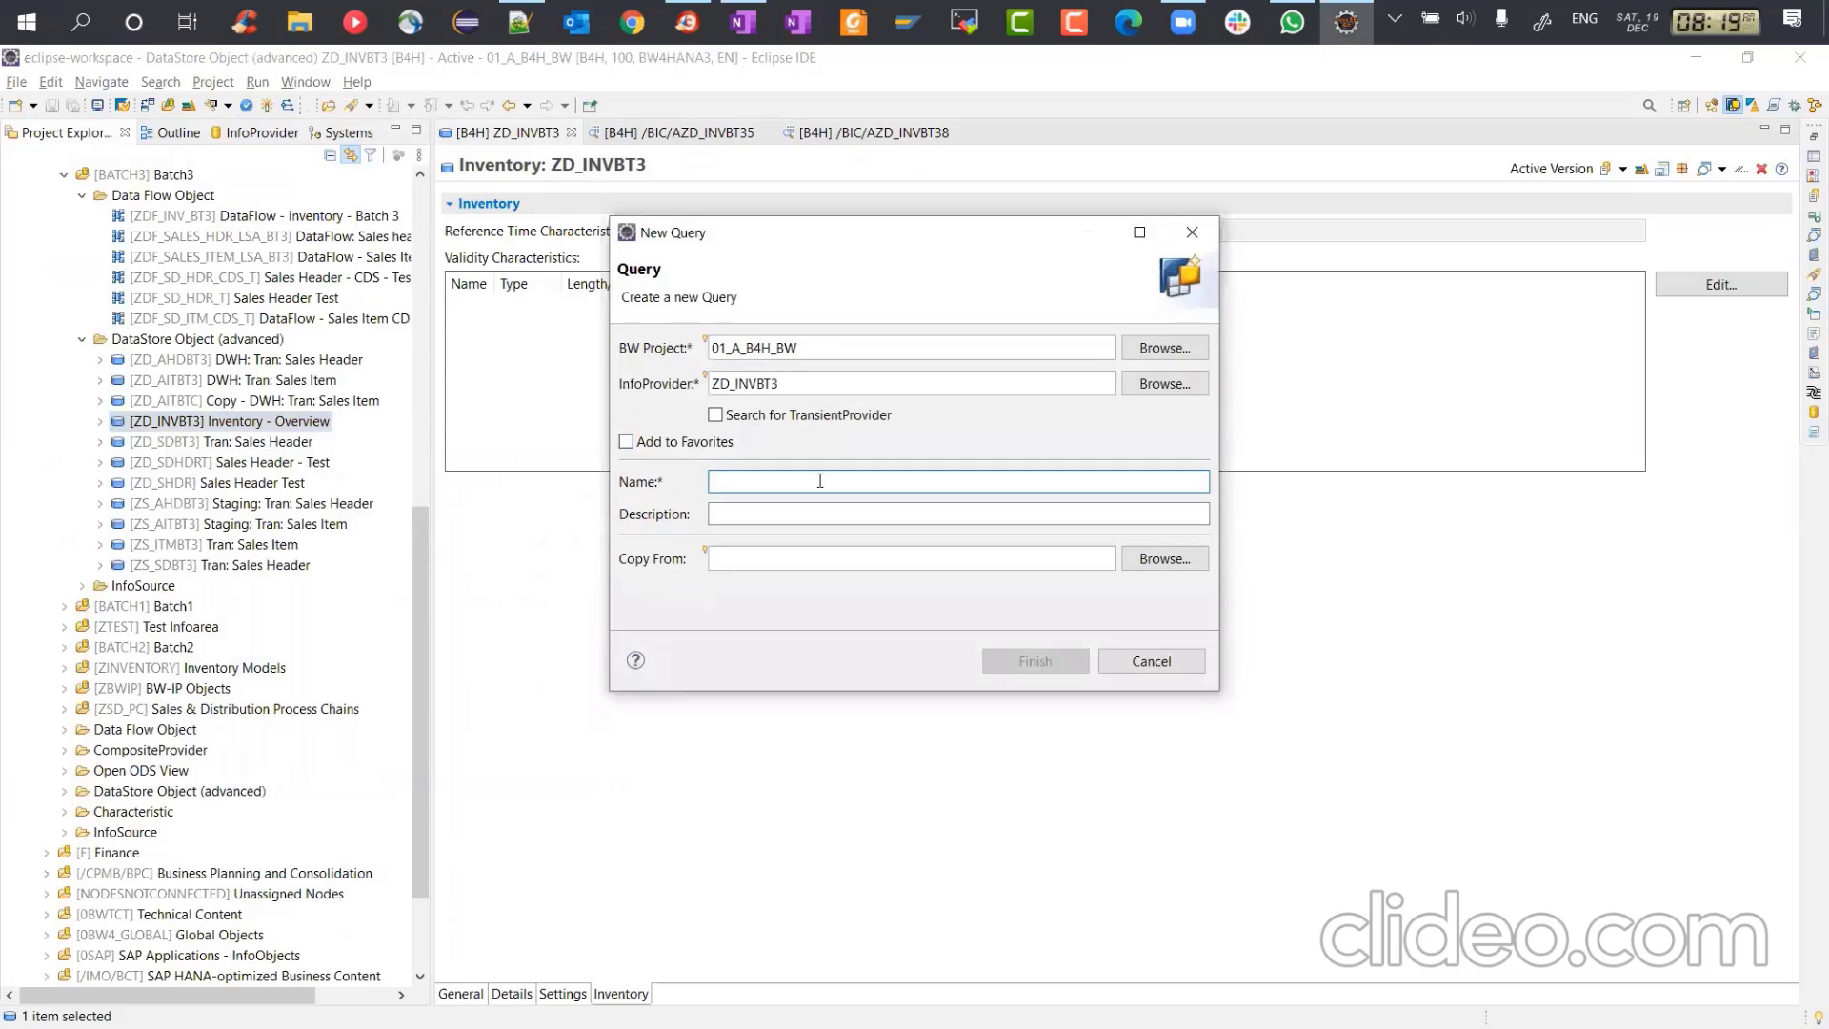
{"action": "type", "text": "ZQ_"}
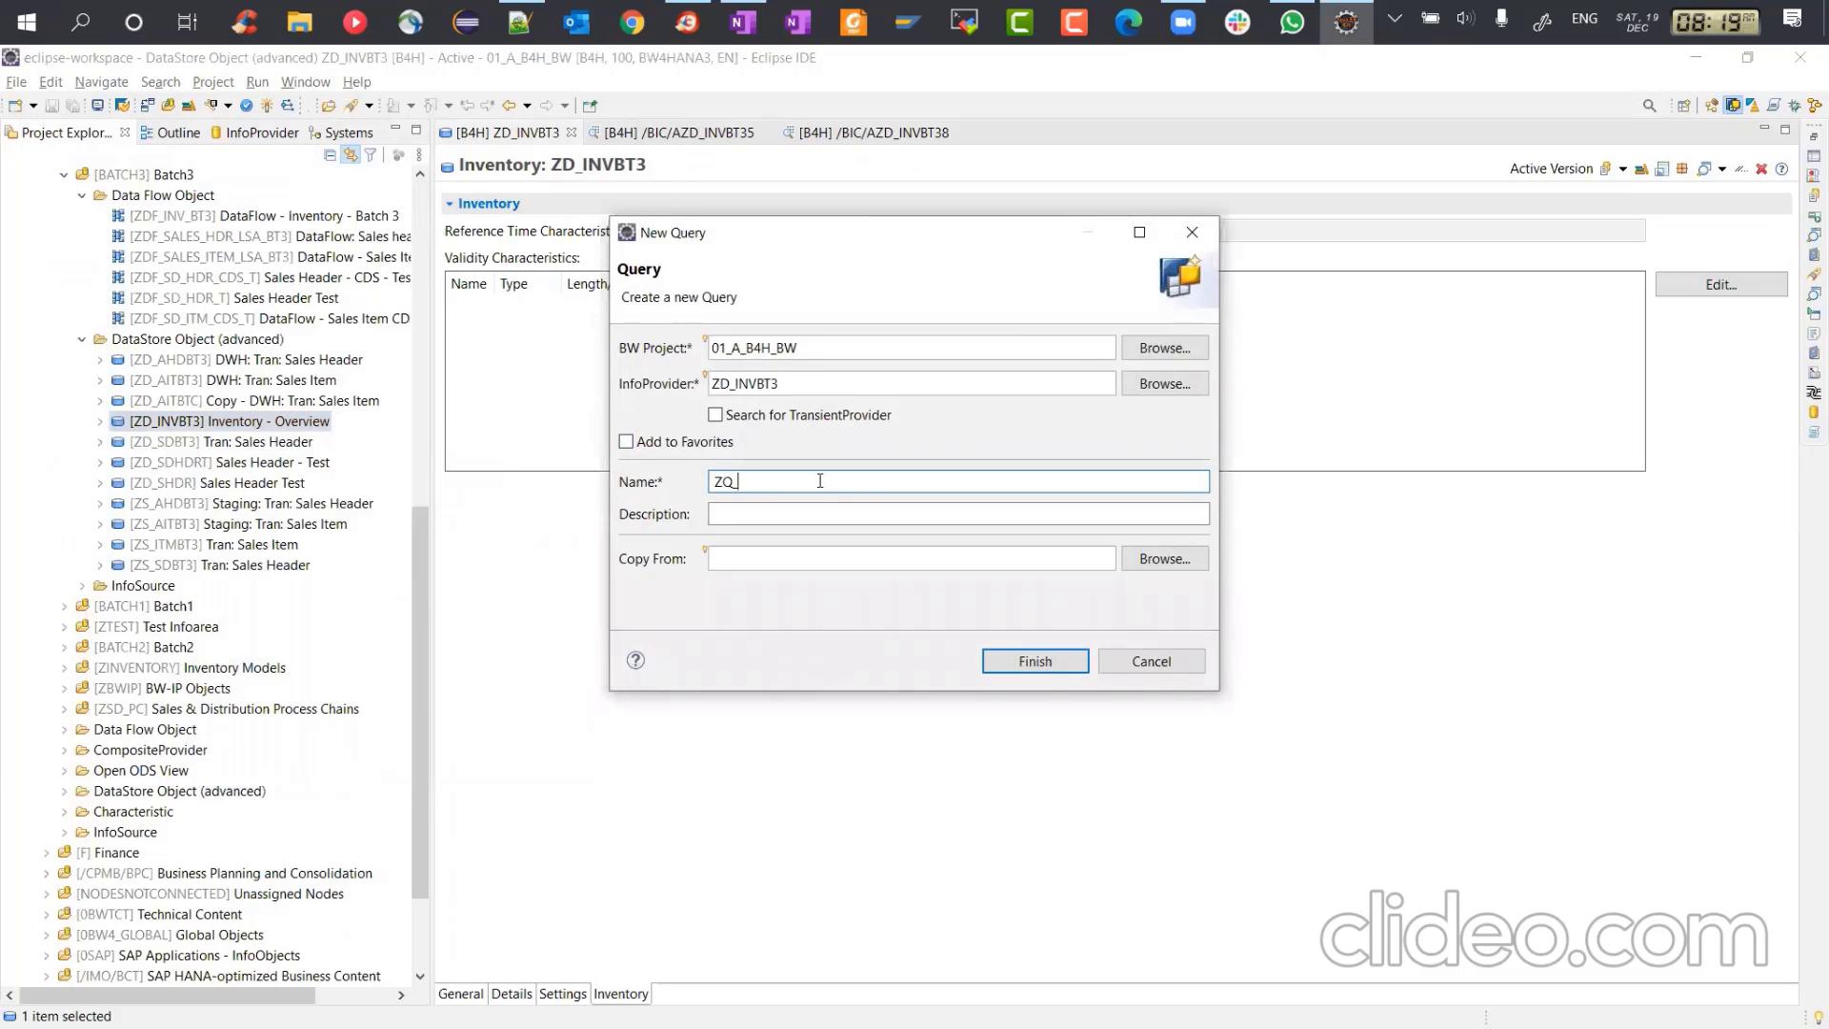
{"action": "type", "text": "ZD_INVBT3_001"}
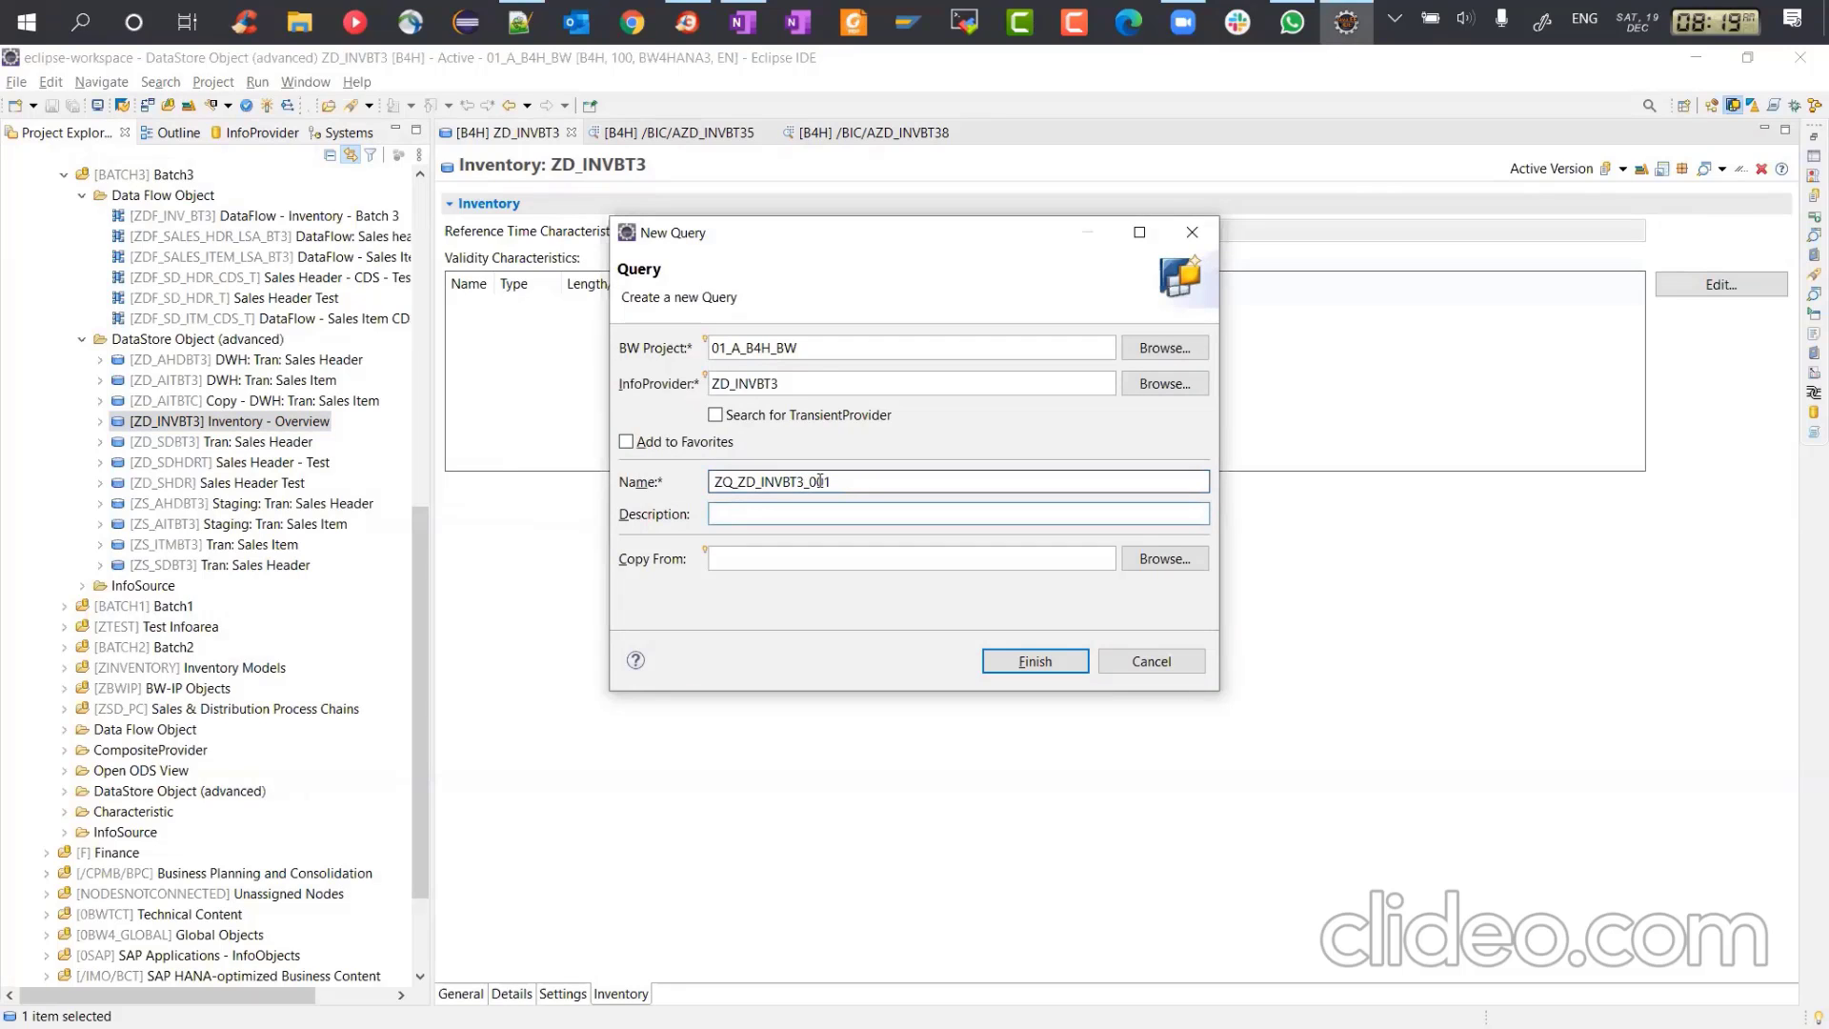
{"action": "type", "text": "Inventory Overview"}
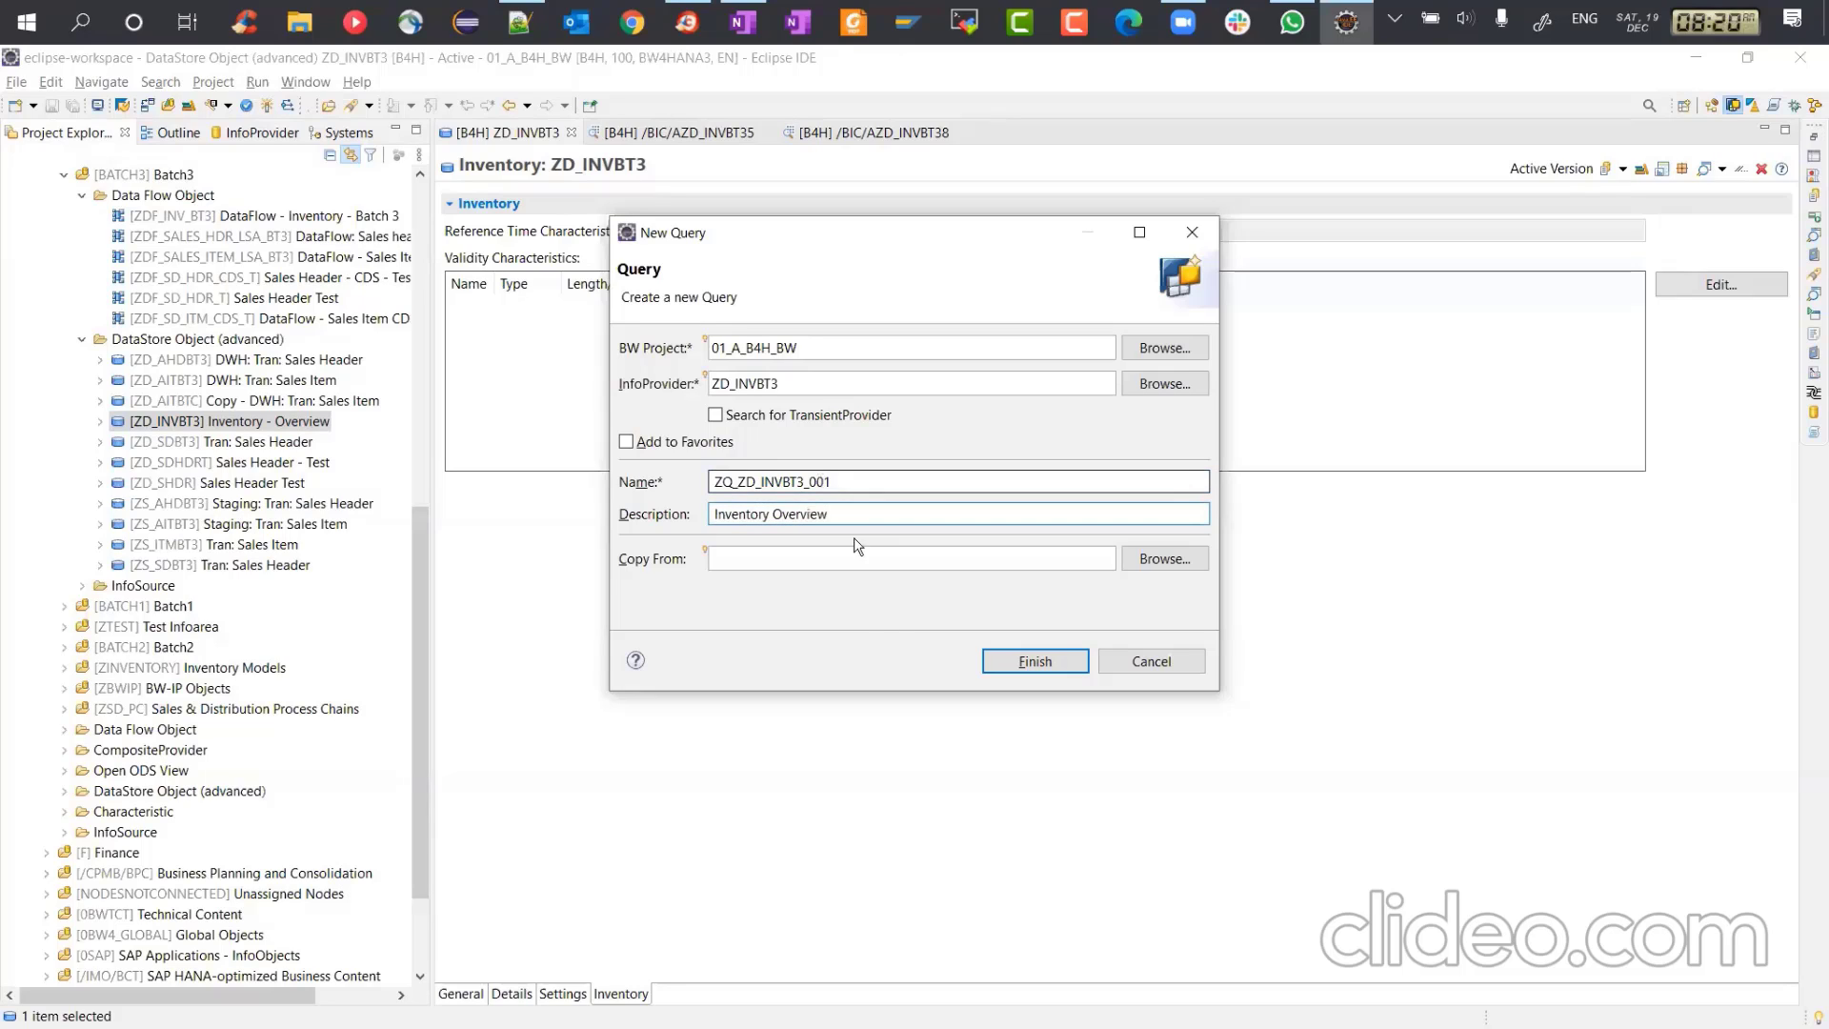
{"action": "left_click", "coordinate": [1044, 661]}
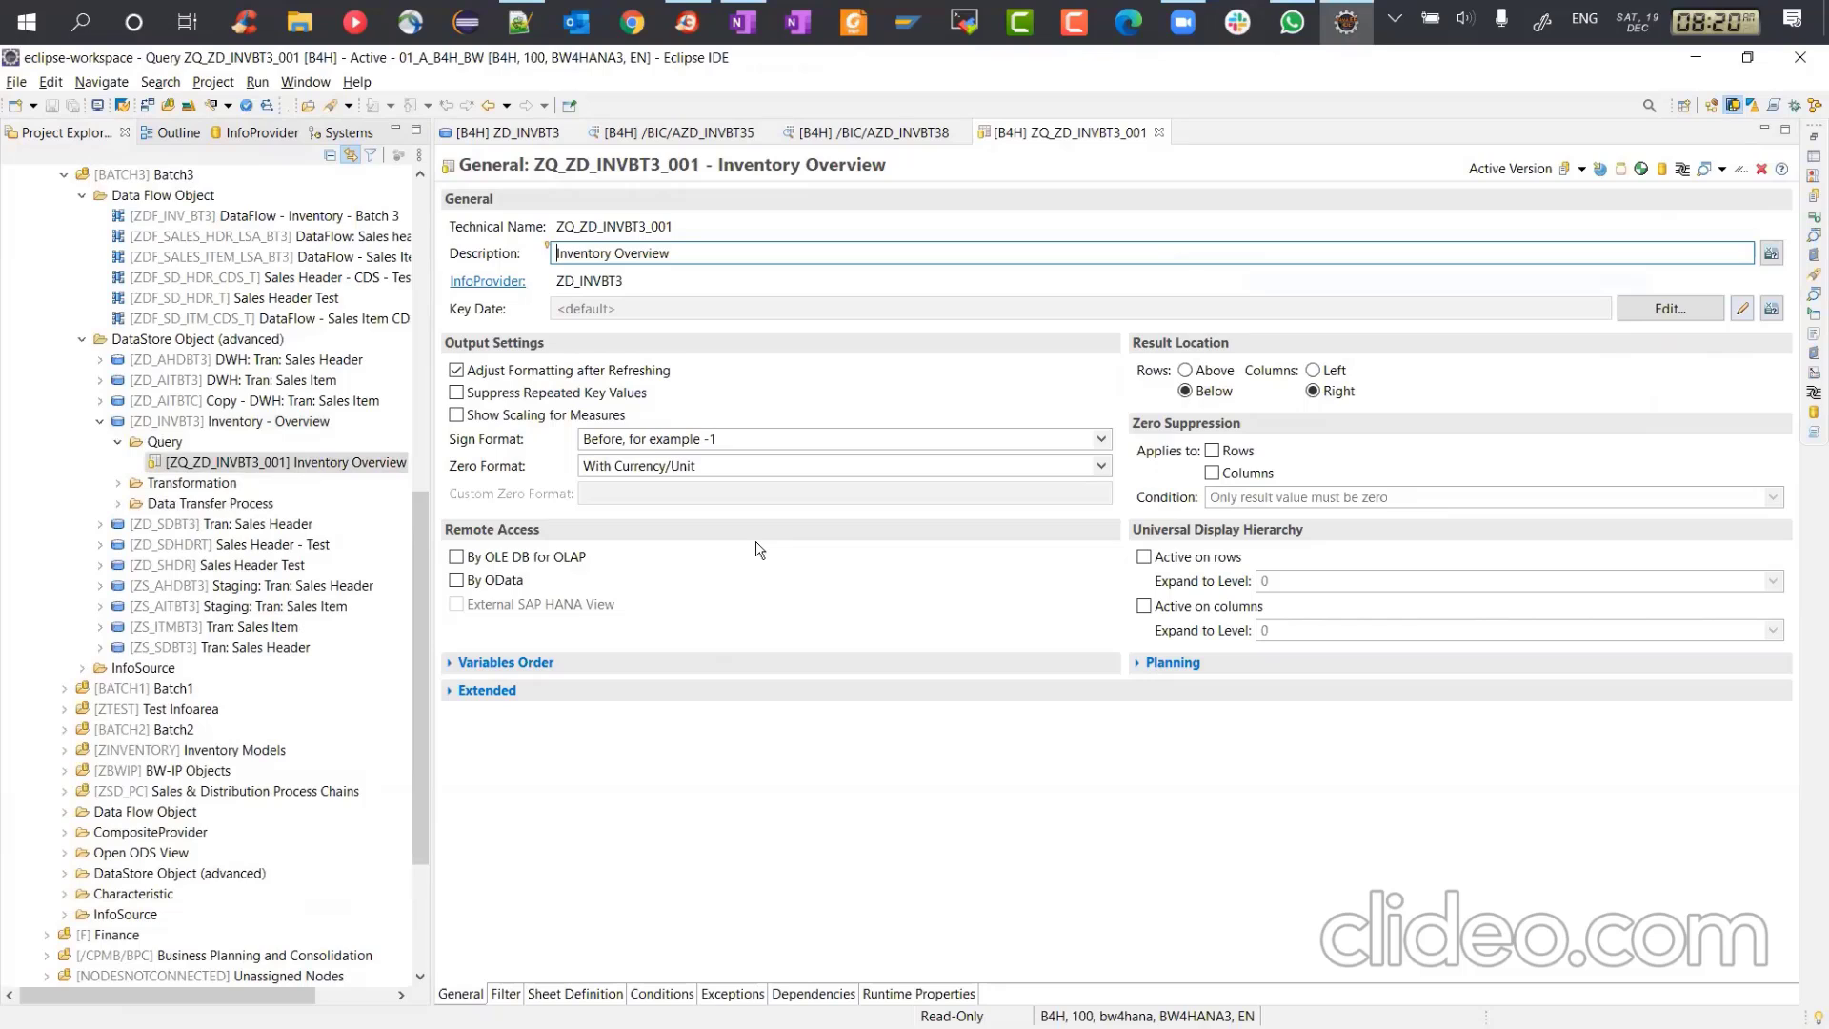
Step: Place Material and Plant in the query's rows and Quantity Total Stock in its columns
{"action": "left_click", "coordinate": [580, 992]}
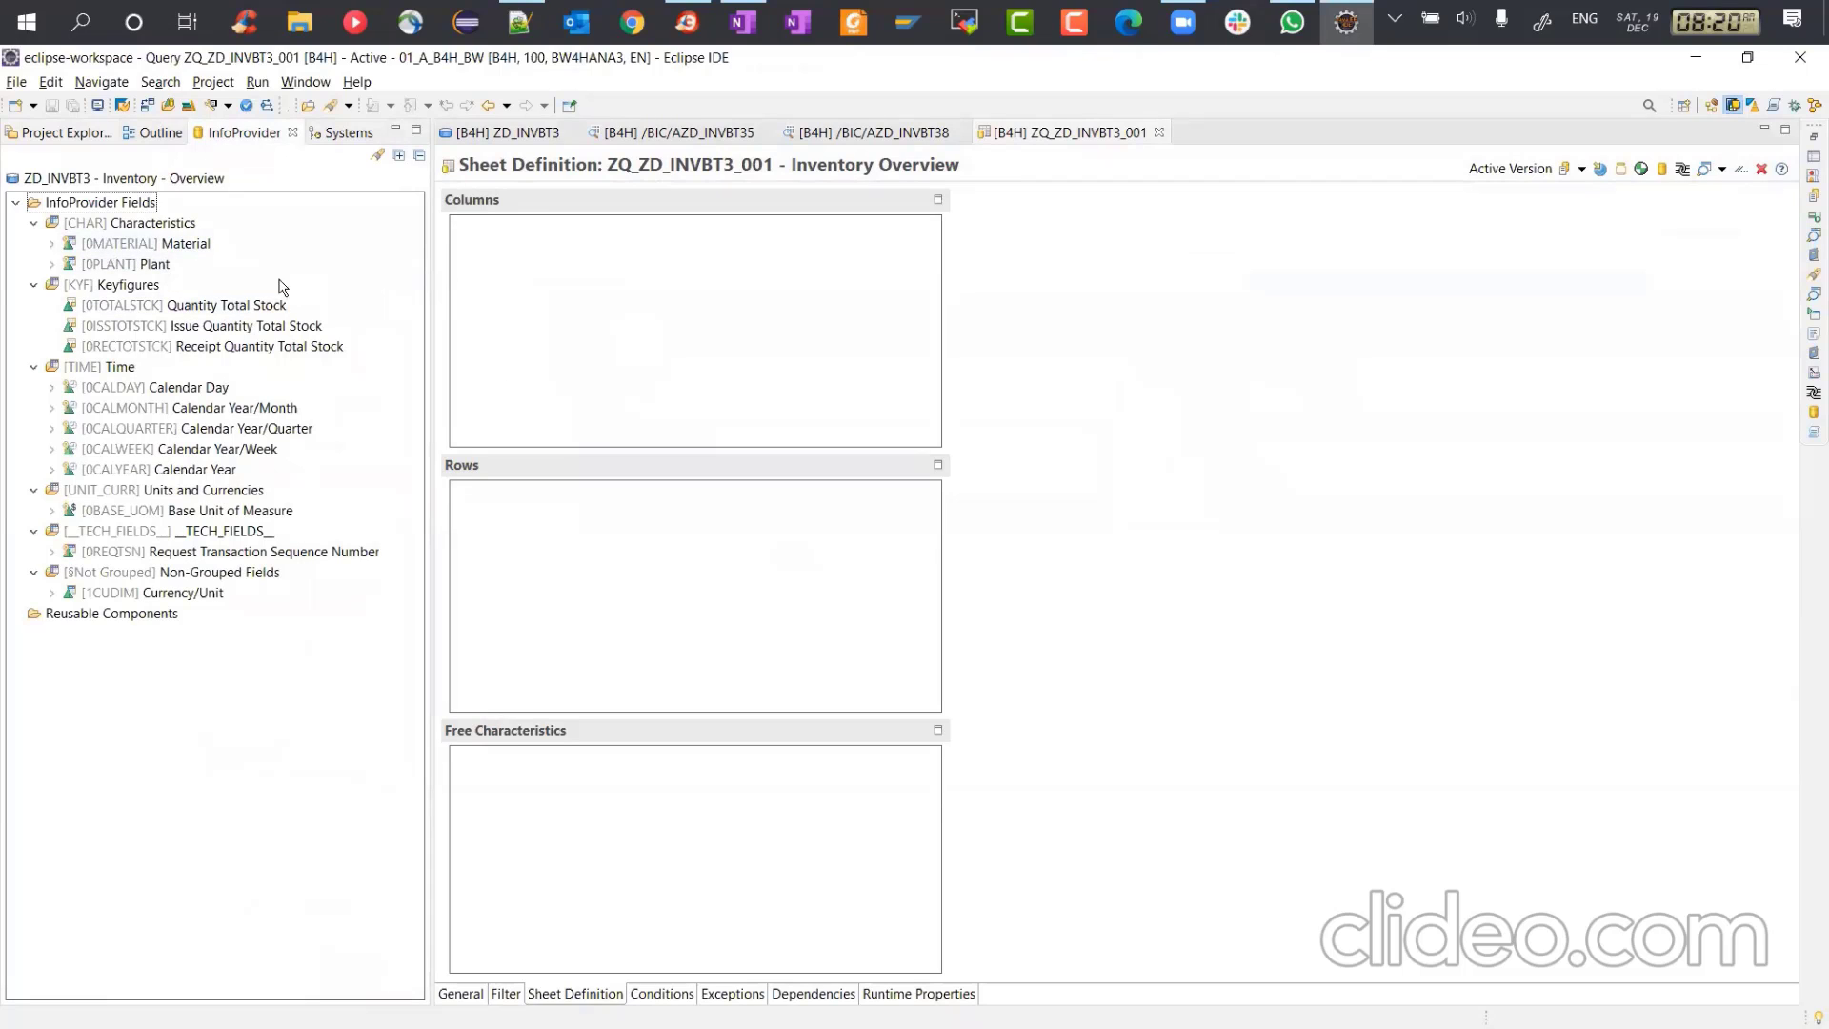
{"action": "left_click_drag", "start_coordinate": [188, 244], "coordinate": [516, 497]}
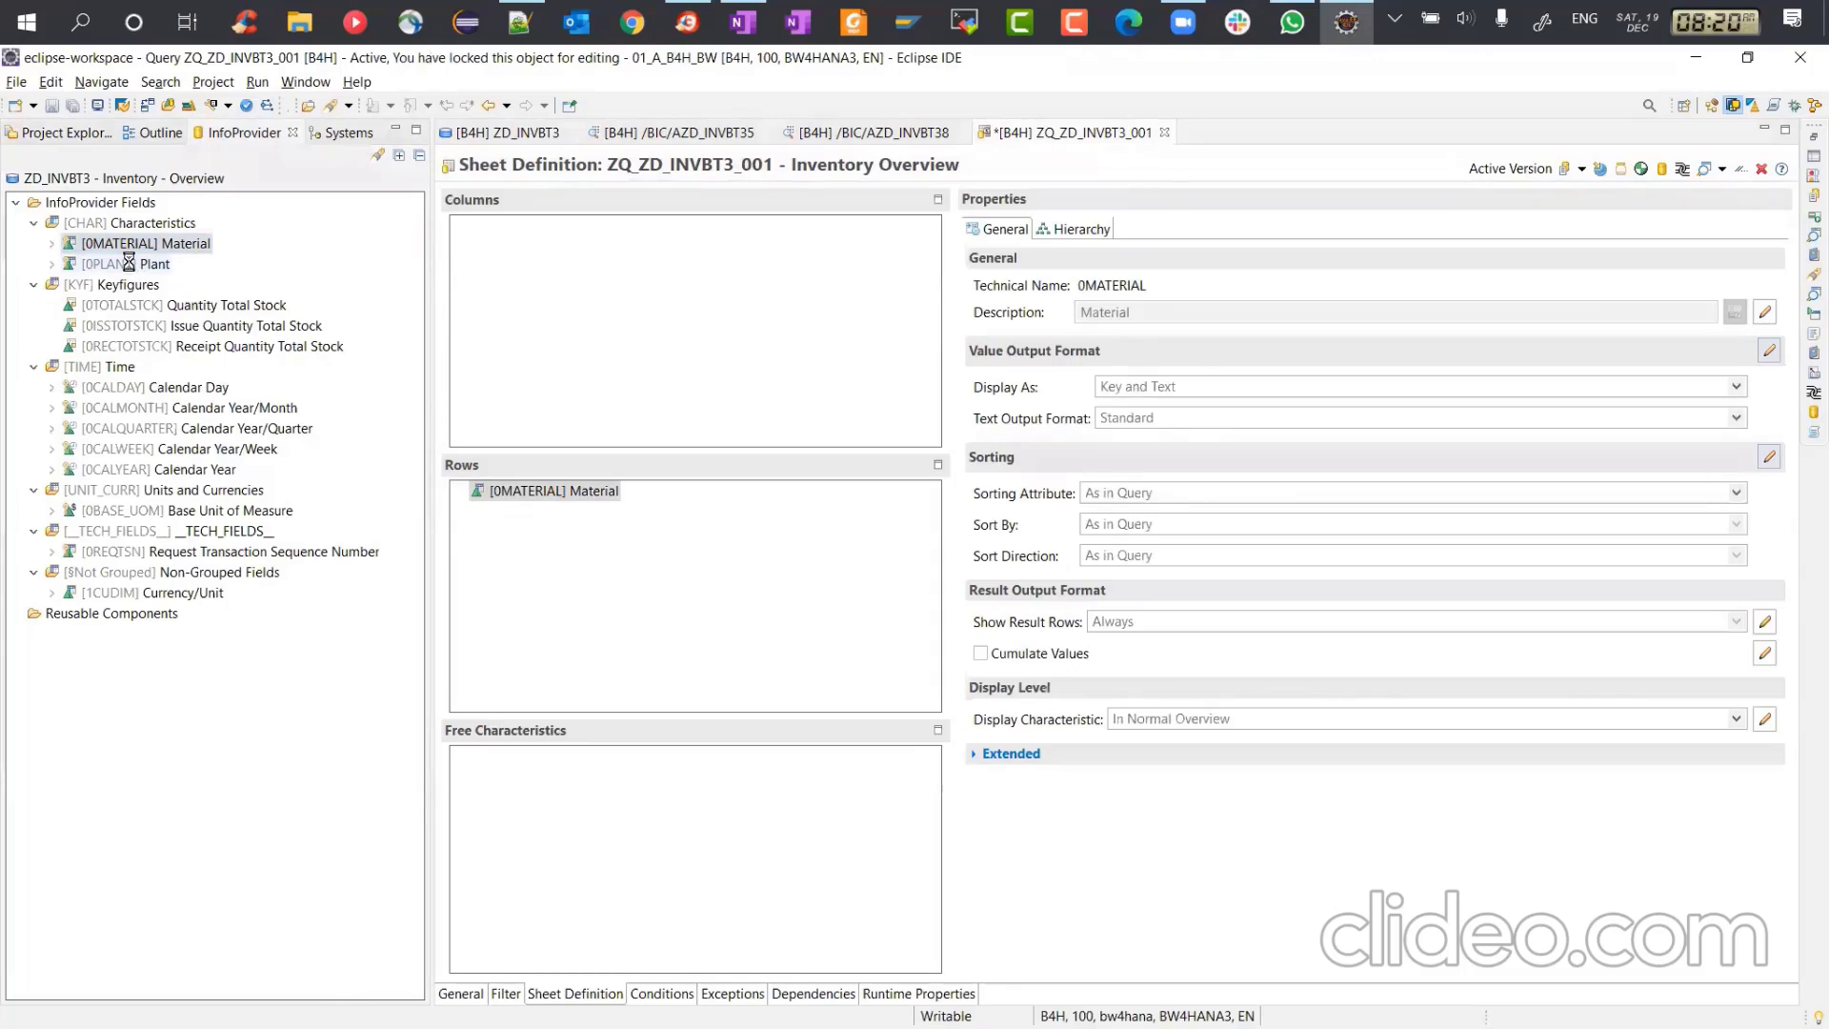
{"action": "left_click_drag", "start_coordinate": [129, 262], "coordinate": [562, 552]}
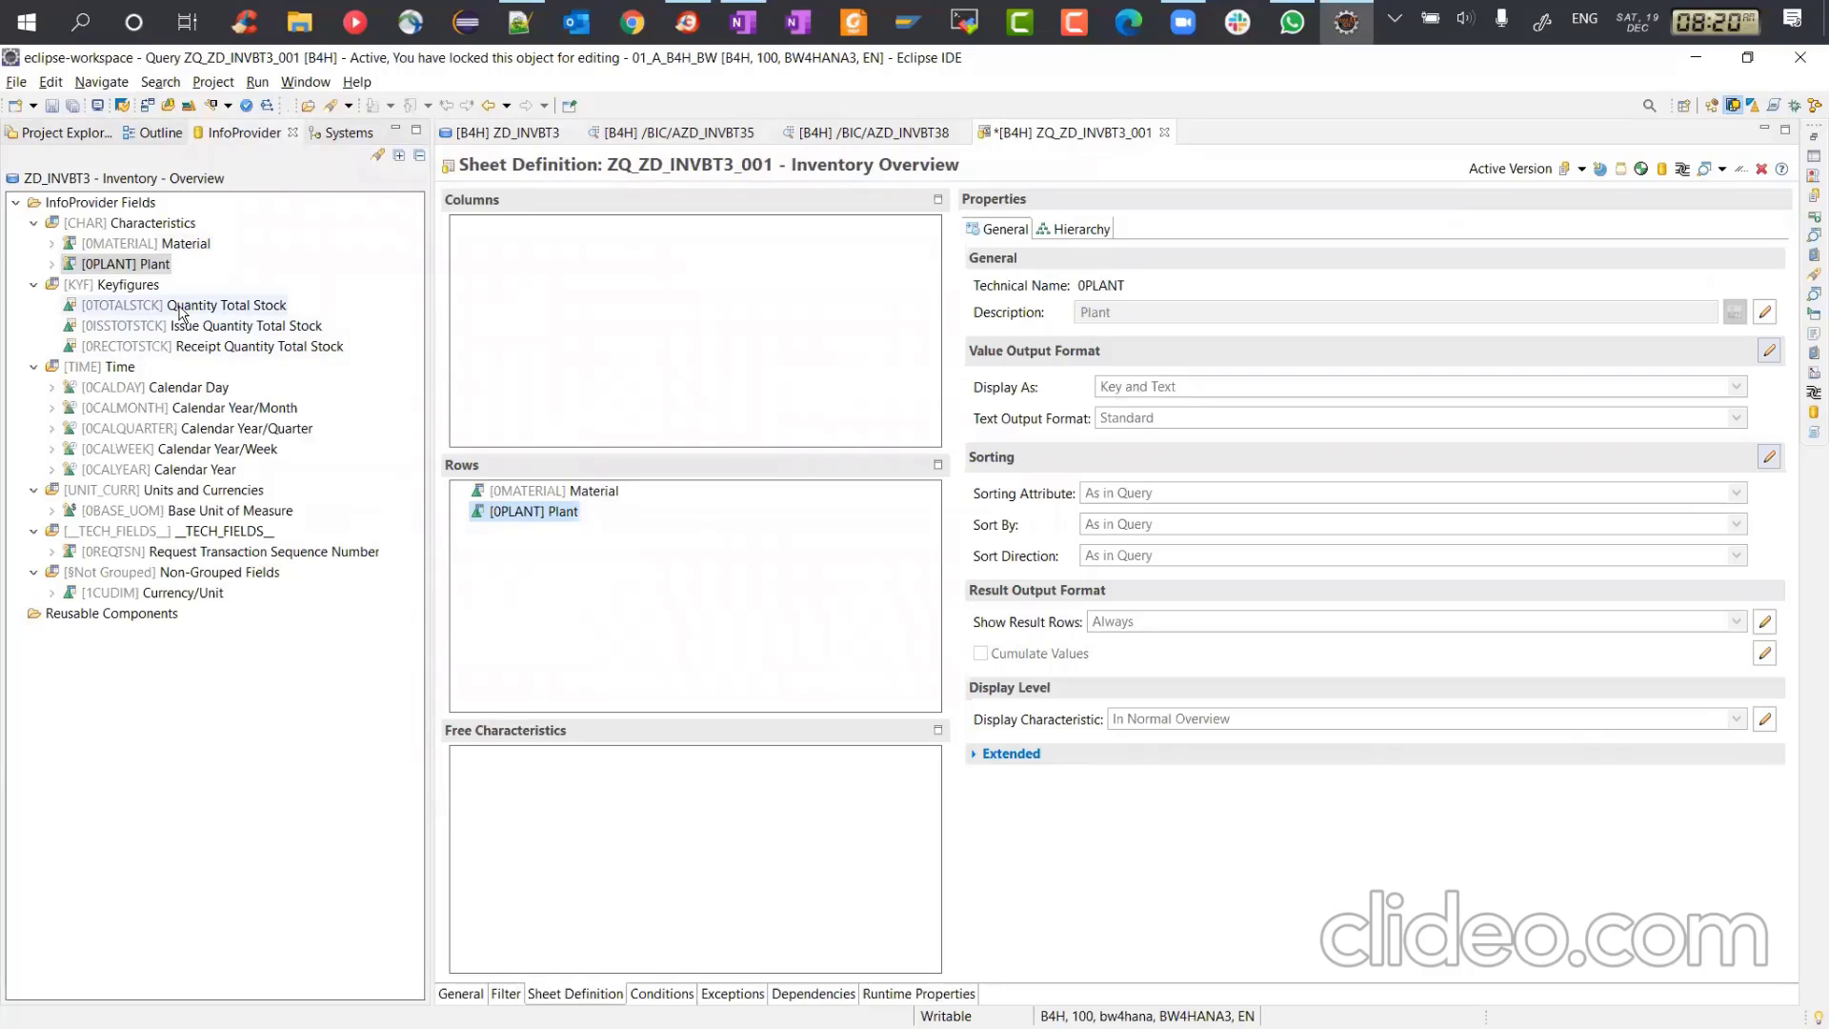
{"action": "left_click_drag", "start_coordinate": [179, 312], "coordinate": [553, 305]}
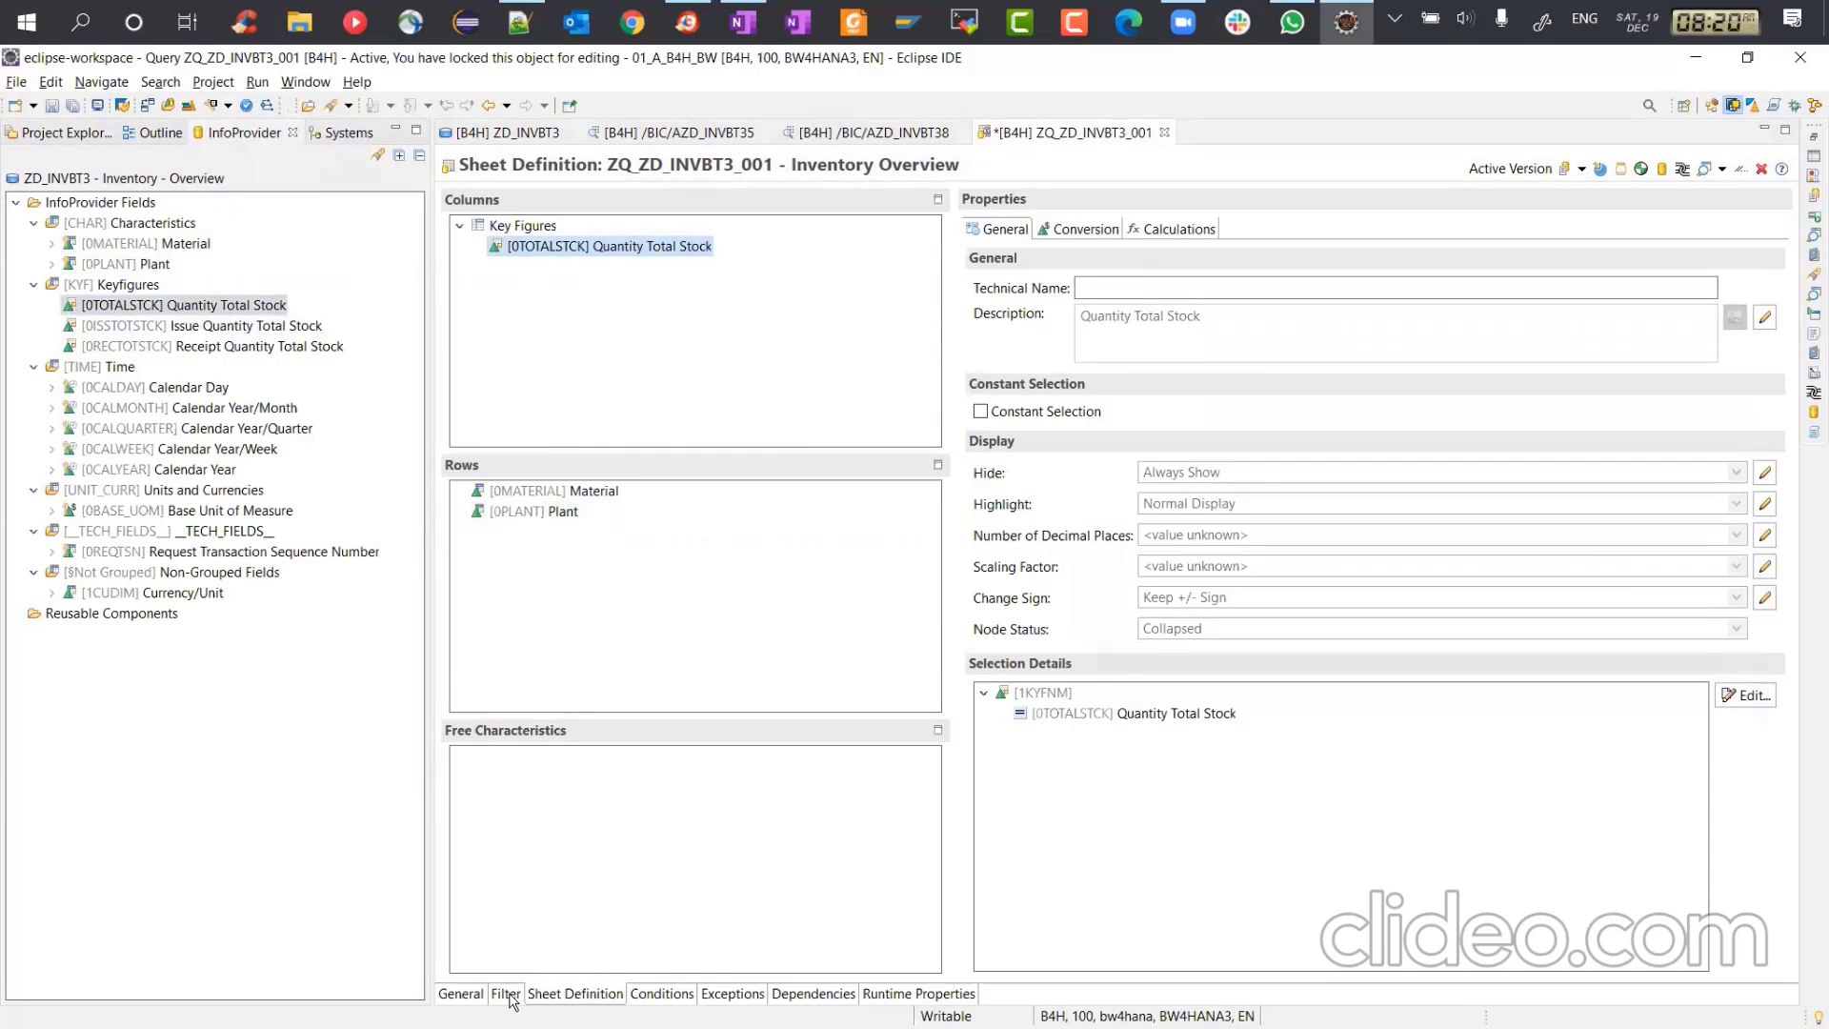
Step: Set the query's key date to the variable 0CIPM_CALDAY_KEYDT, Key Date of the Query
{"action": "left_click", "coordinate": [506, 993]}
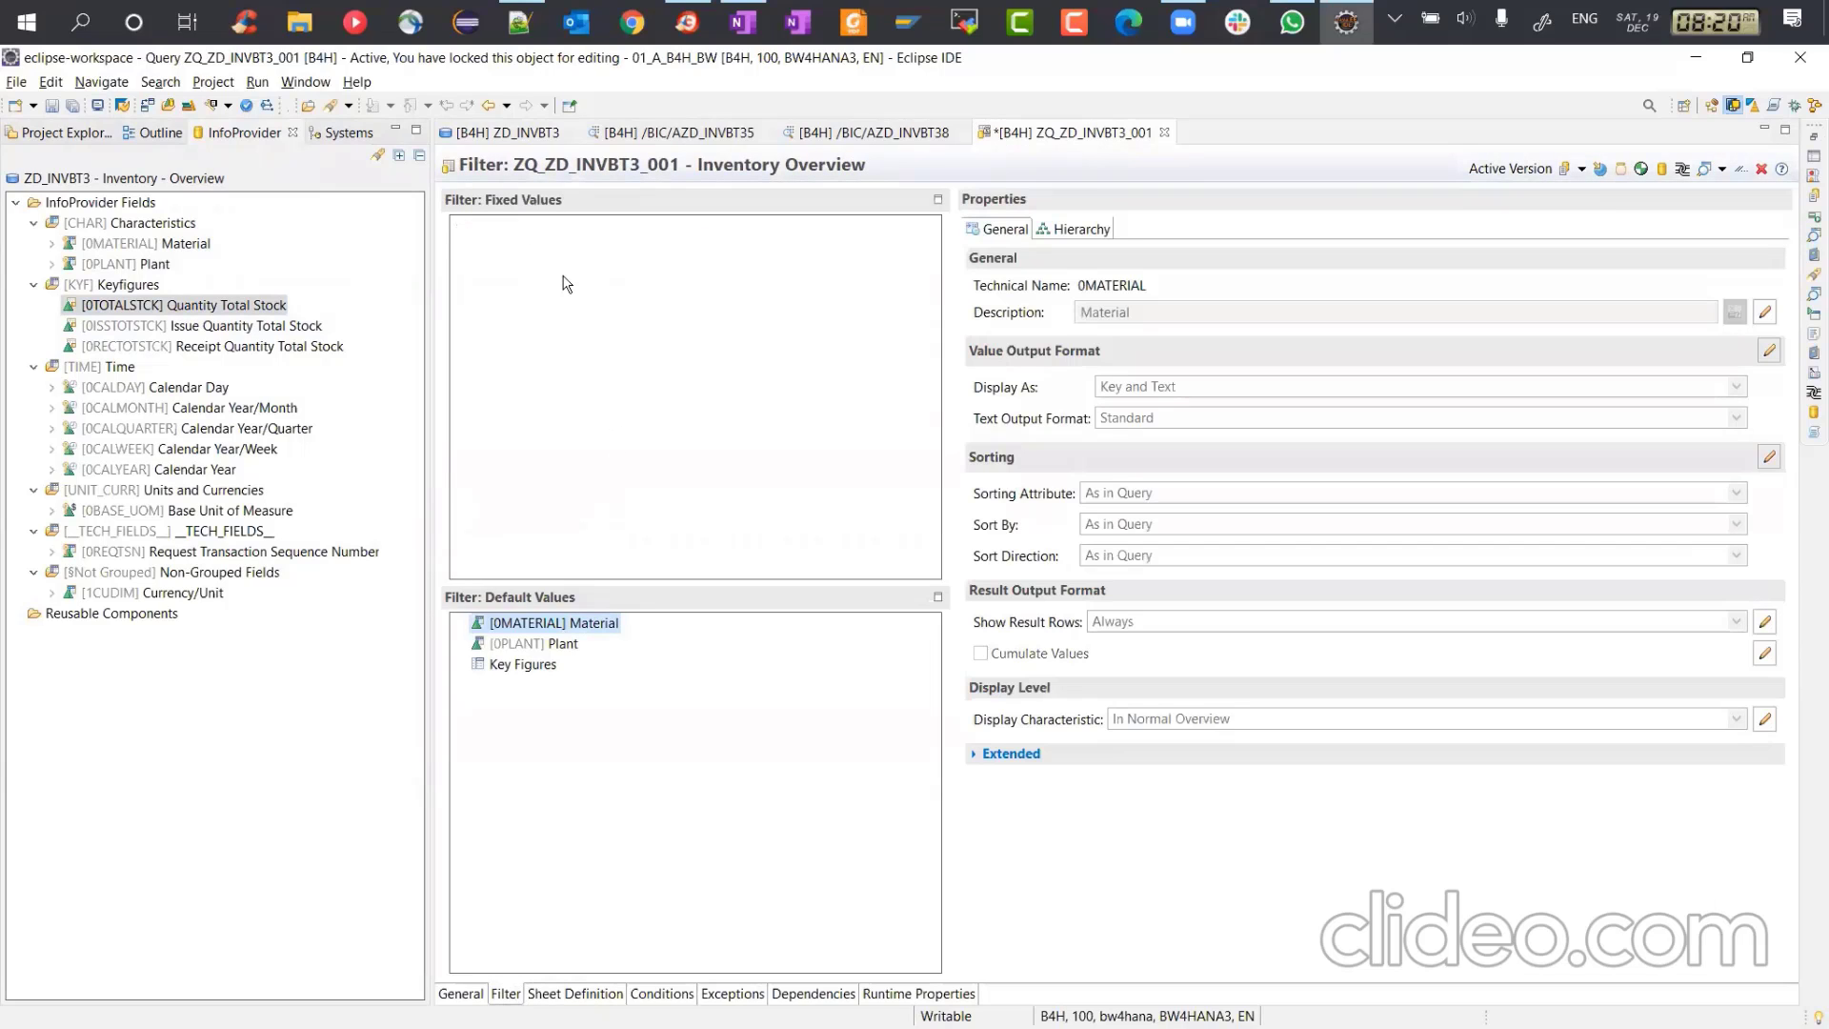
{"action": "left_click", "coordinate": [461, 993]}
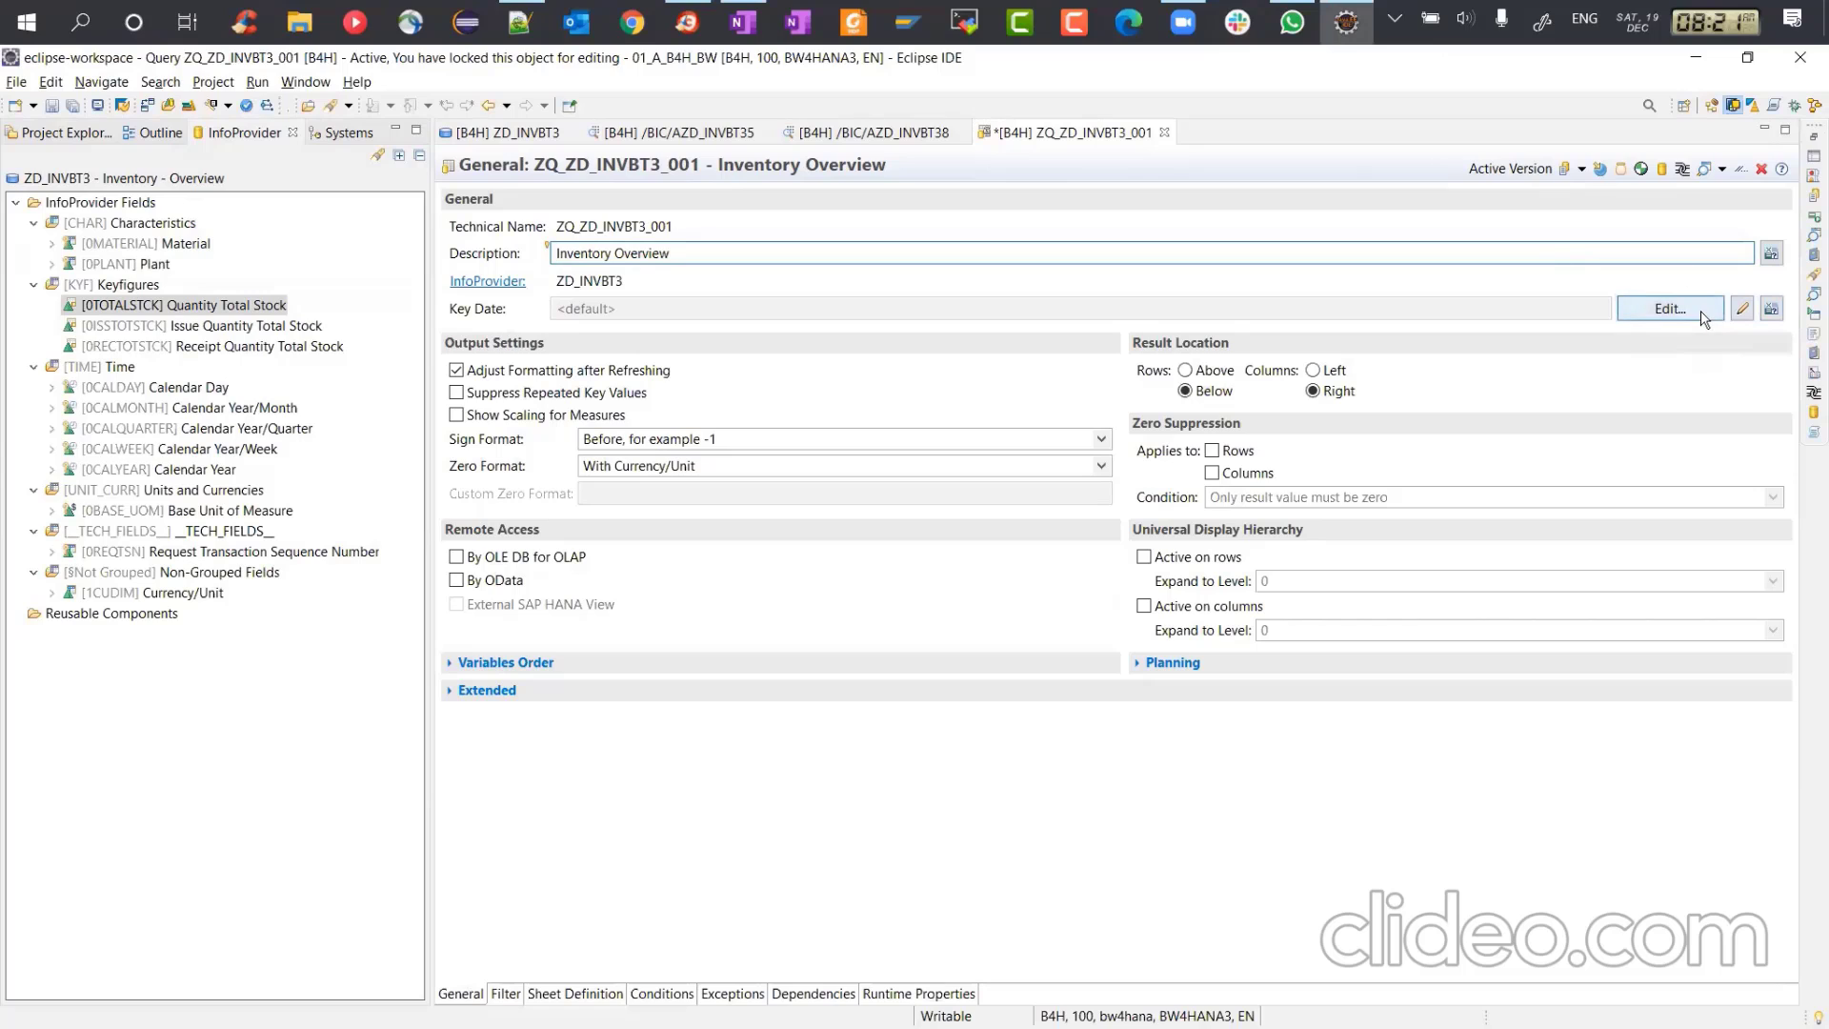
{"action": "left_click", "coordinate": [1669, 309]}
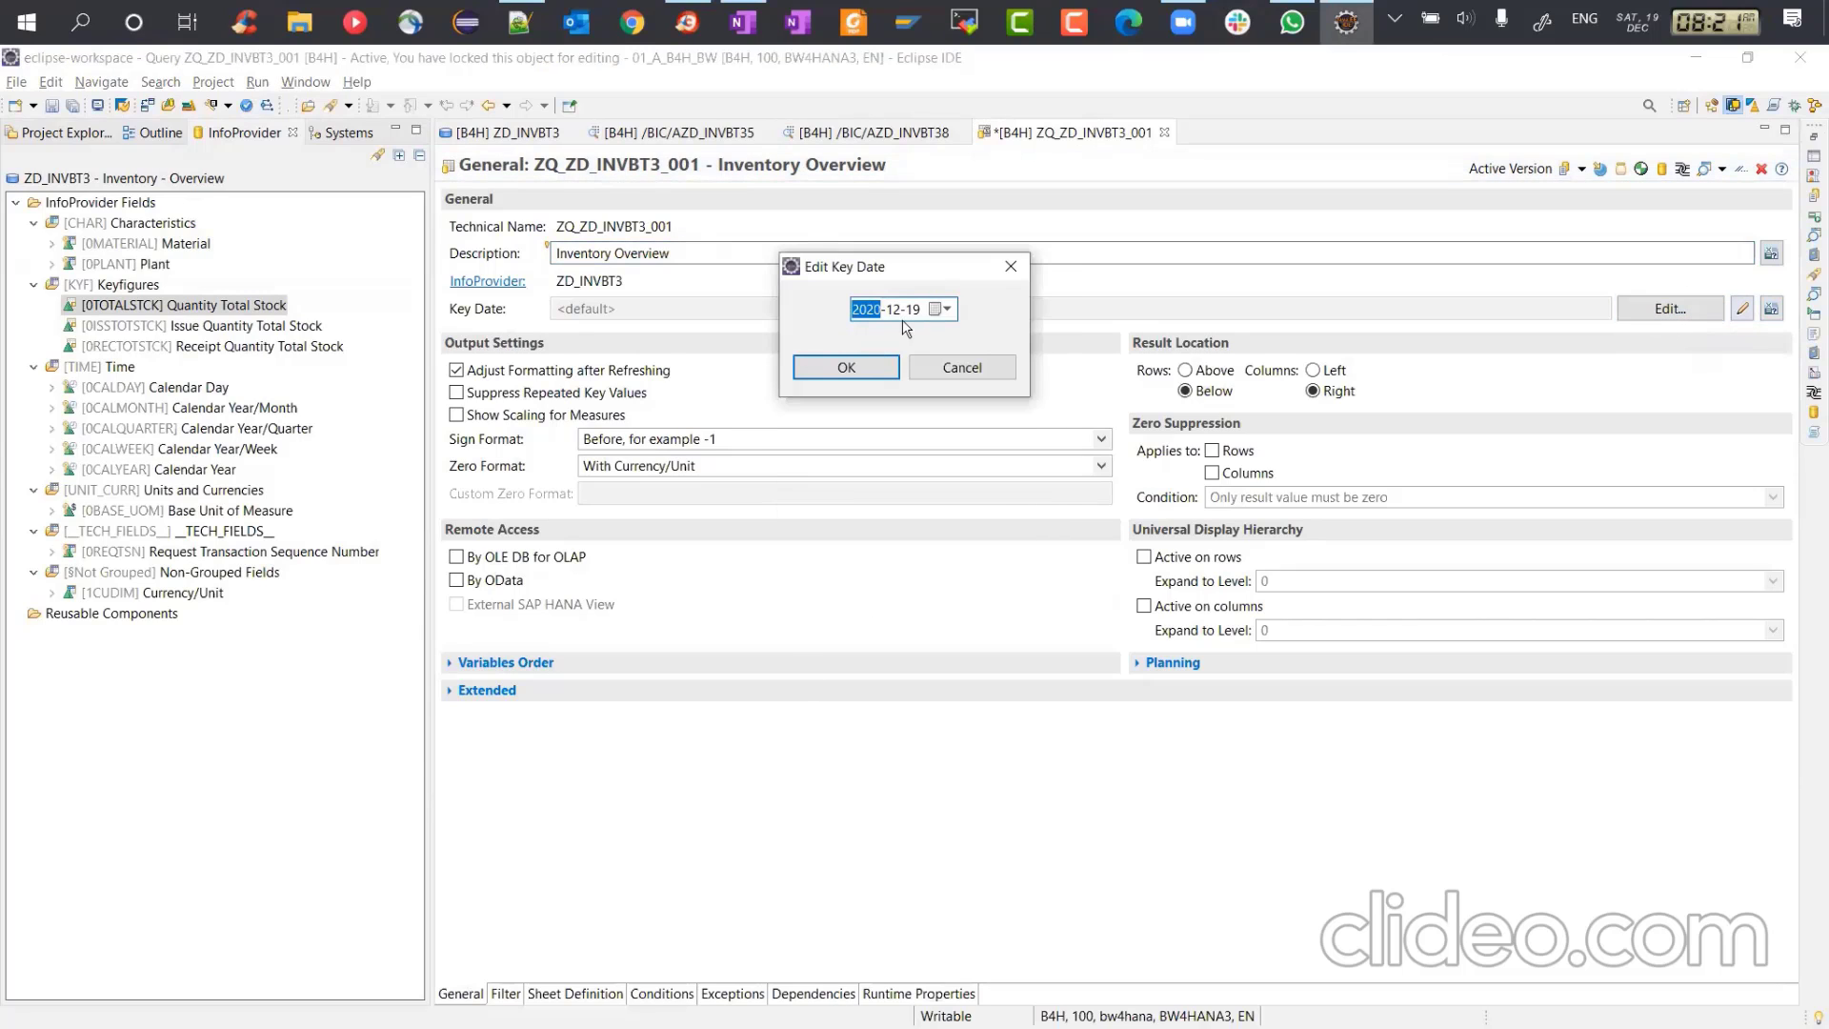
{"action": "left_click", "coordinate": [1008, 369]}
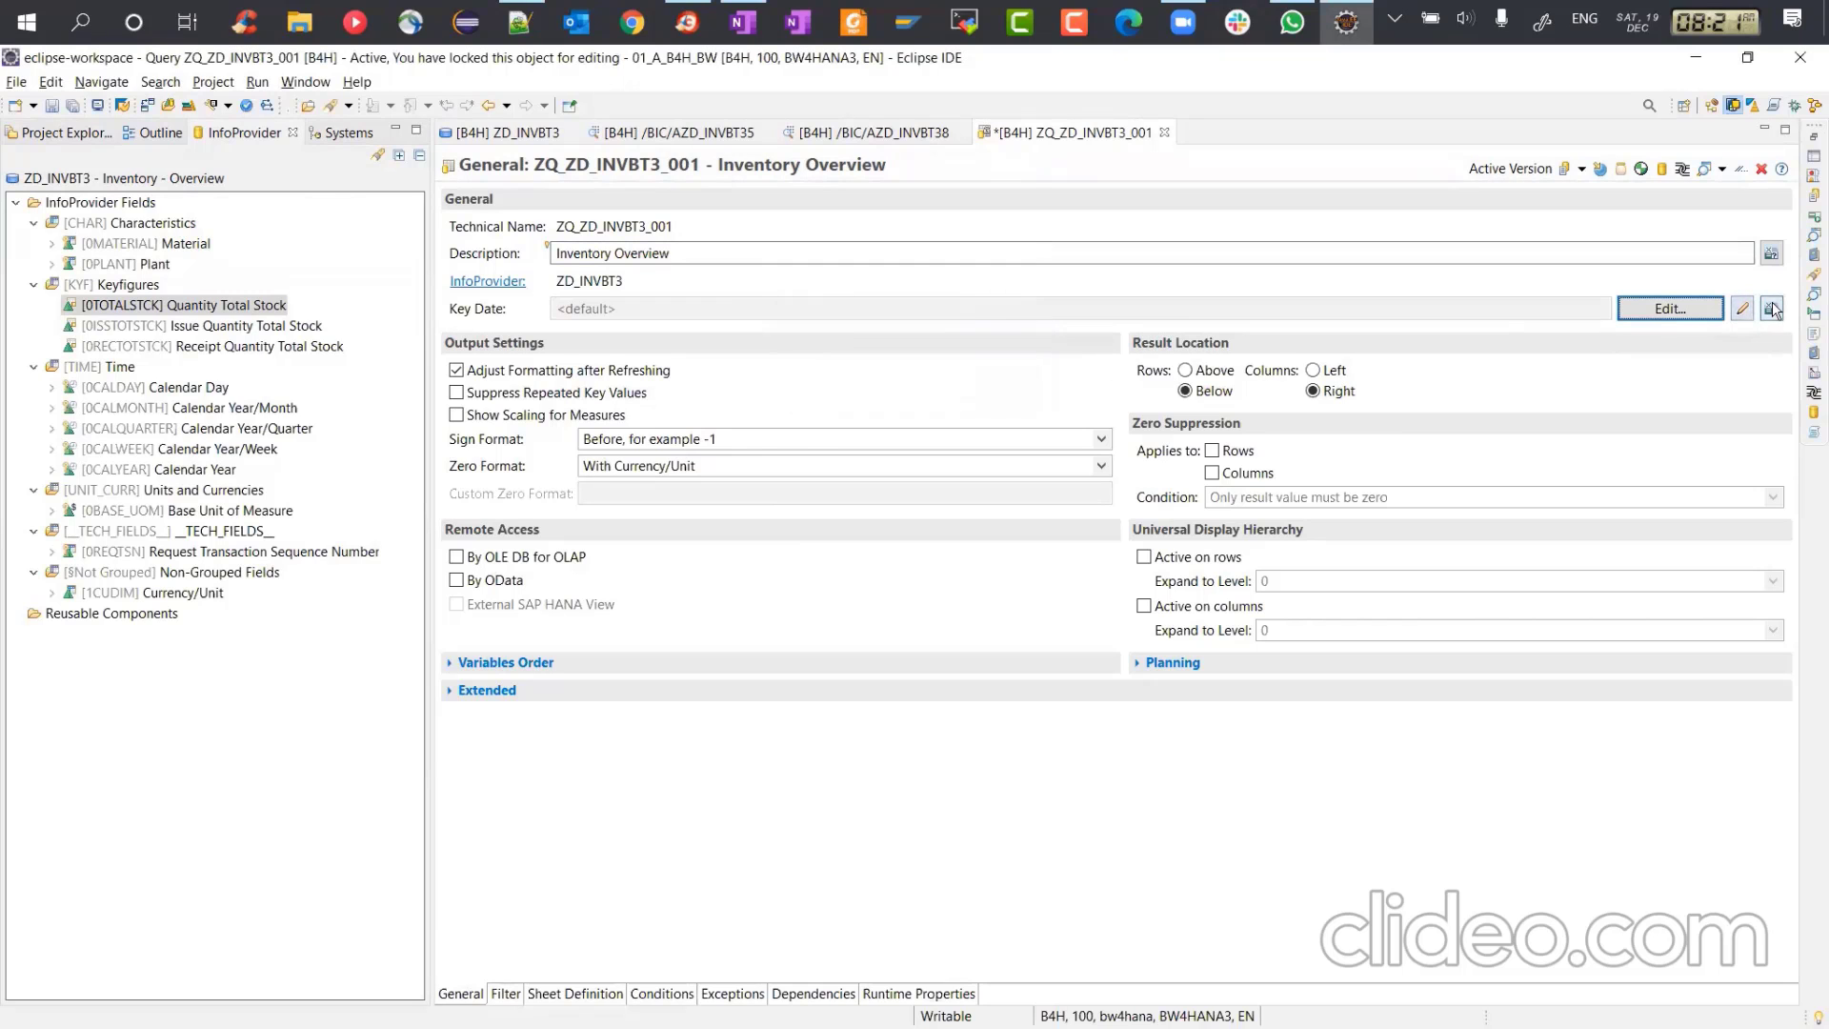
{"action": "left_click", "coordinate": [1771, 309]}
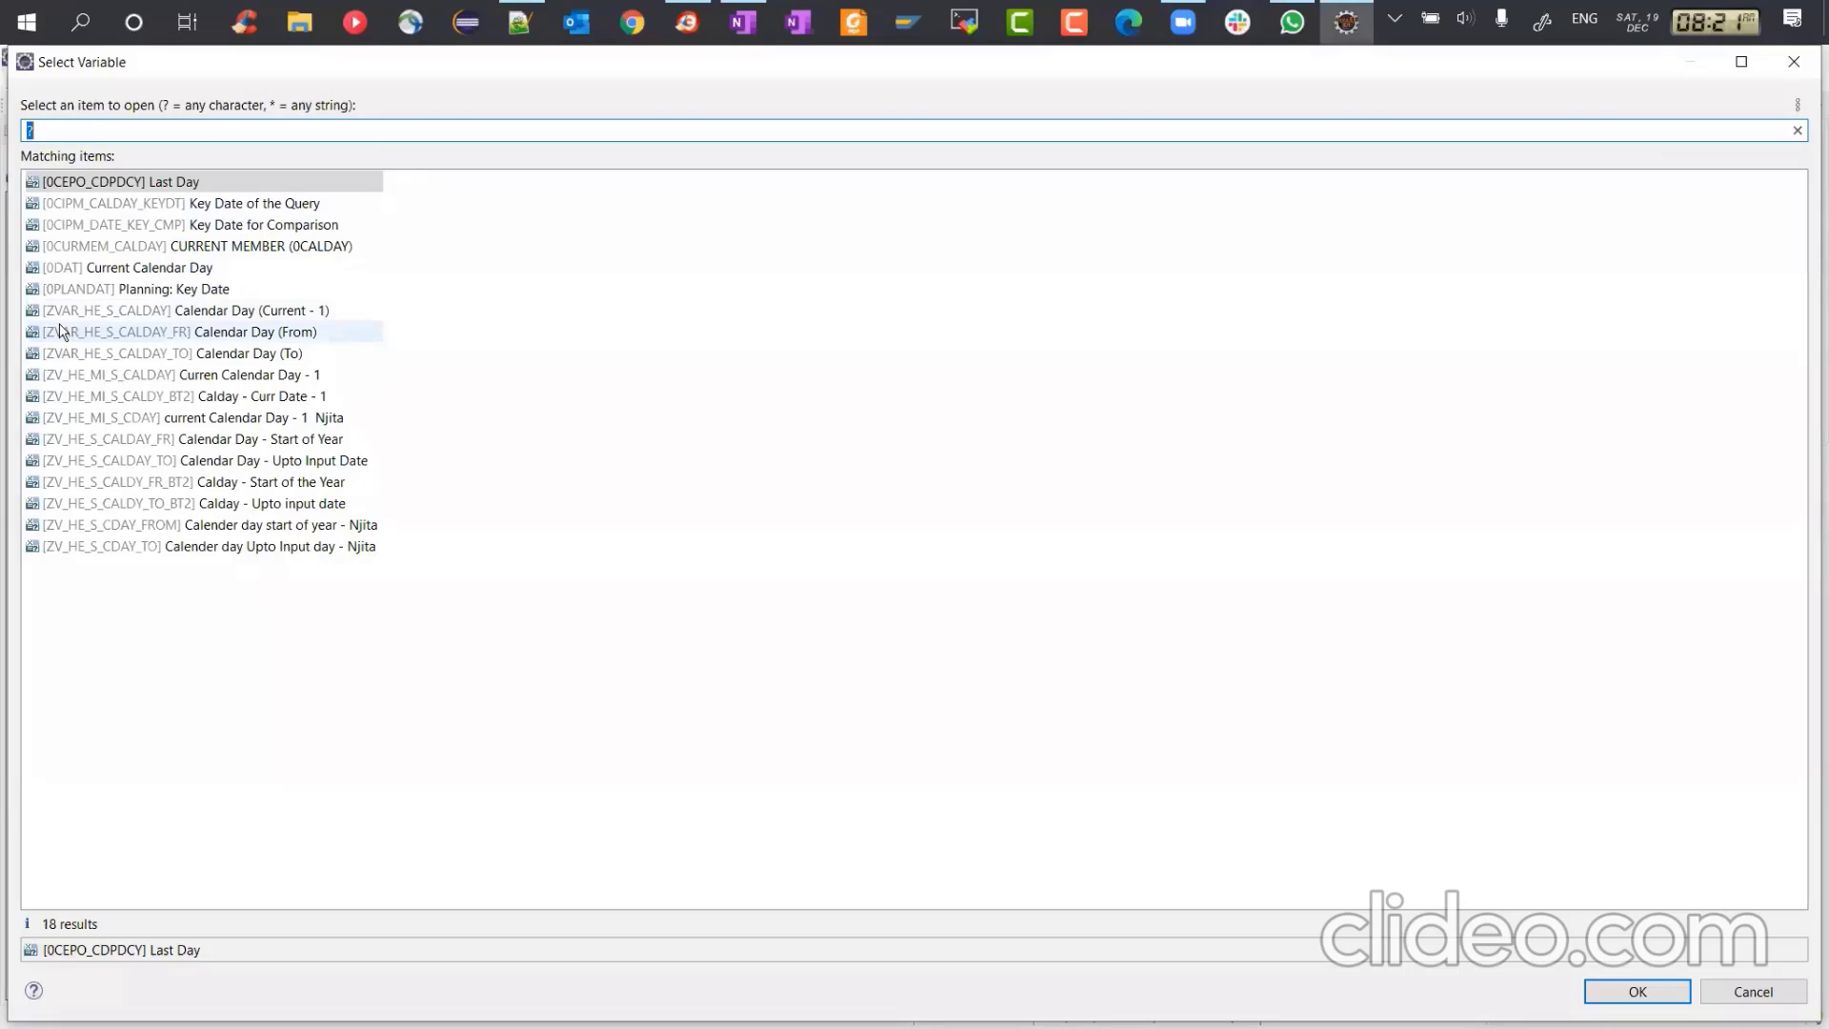
{"action": "double_click", "coordinate": [282, 206]}
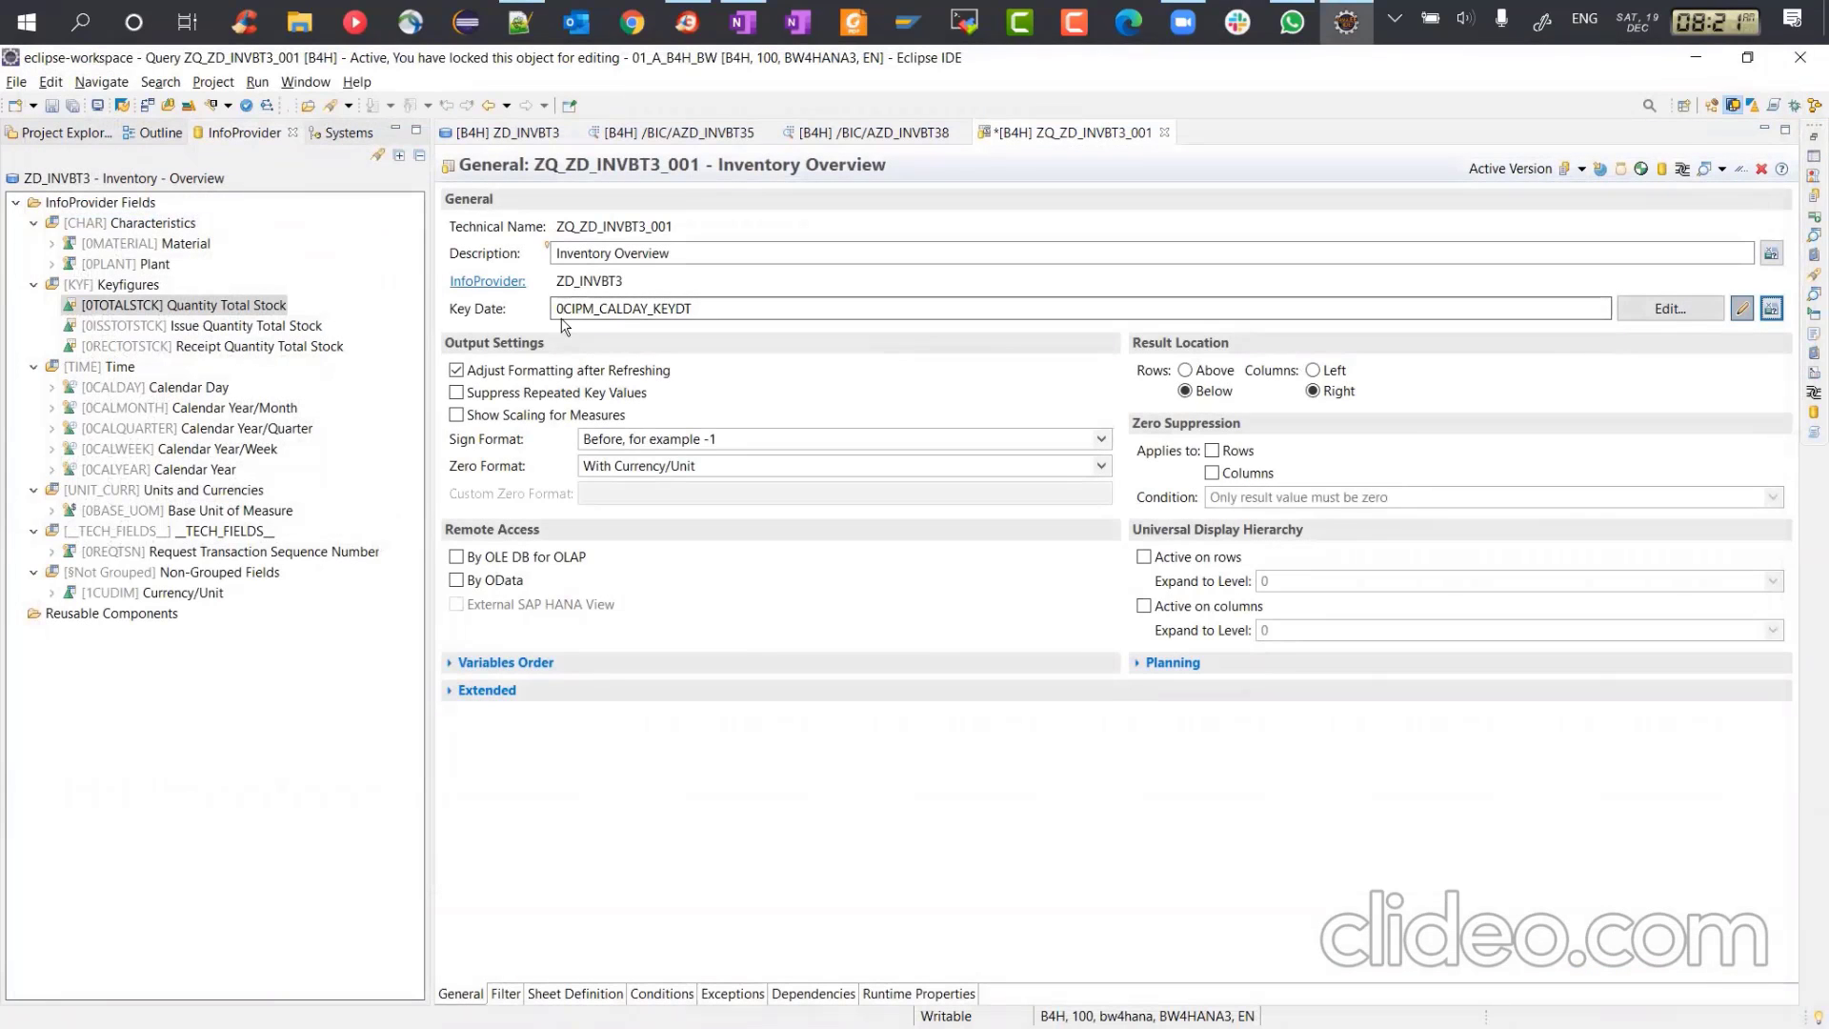
{"action": "double_click", "coordinate": [723, 309]}
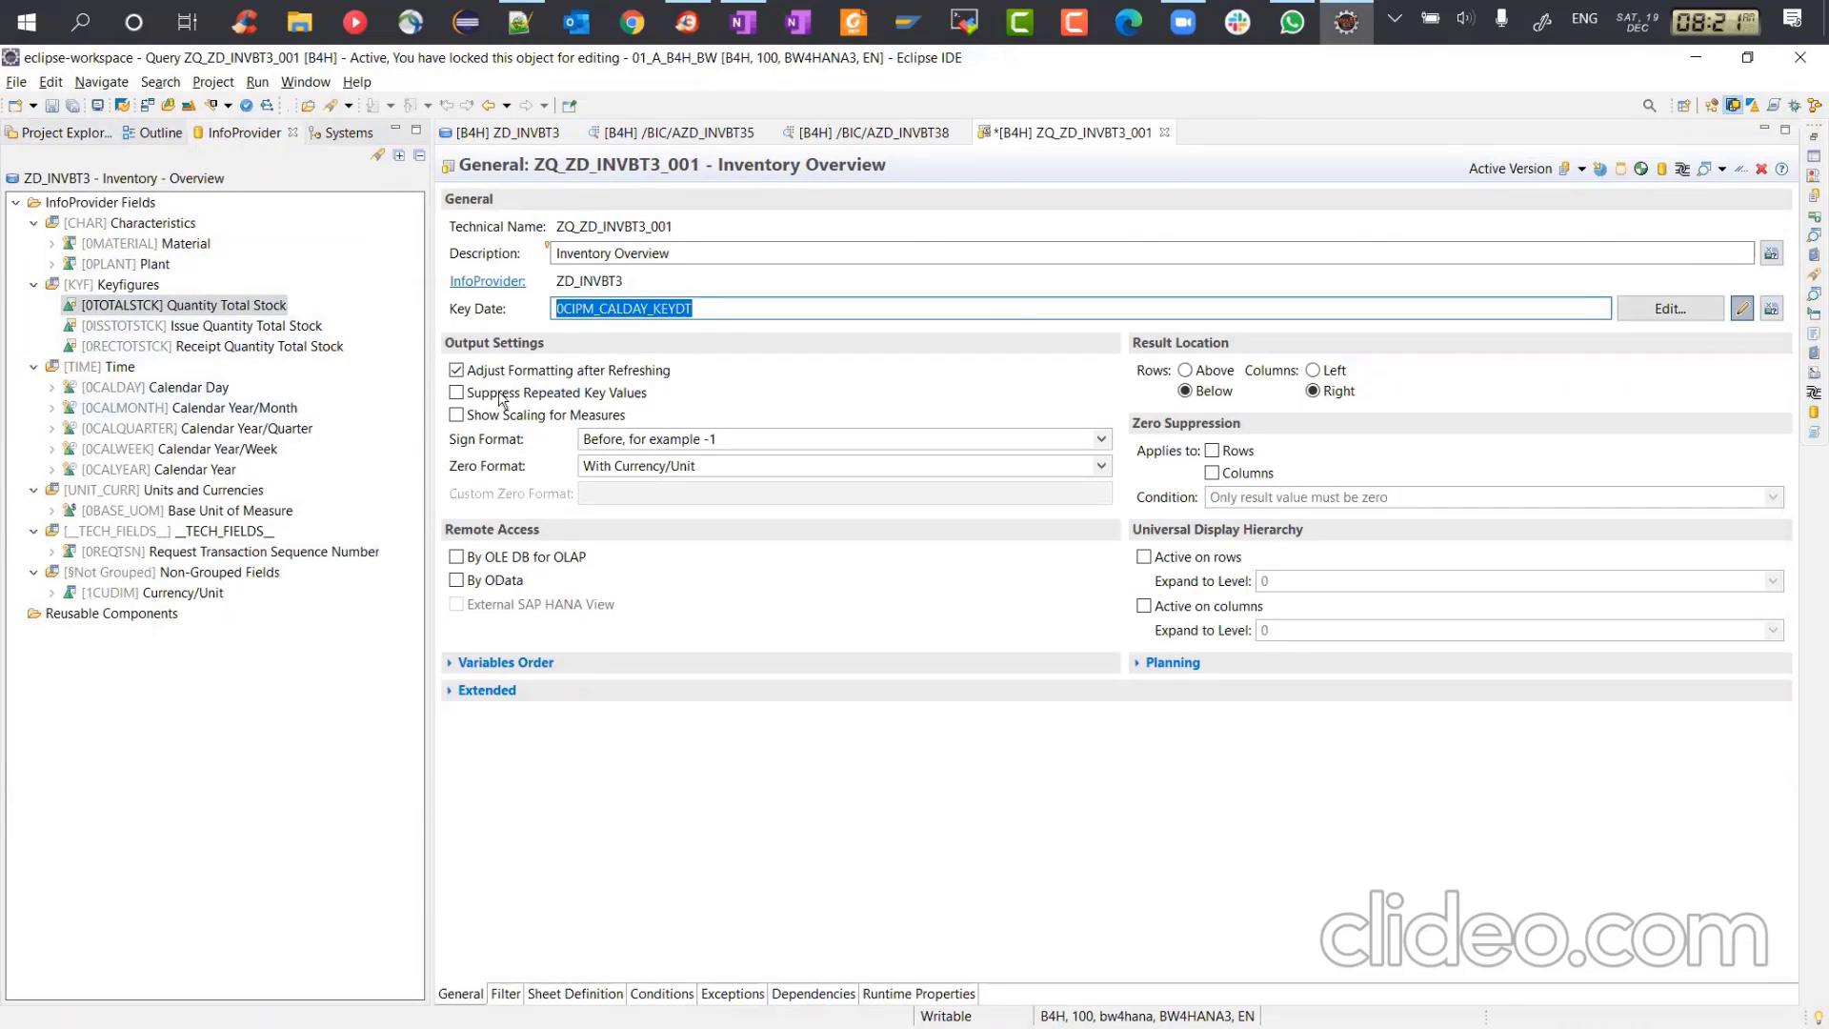
Step: Open Calendar Day's variable 0CIPM_CALDAY_KEYDT, examine its type, processing and input type settings, and close its editor
{"action": "left_click", "coordinate": [51, 388]}
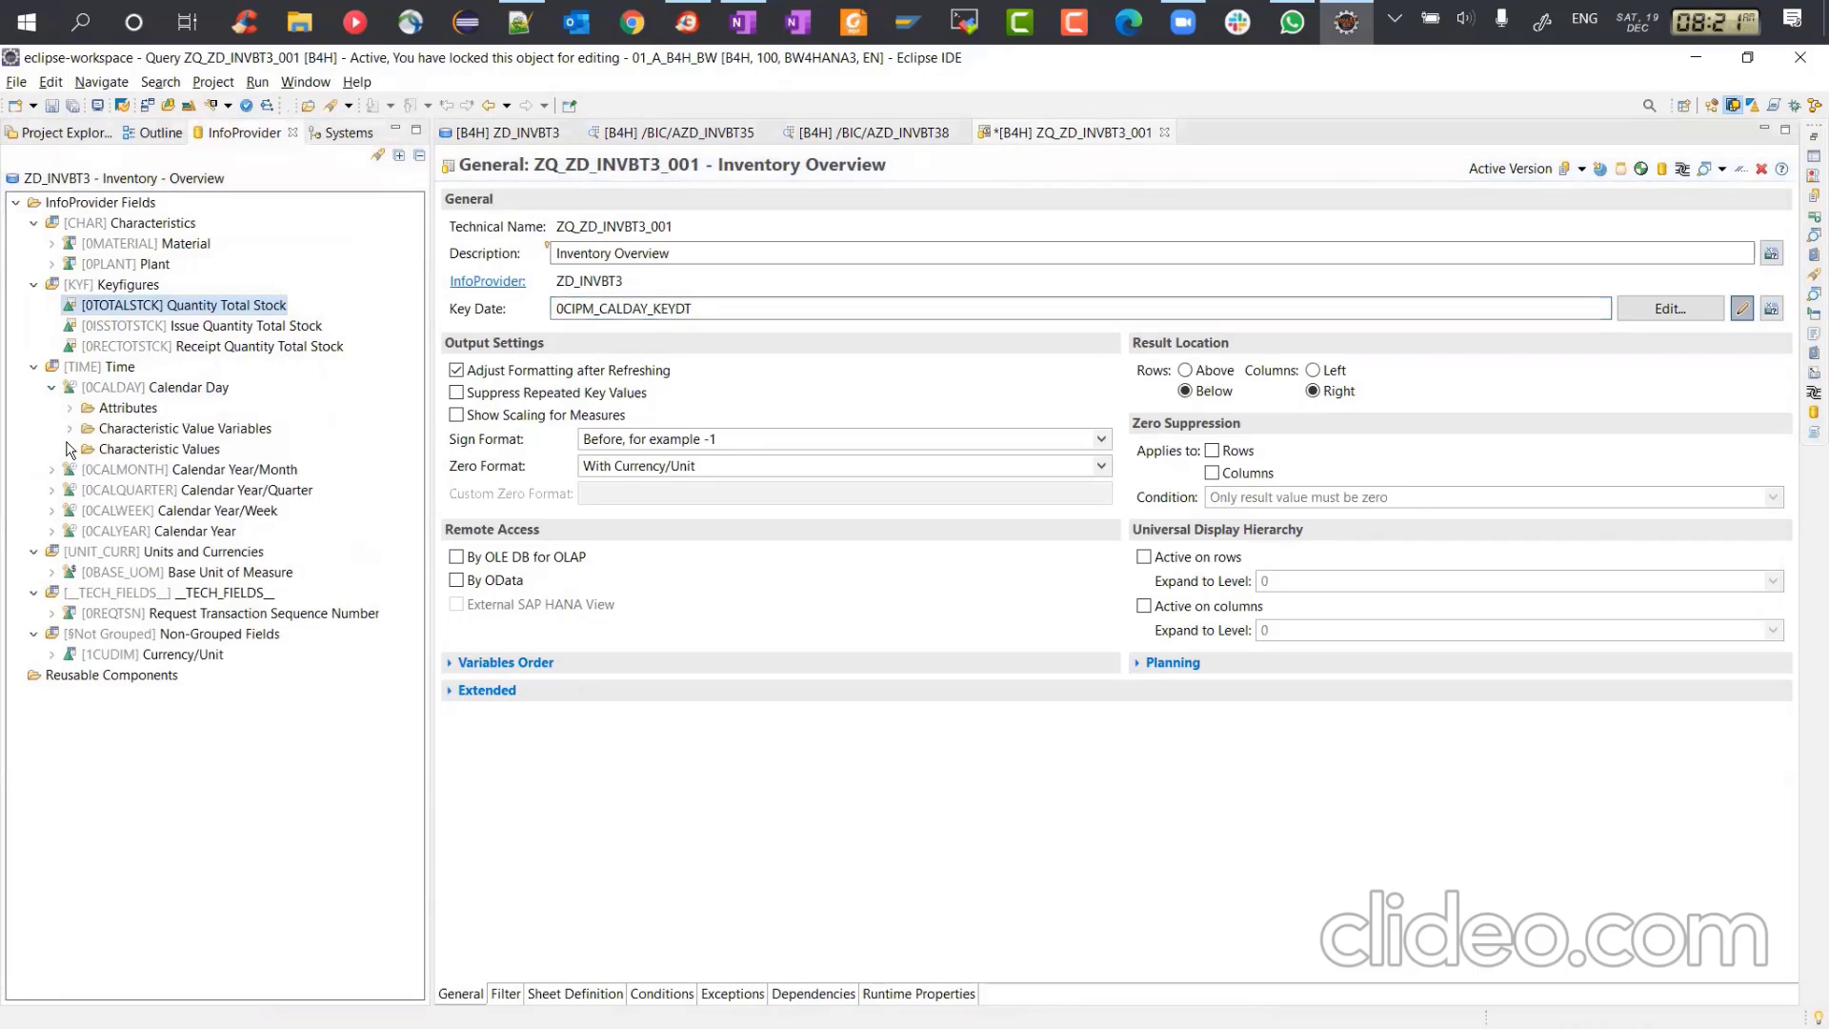
{"action": "left_click", "coordinate": [69, 429]}
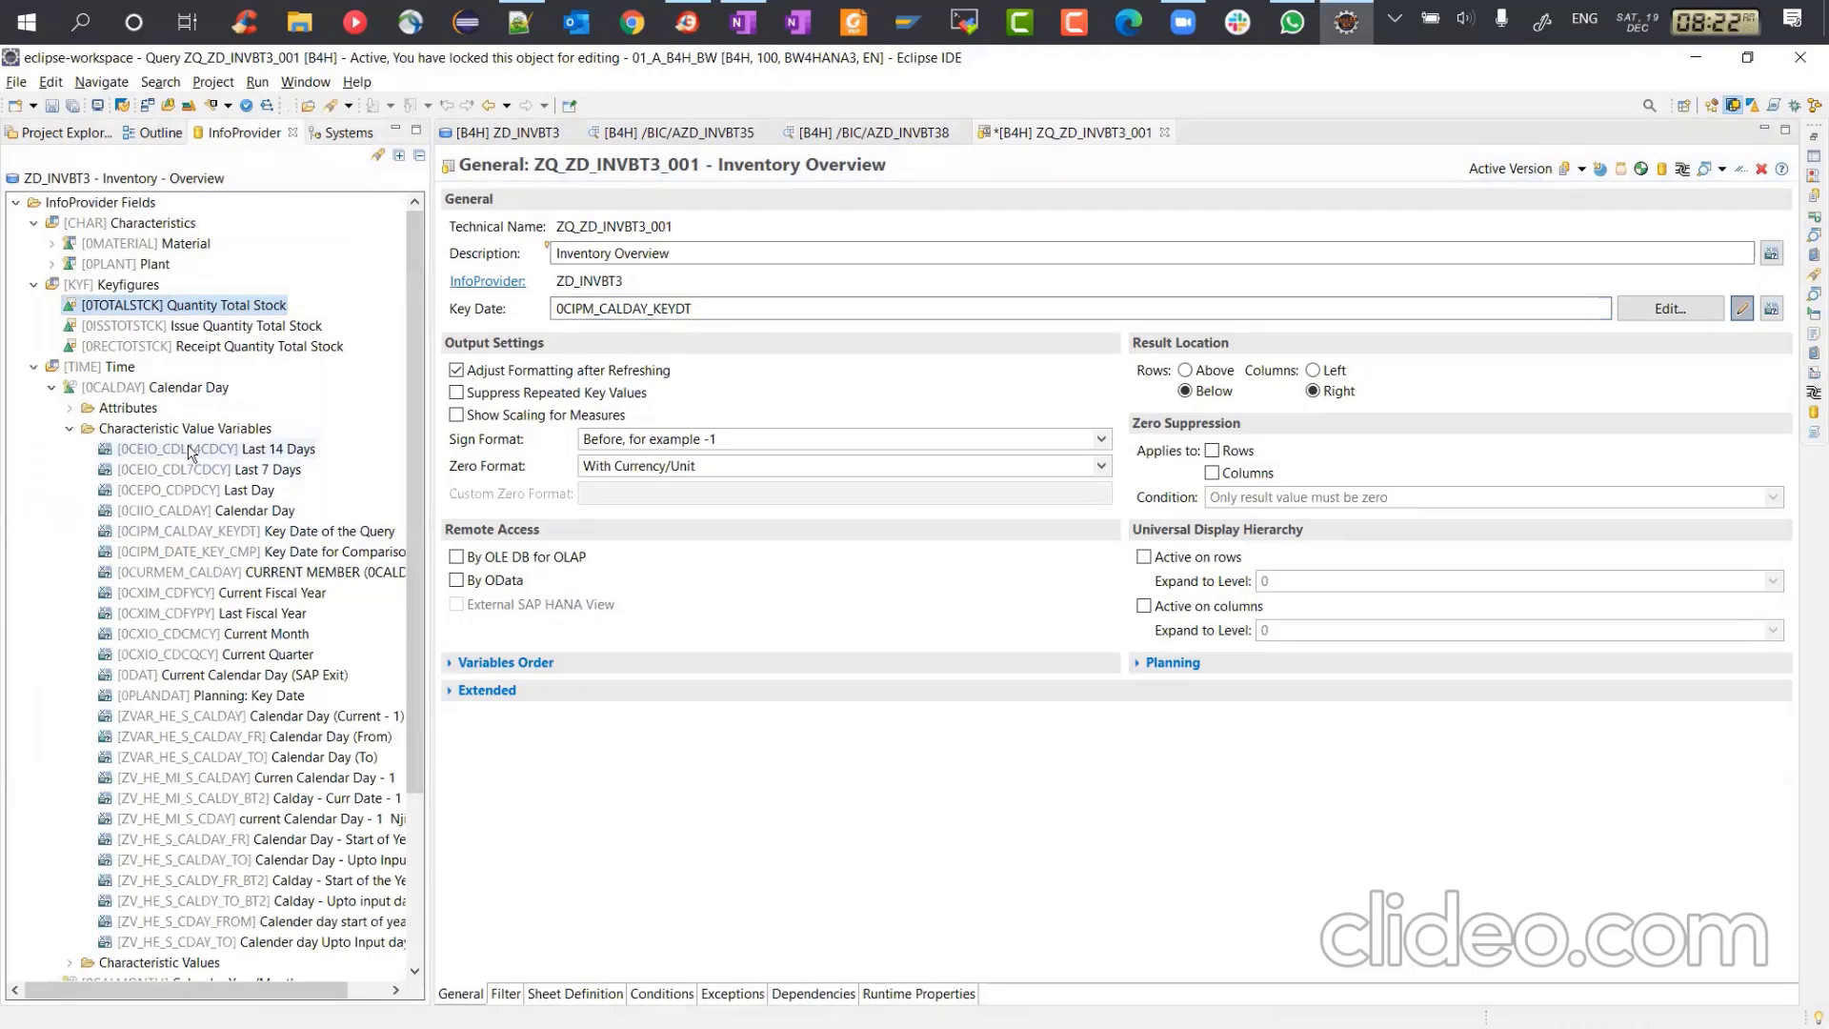
{"action": "double_click", "coordinate": [199, 535]}
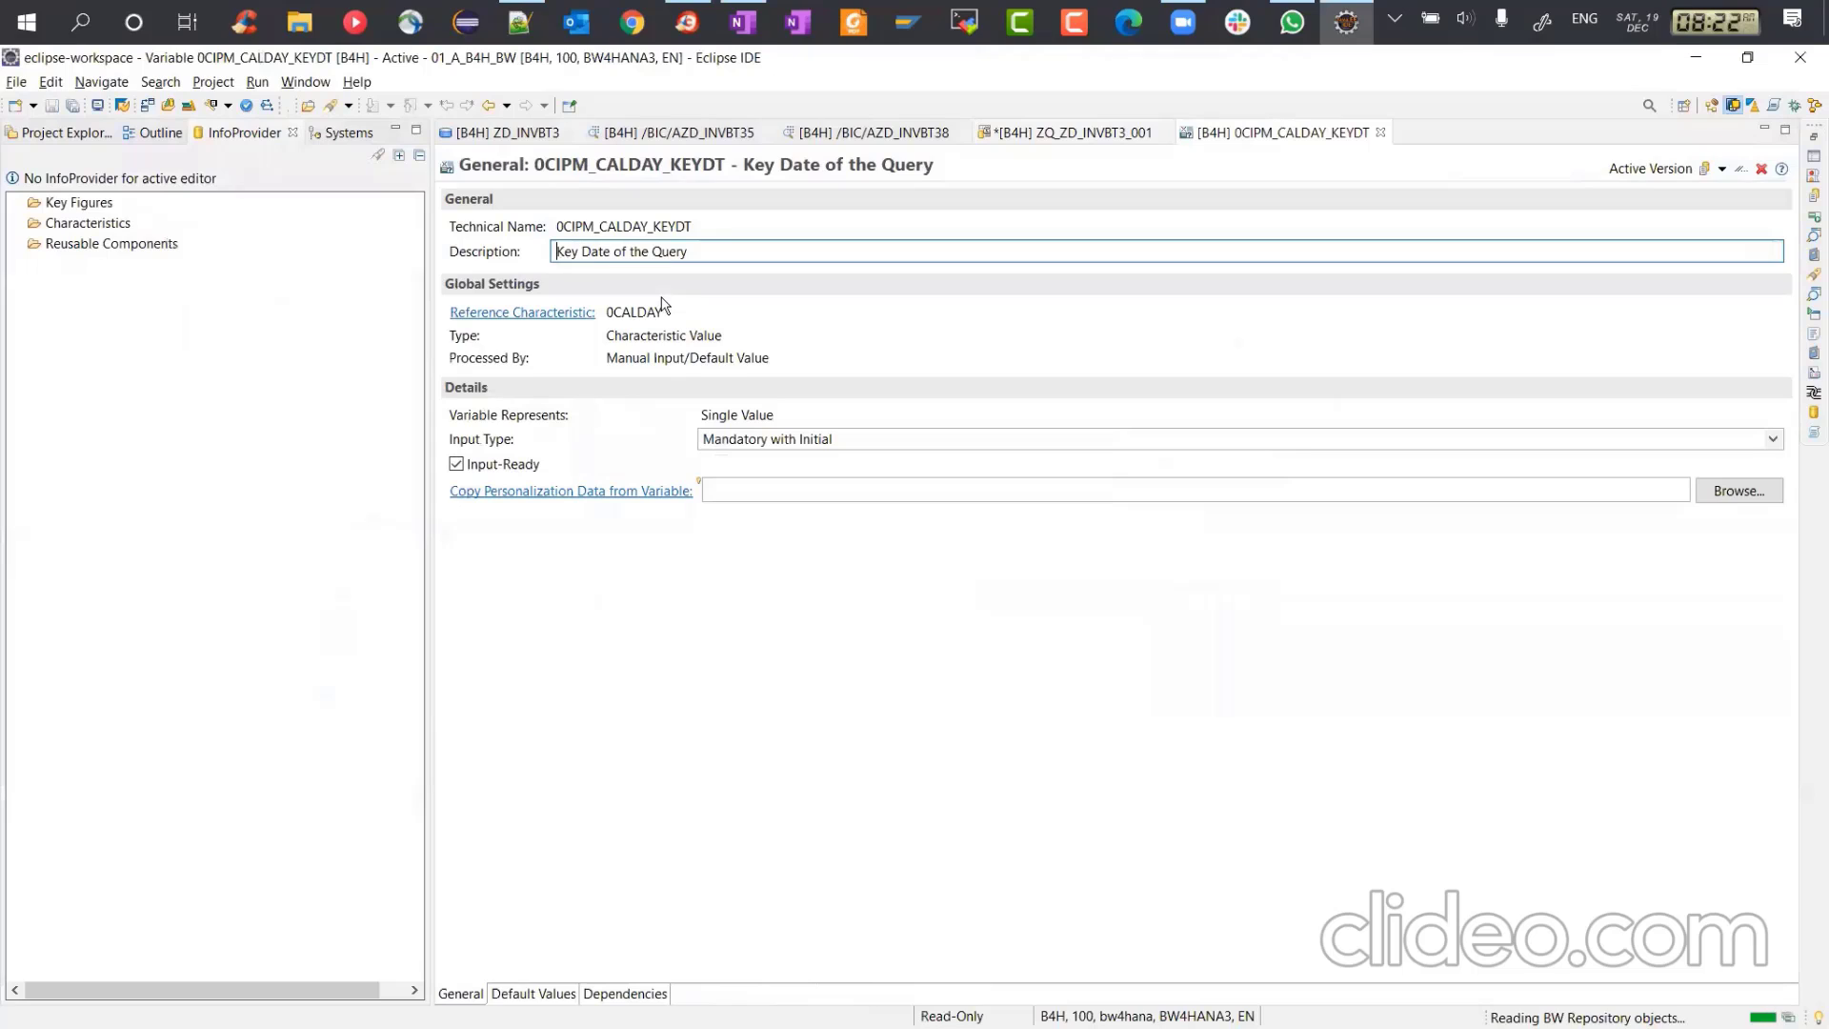
{"action": "left_click", "coordinate": [859, 439]}
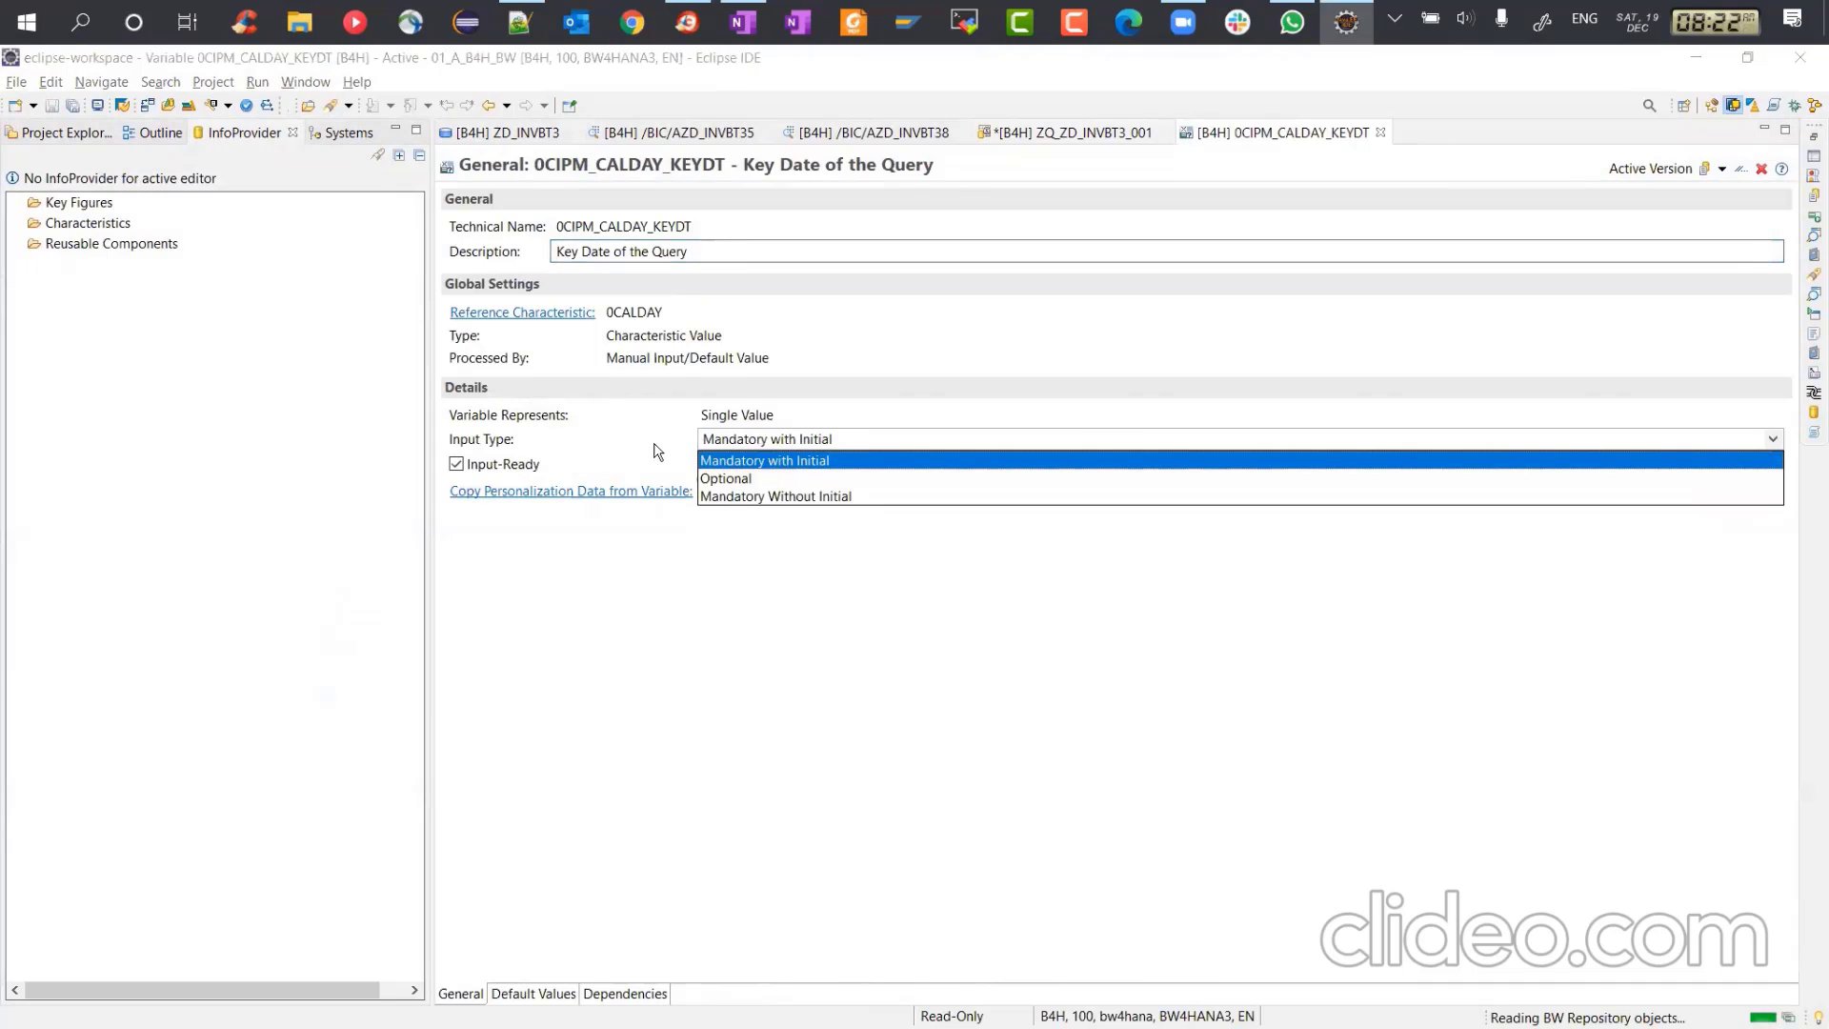
{"action": "left_click", "coordinate": [588, 569]}
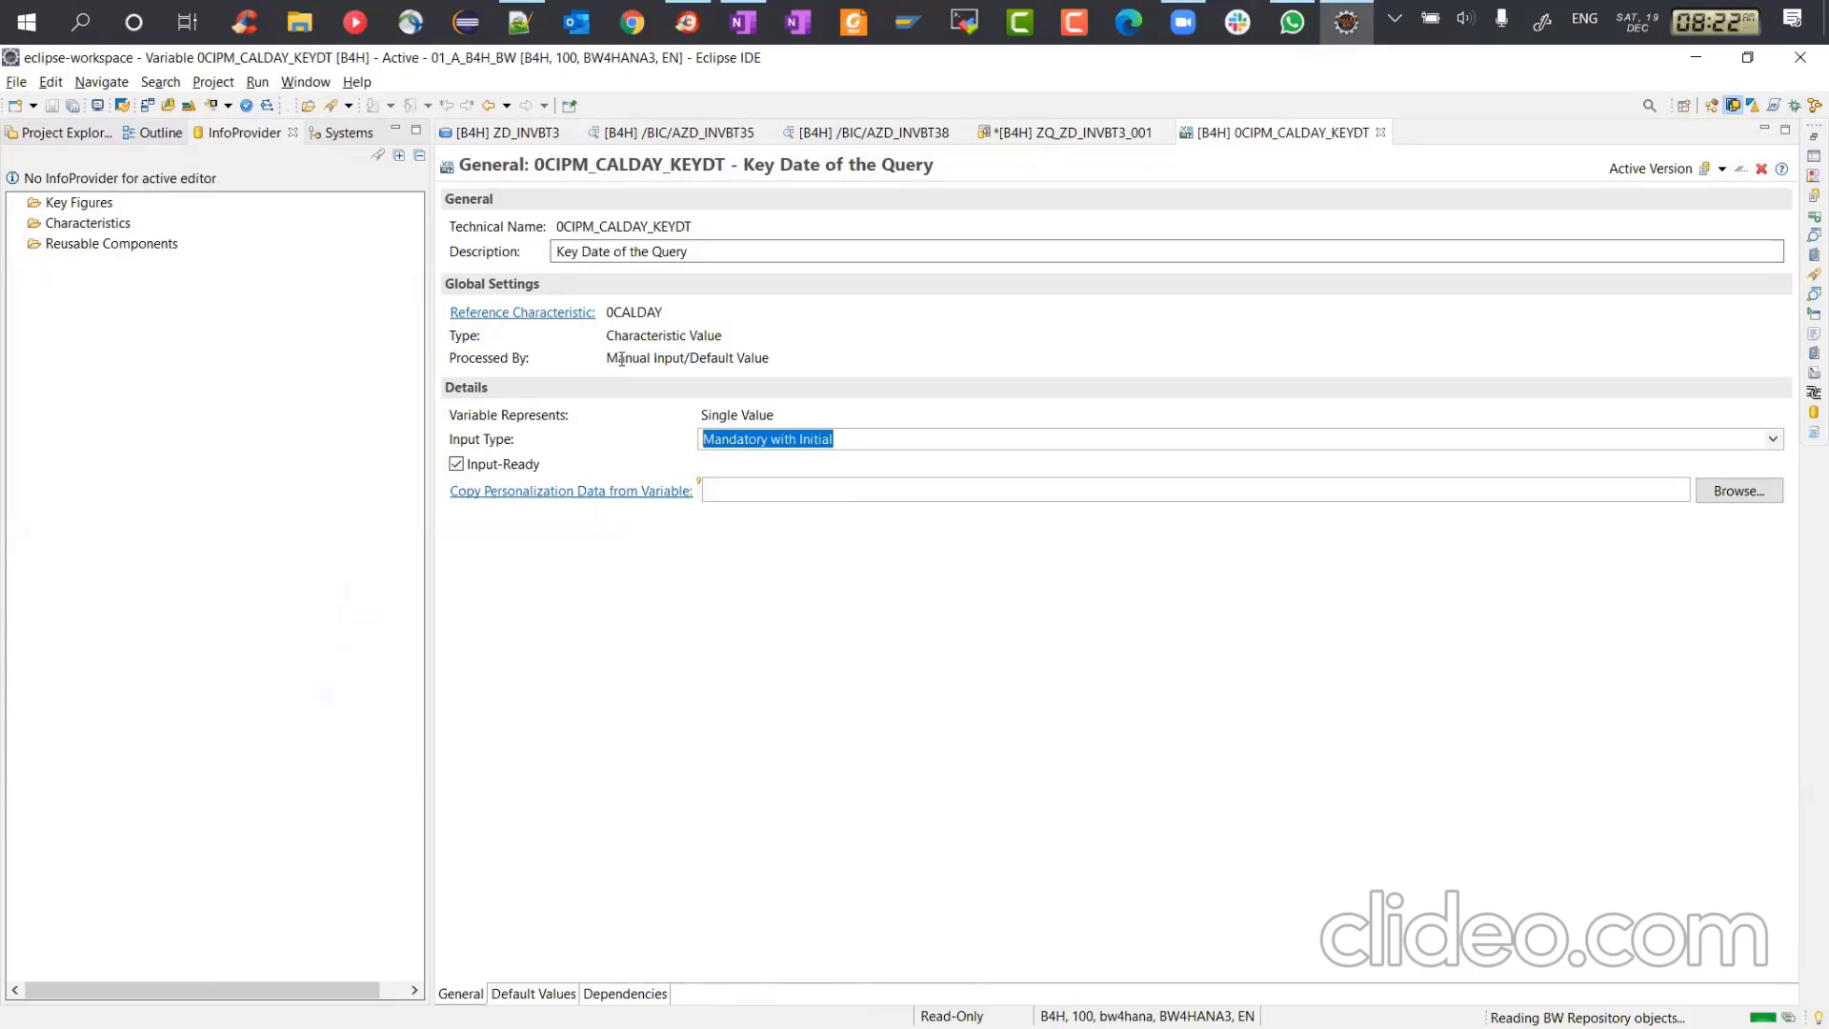
{"action": "left_click_drag", "start_coordinate": [610, 358], "coordinate": [781, 360]}
{"action": "left_click", "coordinate": [782, 362]}
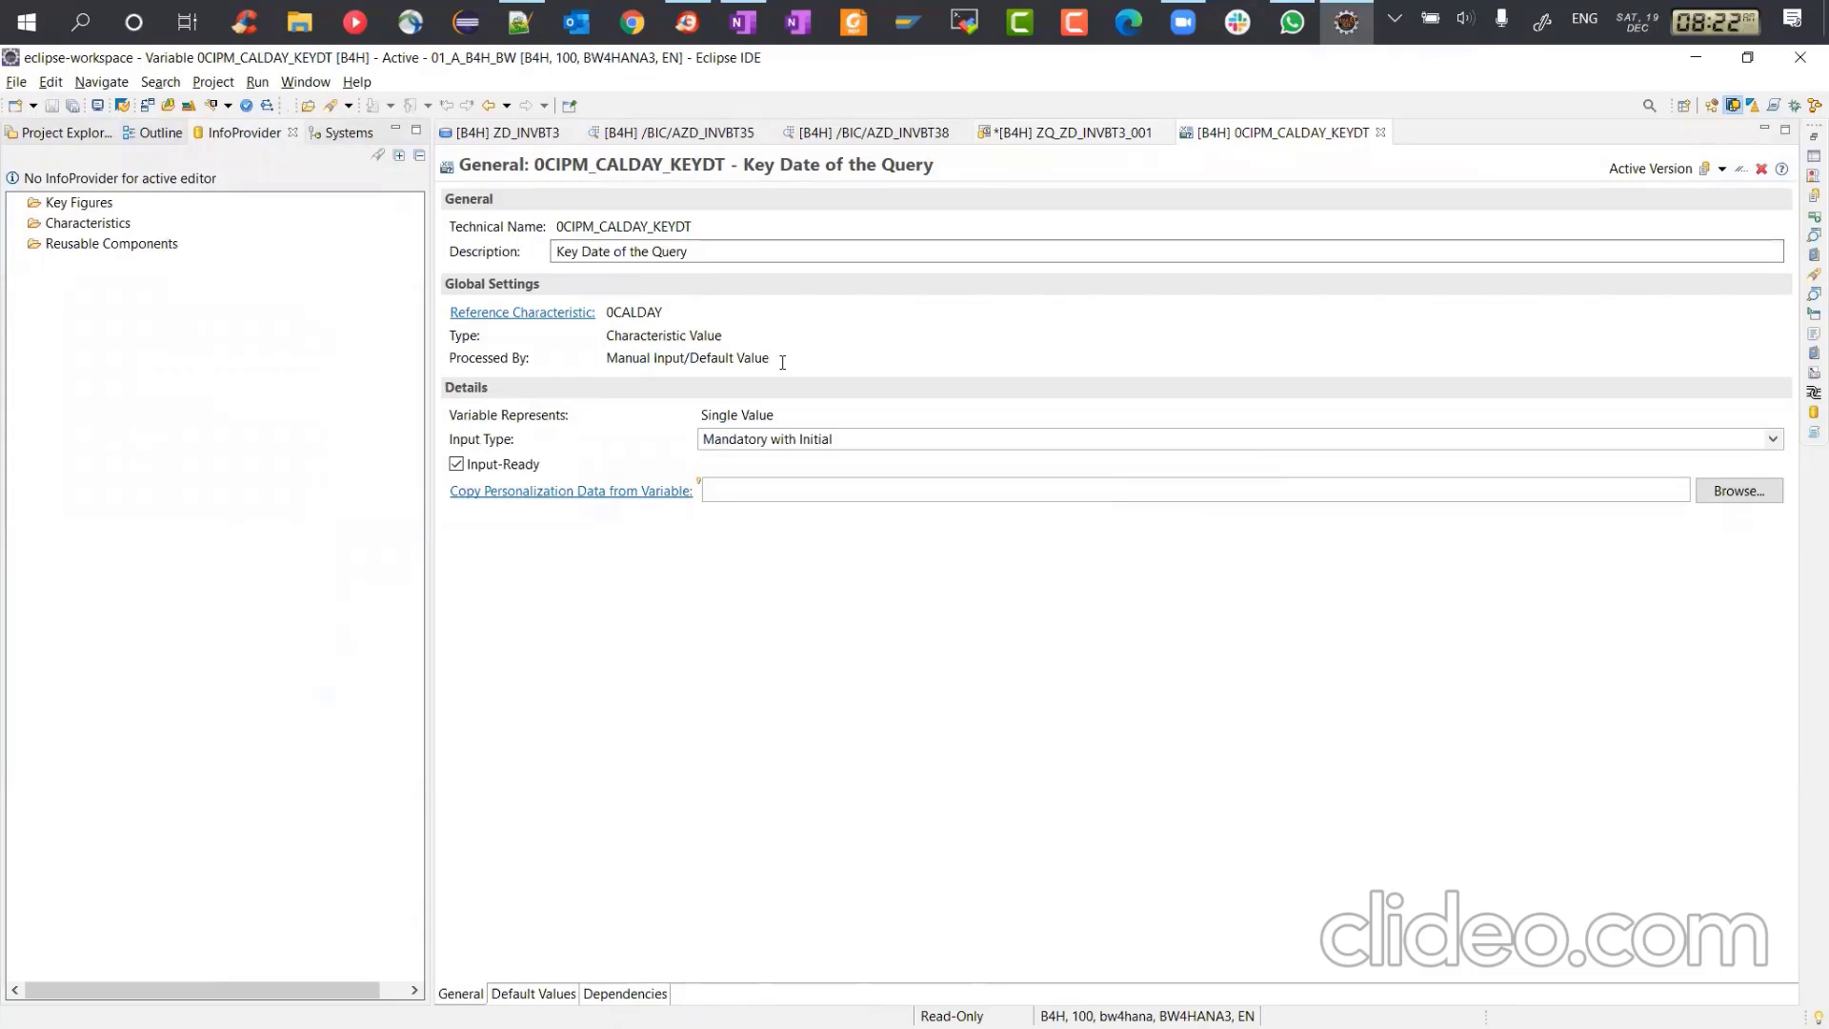
{"action": "left_click_drag", "start_coordinate": [606, 336], "coordinate": [723, 338]}
{"action": "left_click", "coordinate": [616, 358]}
{"action": "left_click_drag", "start_coordinate": [616, 359], "coordinate": [753, 378]}
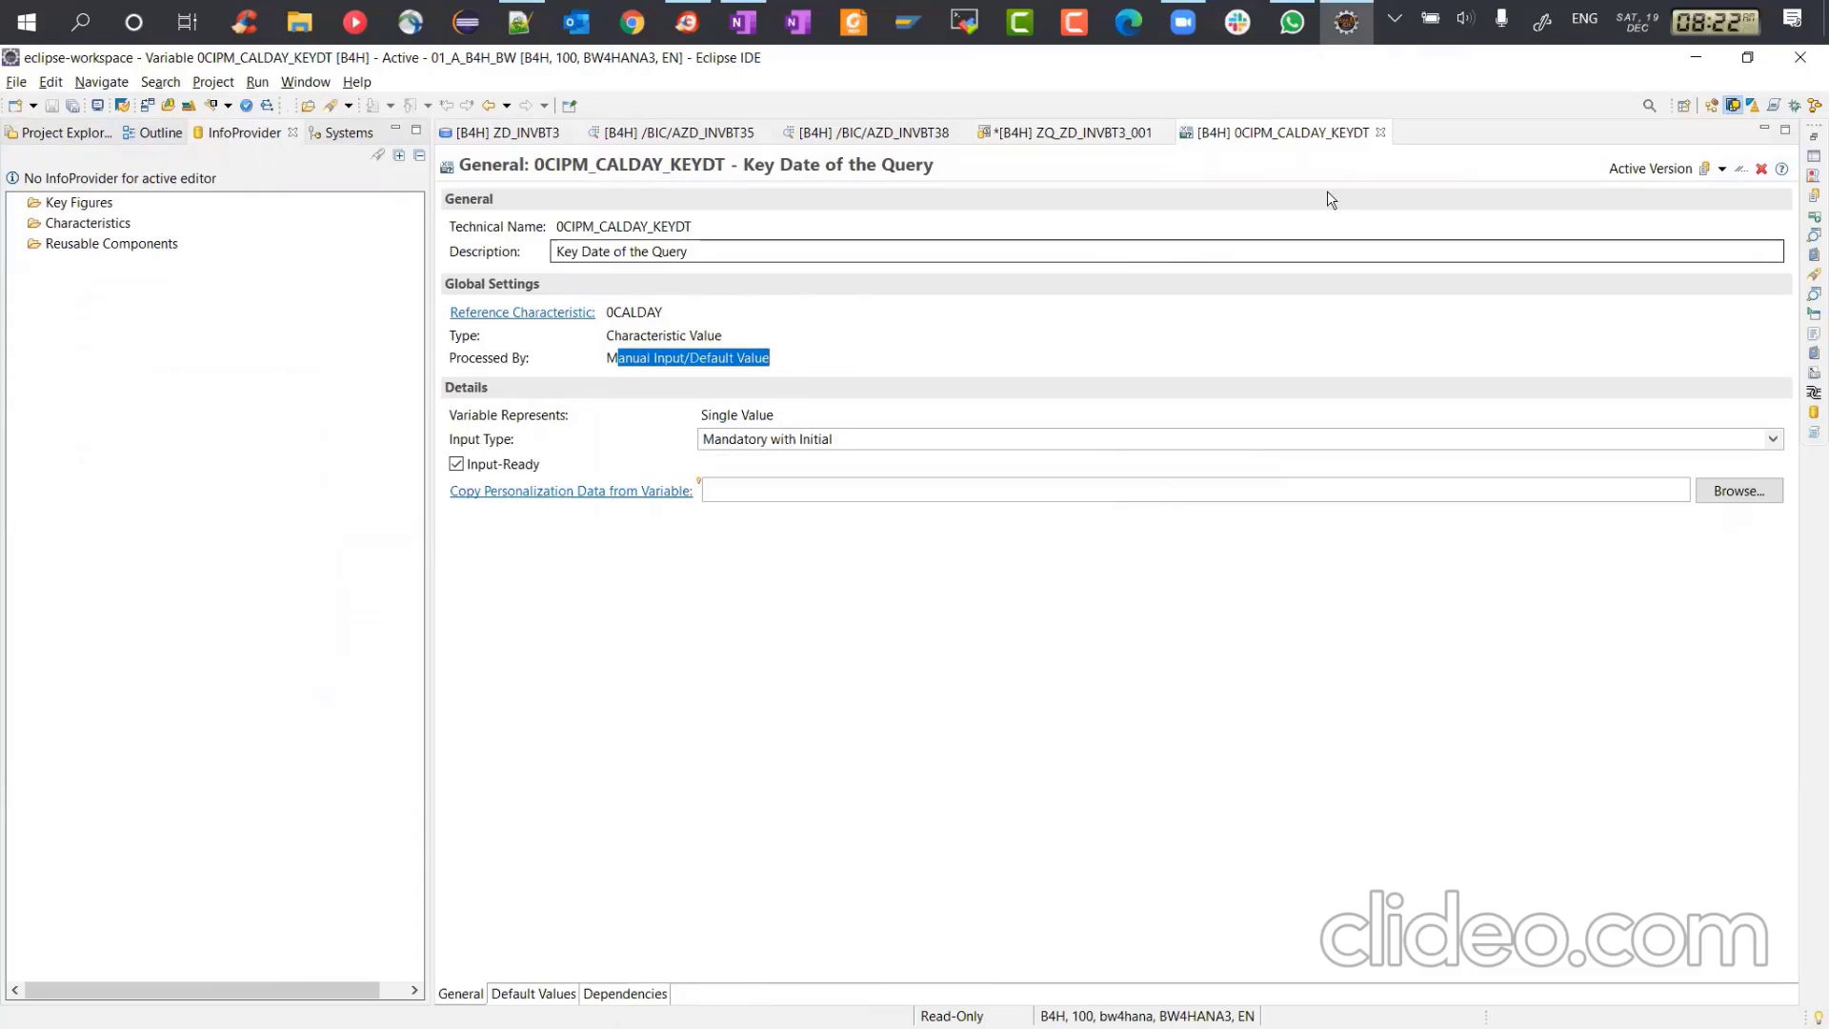
{"action": "left_click", "coordinate": [1380, 134]}
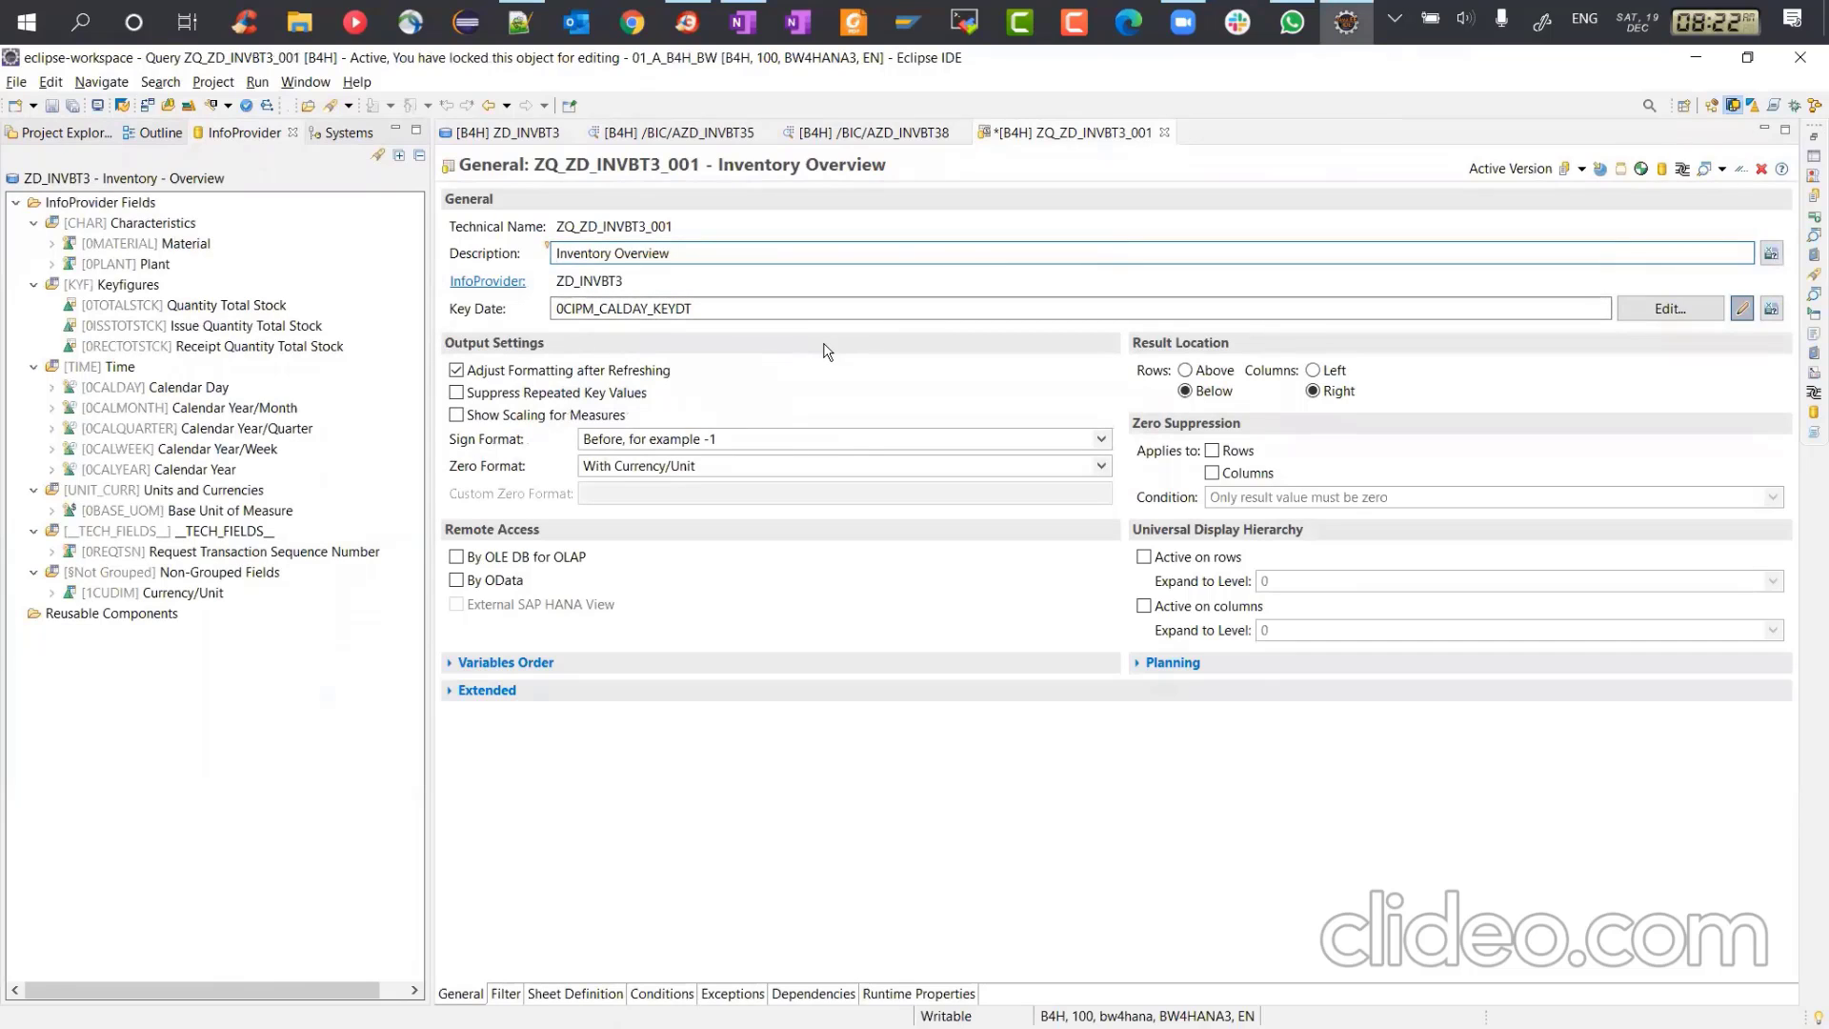
Step: Add Calendar Day to the query's fixed filter values and restrict it with the variable 0CIPM_CALDAY_KEYDT, Key Date of the Query
{"action": "left_click", "coordinate": [505, 994]}
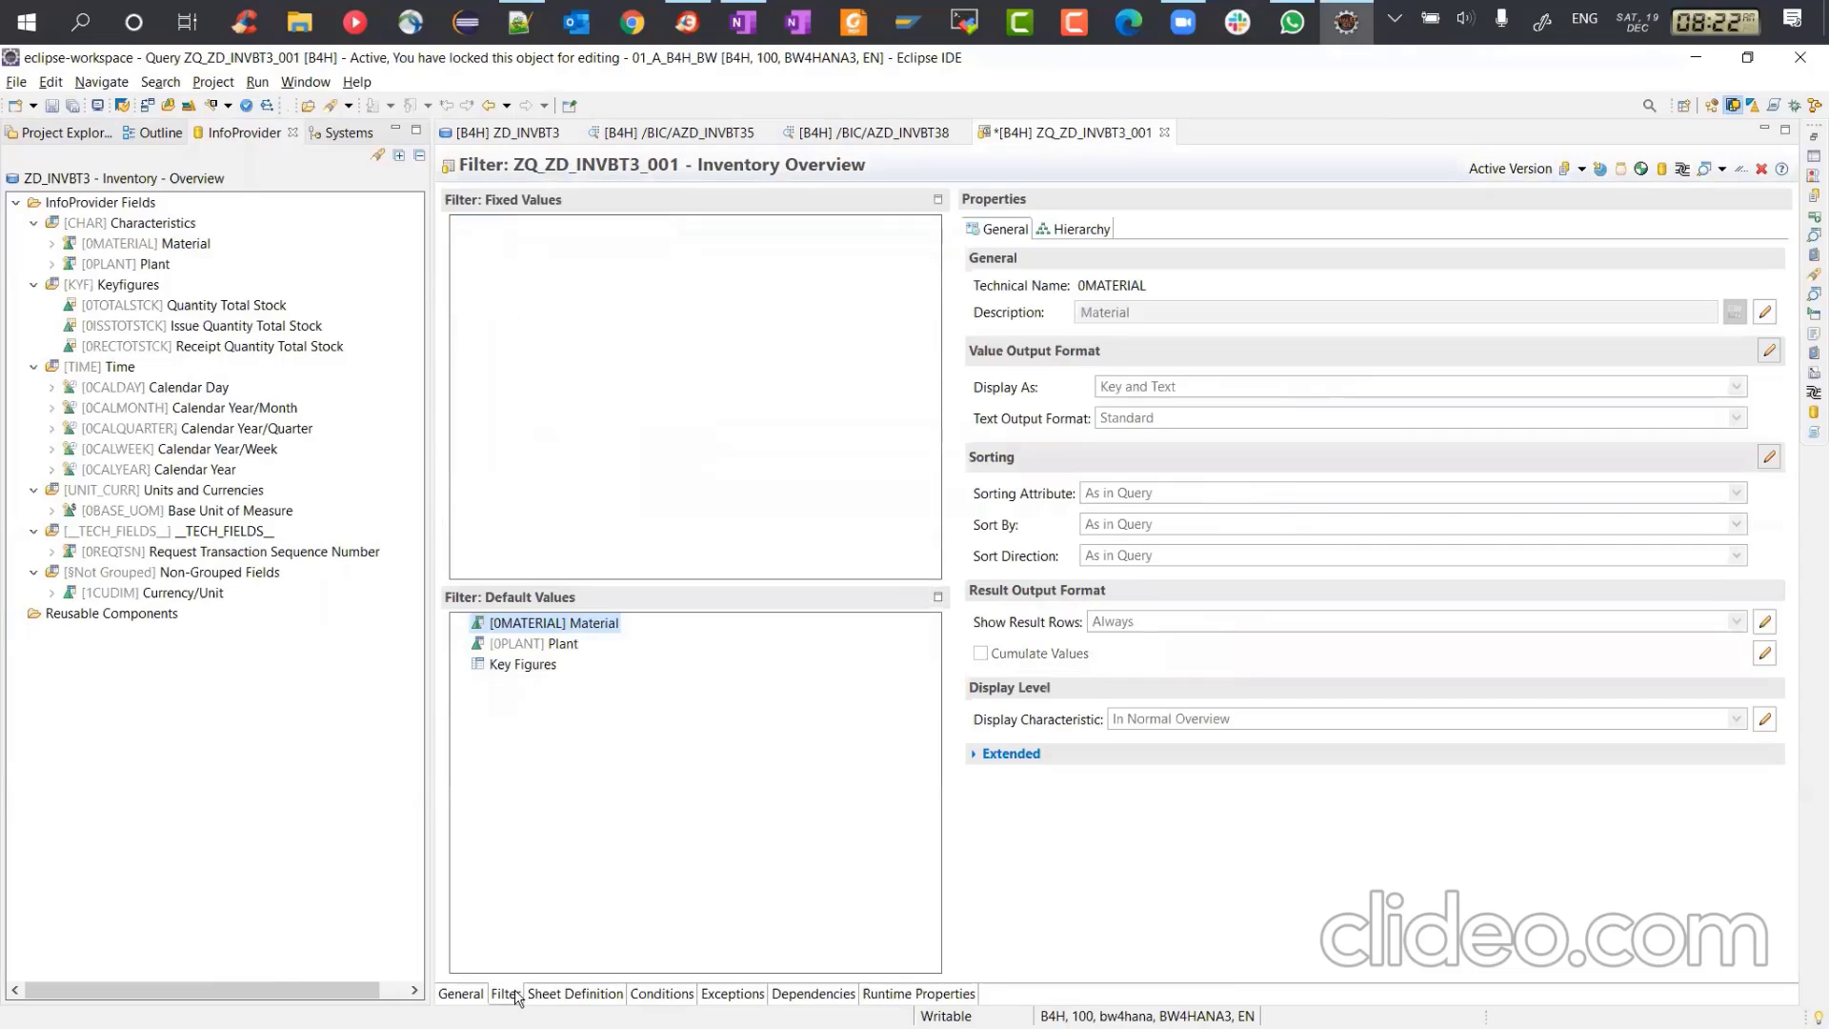
{"action": "left_click_drag", "start_coordinate": [177, 387], "coordinate": [565, 258]}
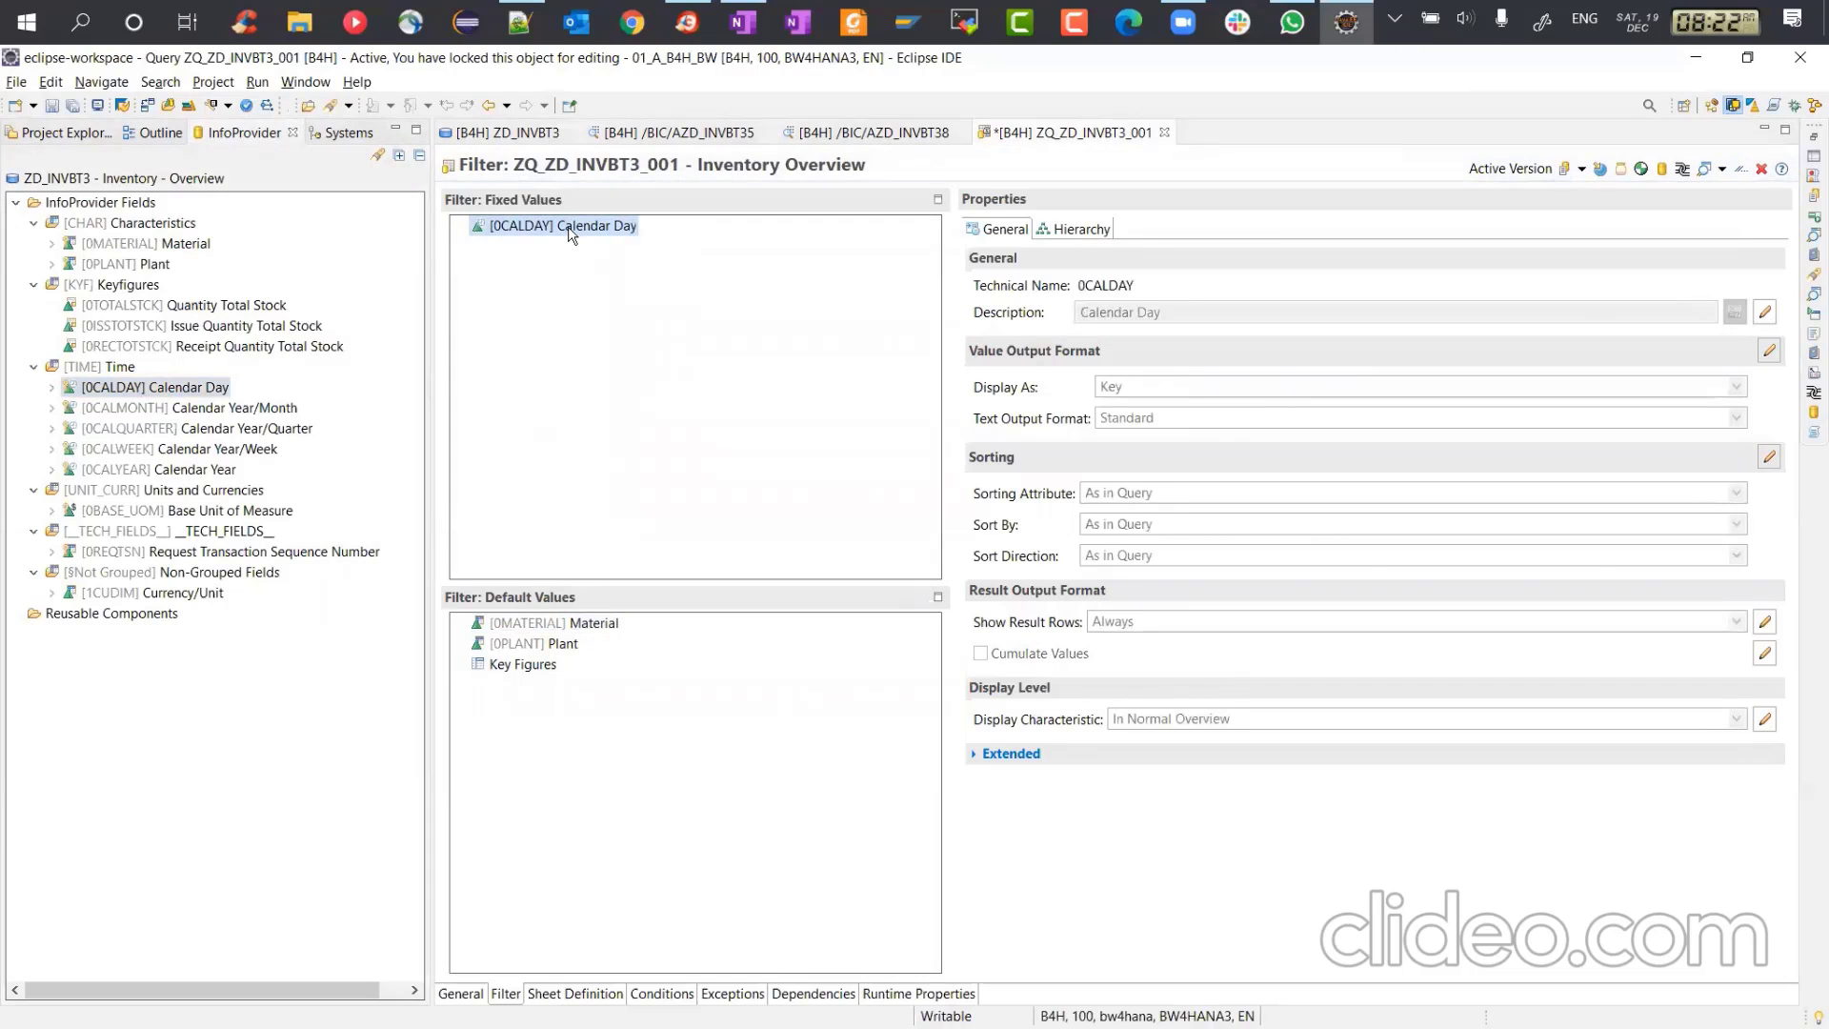
{"action": "right_click", "coordinate": [571, 235]}
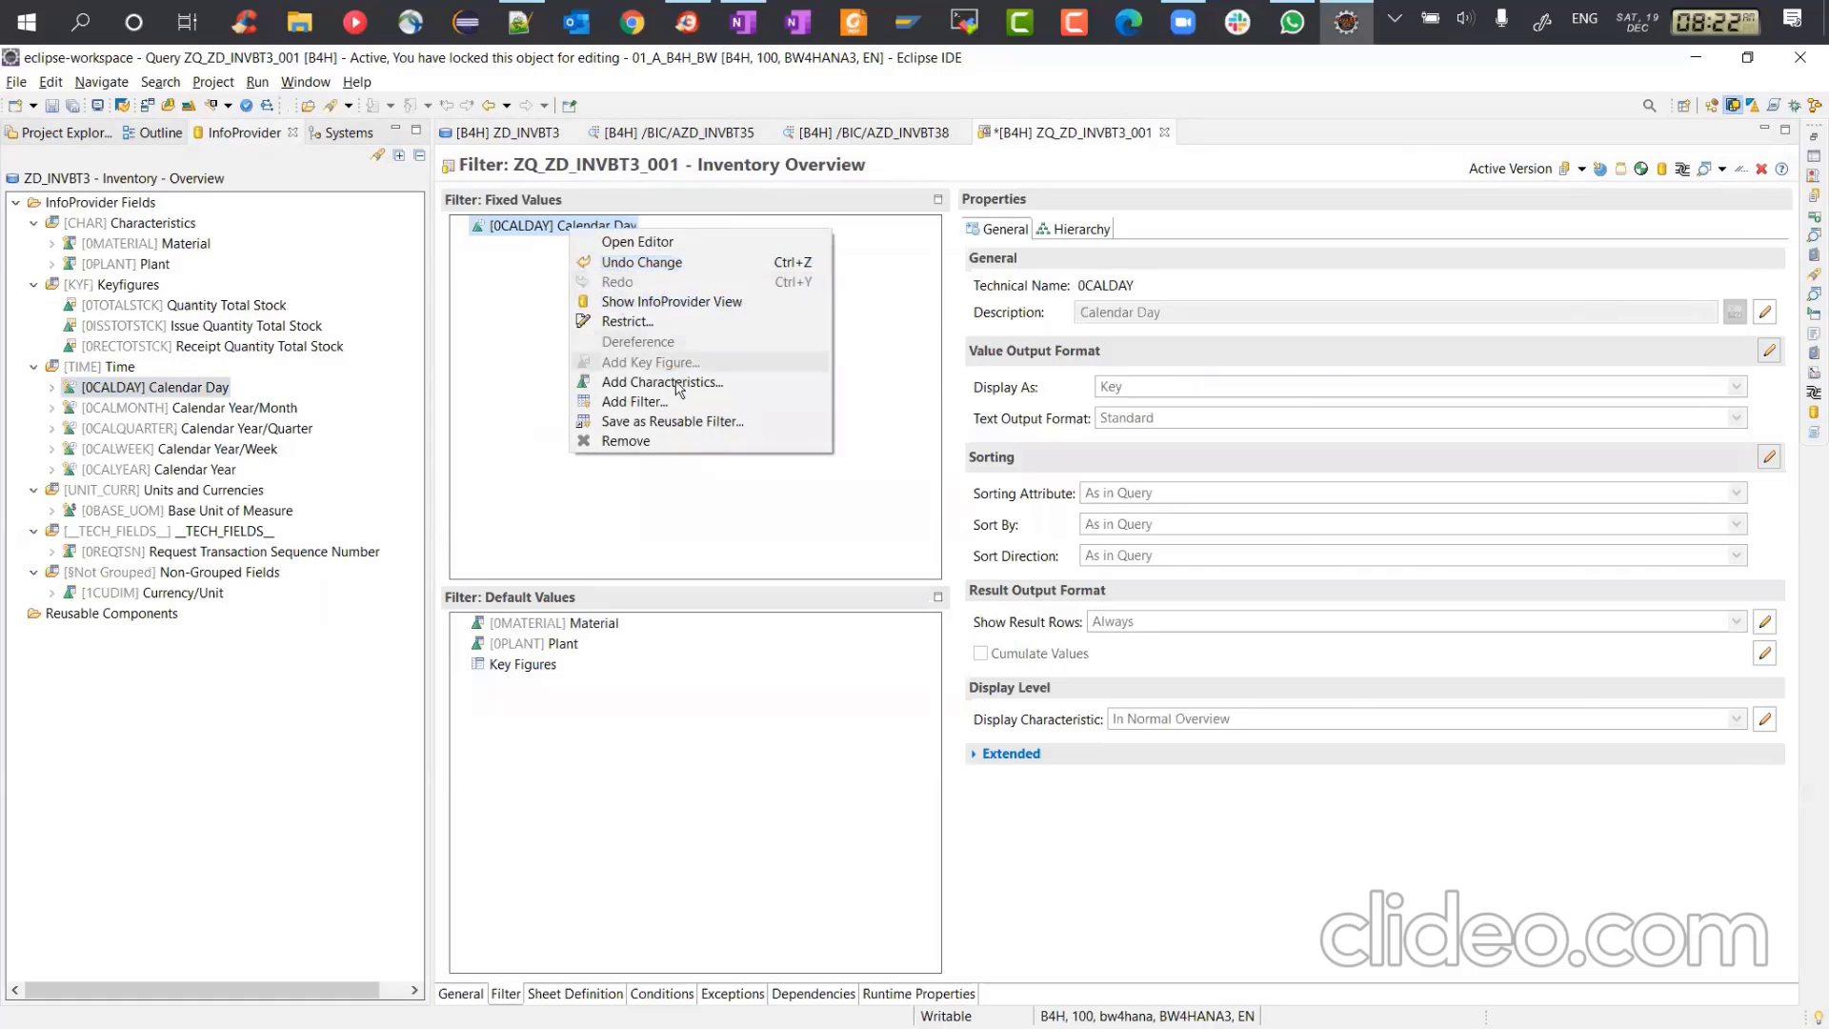
{"action": "left_click", "coordinate": [743, 320]}
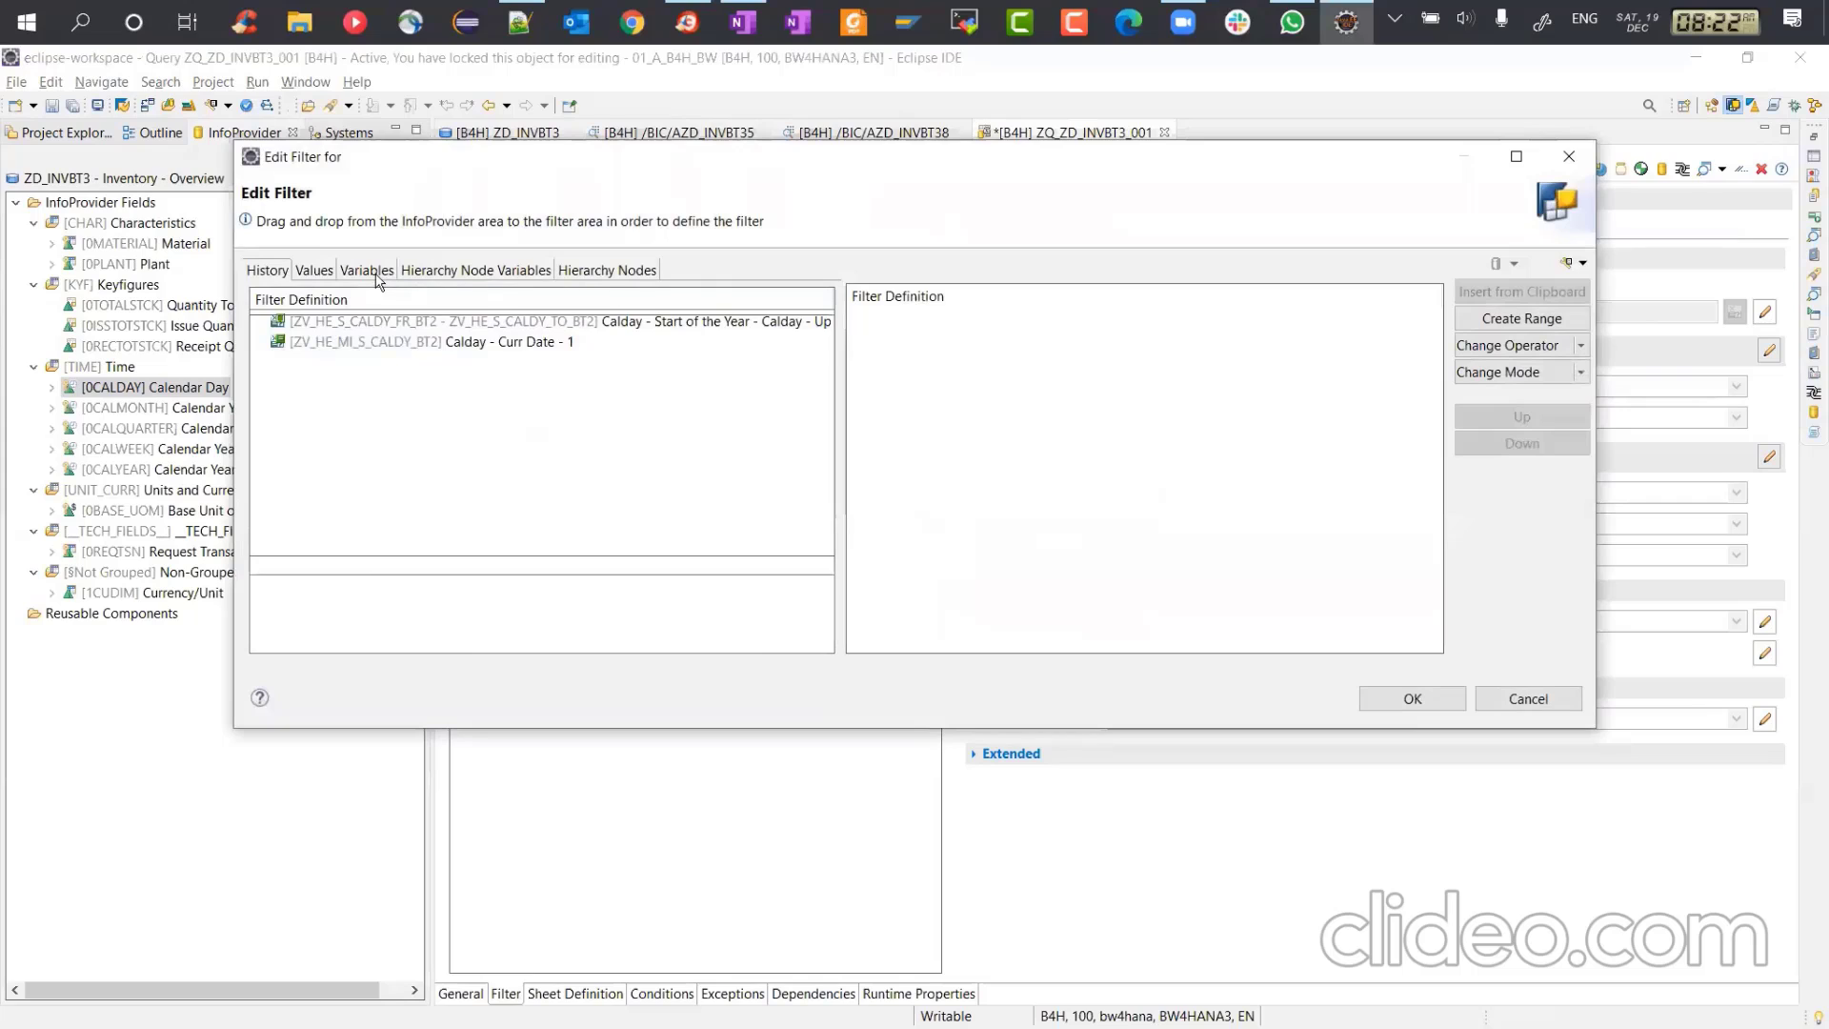
{"action": "left_click", "coordinate": [366, 271]}
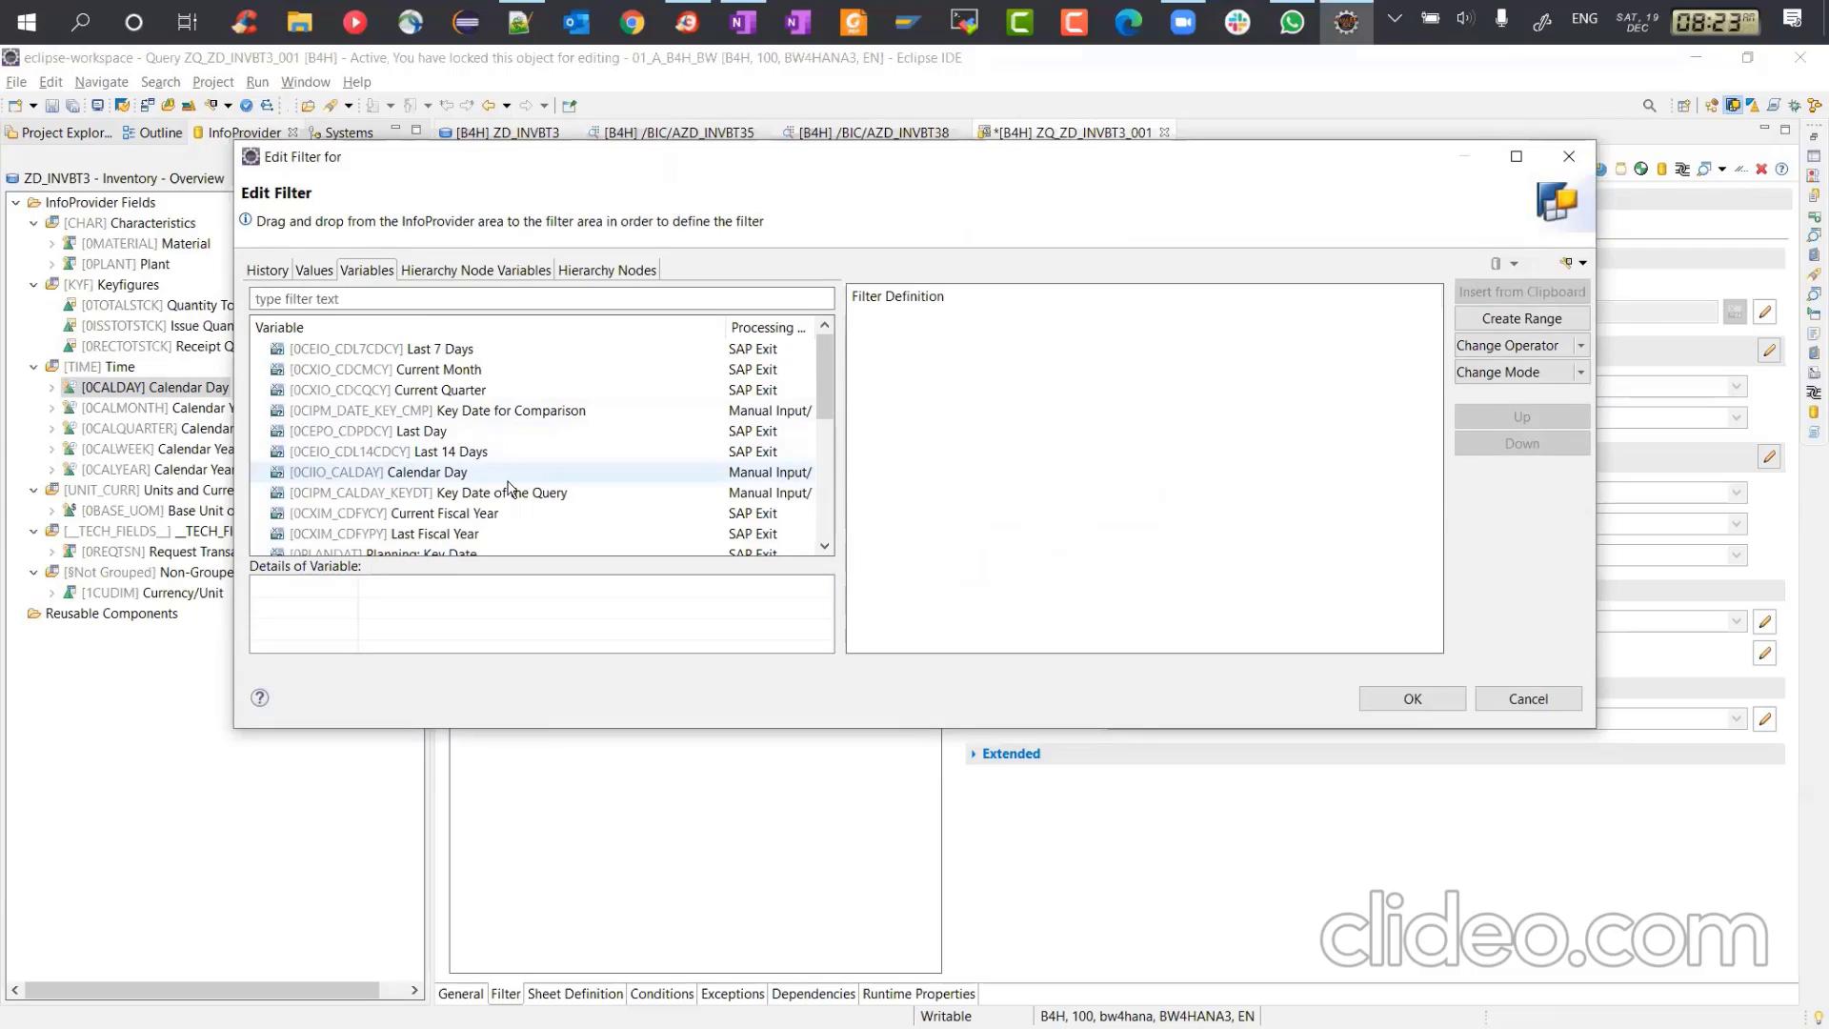
{"action": "left_click", "coordinate": [479, 493]}
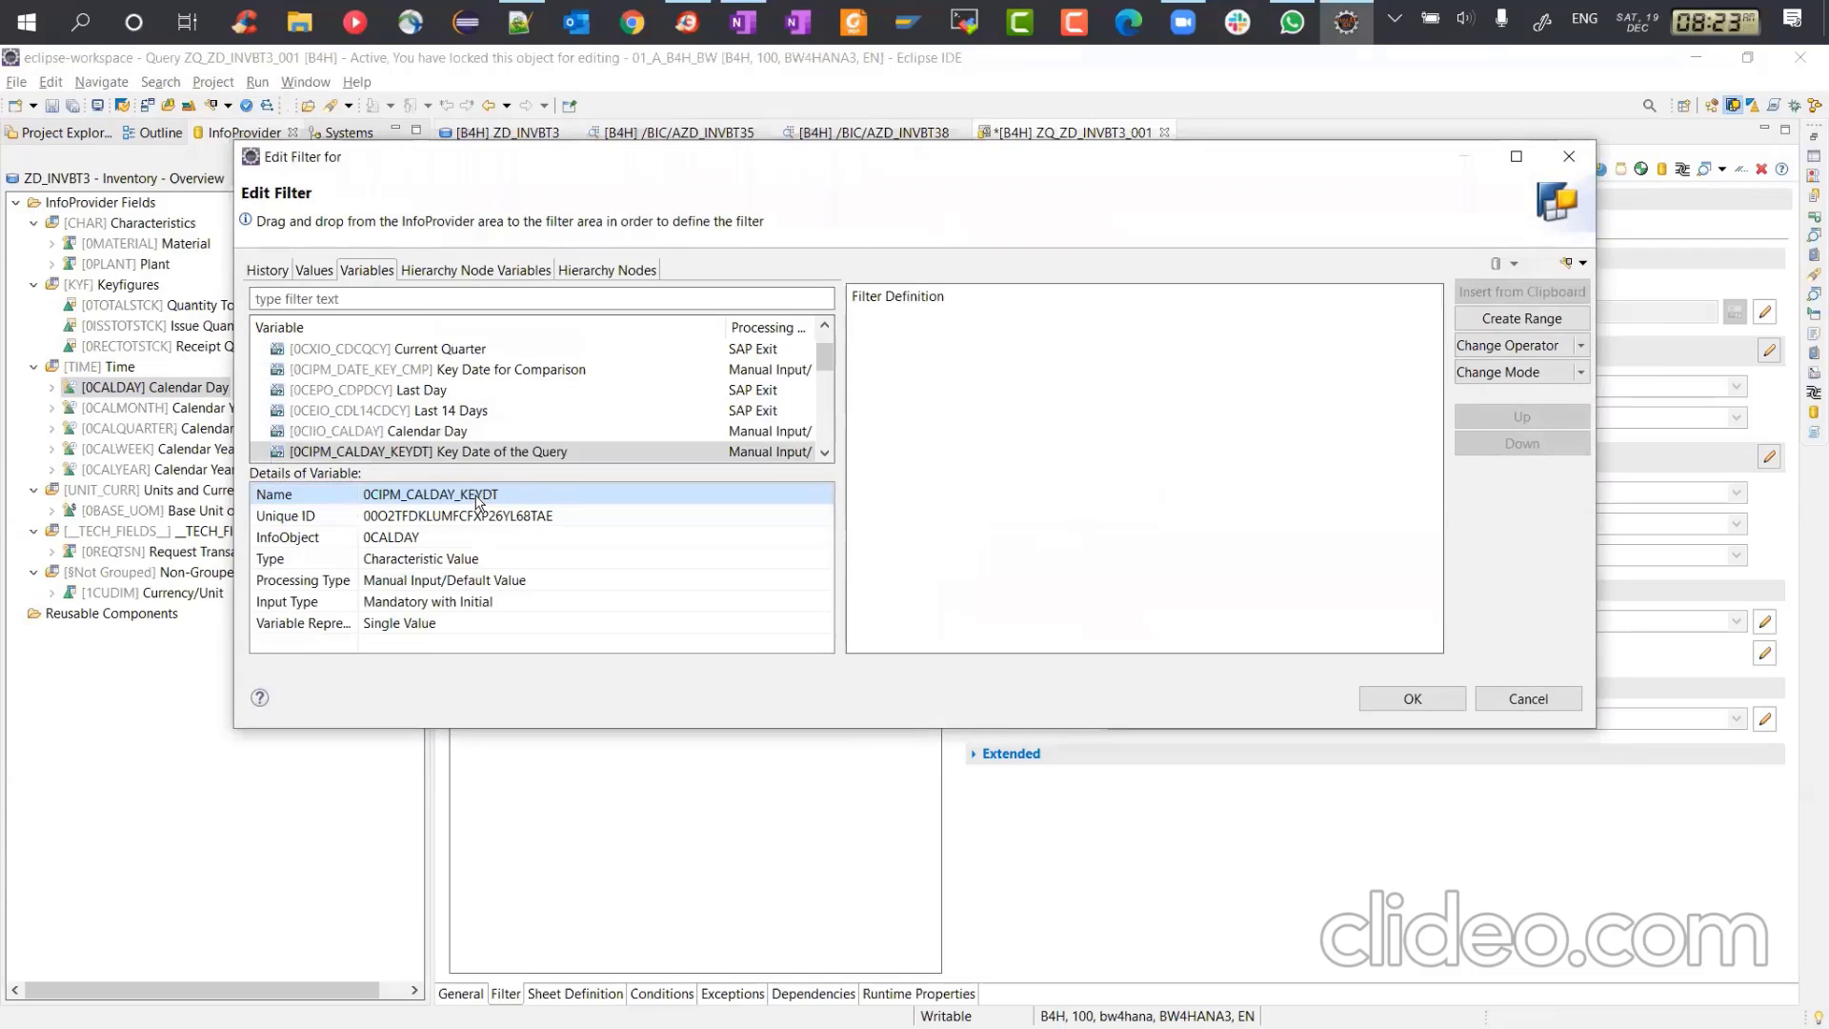
{"action": "left_click_drag", "start_coordinate": [479, 452], "coordinate": [969, 392]}
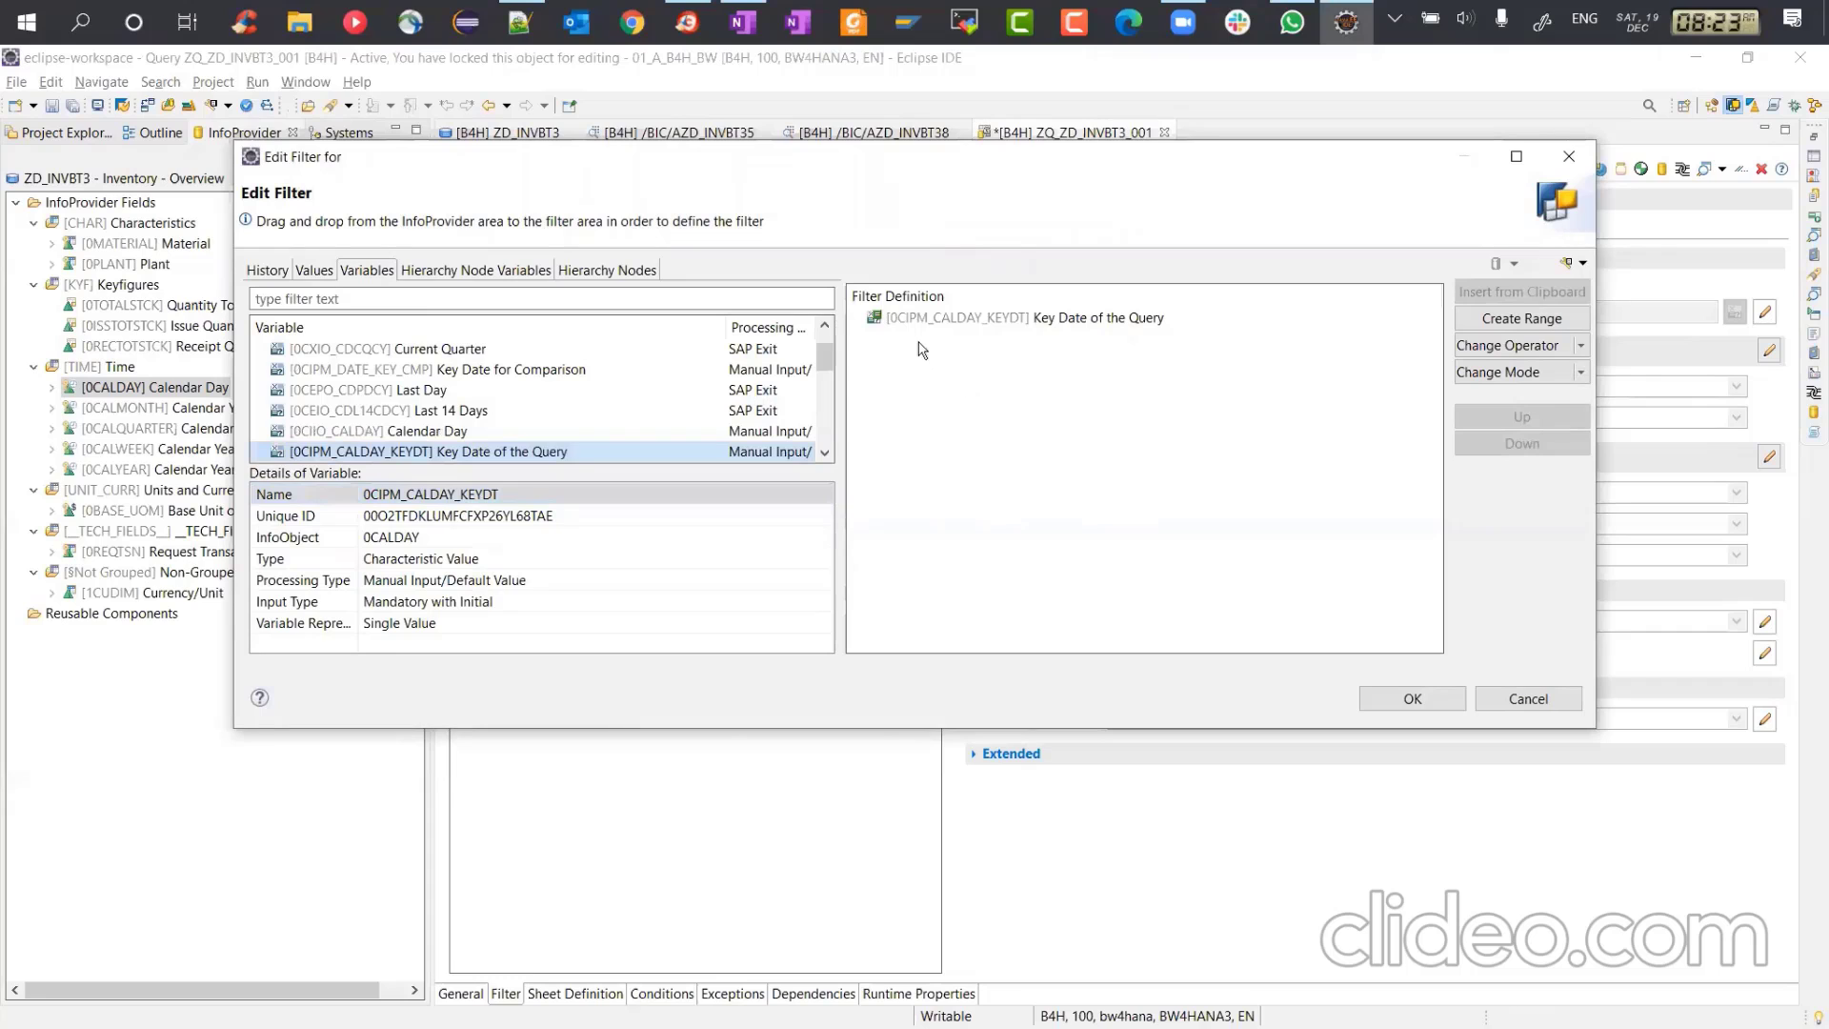
{"action": "left_click", "coordinate": [1413, 700]}
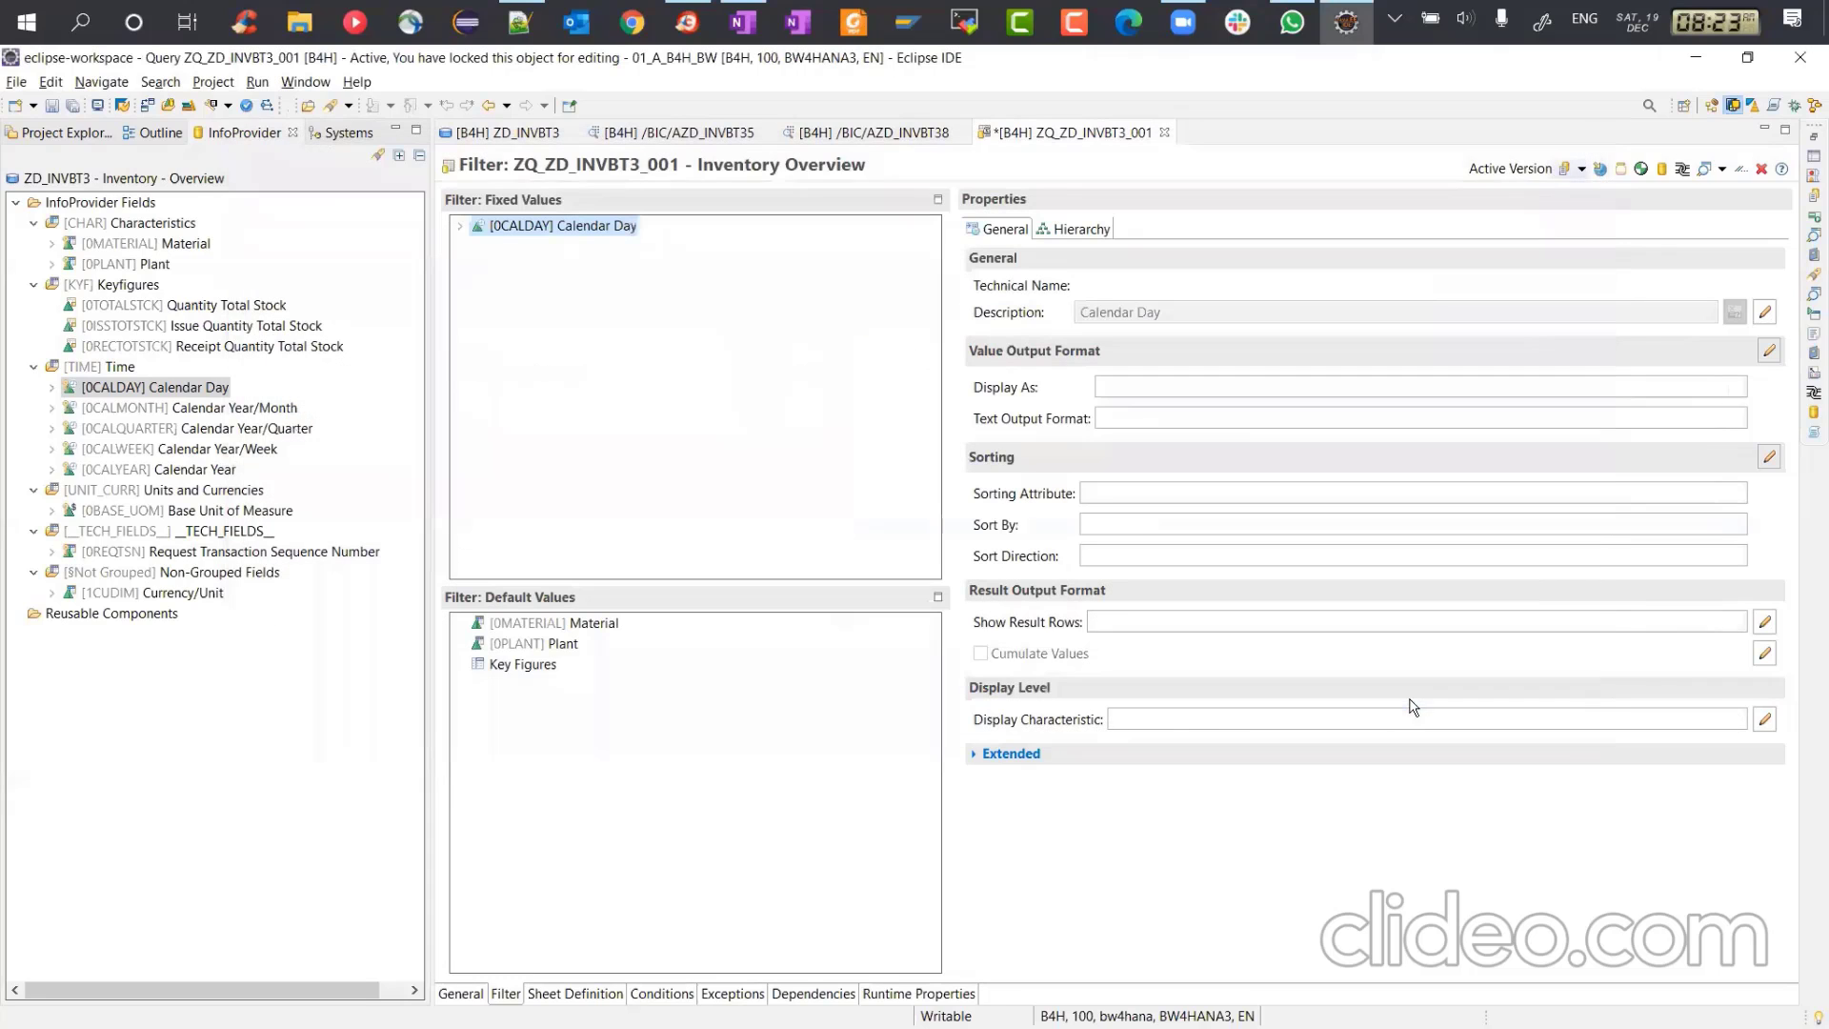
{"action": "left_click", "coordinate": [461, 228]}
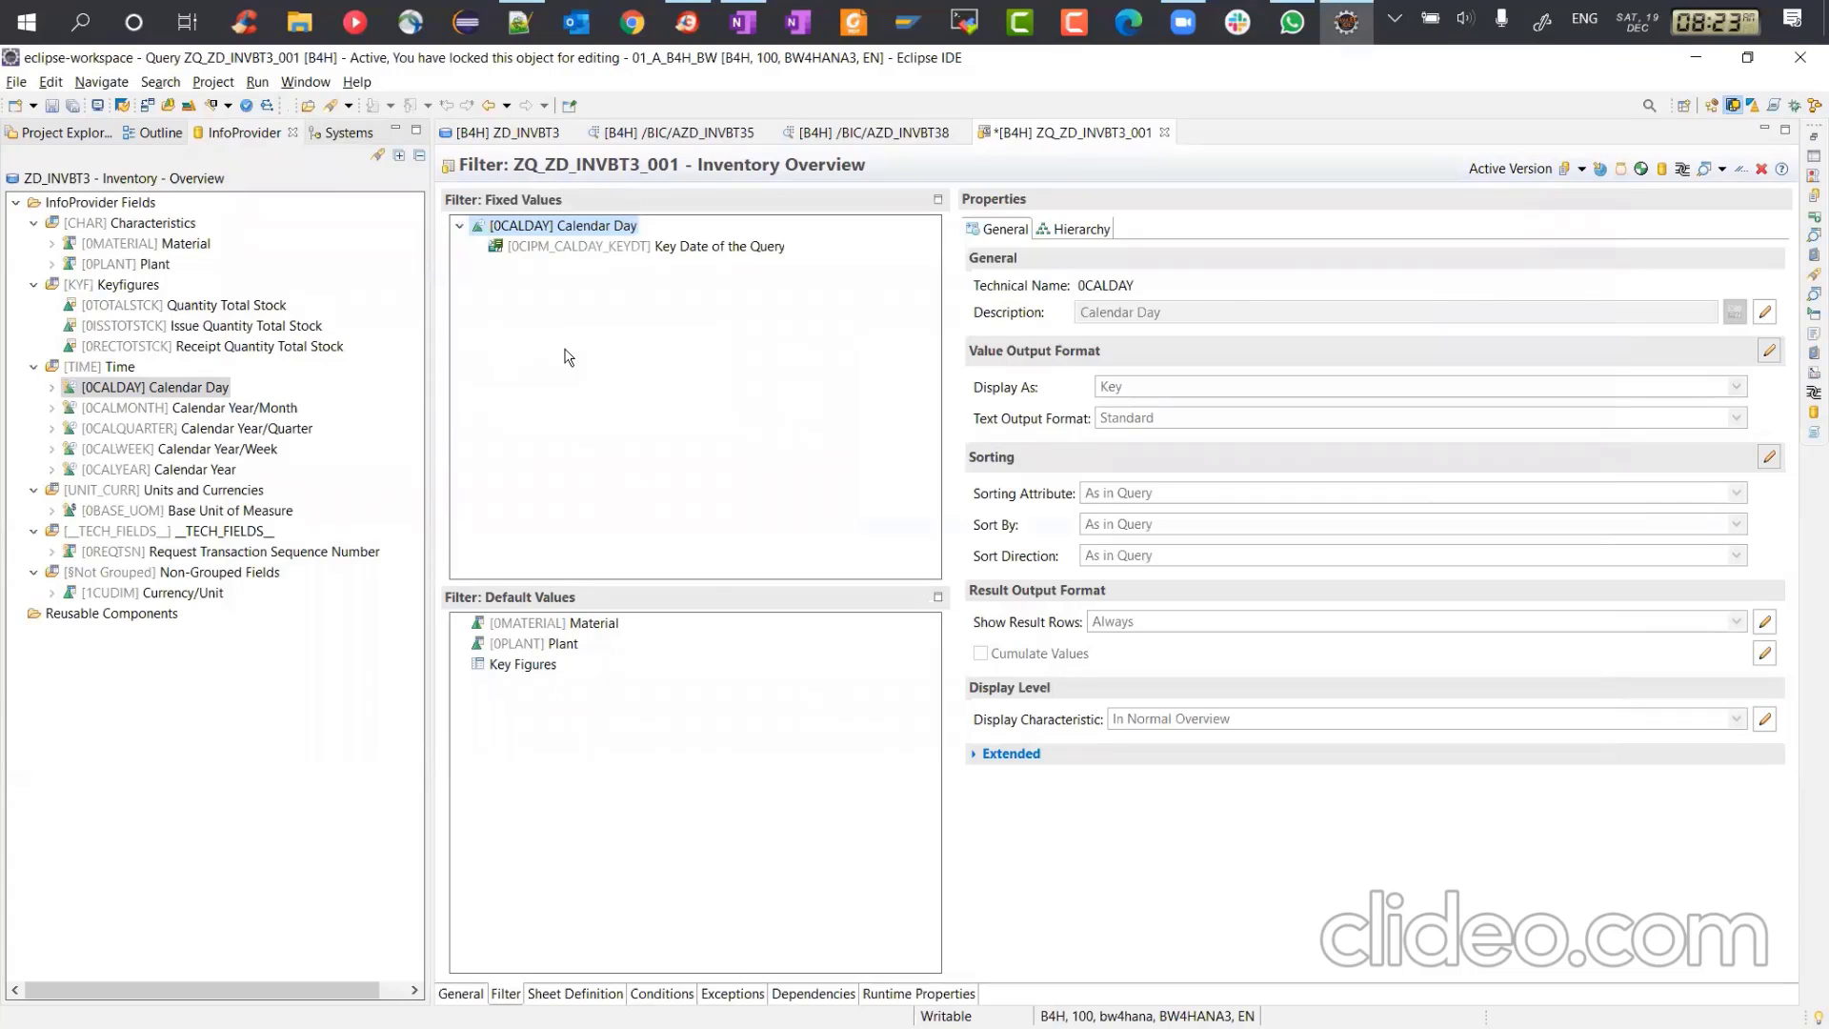
Step: Check the query's general key date setting against the Calendar Day filter and save the query
{"action": "left_click", "coordinate": [464, 993]}
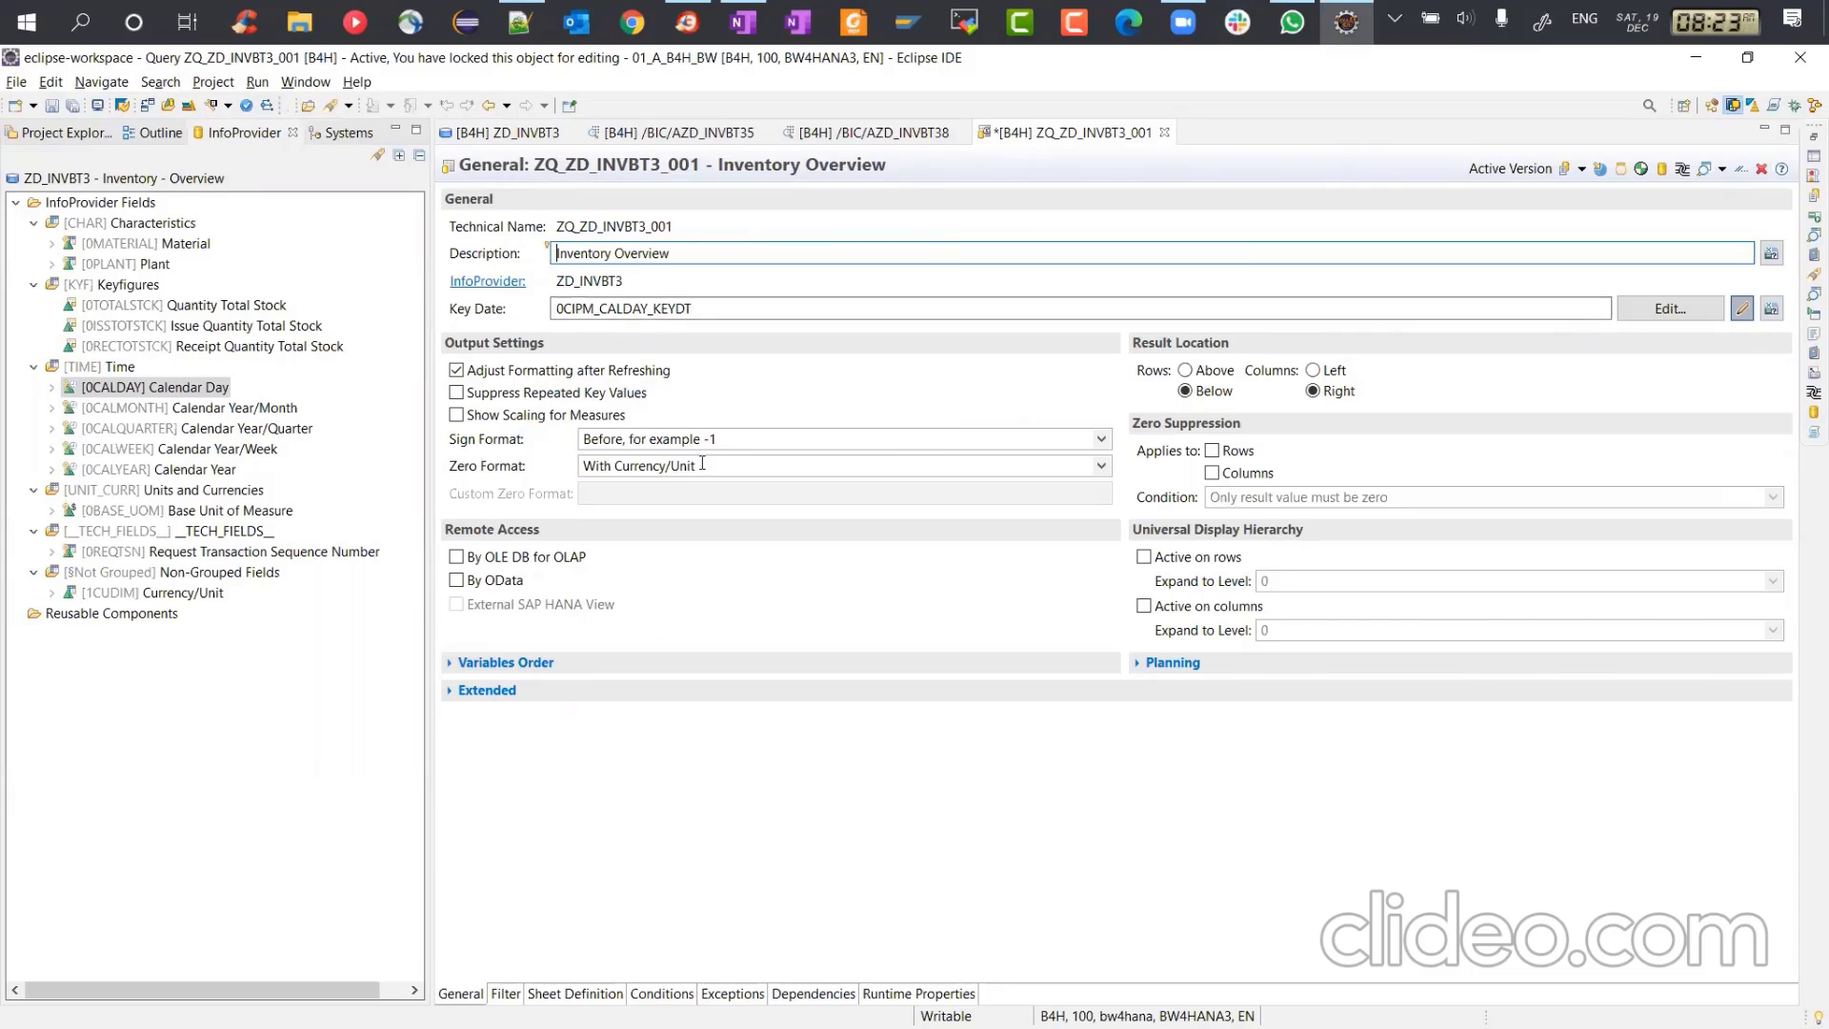
{"action": "left_click", "coordinate": [504, 995]}
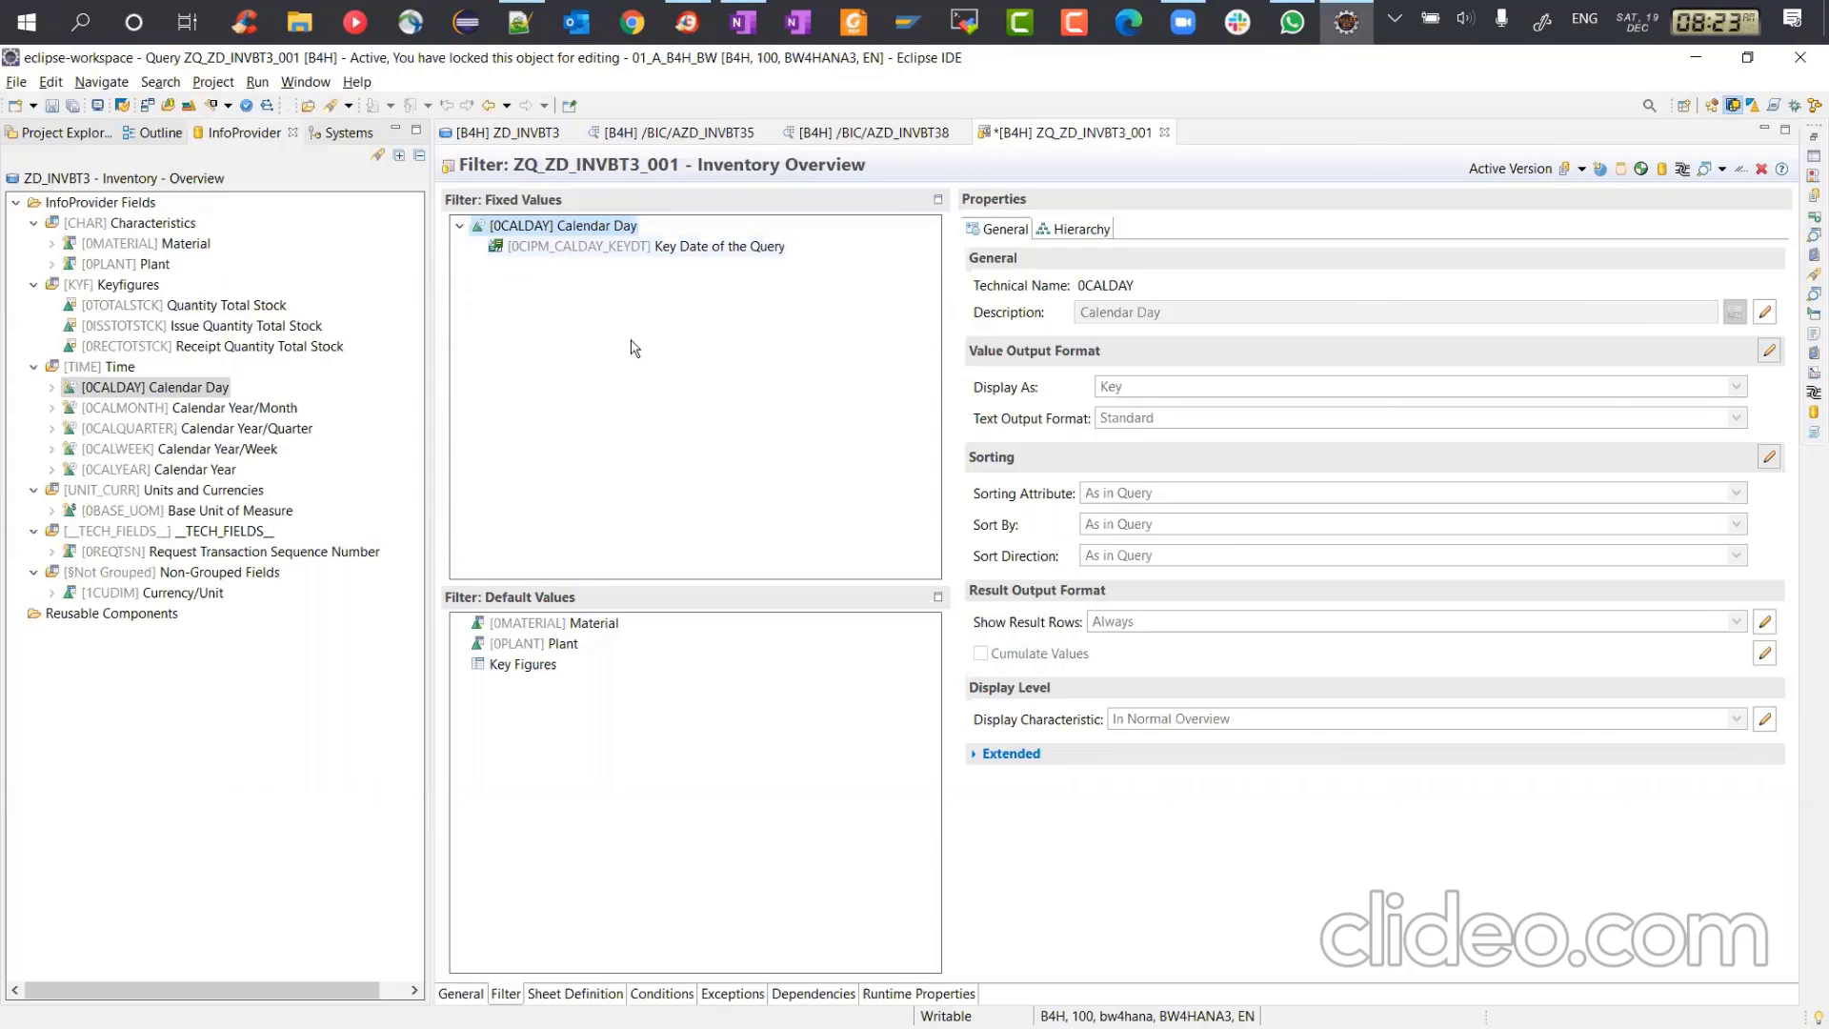
{"action": "key", "text": "ctrl+s"}
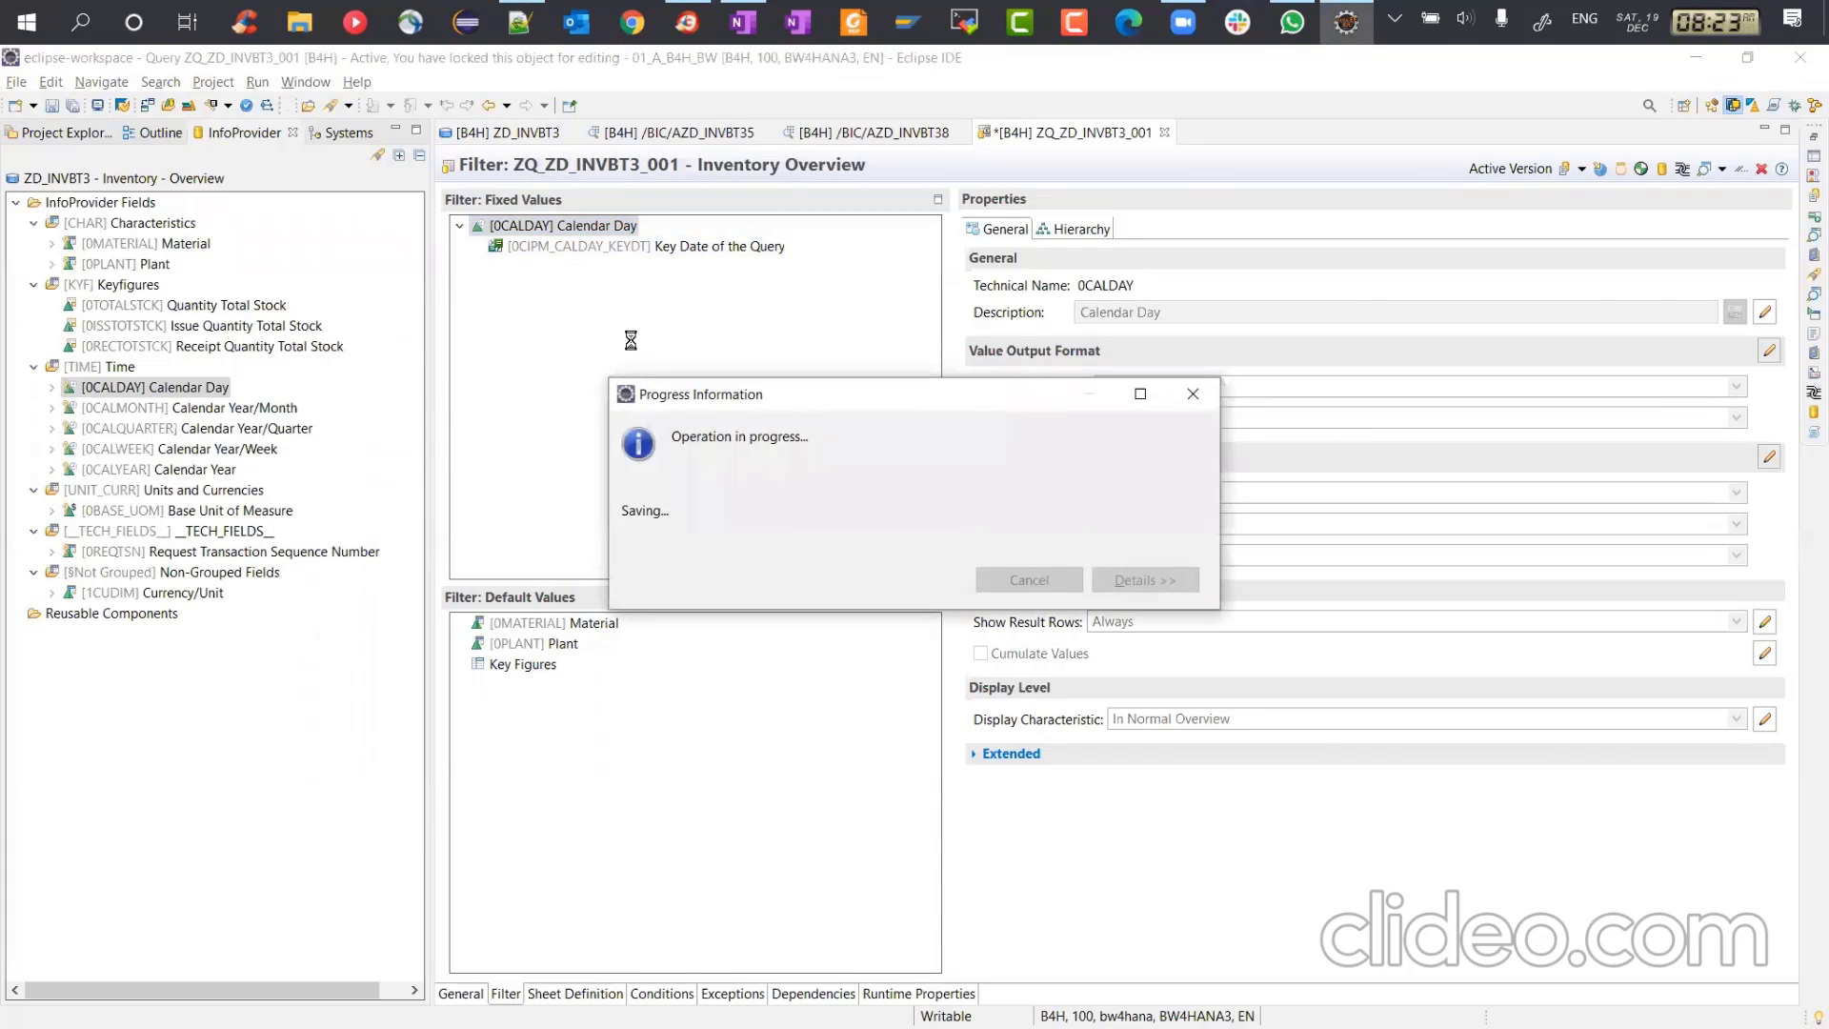
{"action": "key", "text": "ctrl+s"}
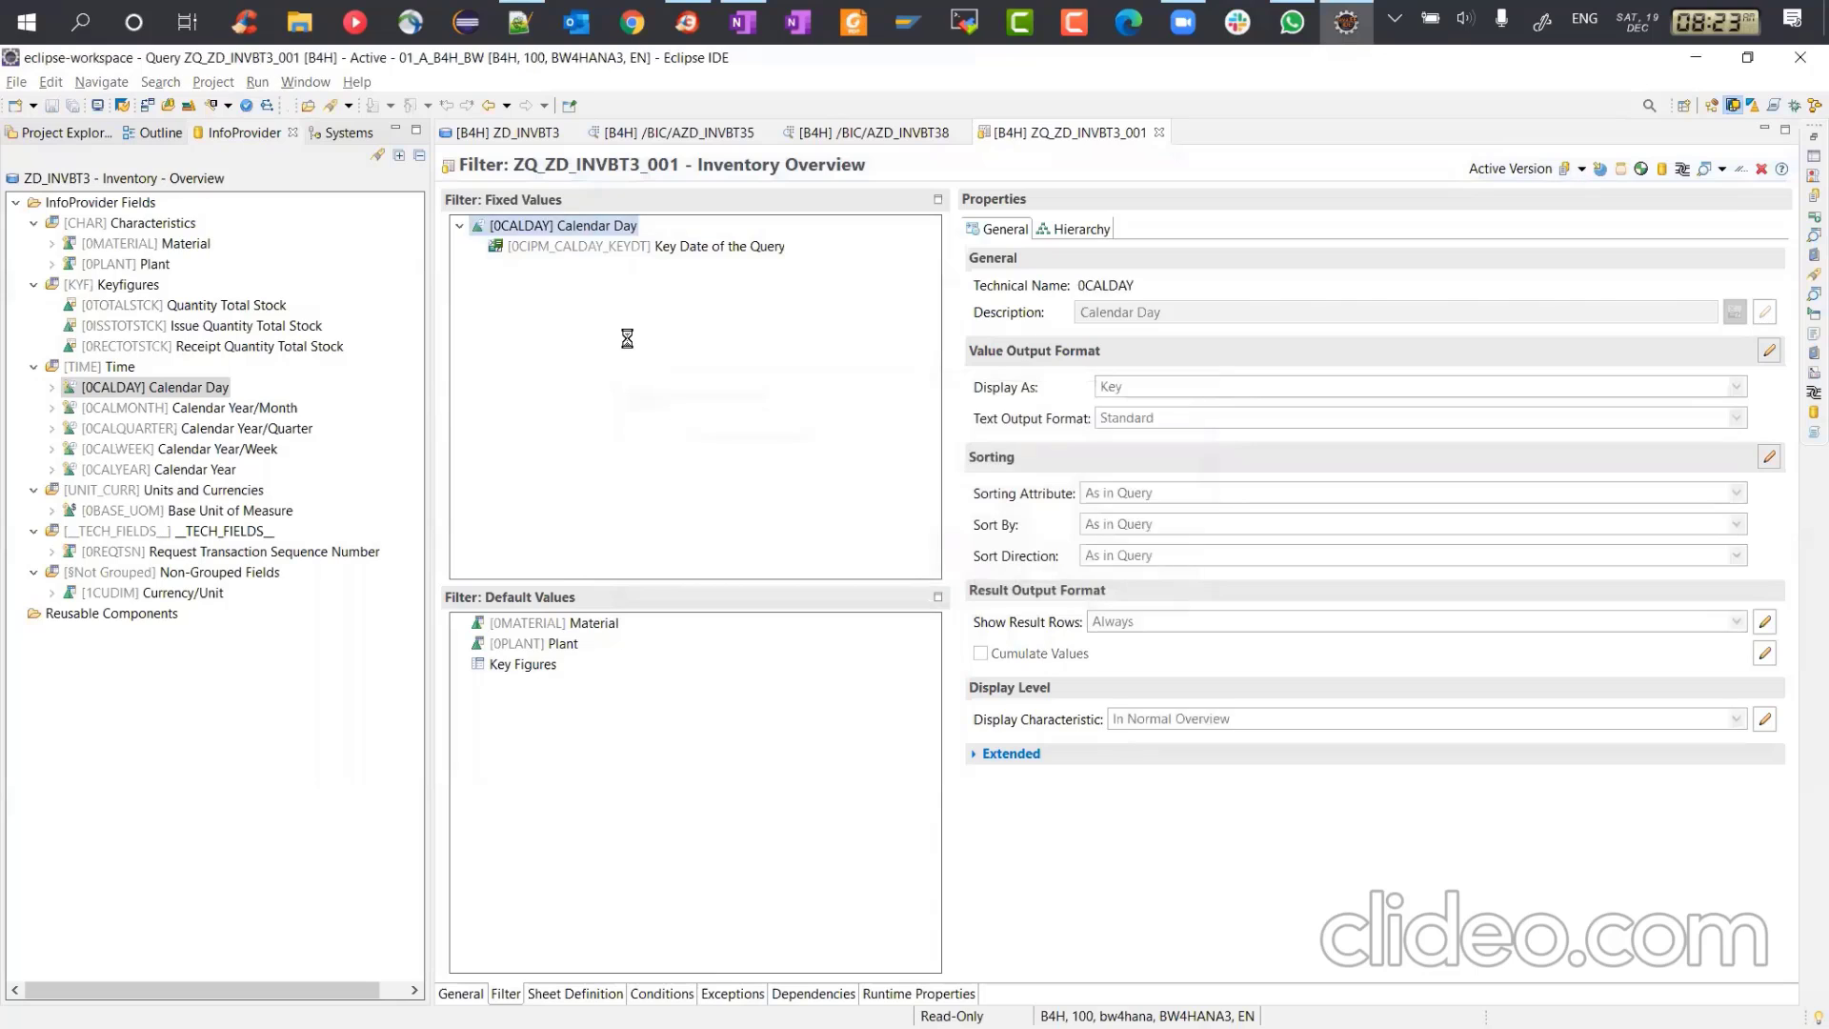
Step: Switch to OneNote and examine the Initial Stock, Hist Mov and Delta Mov tables on the Steps page under S18
{"action": "left_click", "coordinate": [743, 27]}
{"action": "left_click", "coordinate": [207, 520]}
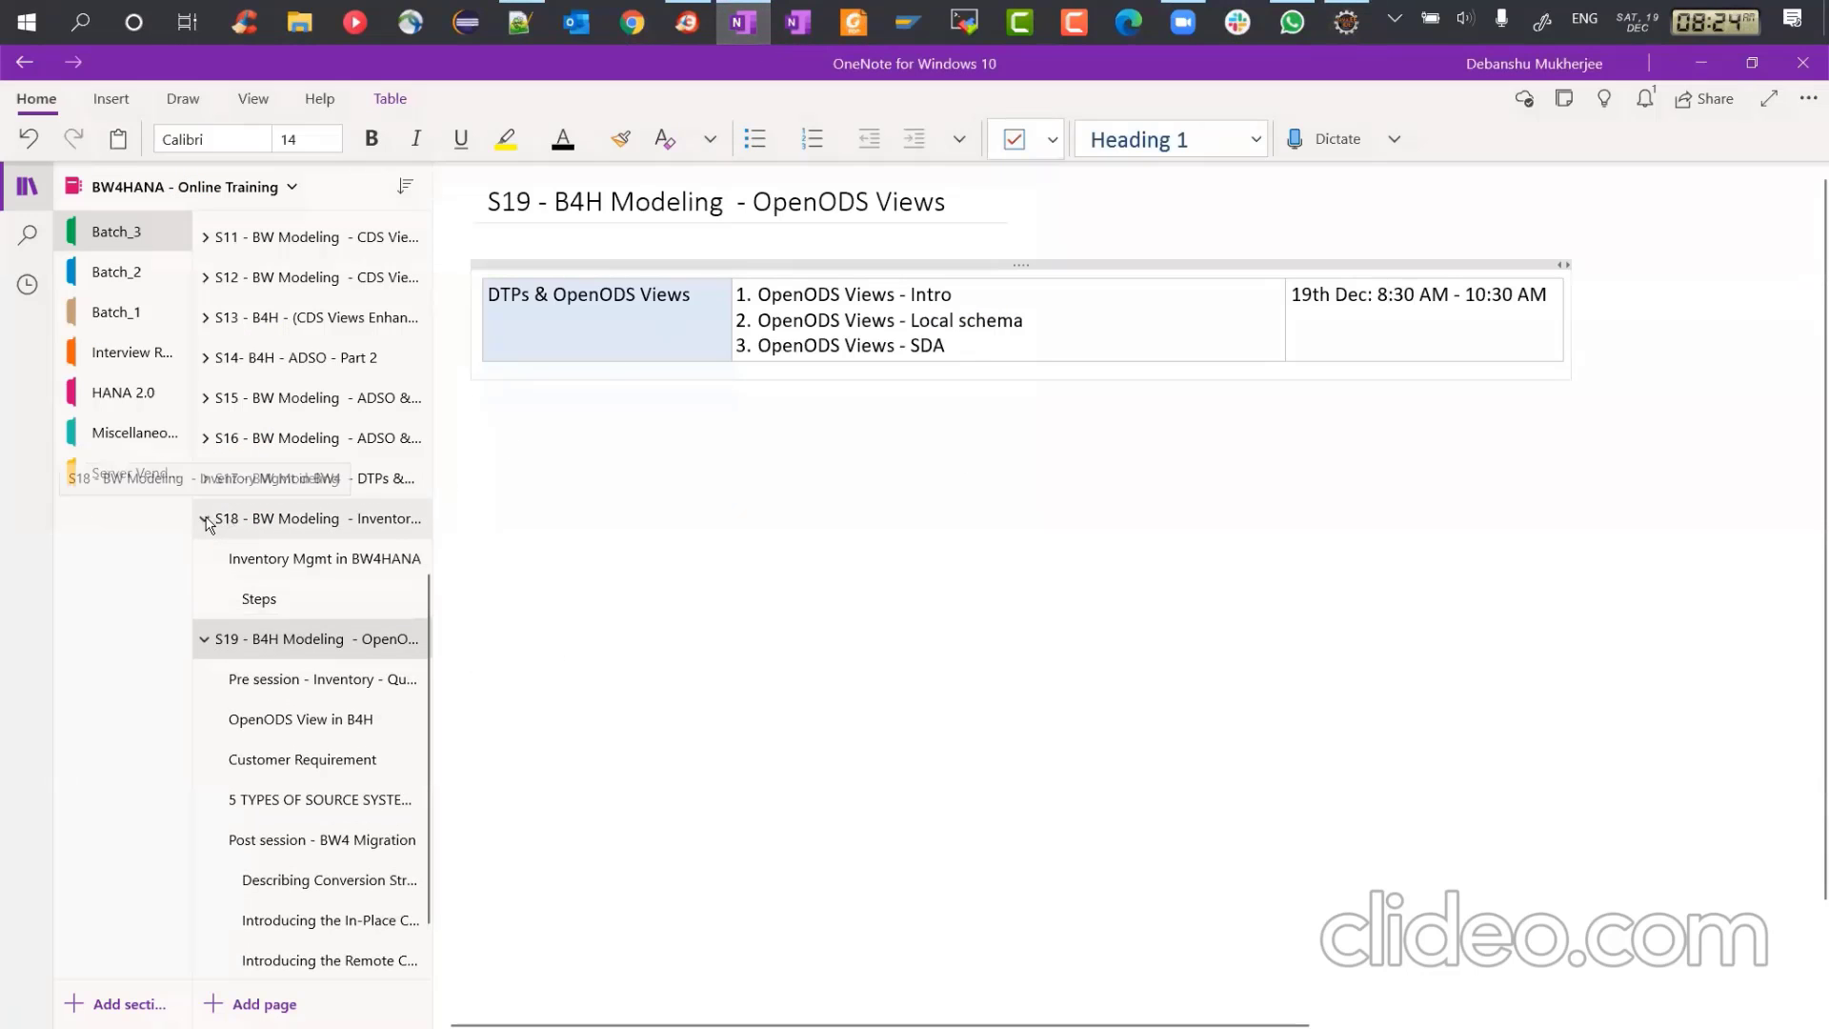
{"action": "left_click", "coordinate": [289, 562]}
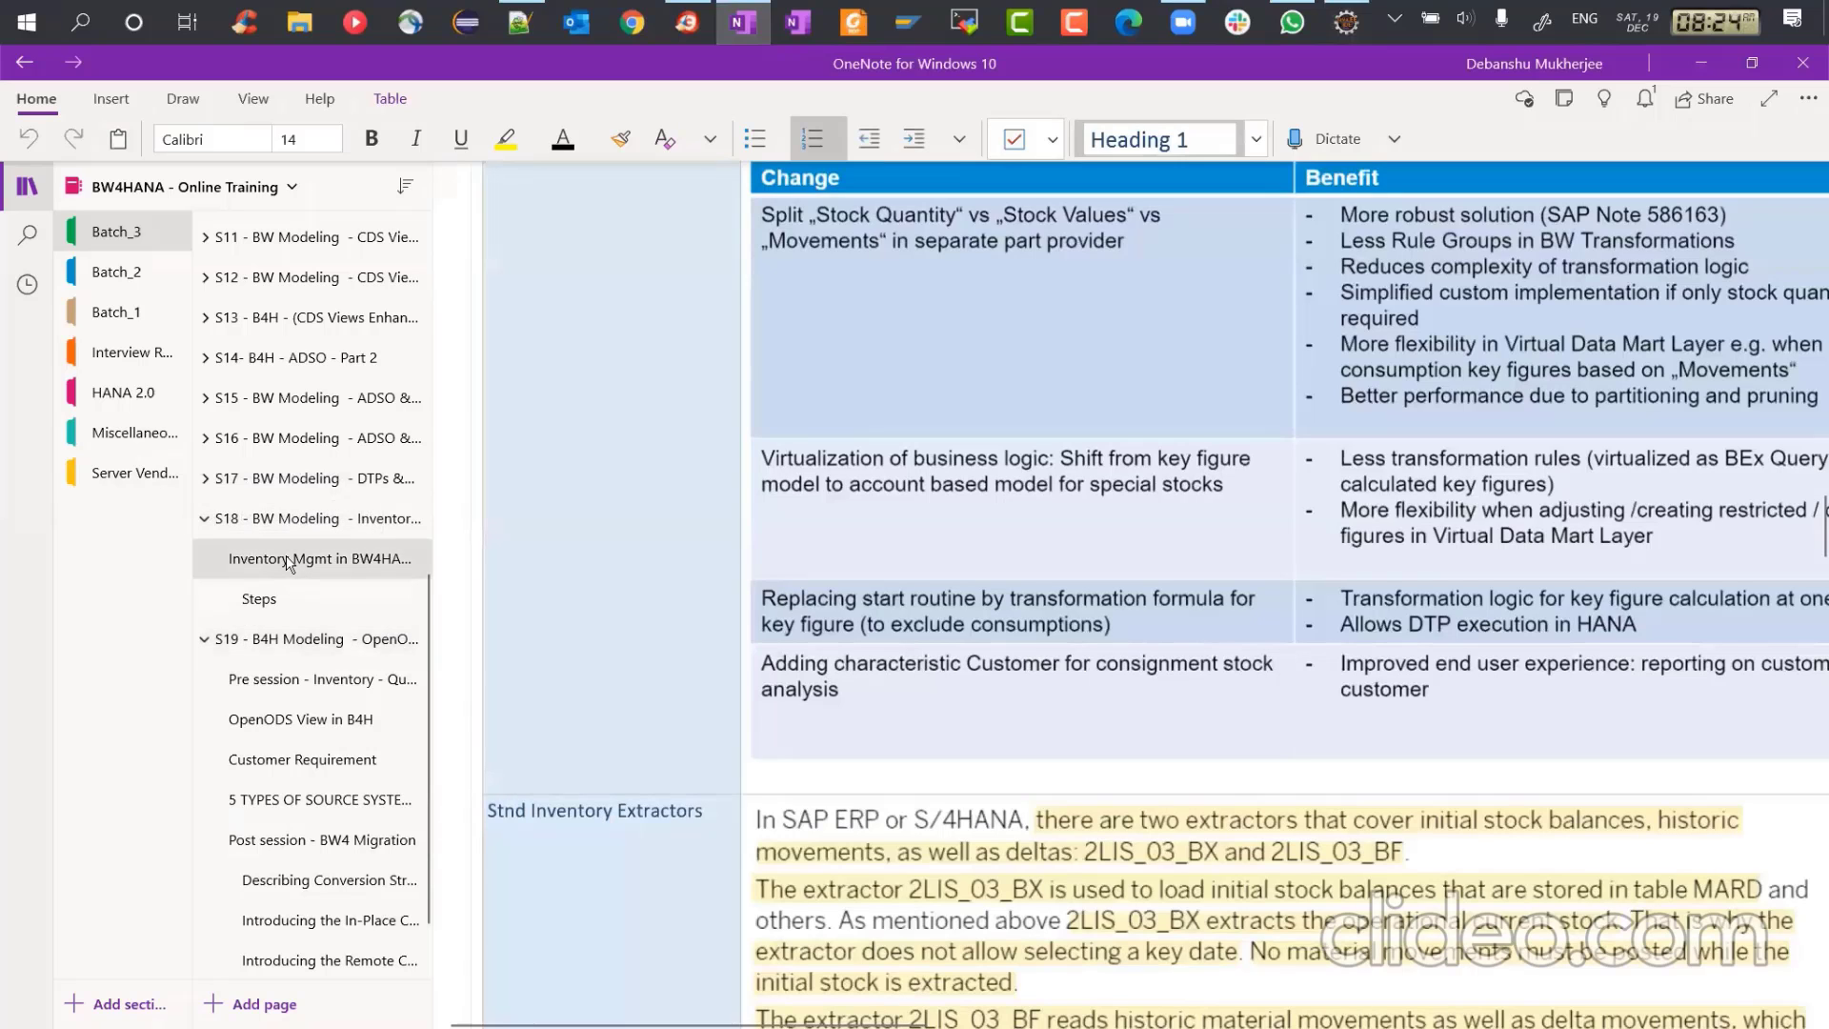
{"action": "left_click", "coordinate": [263, 598]}
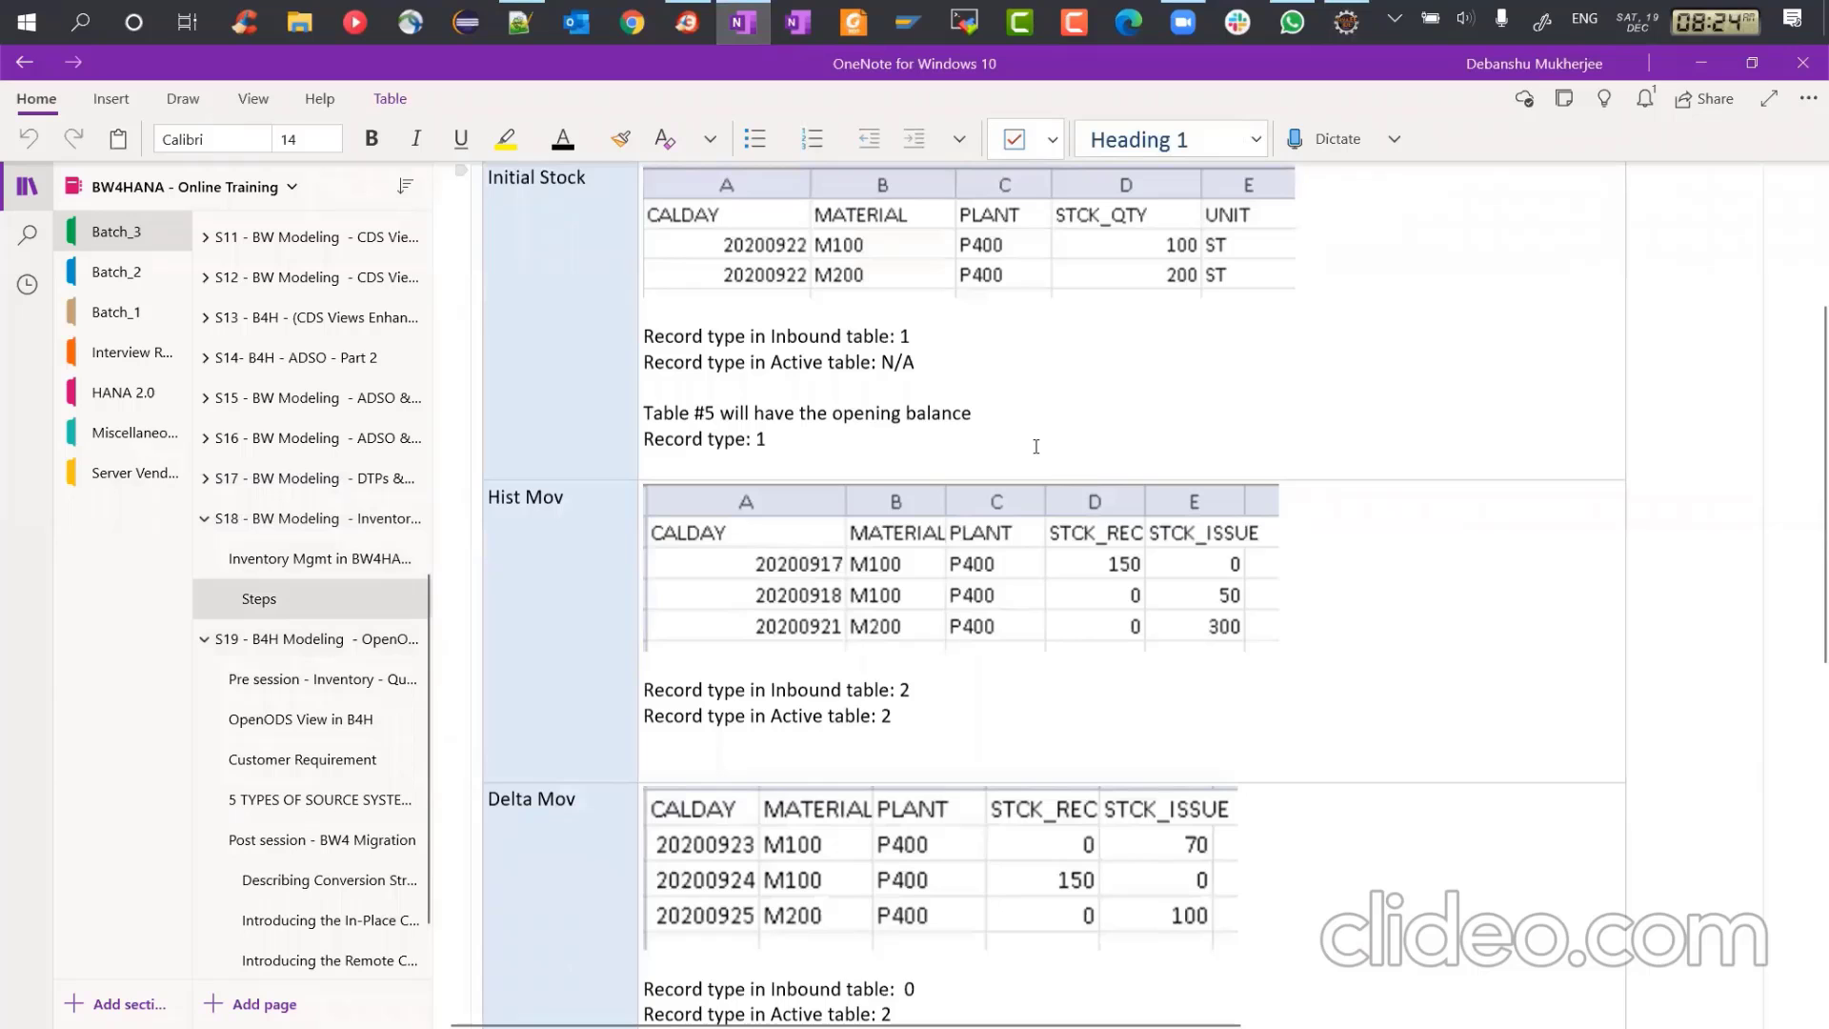
{"action": "scroll", "coordinate": [1035, 447], "scroll_direction": "up", "scroll_amount": 3}
{"action": "scroll", "coordinate": [1035, 446], "scroll_direction": "down", "scroll_amount": 2}
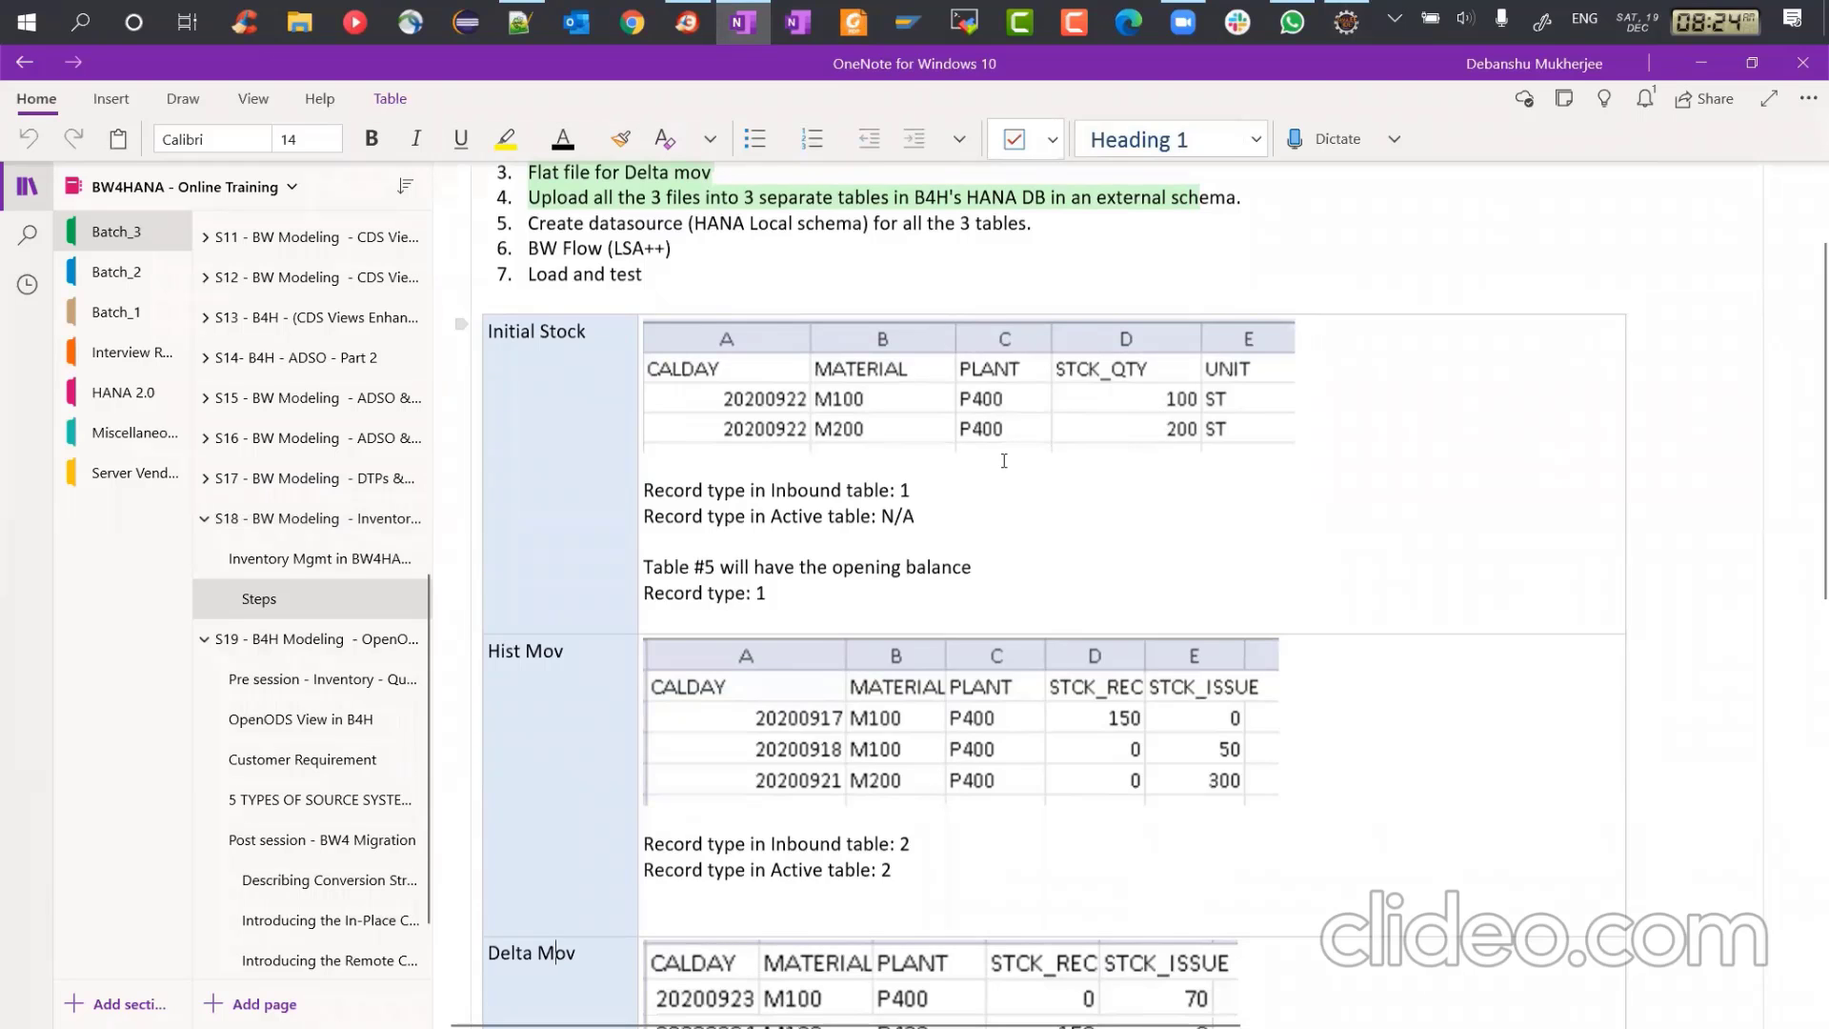
{"action": "scroll", "coordinate": [1004, 461], "scroll_direction": "down", "scroll_amount": 2}
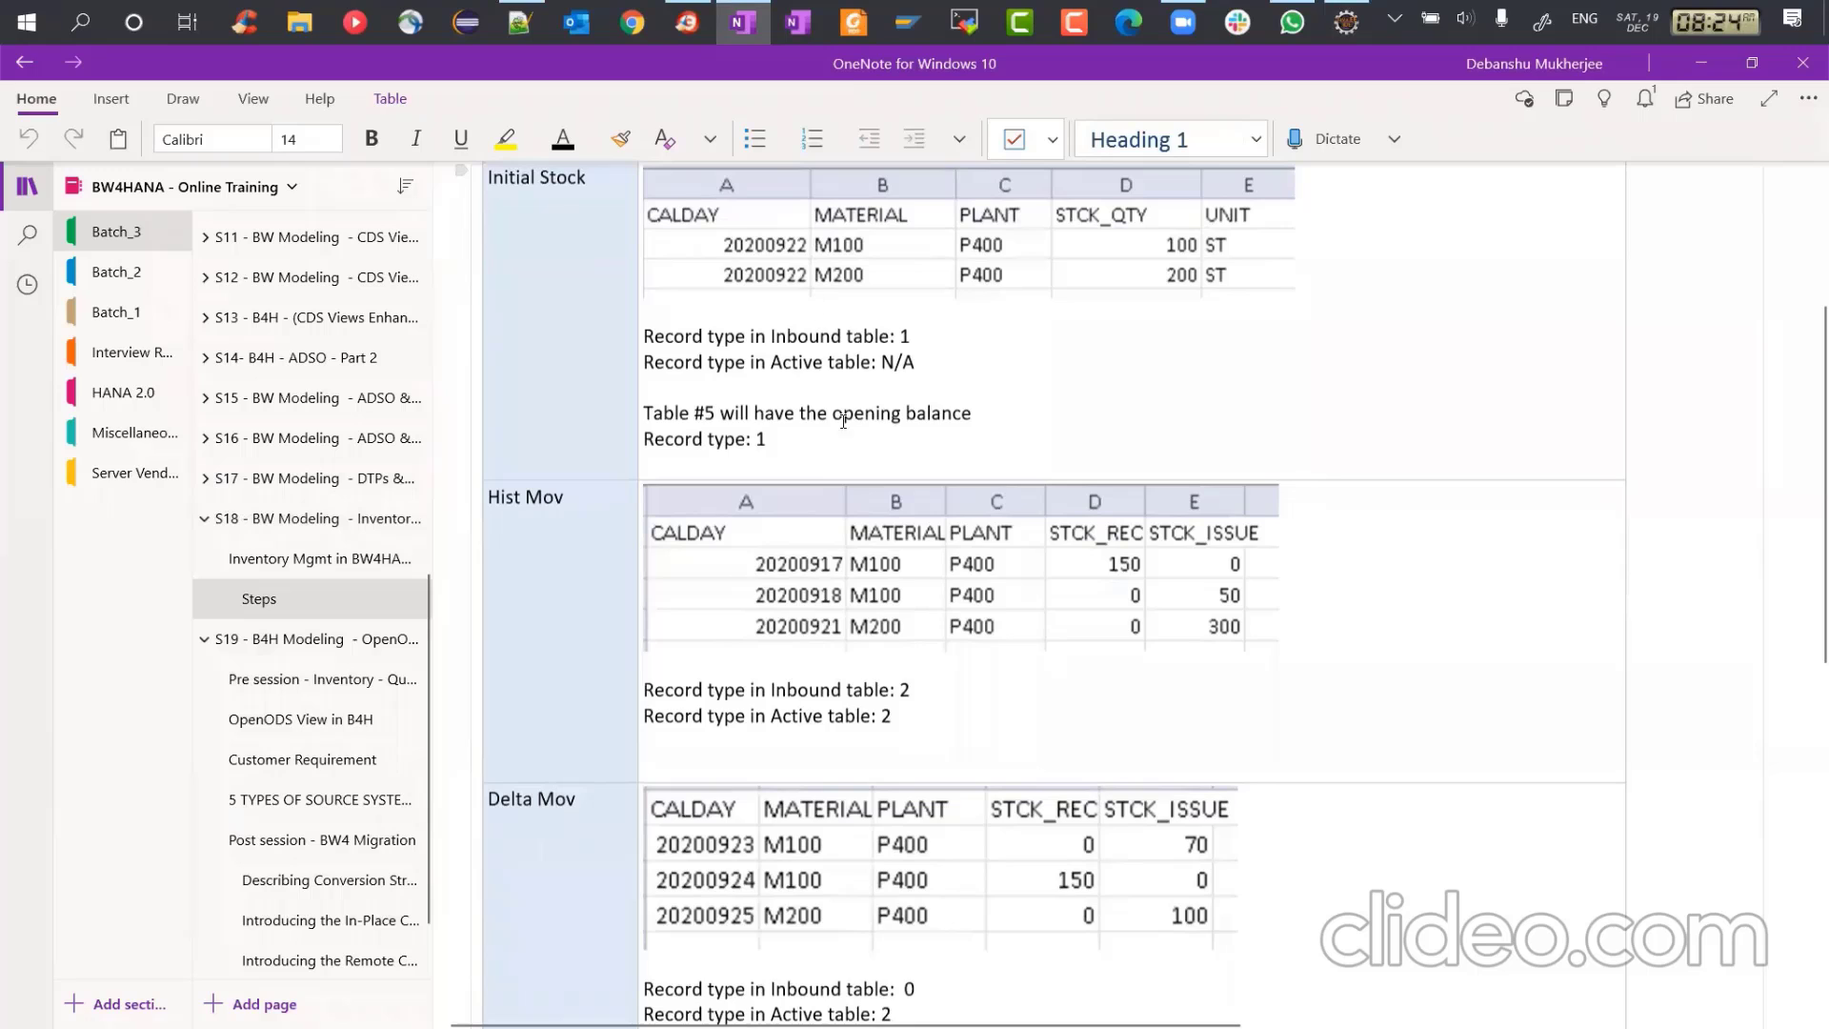
{"action": "scroll", "coordinate": [843, 421], "scroll_direction": "down", "scroll_amount": 3}
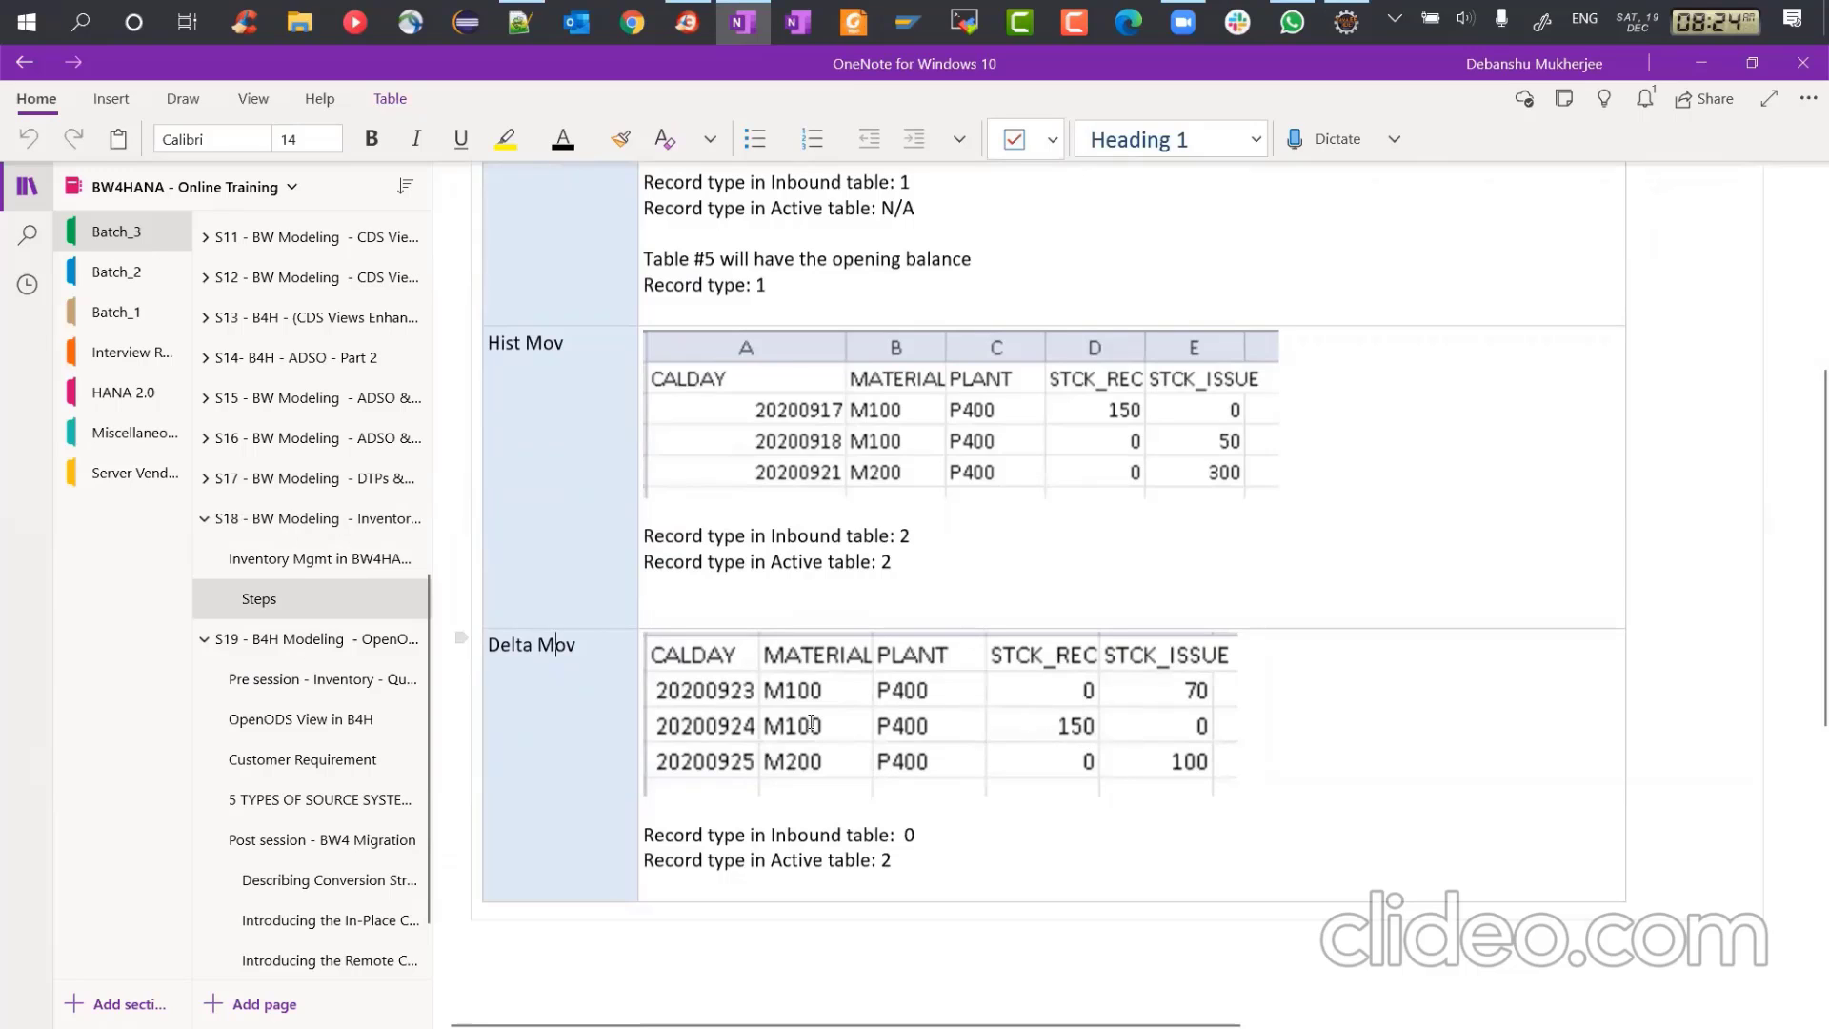
{"action": "scroll", "coordinate": [1035, 677], "scroll_direction": "up", "scroll_amount": 2}
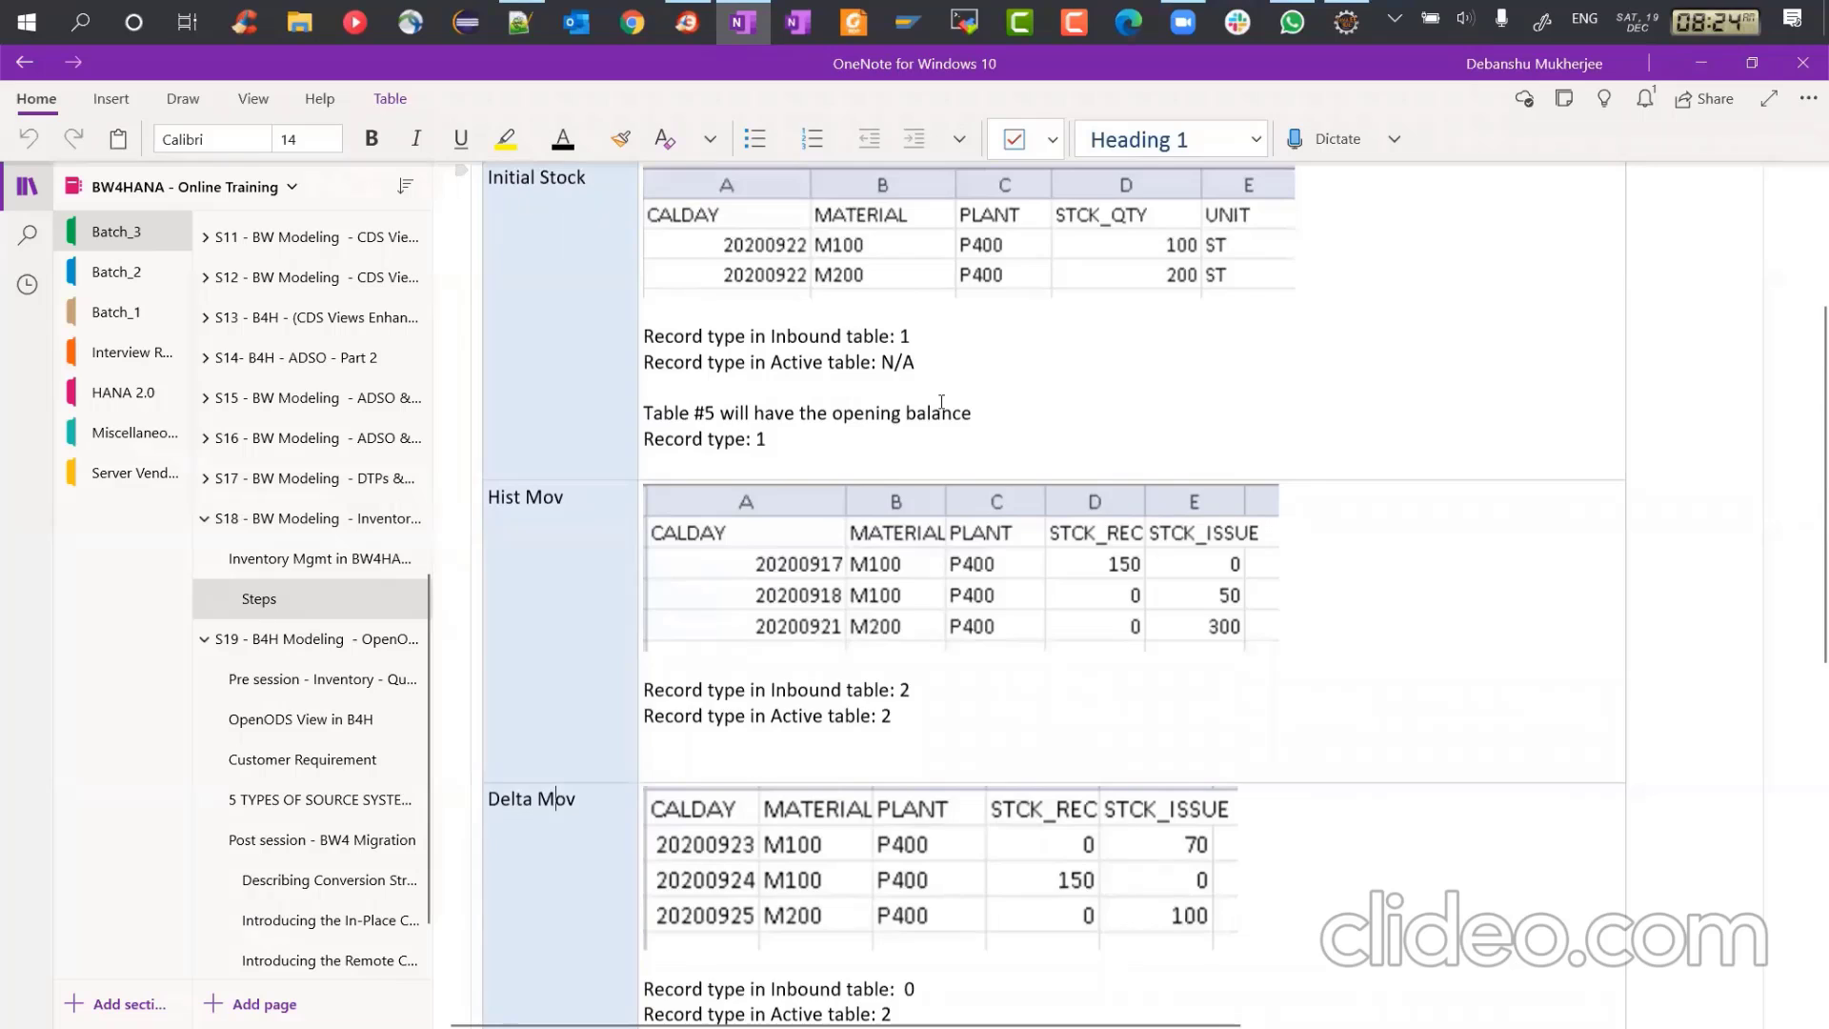
{"action": "scroll", "coordinate": [941, 401], "scroll_direction": "up", "scroll_amount": 2}
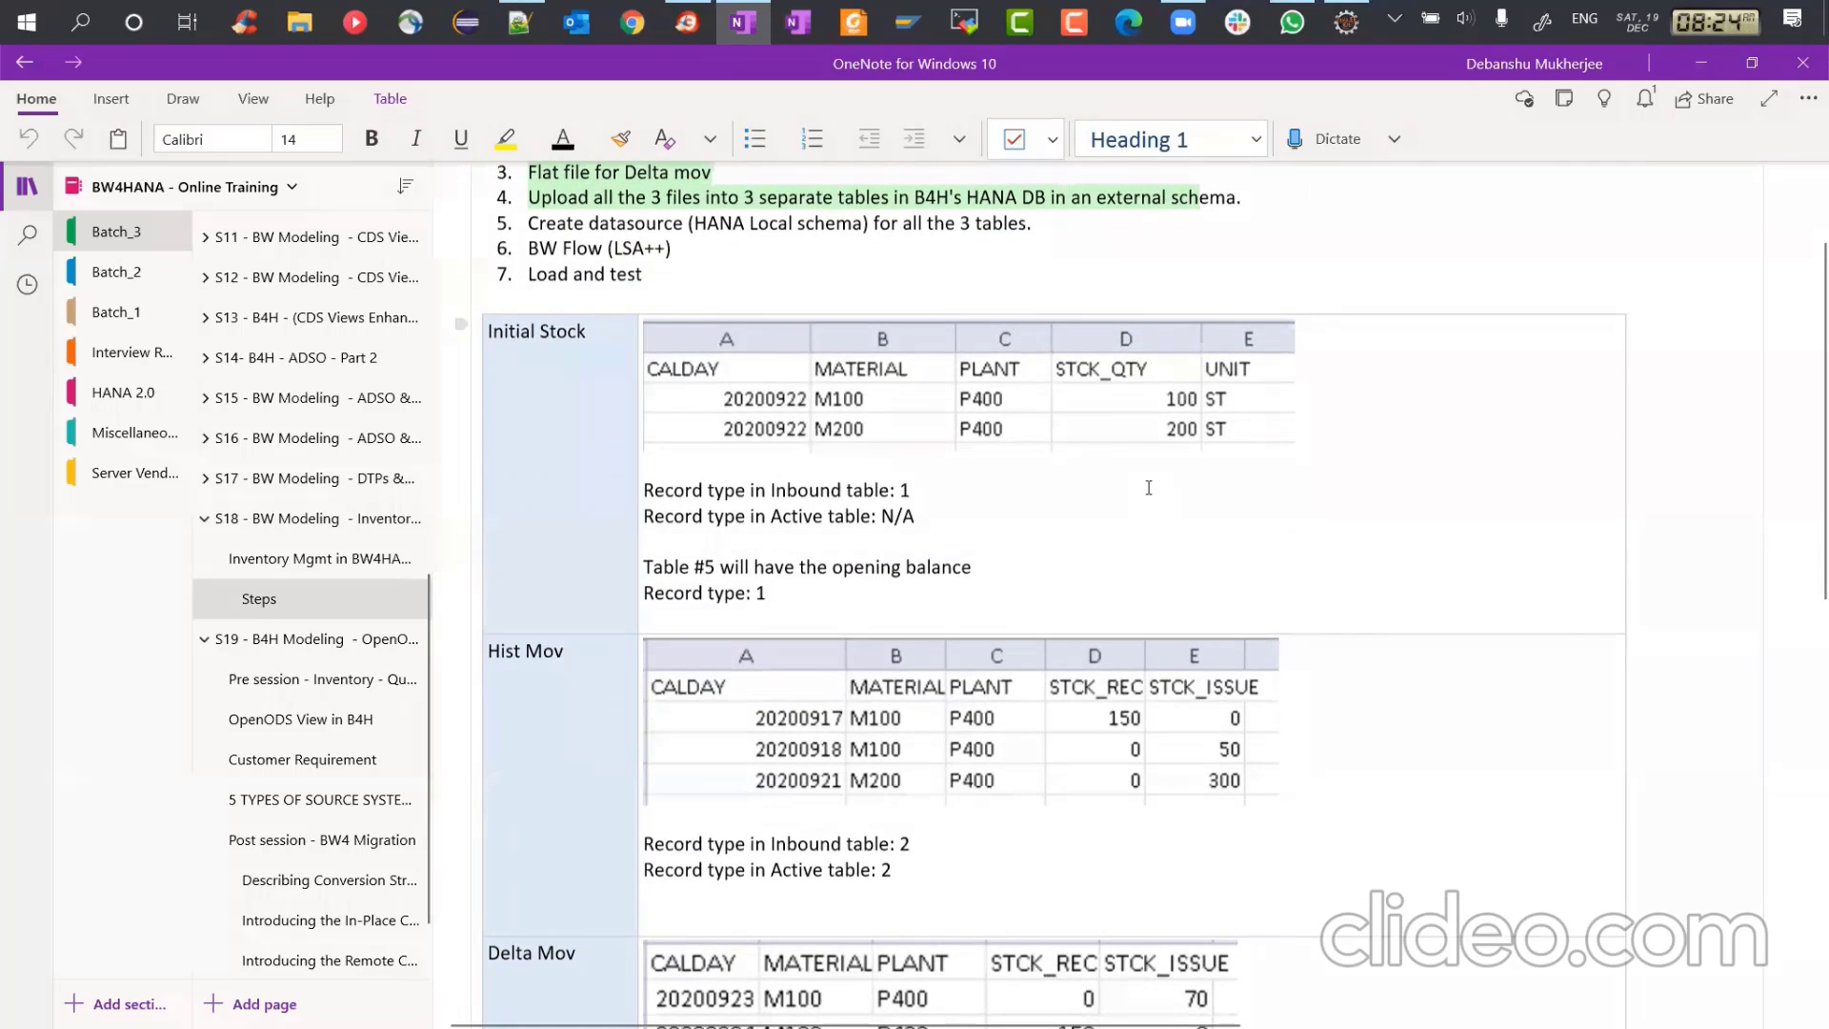
{"action": "scroll", "coordinate": [916, 745], "scroll_direction": "down", "scroll_amount": 2}
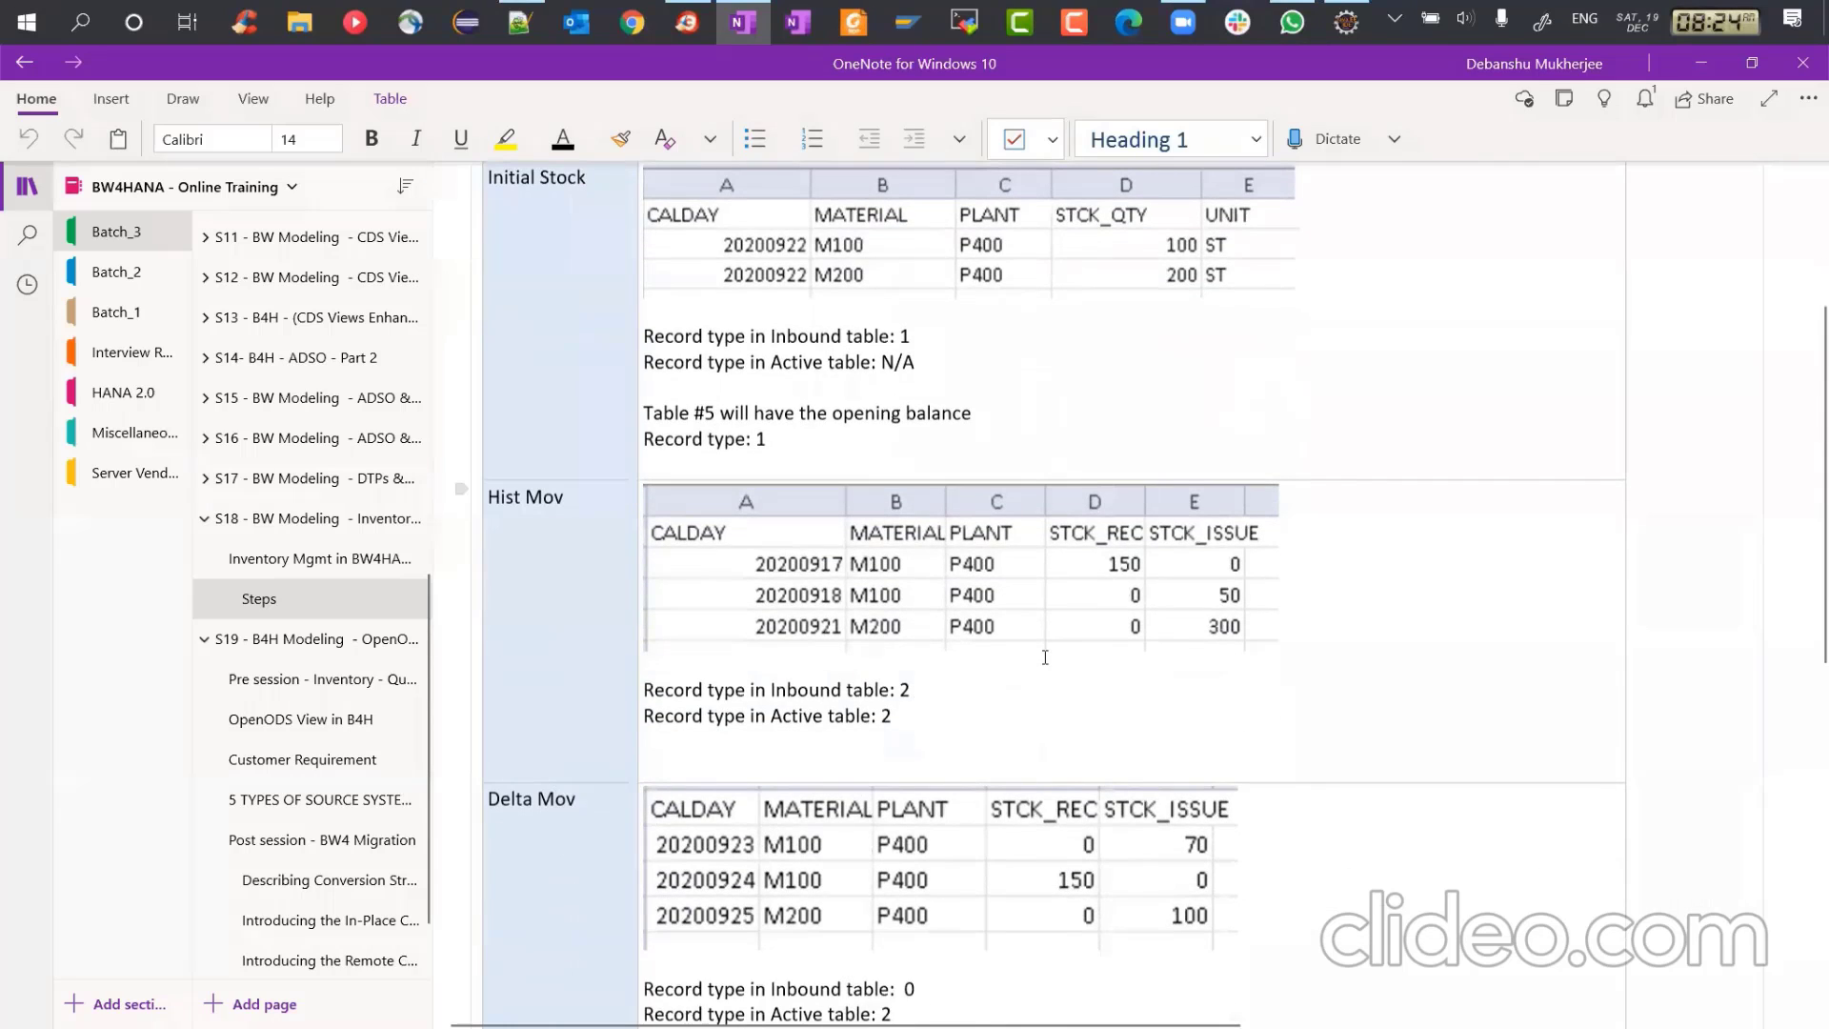
Step: Switch back to Eclipse, open the Reporting Preview of query ZQ_ZD_INVBT3_001 and widen the preview area
{"action": "key", "text": "alt+Tab"}
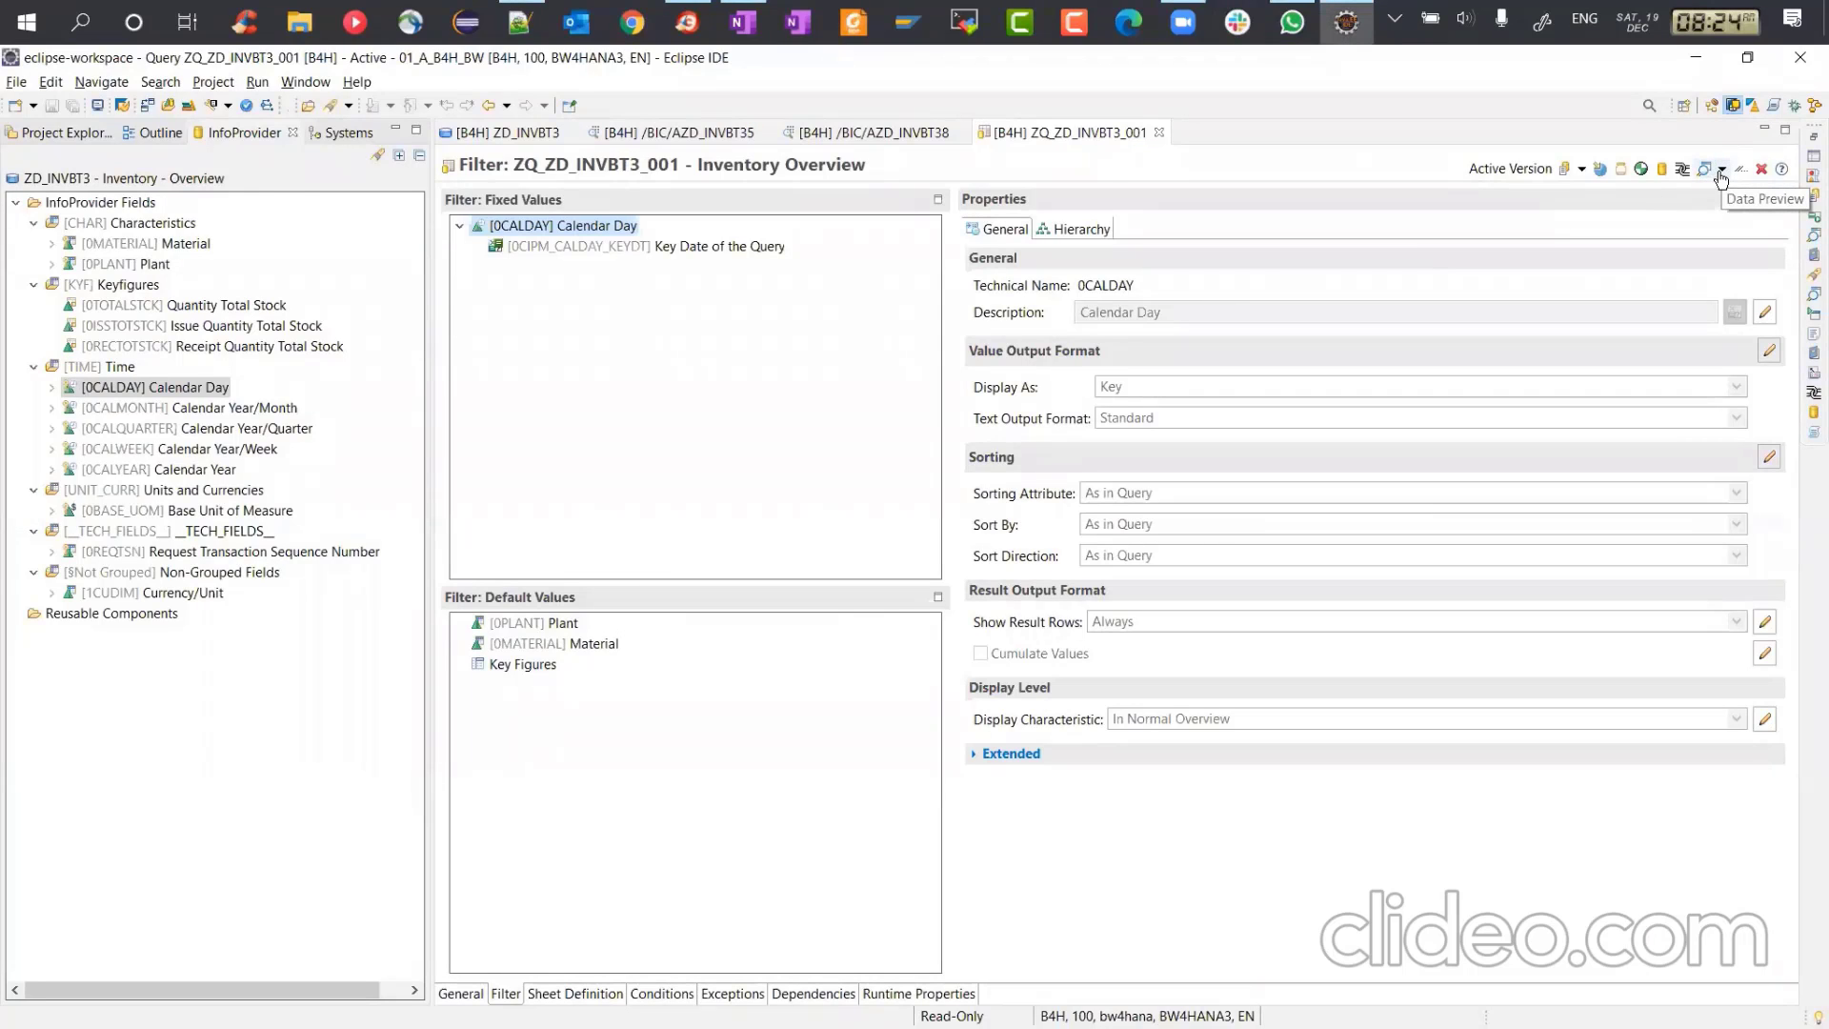
{"action": "left_click", "coordinate": [1722, 171]}
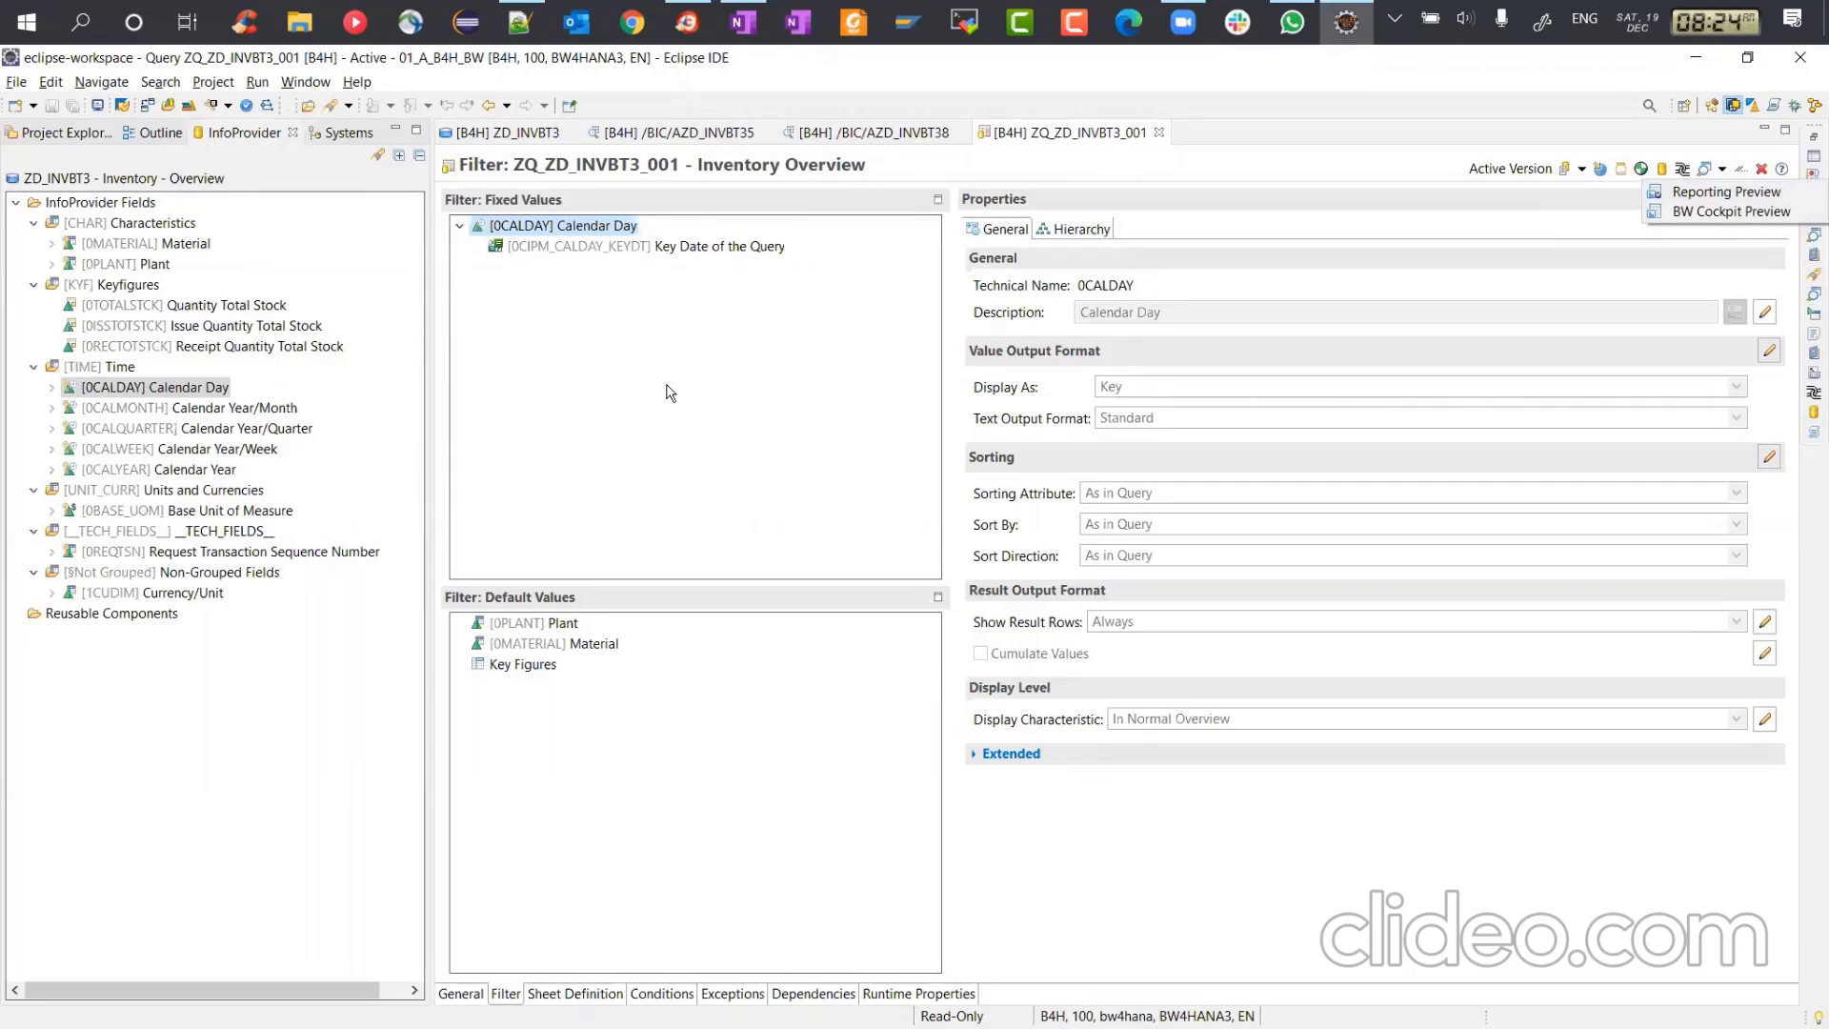
{"action": "left_click", "coordinate": [1726, 192]}
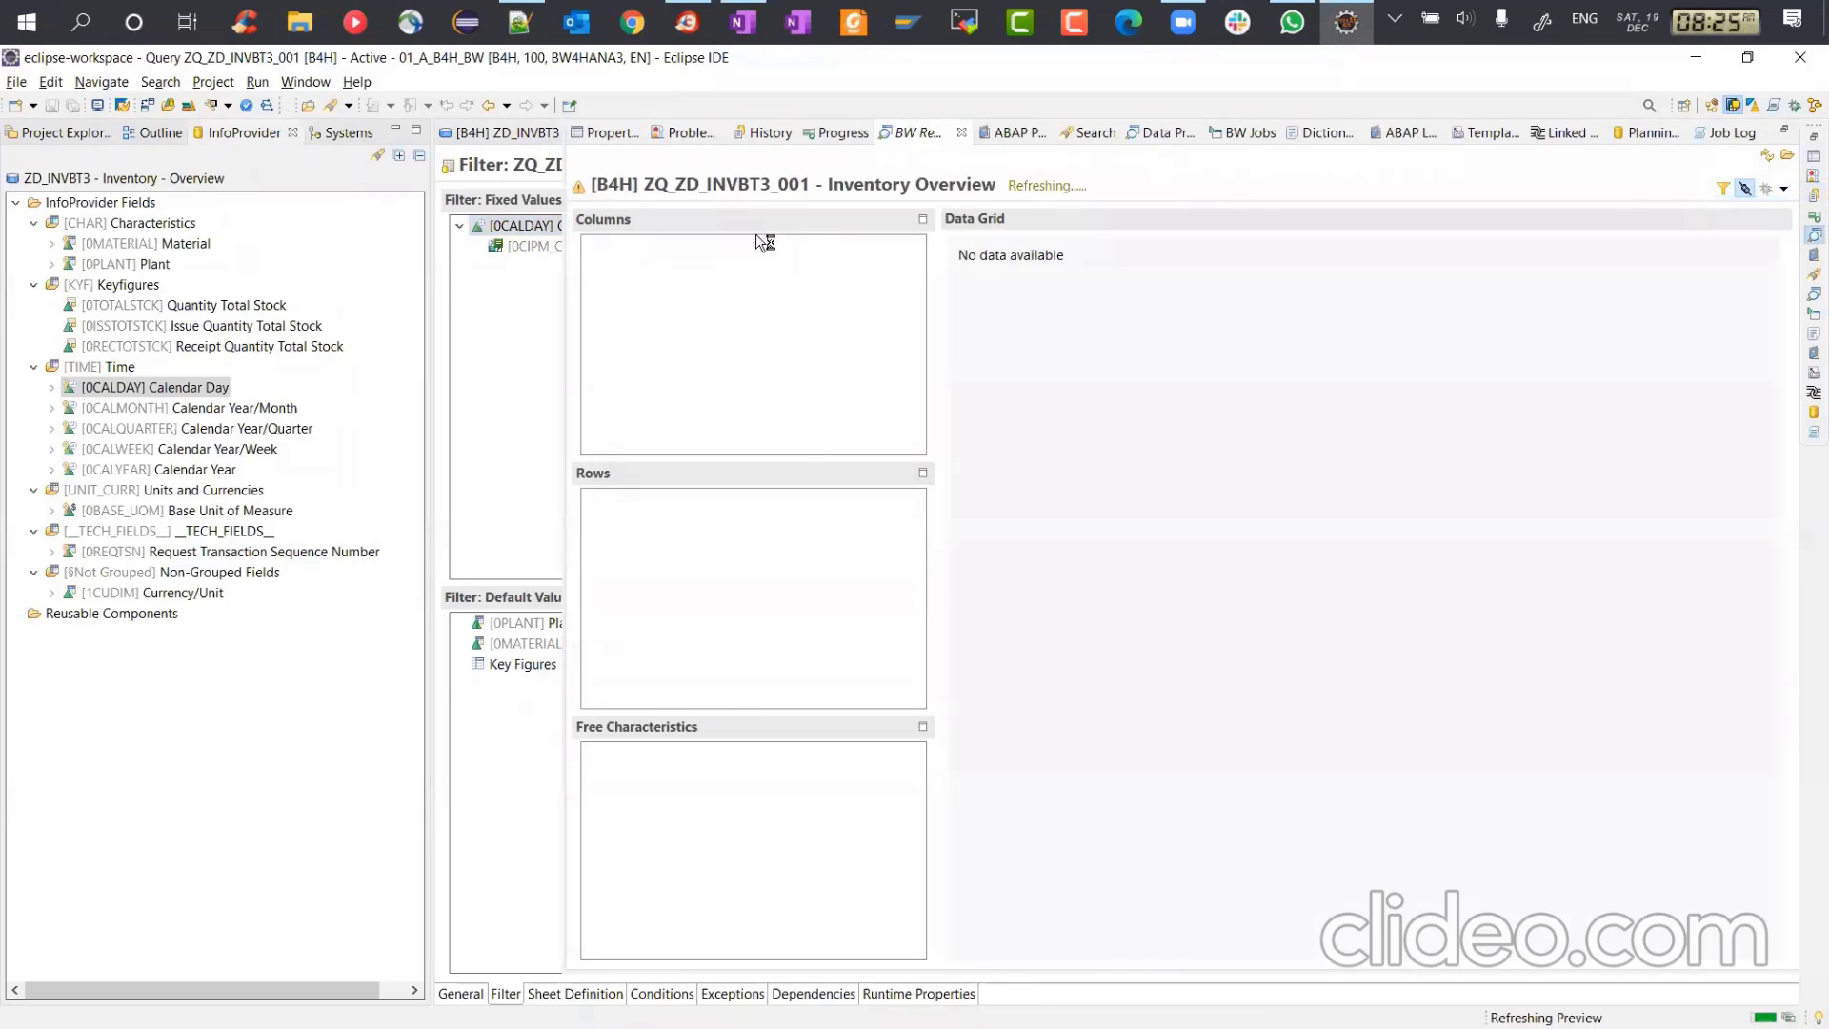
{"action": "left_click_drag", "start_coordinate": [564, 278], "coordinate": [512, 292]}
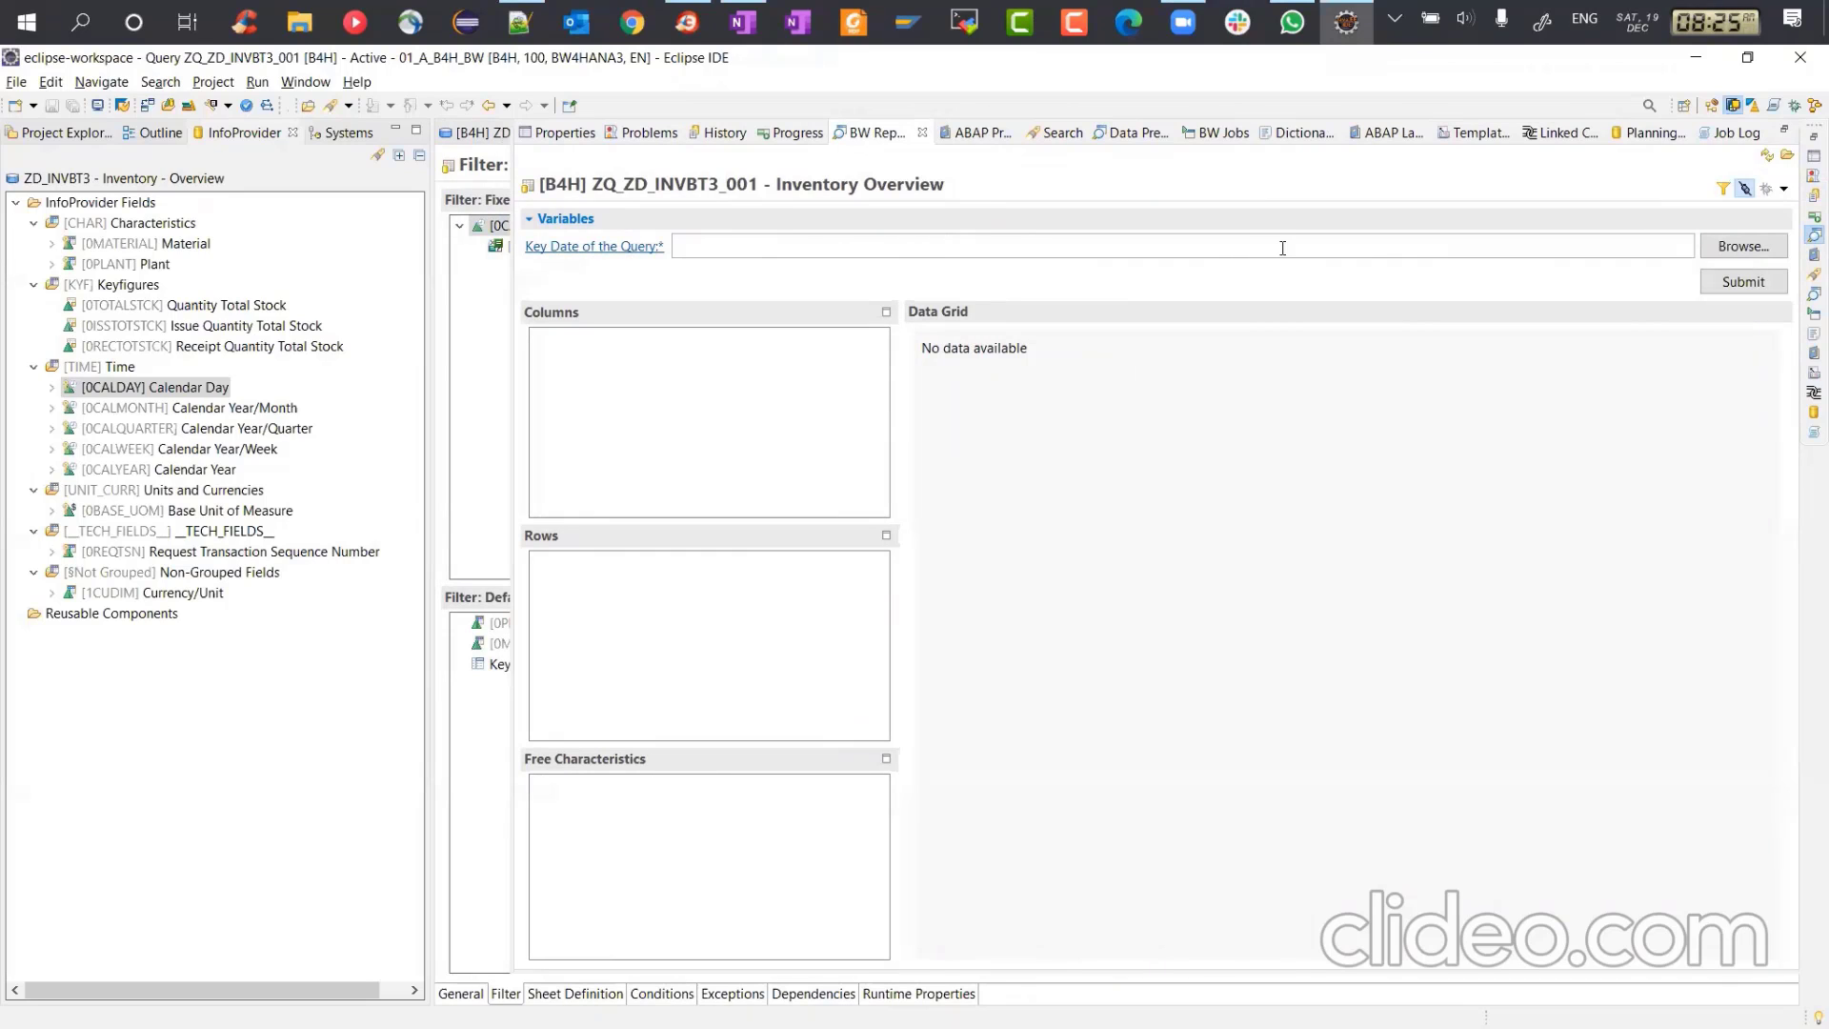
Step: Fill in Key Date of the Query from its value list and edit the date to 22.09.2020
{"action": "left_click", "coordinate": [1743, 246]}
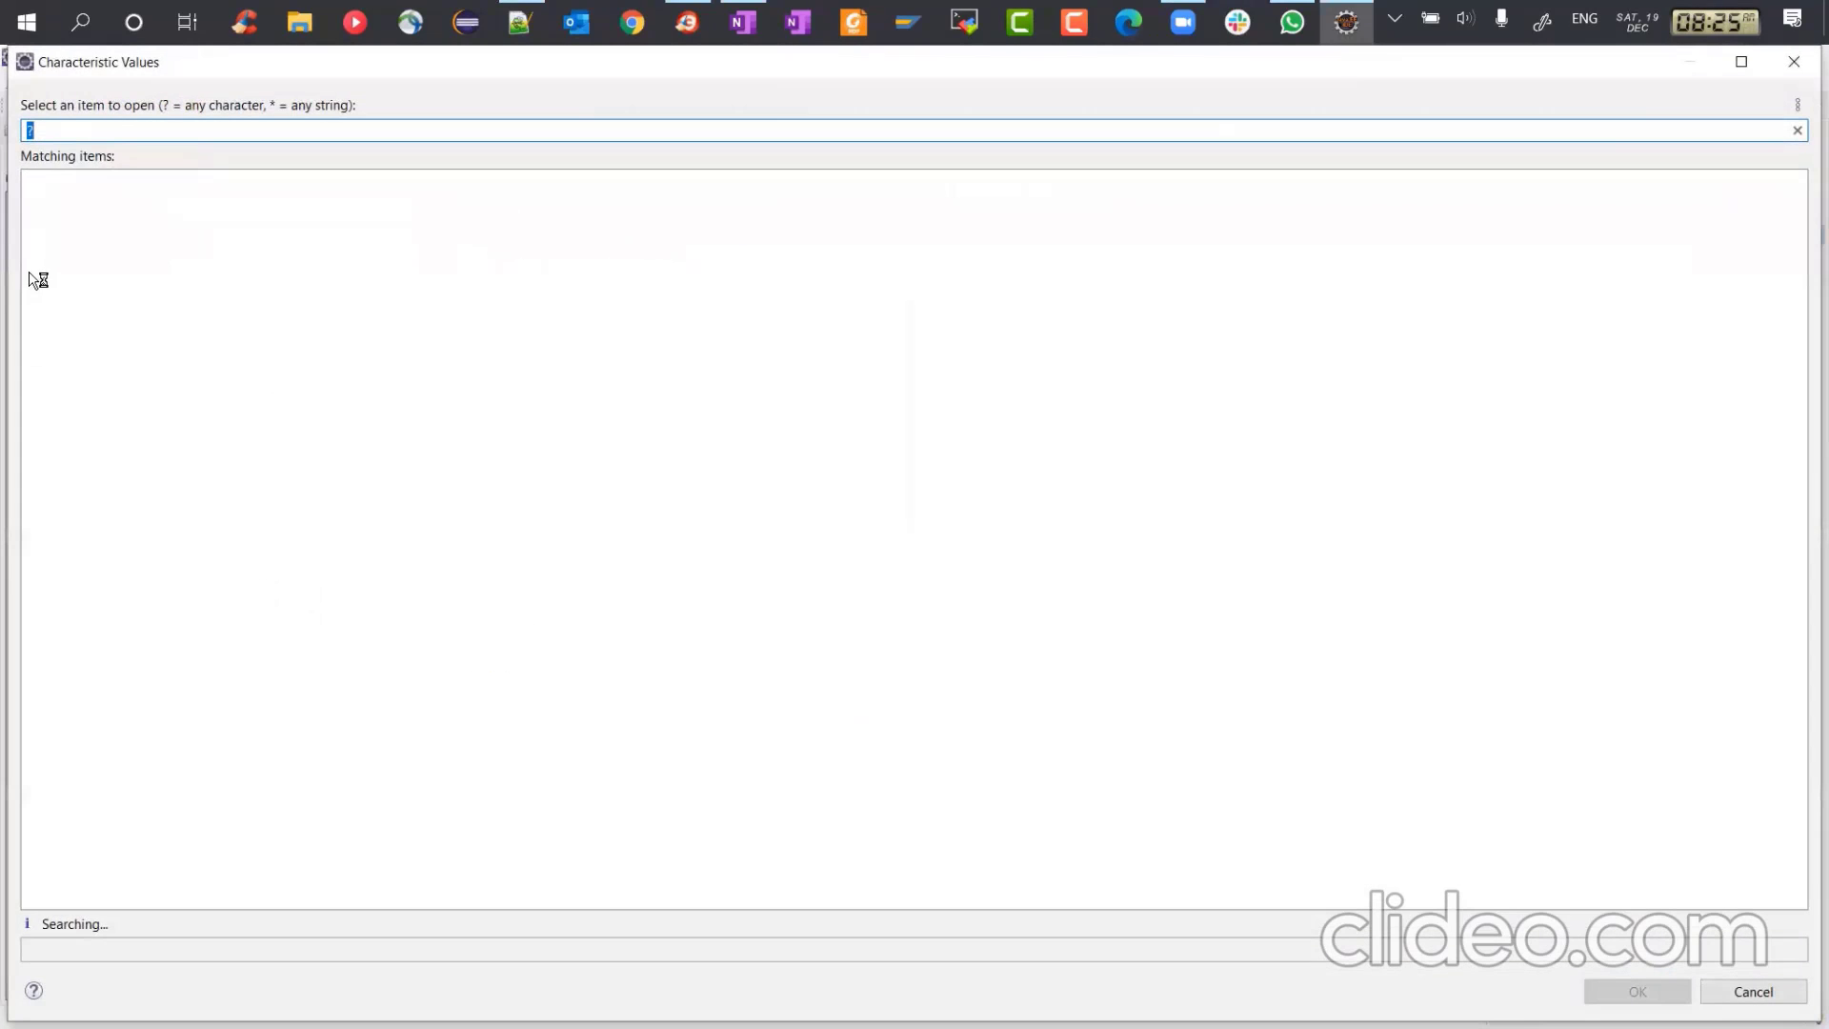
{"action": "double_click", "coordinate": [133, 374]}
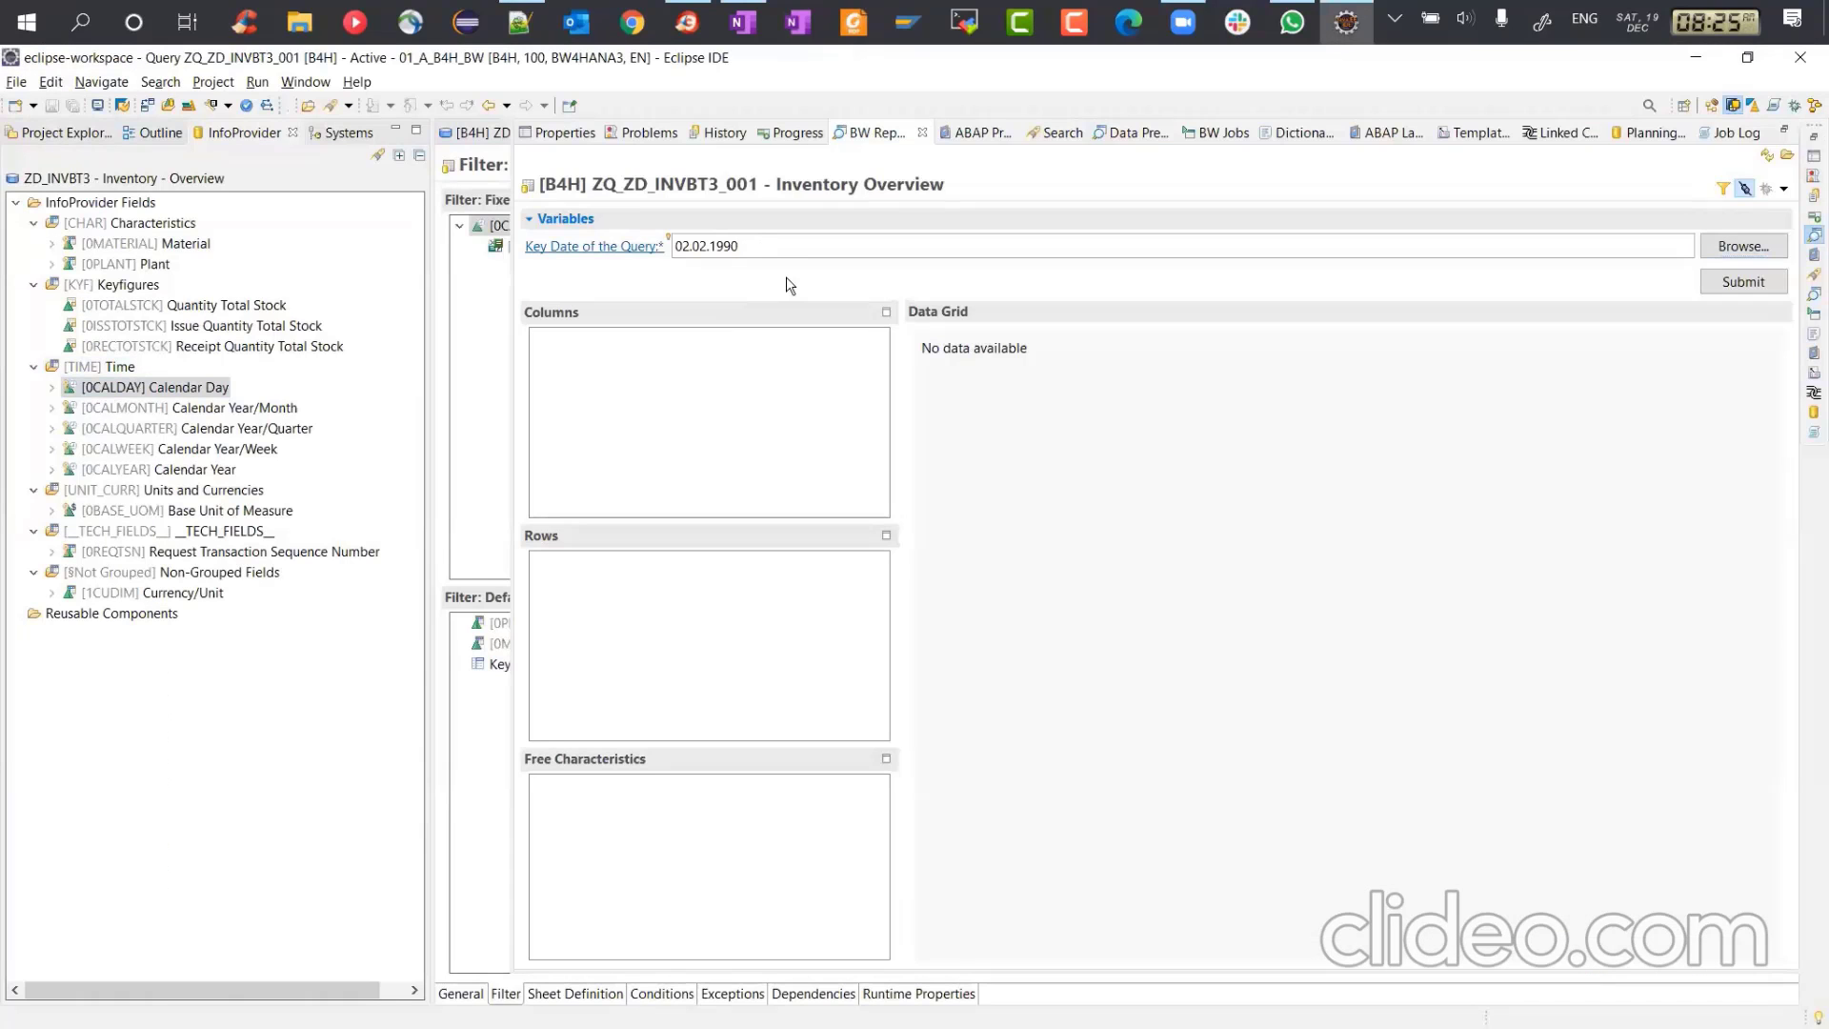
{"action": "key", "text": "Left"}
{"action": "key", "text": "Left"}
{"action": "key", "text": "Left"}
{"action": "key", "text": "Left"}
{"action": "key", "text": "Left"}
{"action": "key", "text": "Left"}
{"action": "key", "text": "BackSpace"}
{"action": "type", "text": "2"}
{"action": "key", "text": "BackSpace"}
{"action": "type", "text": "9"}
{"action": "key", "text": "End"}
{"action": "key", "text": "BackSpace"}
{"action": "key", "text": "BackSpace"}
{"action": "key", "text": "BackSpace"}
{"action": "key", "text": "BackSpace"}
{"action": "type", "text": "2020"}
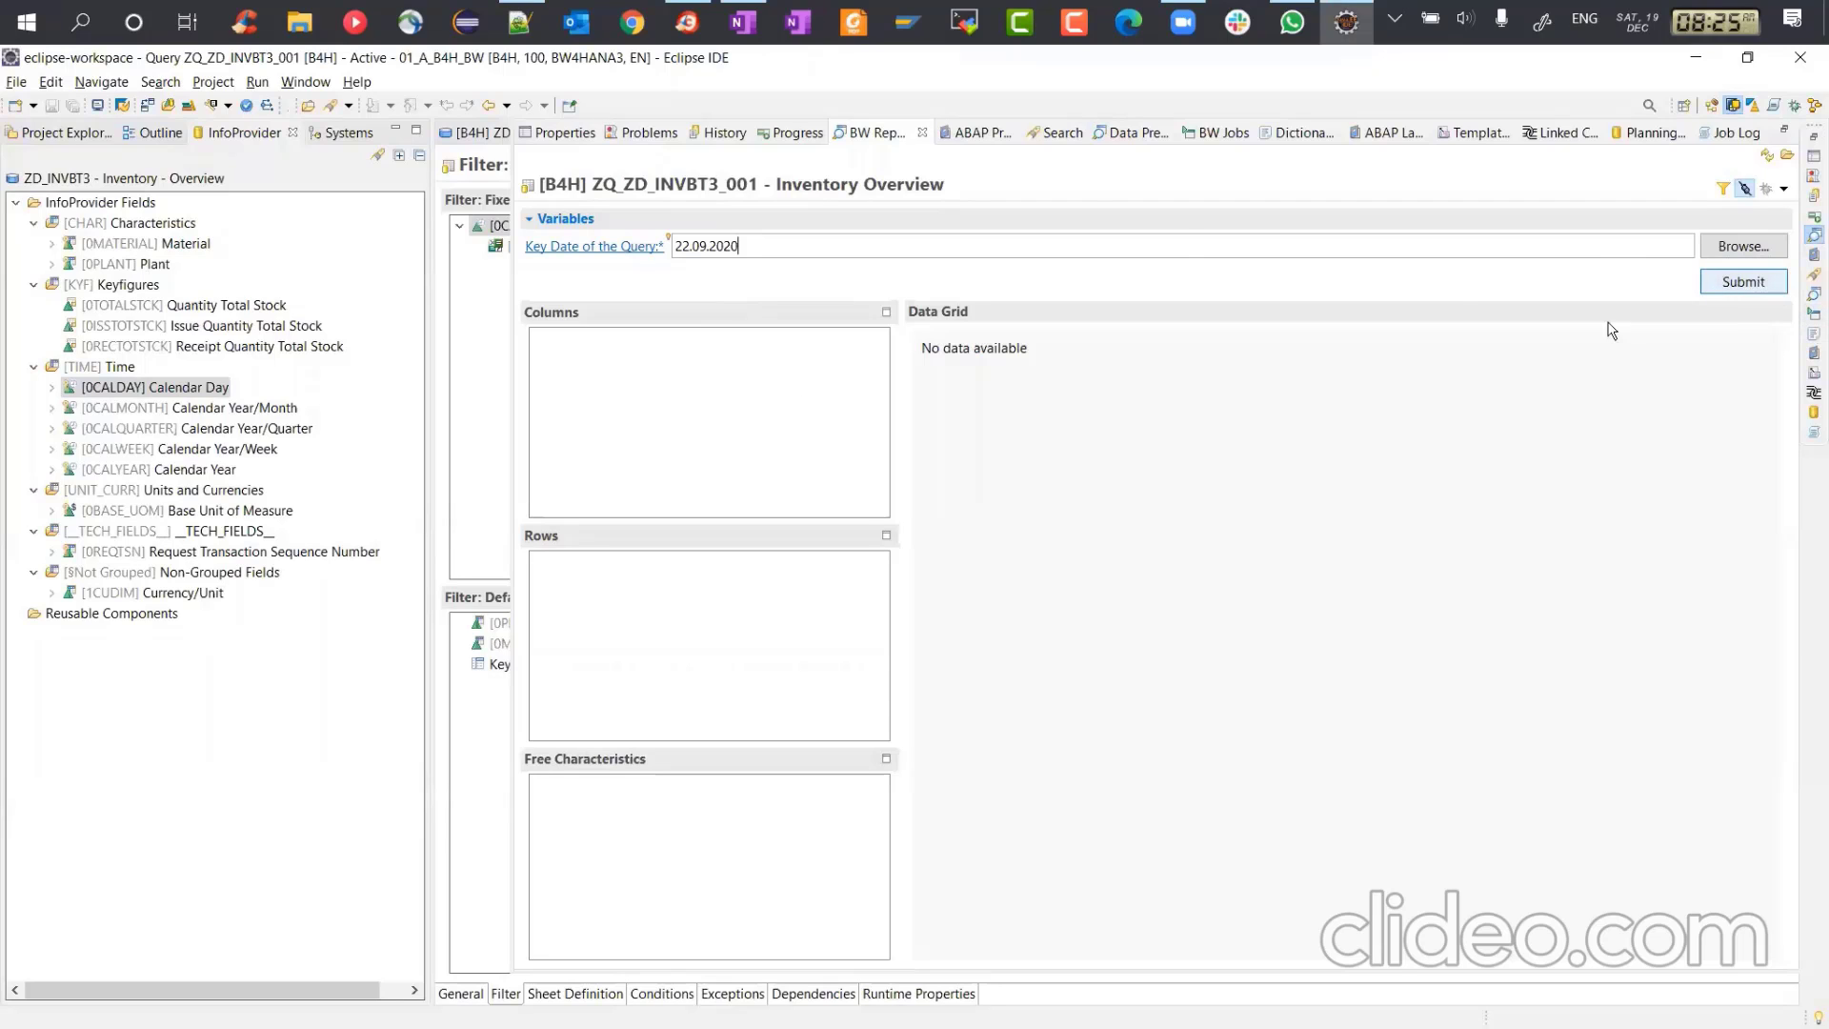
Step: Check the Initial Stock table in the OneNote notes, return to Eclipse and submit the preview for the entered key date
{"action": "key", "text": "alt+Tab"}
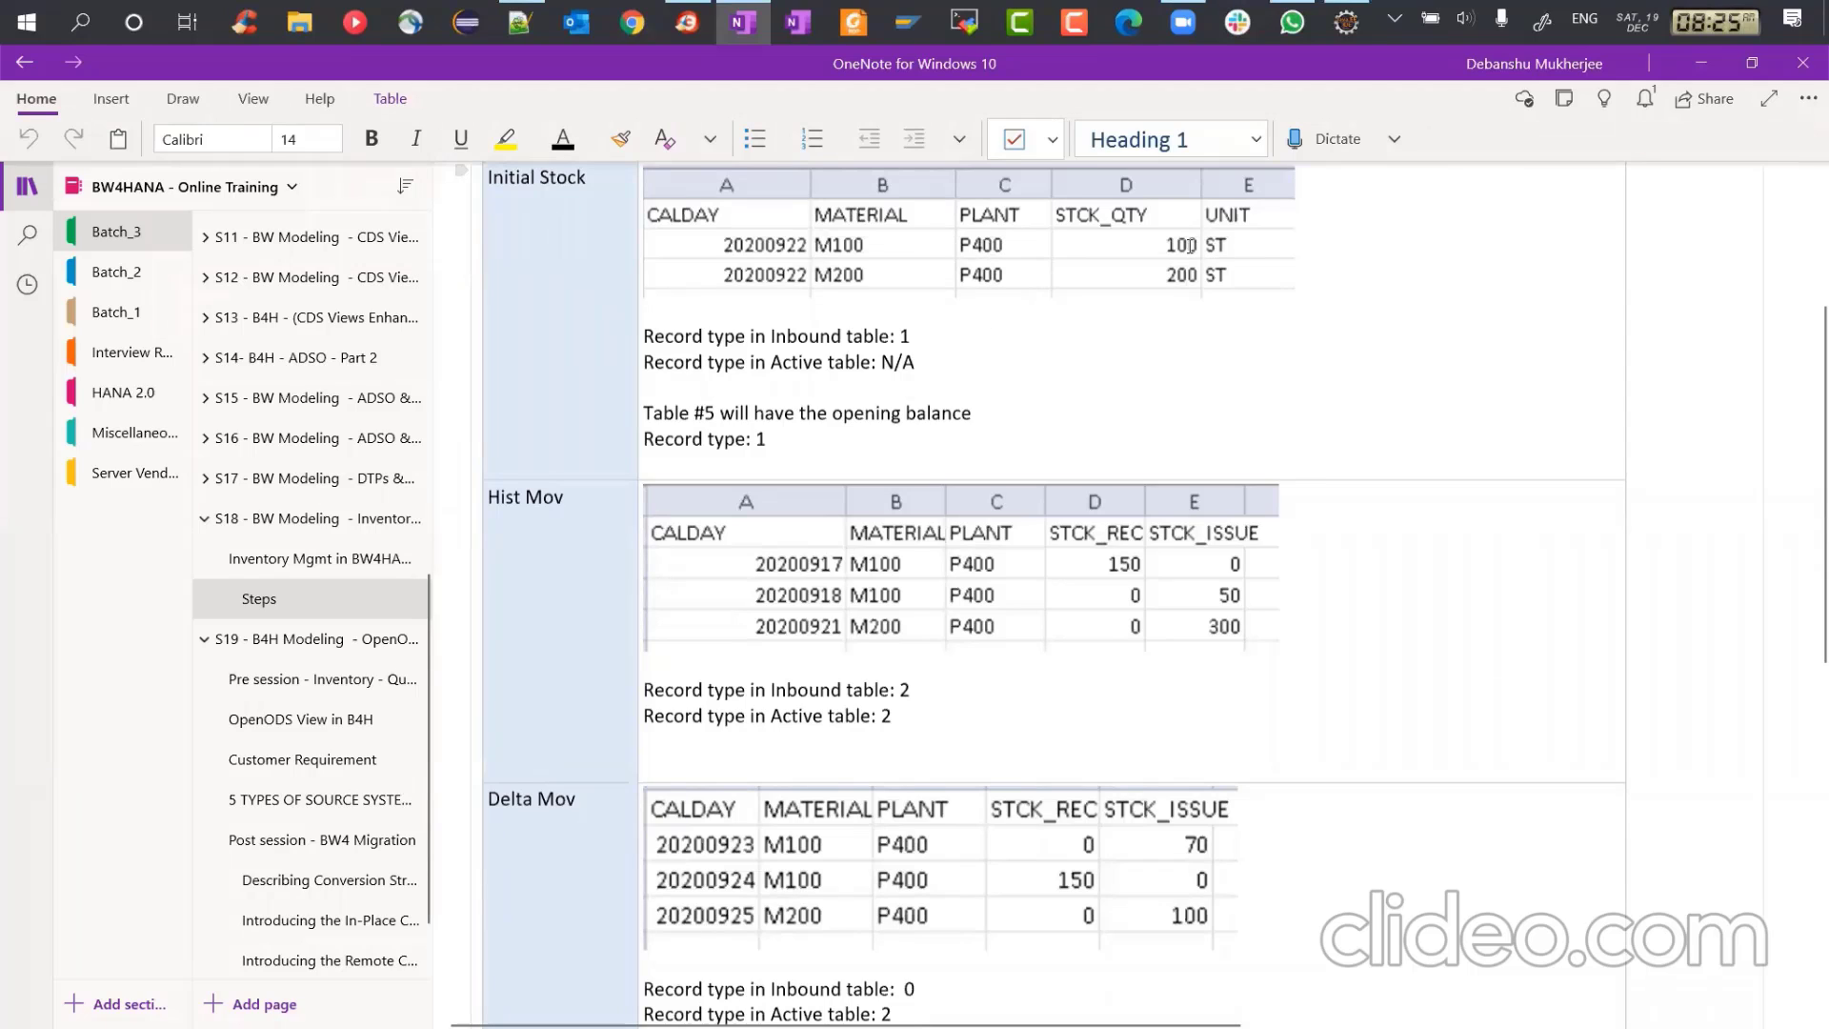
{"action": "key", "text": "alt+Tab"}
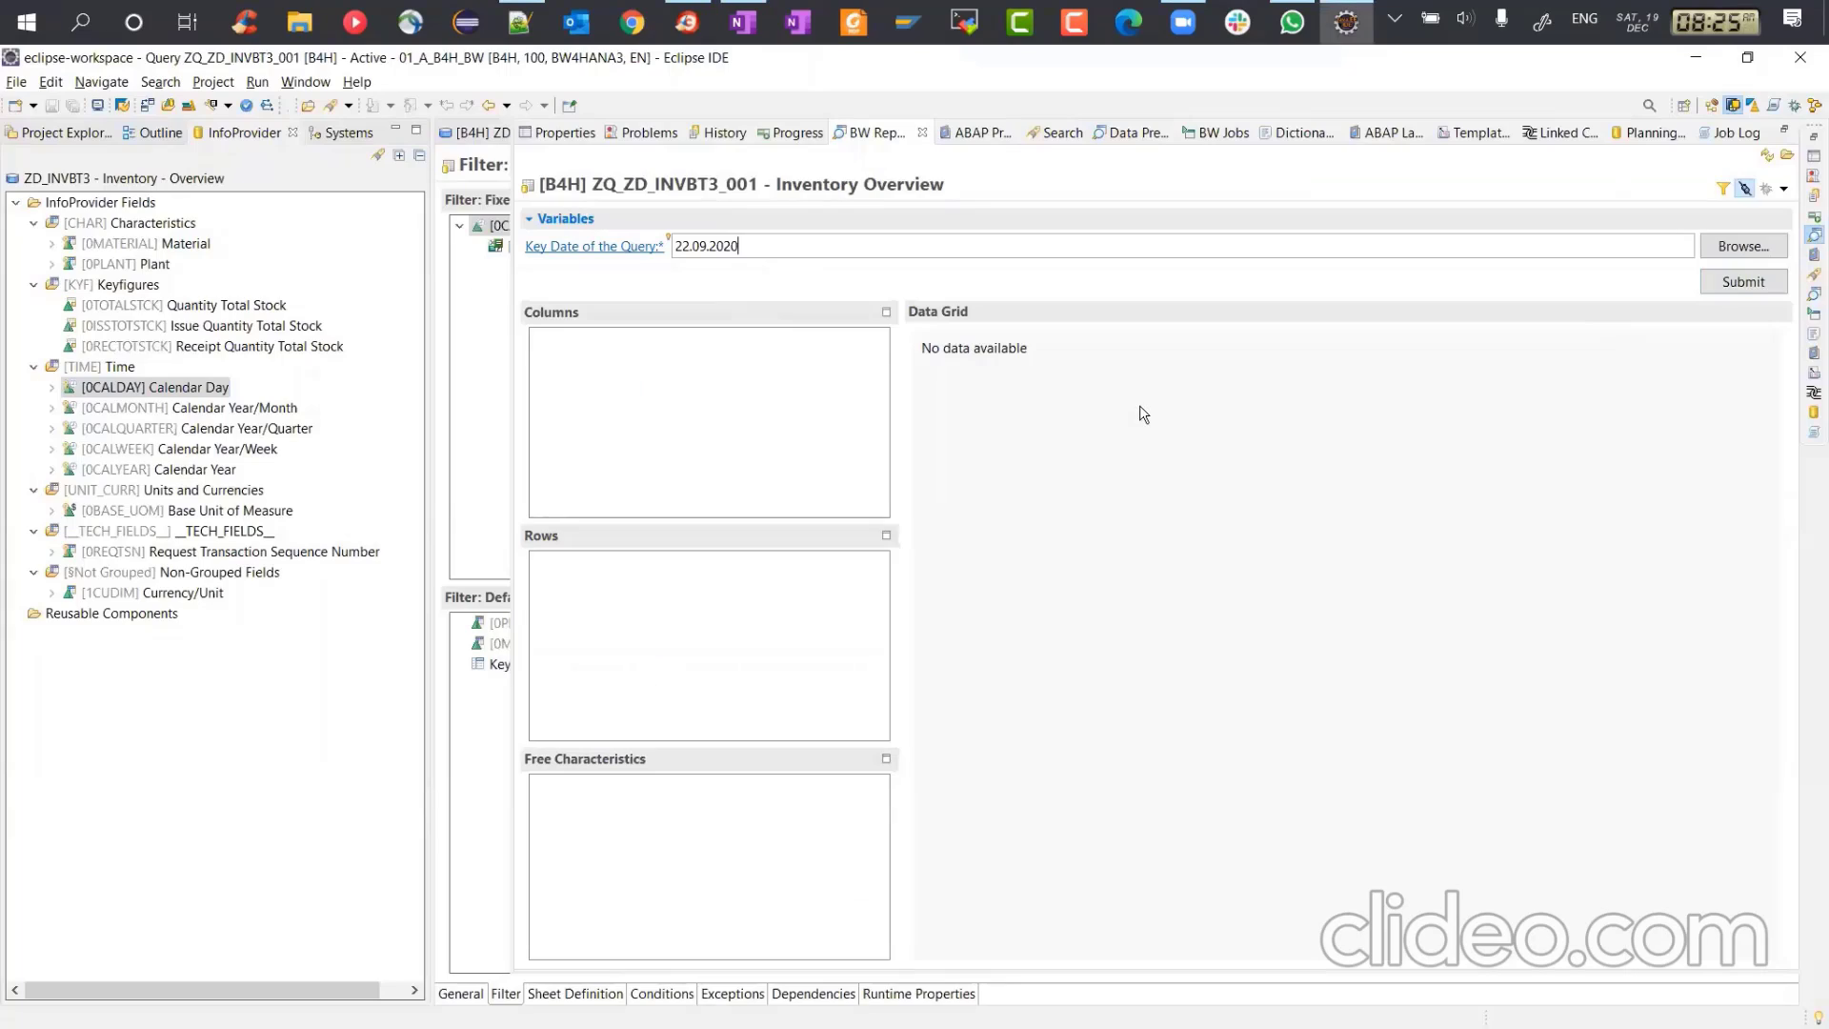
{"action": "left_click", "coordinate": [1757, 285]}
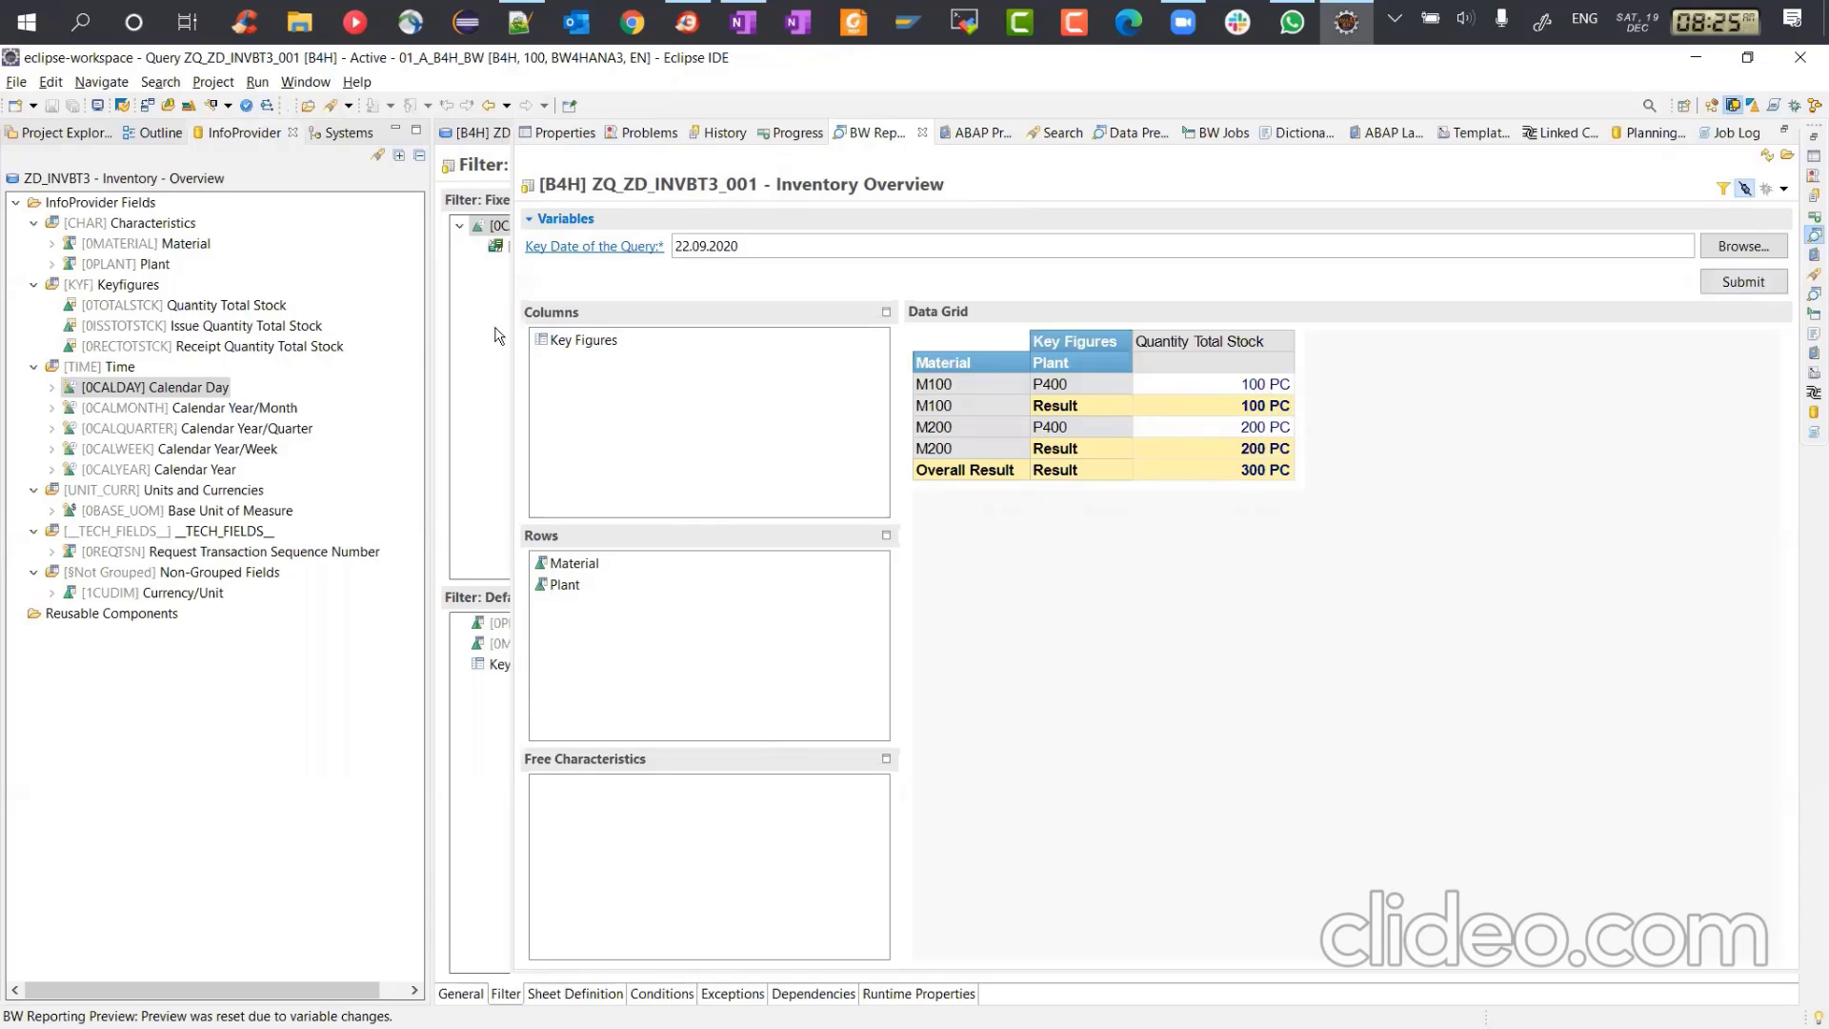
Step: Compare the total stock in the Eclipse query preview with the stock and movement tables in OneNote
{"action": "key", "text": "alt+Tab"}
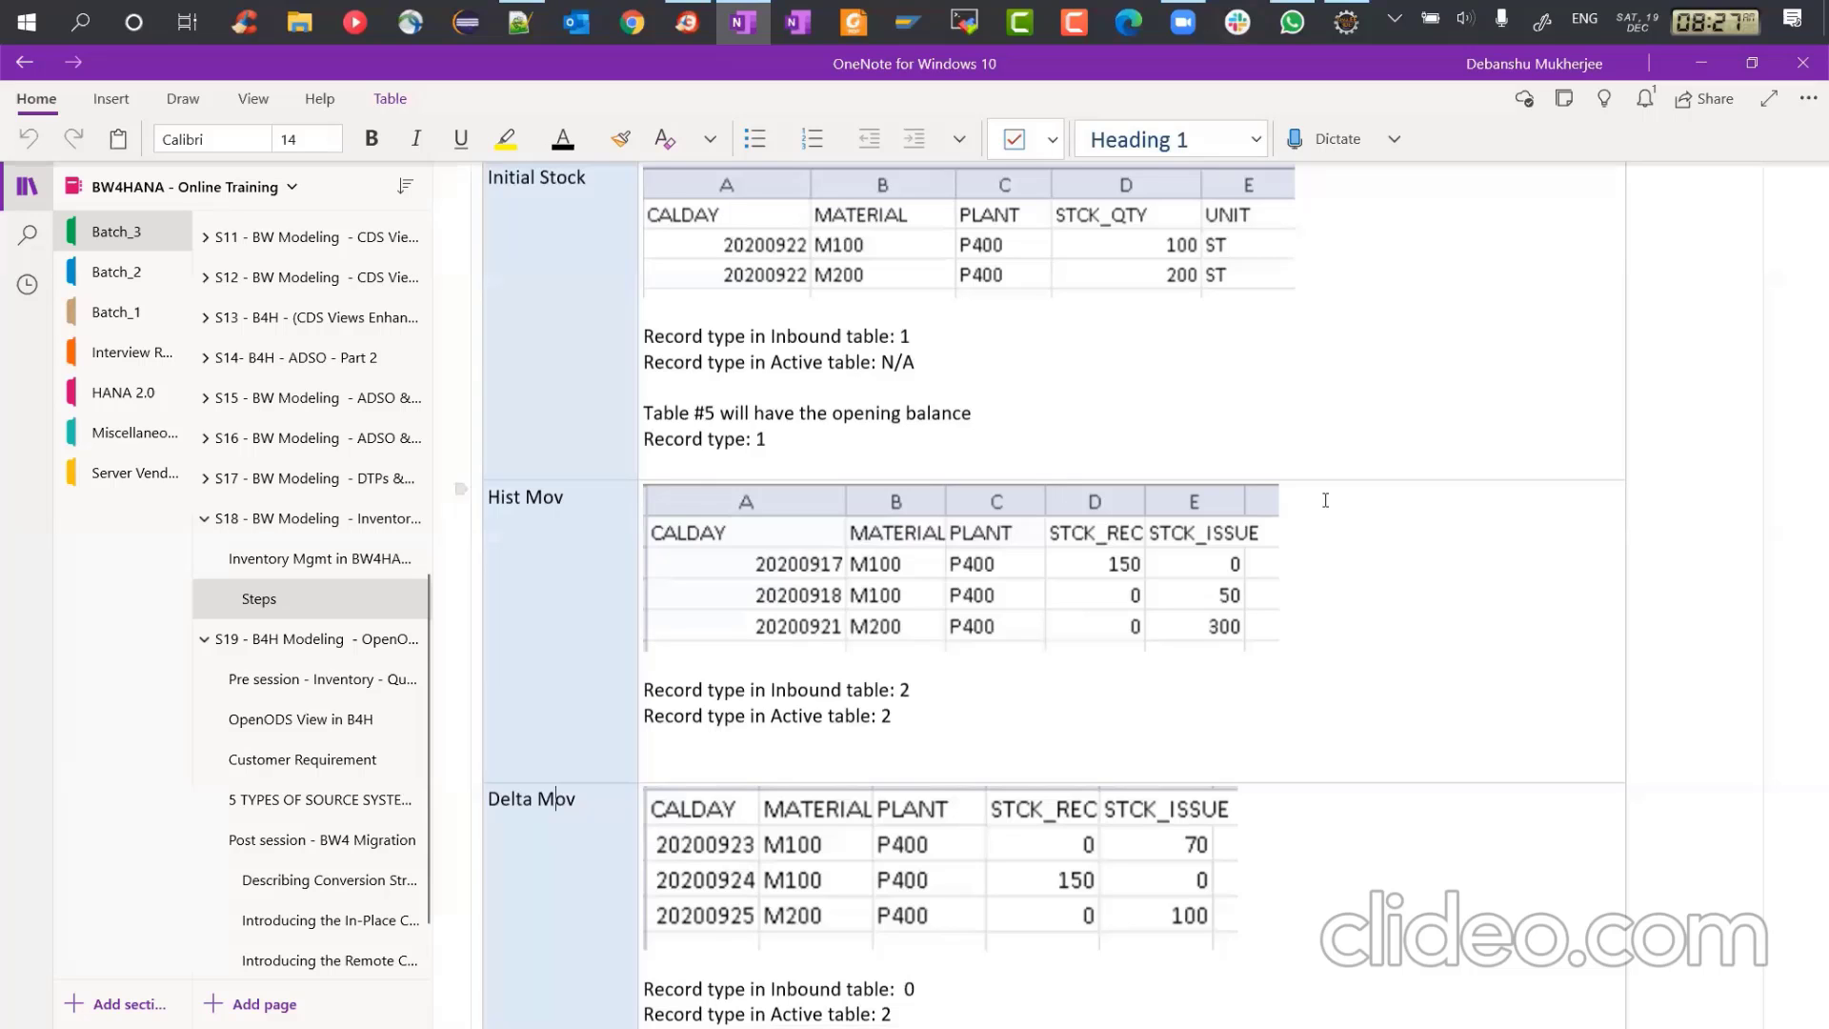
{"action": "key", "text": "alt+Tab"}
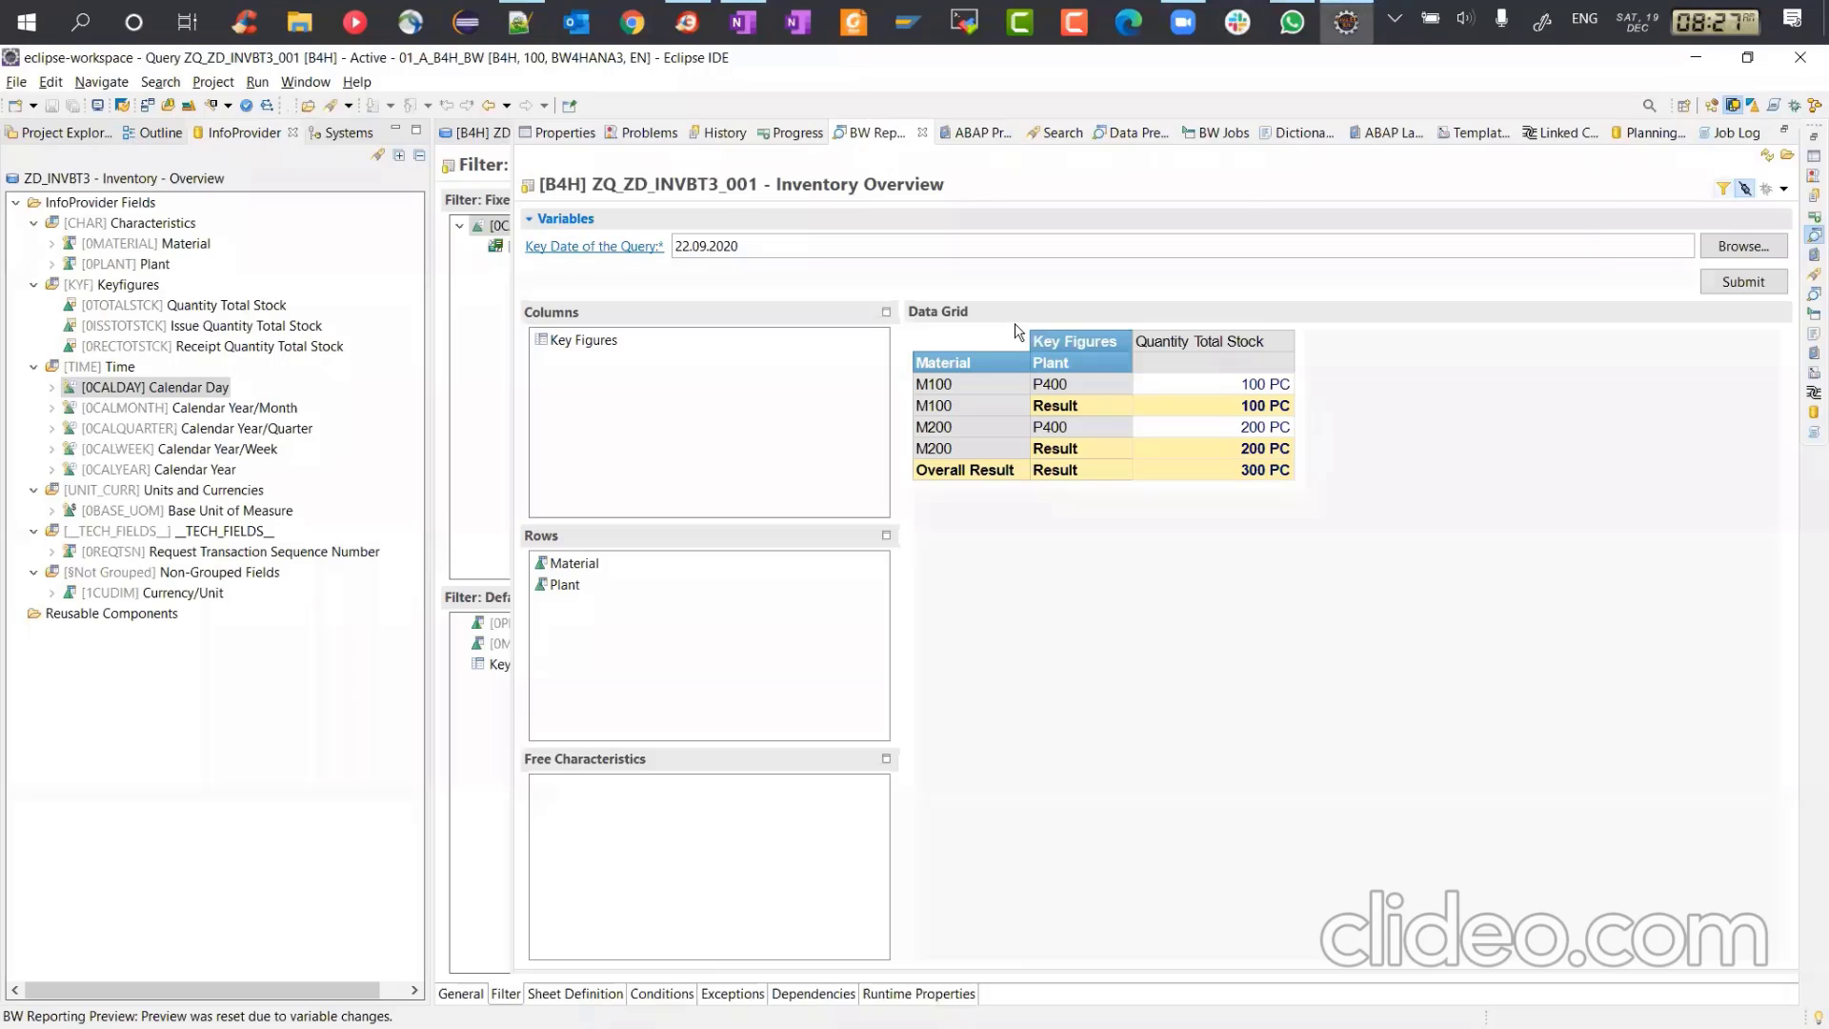
{"action": "key", "text": "alt+Tab"}
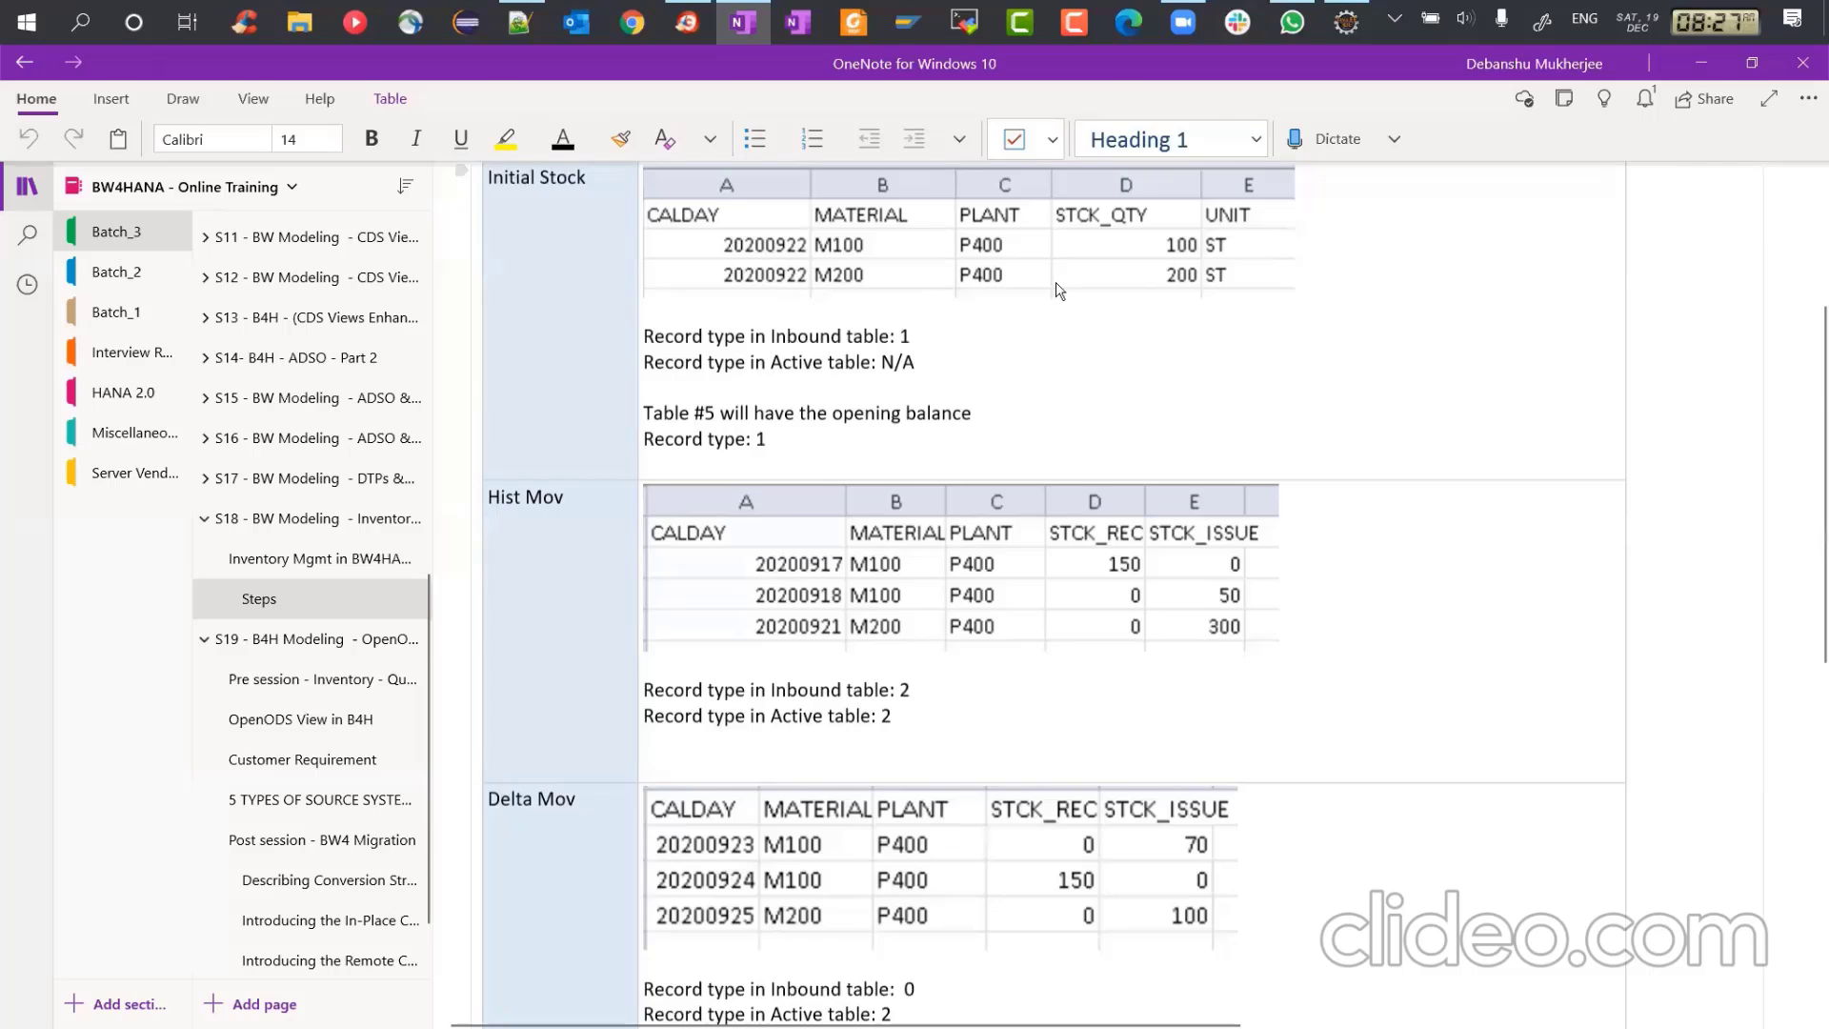
Step: Check the total stock for key date 22.09.2020 in the Eclipse preview against the Initial Stock and Hist Mov tables in OneNote
{"action": "key", "text": "alt+Tab"}
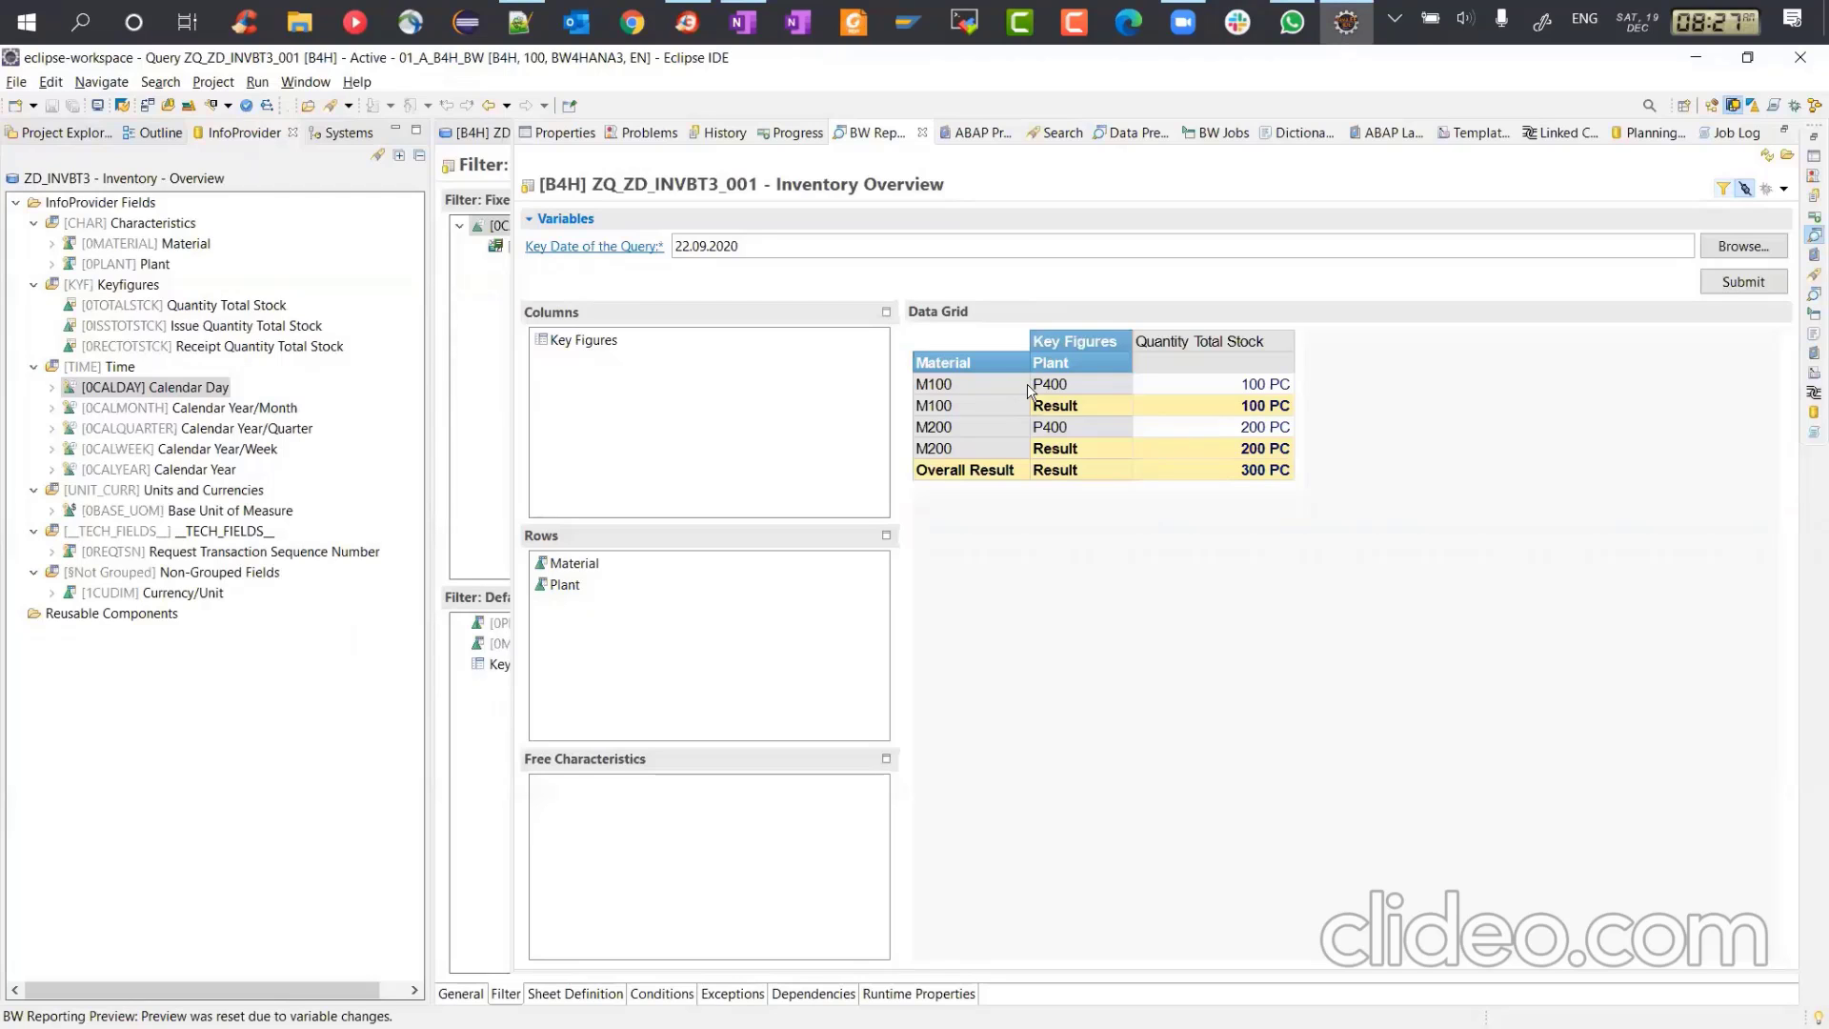
{"action": "key", "text": "alt+Tab"}
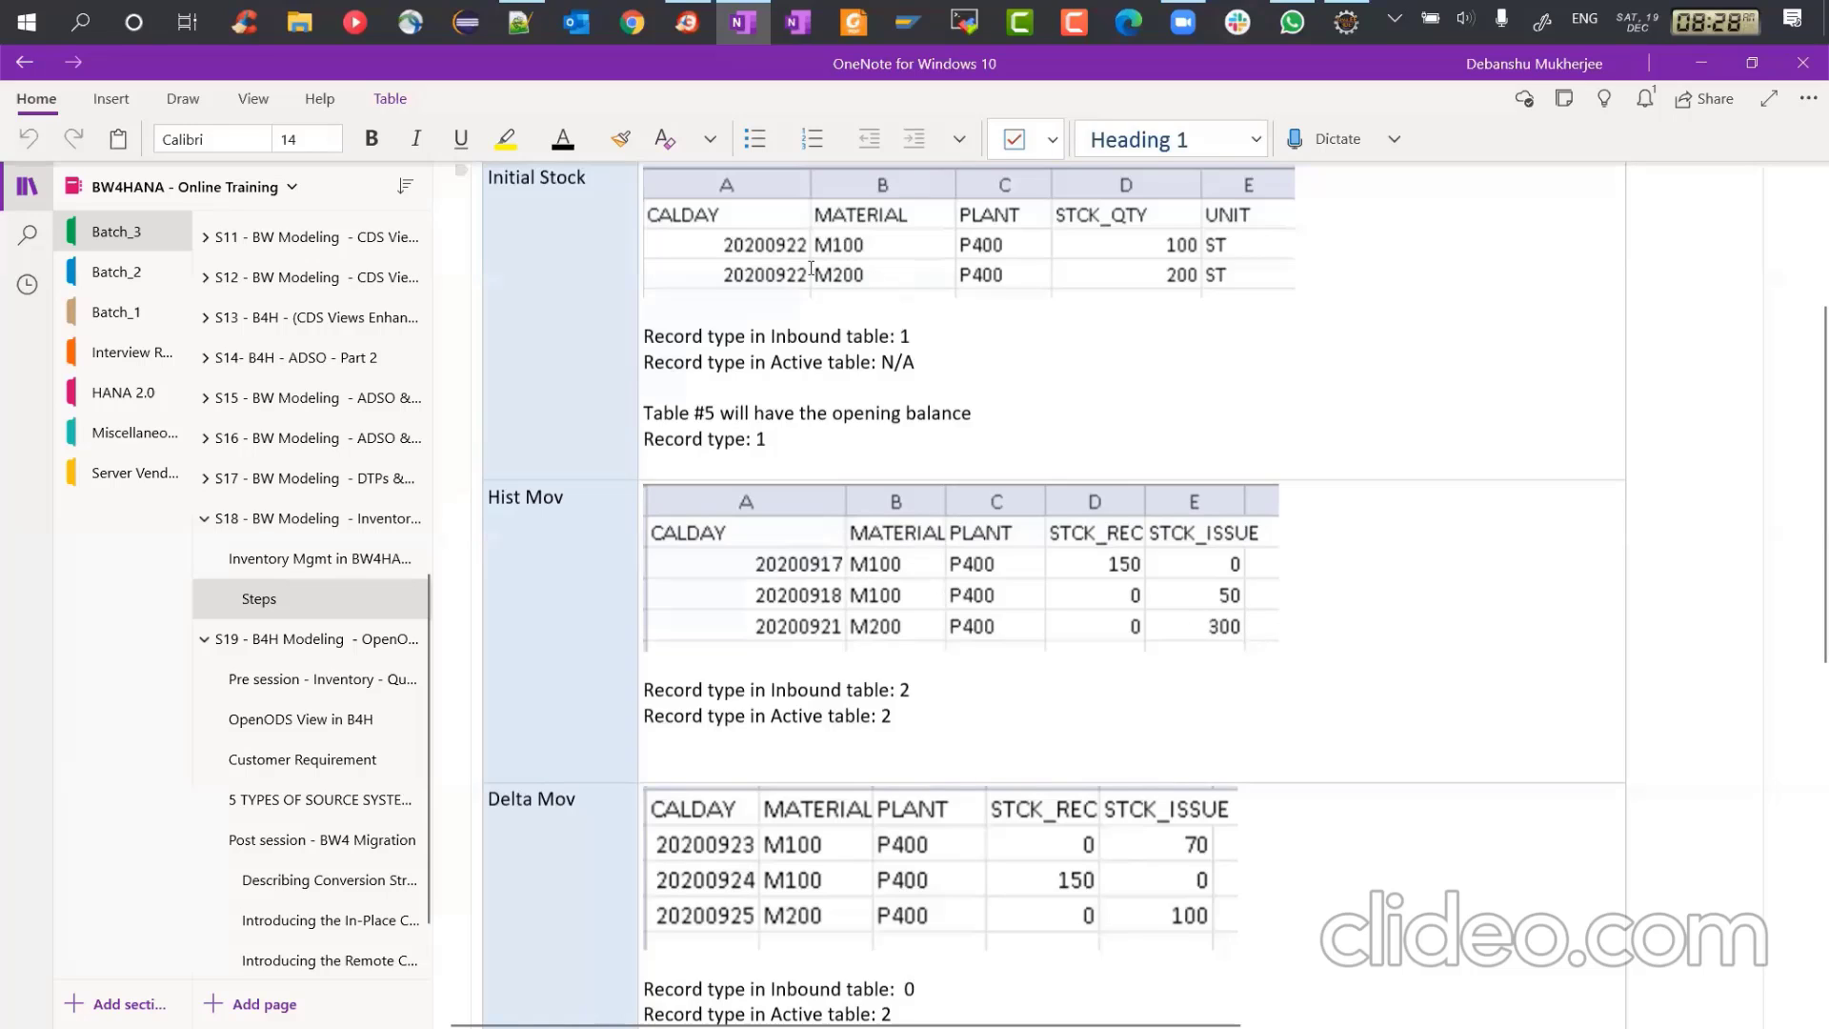
{"action": "key", "text": "alt+Tab"}
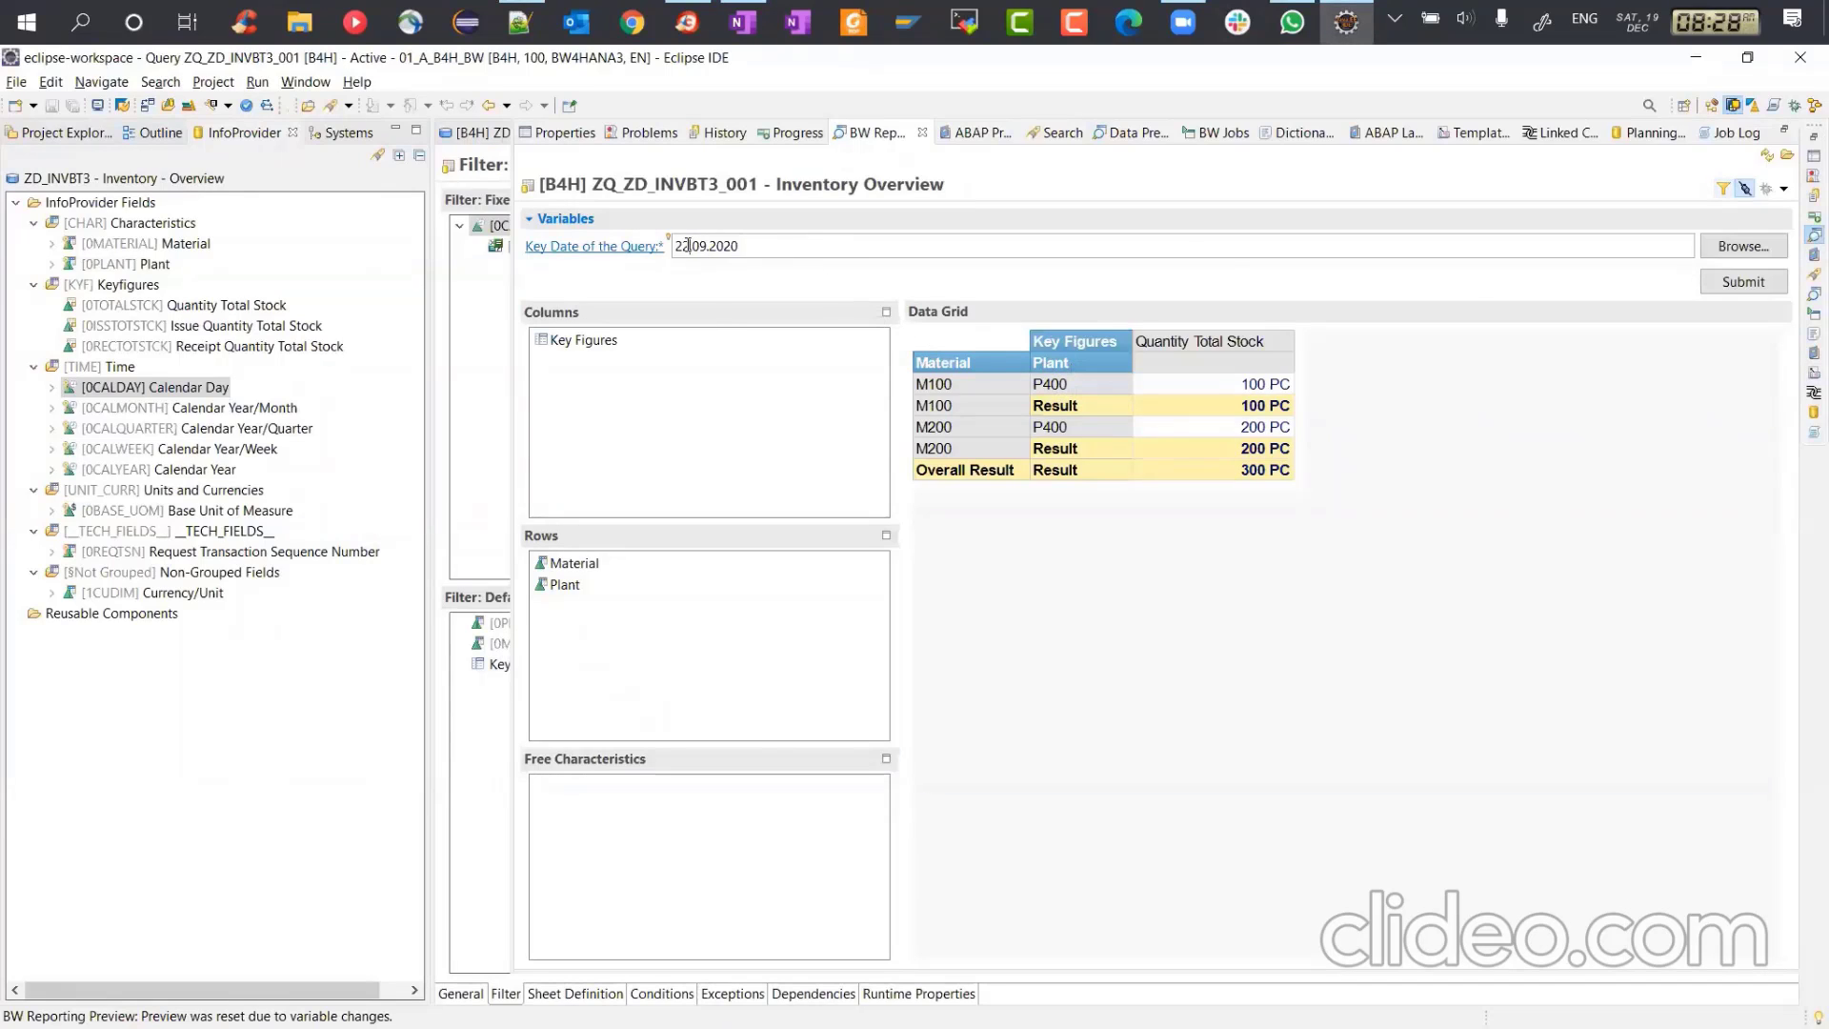
{"action": "key", "text": "alt+Tab"}
{"action": "key", "text": "alt+Tab"}
Step: Set Key Date of the Query to 17.09.2020, check the movement dates in OneNote and submit the preview in Eclipse
{"action": "left_click", "coordinate": [688, 247]}
{"action": "key", "text": "BackSpace"}
{"action": "key", "text": "BackSpace"}
{"action": "type", "text": "17"}
{"action": "key", "text": "alt+Tab"}
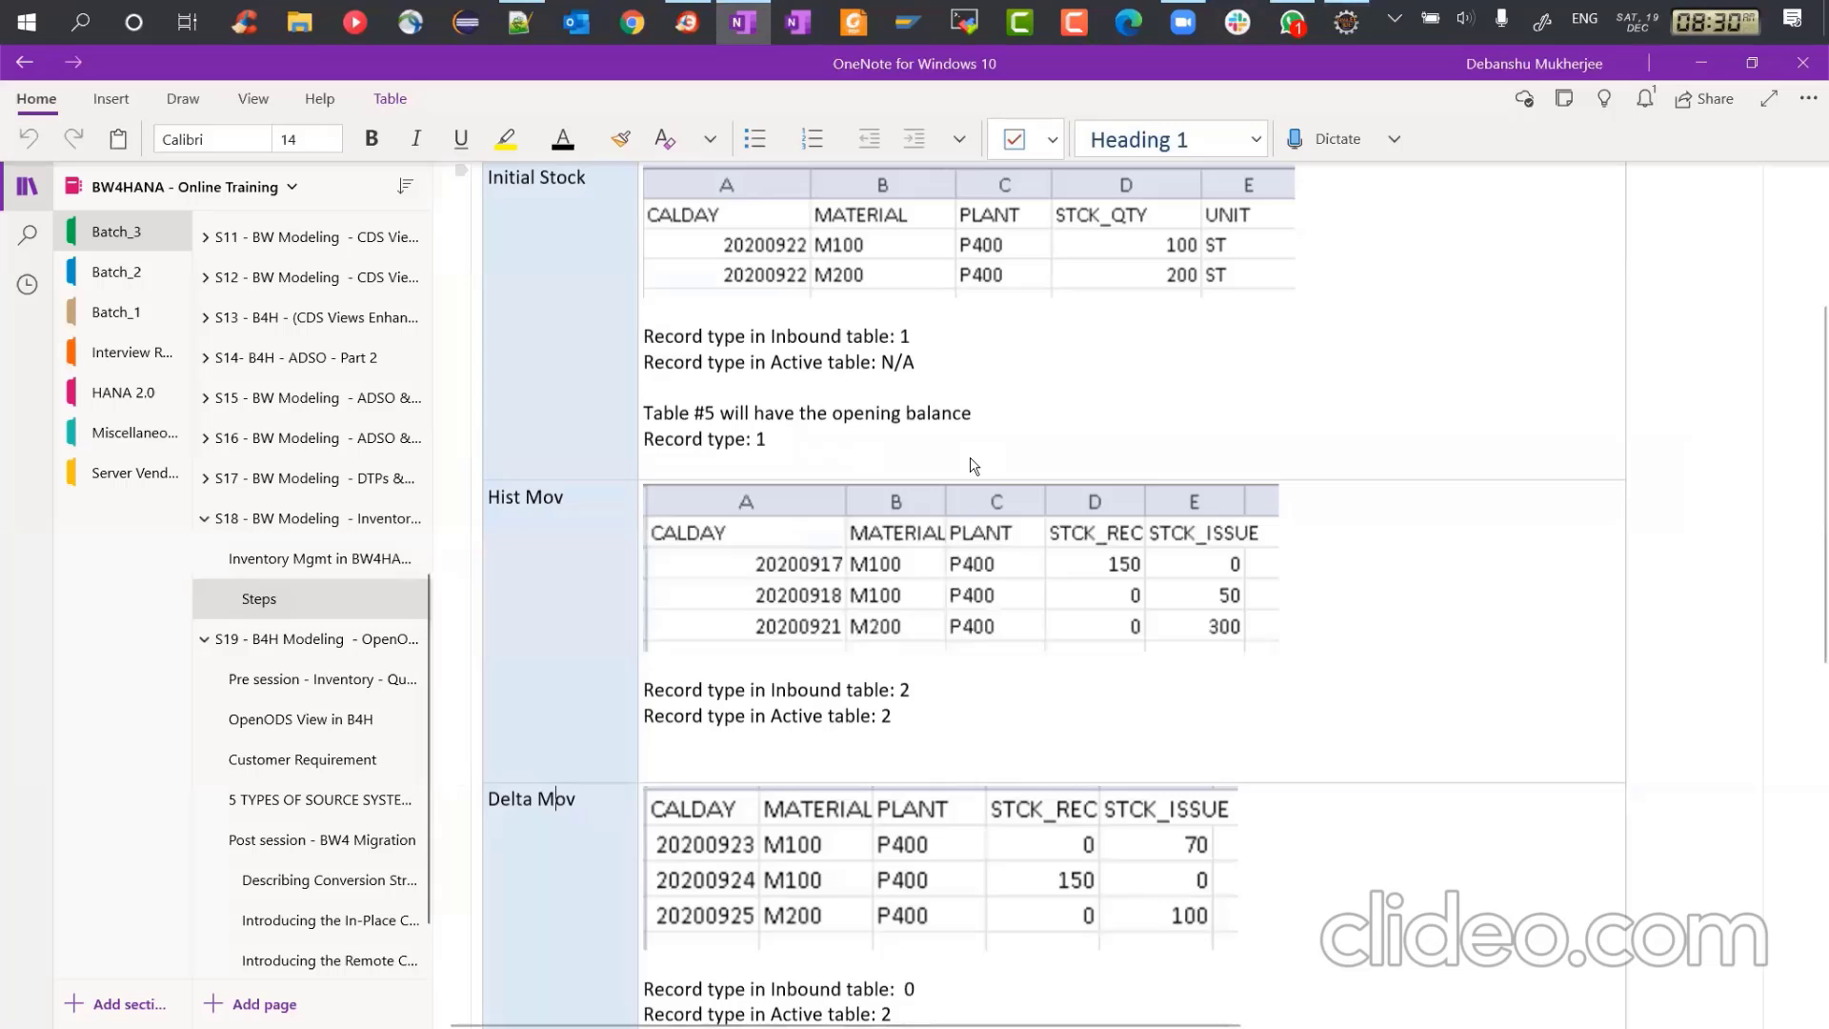
{"action": "key", "text": "alt+Tab"}
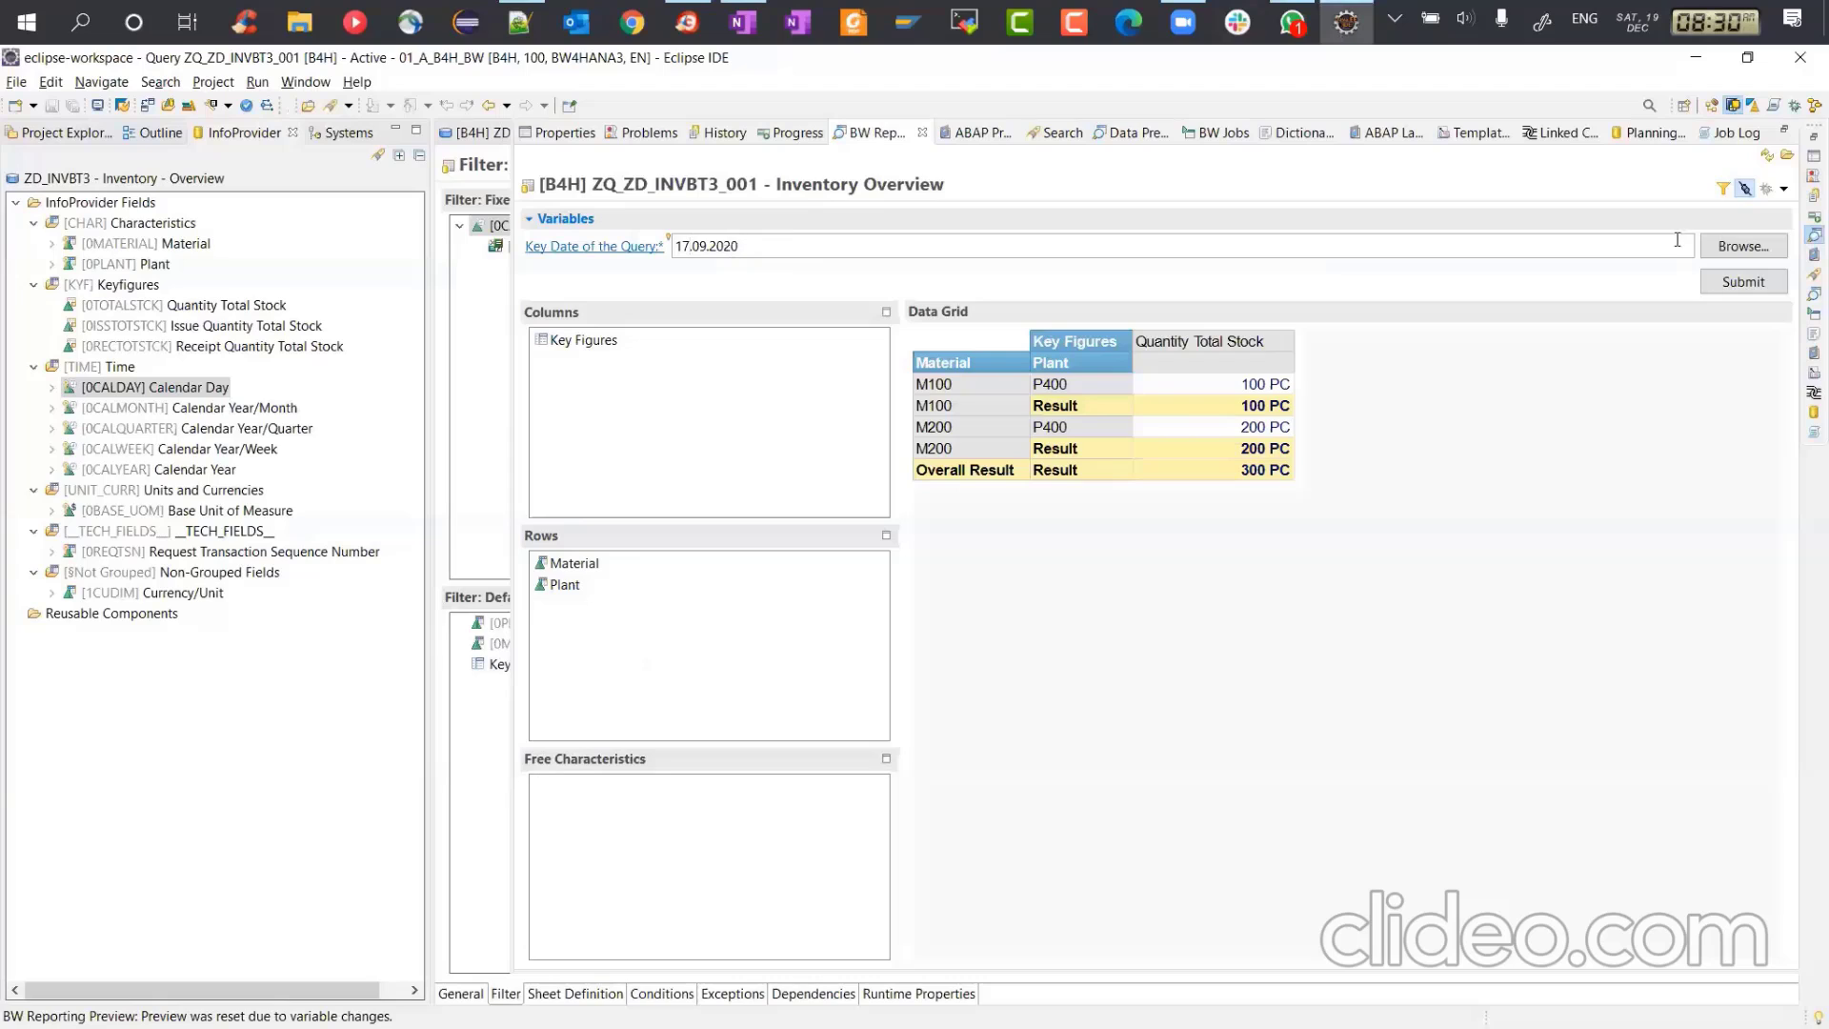
{"action": "left_click", "coordinate": [1743, 282]}
{"action": "mouse_move", "coordinate": [1255, 431]}
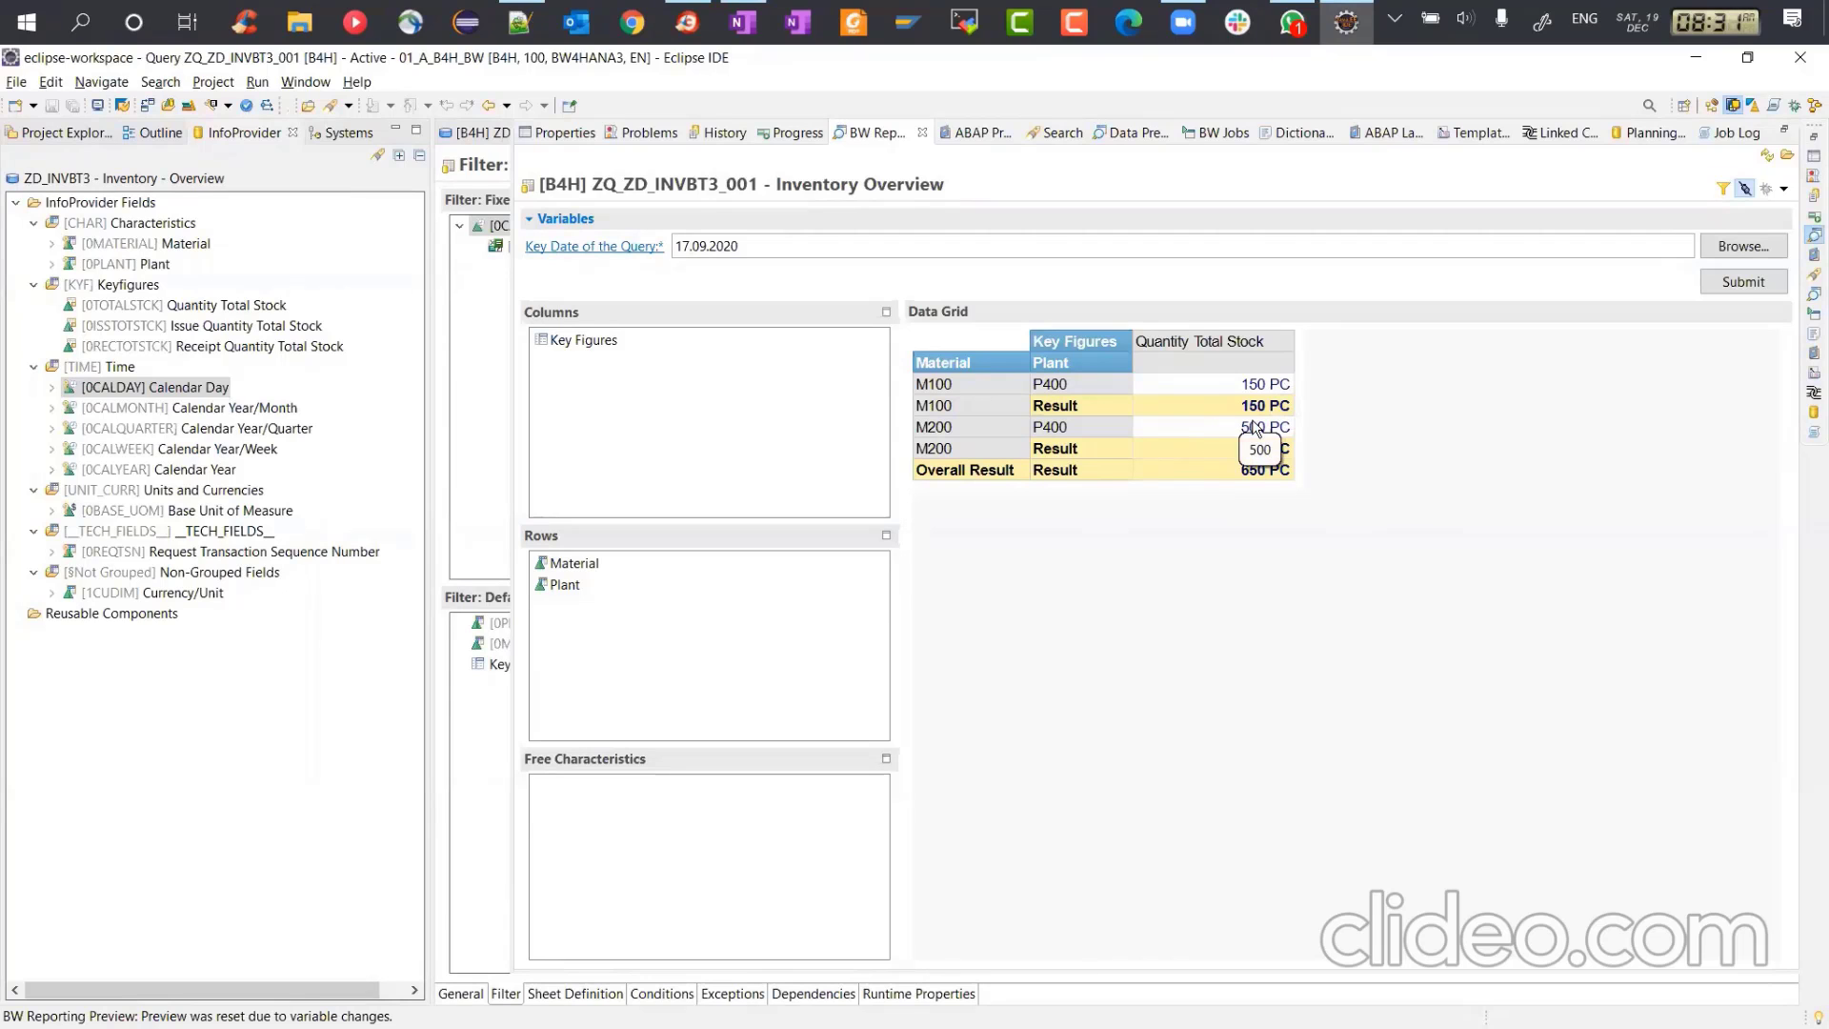
Step: Compare the total stock of M100 and M200 for key date 17.09.2020 in Eclipse with the Hist Mov table in OneNote
{"action": "key", "text": "alt+Tab"}
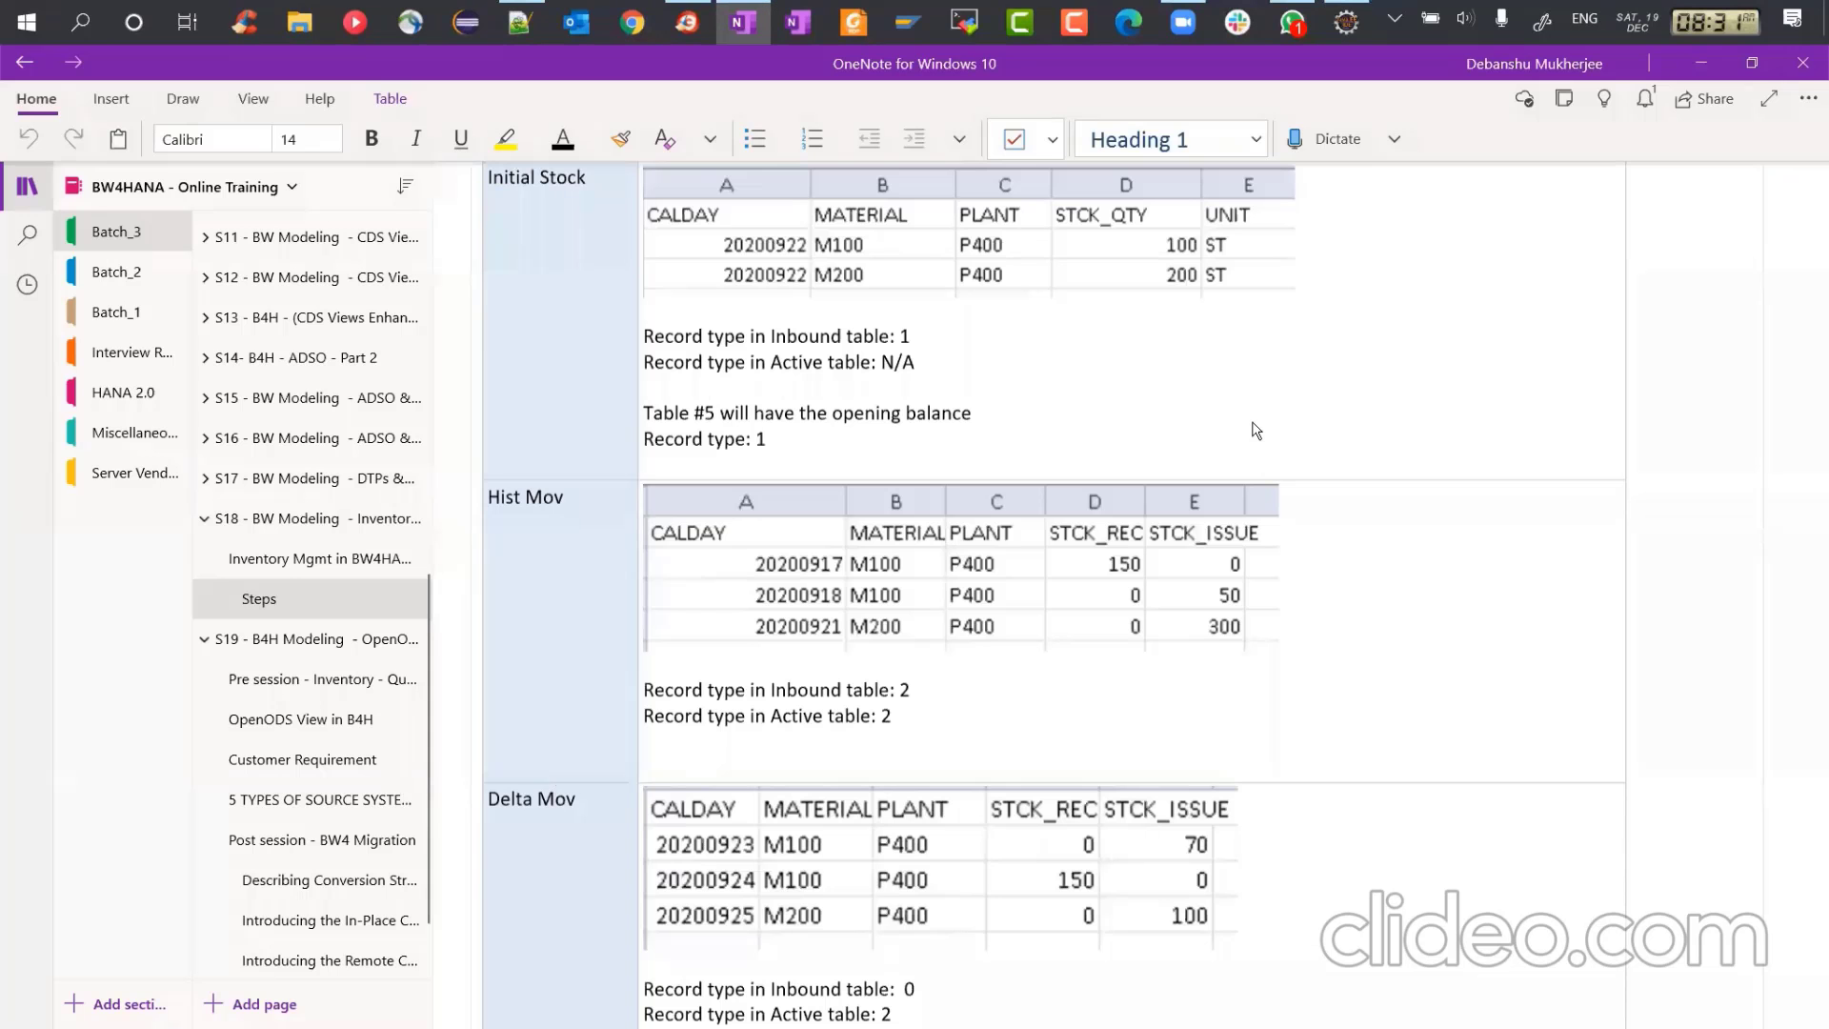
{"action": "key", "text": "alt+Tab"}
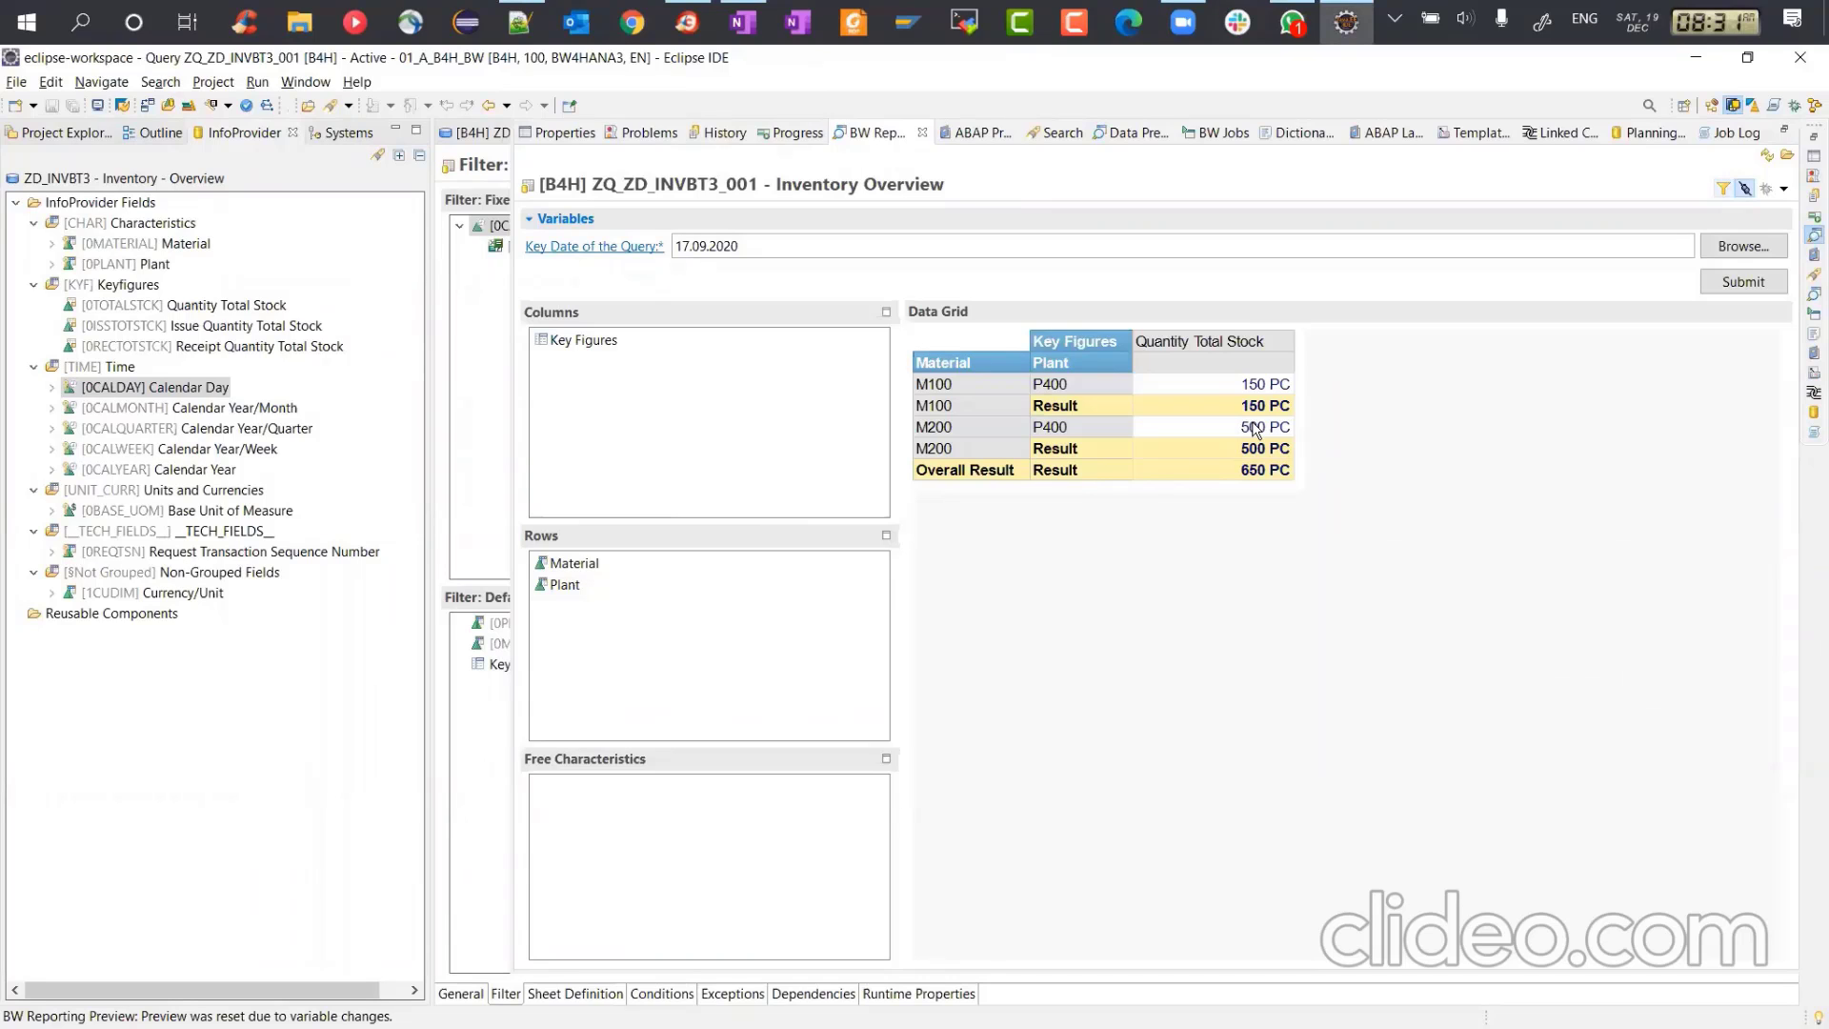
{"action": "key", "text": "alt+Tab"}
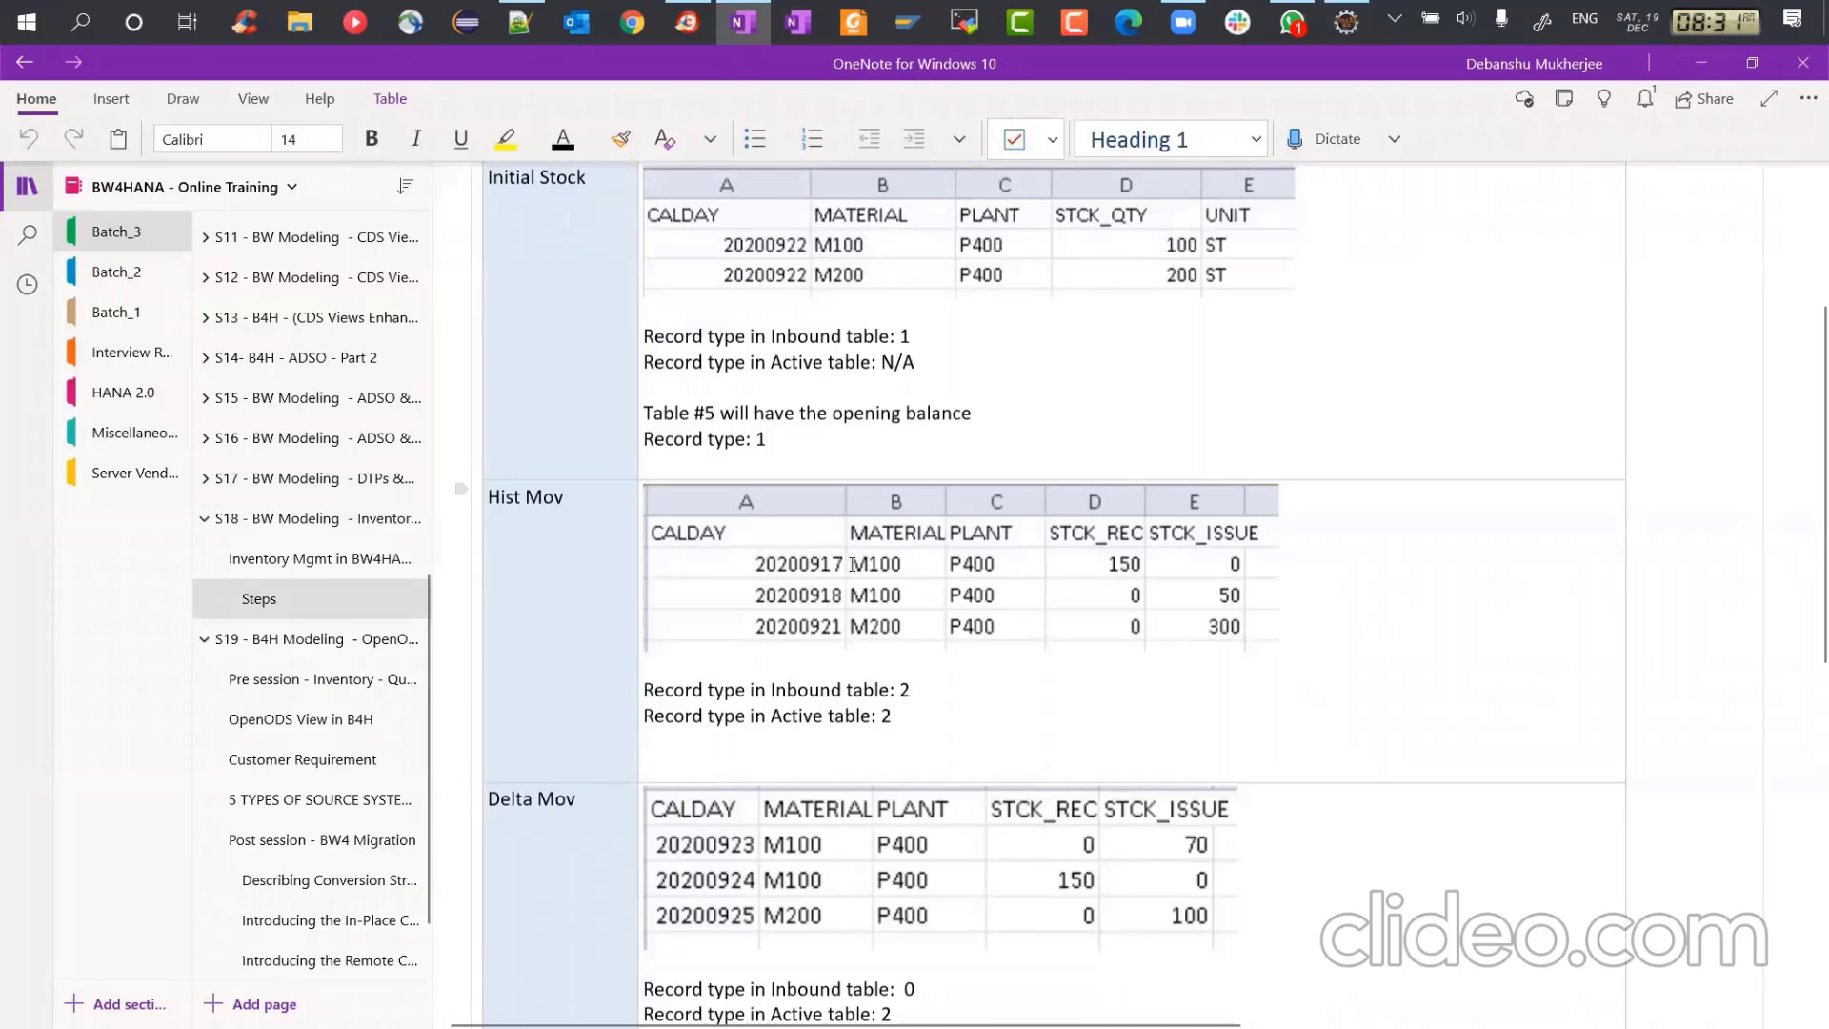
{"action": "key", "text": "alt+Tab"}
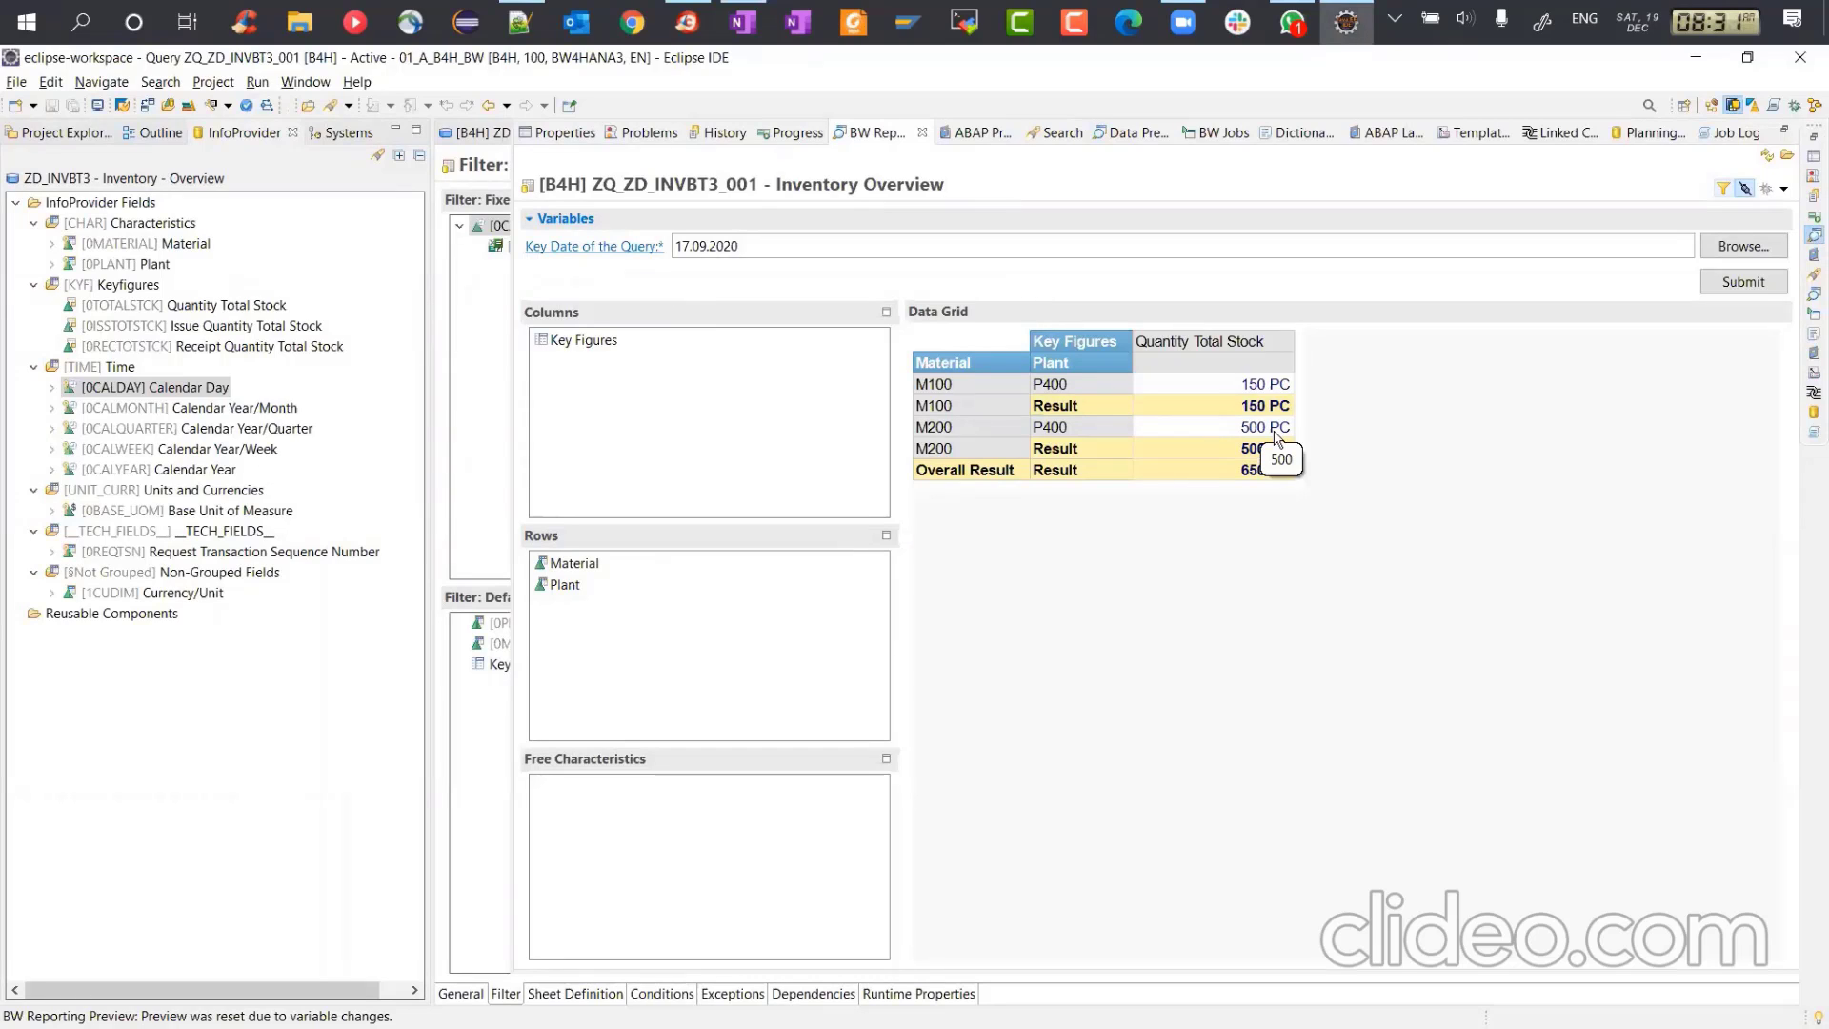
{"action": "key", "text": "alt+Tab"}
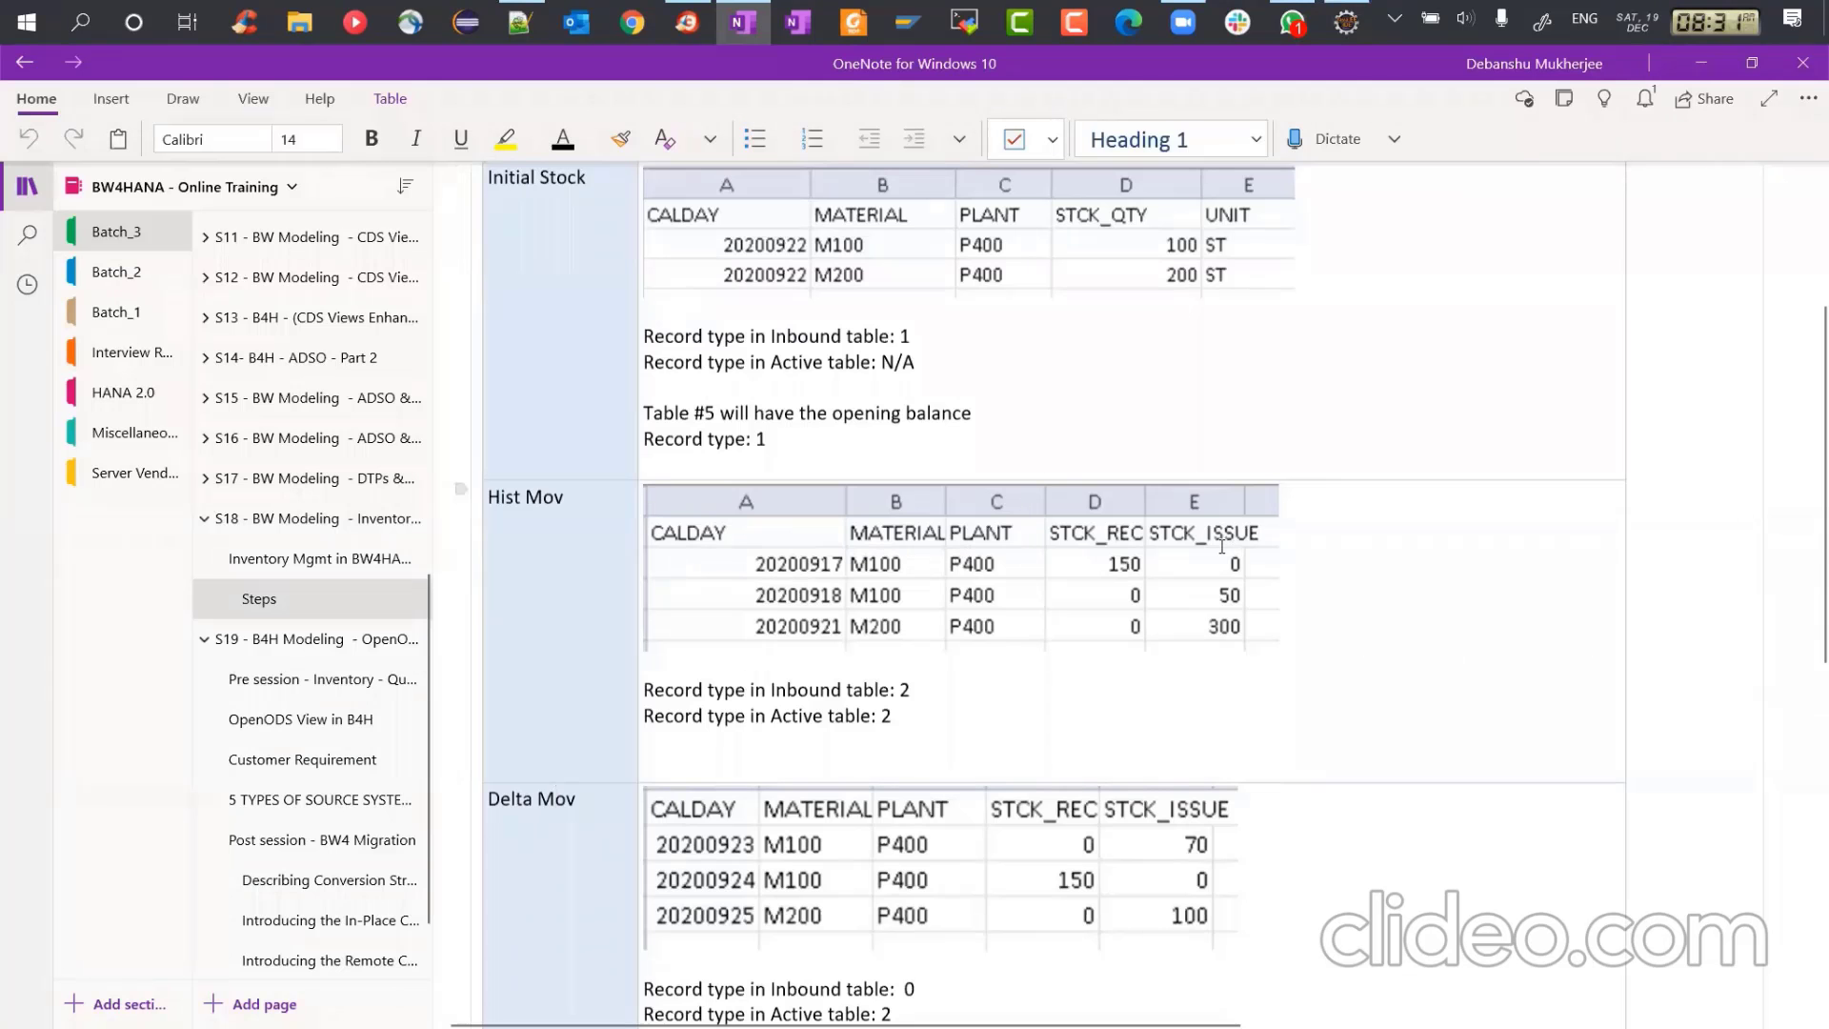
{"action": "key", "text": "alt+Tab"}
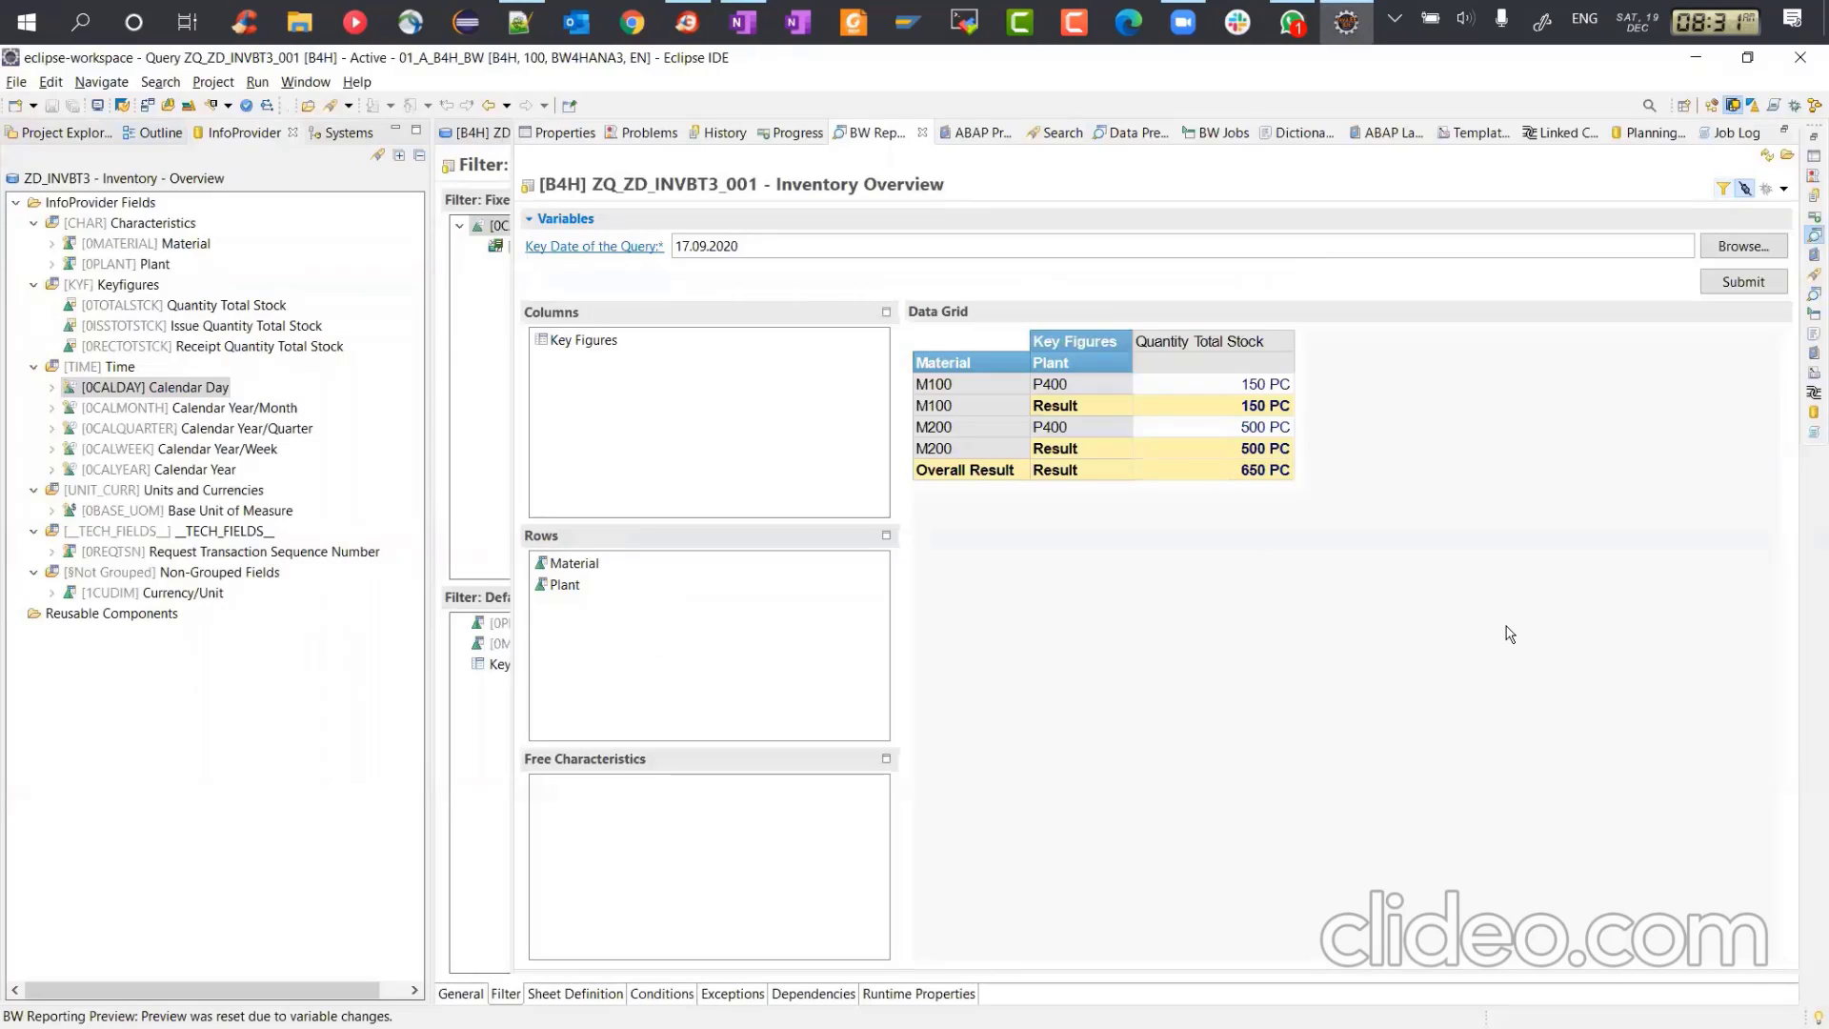
{"action": "key", "text": "alt+Tab"}
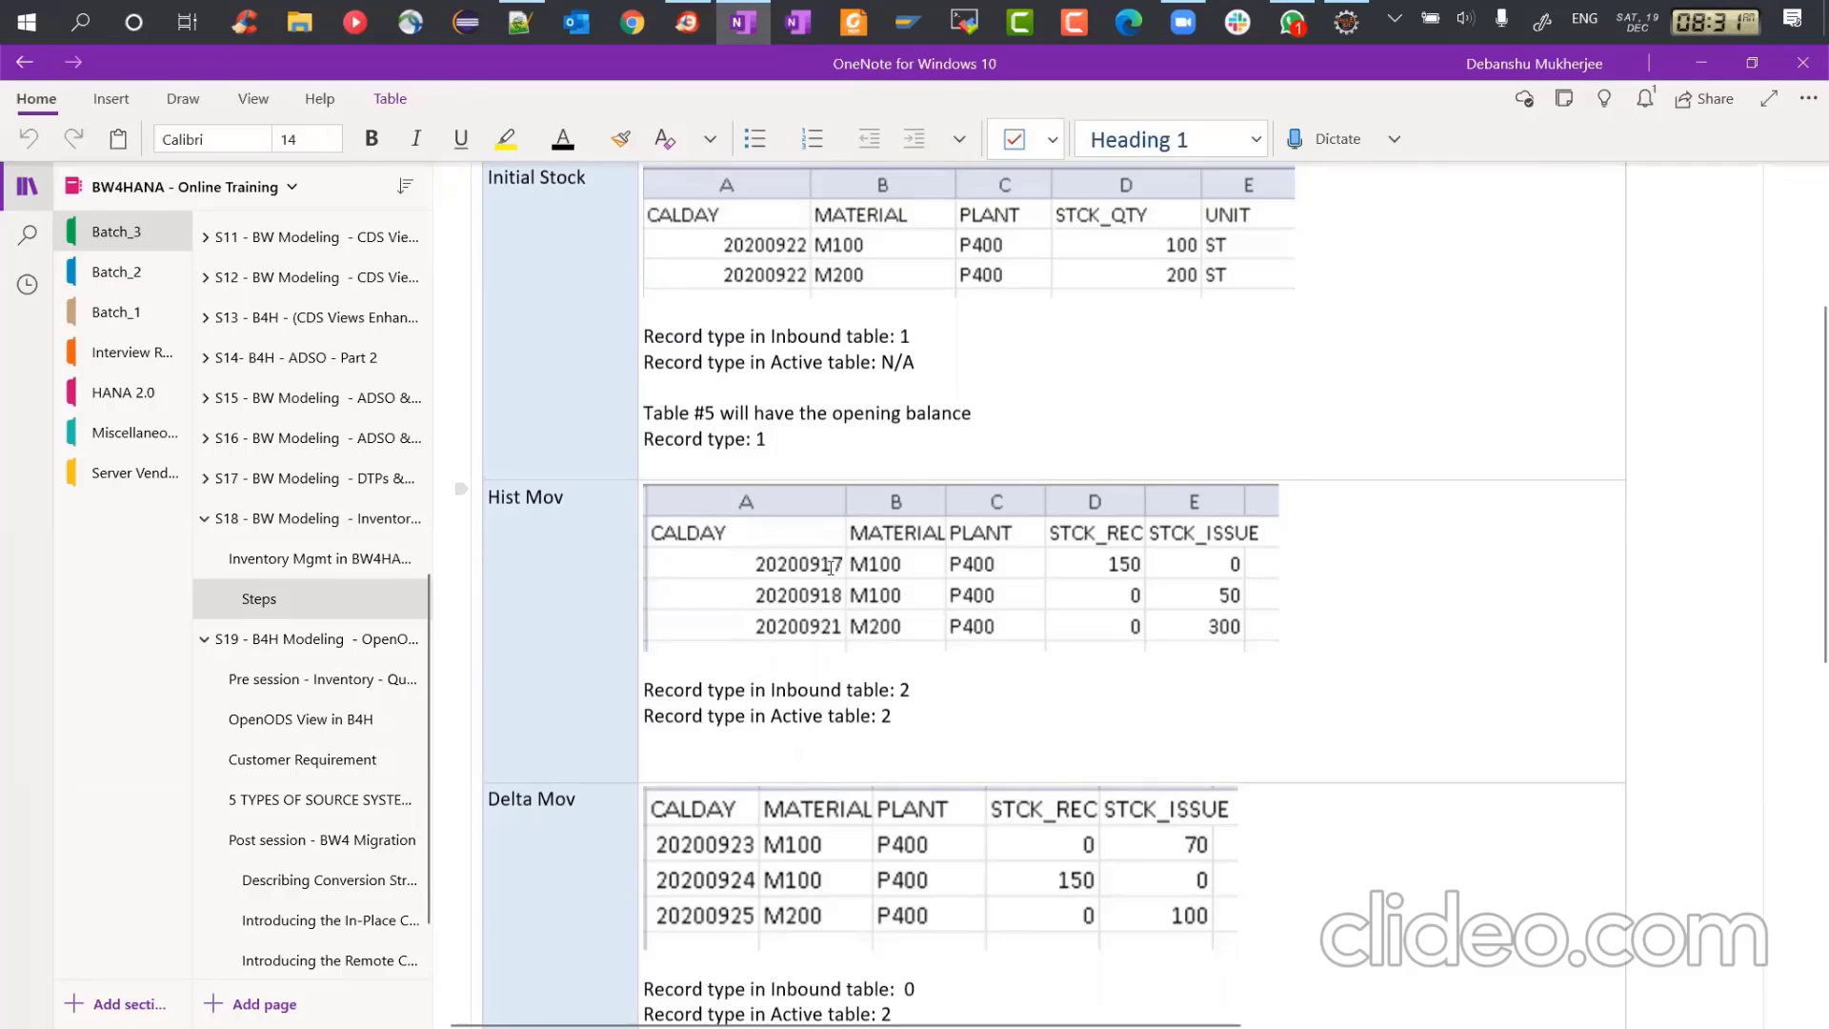
{"action": "key", "text": "alt+Tab"}
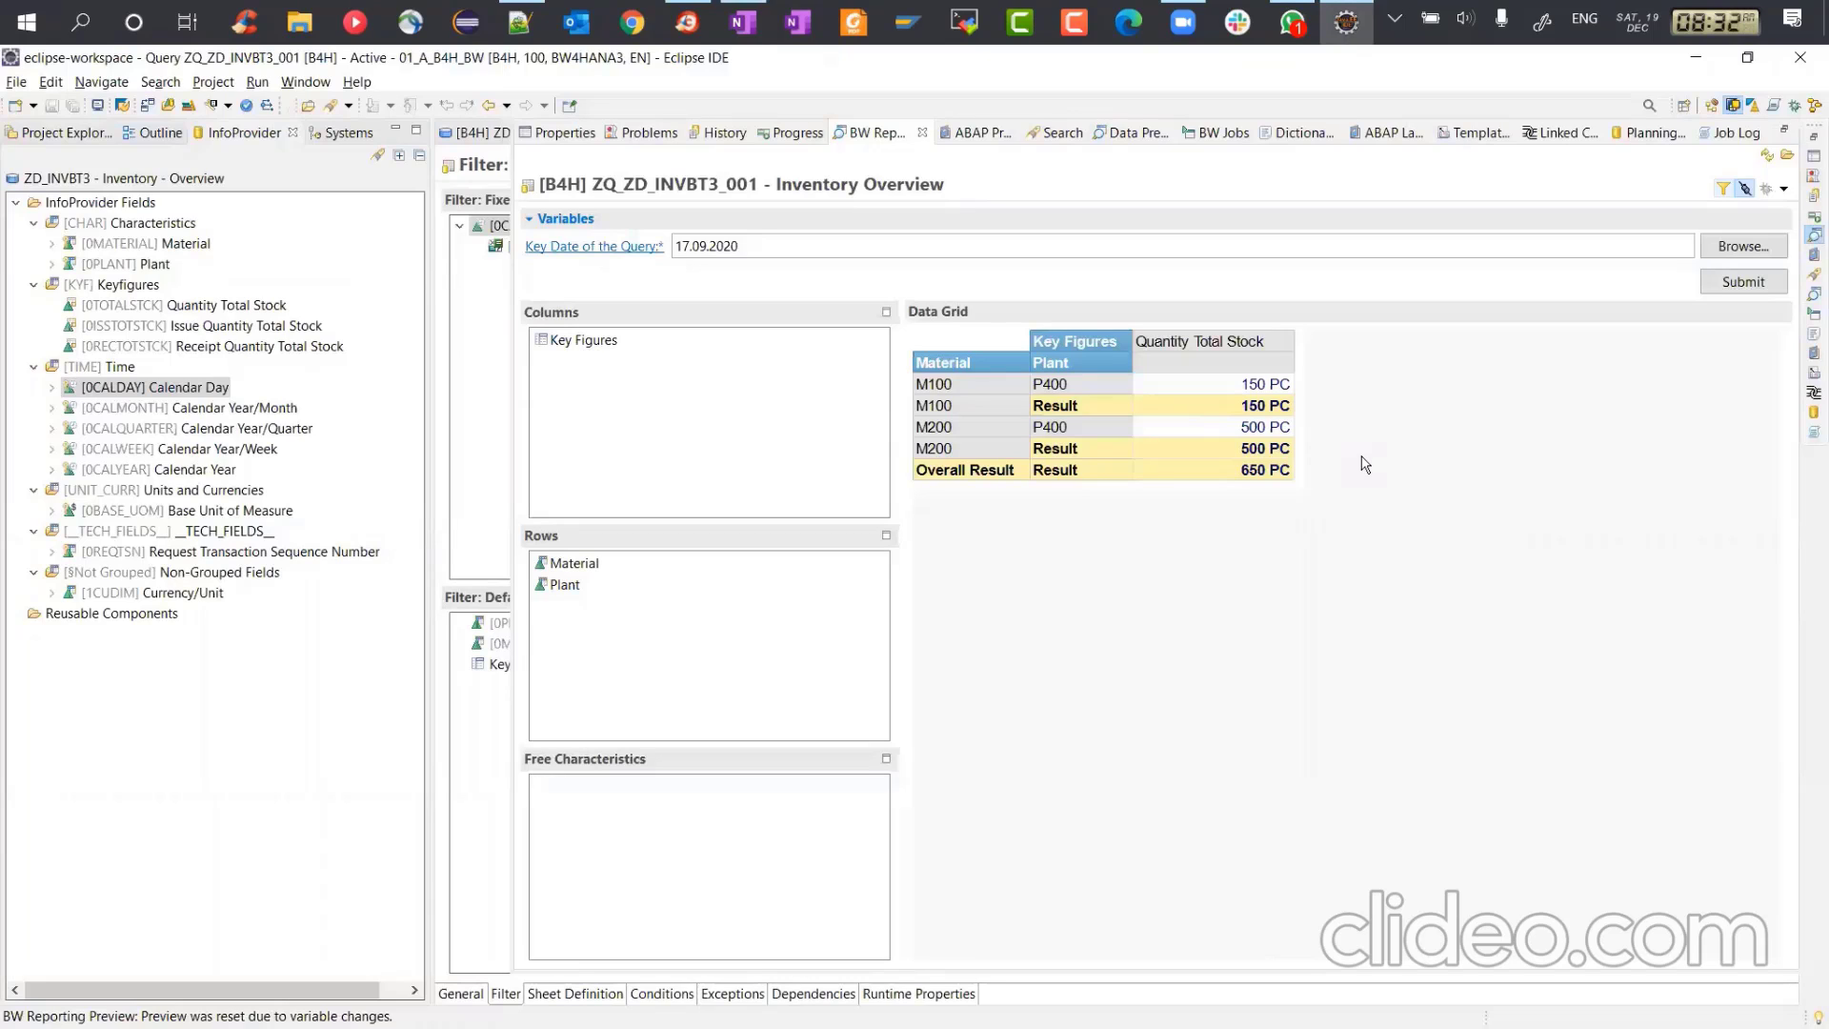
Step: Add the Issue Quantity Total Stock and Receipt Quantity Total Stock key figures to the query's columns in the sheet definition and save the query
{"action": "left_click", "coordinate": [484, 332]}
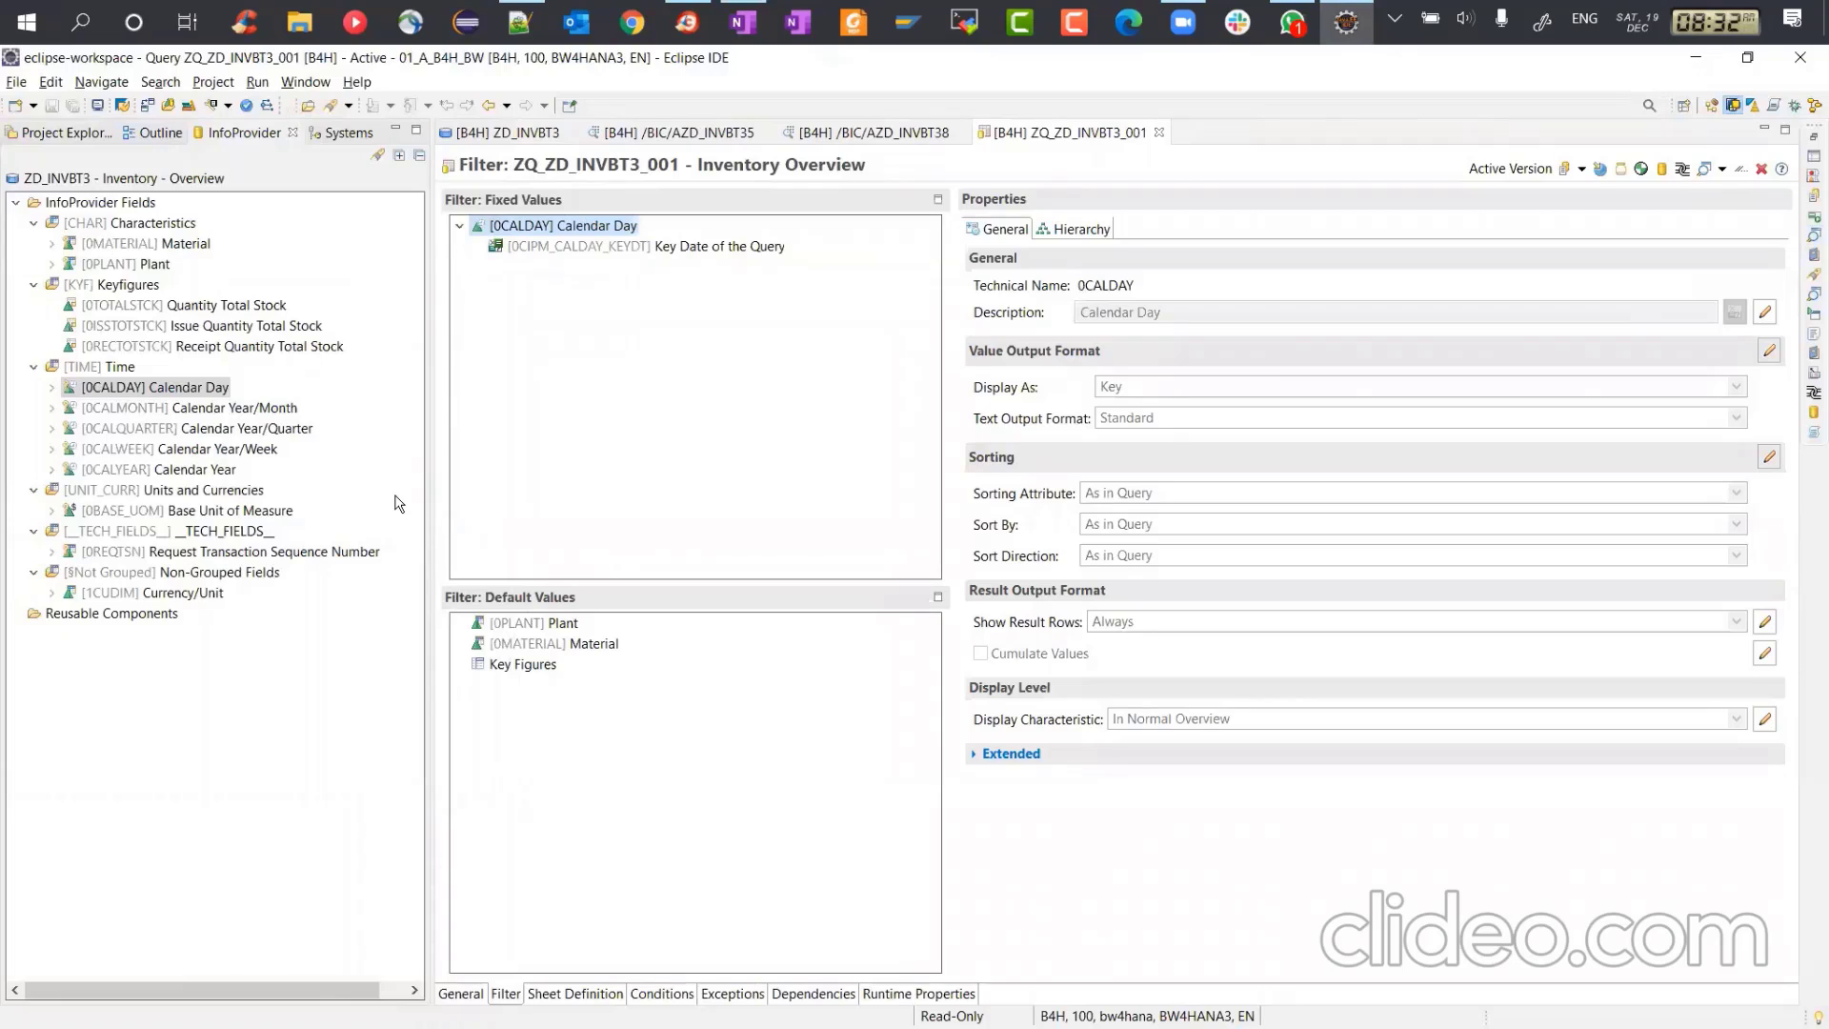
{"action": "left_click", "coordinate": [219, 326]}
{"action": "left_click", "coordinate": [233, 343], "text": "ctrl"}
{"action": "left_click_drag", "start_coordinate": [232, 343], "coordinate": [614, 352]}
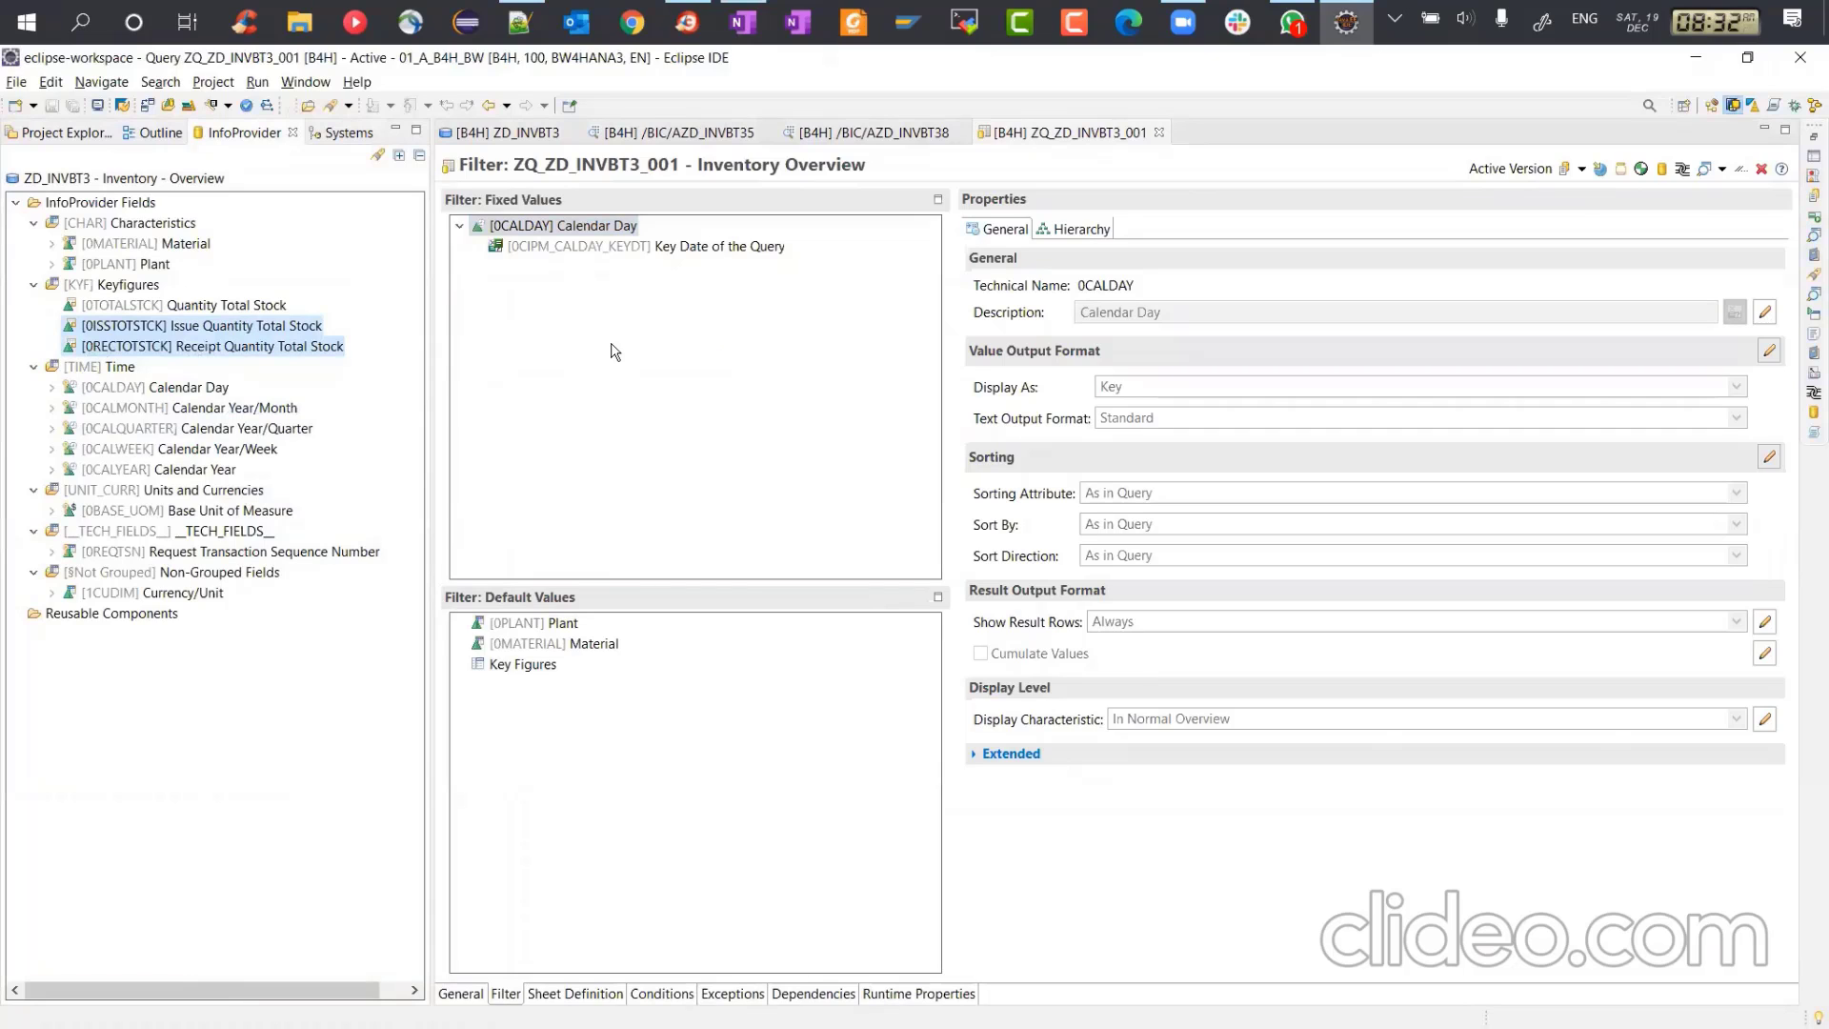
{"action": "left_click_drag", "start_coordinate": [259, 338], "coordinate": [603, 698]}
{"action": "left_click", "coordinate": [571, 996]}
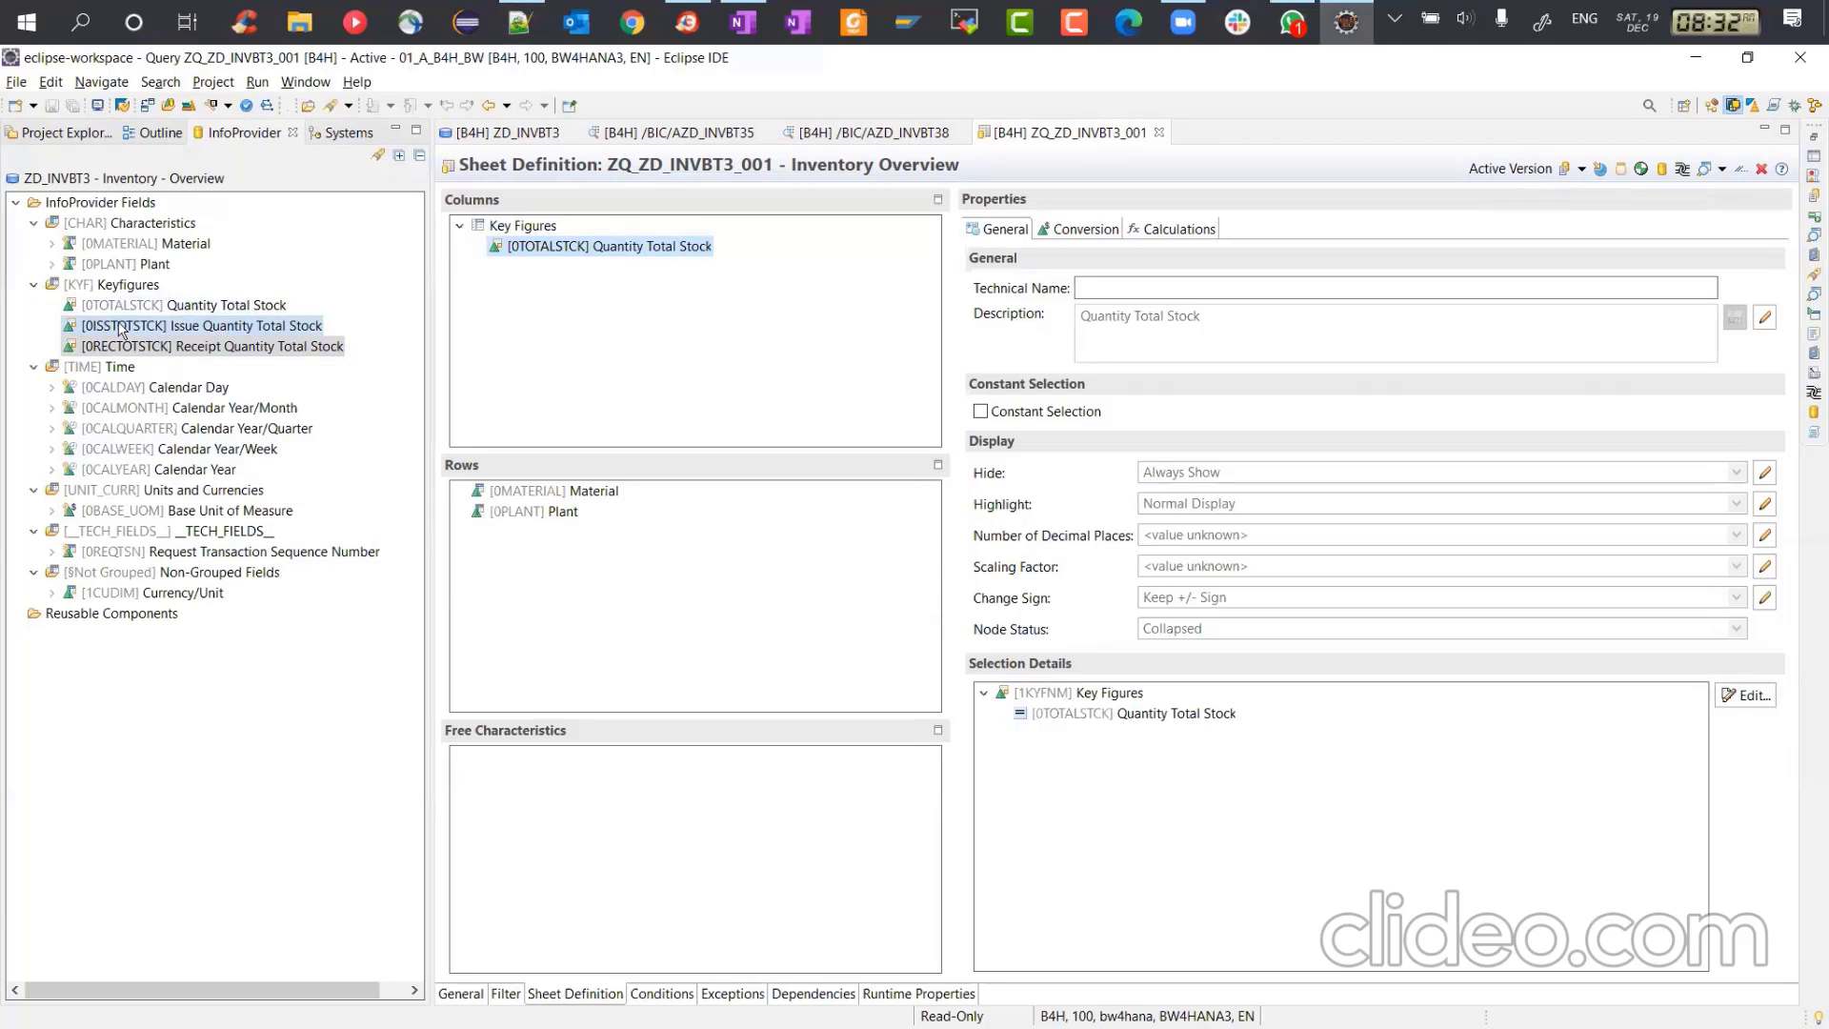
{"action": "left_click_drag", "start_coordinate": [117, 324], "coordinate": [539, 327]}
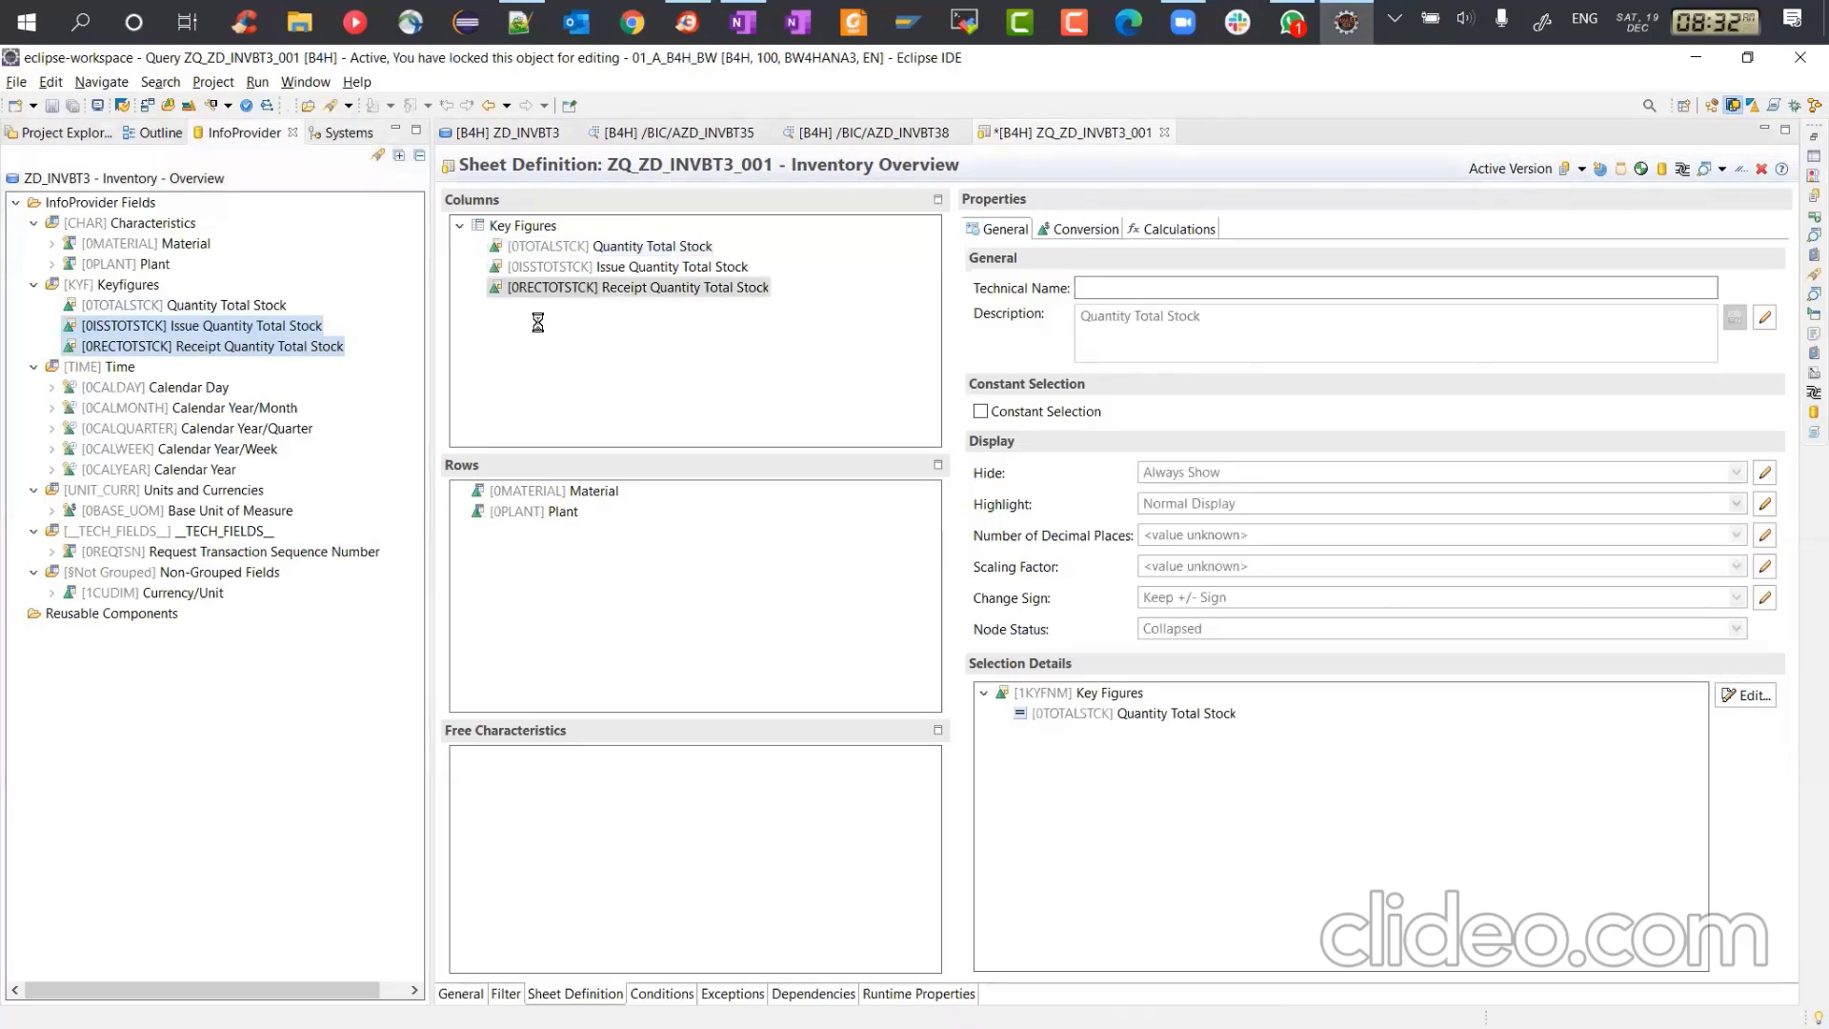
{"action": "key", "text": "ctrl+s"}
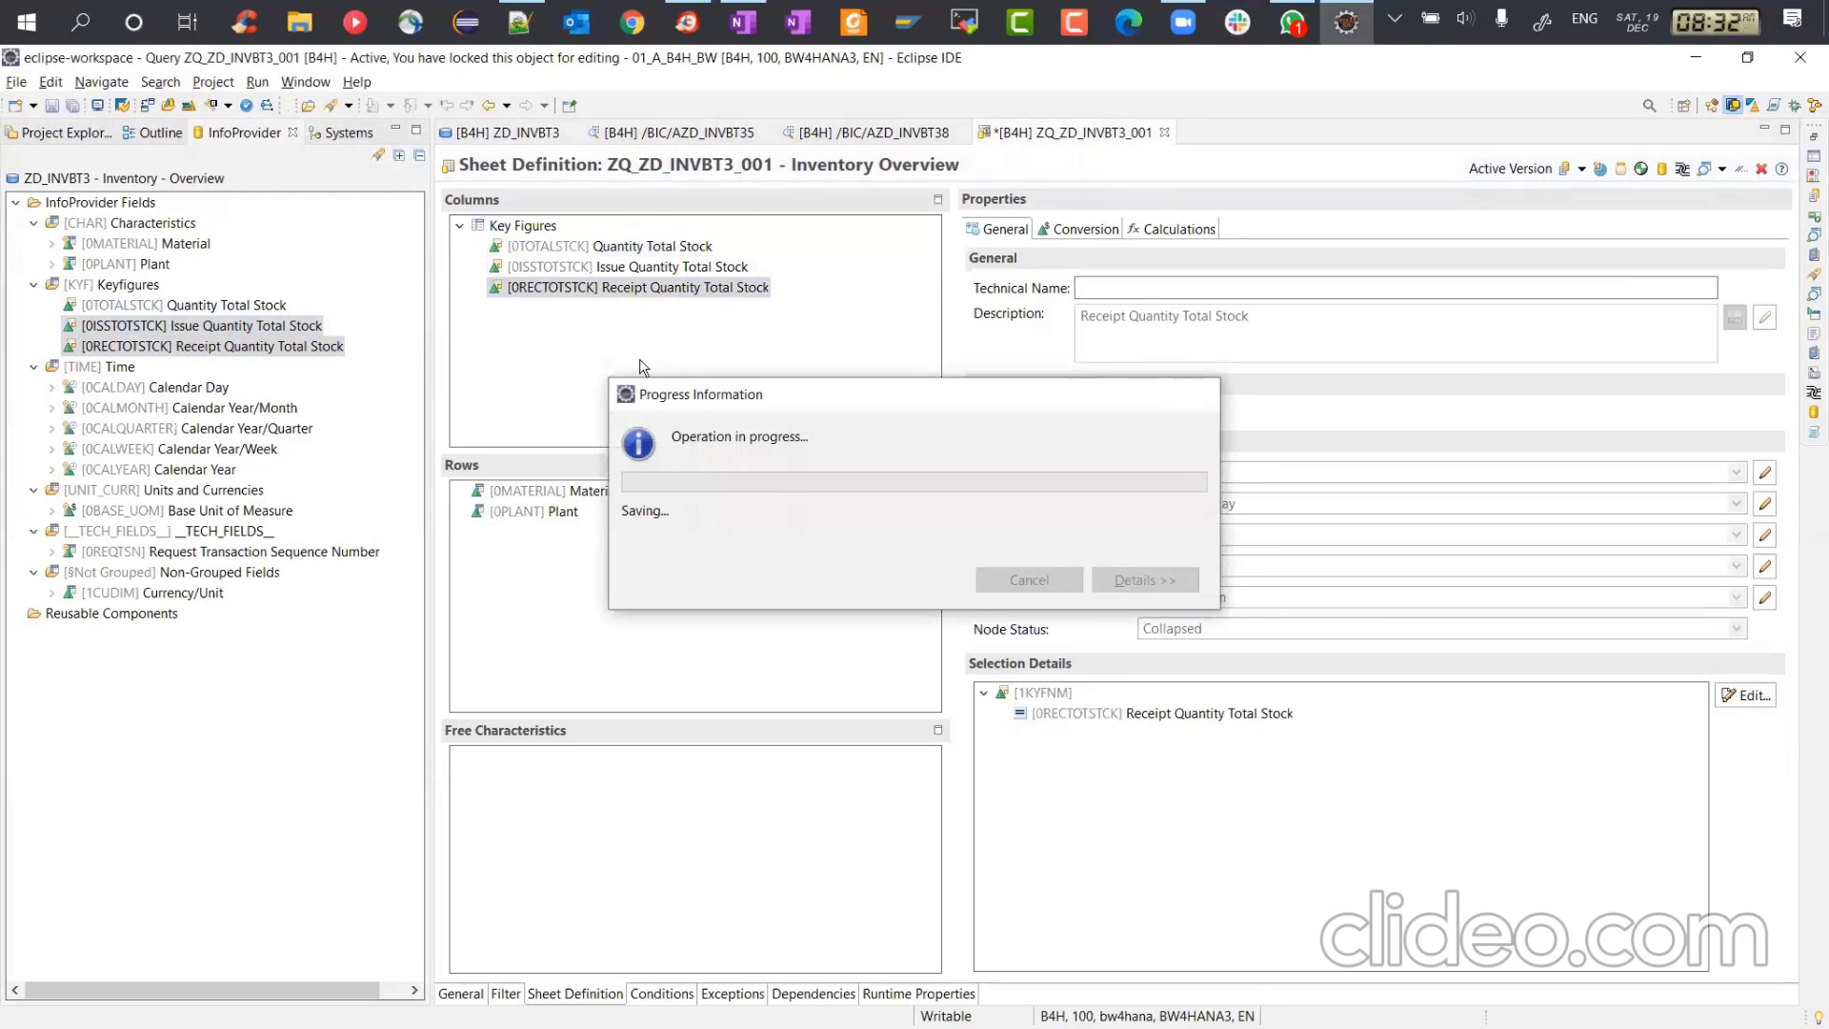
Step: Restore the editor layout, open the Reporting Preview of the changed query and maximize the preview
{"action": "left_click", "coordinate": [1810, 138]}
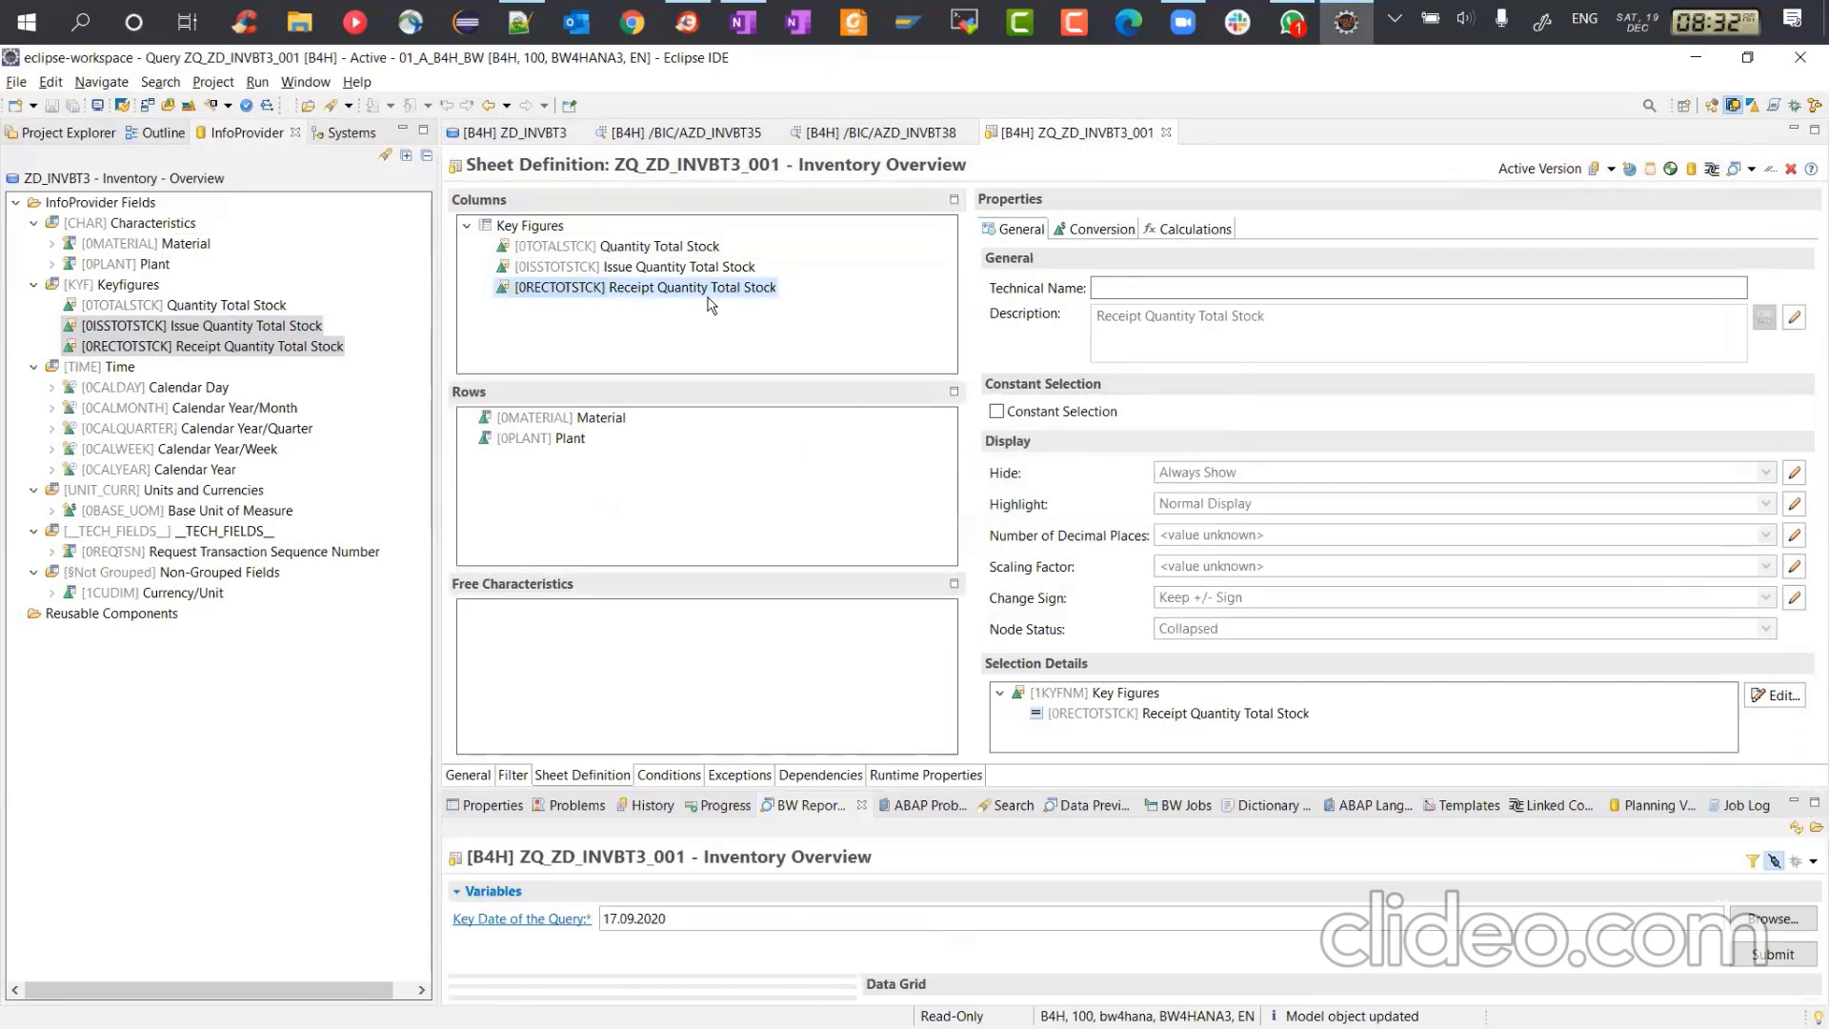
{"action": "left_click", "coordinate": [1751, 168]}
{"action": "left_click", "coordinate": [1771, 195]}
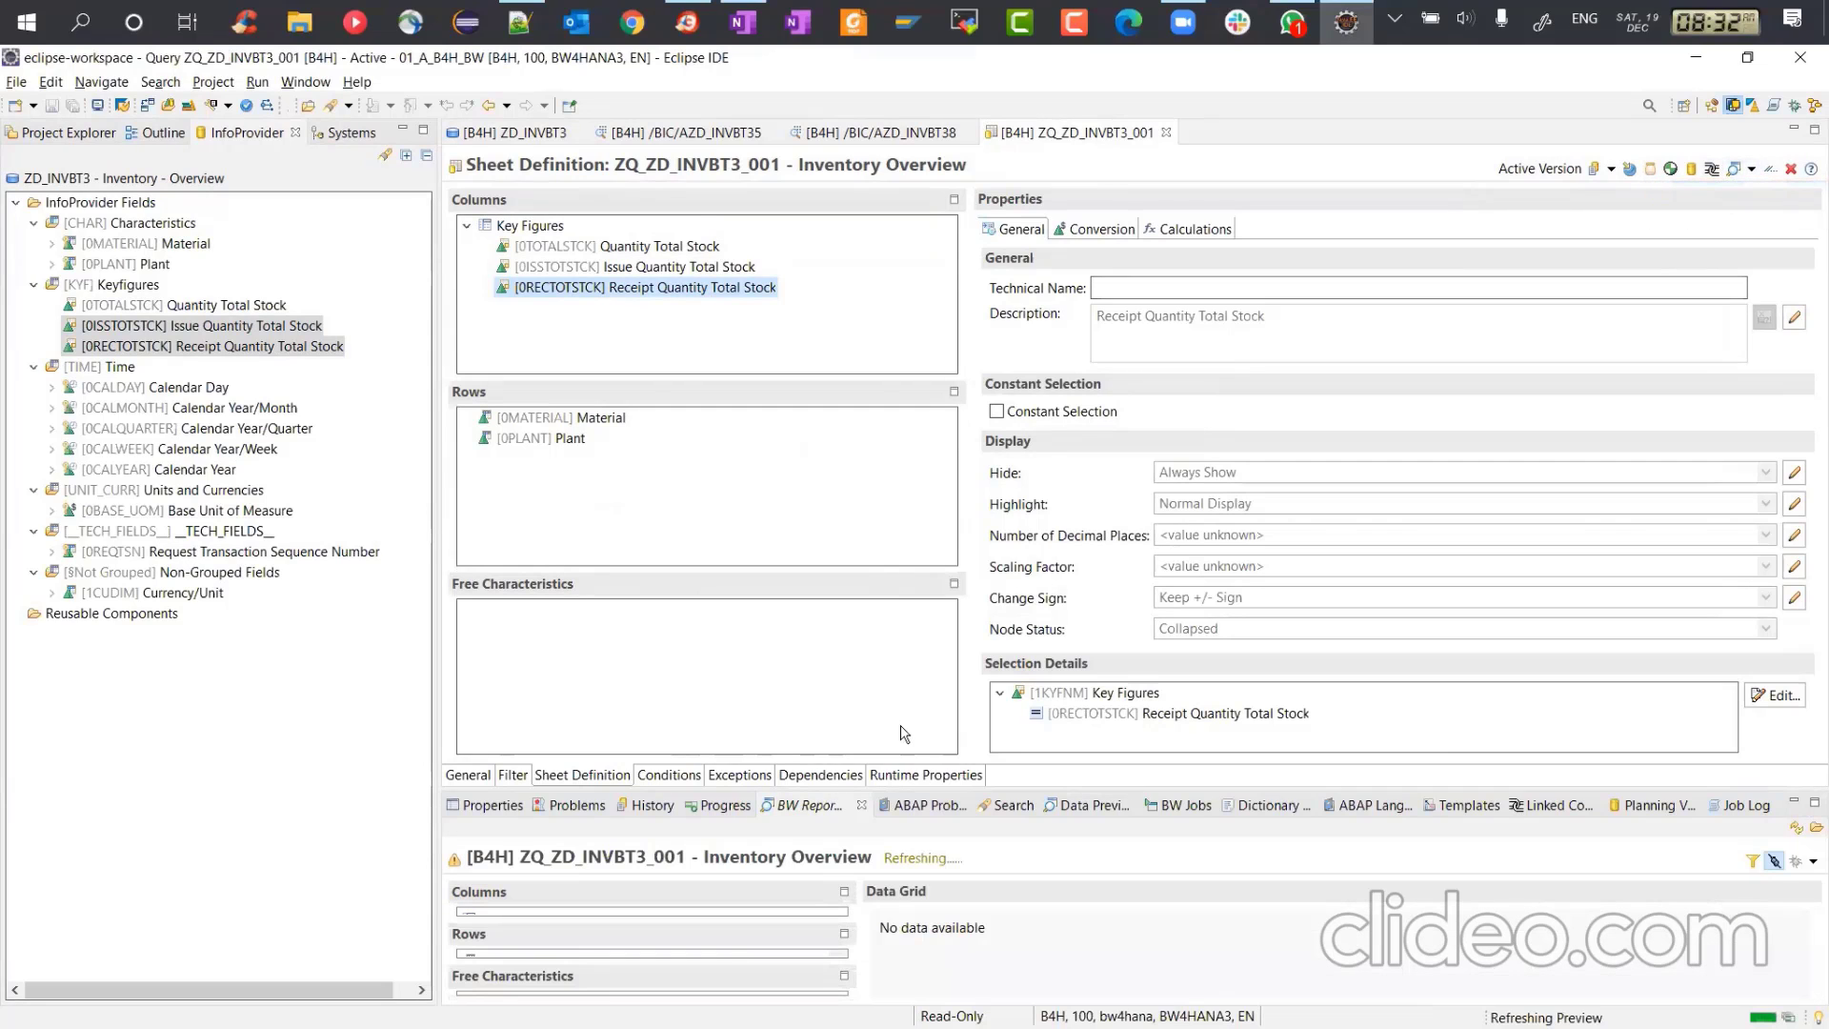
{"action": "double_click", "coordinate": [814, 807]}
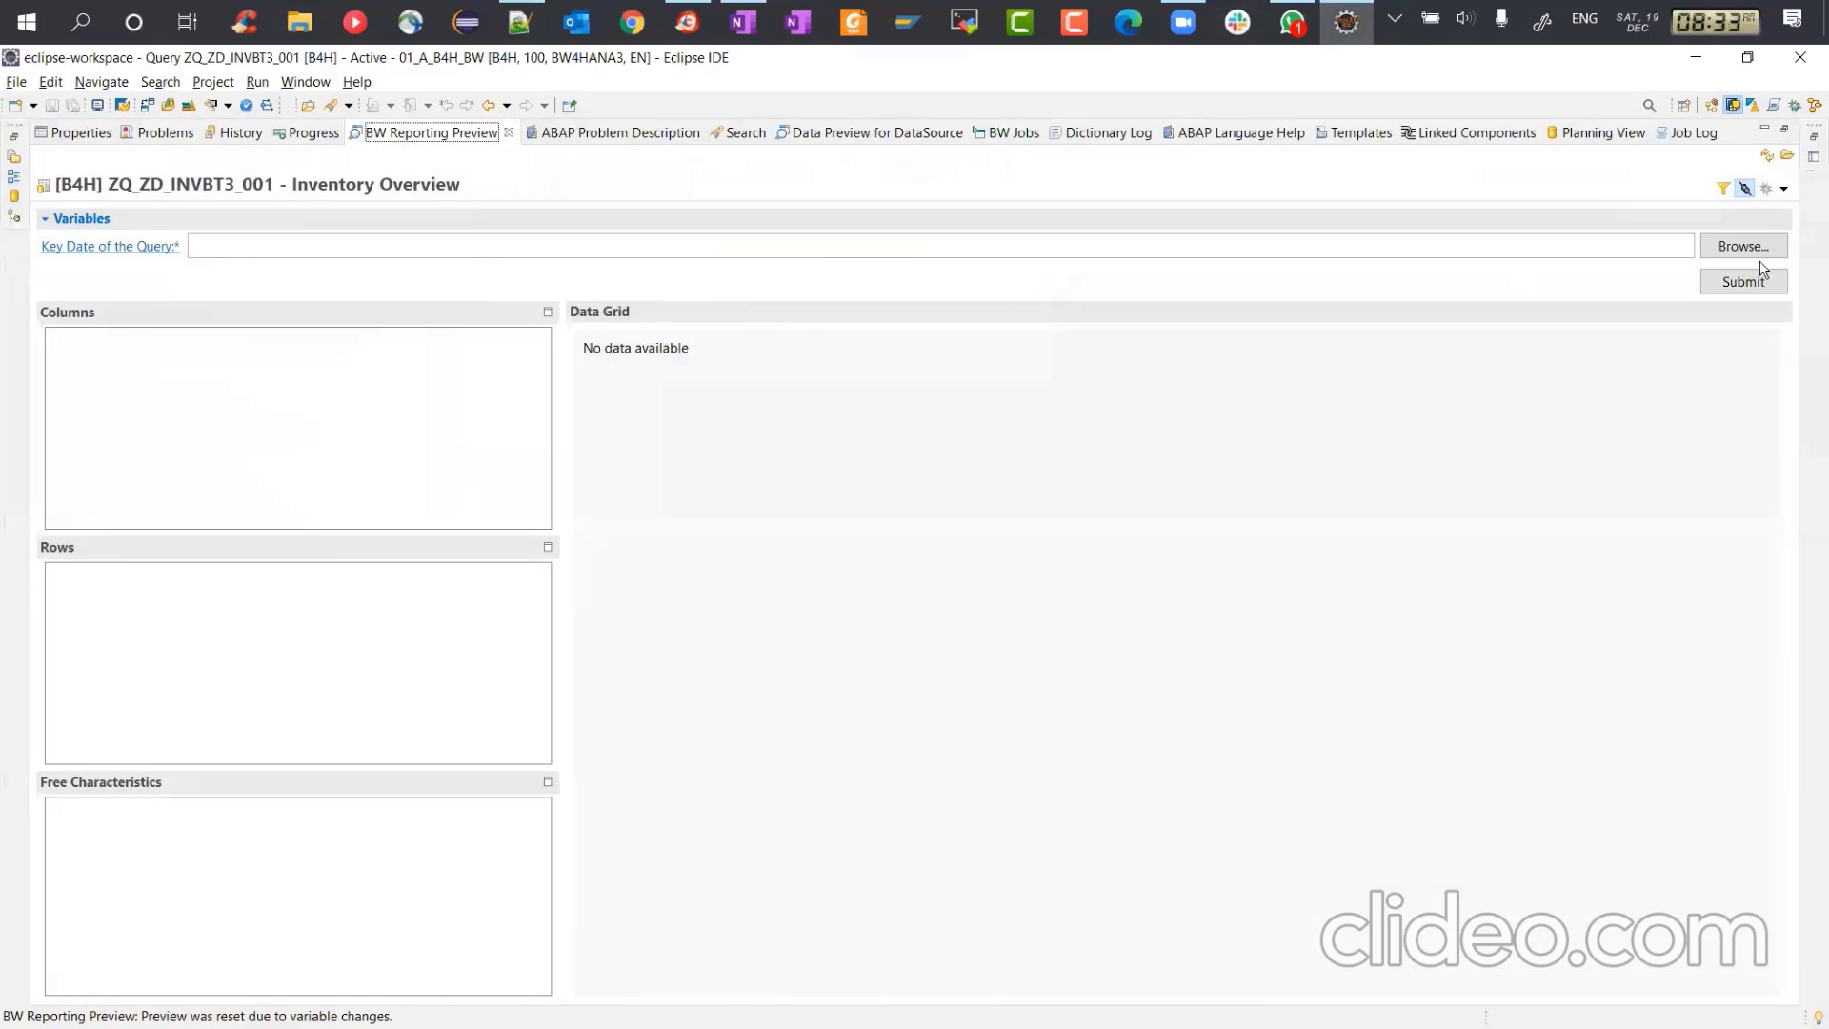
Step: Fill in Key Date of the Query from its value list, edit the date to 22.09.2020 and submit the preview
{"action": "left_click", "coordinate": [921, 251]}
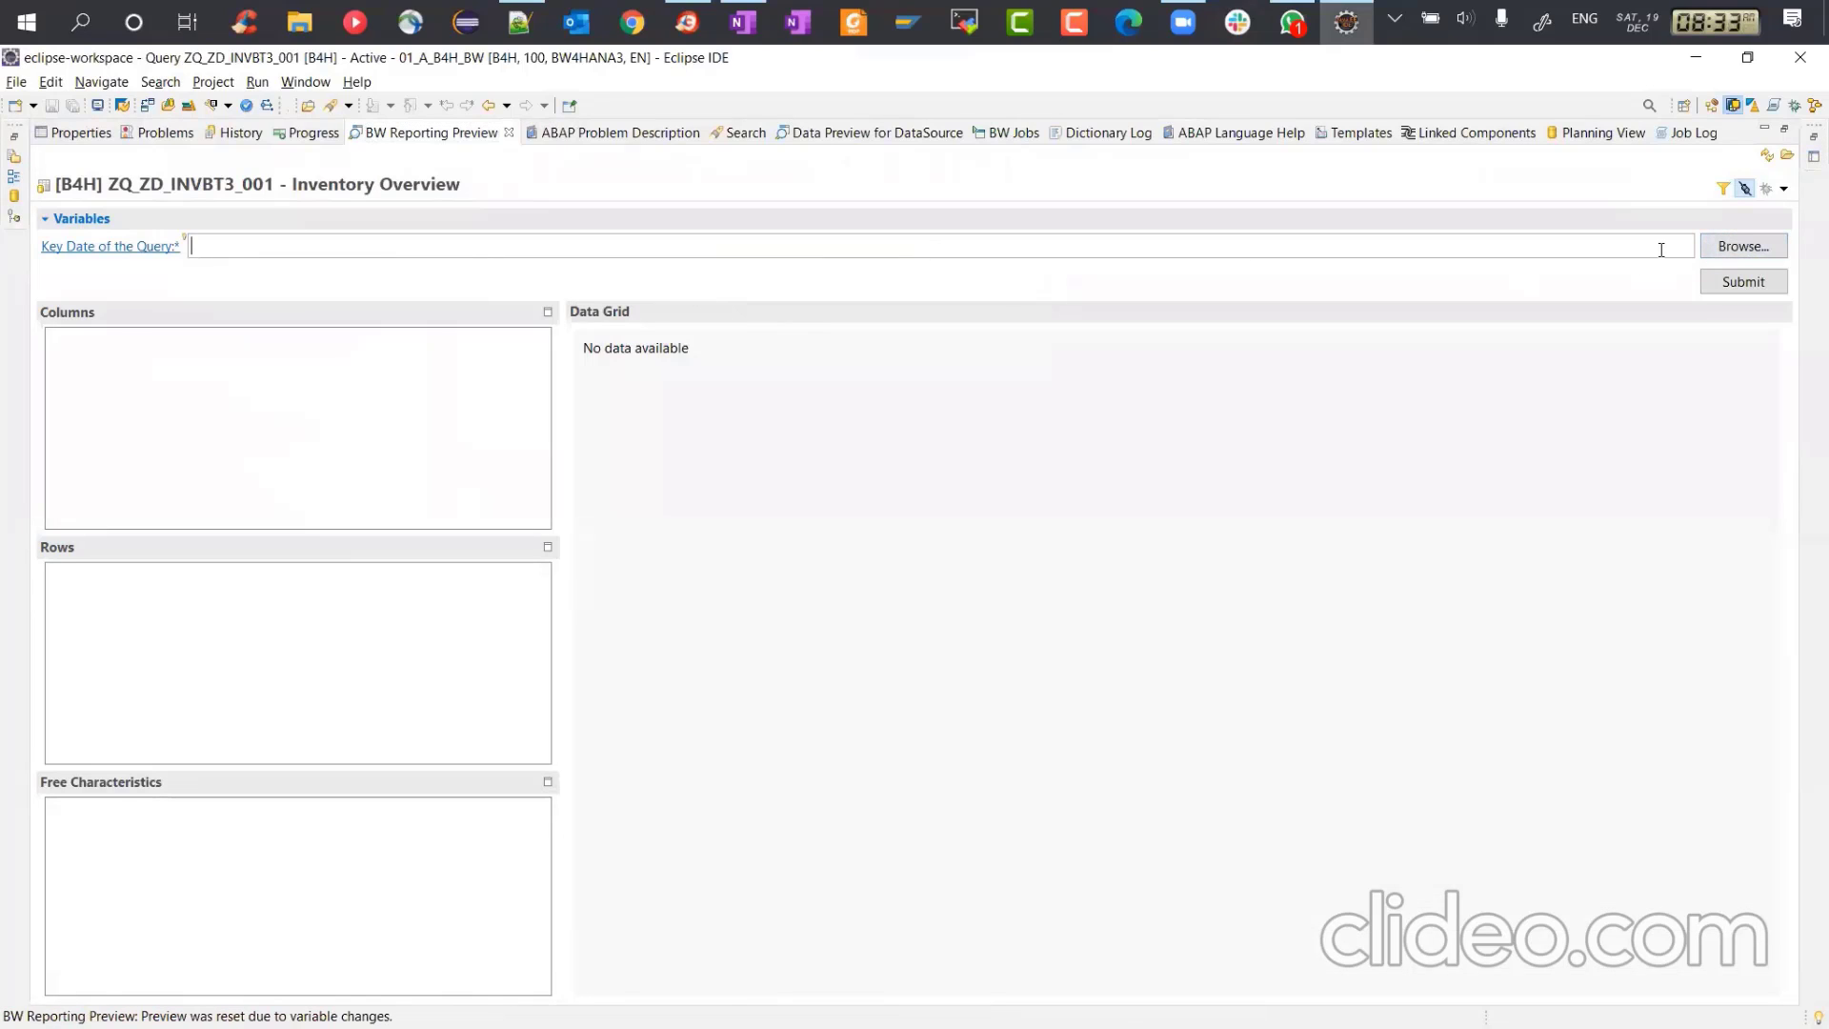
{"action": "left_click", "coordinate": [1743, 246]}
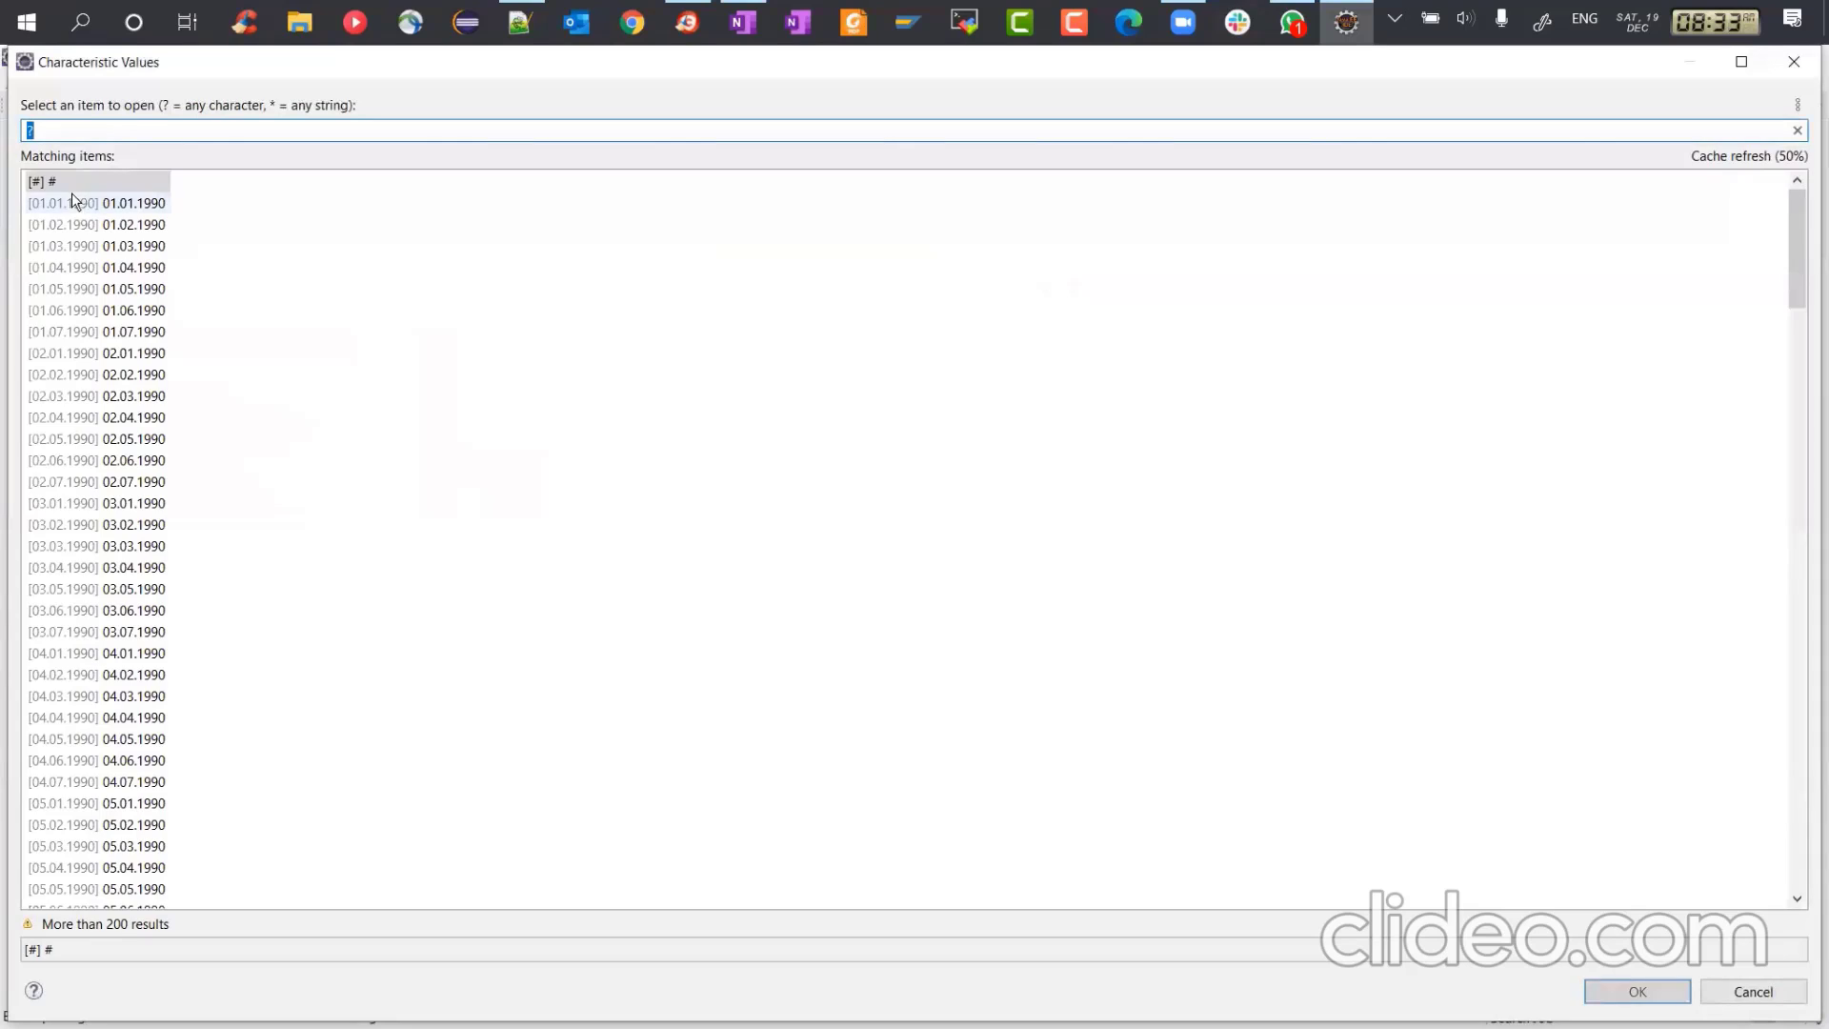
{"action": "double_click", "coordinate": [143, 197]}
{"action": "left_click", "coordinate": [205, 240]}
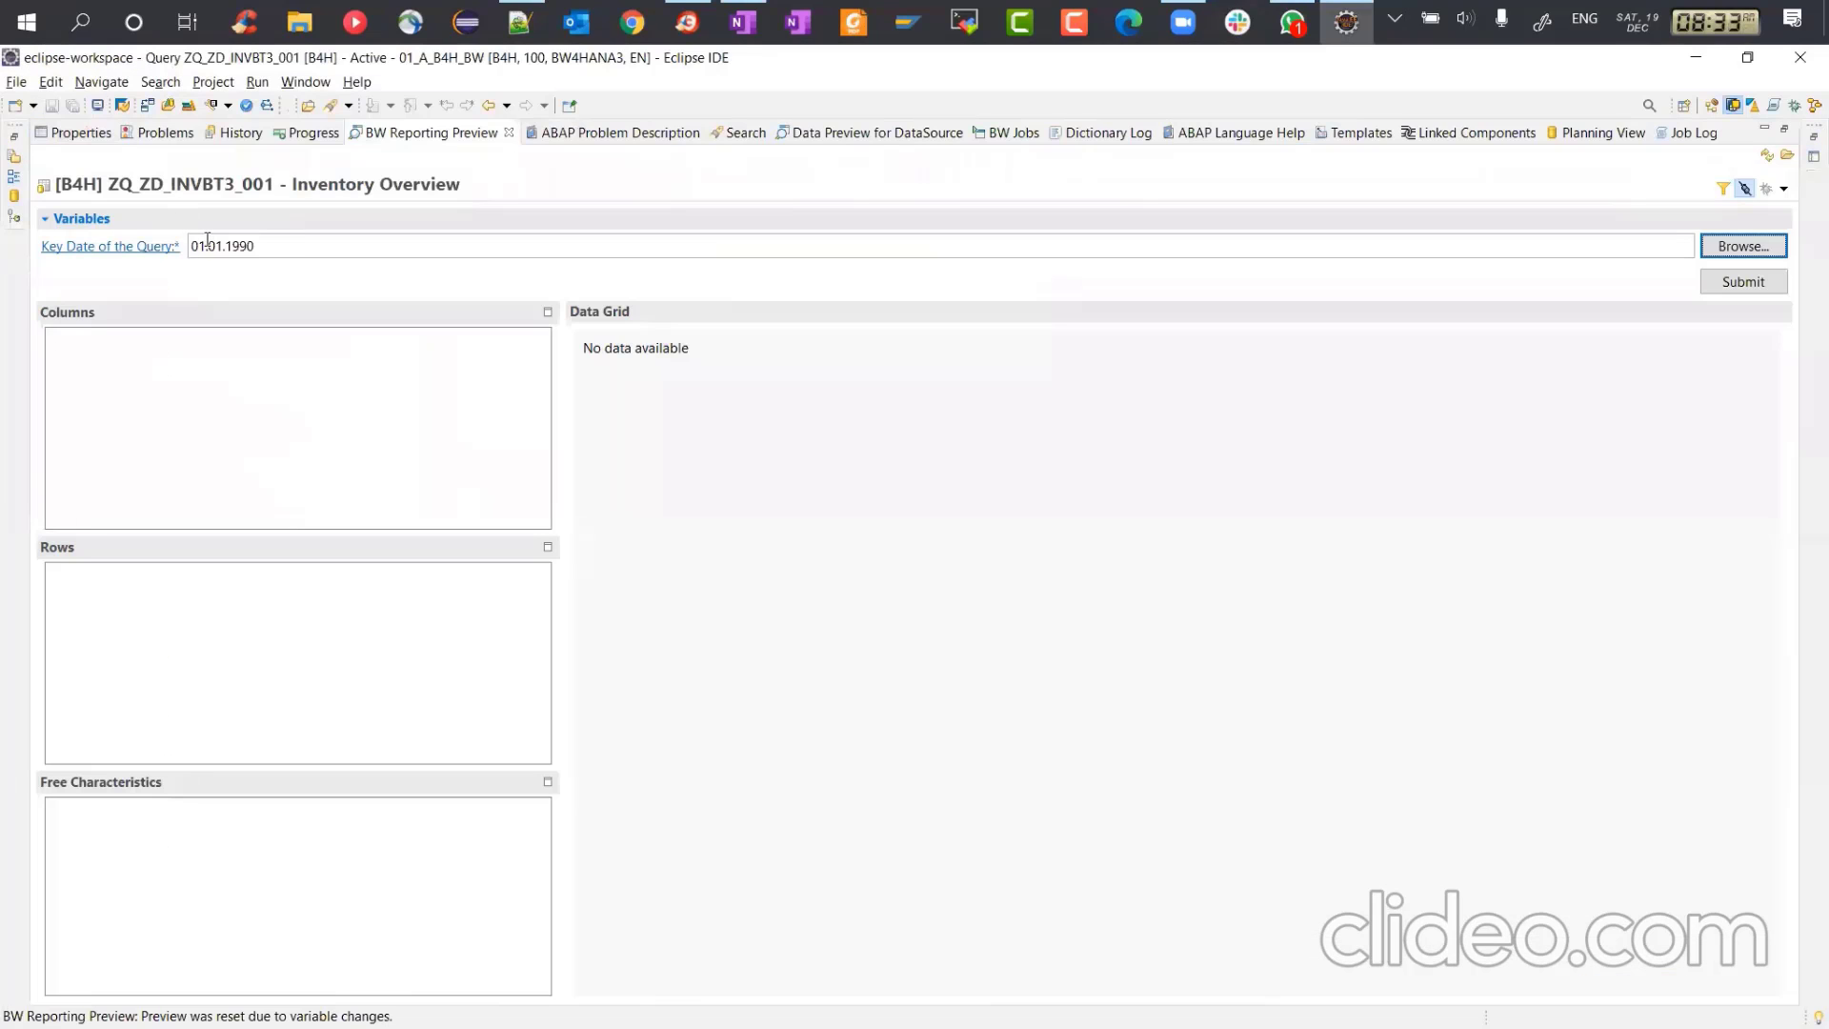
{"action": "key", "text": "BackSpace"}
{"action": "key", "text": "BackSpace"}
{"action": "key", "text": "BackSpace"}
{"action": "type", "text": "22."}
{"action": "key", "text": "Right"}
{"action": "key", "text": "Right"}
{"action": "key", "text": "BackSpace"}
{"action": "key", "text": "BackSpace"}
{"action": "type", "text": "09"}
{"action": "key", "text": "Delete"}
{"action": "key", "text": "Delete"}
{"action": "key", "text": "Delete"}
{"action": "key", "text": "Delete"}
{"action": "key", "text": "Delete"}
{"action": "type", "text": ".2020"}
{"action": "left_click", "coordinate": [1743, 282]}
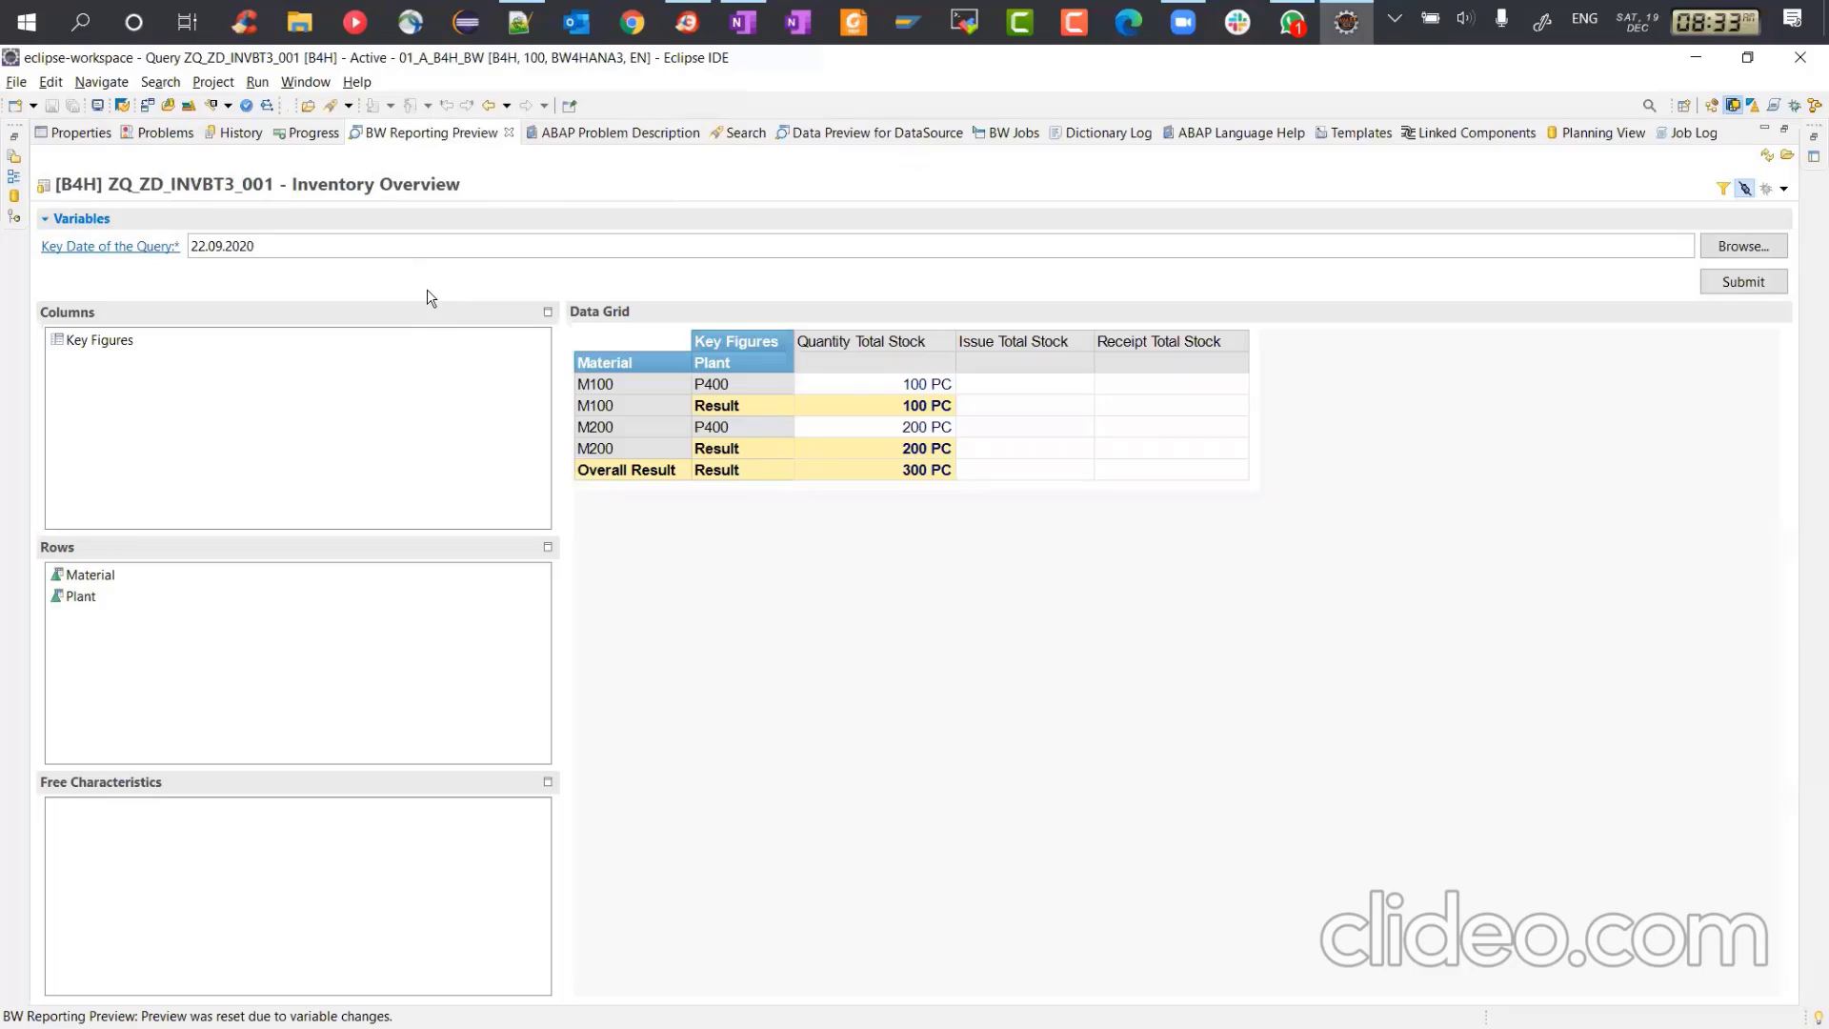
Step: Change Key Date of the Query to 17.09.2020 and submit the preview with the issue and receipt key figures
{"action": "left_click", "coordinate": [314, 244]}
{"action": "left_click", "coordinate": [208, 246]}
{"action": "key", "text": "BackSpace"}
{"action": "key", "text": "BackSpace"}
{"action": "type", "text": "17"}
{"action": "left_click", "coordinate": [1732, 282]}
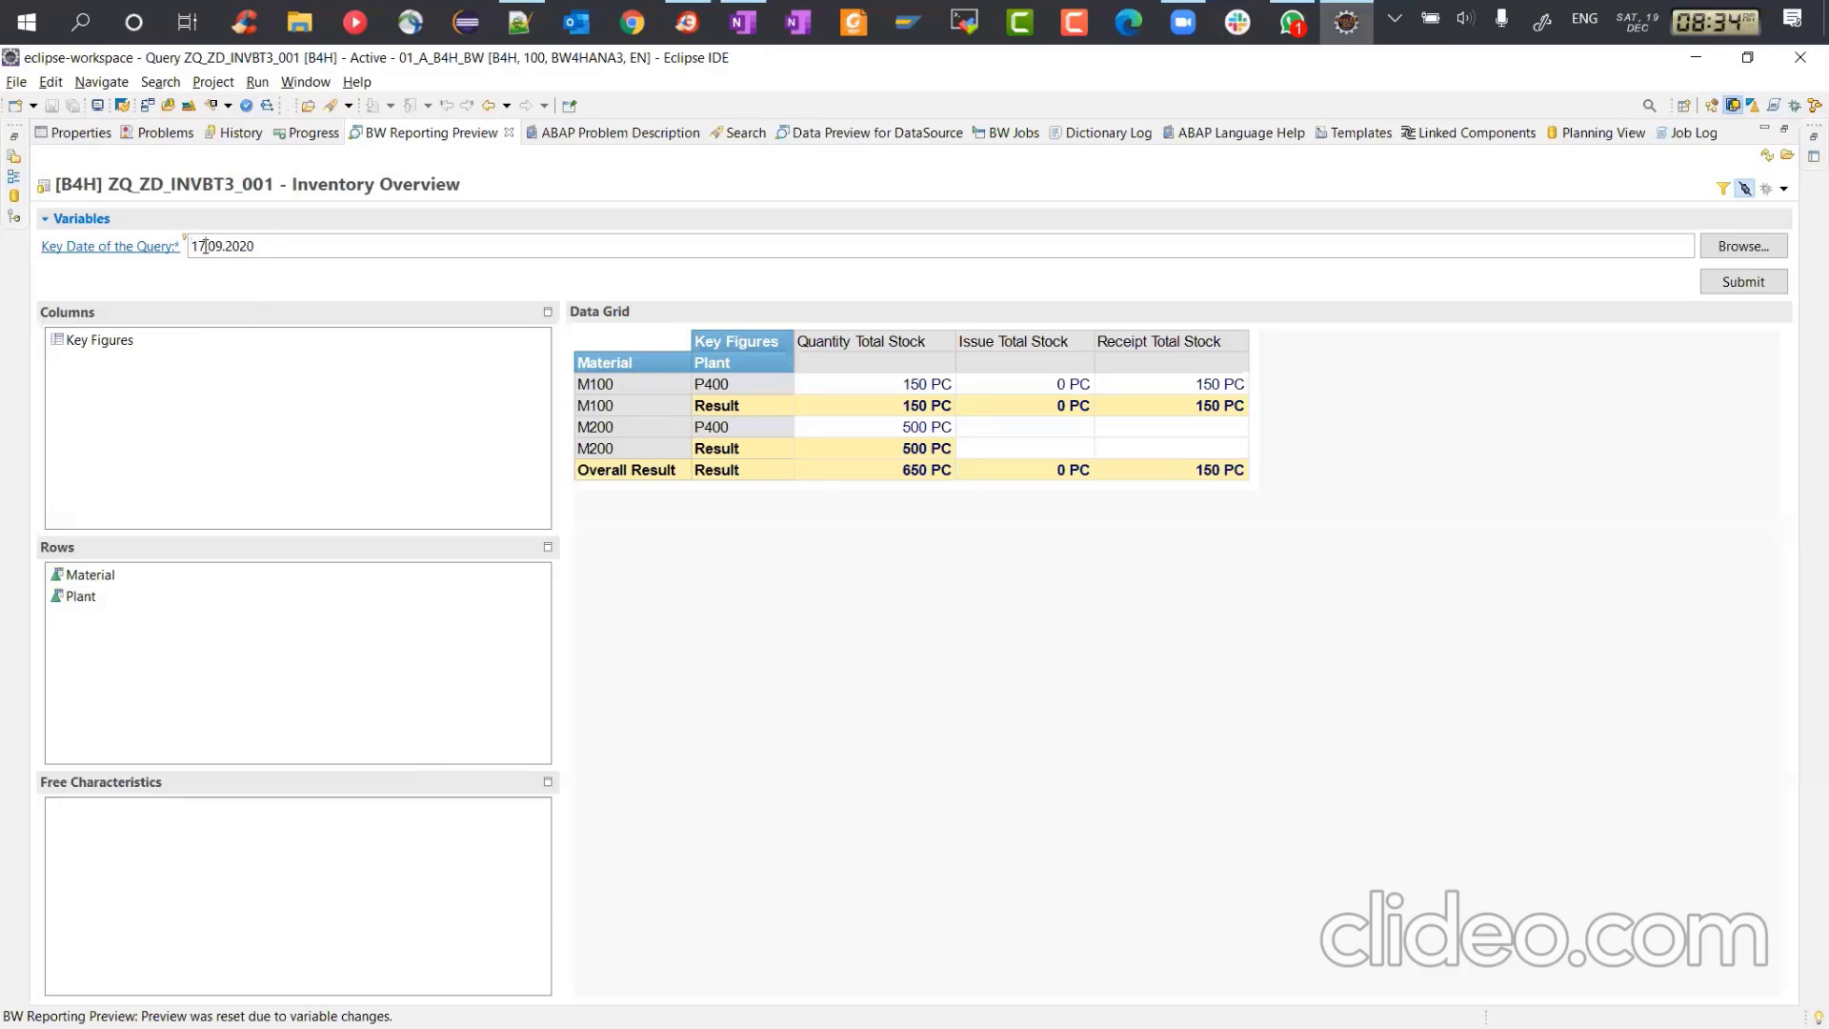
Step: Submit the preview for key date 18.09.2020 and compare its stock, issue and receipt quantities with the Hist Mov table in OneNote
{"action": "key", "text": "BackSpace"}
{"action": "type", "text": "8"}
{"action": "left_click", "coordinate": [1743, 281]}
{"action": "key", "text": "alt+Tab"}
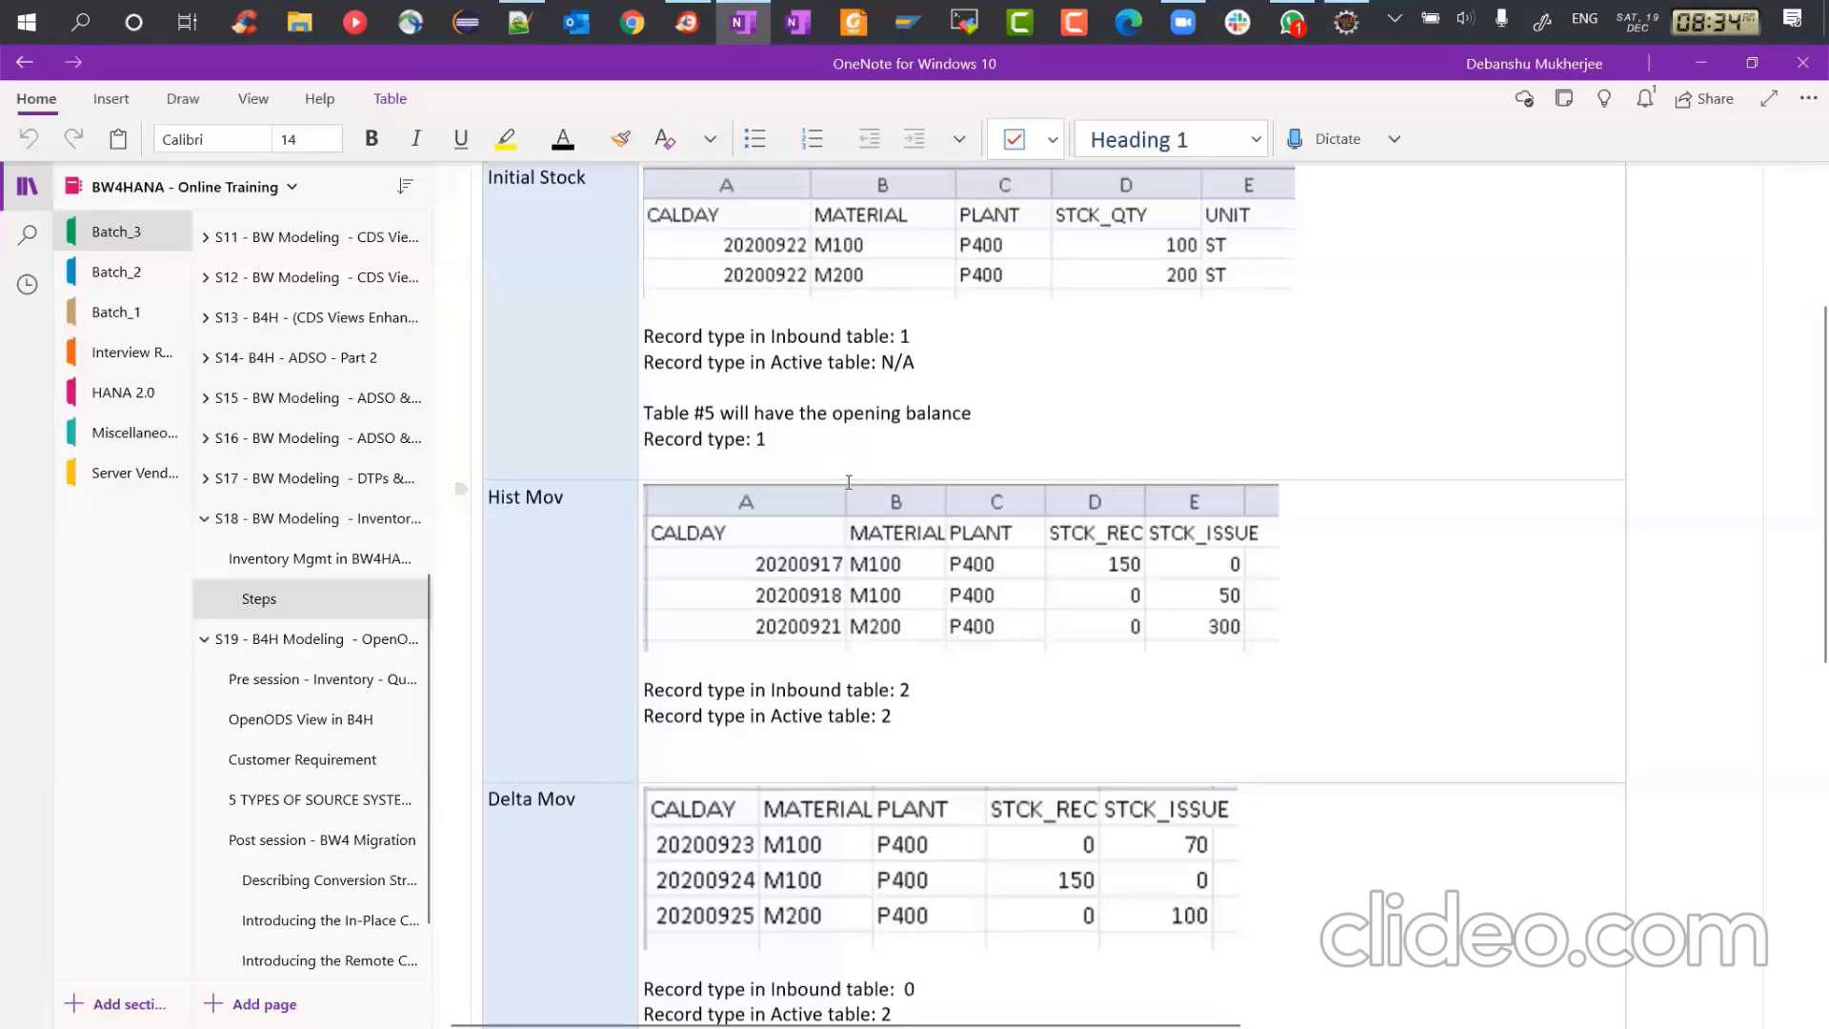
{"action": "key", "text": "alt+Tab"}
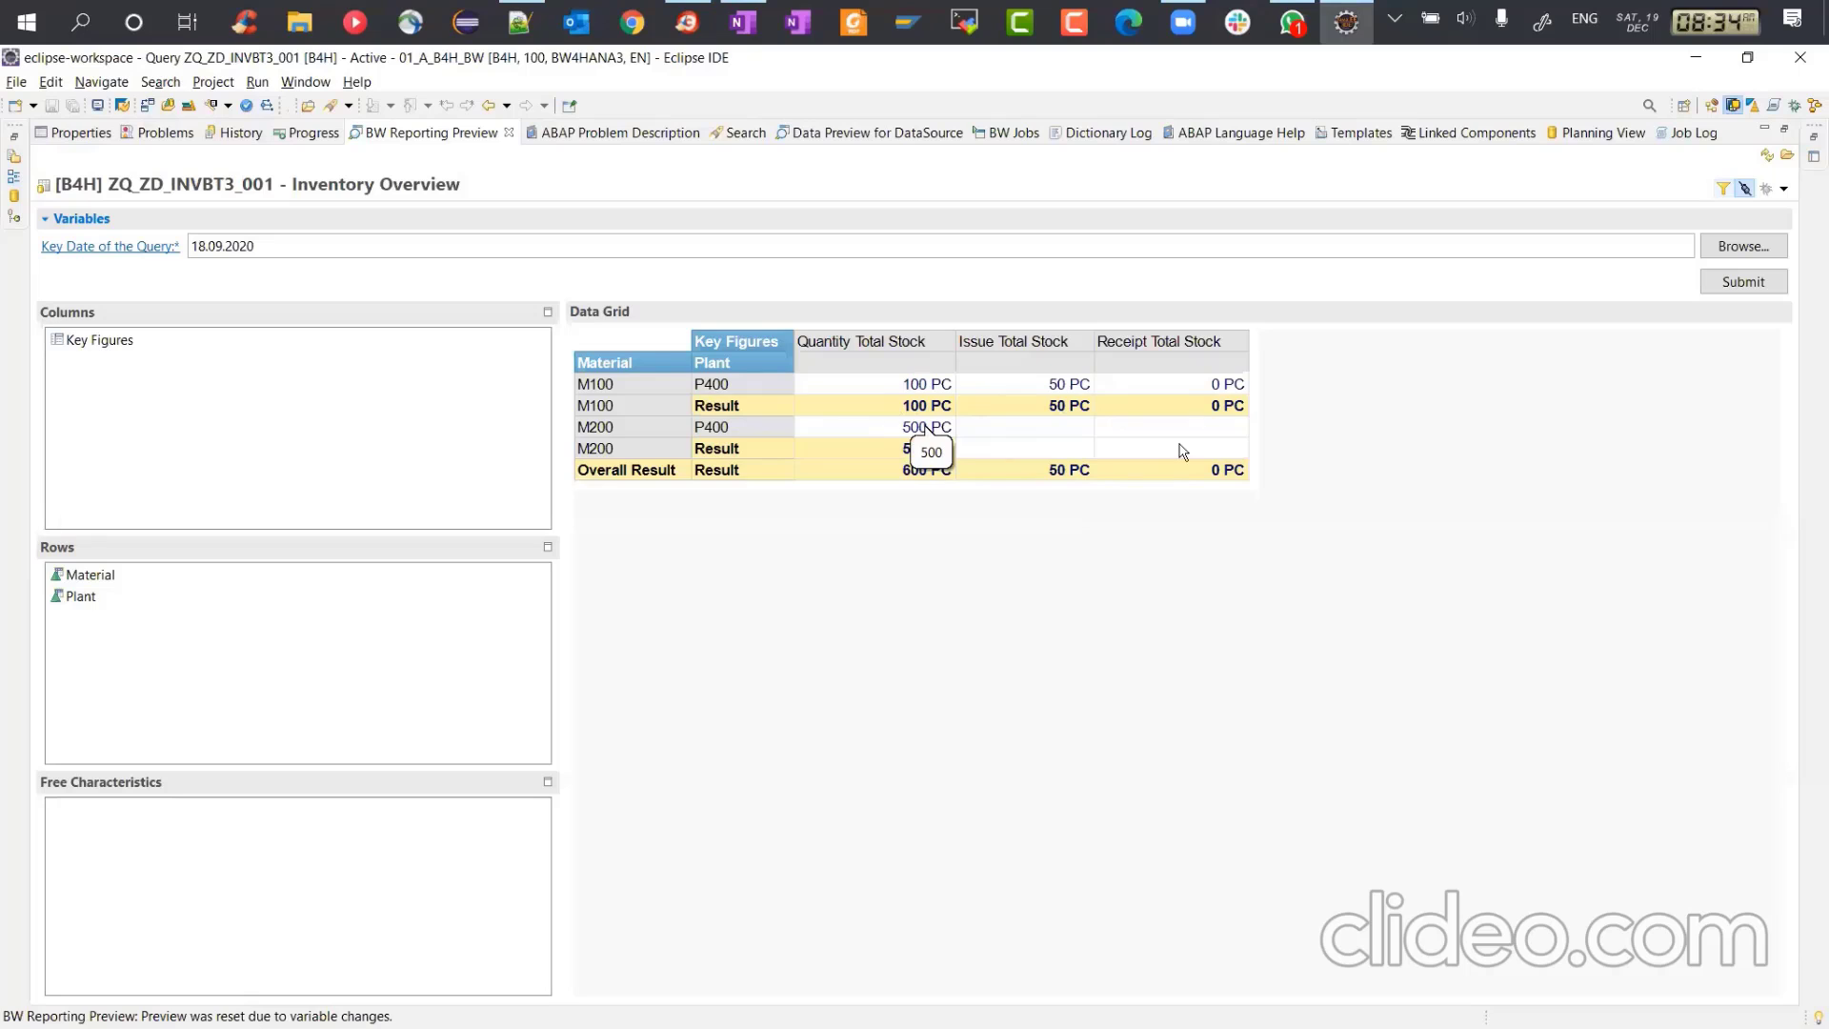
{"action": "key", "text": "alt+Tab"}
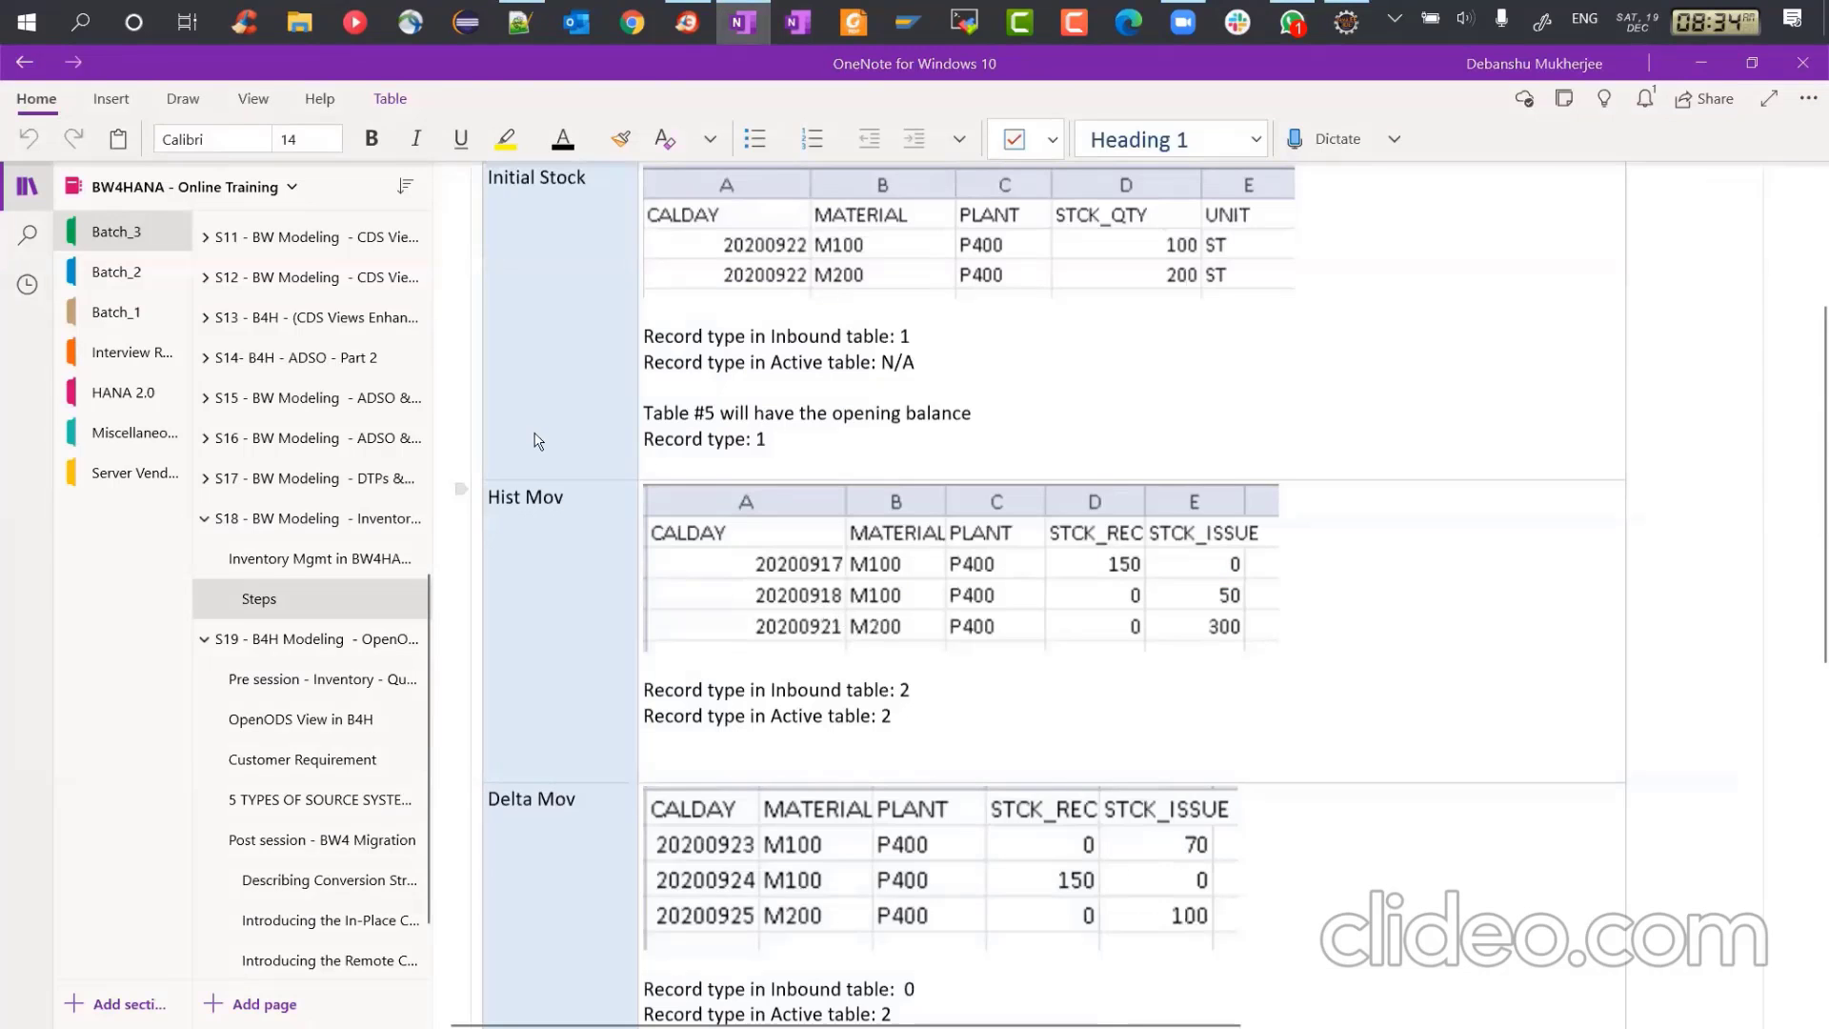
{"action": "key", "text": "alt+Tab"}
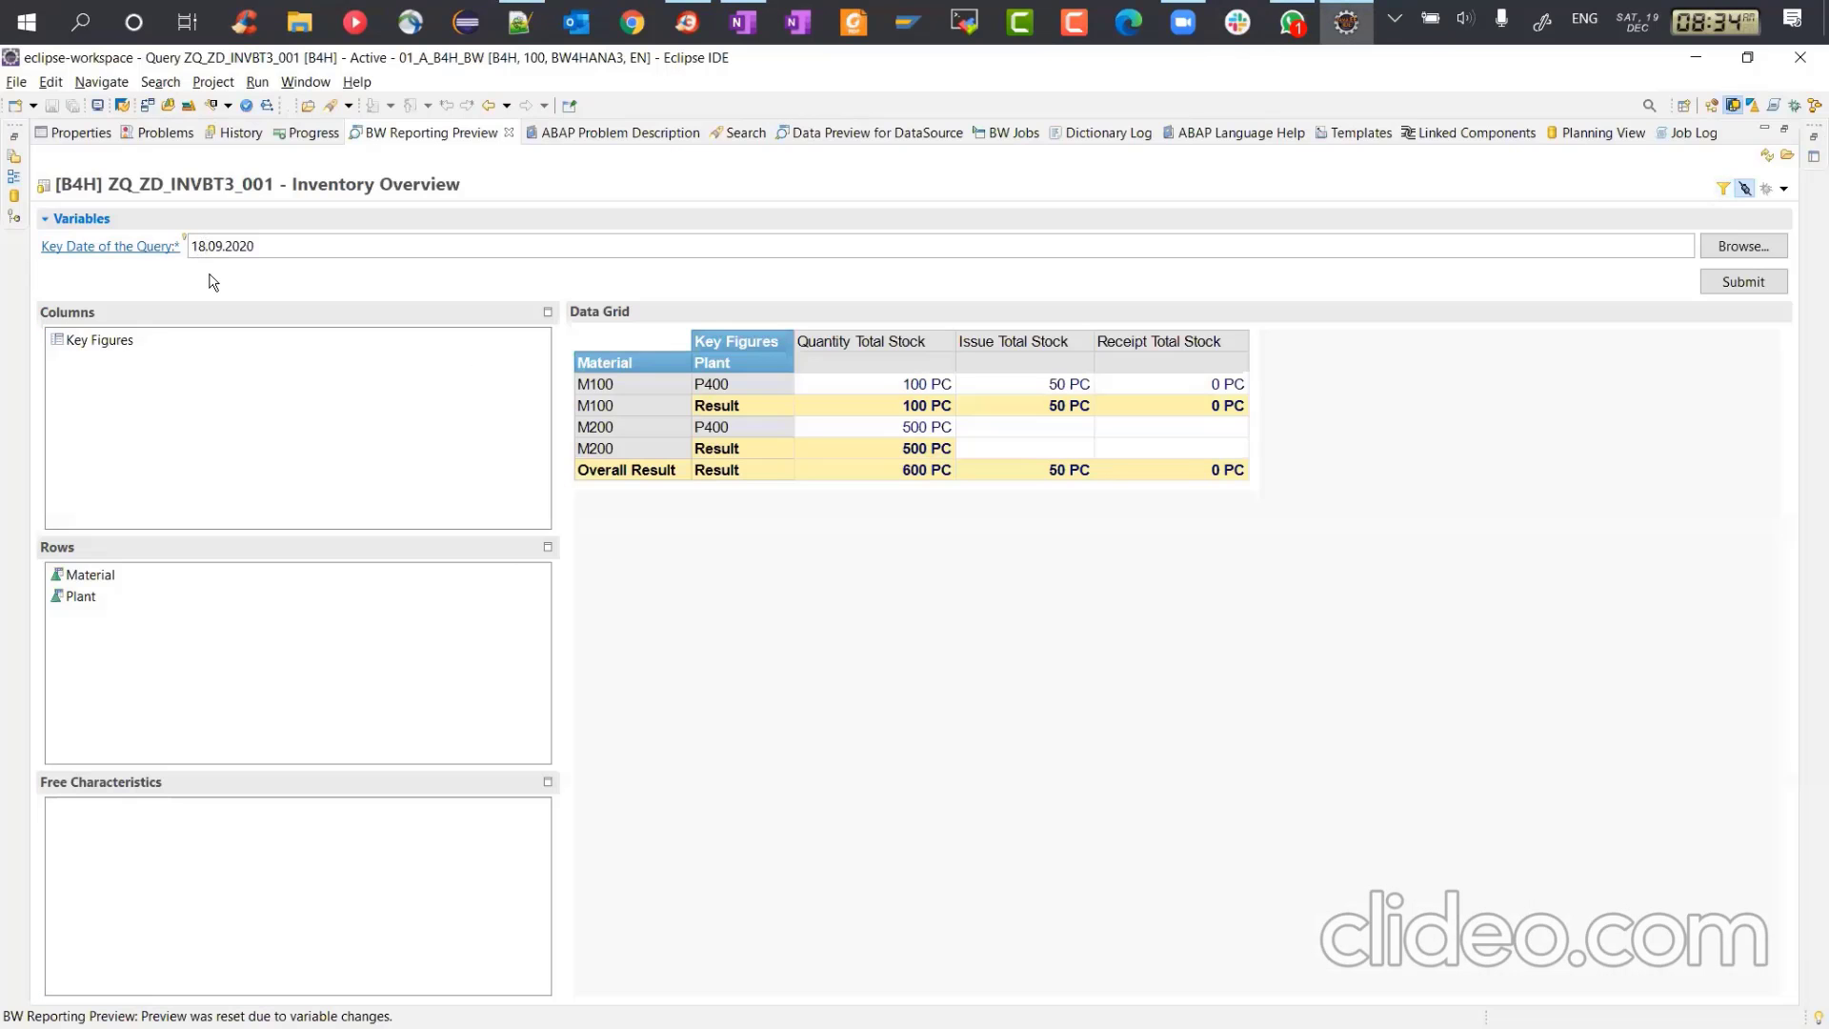
Step: Change Key Date of the Query to 21.09.2020 and submit the preview
{"action": "key", "text": "BackSpace"}
{"action": "key", "text": "BackSpace"}
{"action": "type", "text": "21"}
{"action": "left_click", "coordinate": [1759, 282]}
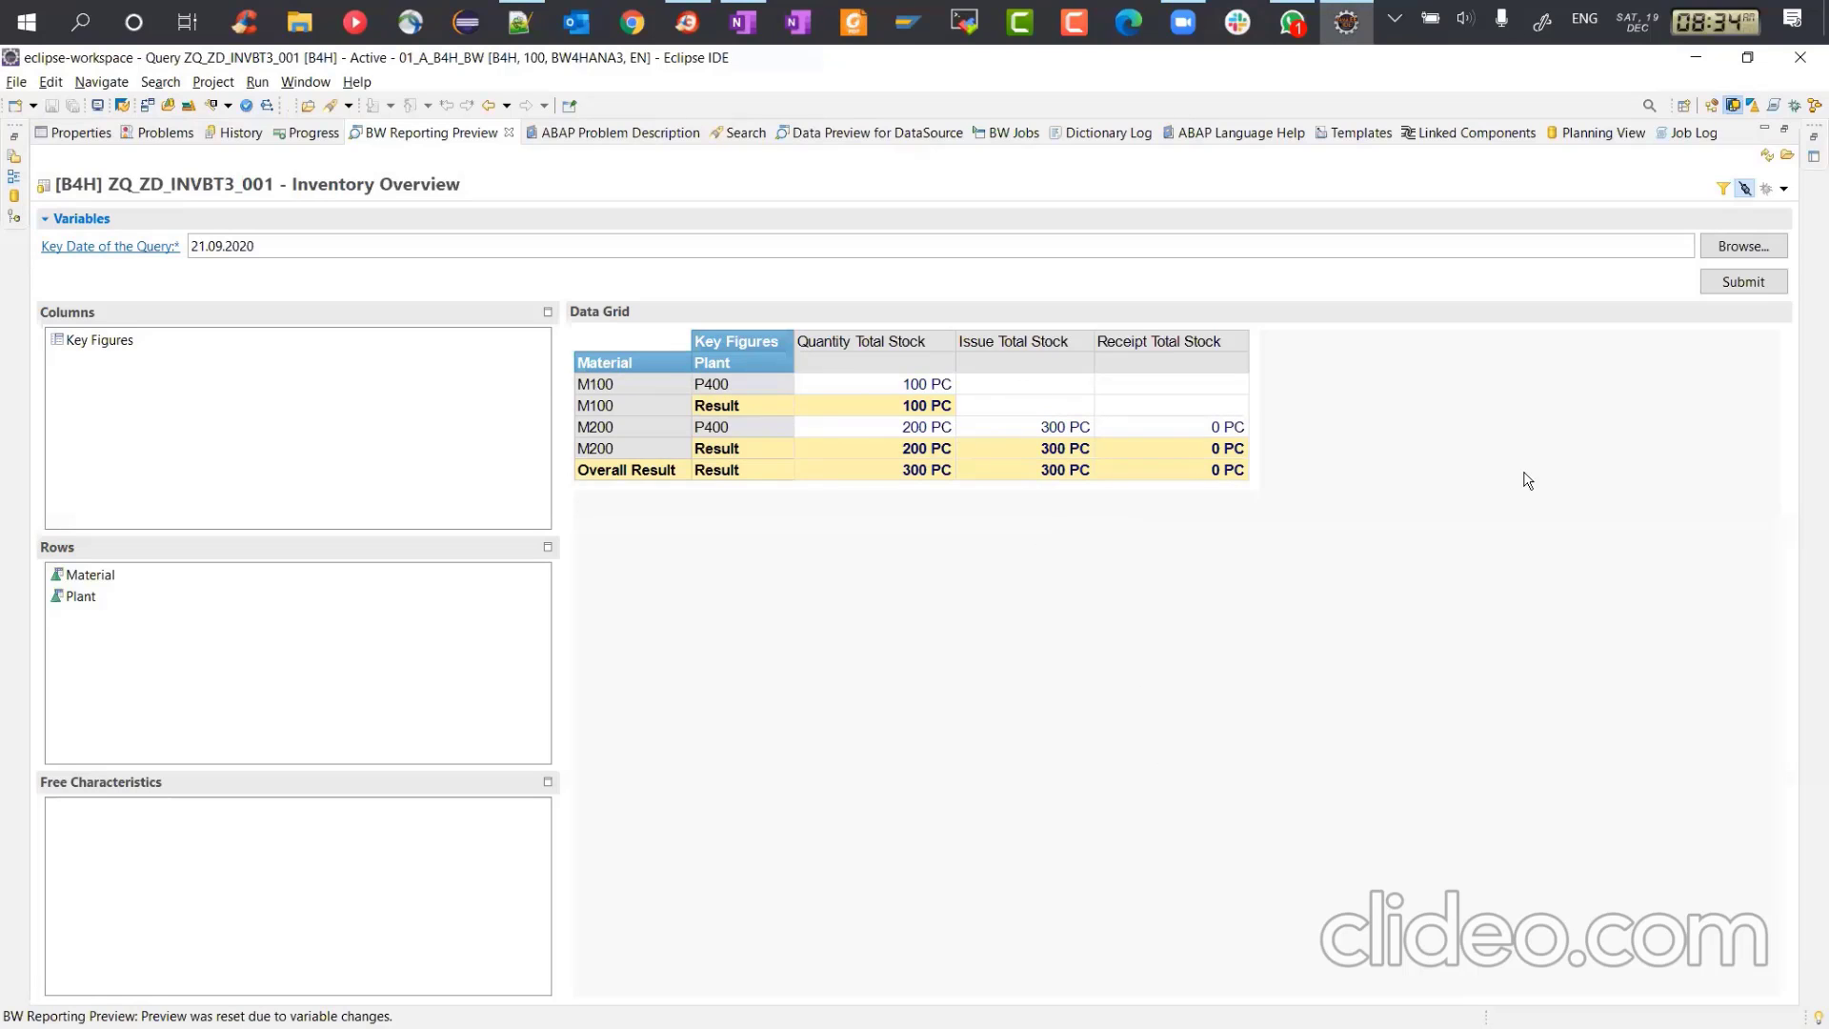
Step: Switch to OneNote and review the Initial Stock, Hist Mov and Delta Mov tables
{"action": "left_click", "coordinate": [742, 22]}
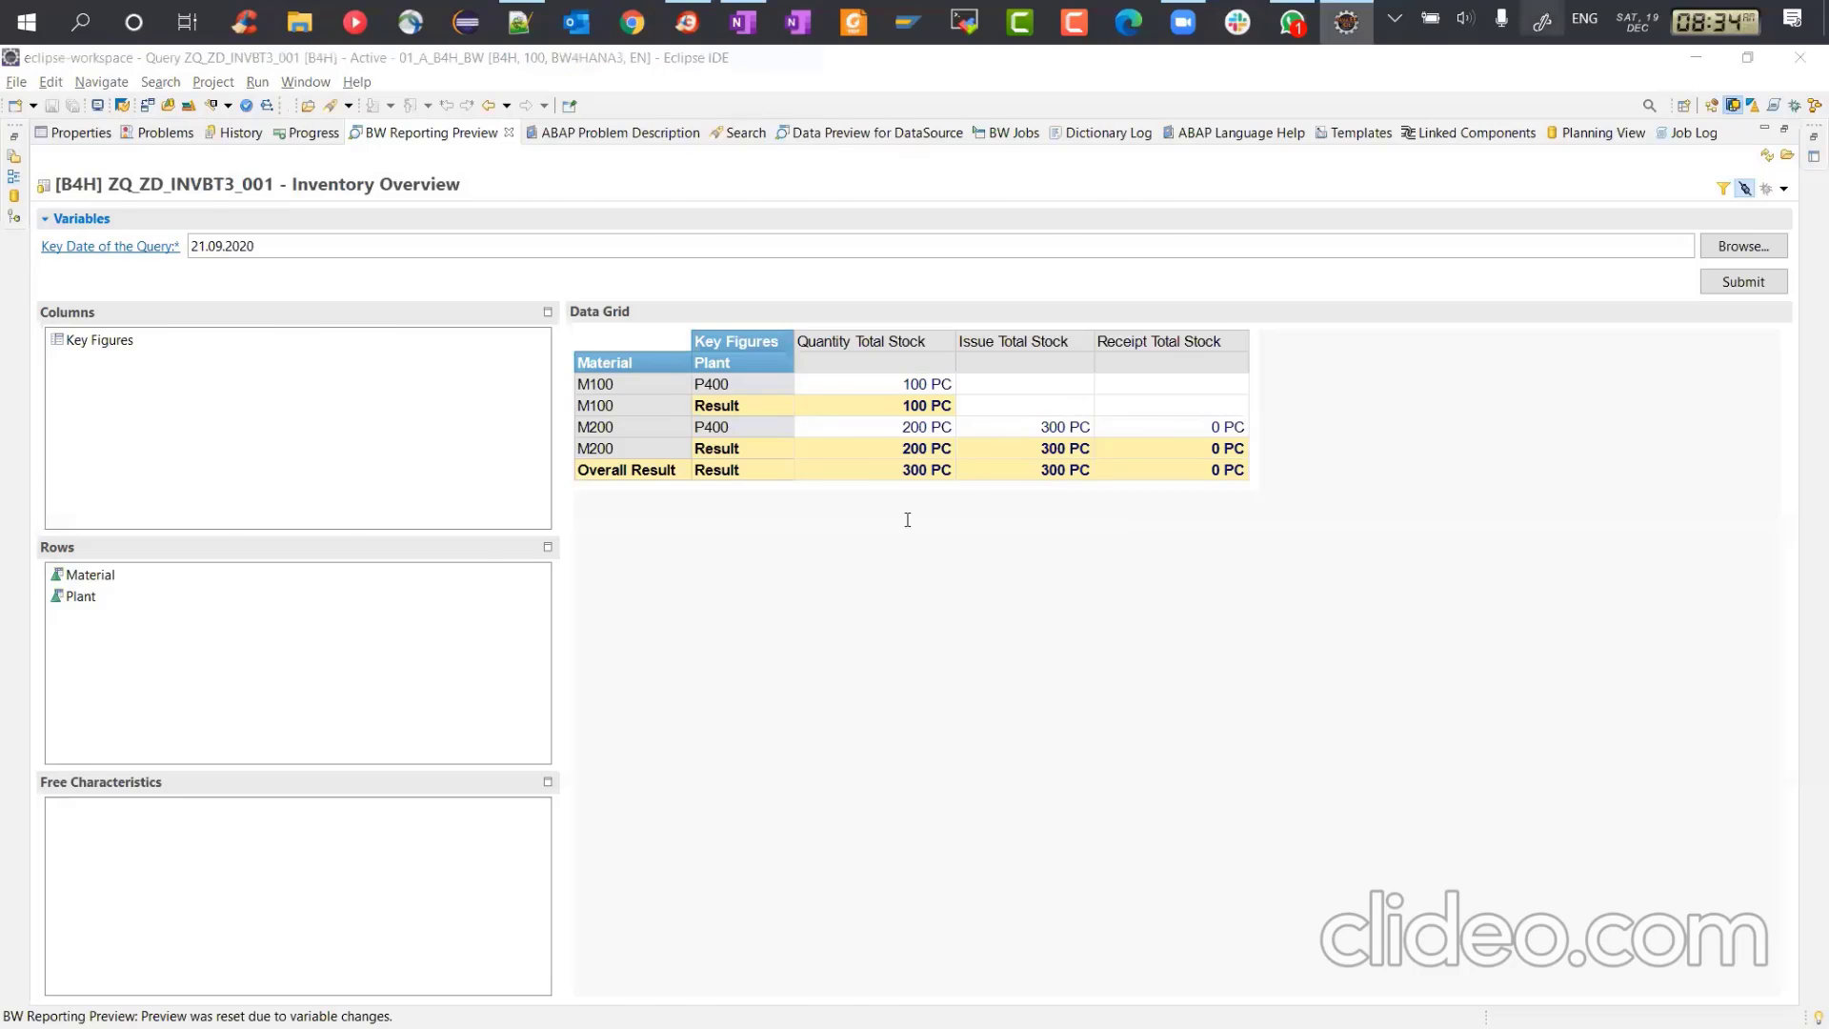
{"action": "scroll", "coordinate": [896, 734], "scroll_direction": "down", "scroll_amount": 2}
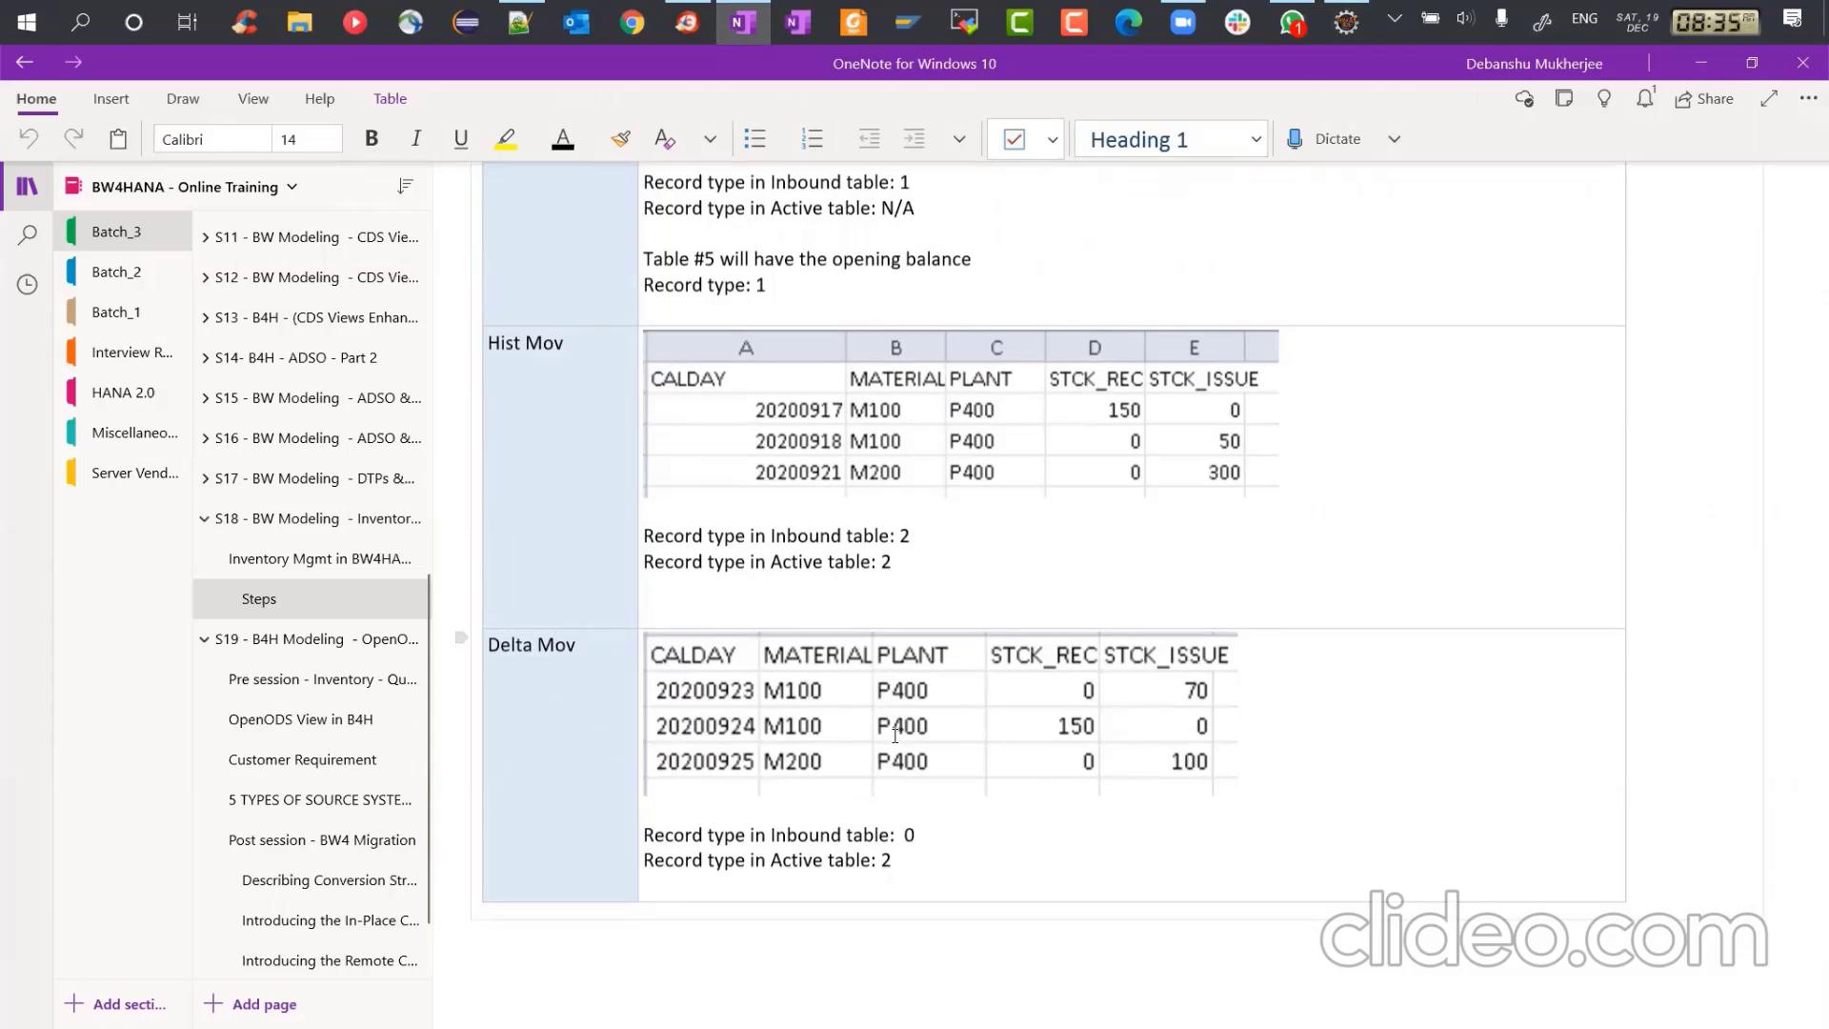
{"action": "scroll", "coordinate": [895, 734], "scroll_direction": "up", "scroll_amount": 4}
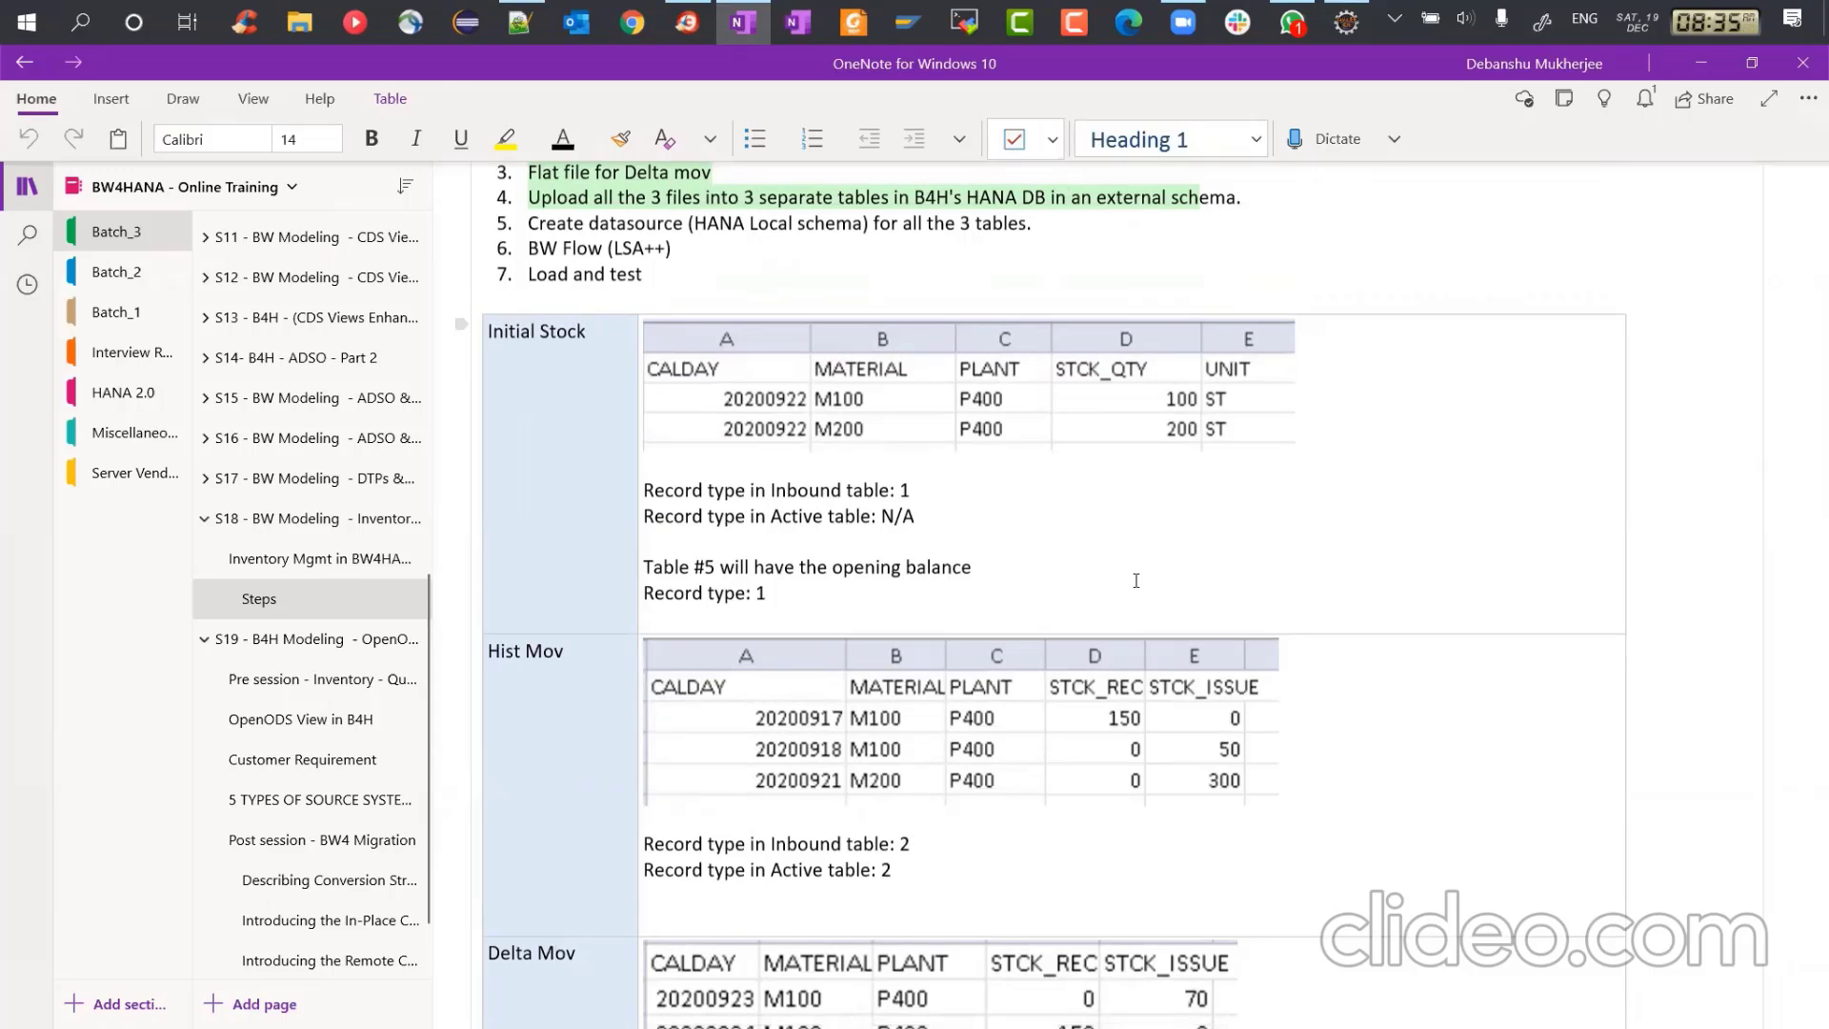
Step: Switch back to Eclipse, change Key Date of the Query to 22.09.2020 and submit the preview
{"action": "key", "text": "alt+Tab"}
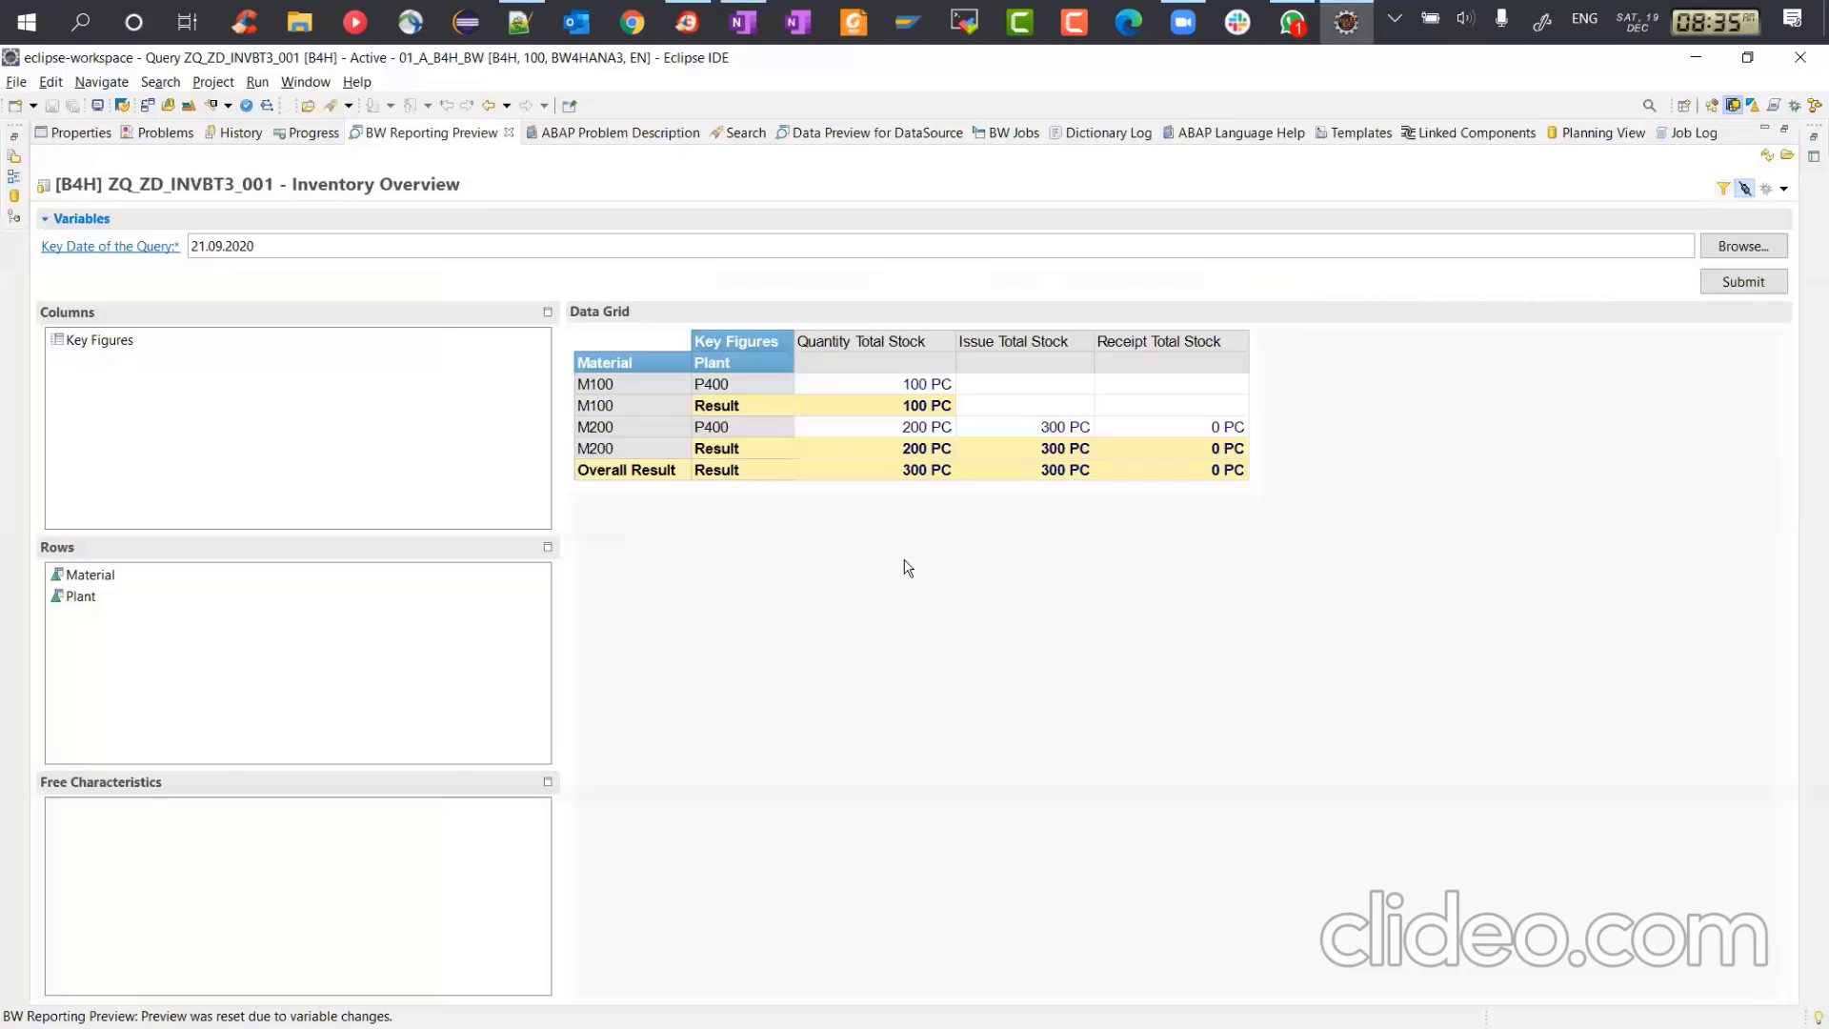
{"action": "left_click", "coordinate": [205, 246]}
{"action": "key", "text": "BackSpace"}
{"action": "type", "text": "2"}
{"action": "left_click", "coordinate": [1743, 282]}
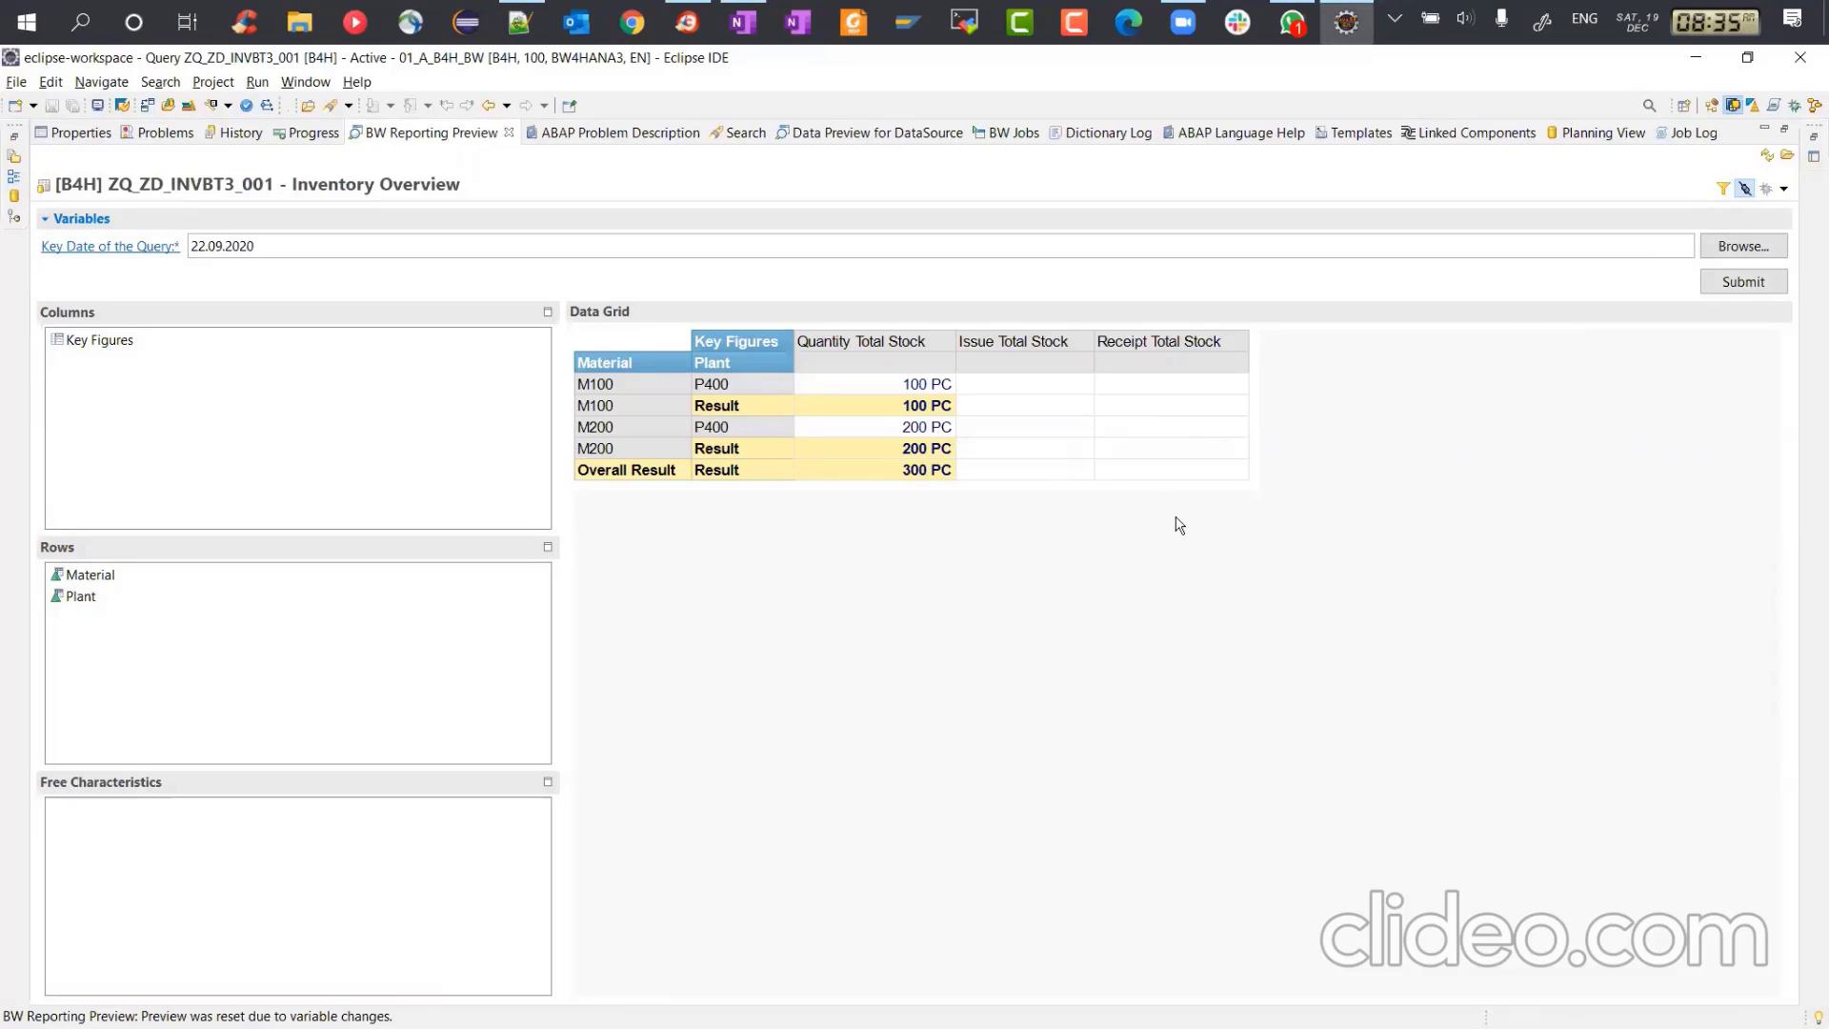
Step: Change Key Date of the Query to 17.09.2020 in the maximized reporting preview and submit it
{"action": "double_click", "coordinate": [438, 134]}
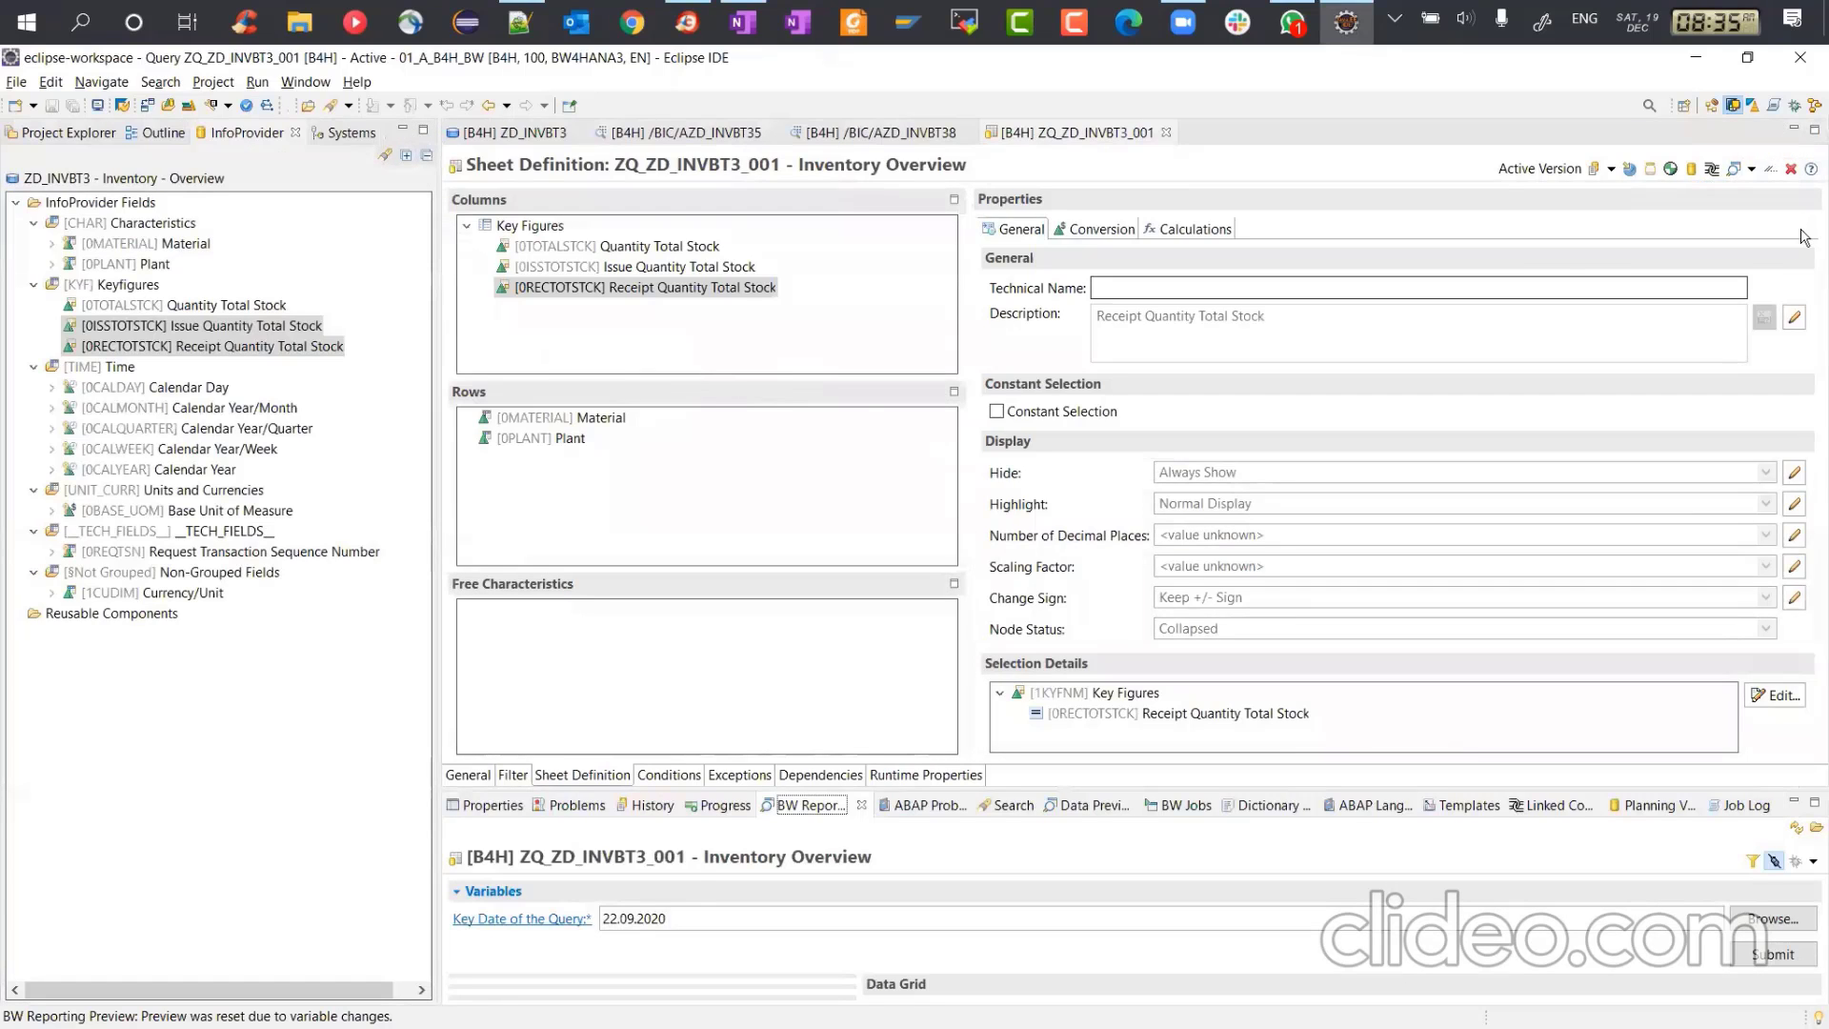
{"action": "double_click", "coordinate": [814, 803]}
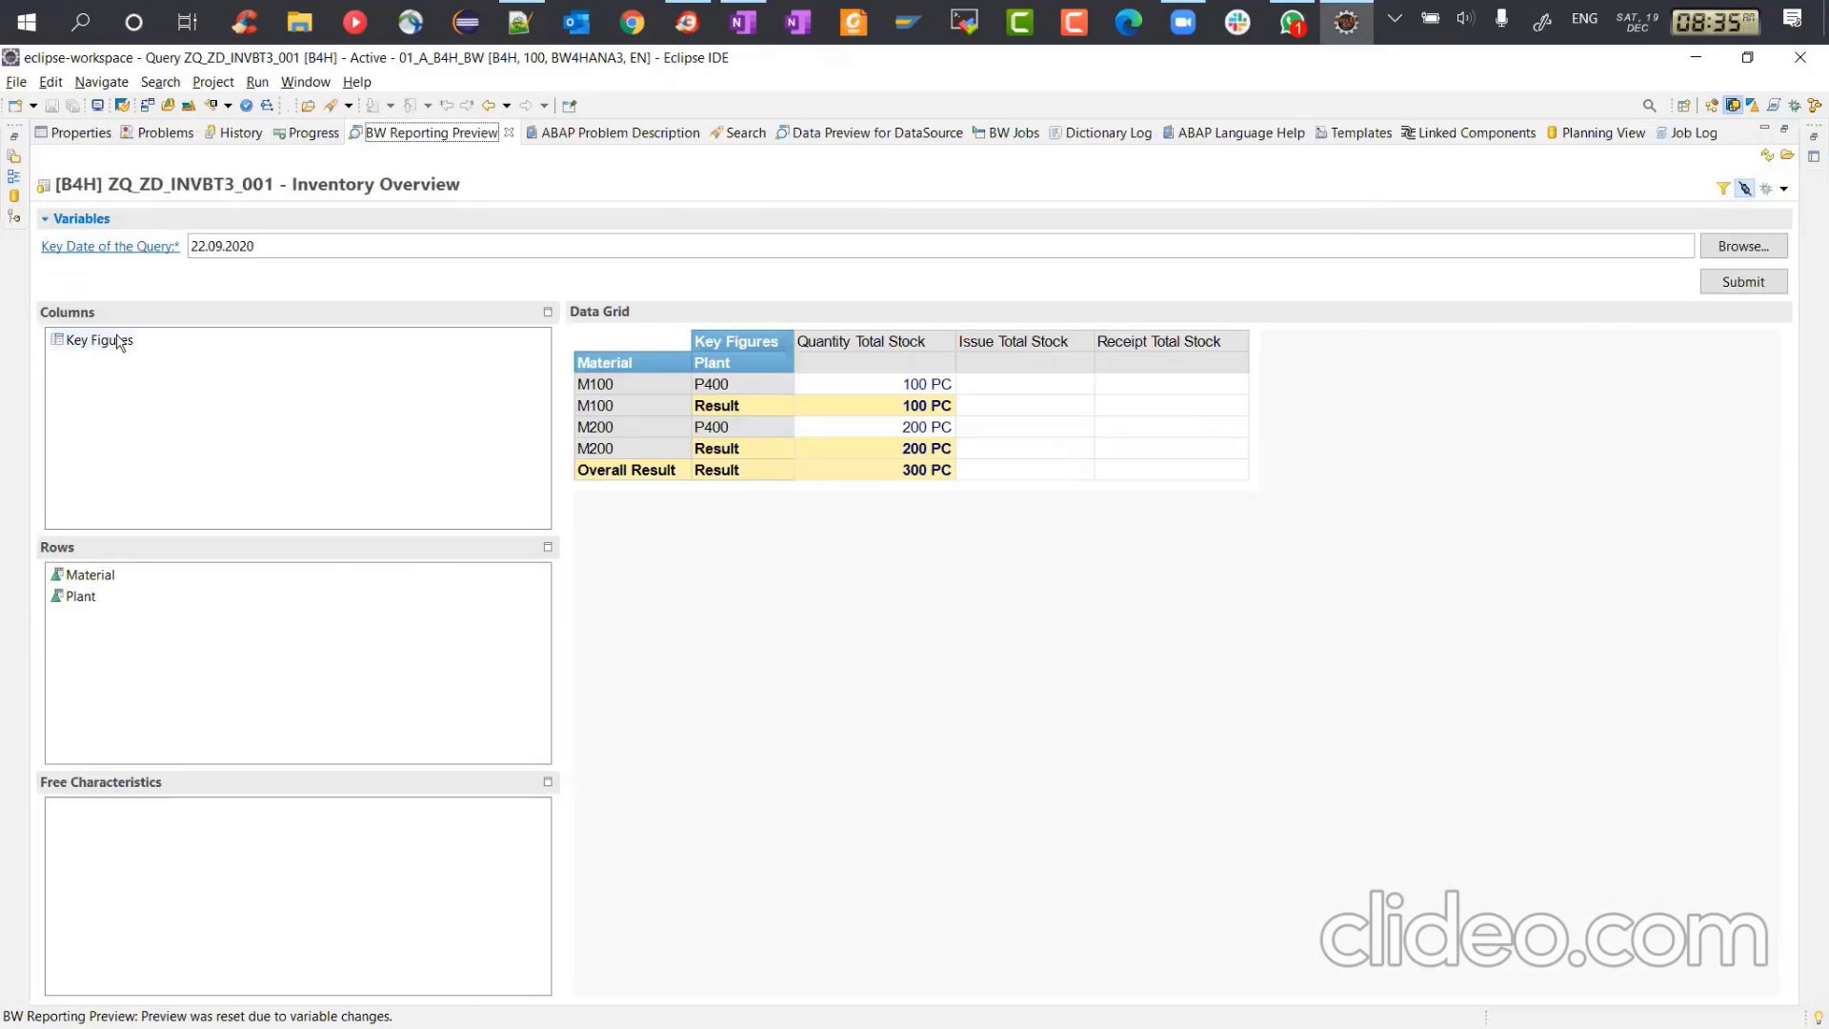
{"action": "left_click", "coordinate": [201, 244]}
{"action": "key", "text": "BackSpace"}
{"action": "key", "text": "BackSpace"}
{"action": "type", "text": "17"}
{"action": "left_click", "coordinate": [1739, 280]}
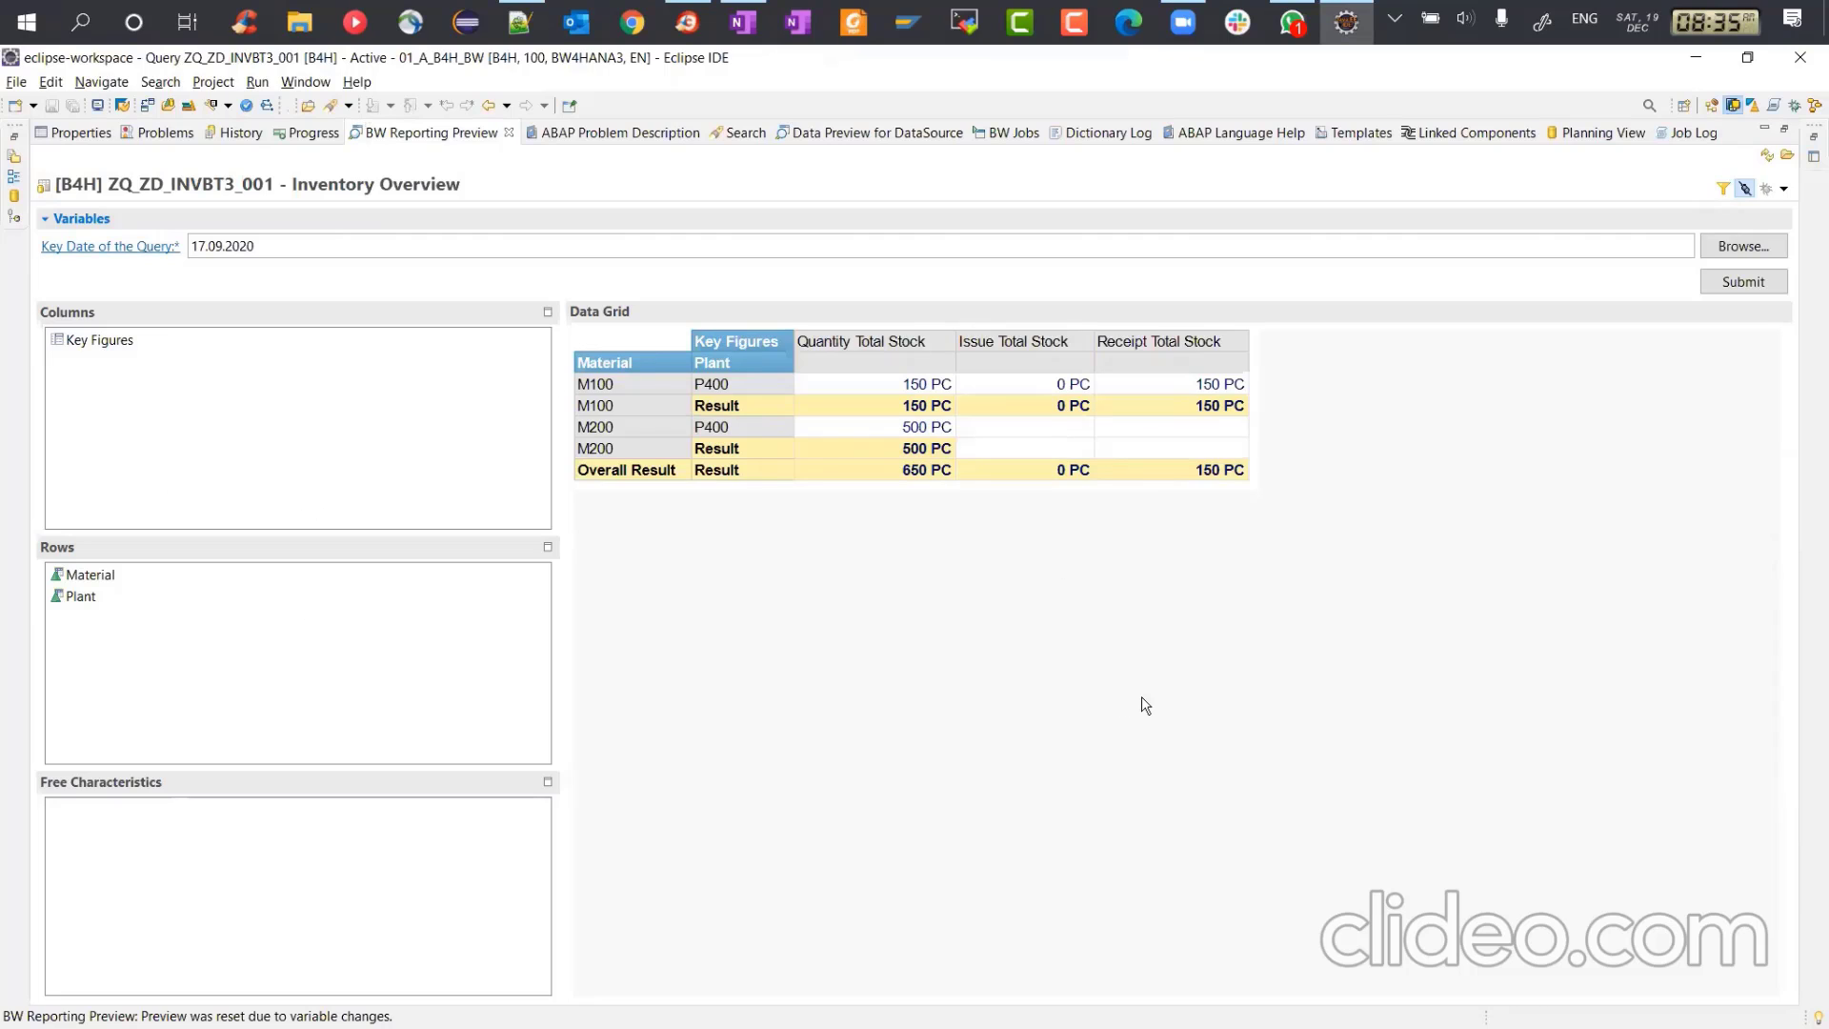
Step: Capture the data grid from the Material column through Quantity Total Stock in Snagit, then return to Eclipse
{"action": "key", "text": "Print"}
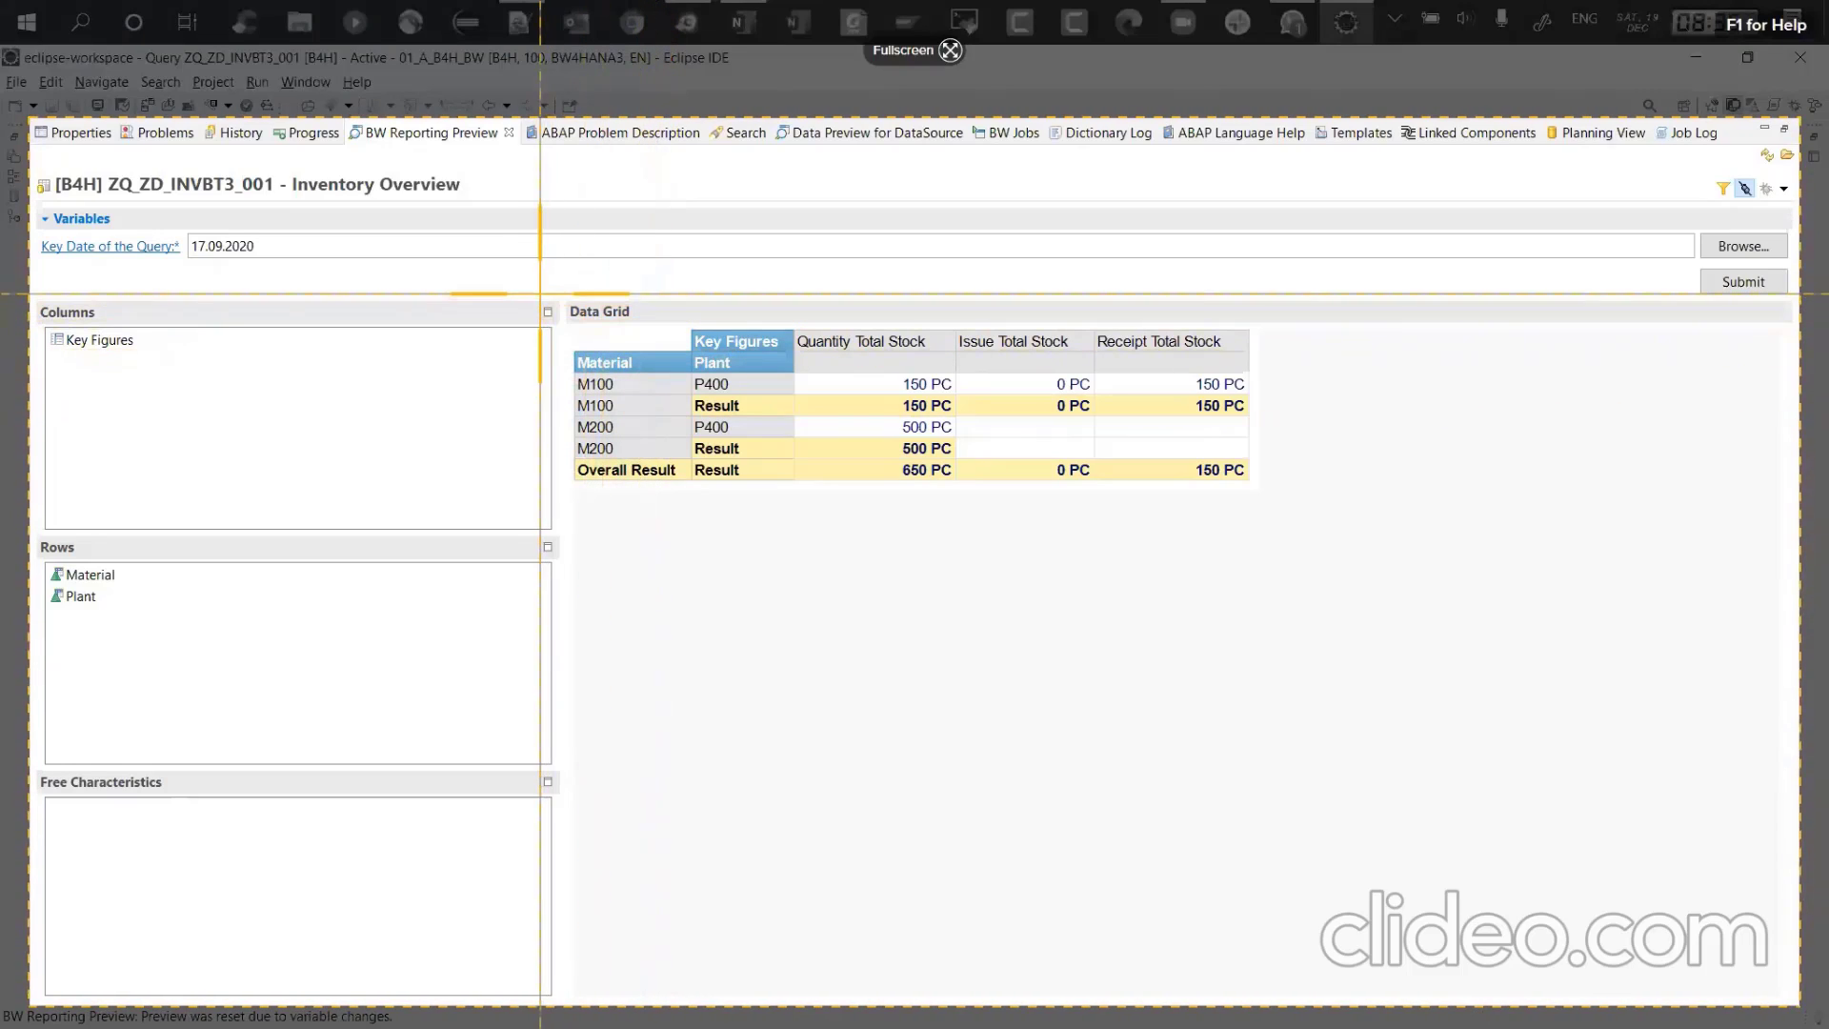
{"action": "left_click_drag", "start_coordinate": [563, 292], "coordinate": [956, 484]}
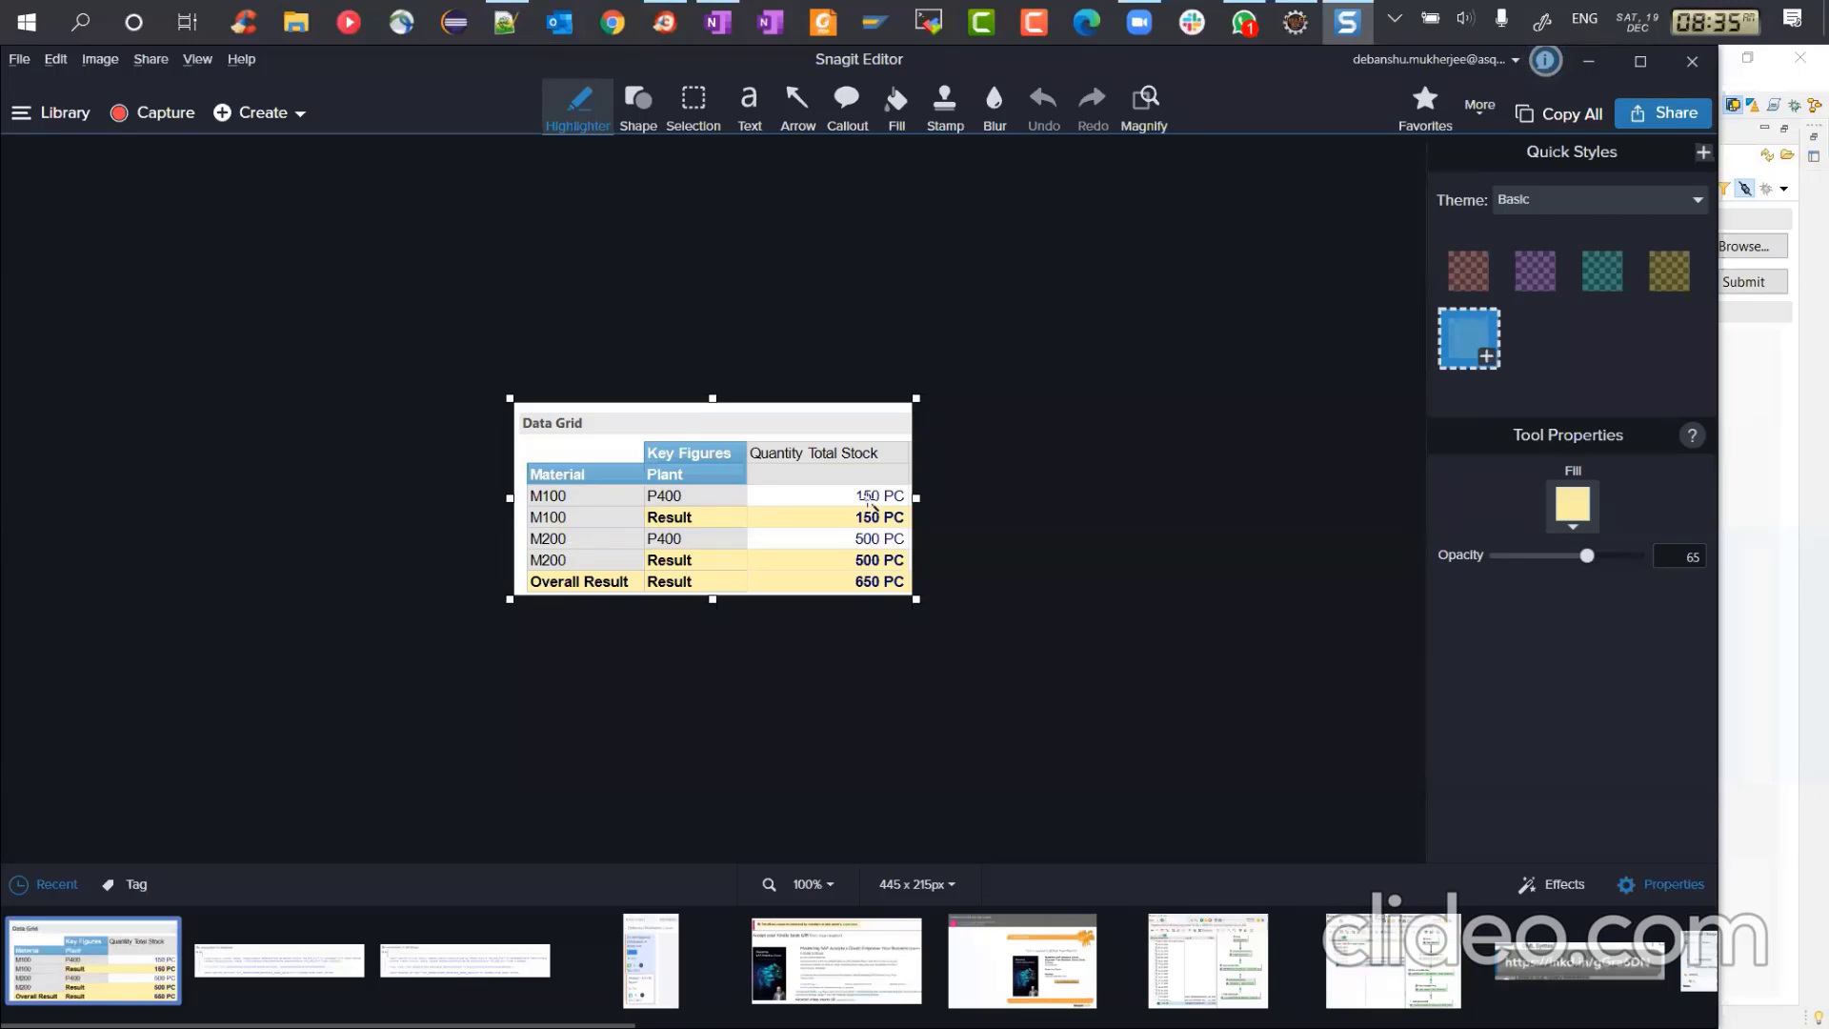
{"action": "key", "text": "alt+Tab"}
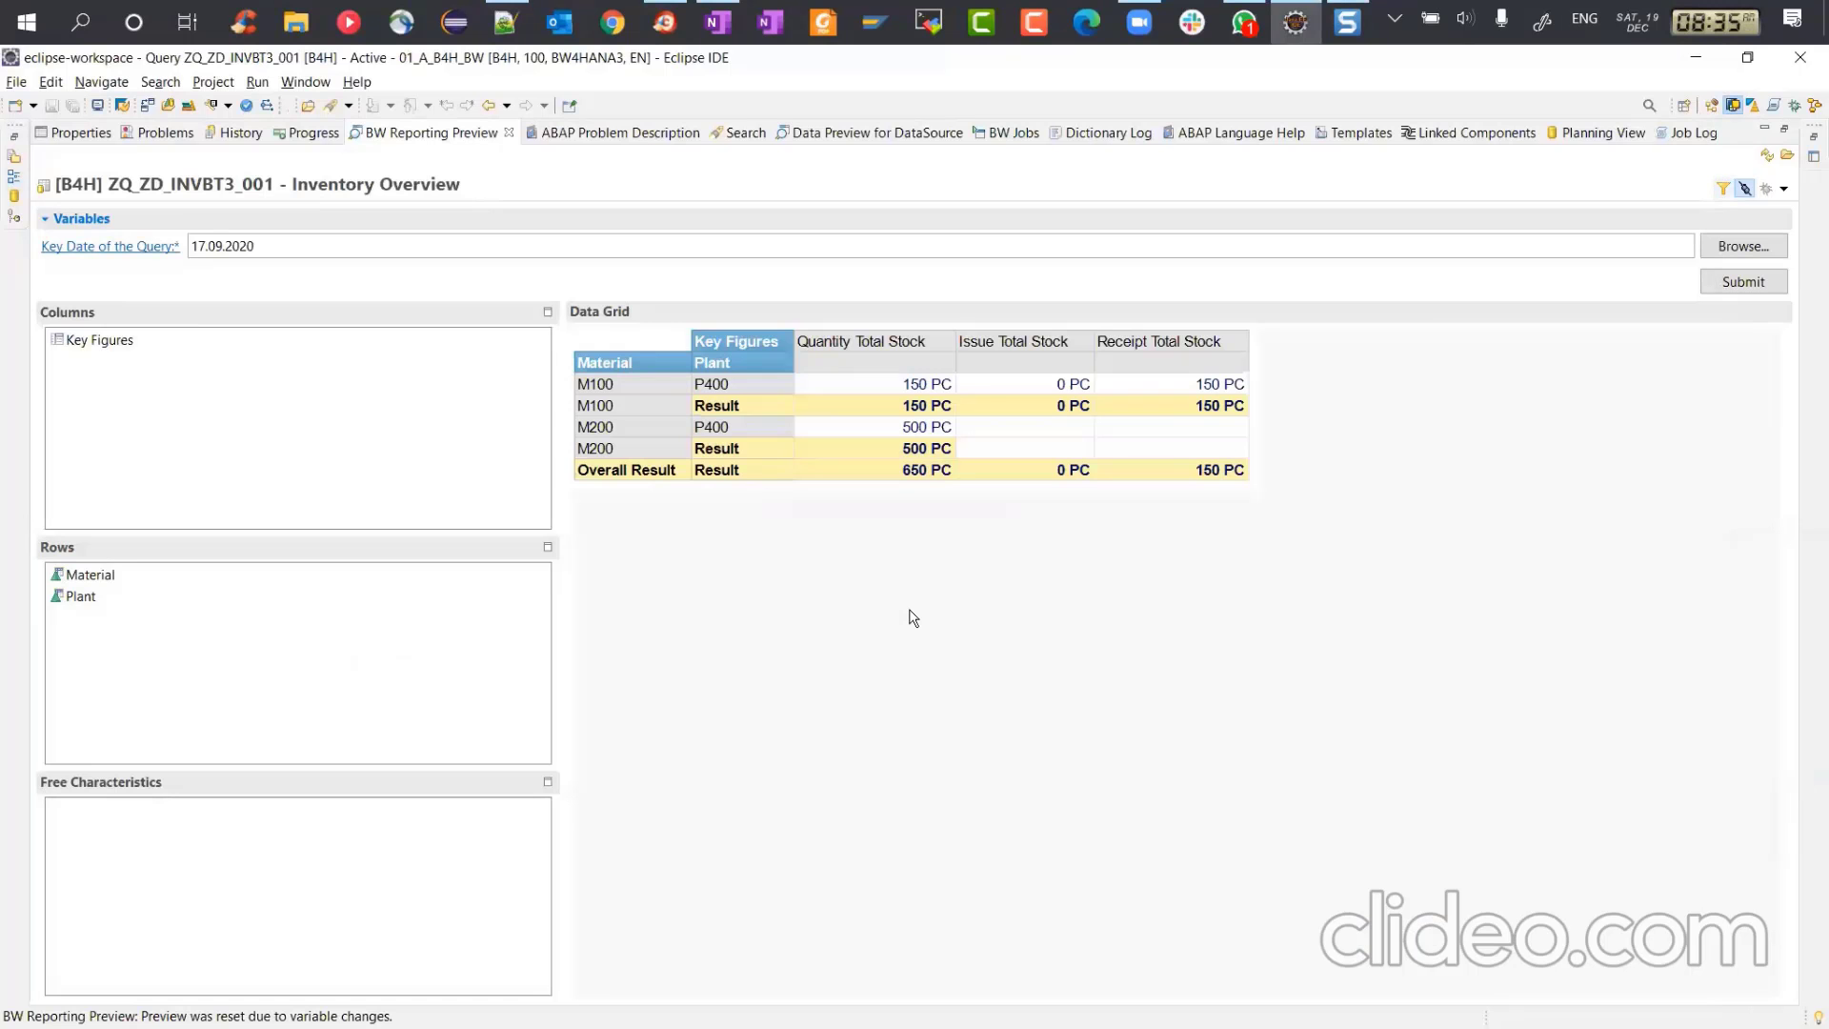
Step: Restore the preview's size and review the General and Inventory settings of DataStore object ZD_INVBT3
{"action": "double_click", "coordinate": [421, 135]}
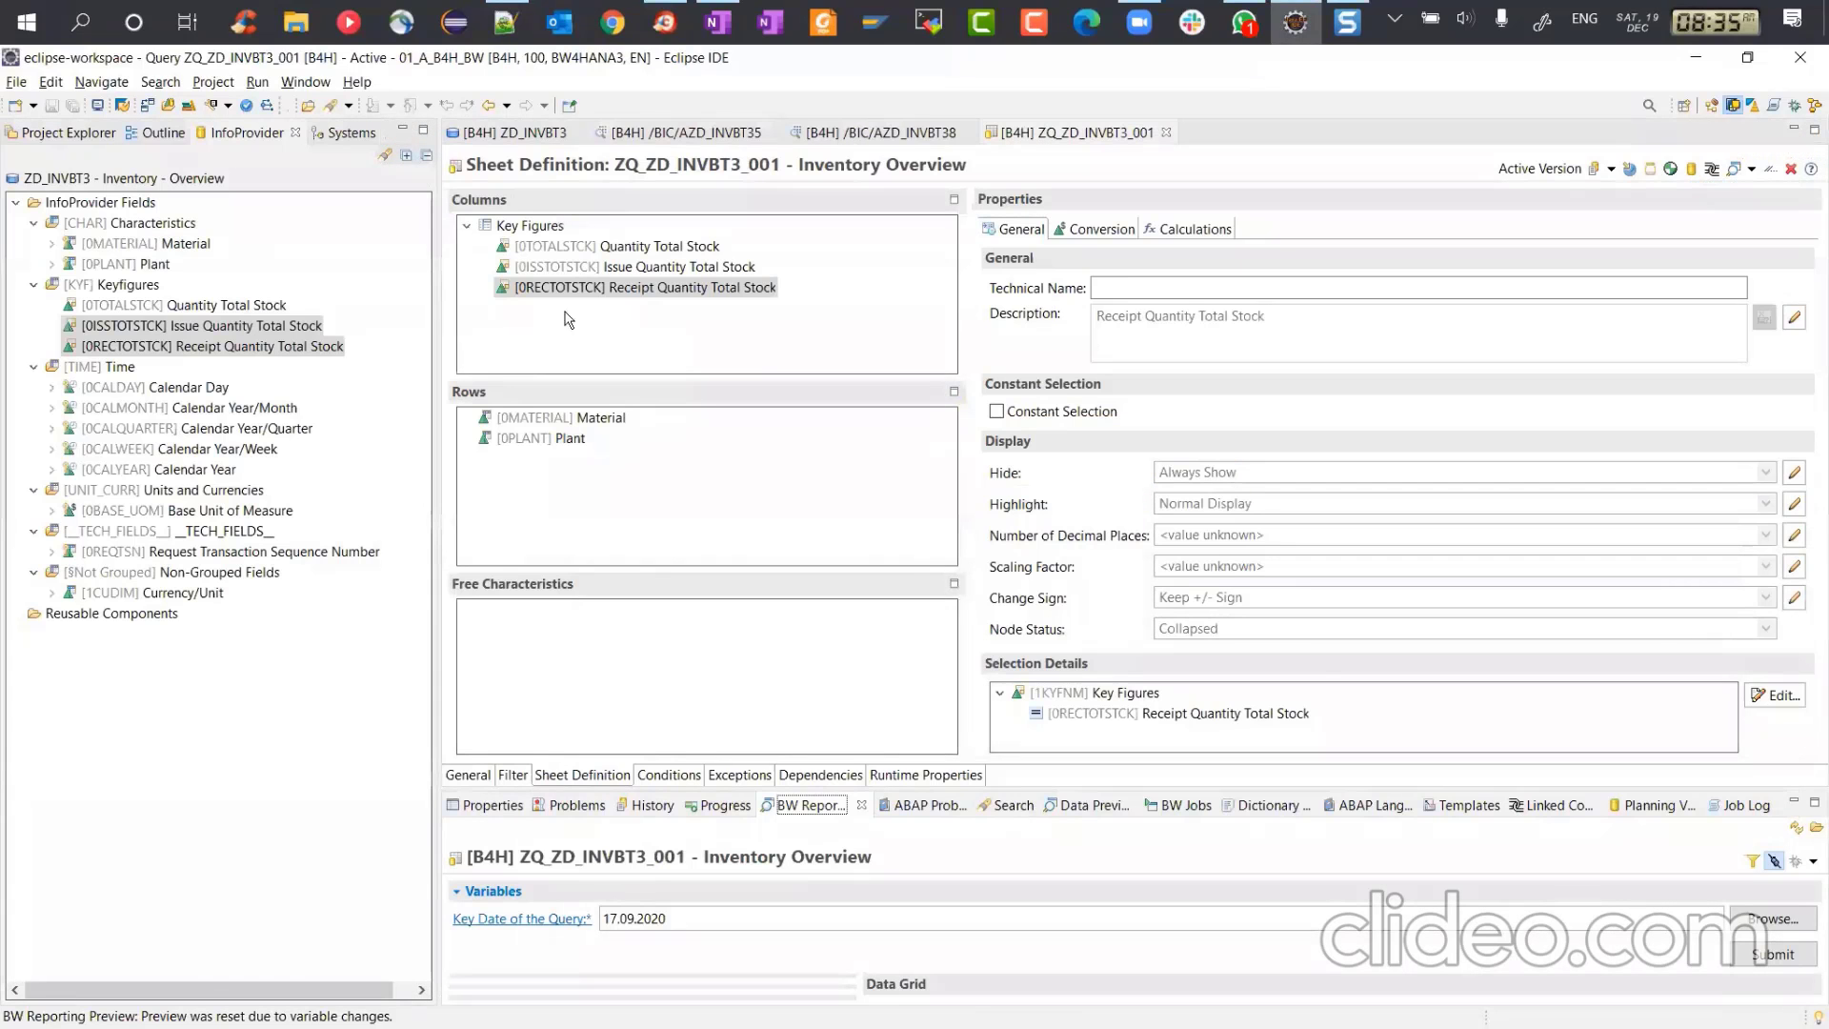
{"action": "left_click", "coordinate": [524, 132]}
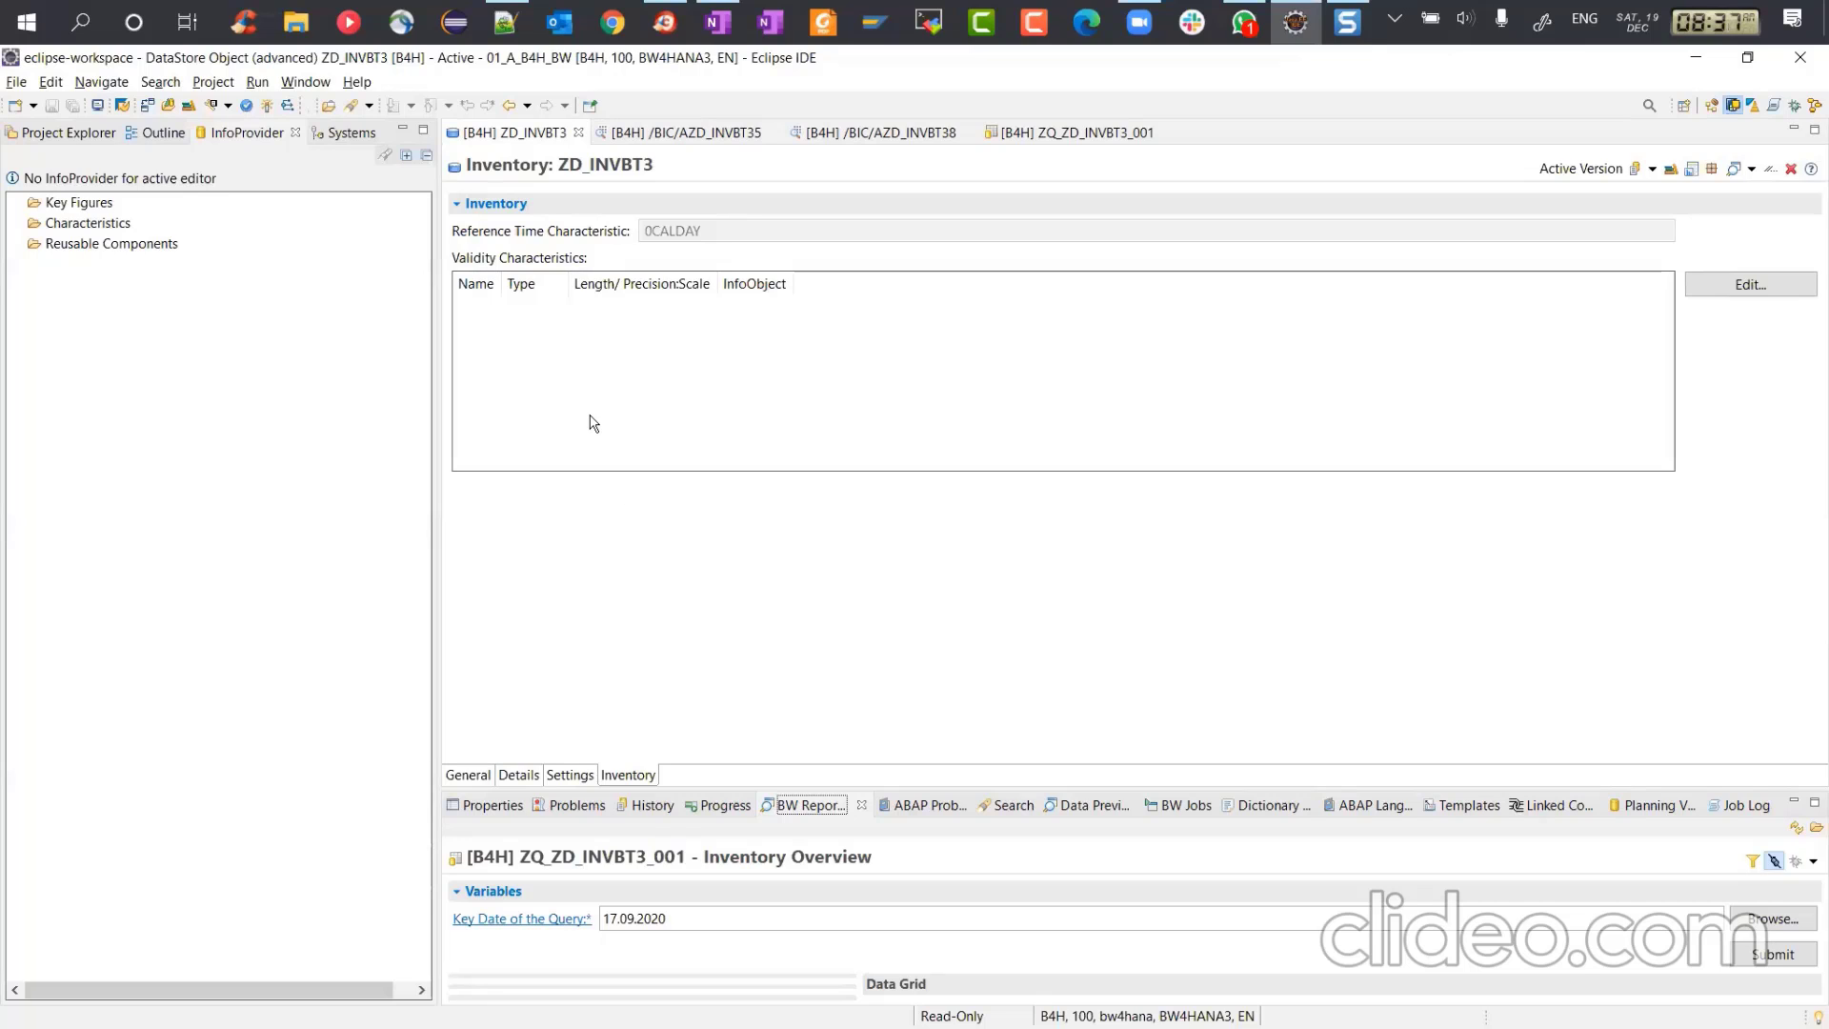
{"action": "left_click", "coordinate": [470, 771]}
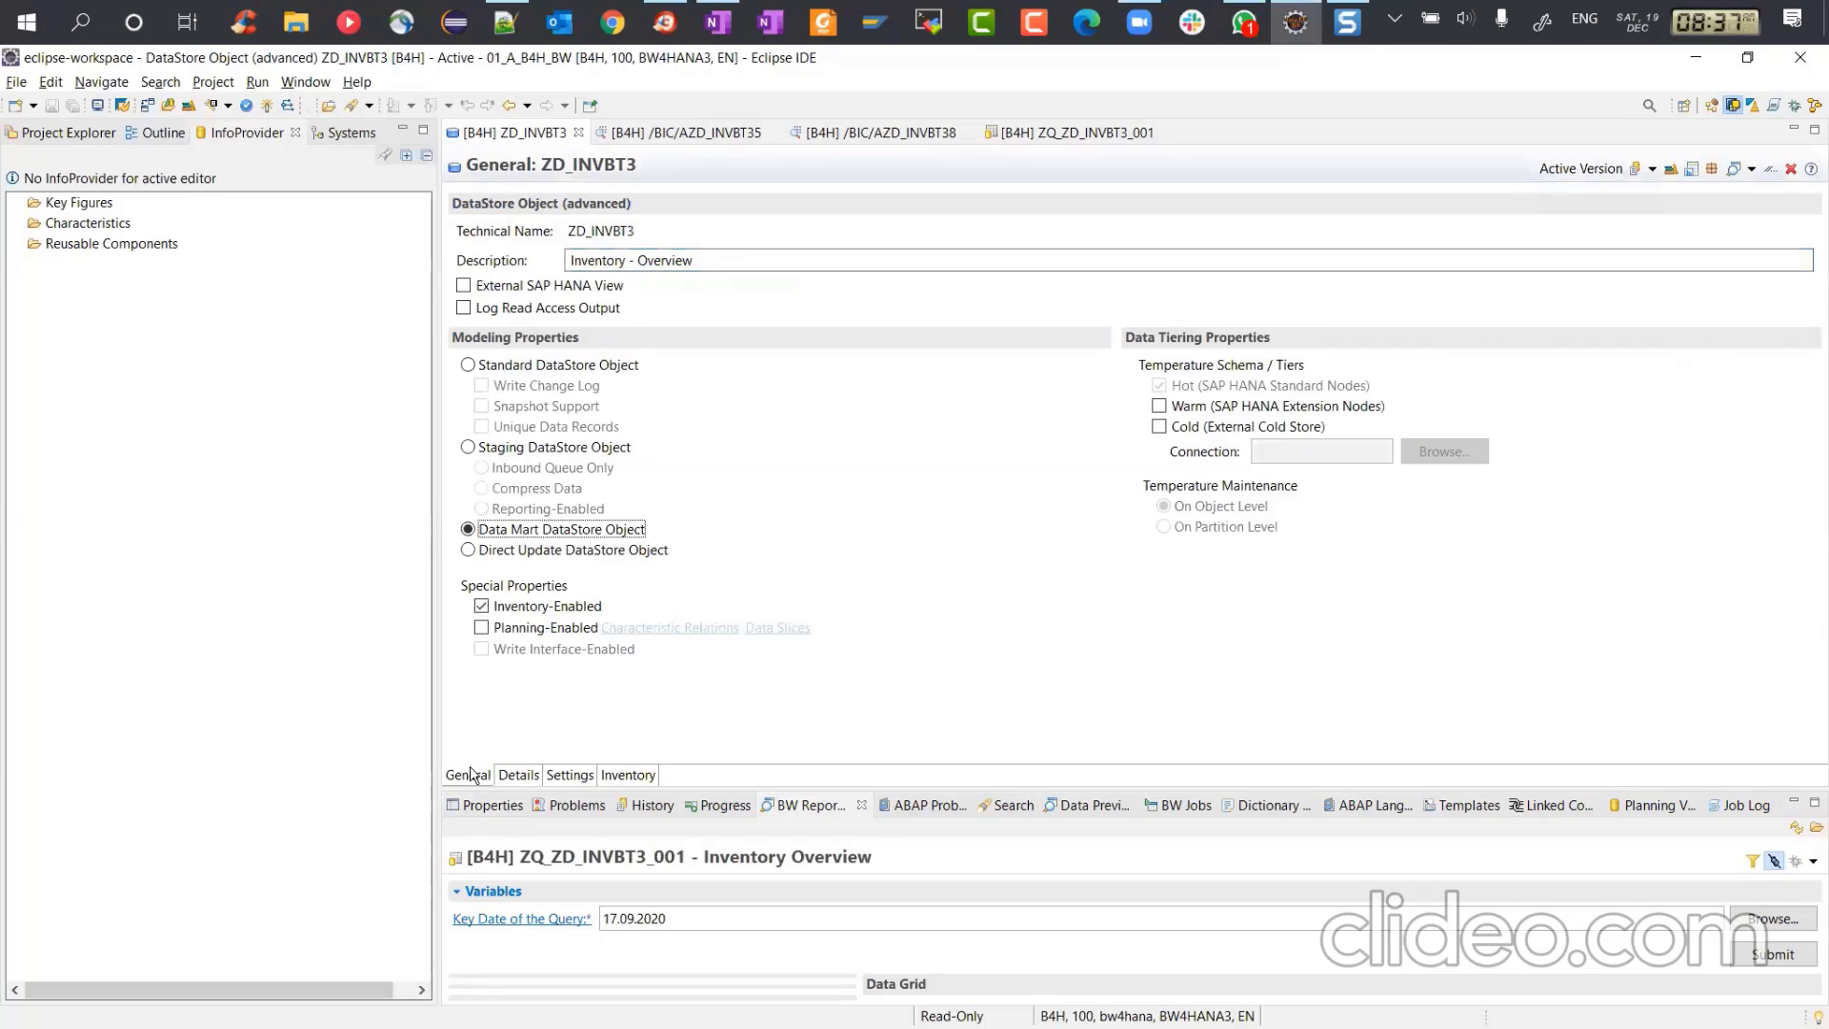
{"action": "left_click", "coordinate": [613, 777]}
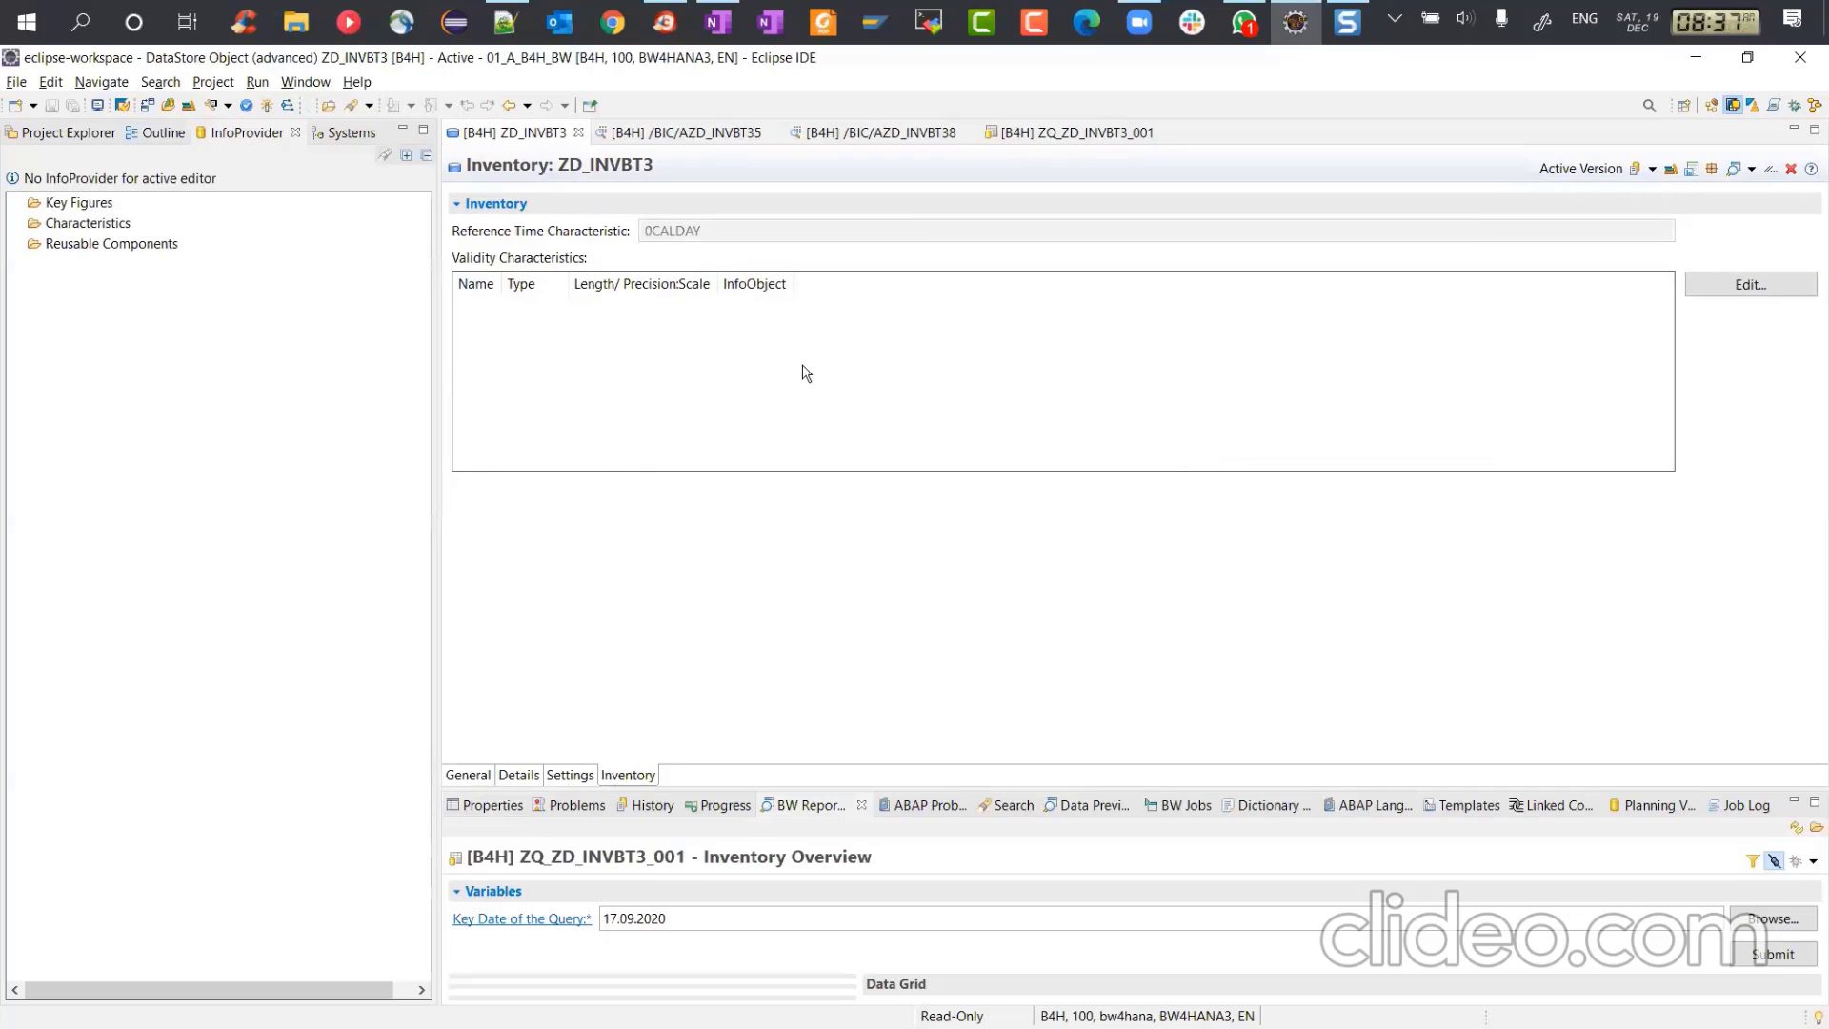
Step: Open an SAP GUI session for the B4H system and start transaction RSDV
{"action": "key", "text": "ctrl+6"}
{"action": "key", "text": "Return"}
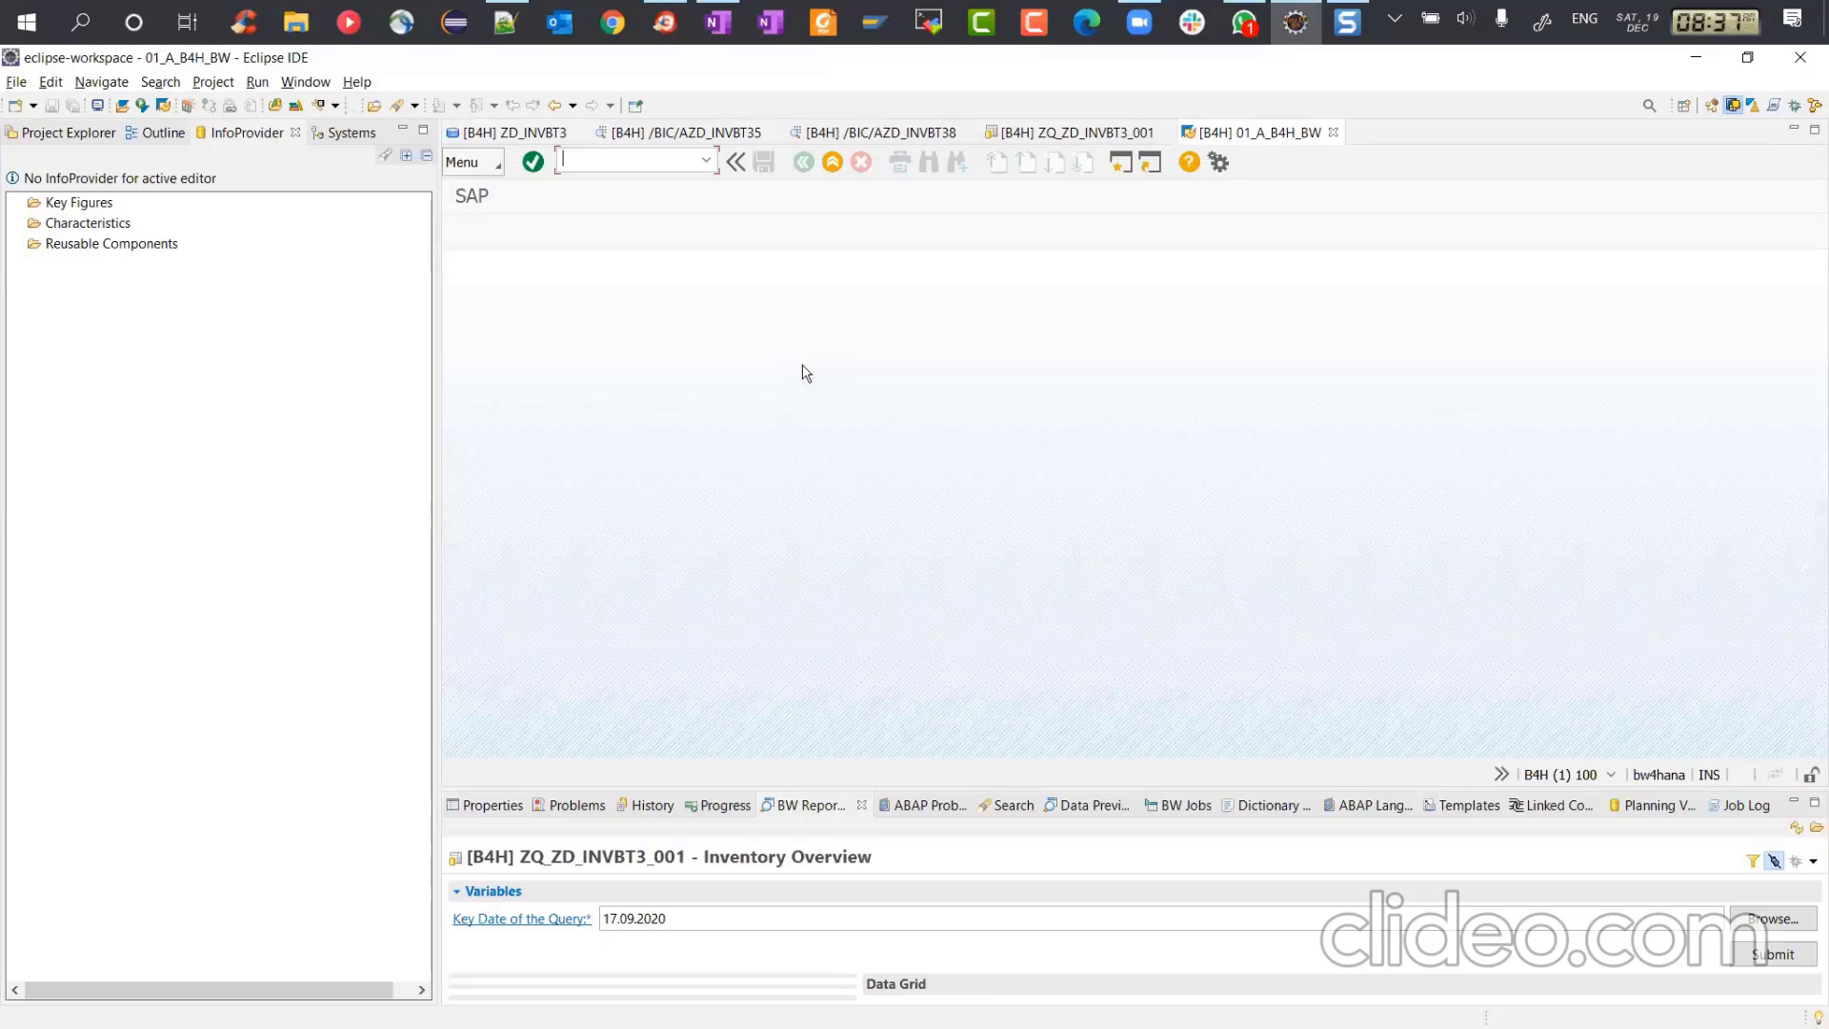
{"action": "left_click", "coordinate": [648, 162]}
{"action": "type", "text": "RSDV"}
{"action": "key", "text": "Return"}
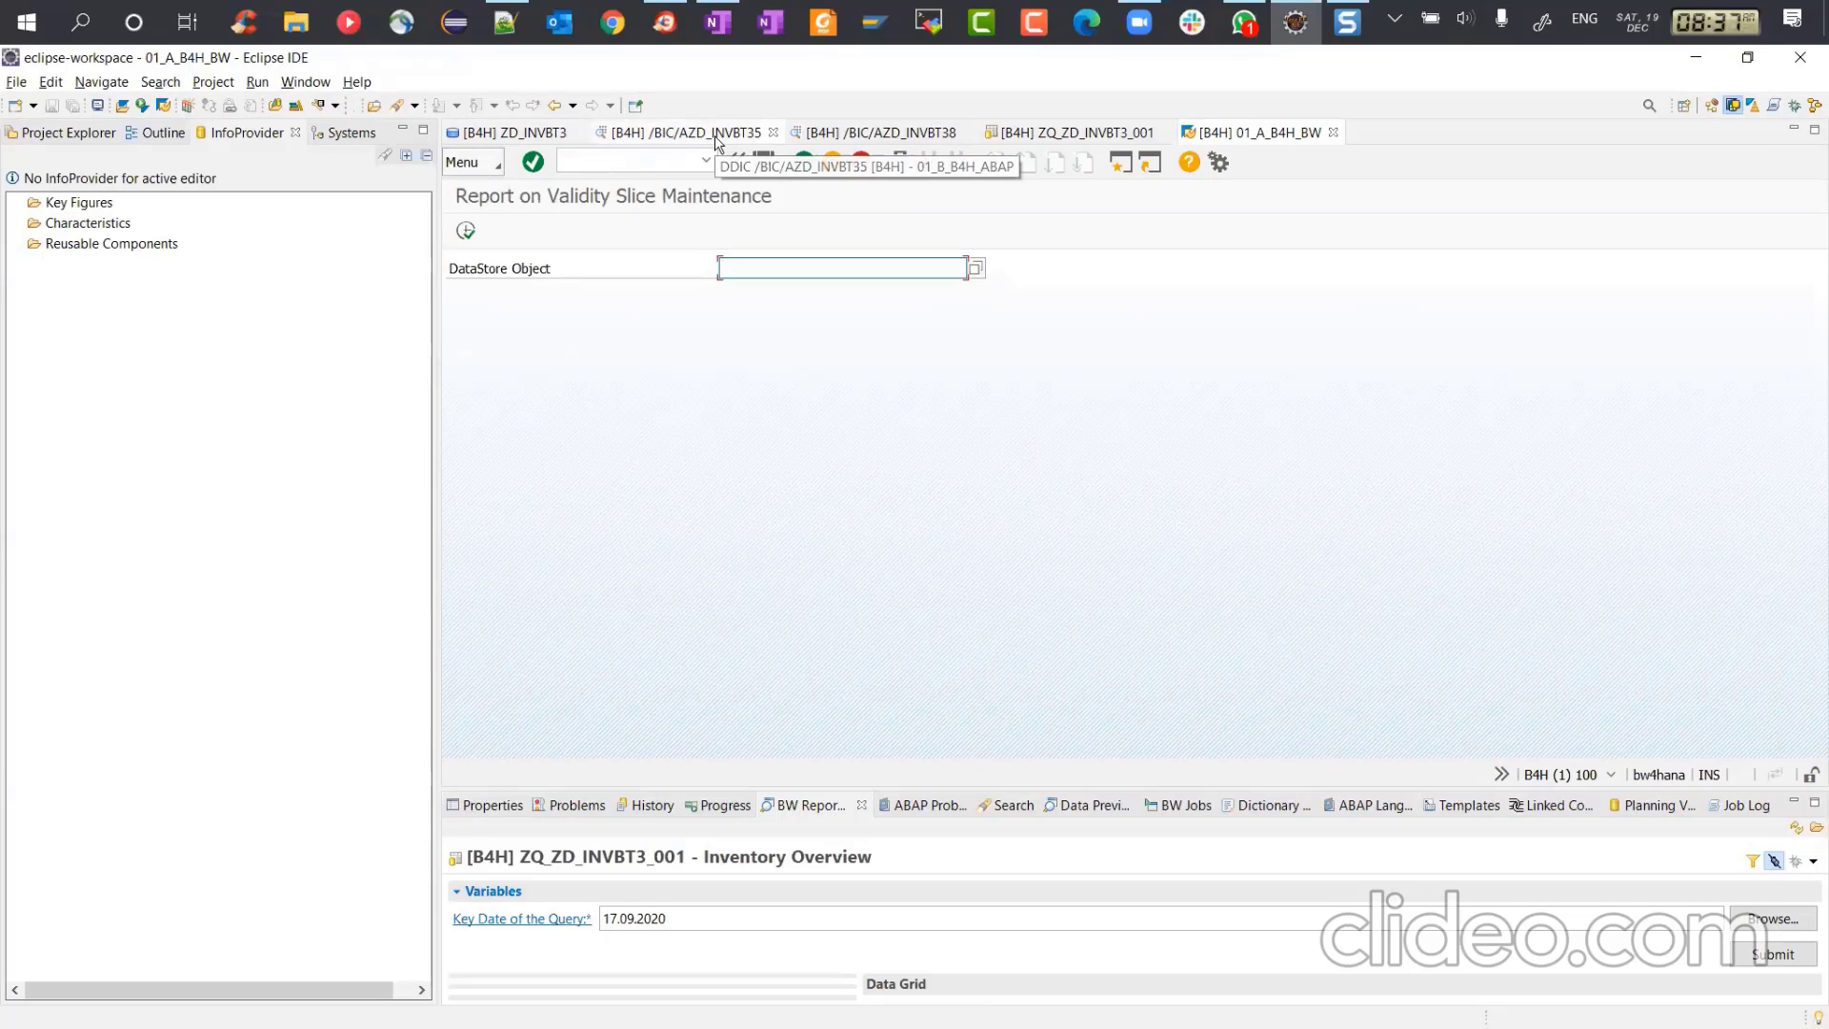
Step: Display the data of ZD_INVBT3's validity table /BIC/AZD_INVBT34 from the object's properties
{"action": "left_click", "coordinate": [505, 133]}
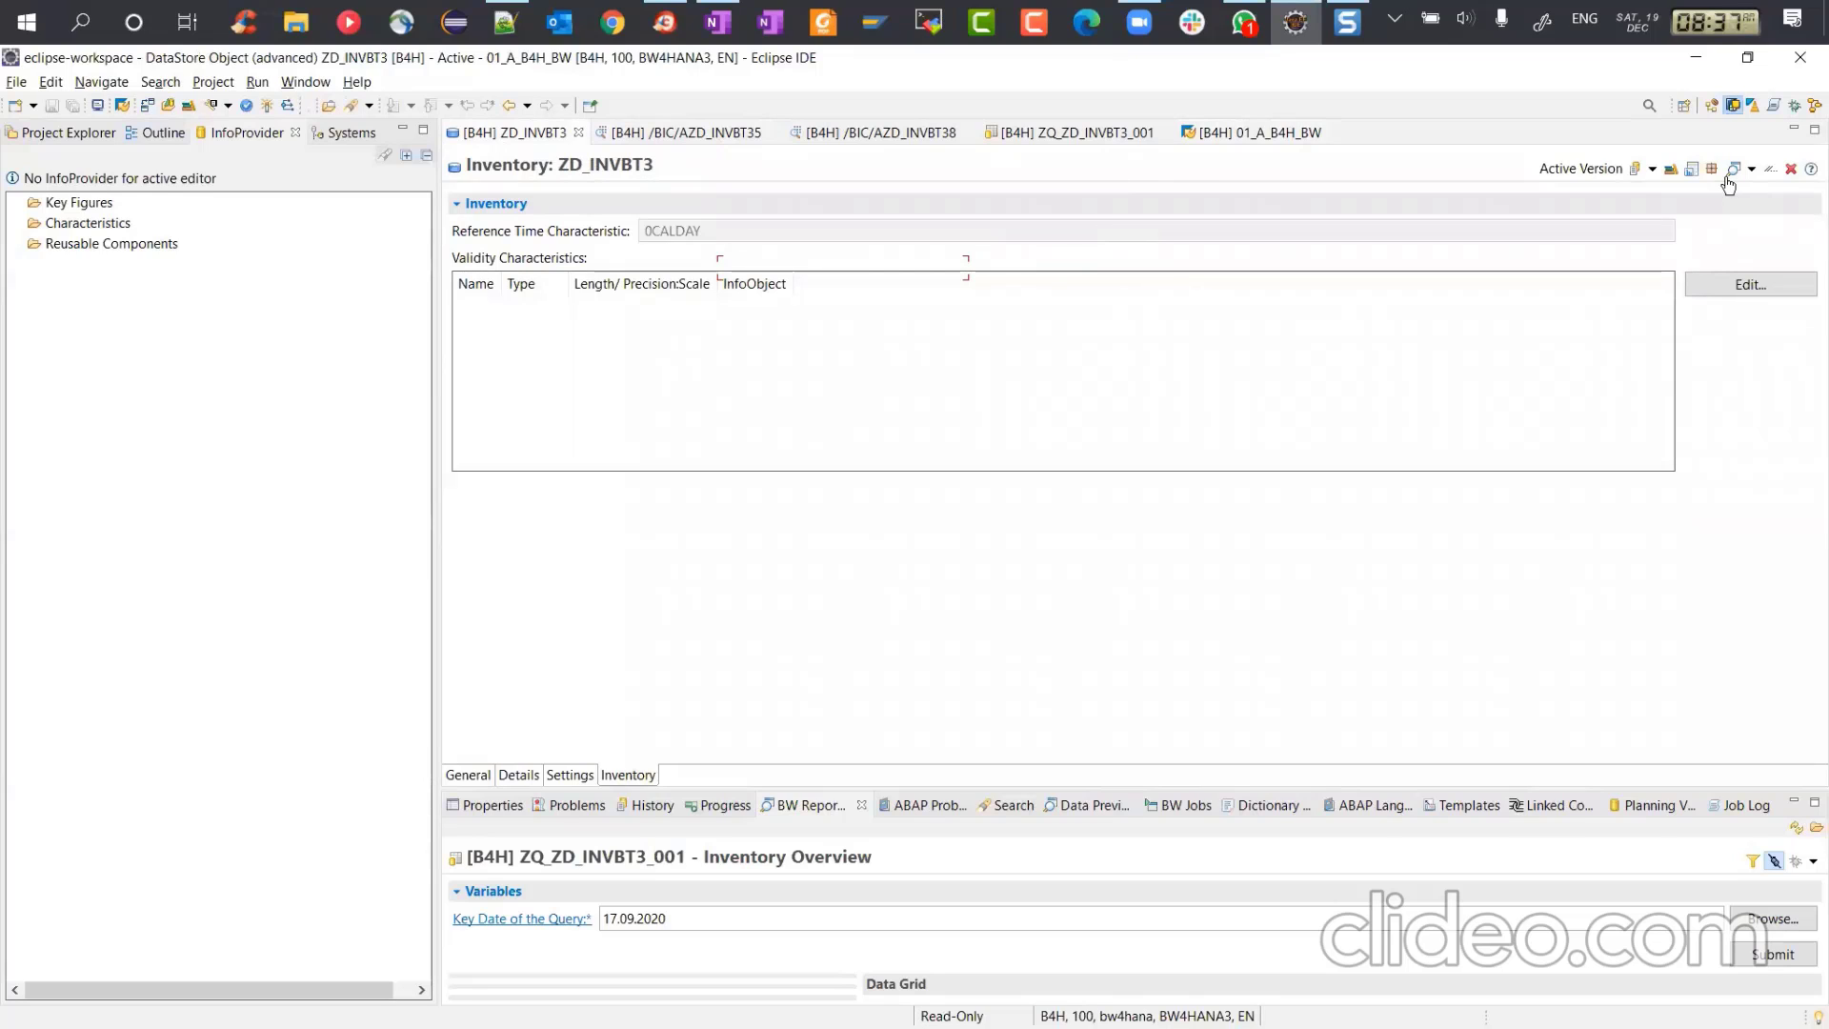
{"action": "left_click", "coordinate": [1789, 803]}
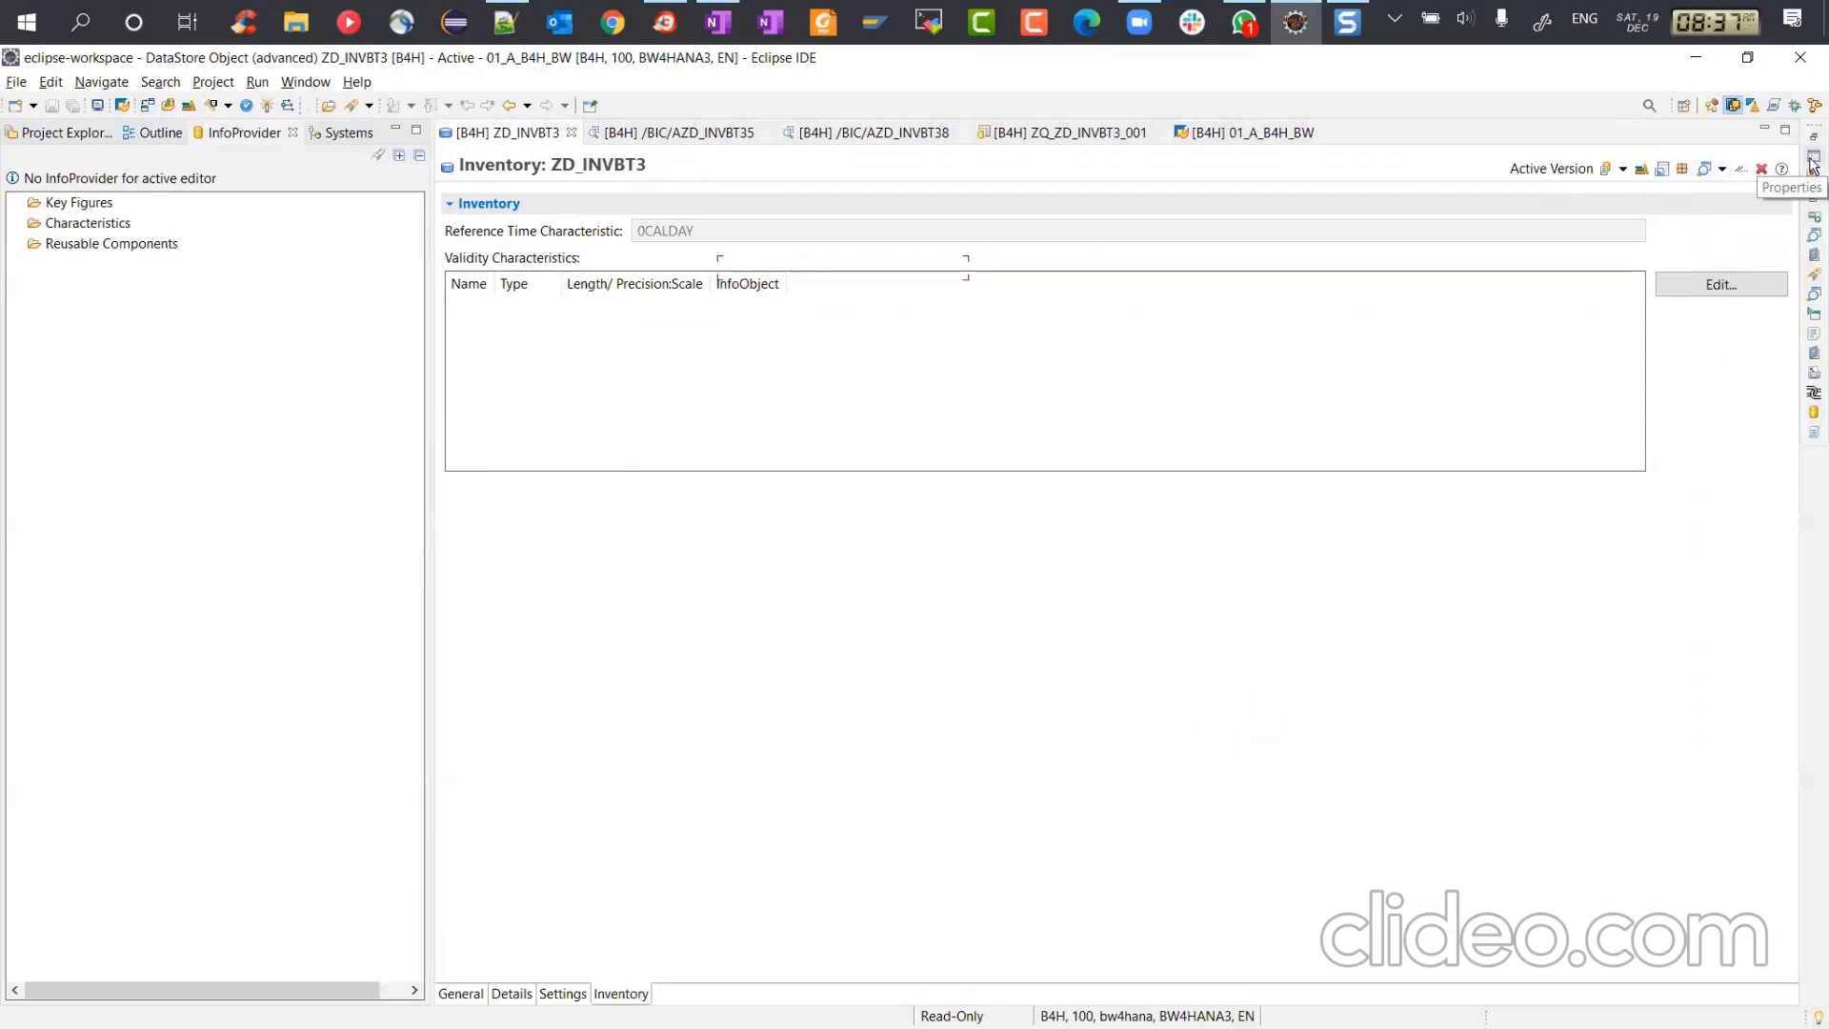
{"action": "left_click", "coordinate": [515, 135]}
{"action": "left_click", "coordinate": [1812, 160]}
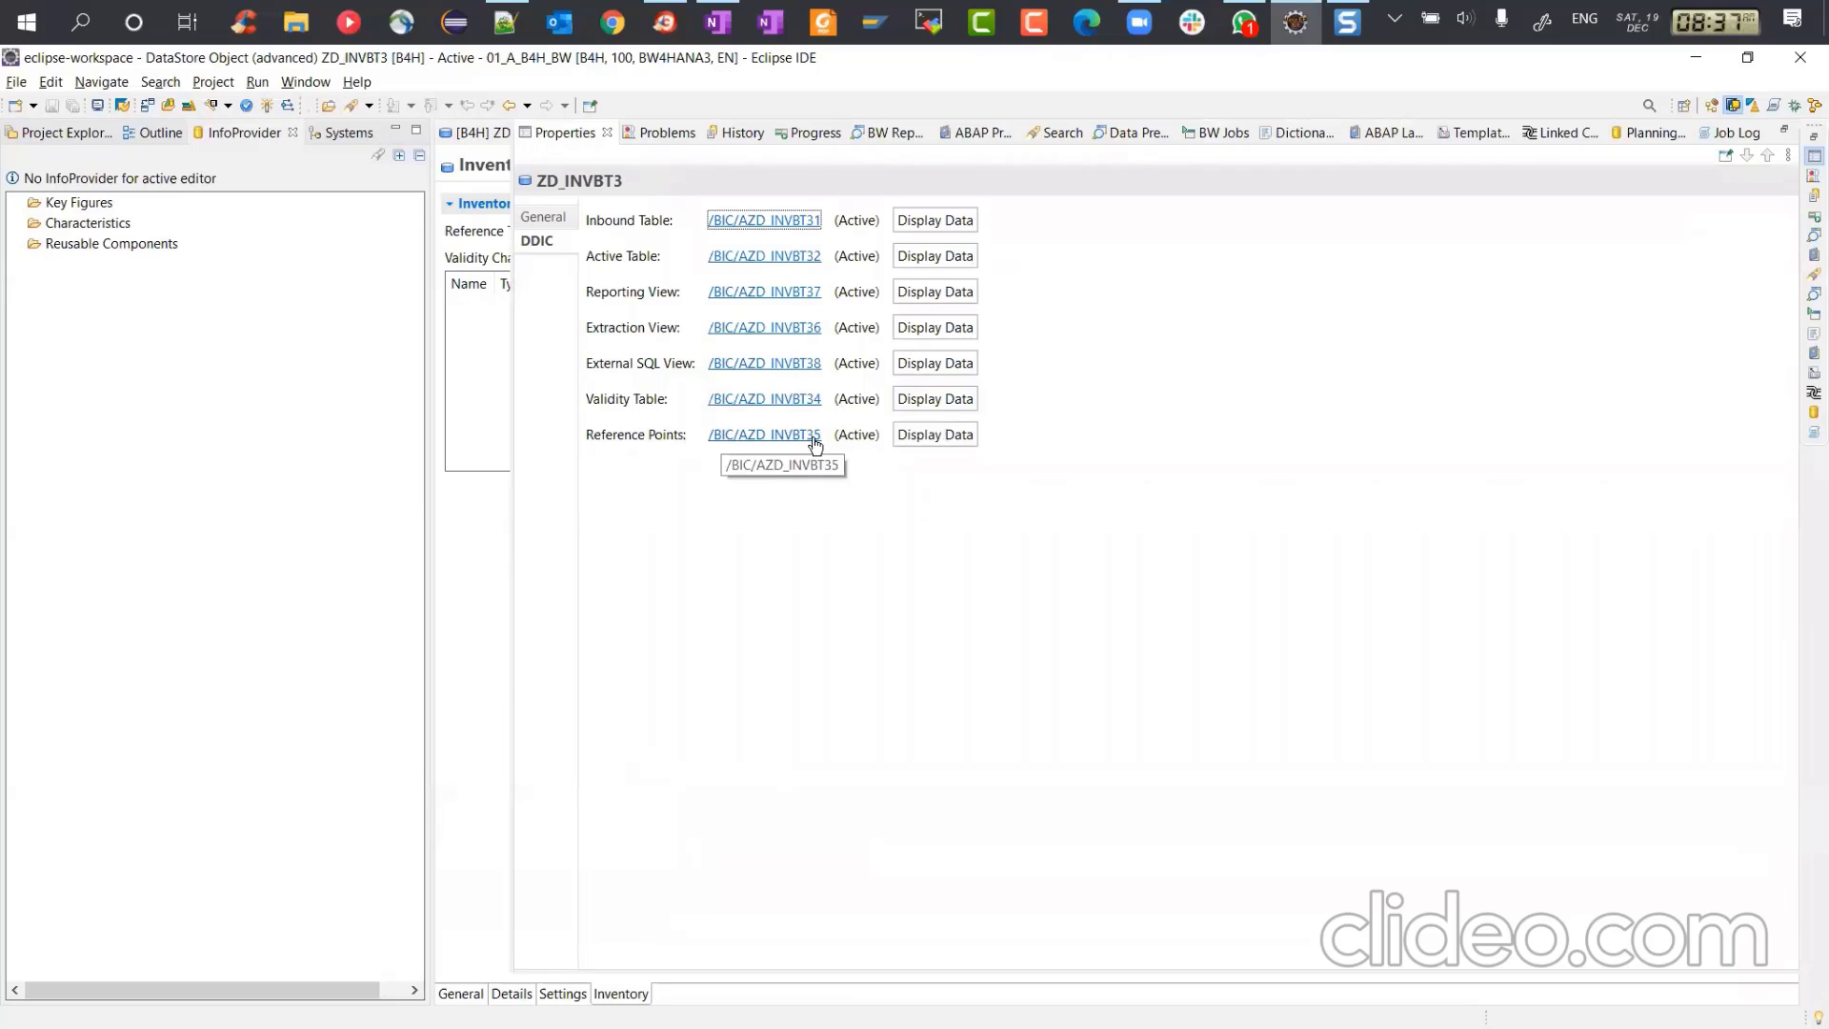
{"action": "left_click", "coordinate": [938, 405]}
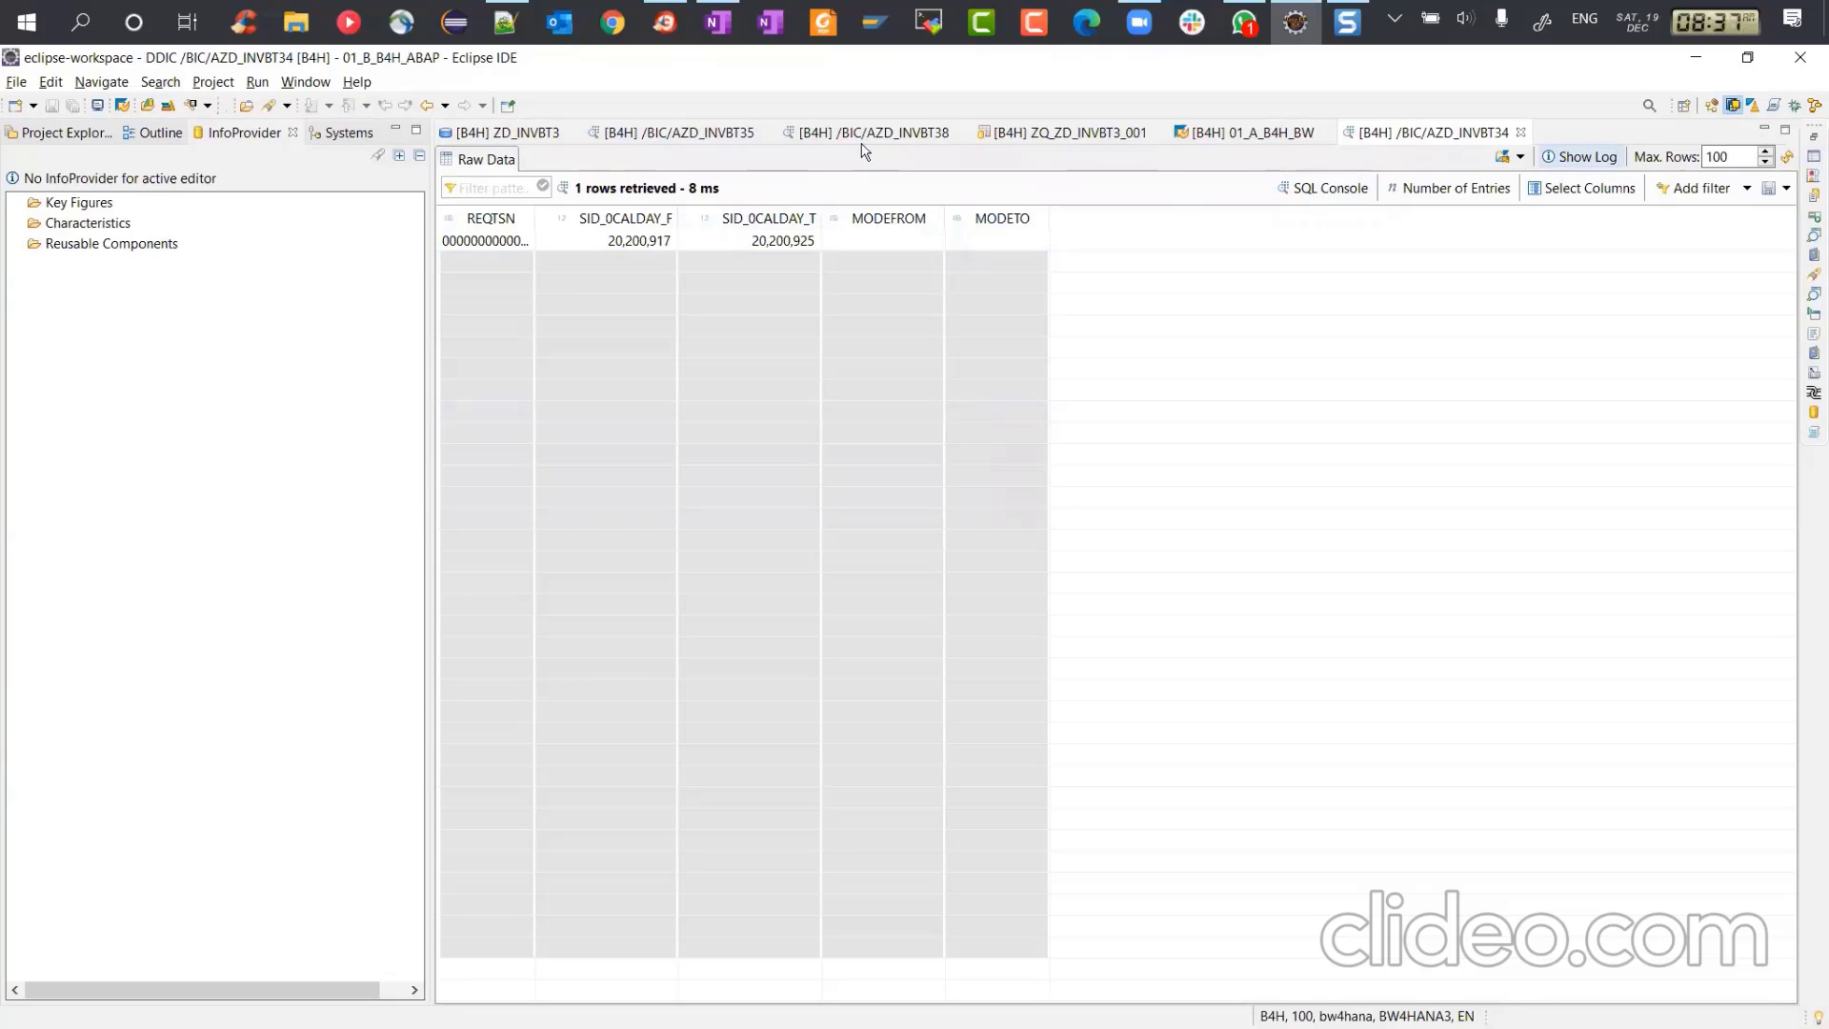
Step: Run the Report on Validity Slice Maintenance for DataStore object ZD_INVBT3
{"action": "left_click", "coordinate": [1241, 141]}
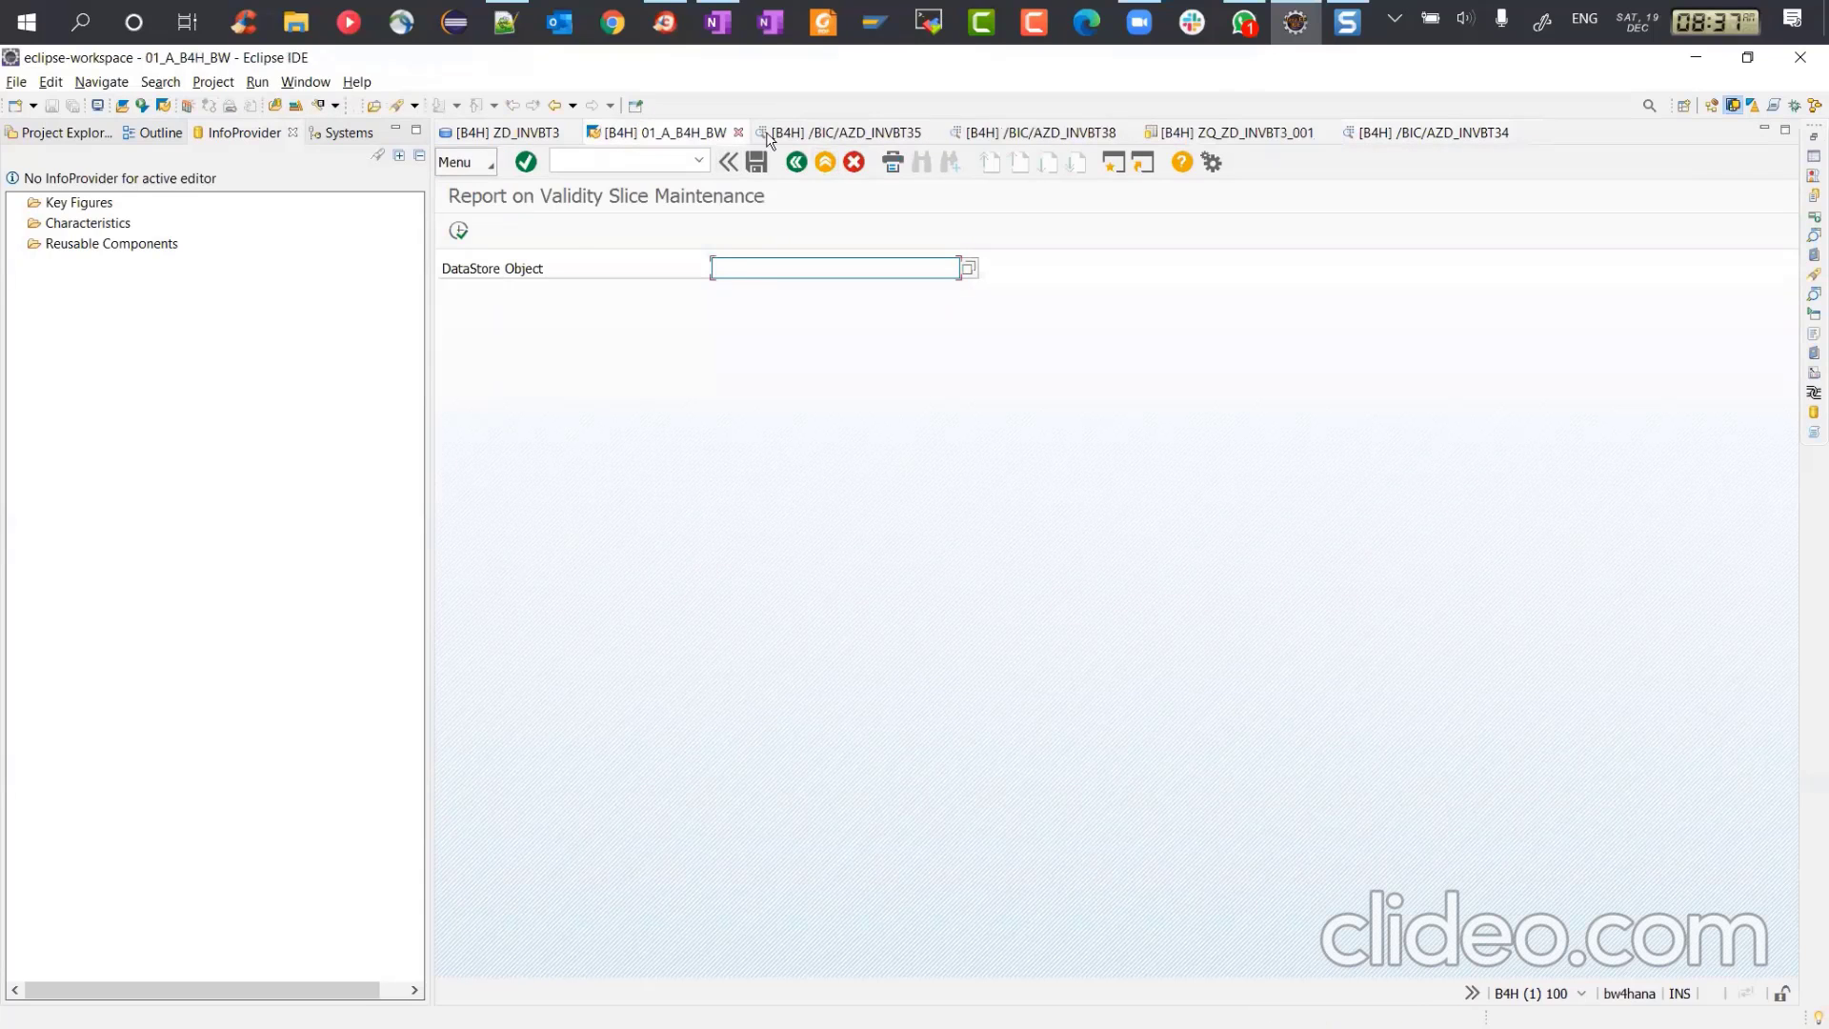
{"action": "left_click", "coordinate": [769, 138]}
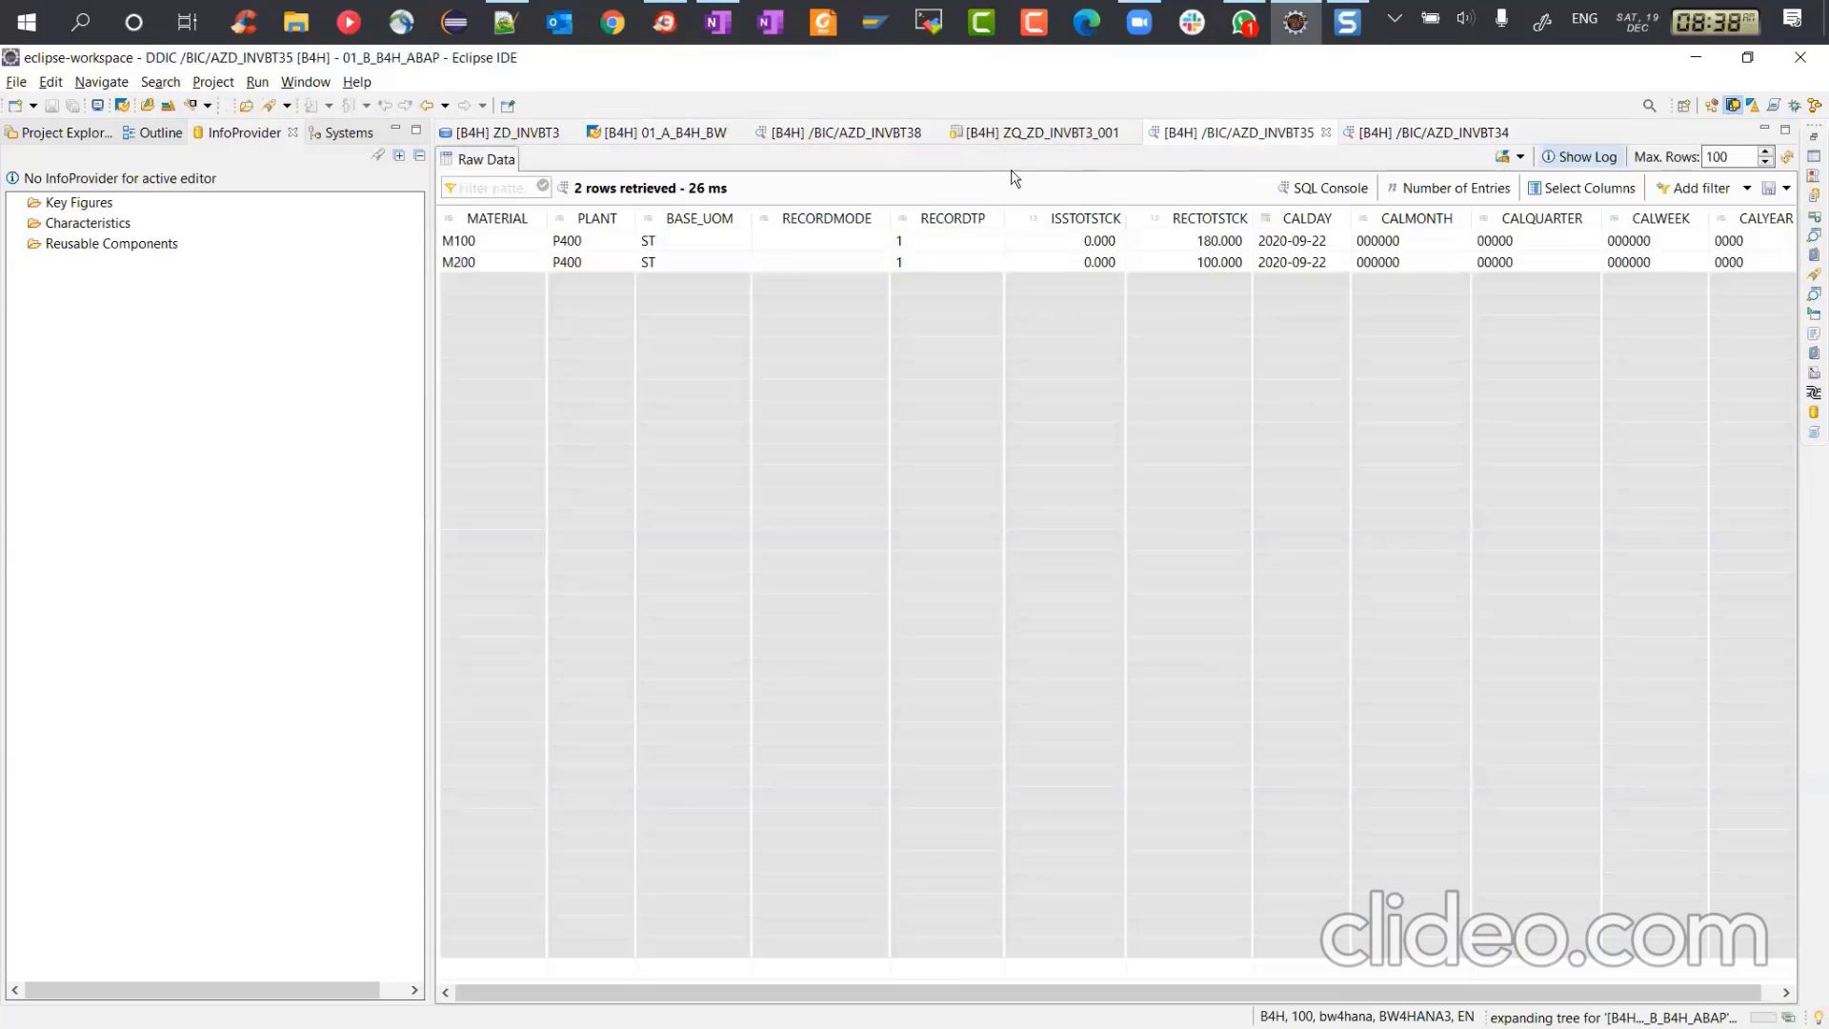
{"action": "left_click", "coordinate": [657, 138]}
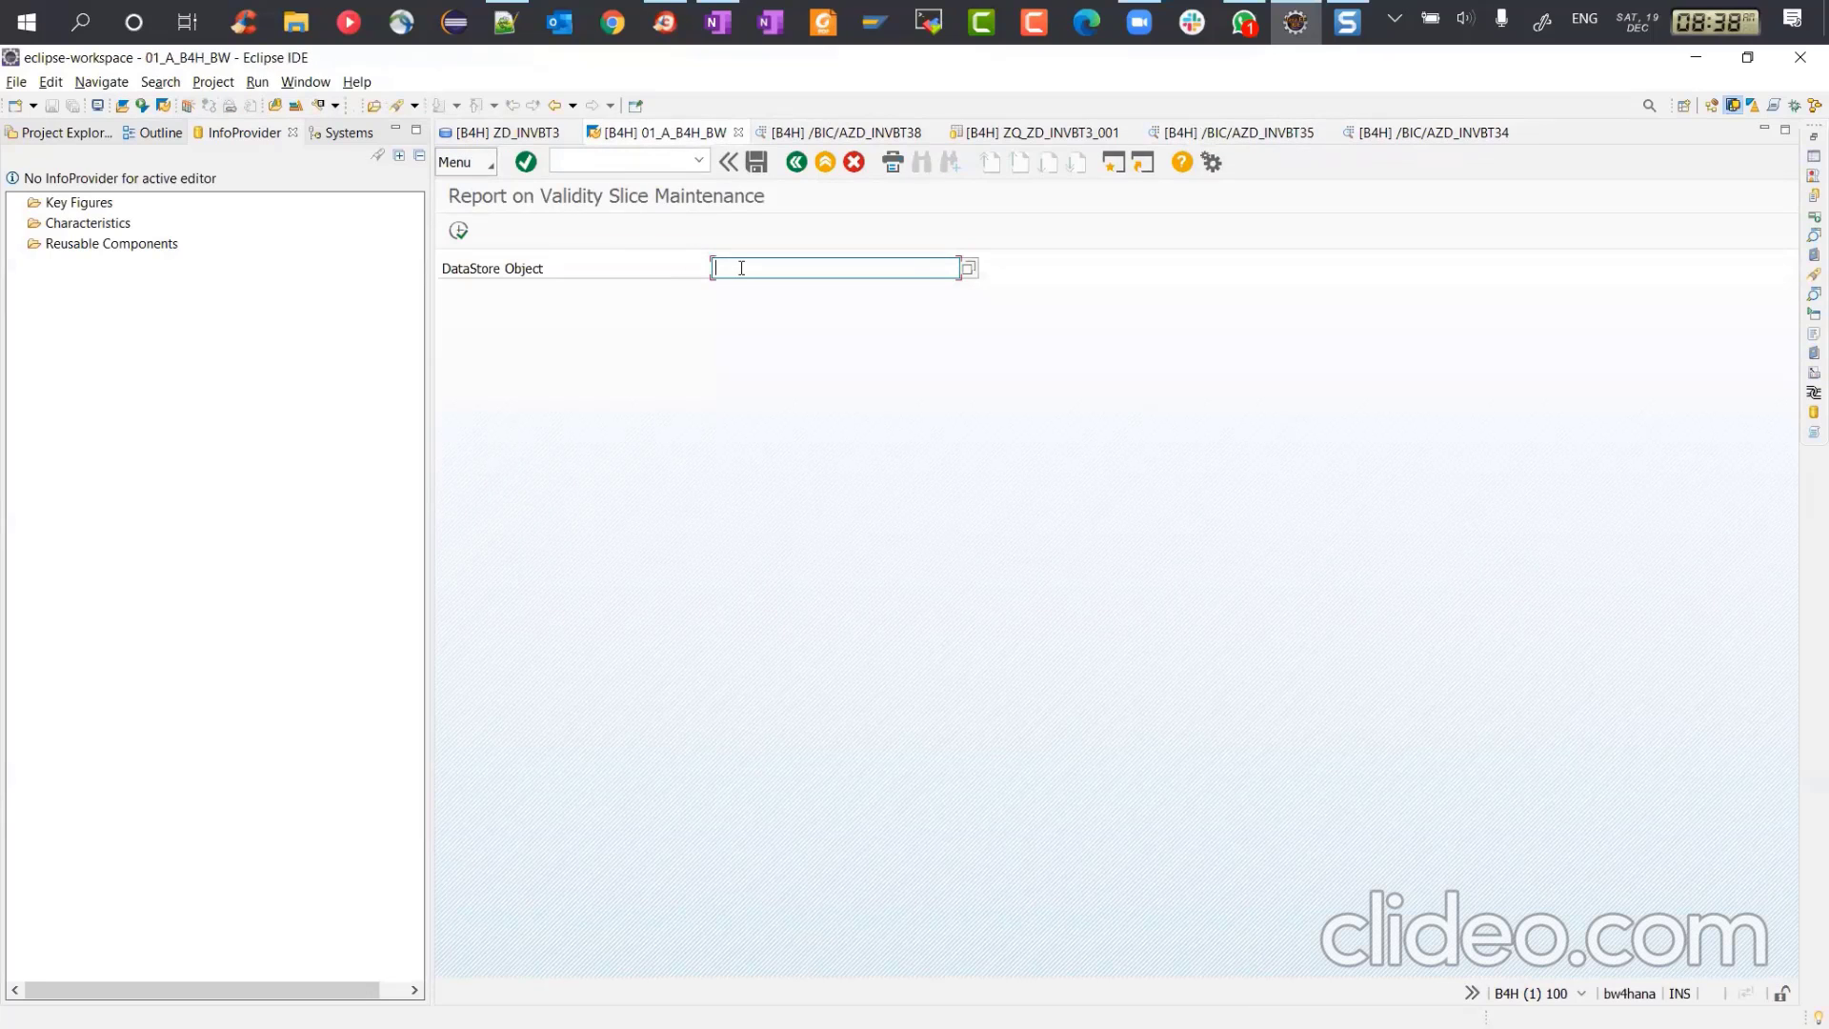
{"action": "type", "text": "ZD_INVBT3"}
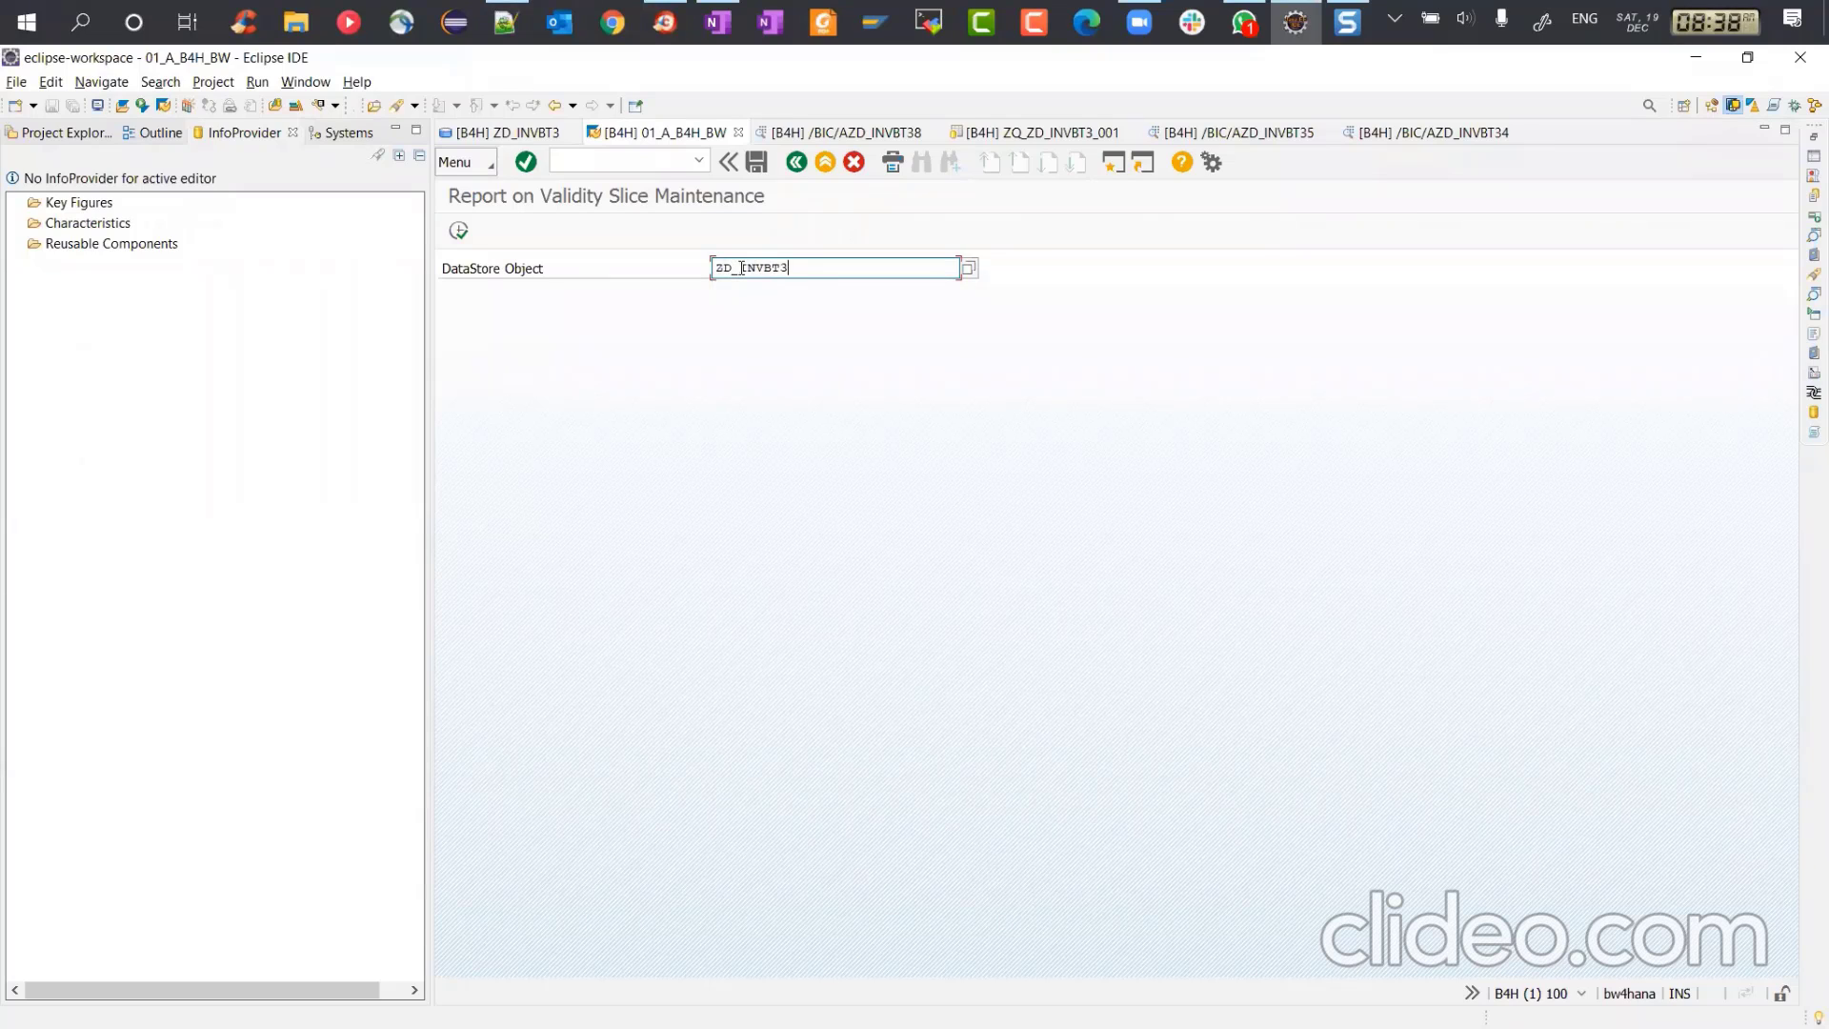
{"action": "key", "text": "Return"}
{"action": "left_click", "coordinate": [465, 230]}
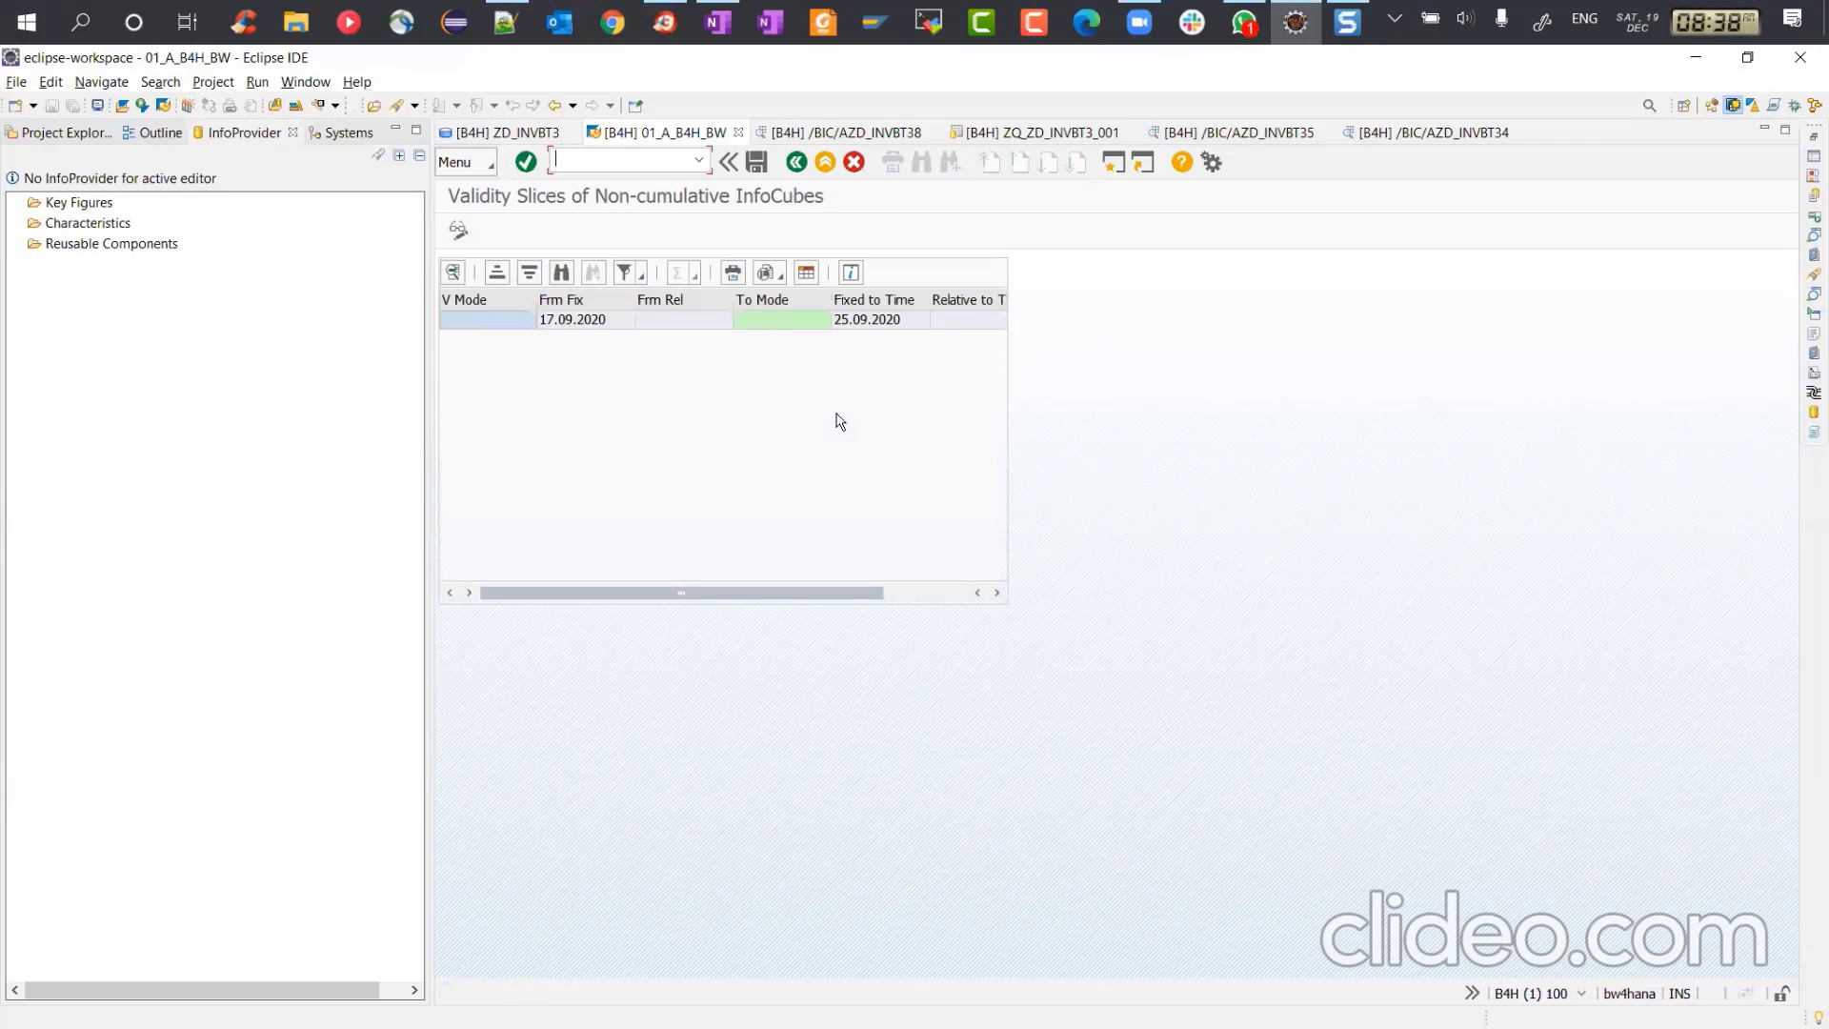
Step: Switch the validity slices to change mode, inspect the fixed from and to dates, and exit without saving
{"action": "left_click", "coordinate": [458, 230]}
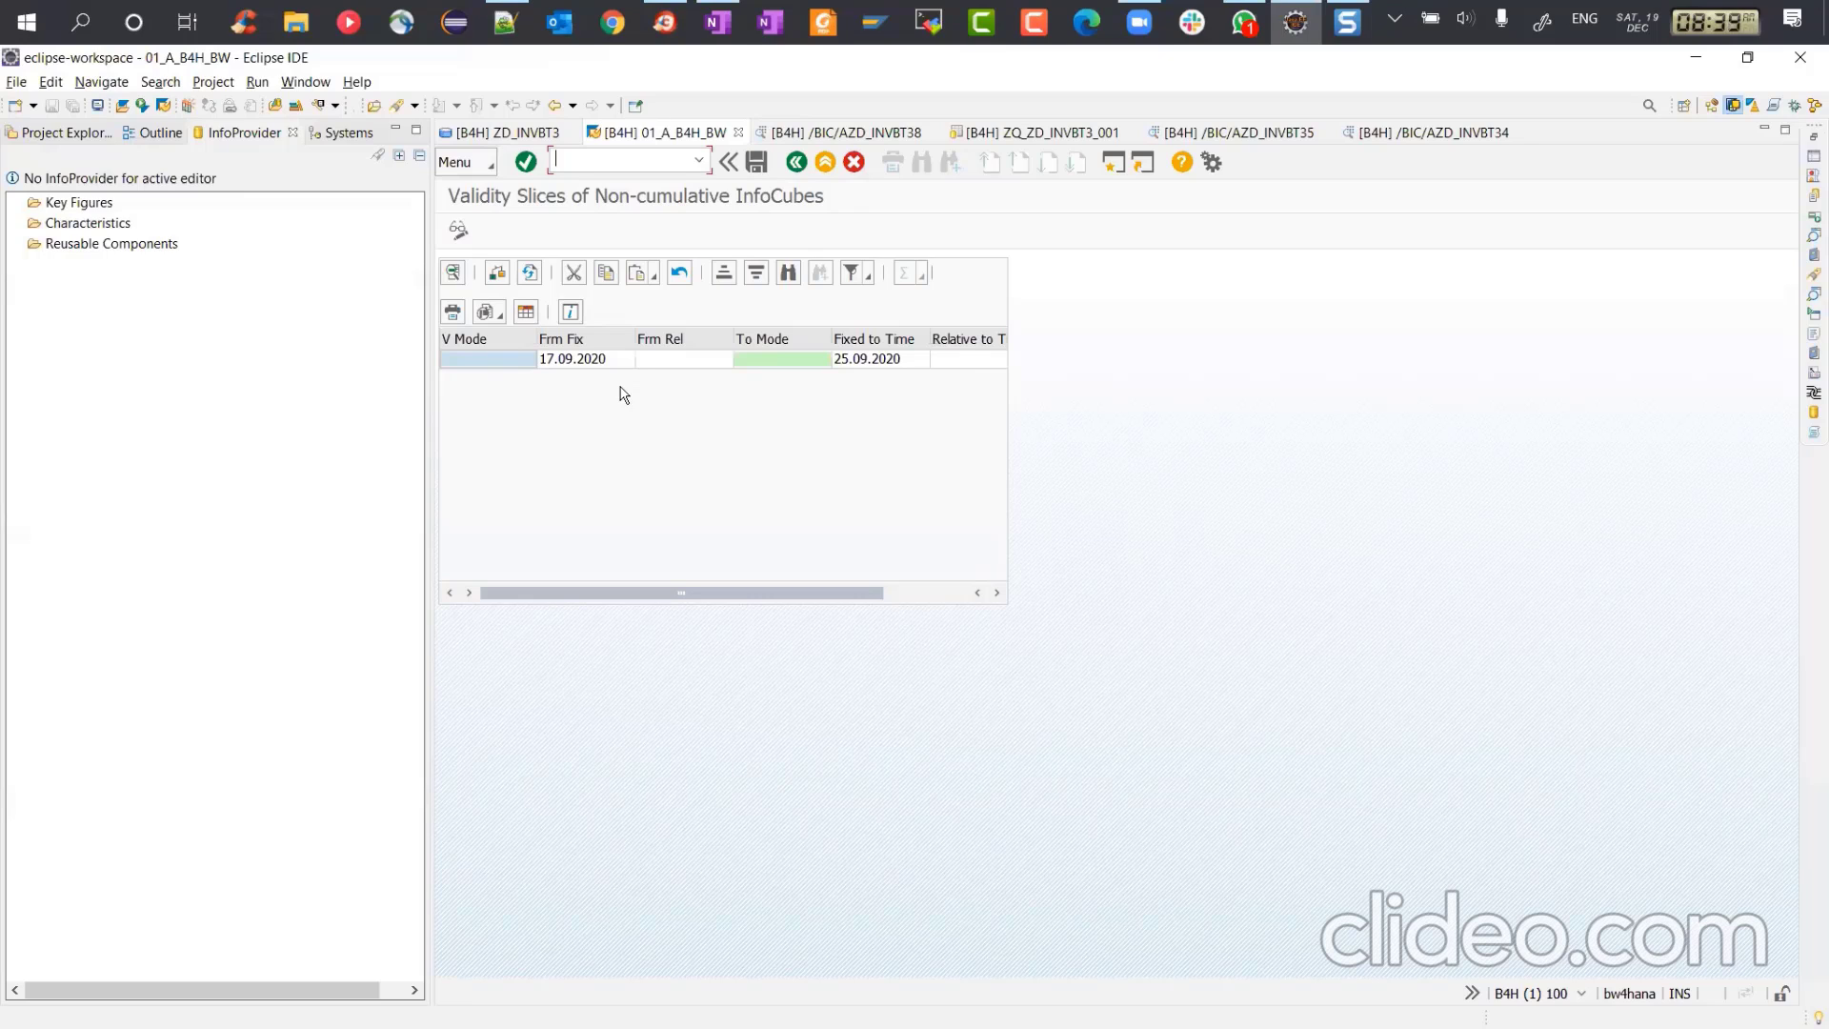
{"action": "left_click", "coordinate": [600, 362]}
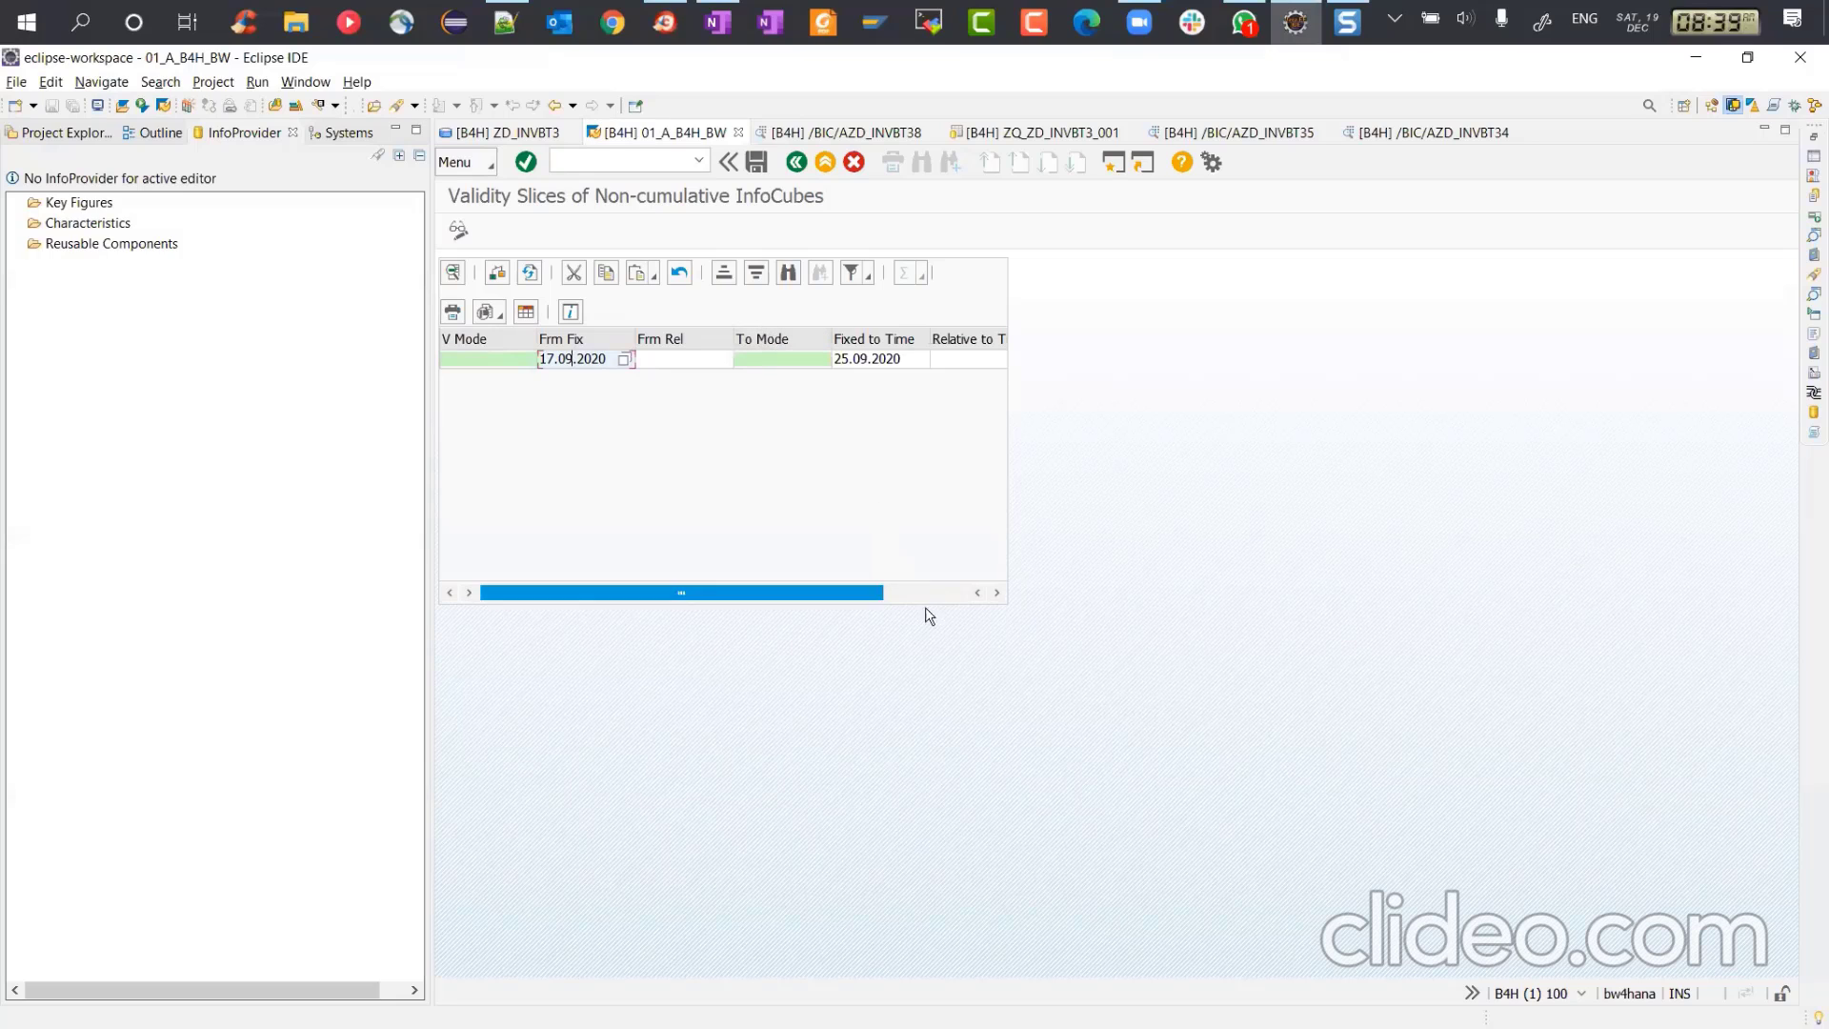
{"action": "left_click_drag", "start_coordinate": [851, 593], "coordinate": [787, 589]}
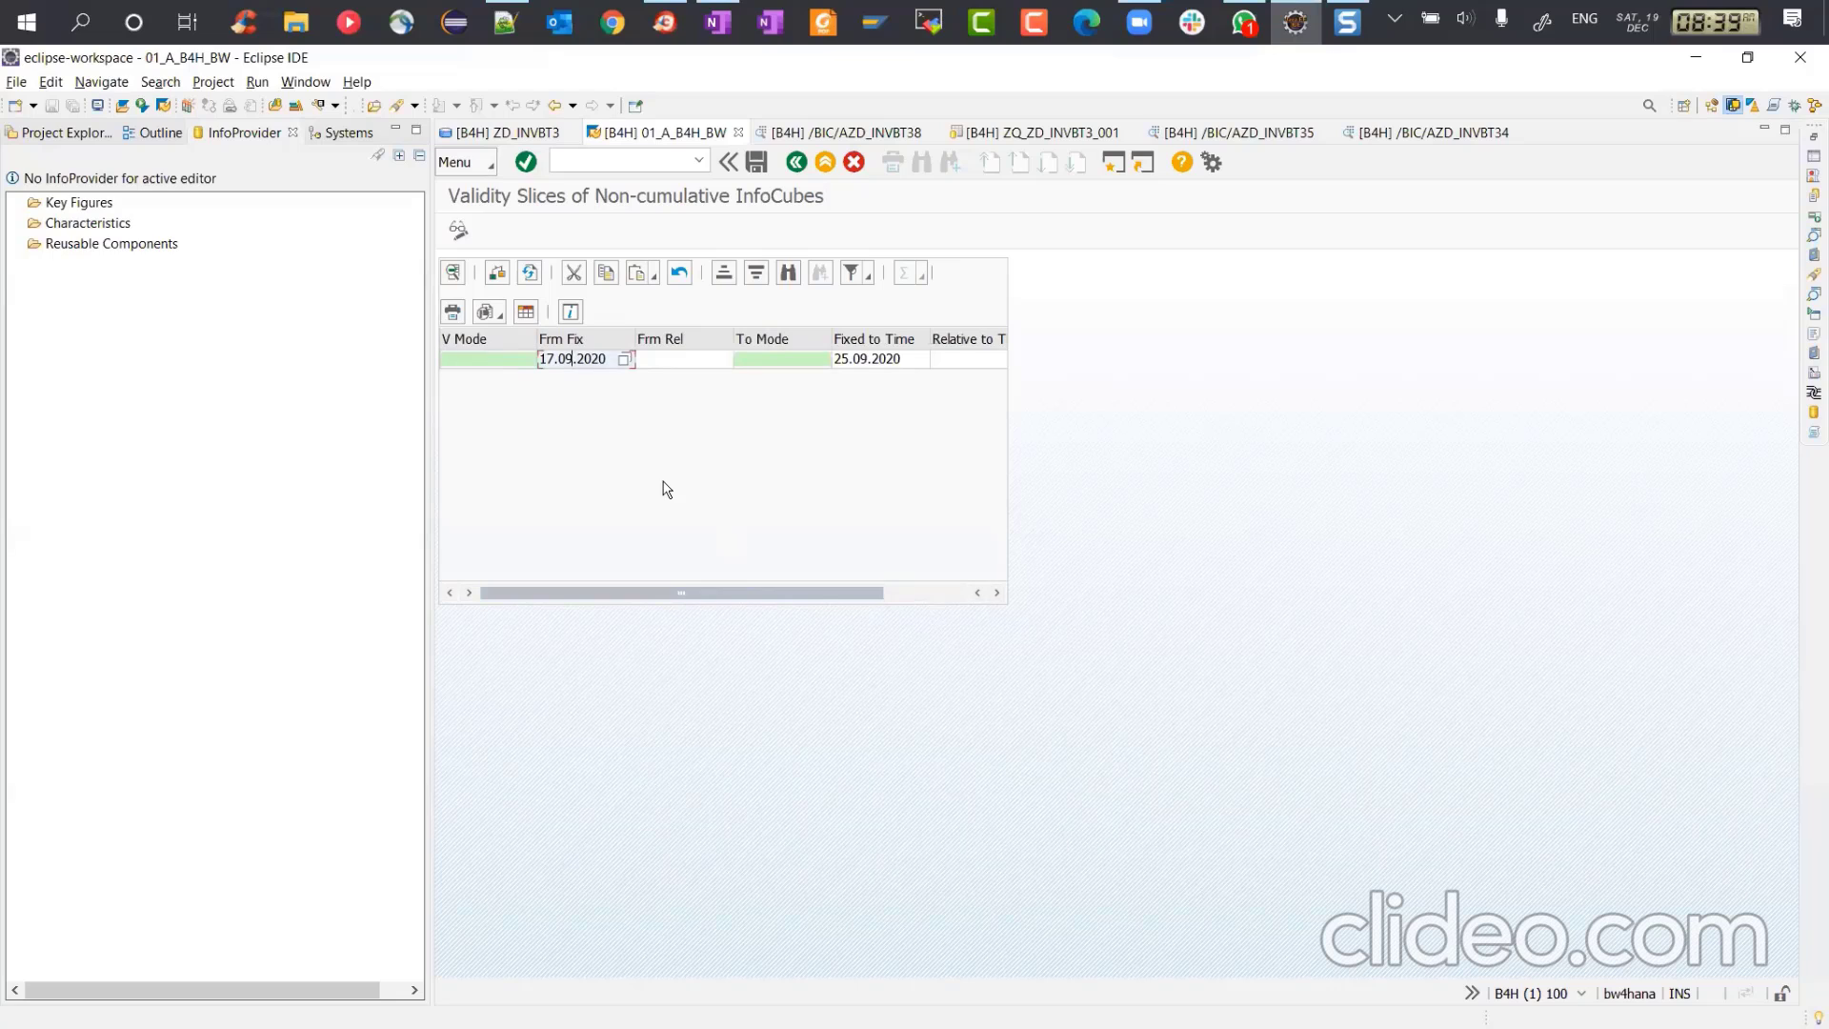
{"action": "left_click", "coordinate": [823, 164]}
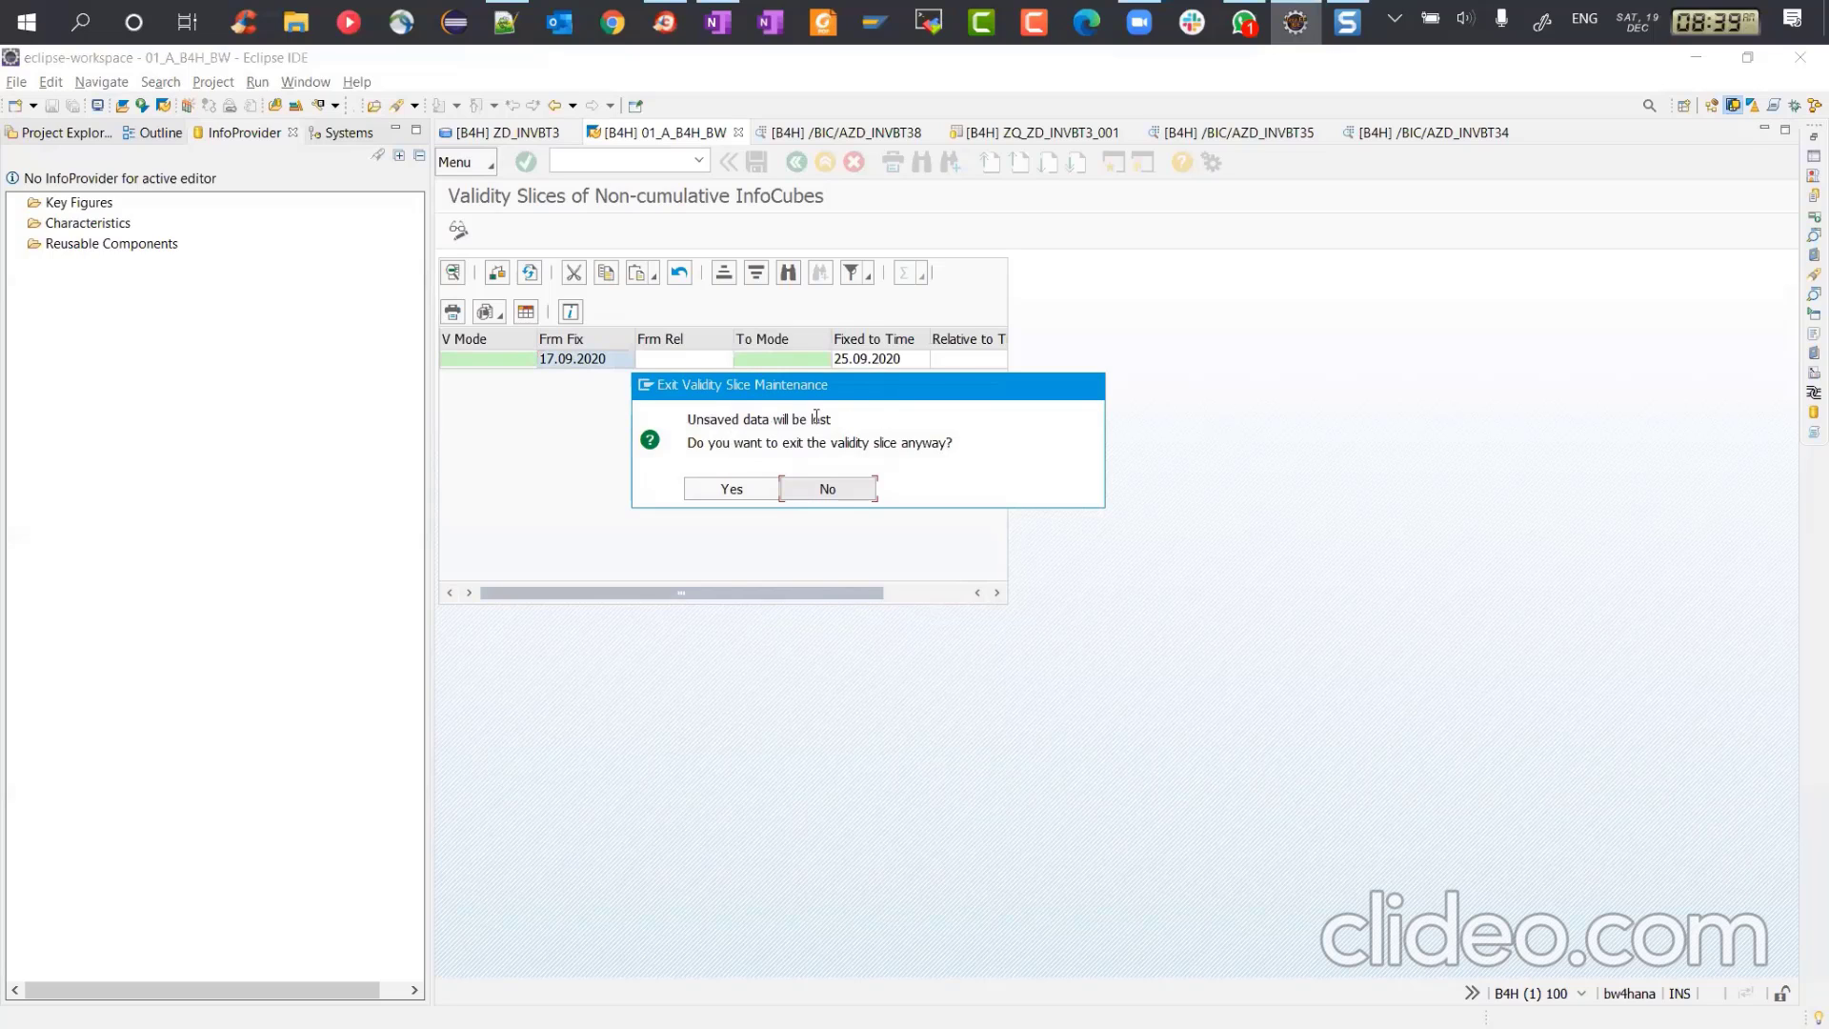
{"action": "left_click", "coordinate": [729, 482]}
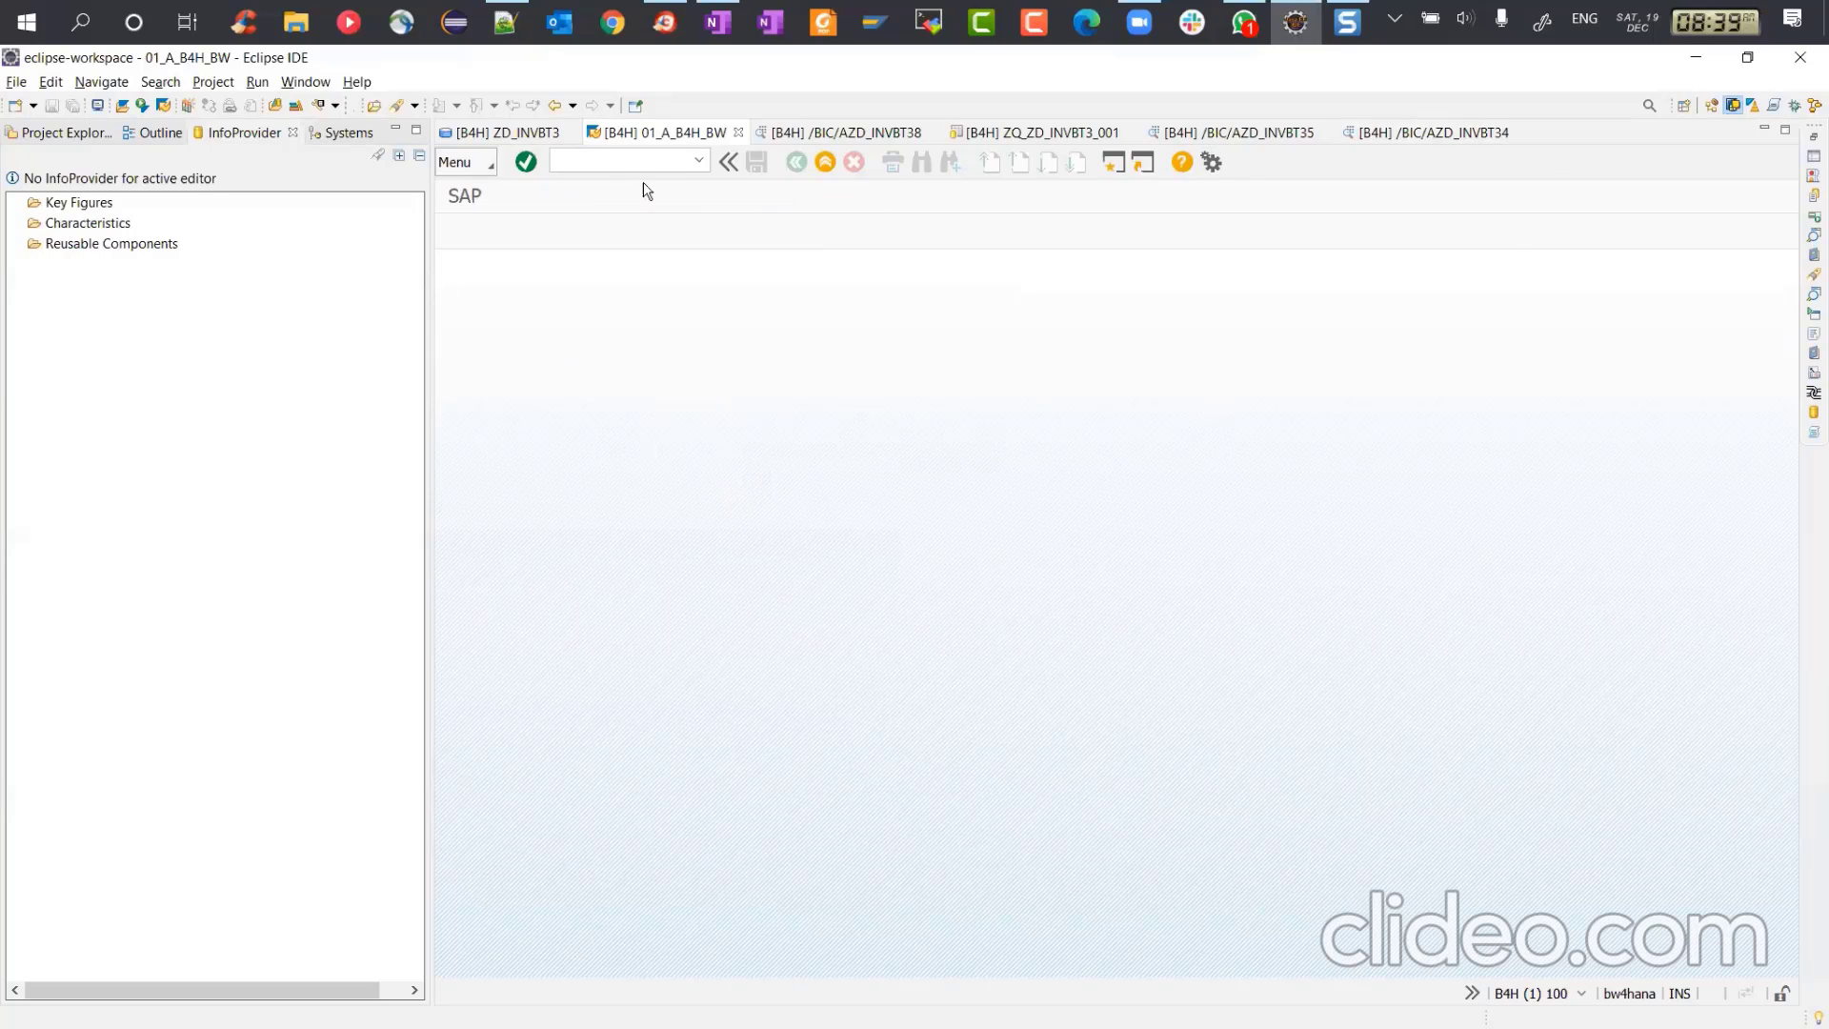
Step: Add 0MATERIAL and 0PLANT as validity characteristics of ZD_INVBT3 and save the DataStore object
{"action": "left_click", "coordinate": [535, 141]}
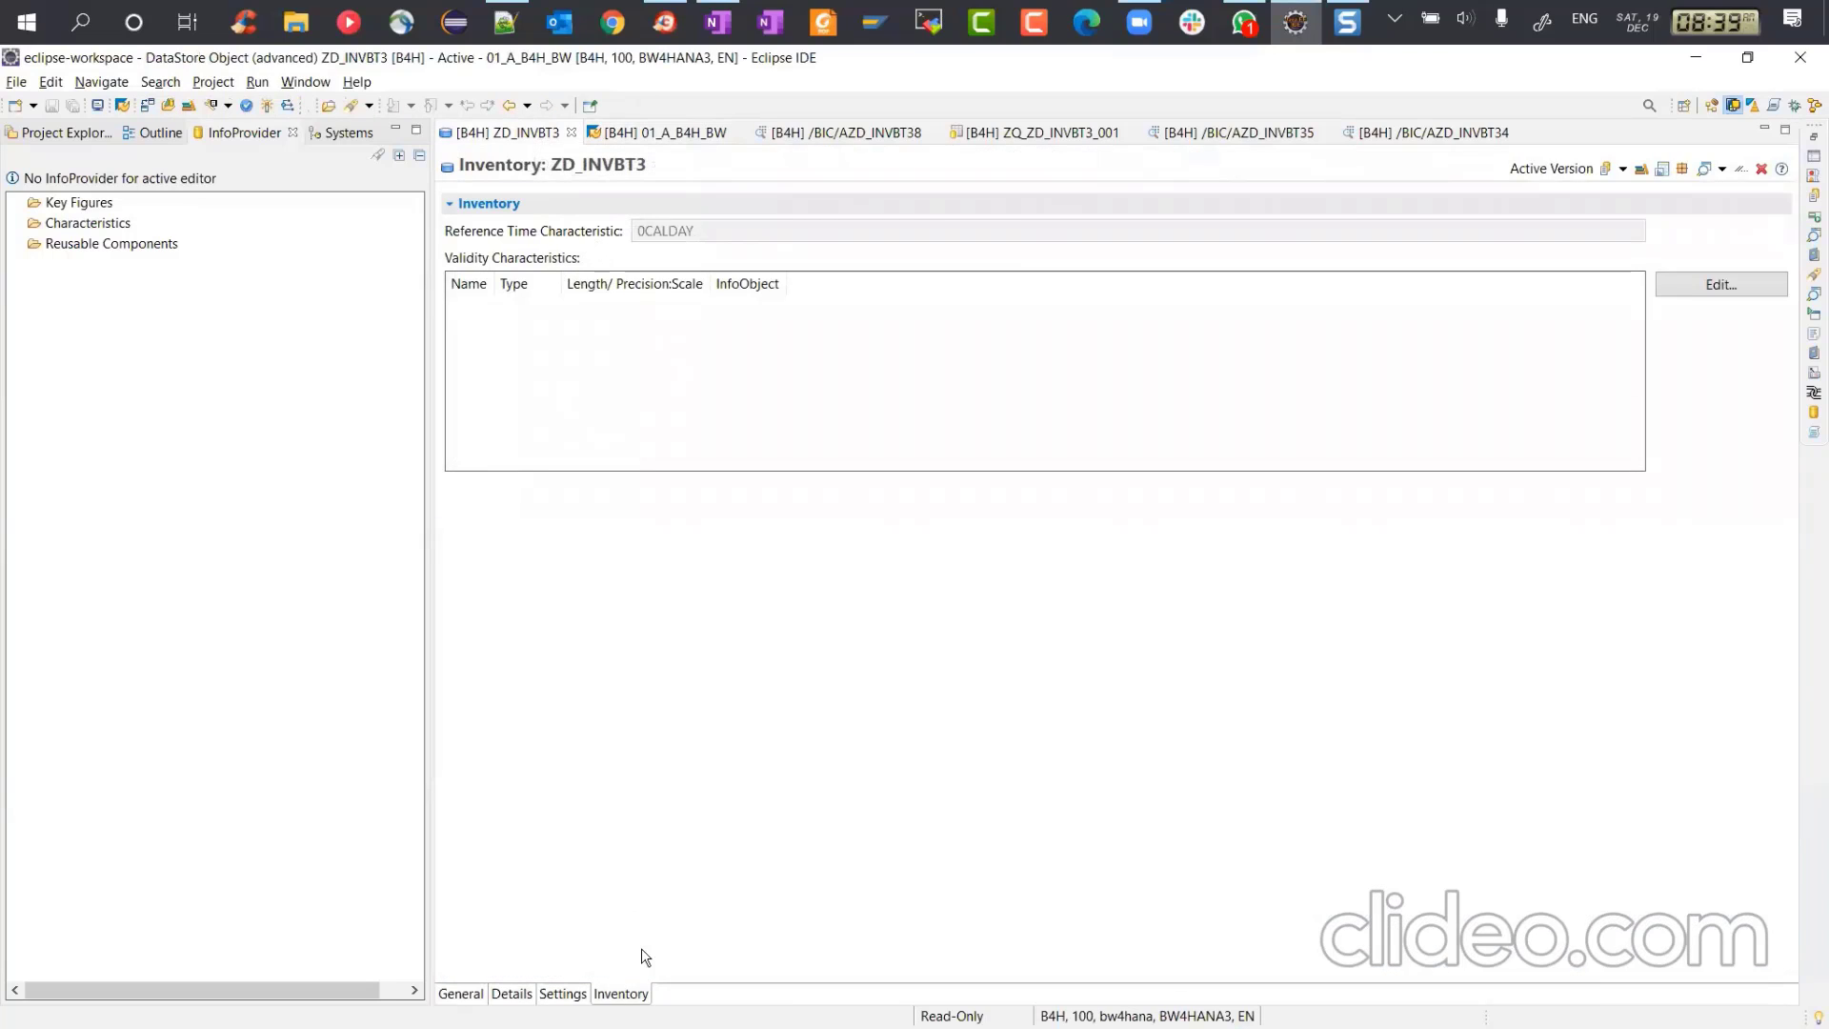
{"action": "left_click", "coordinate": [1710, 278]}
{"action": "left_click_drag", "start_coordinate": [841, 66], "coordinate": [1130, 113]}
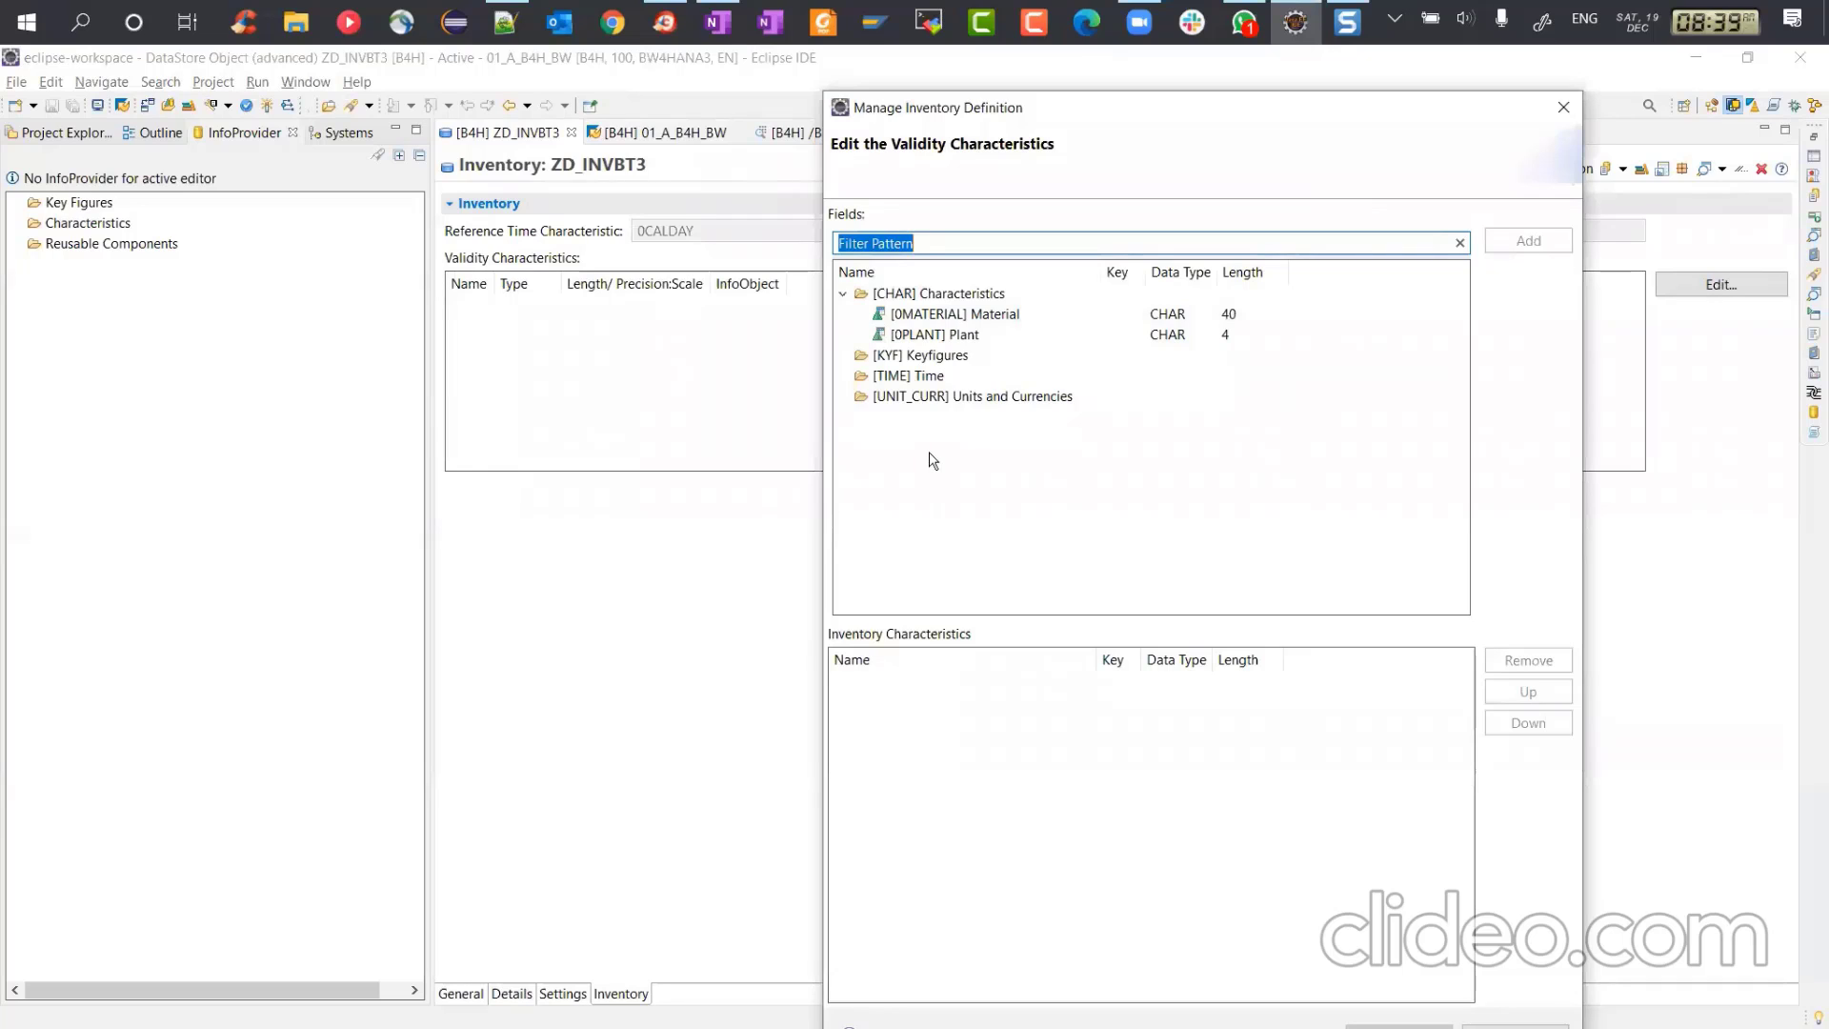
{"action": "left_click", "coordinate": [981, 323]}
{"action": "left_click", "coordinate": [981, 333], "text": "shift"}
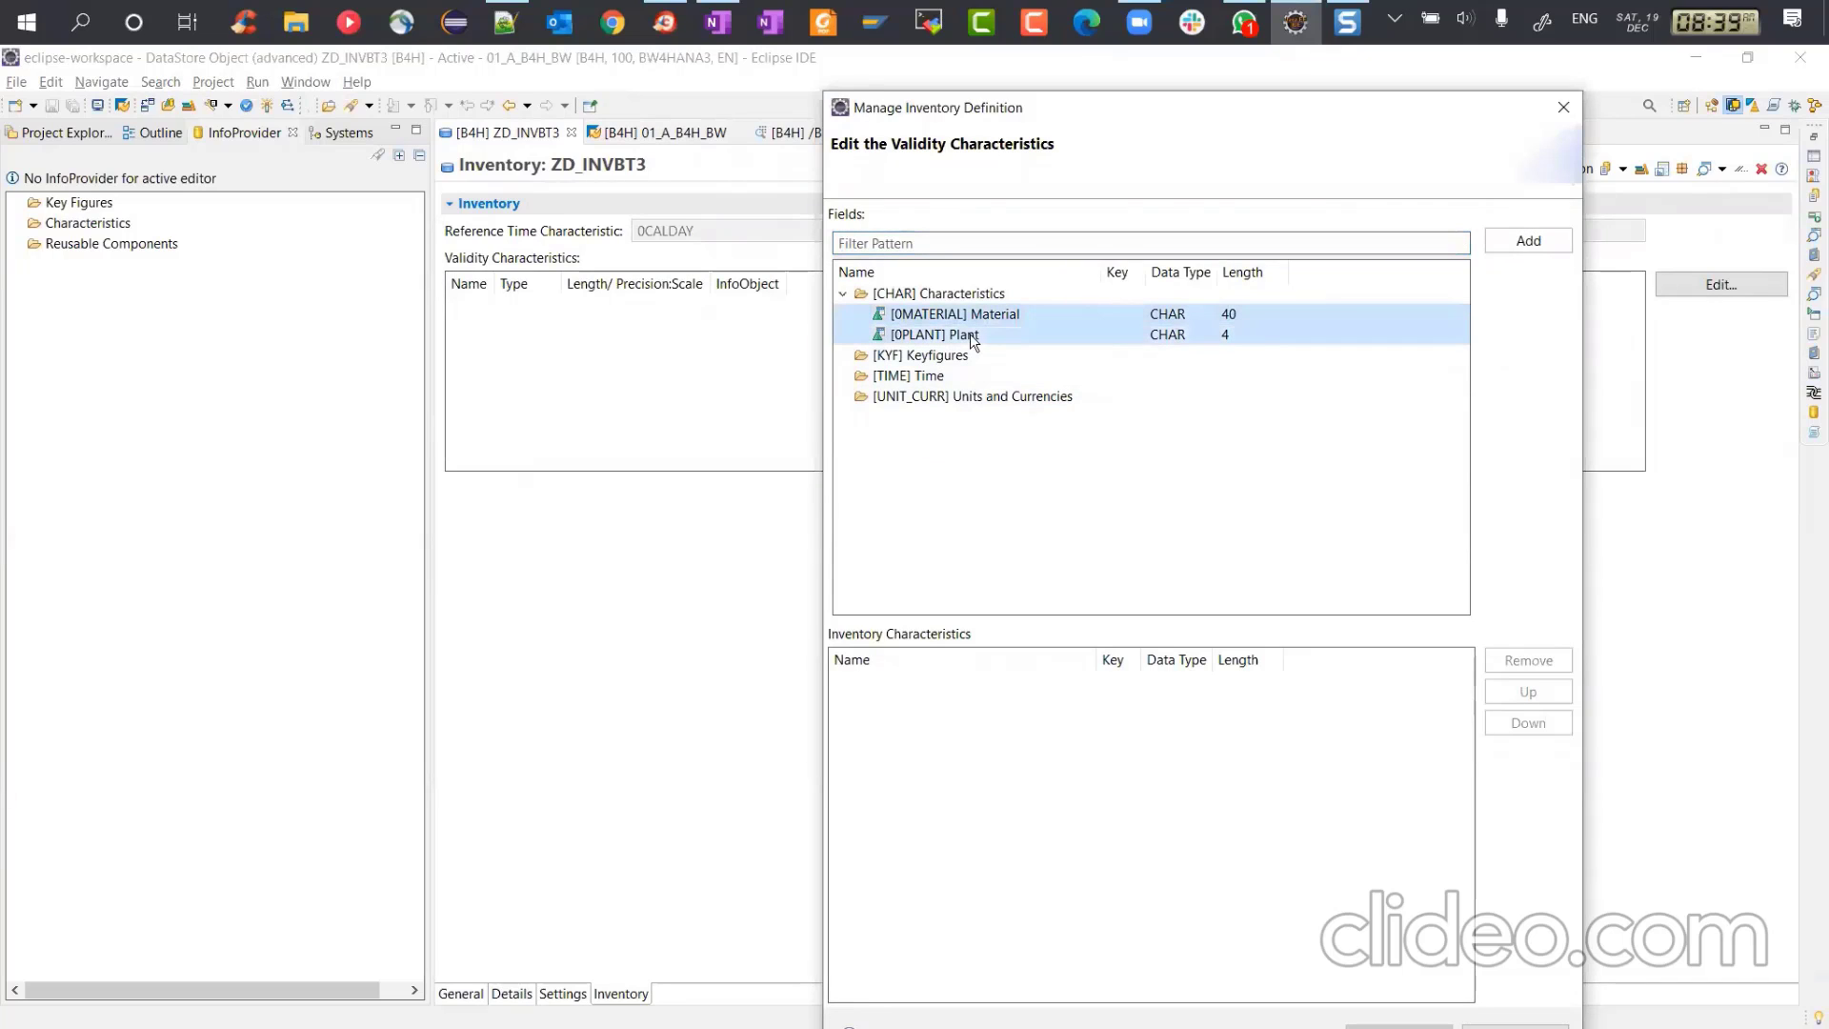
{"action": "left_click", "coordinate": [1524, 241]}
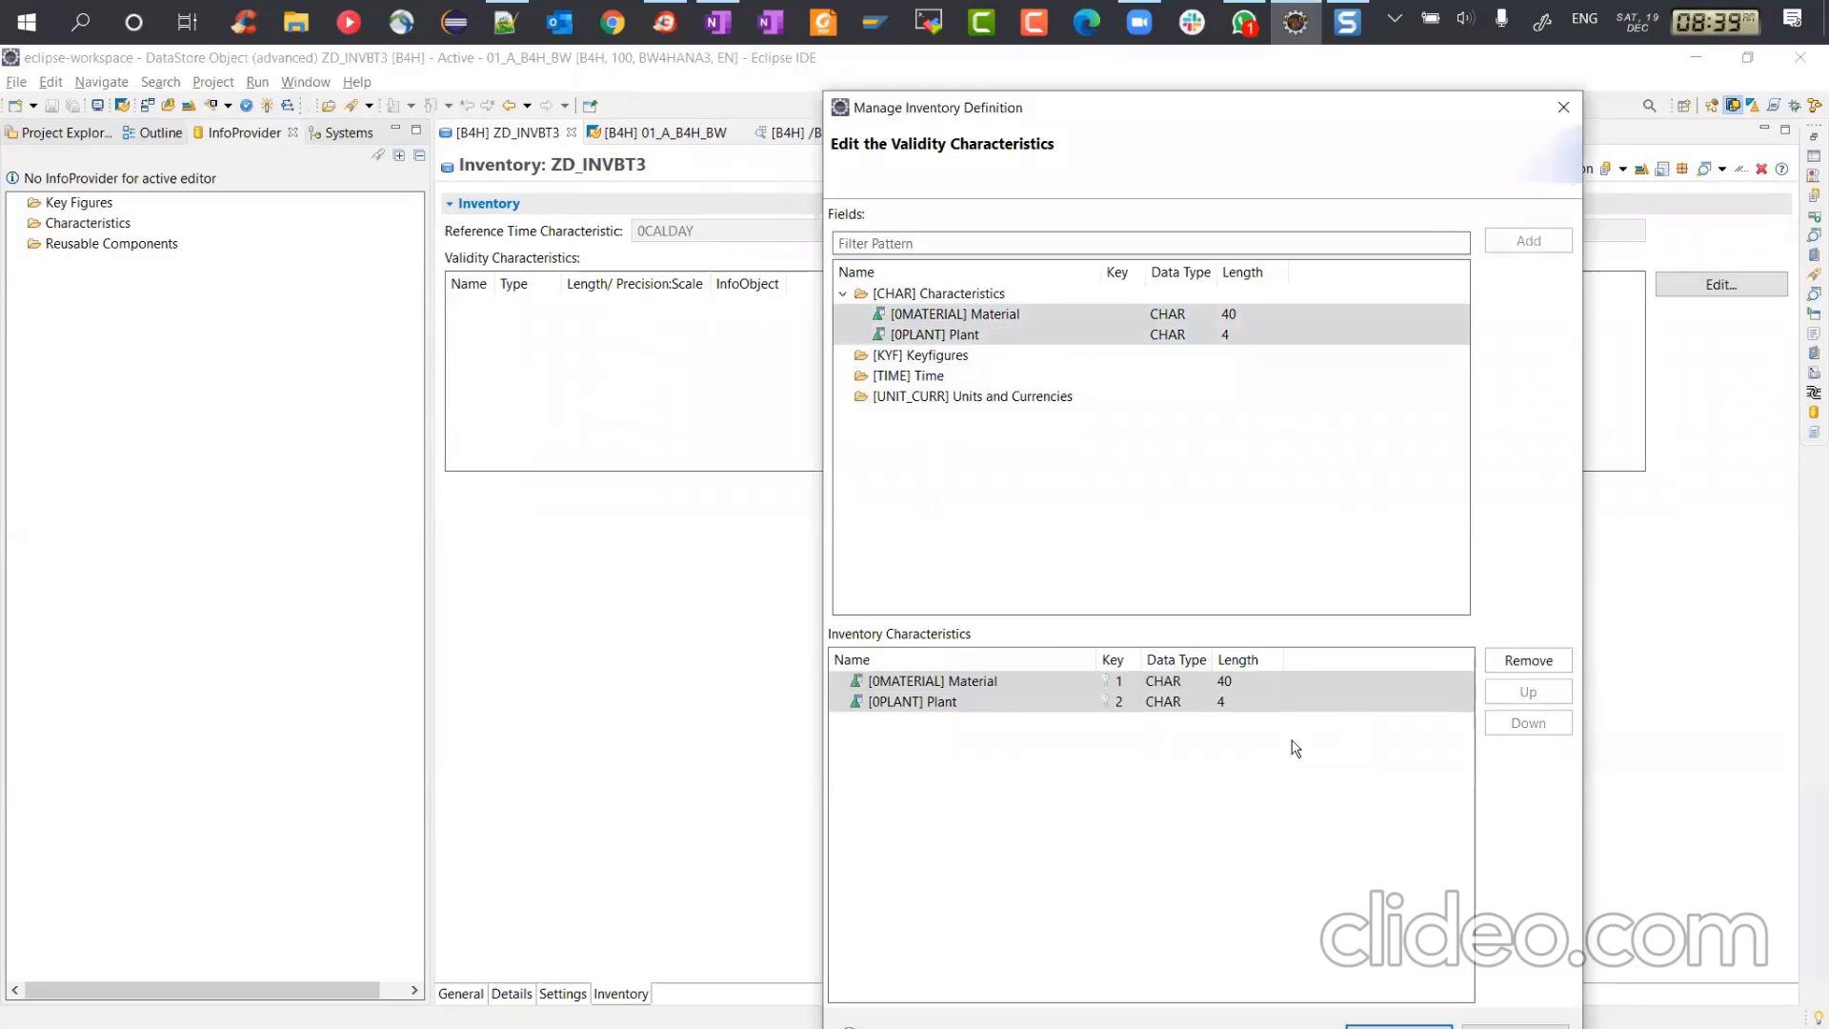
{"action": "left_click_drag", "start_coordinate": [1290, 95], "coordinate": [1306, 237]}
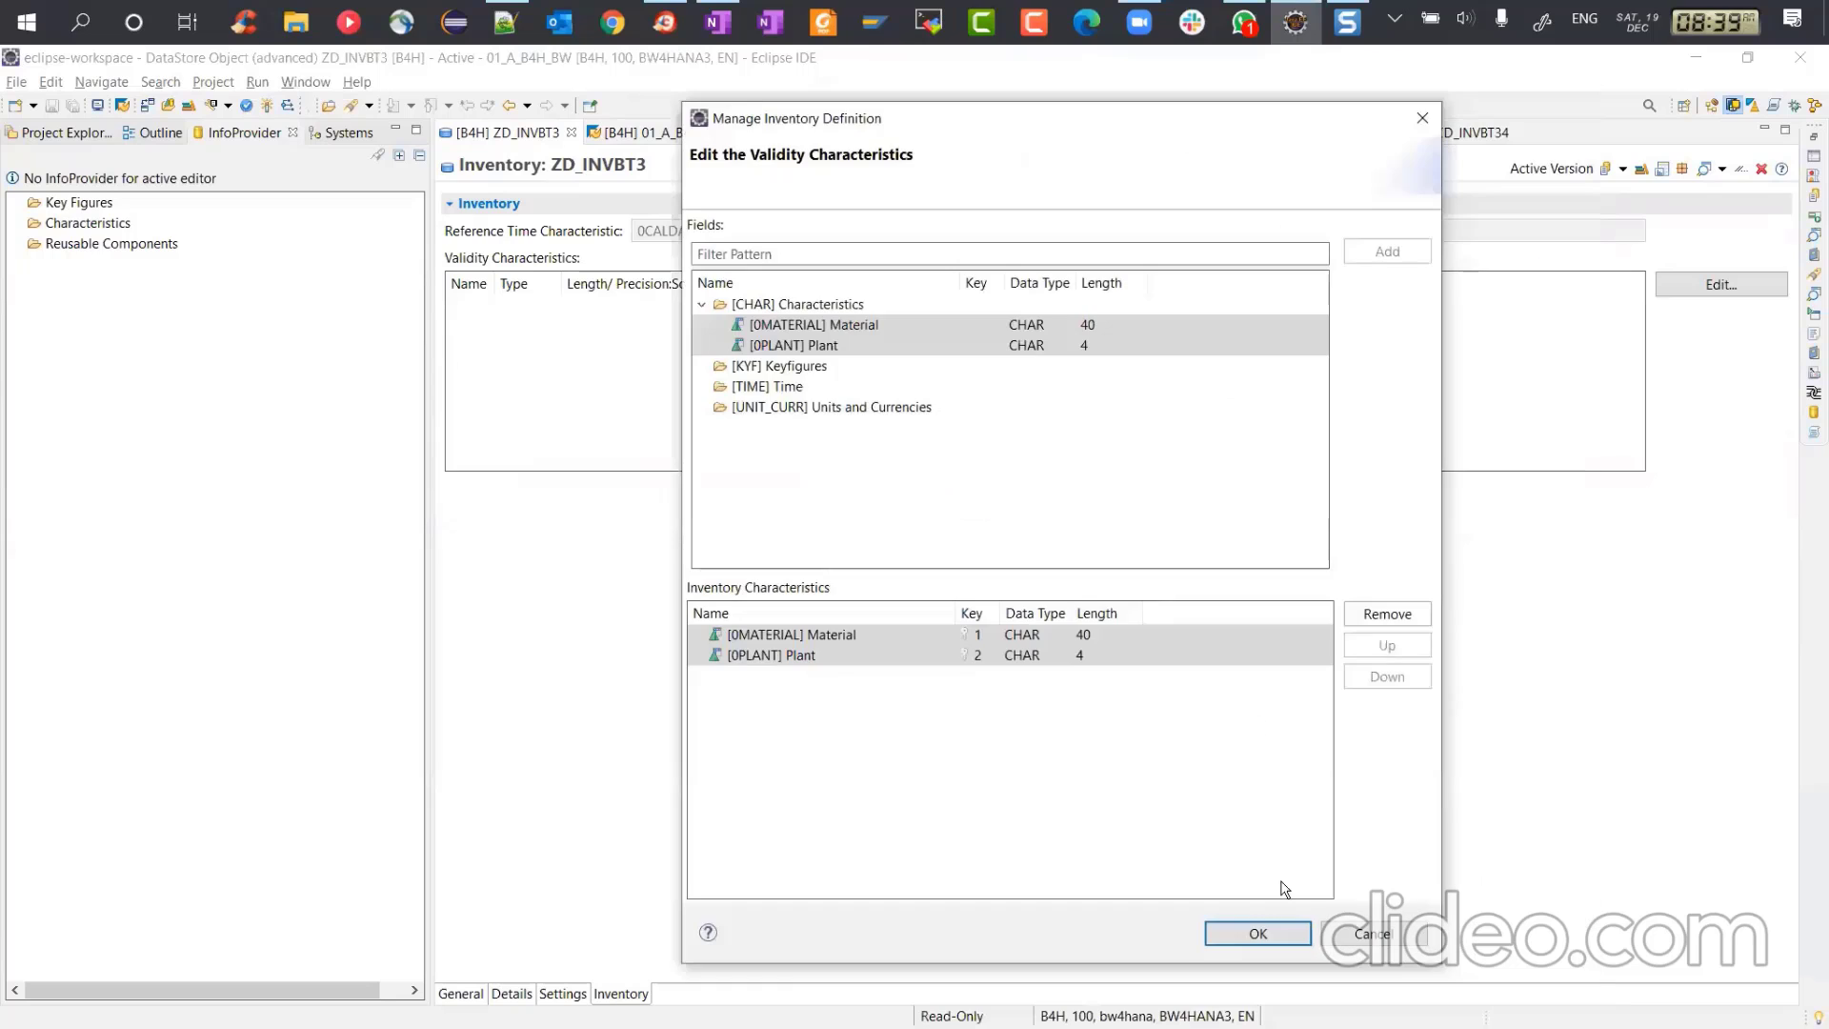
{"action": "left_click", "coordinate": [1261, 932]}
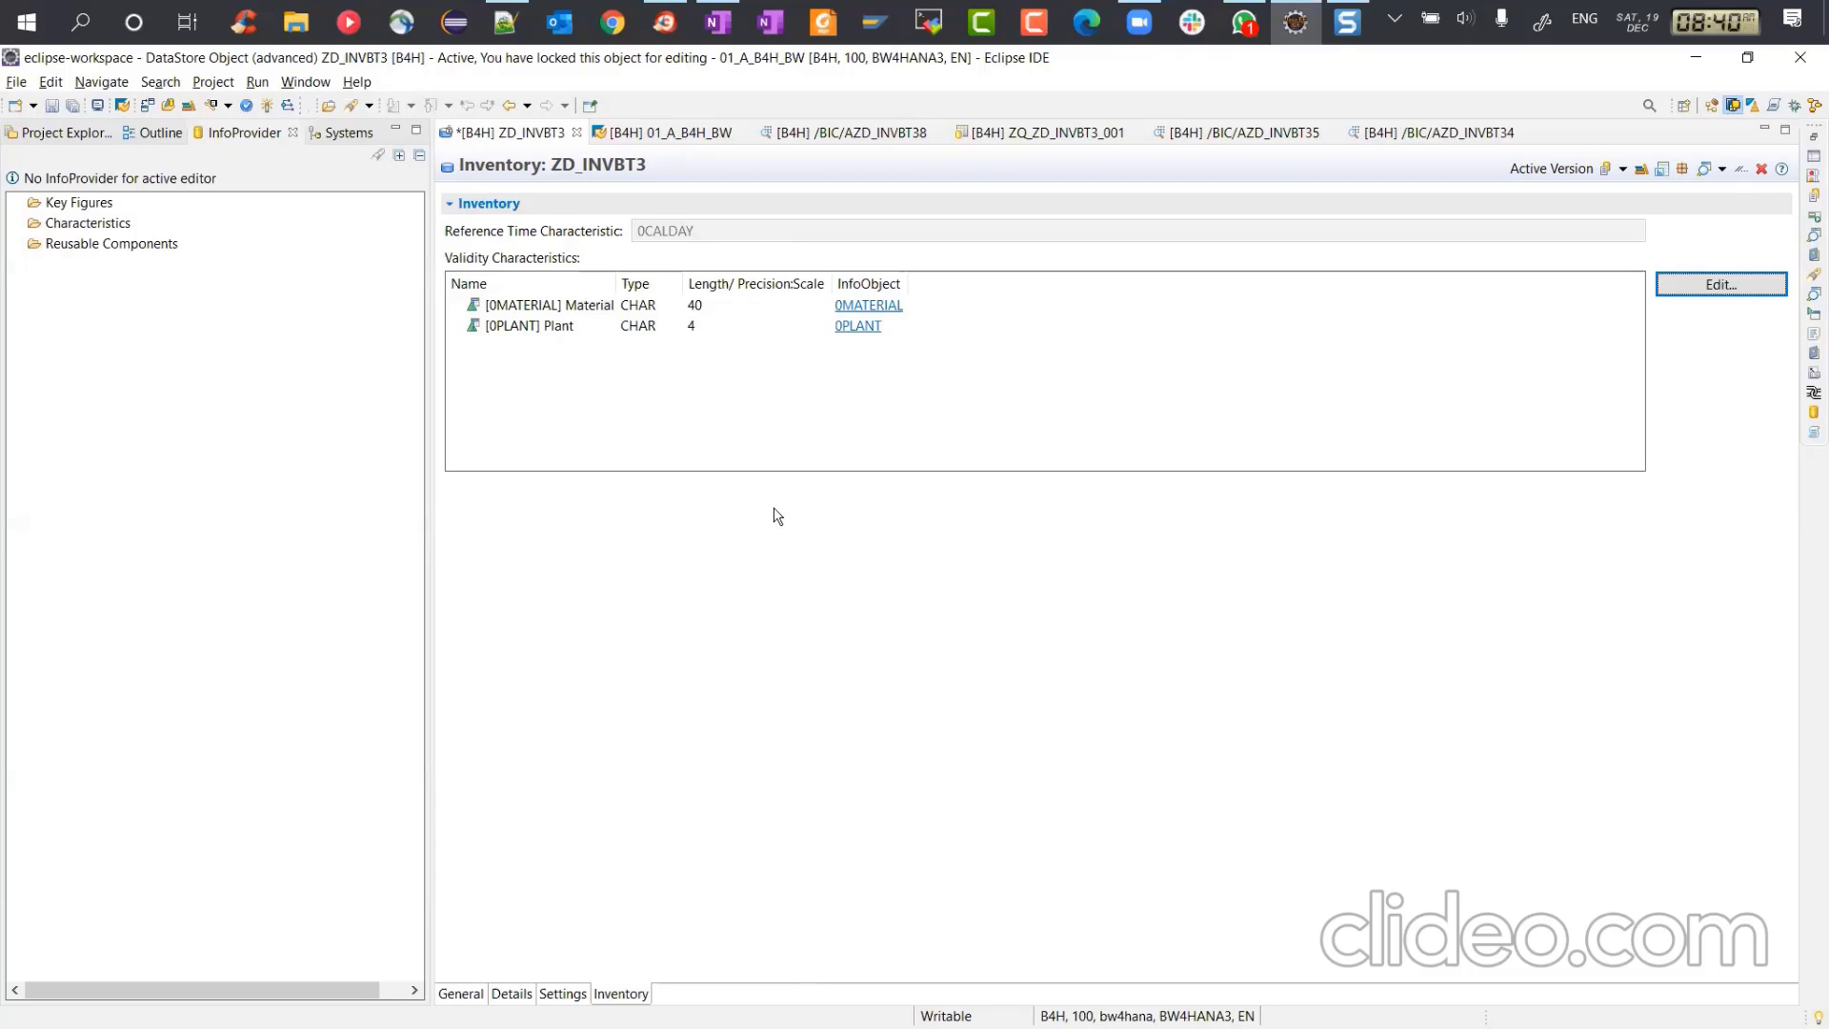
{"action": "key", "text": "ctrl+s"}
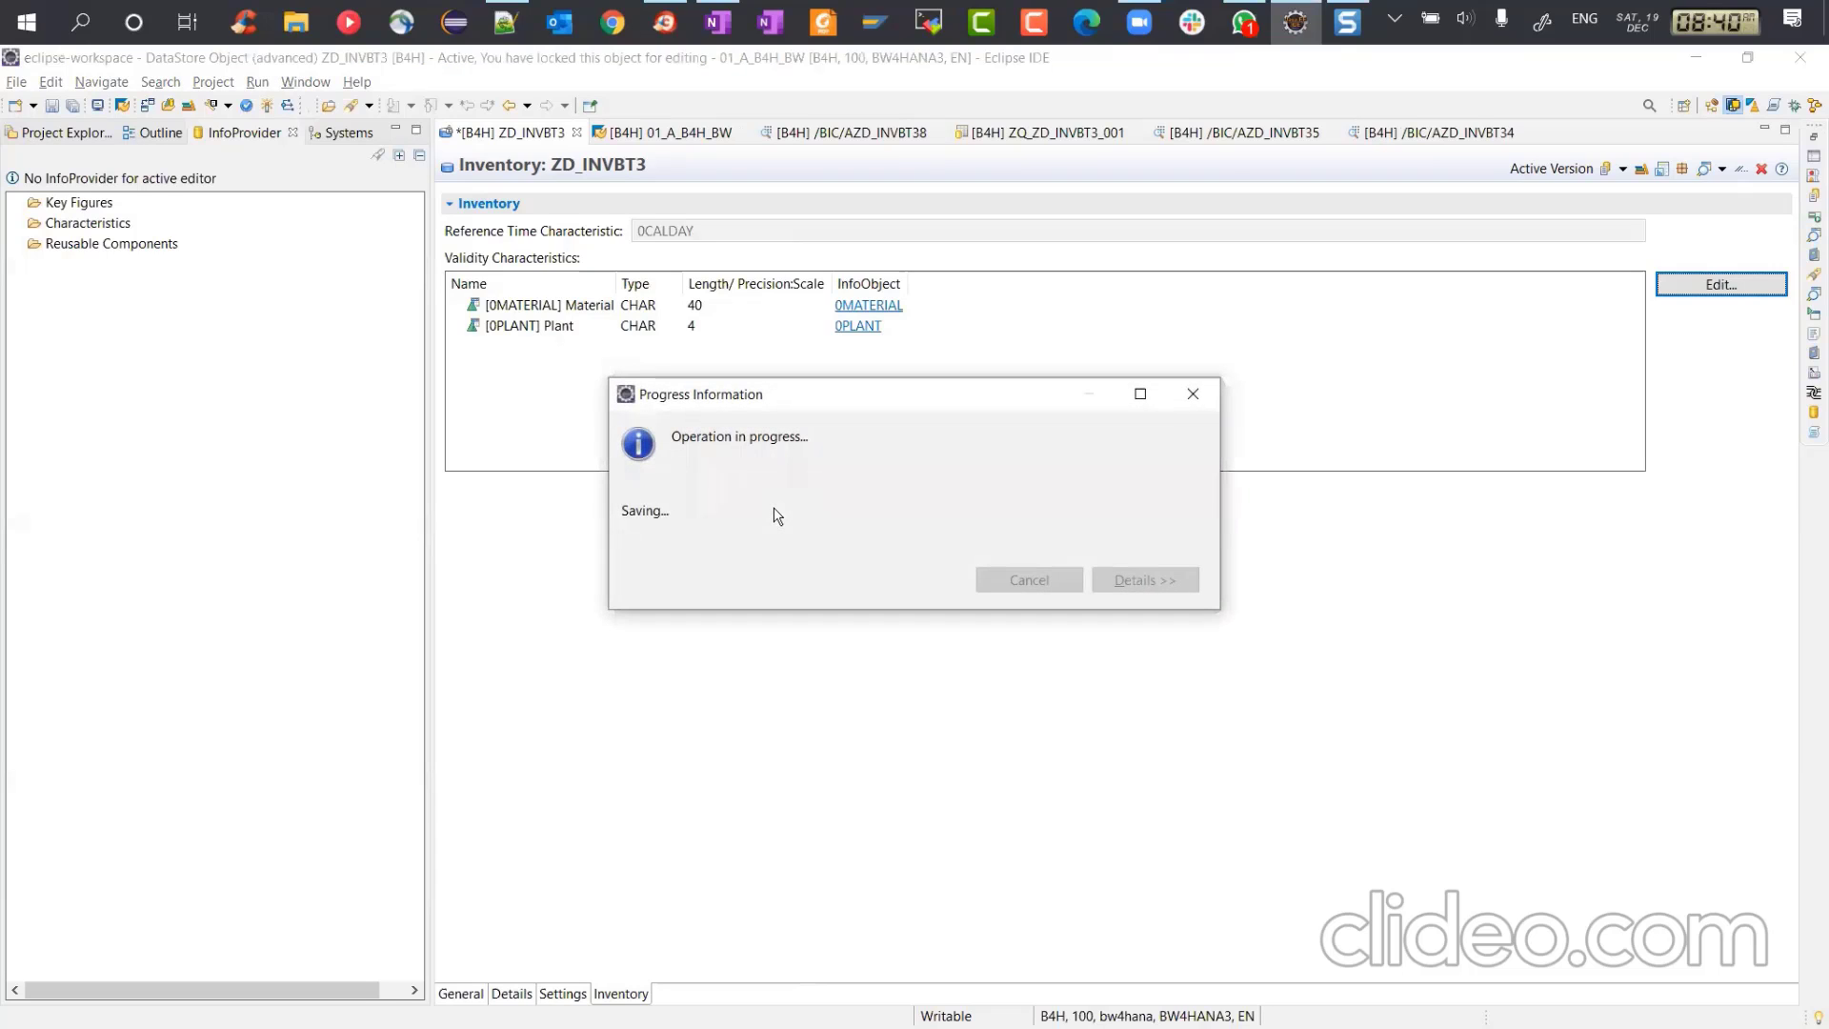
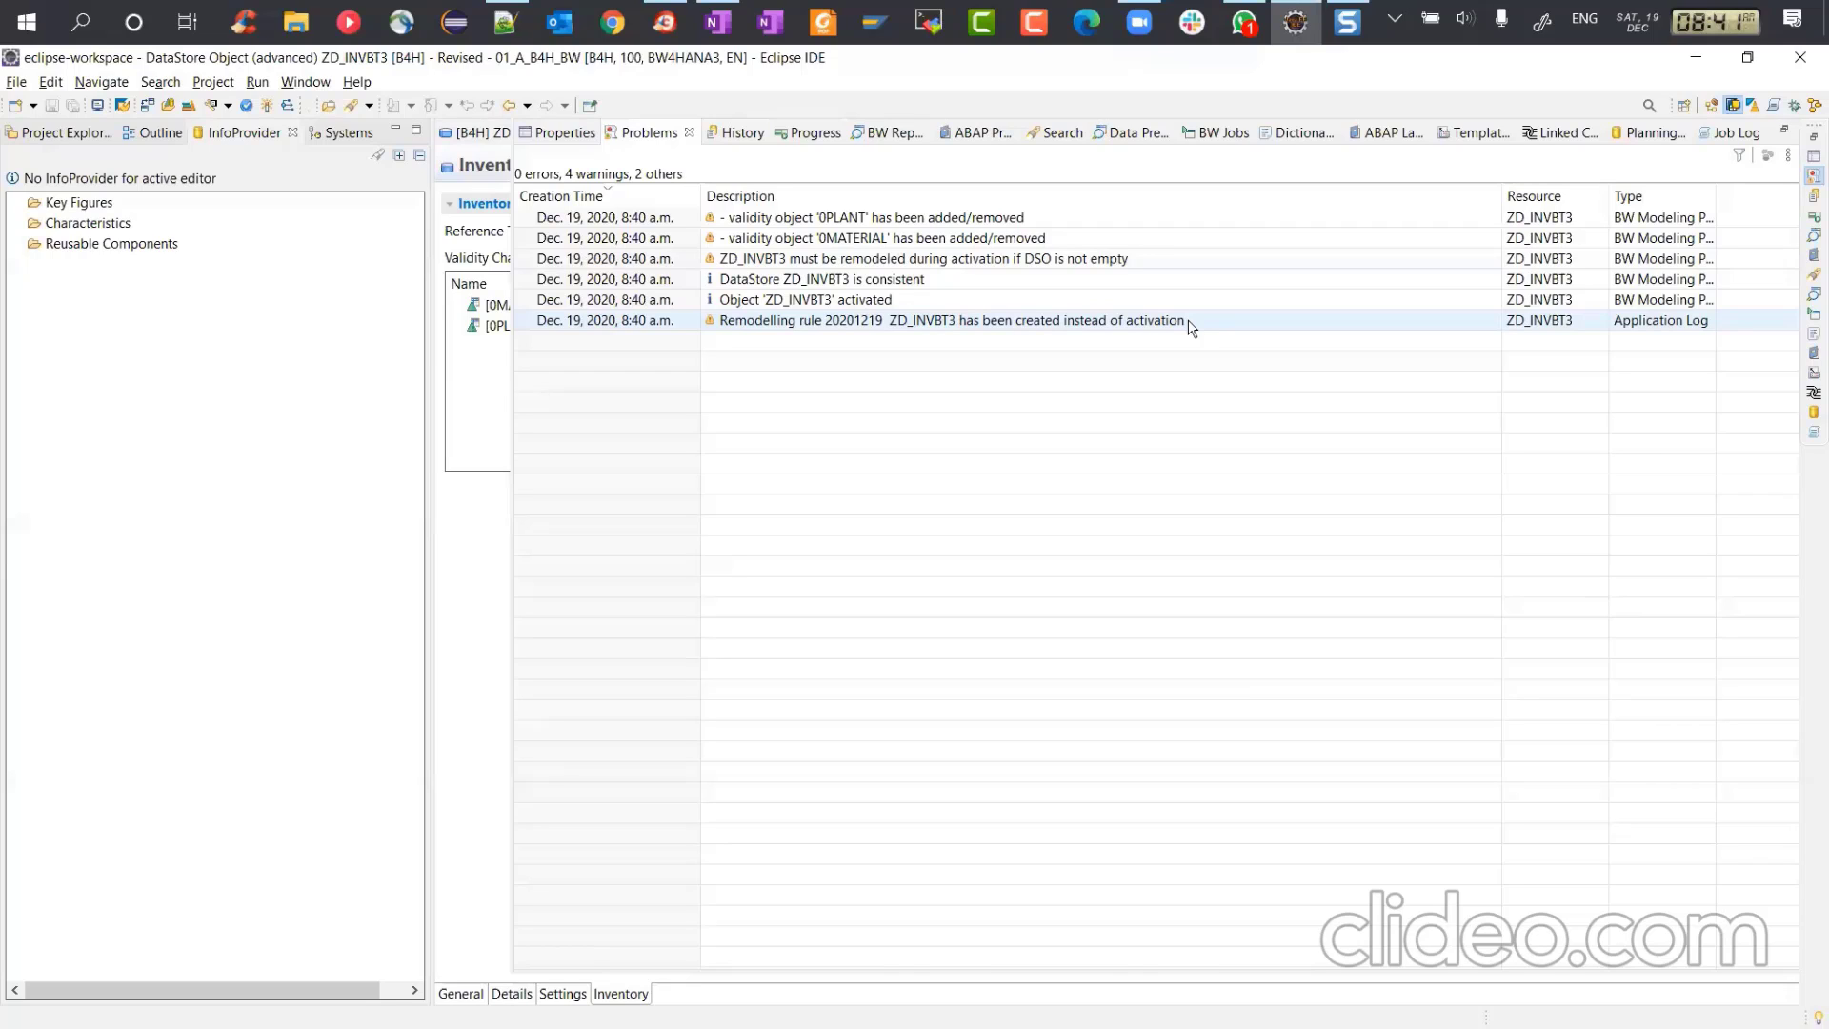
Step: Show ZD_INVBT3's general properties and open the Remodeling Requests monitor from the Monitoring group of the BW Cockpit in the browser
{"action": "left_click", "coordinate": [466, 521]}
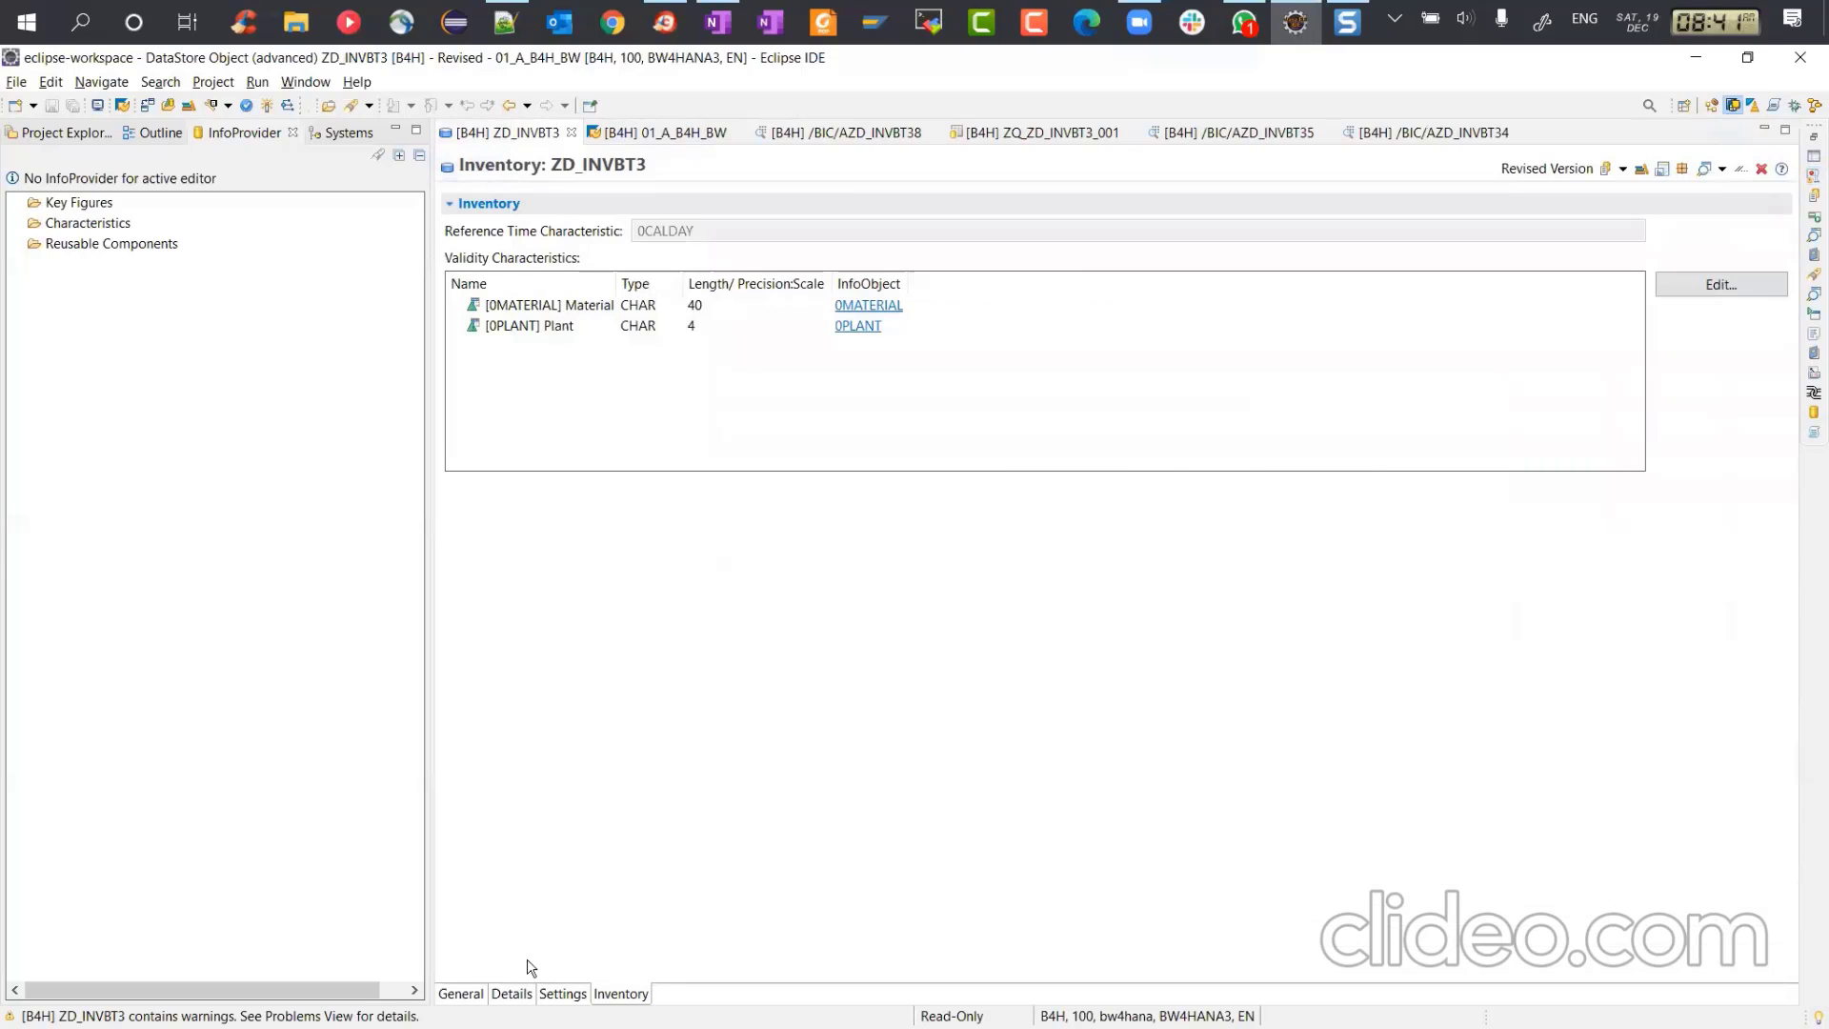
{"action": "left_click", "coordinate": [481, 994]}
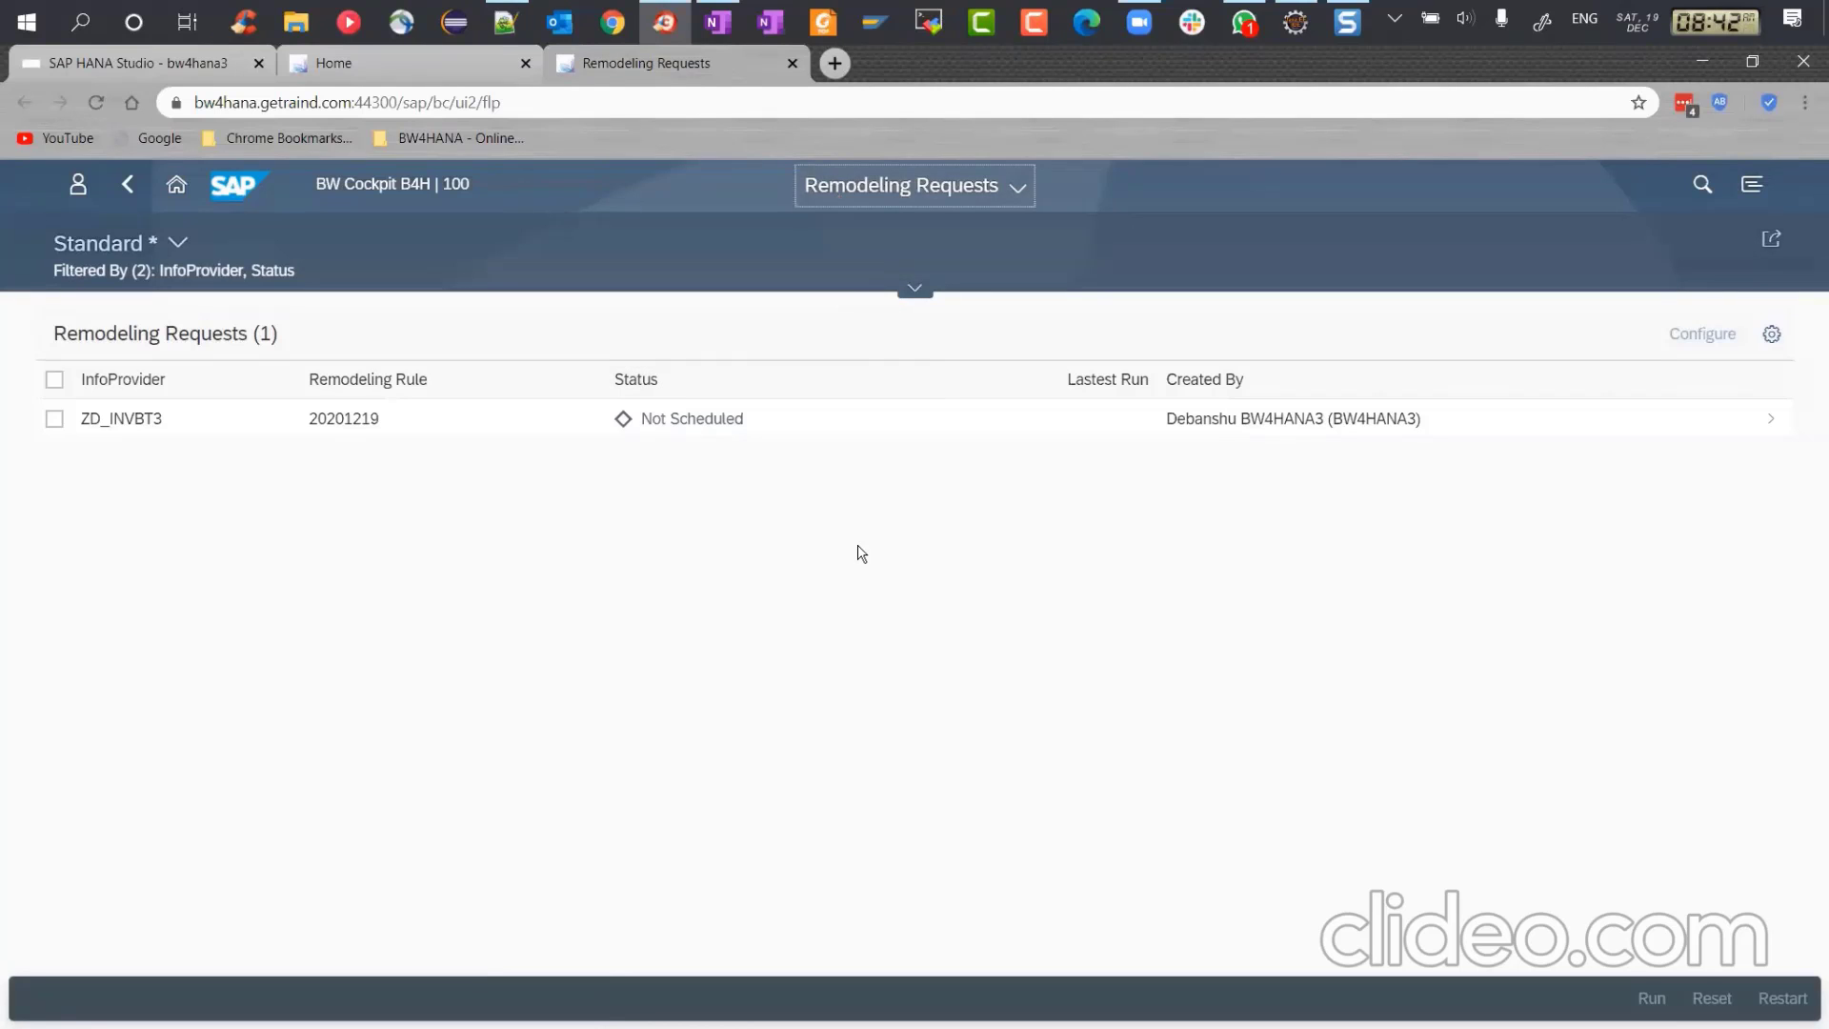
{"action": "left_click", "coordinate": [415, 64]}
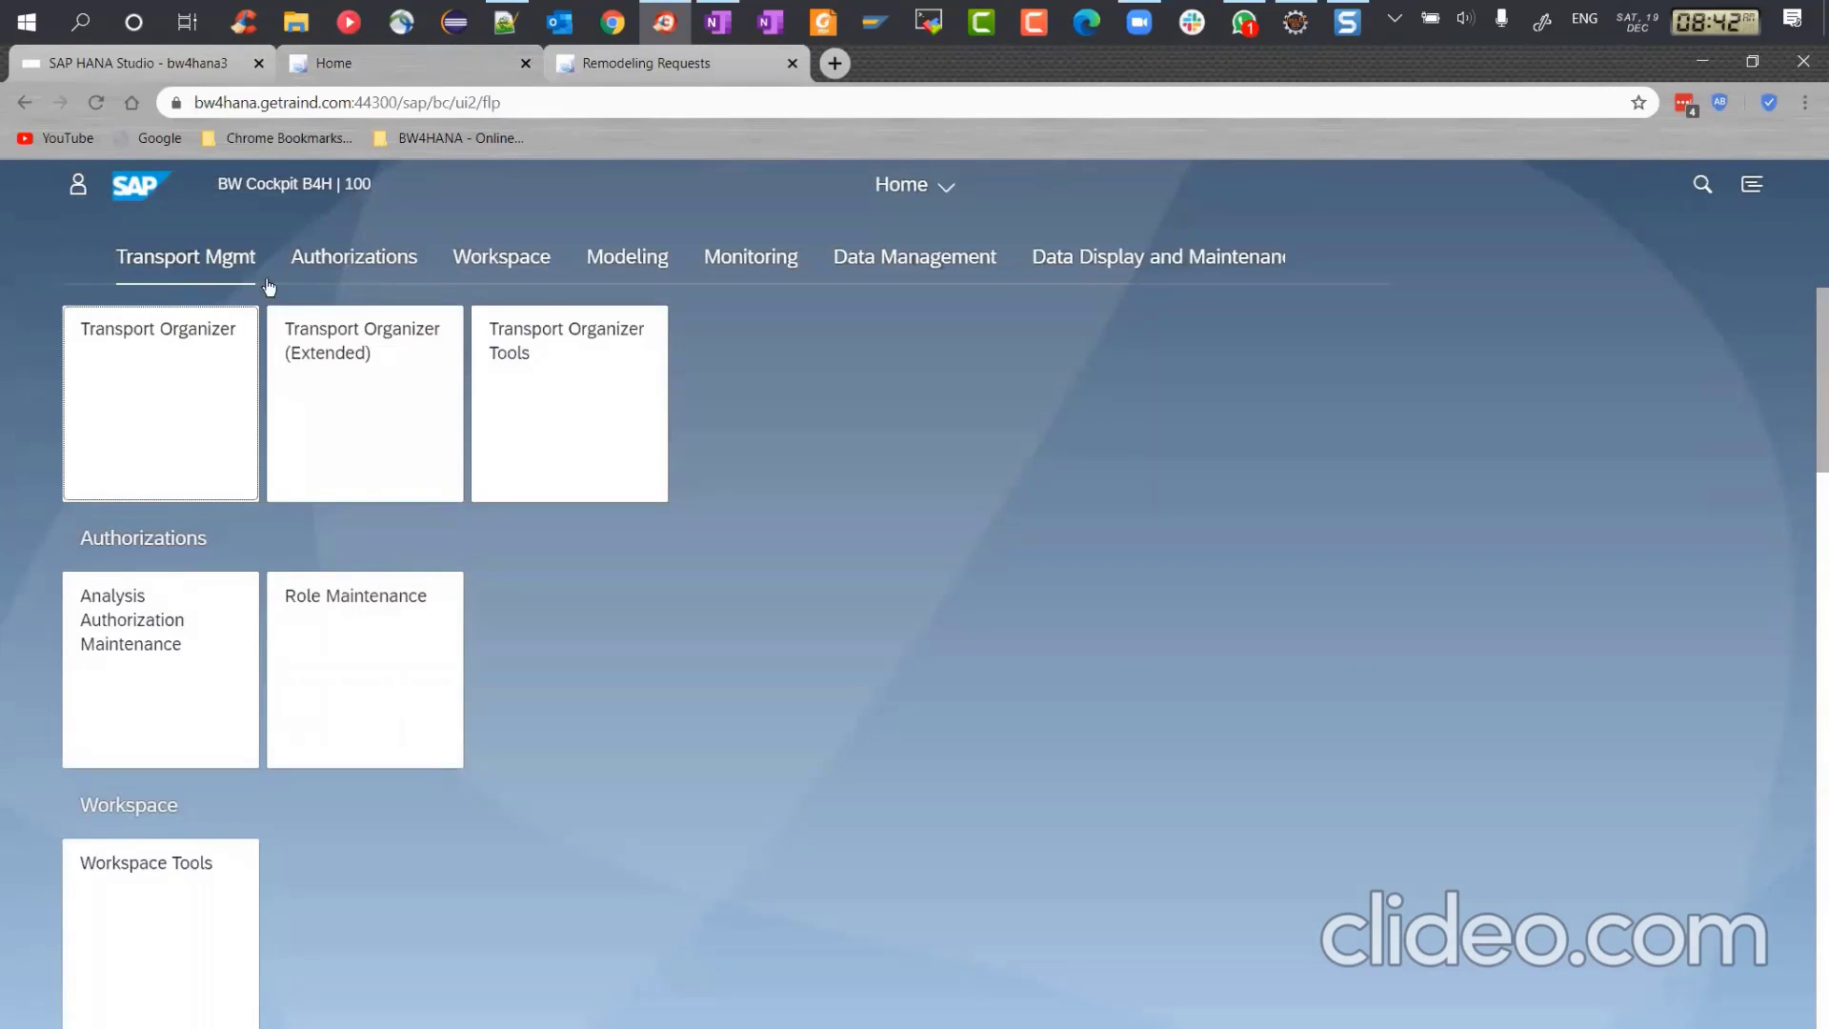
{"action": "left_click", "coordinate": [636, 257]}
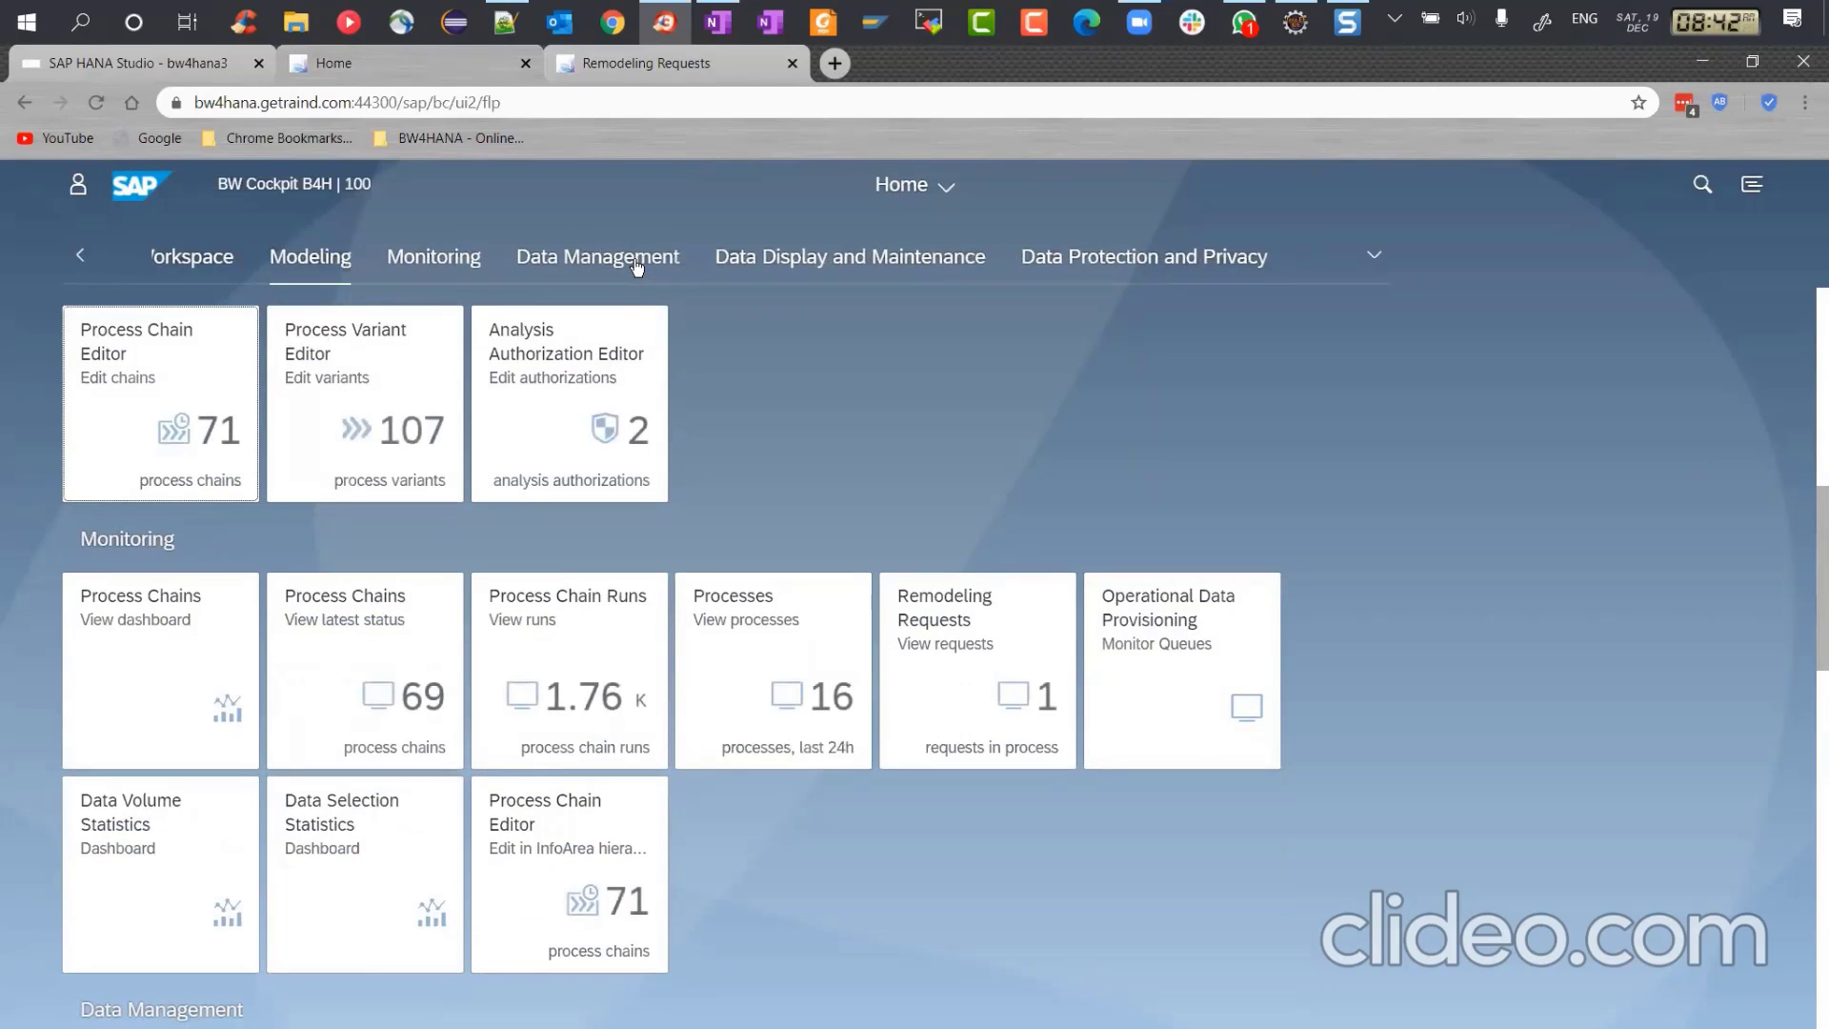
{"action": "left_click", "coordinate": [416, 262]}
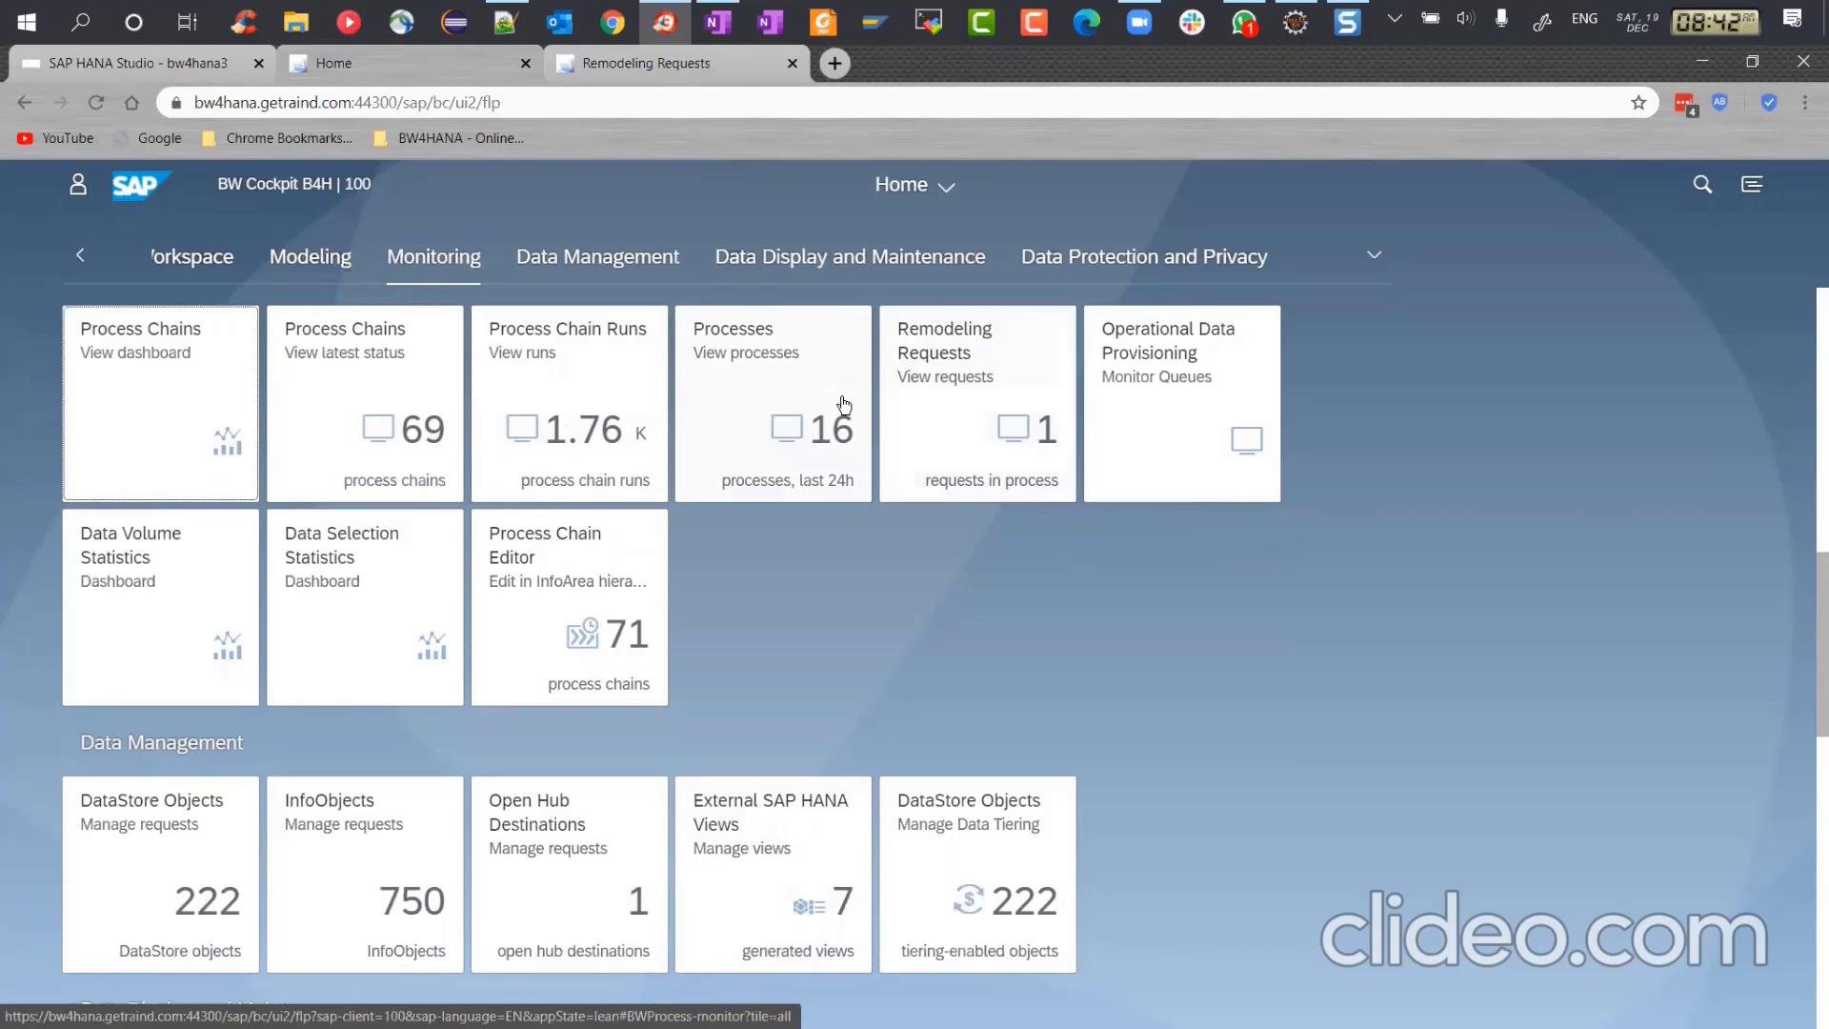
{"action": "key", "text": "alt+Tab"}
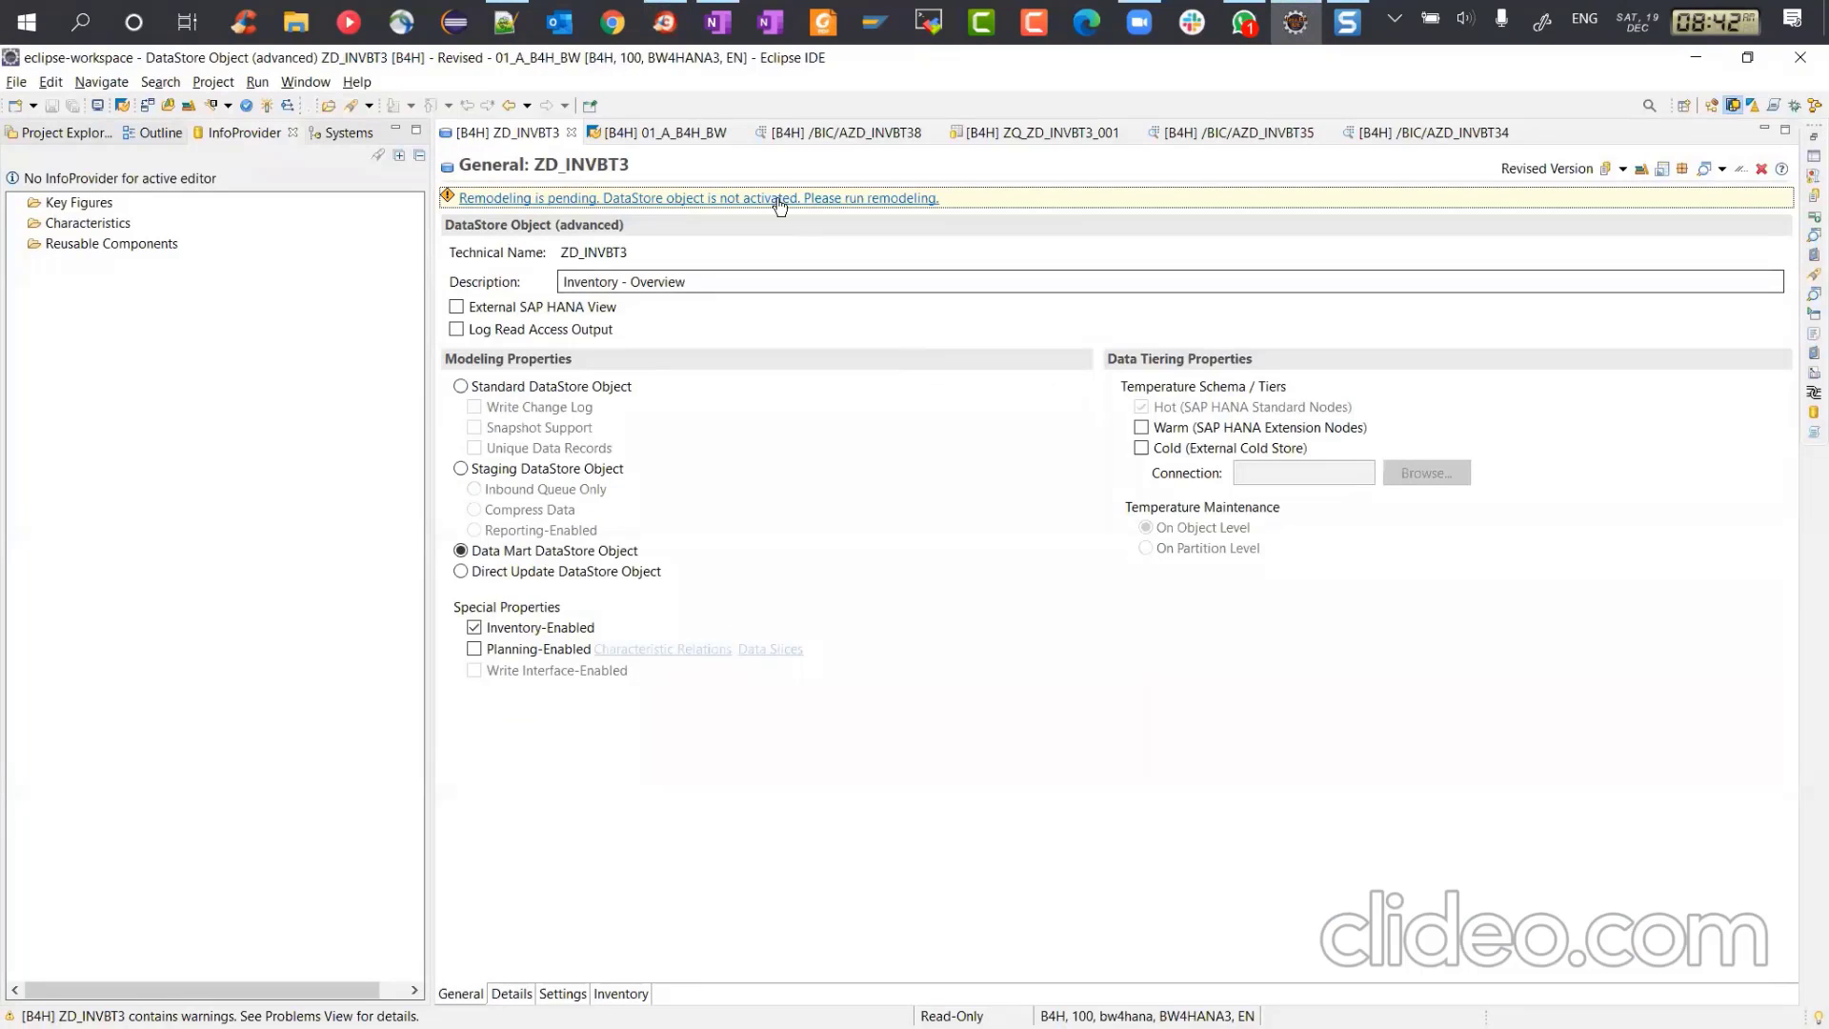
{"action": "key", "text": "alt+Tab"}
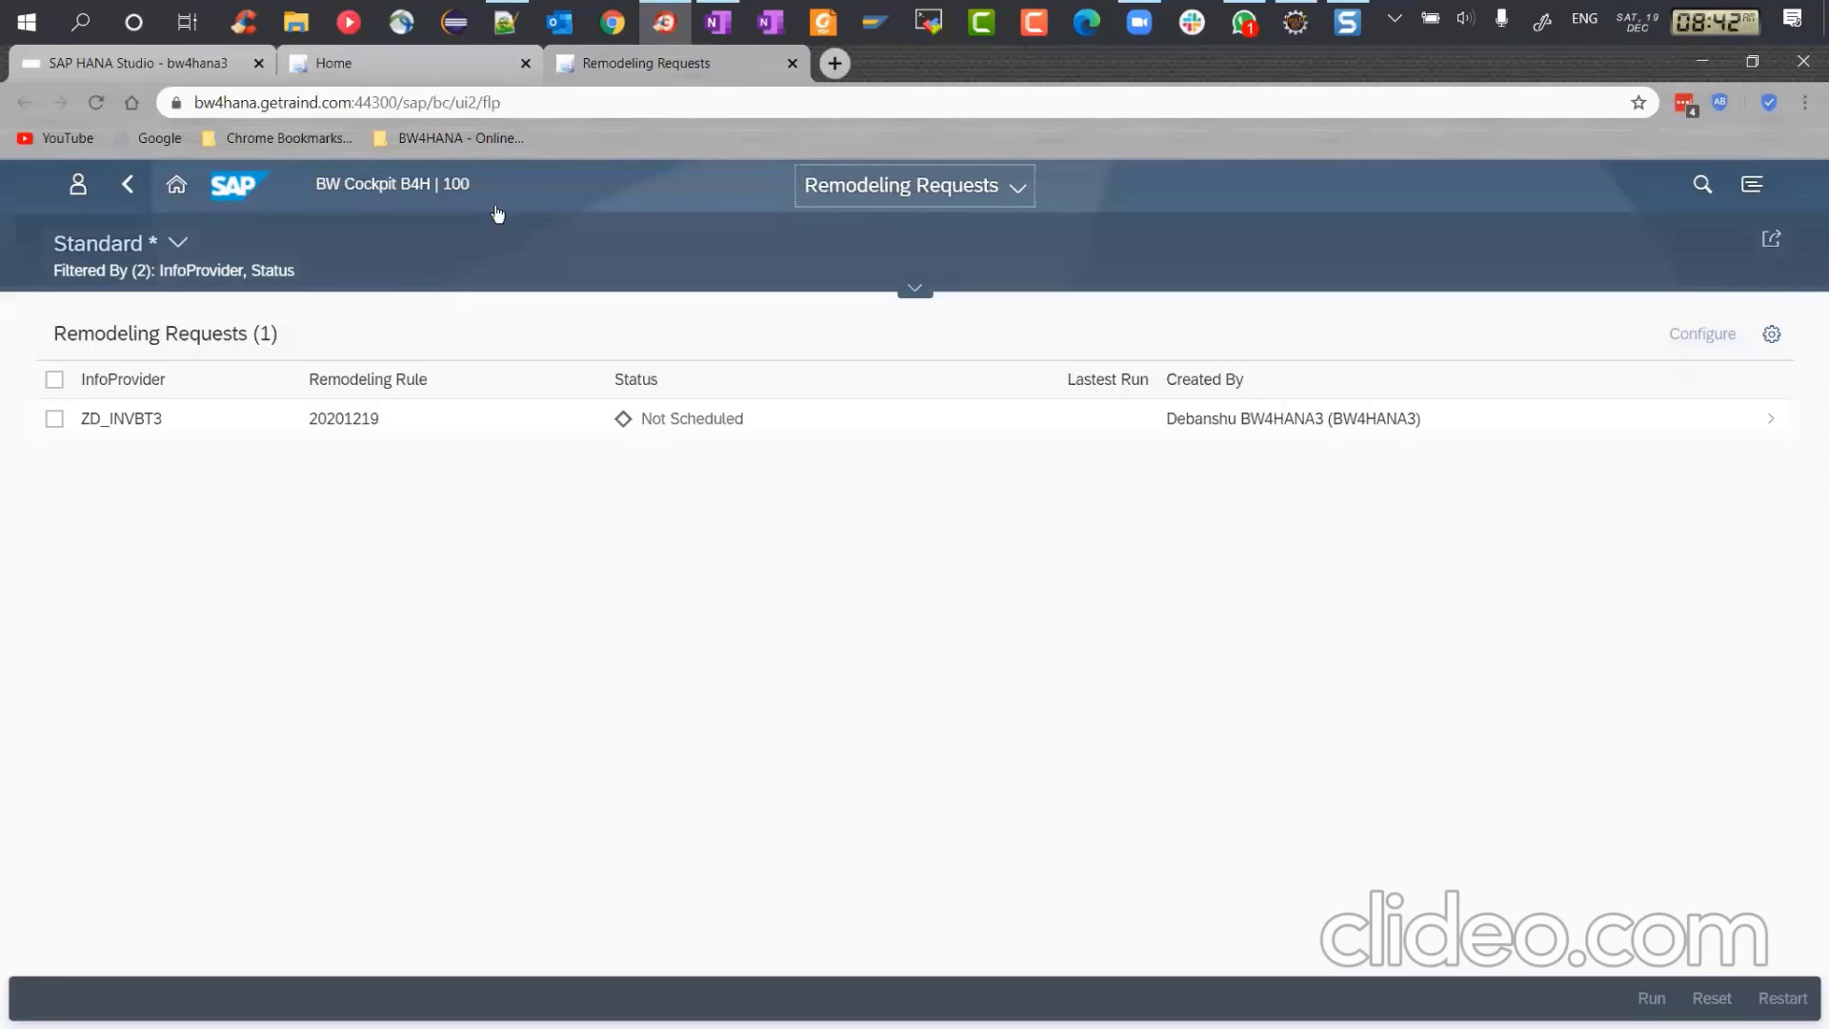
{"action": "left_click", "coordinate": [419, 78]}
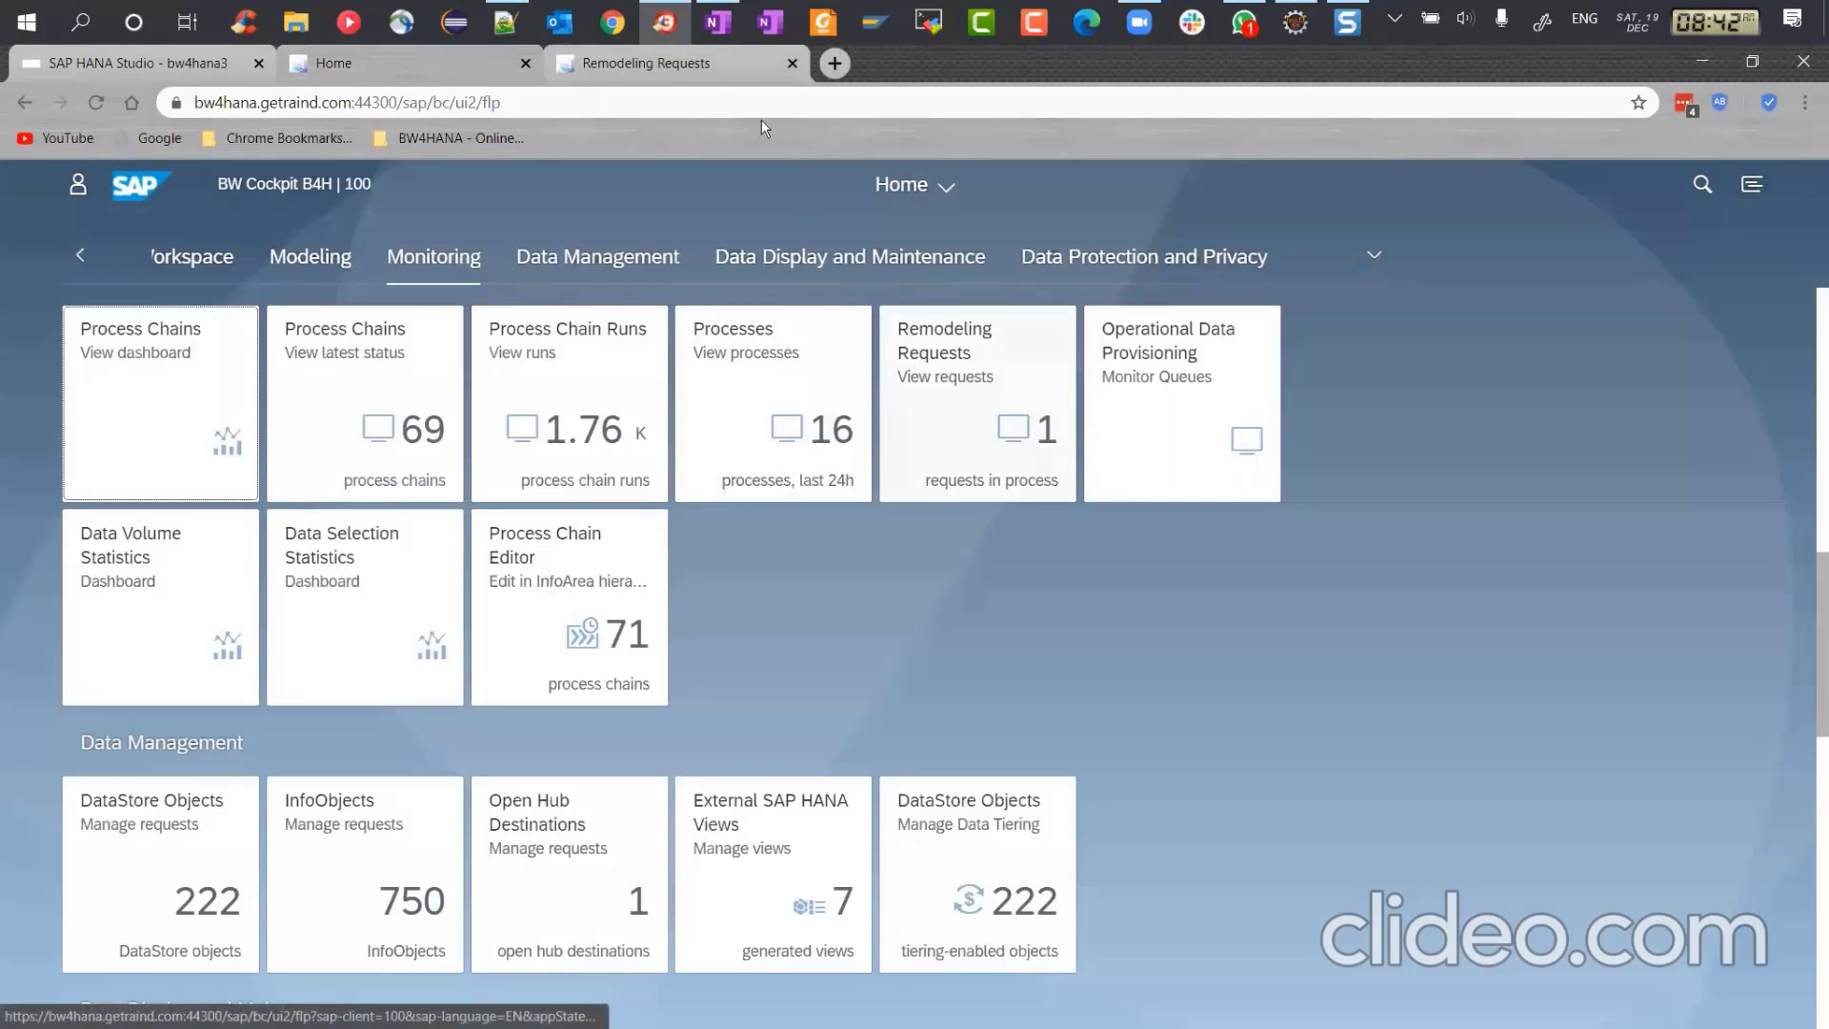
{"action": "left_click", "coordinate": [920, 365]}
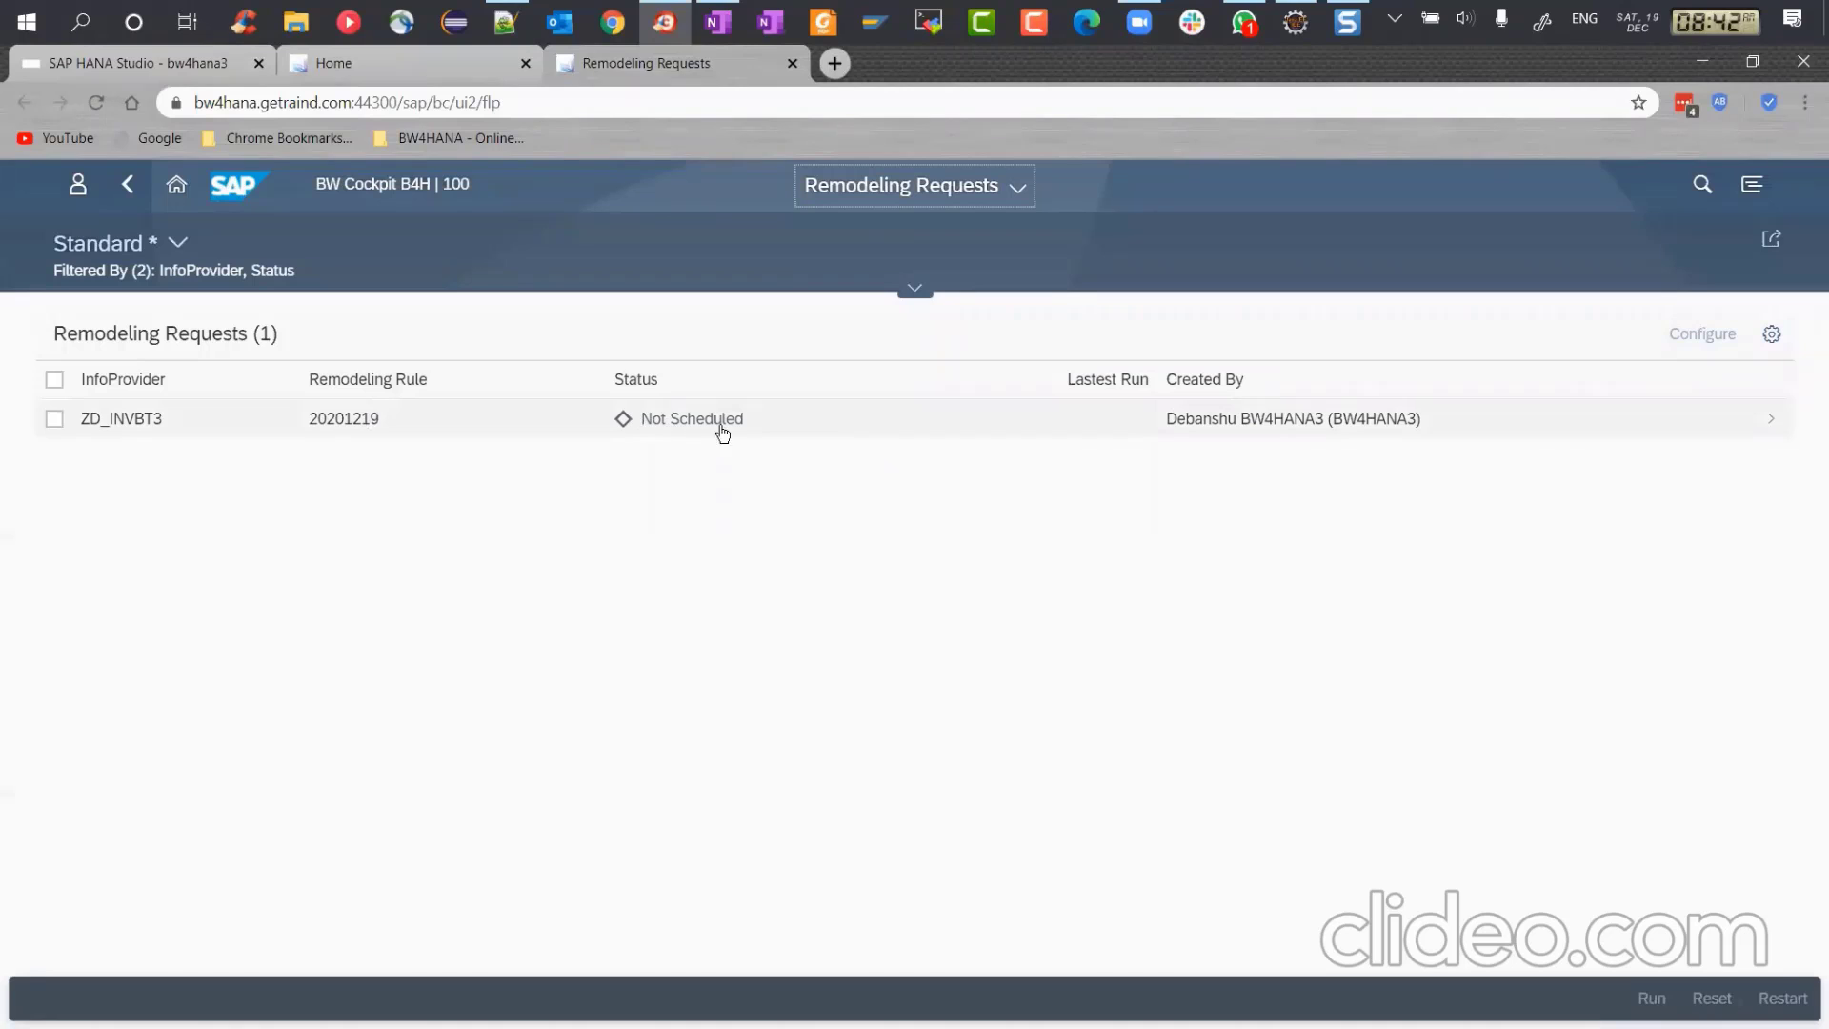
Step: Open the remodeling request of ZD_INVBT3 and run it with execution mode Immediate
{"action": "left_click", "coordinate": [156, 425]}
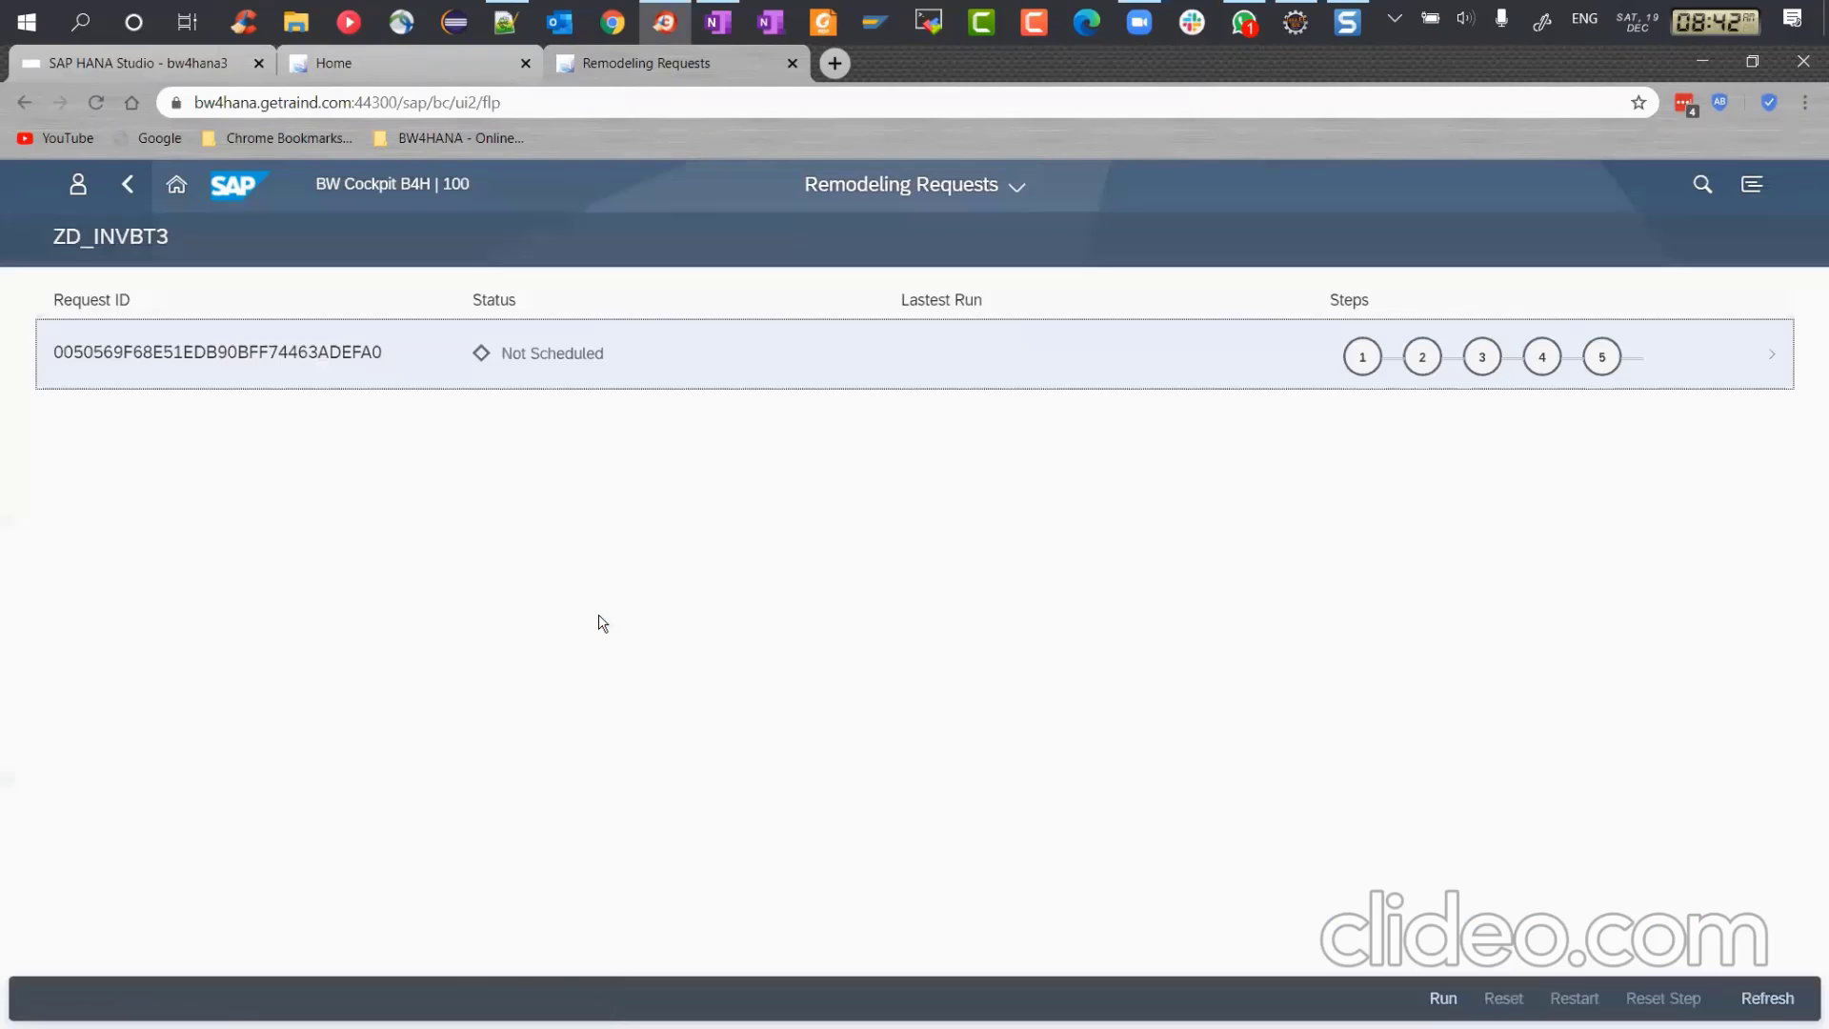
{"action": "left_click", "coordinate": [1375, 362]}
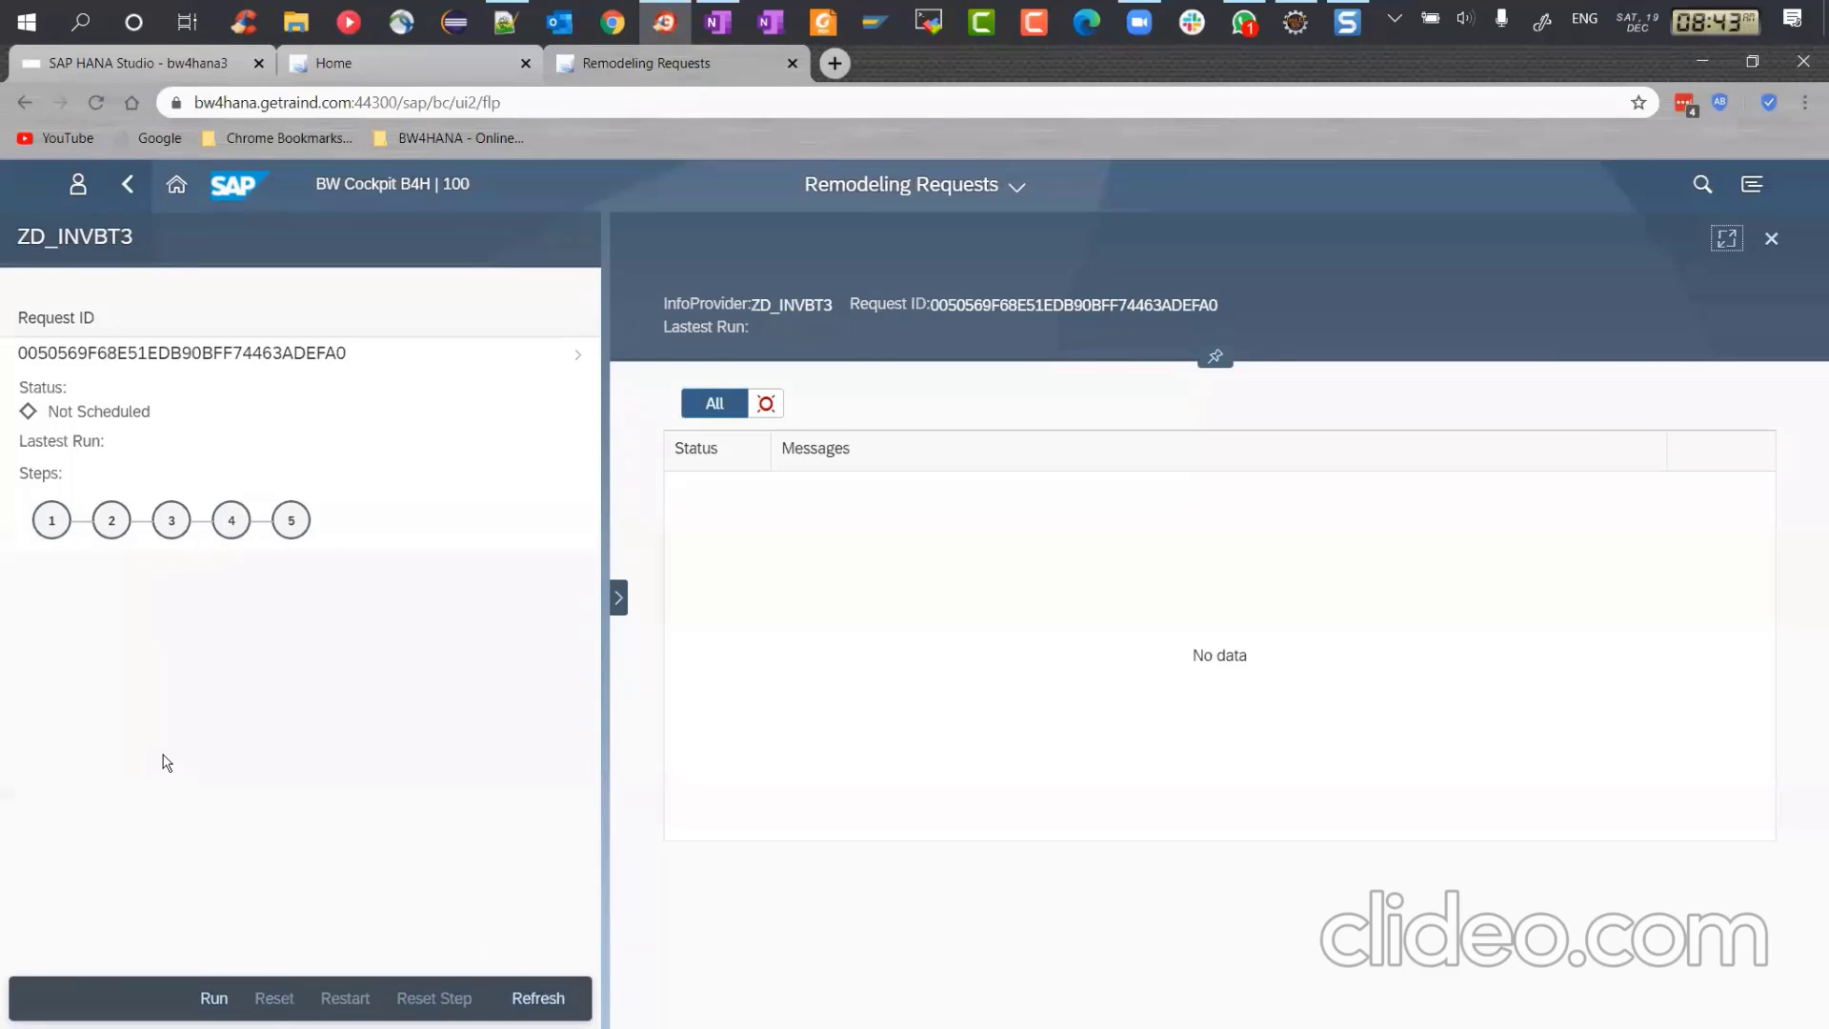
{"action": "left_click", "coordinate": [201, 1008]}
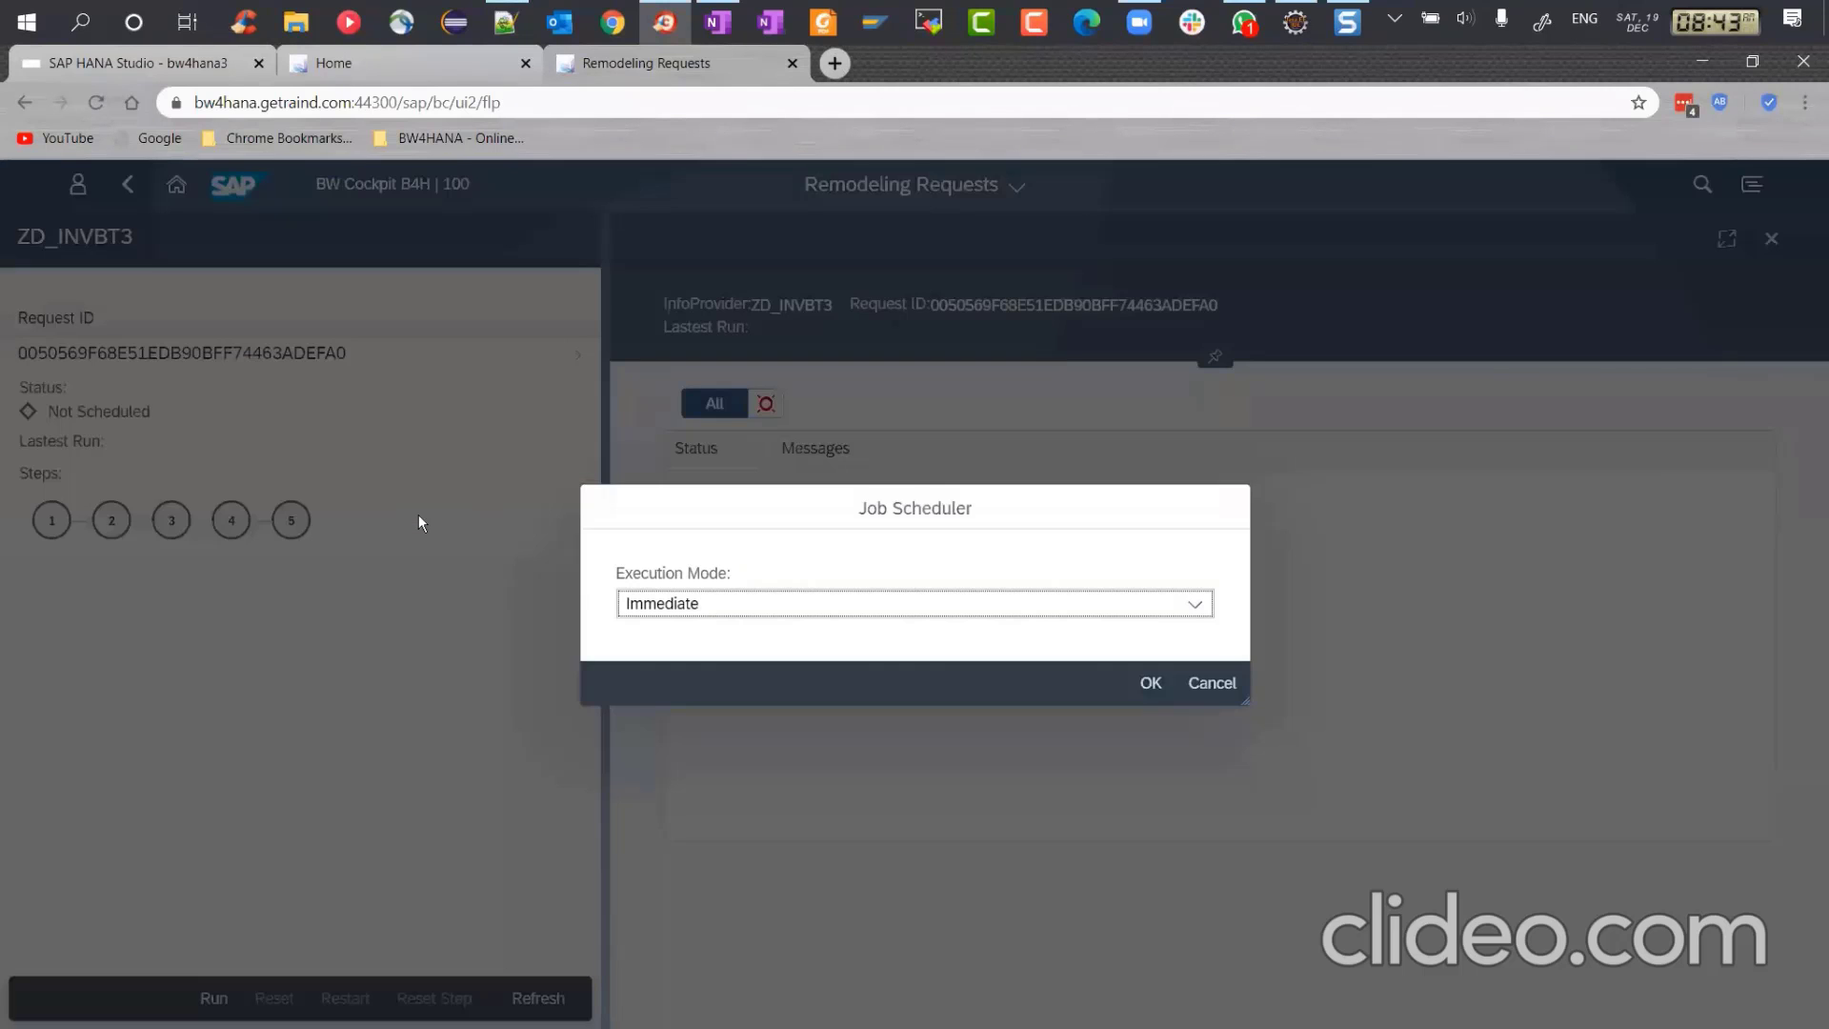
{"action": "left_click", "coordinate": [808, 613]}
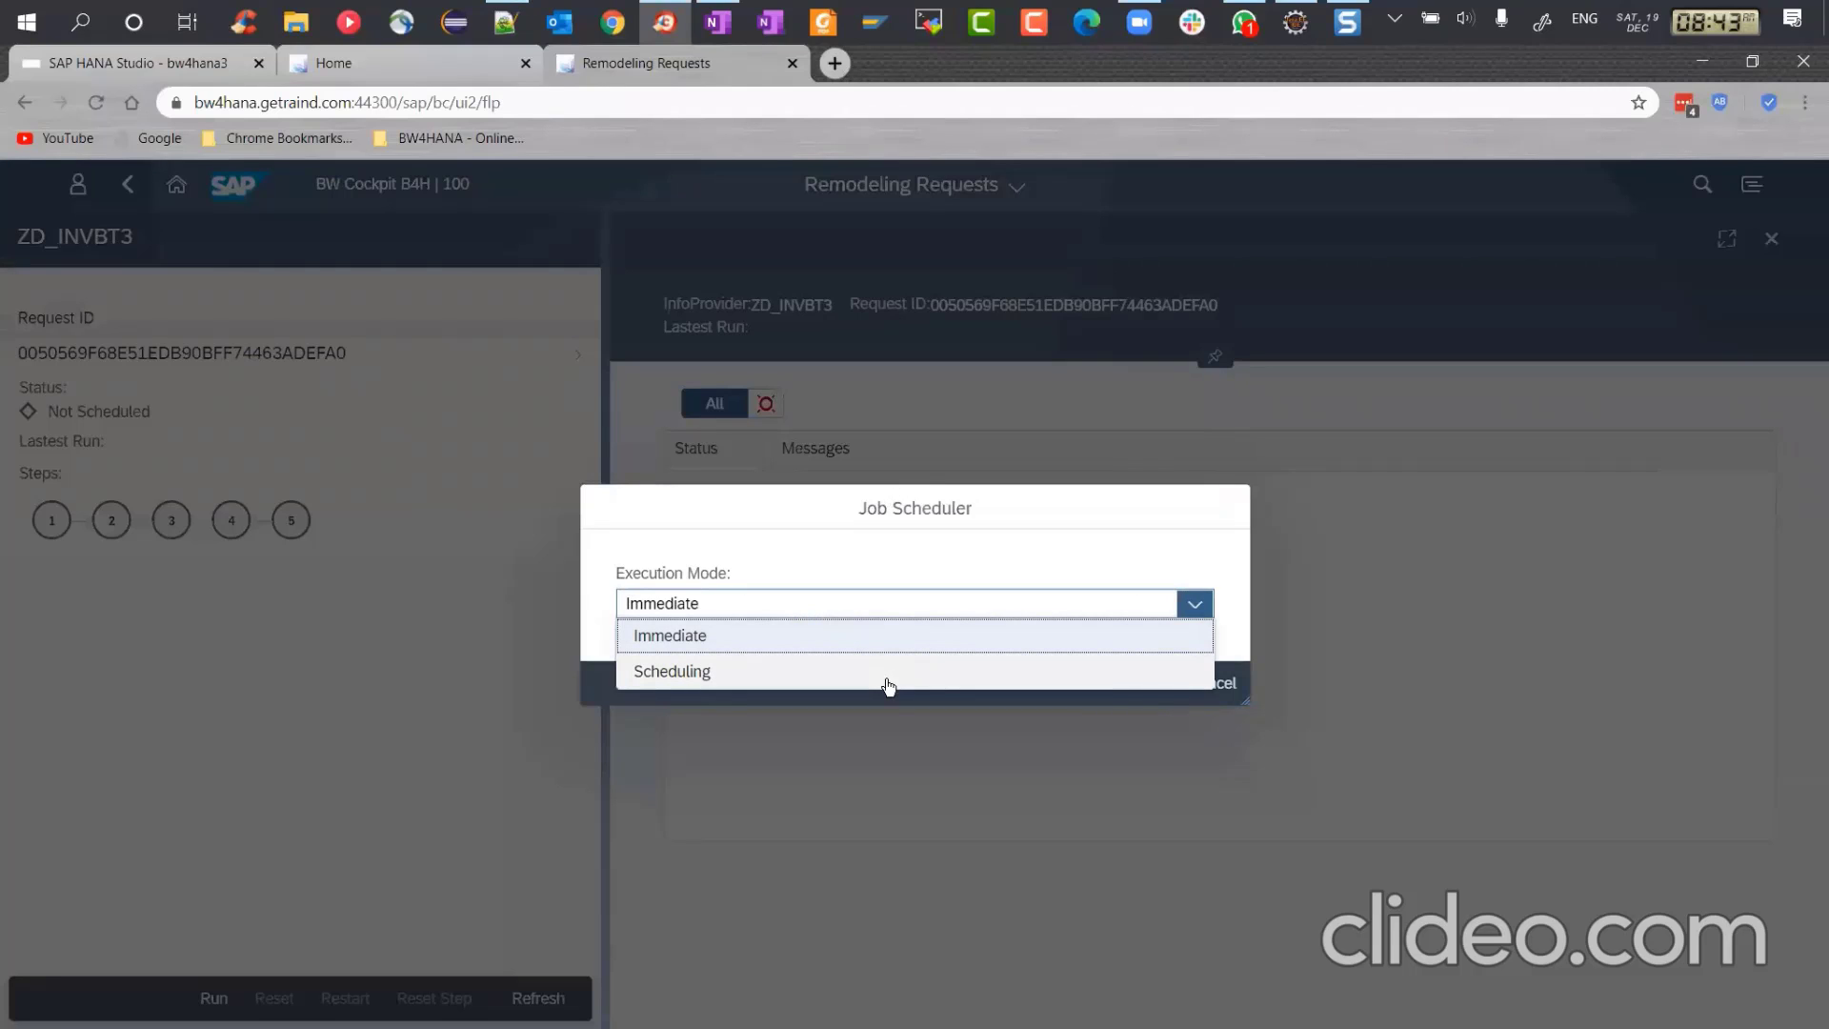
{"action": "left_click", "coordinate": [789, 646]}
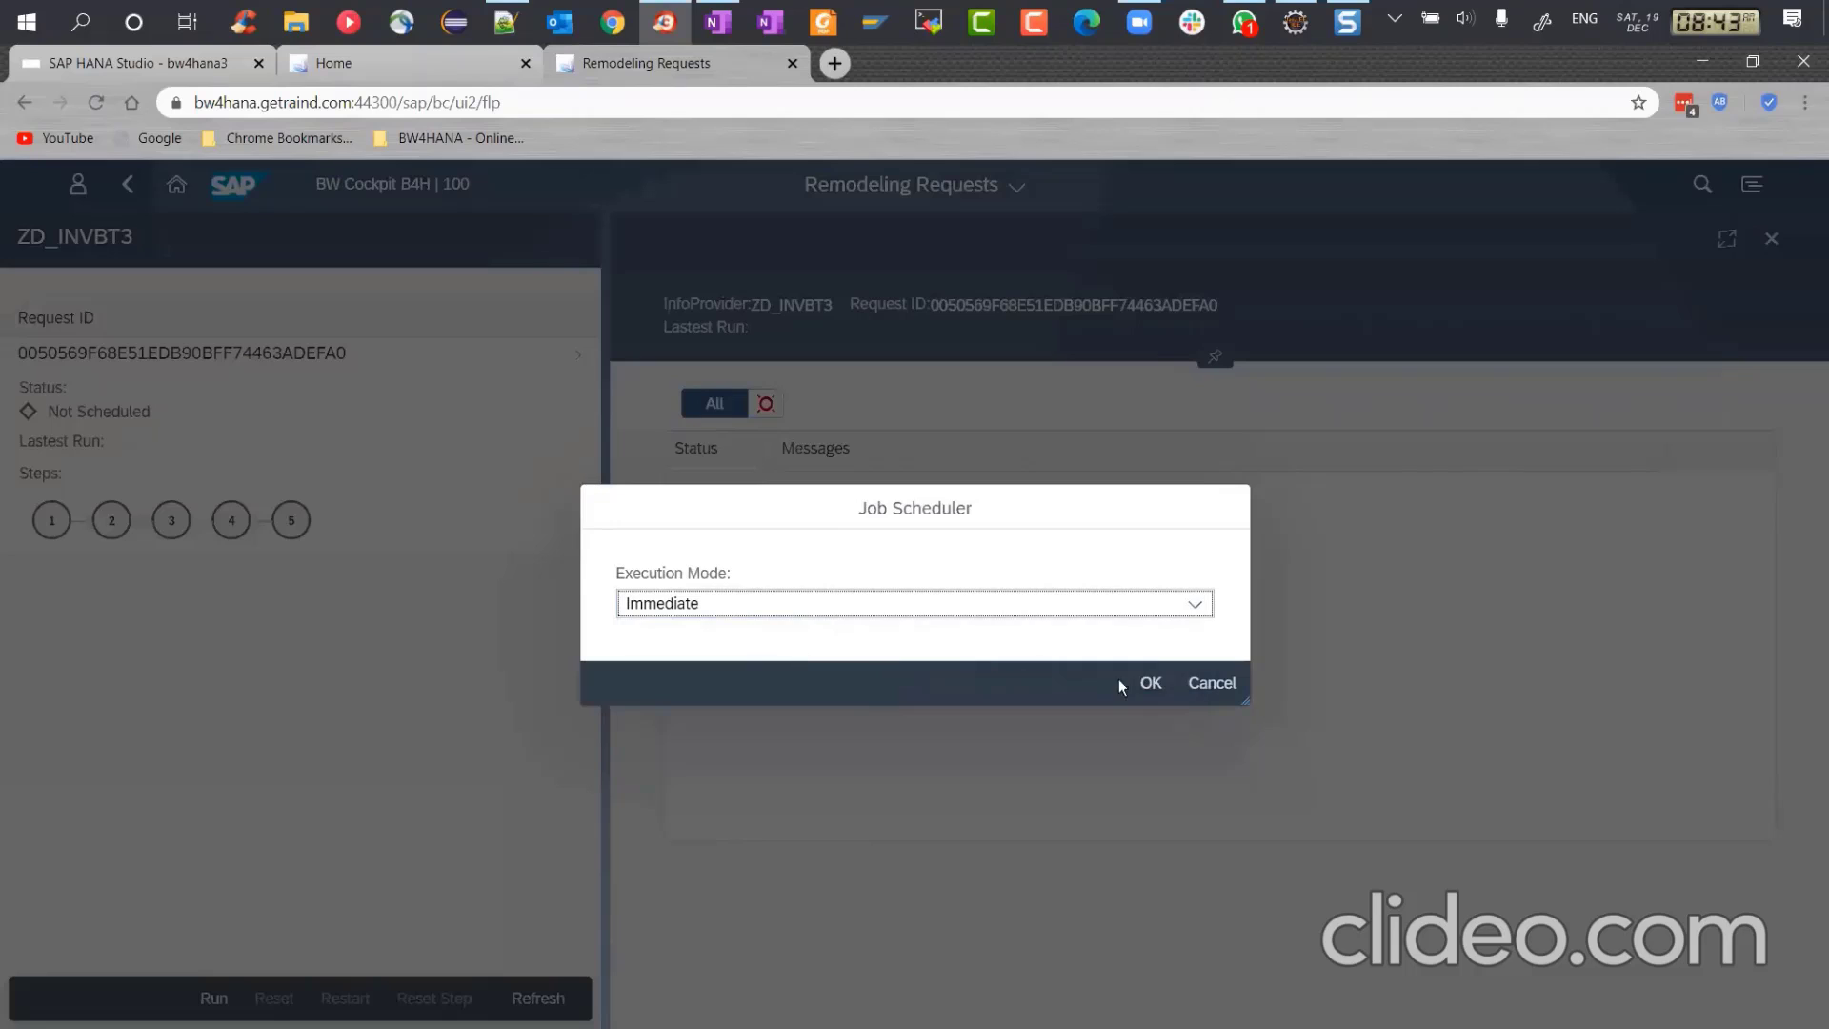
{"action": "left_click", "coordinate": [1150, 683]}
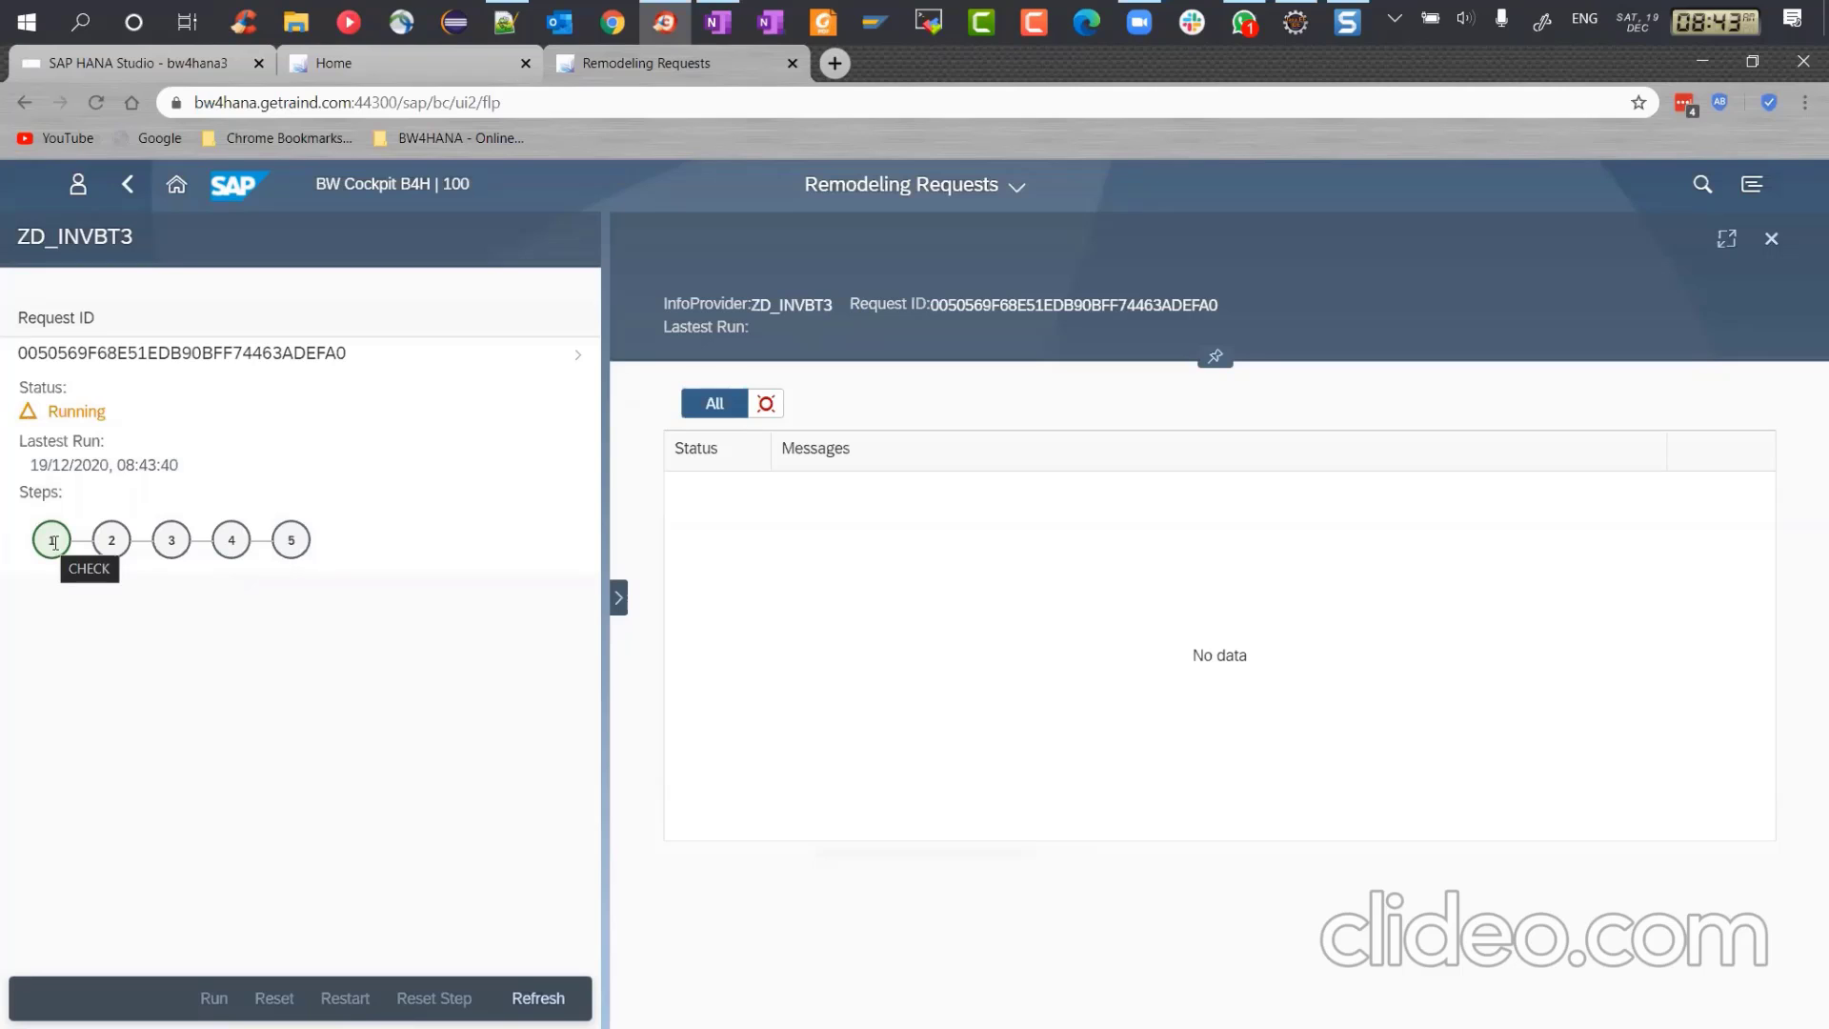
Step: Refresh the running remodeling request and examine the messages of its individual steps from Check to Cleanup
{"action": "left_click", "coordinate": [557, 1000]}
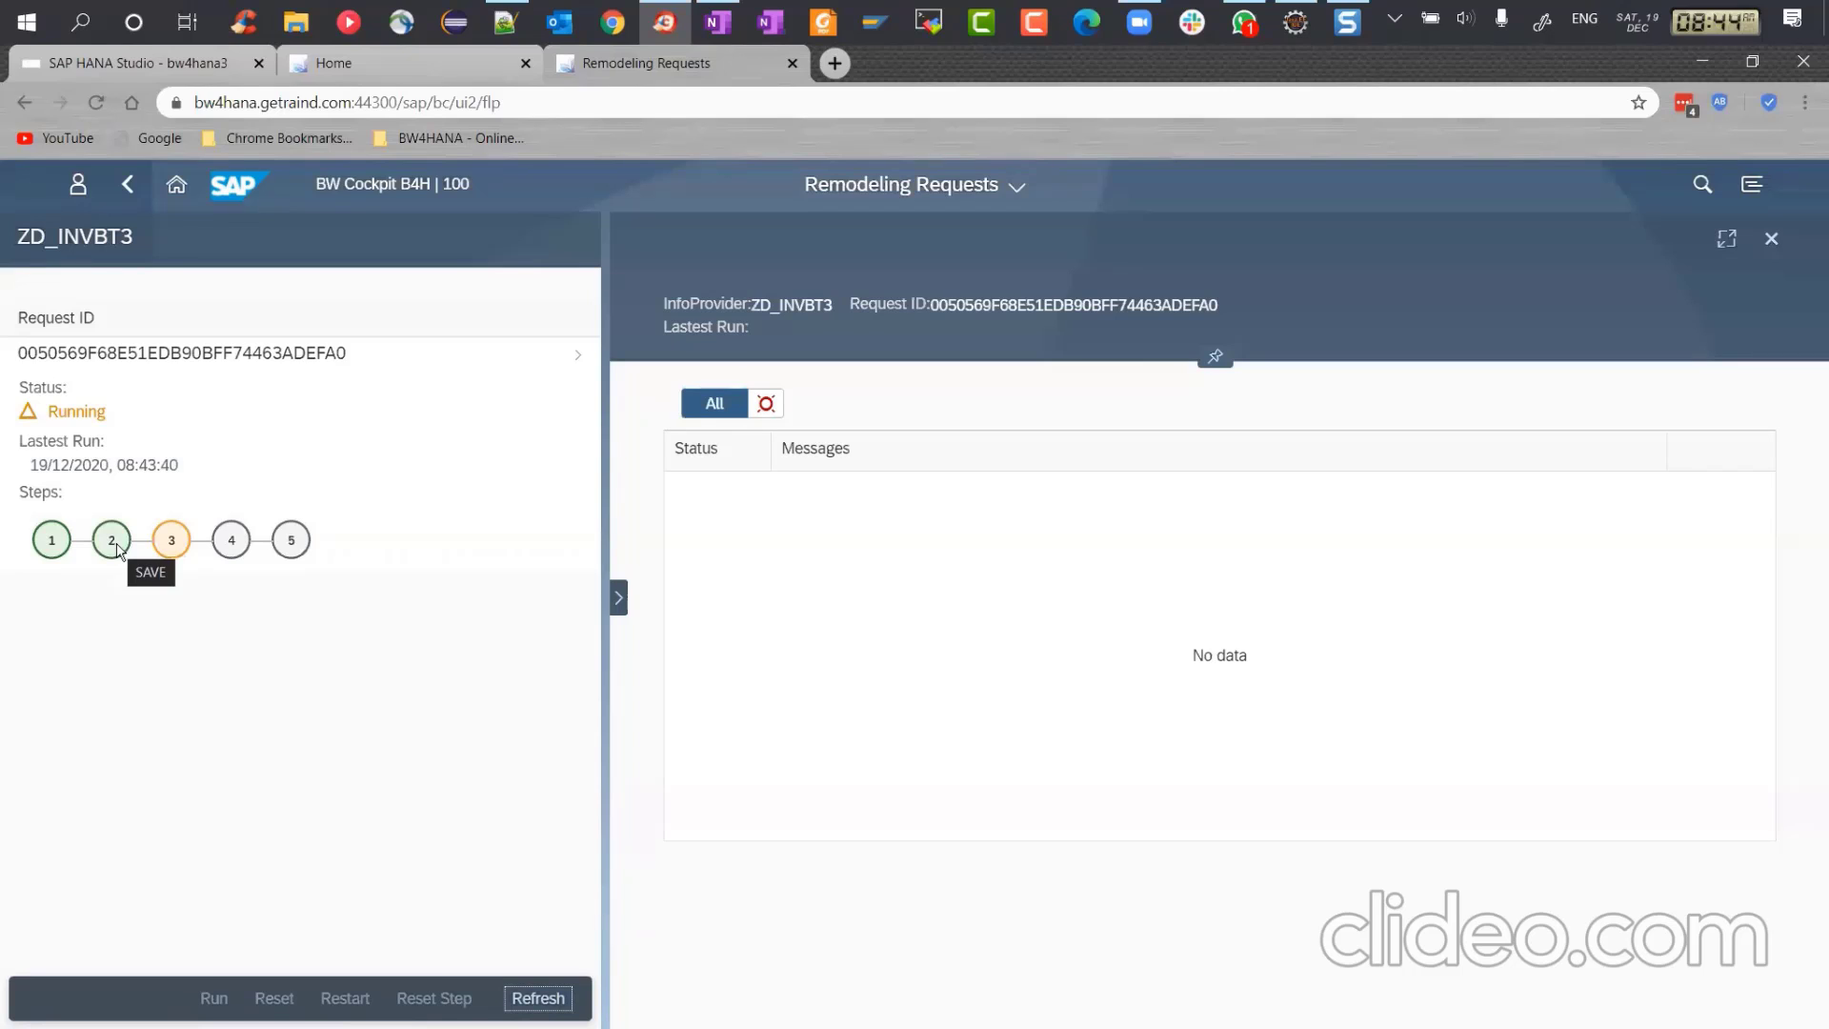
{"action": "left_click", "coordinate": [59, 546]}
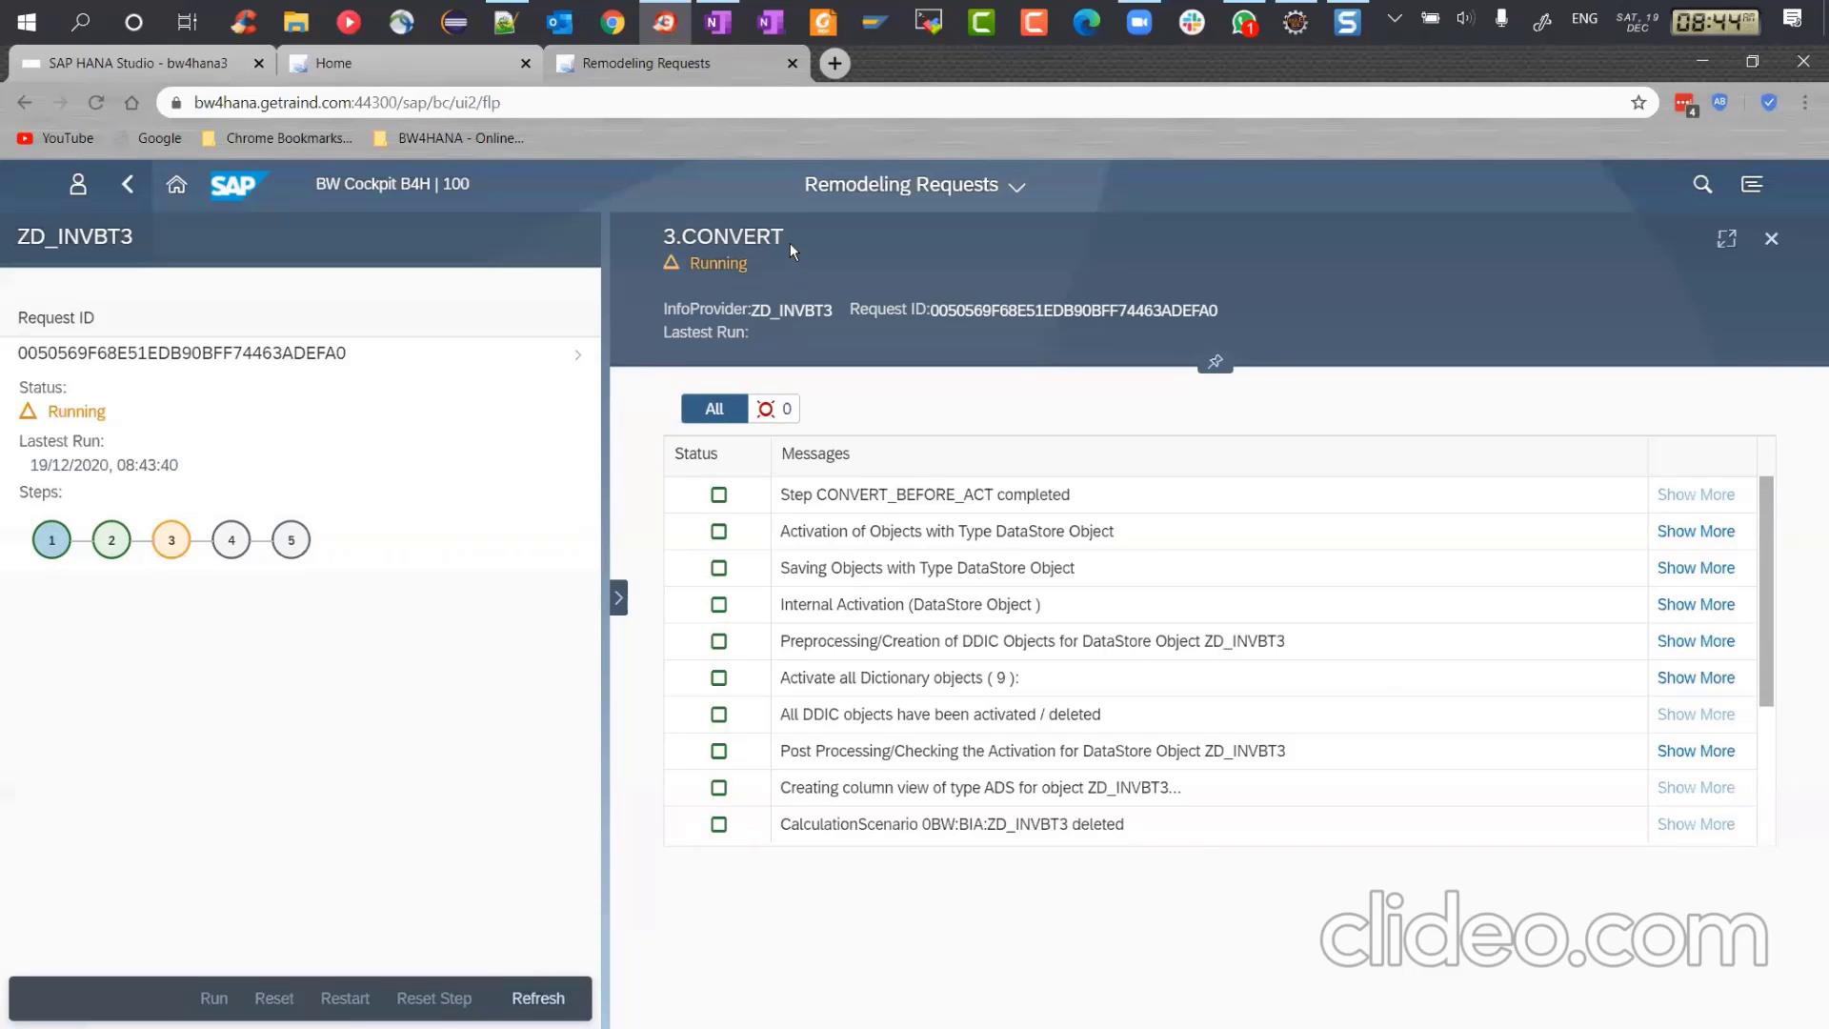
{"action": "left_click", "coordinate": [109, 541]}
{"action": "left_click", "coordinate": [86, 549]}
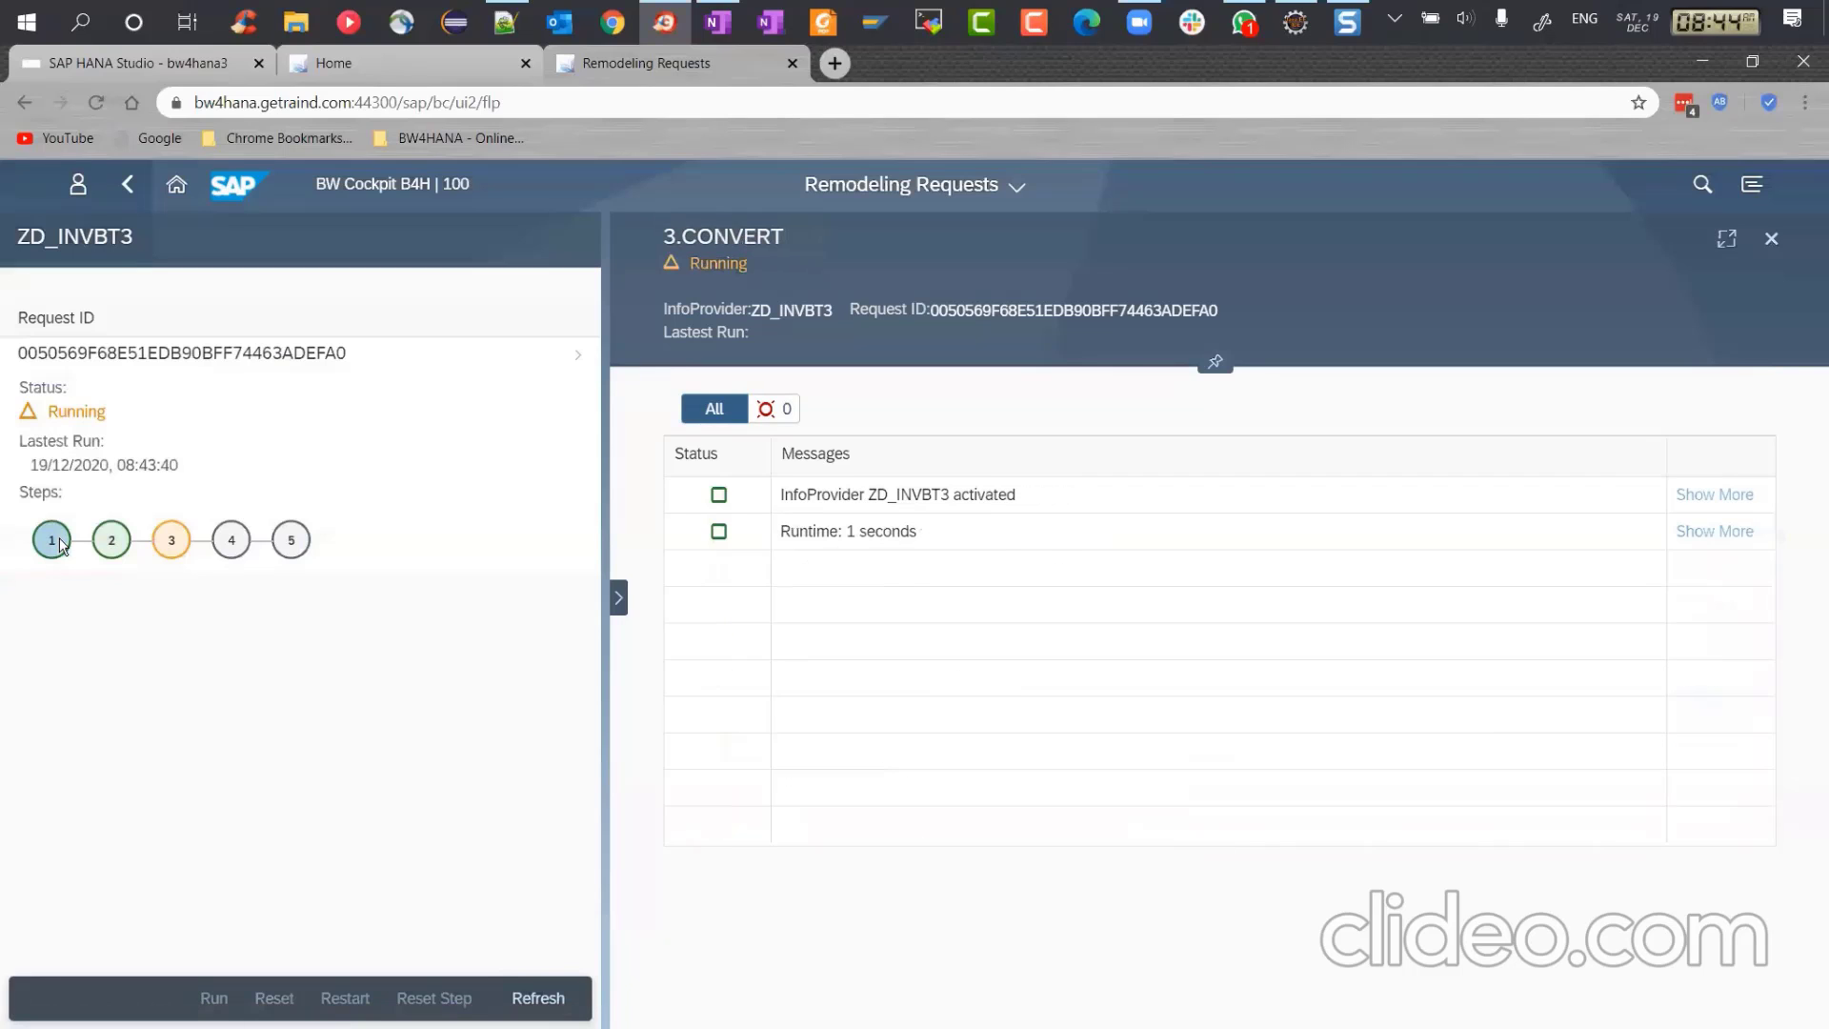
{"action": "left_click", "coordinate": [293, 543]}
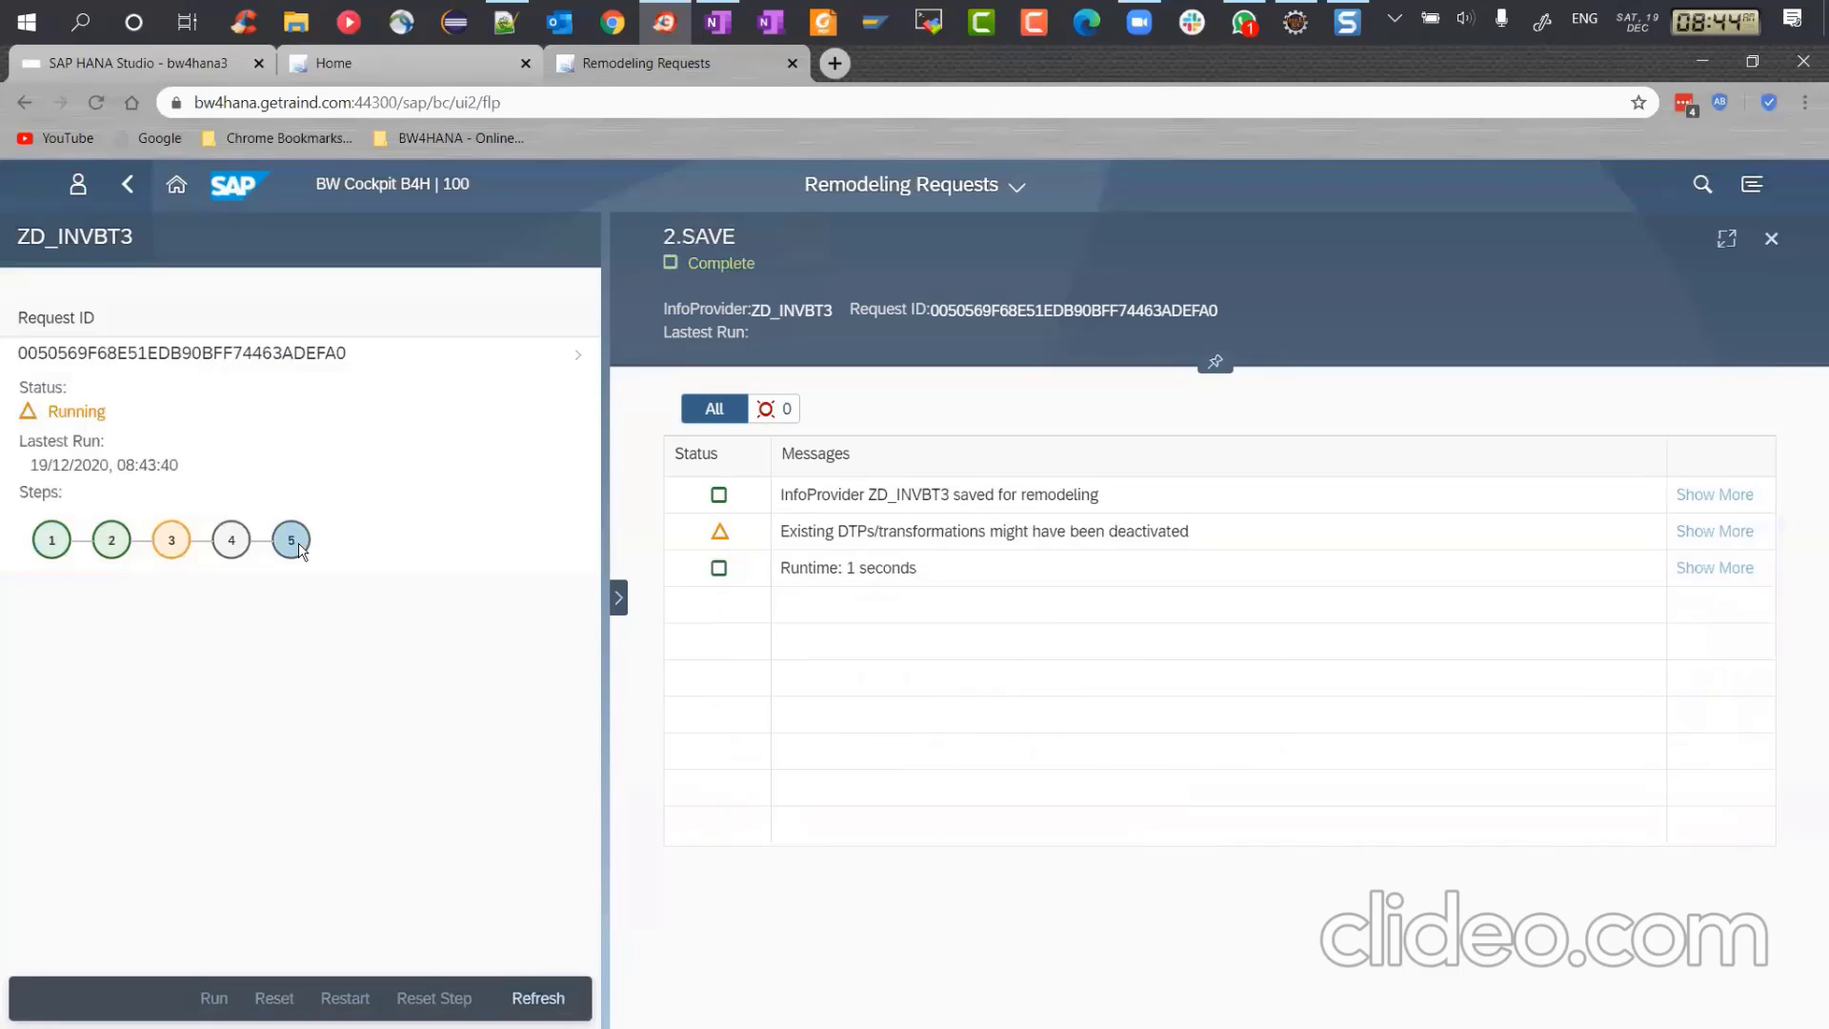
{"action": "left_click", "coordinate": [238, 536]}
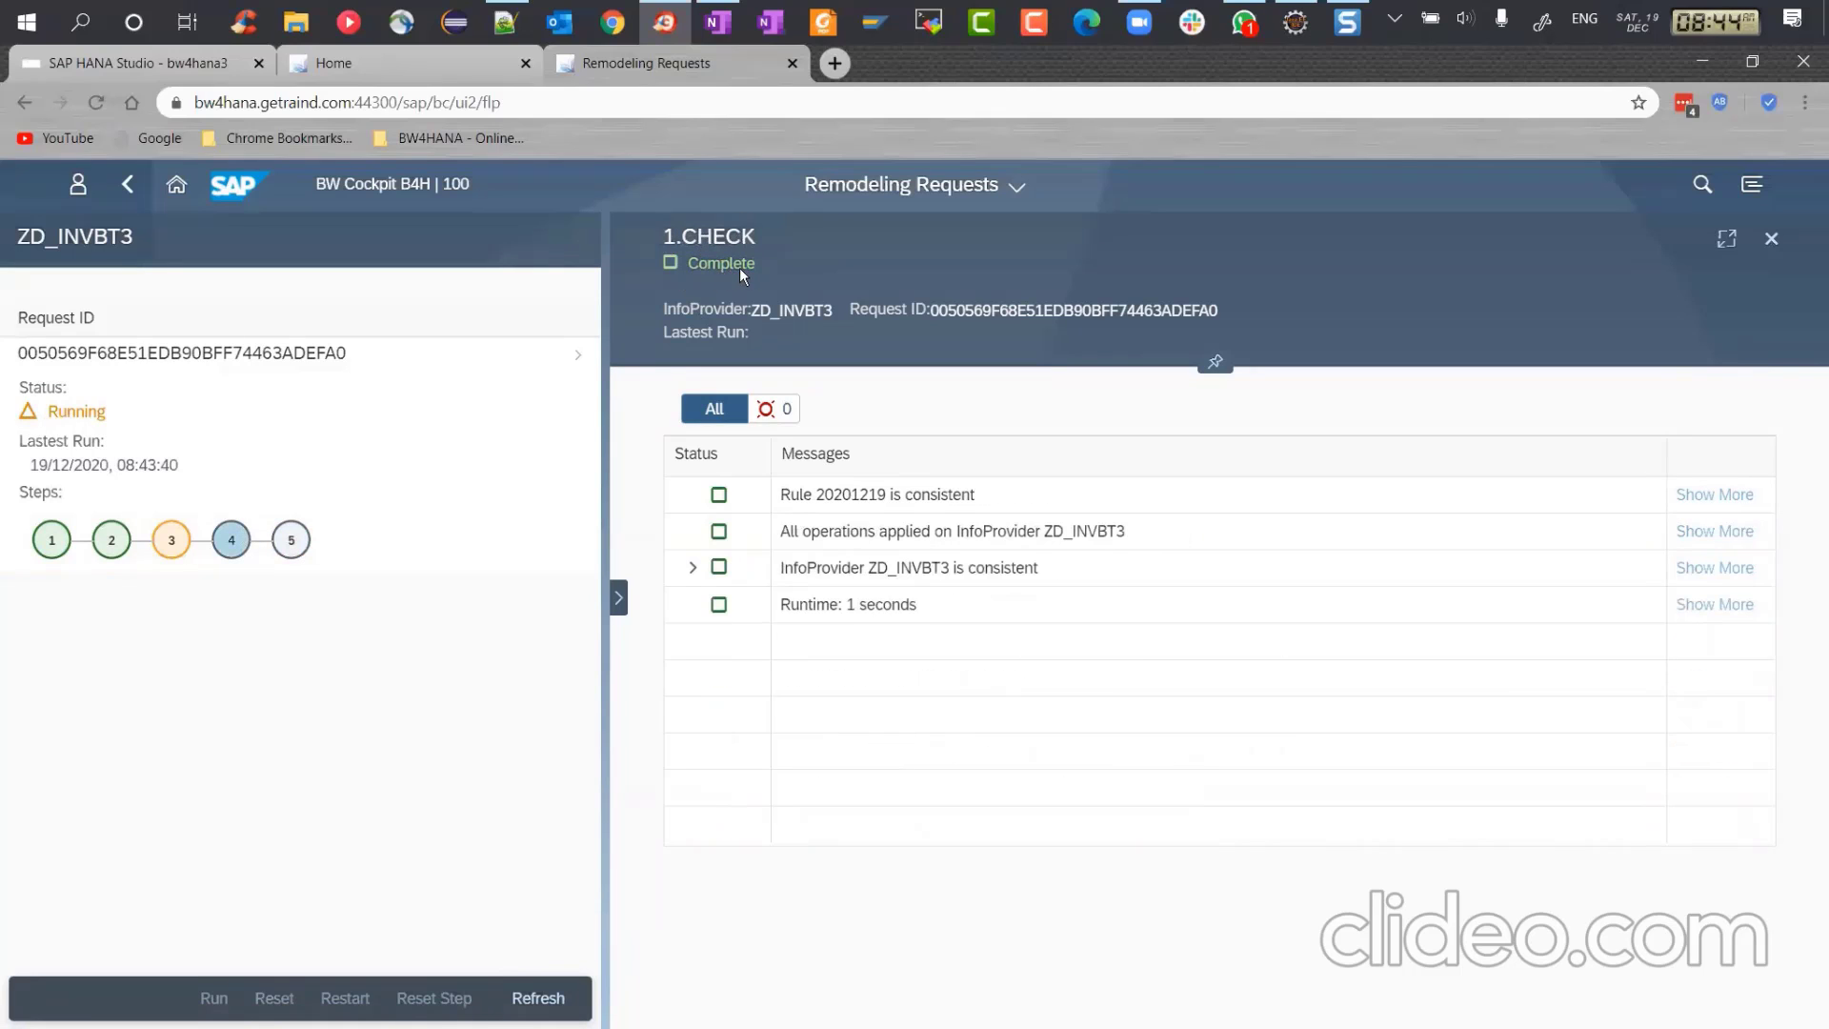
{"action": "left_click", "coordinate": [171, 541]}
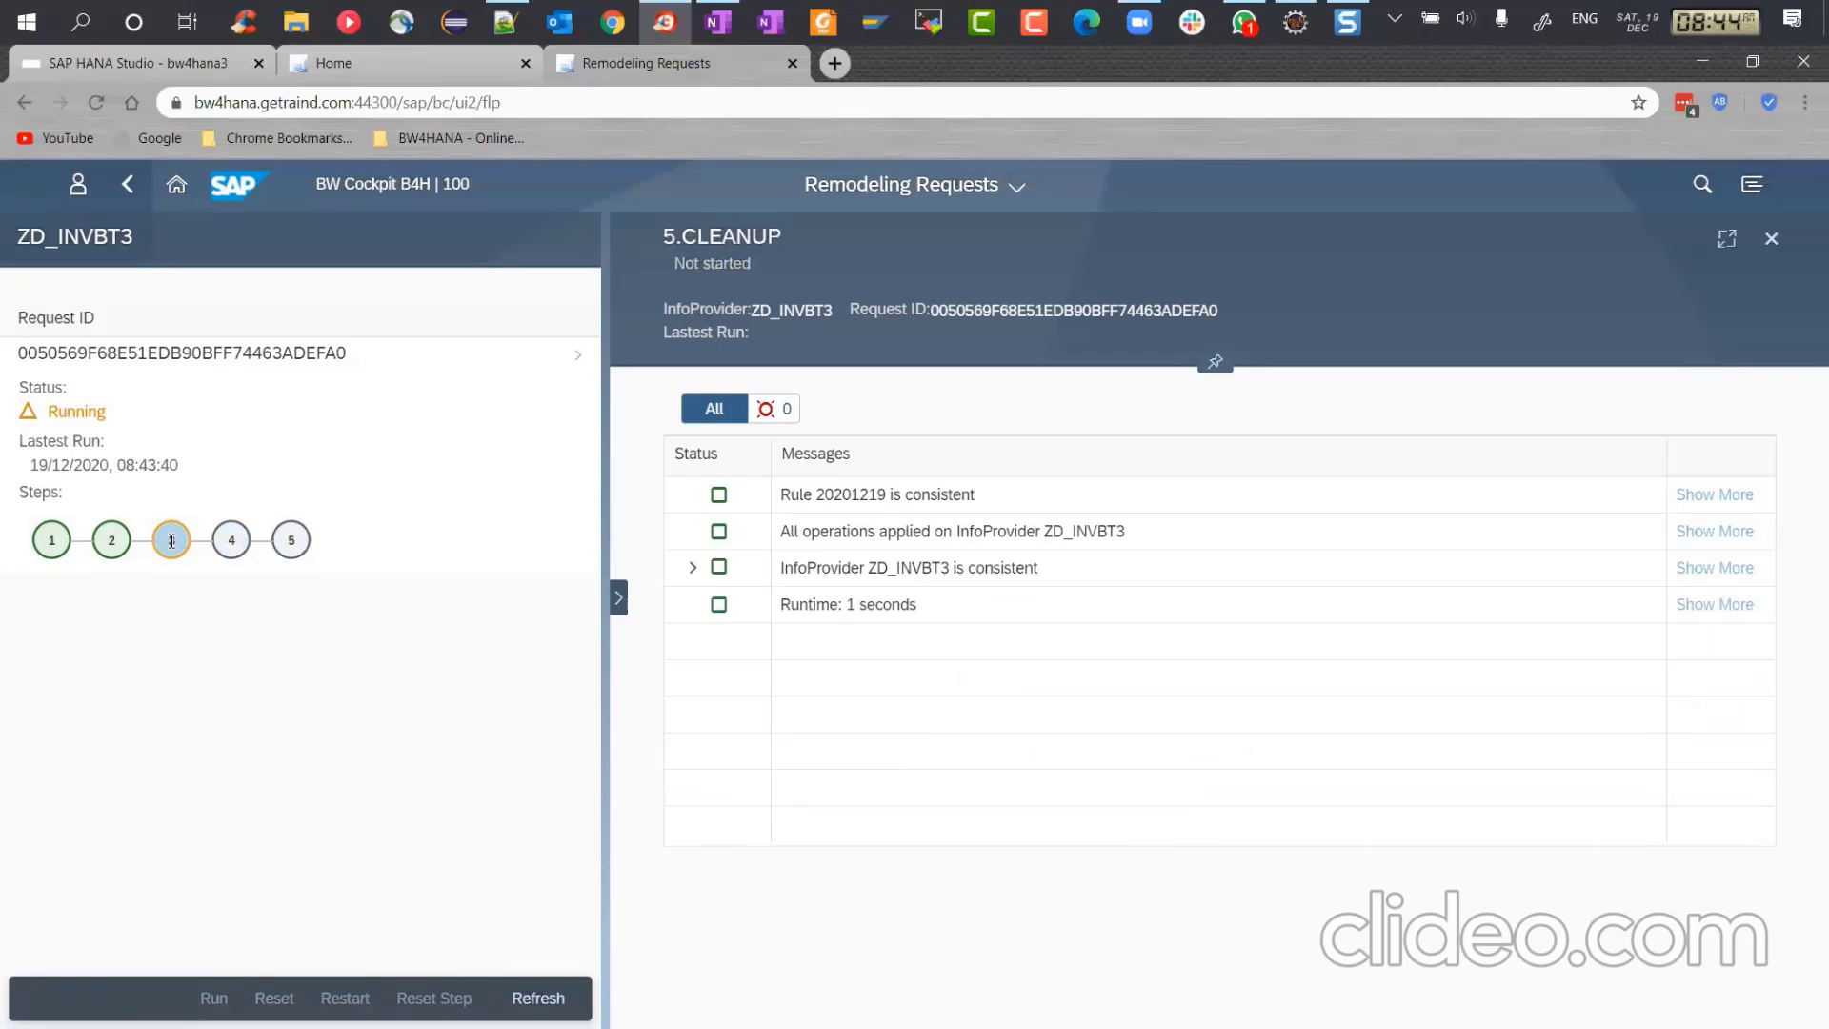
{"action": "left_click", "coordinate": [112, 542]}
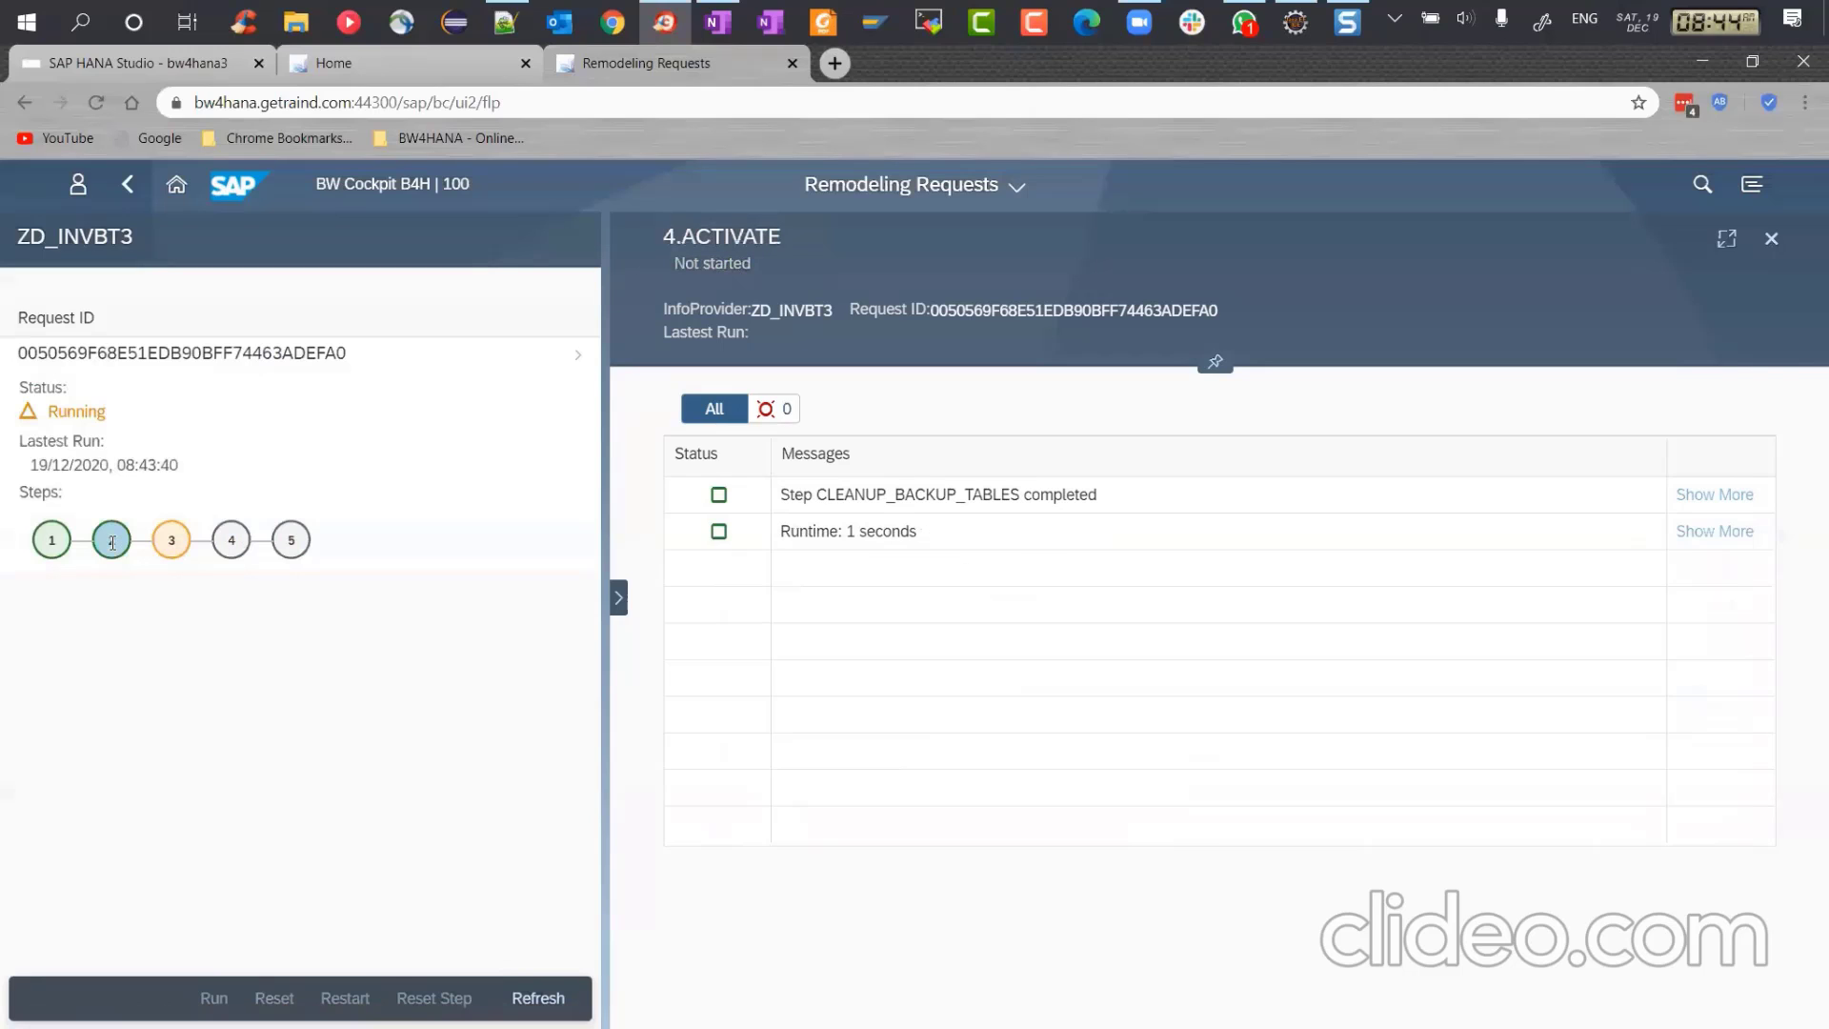
{"action": "left_click", "coordinate": [52, 540]}
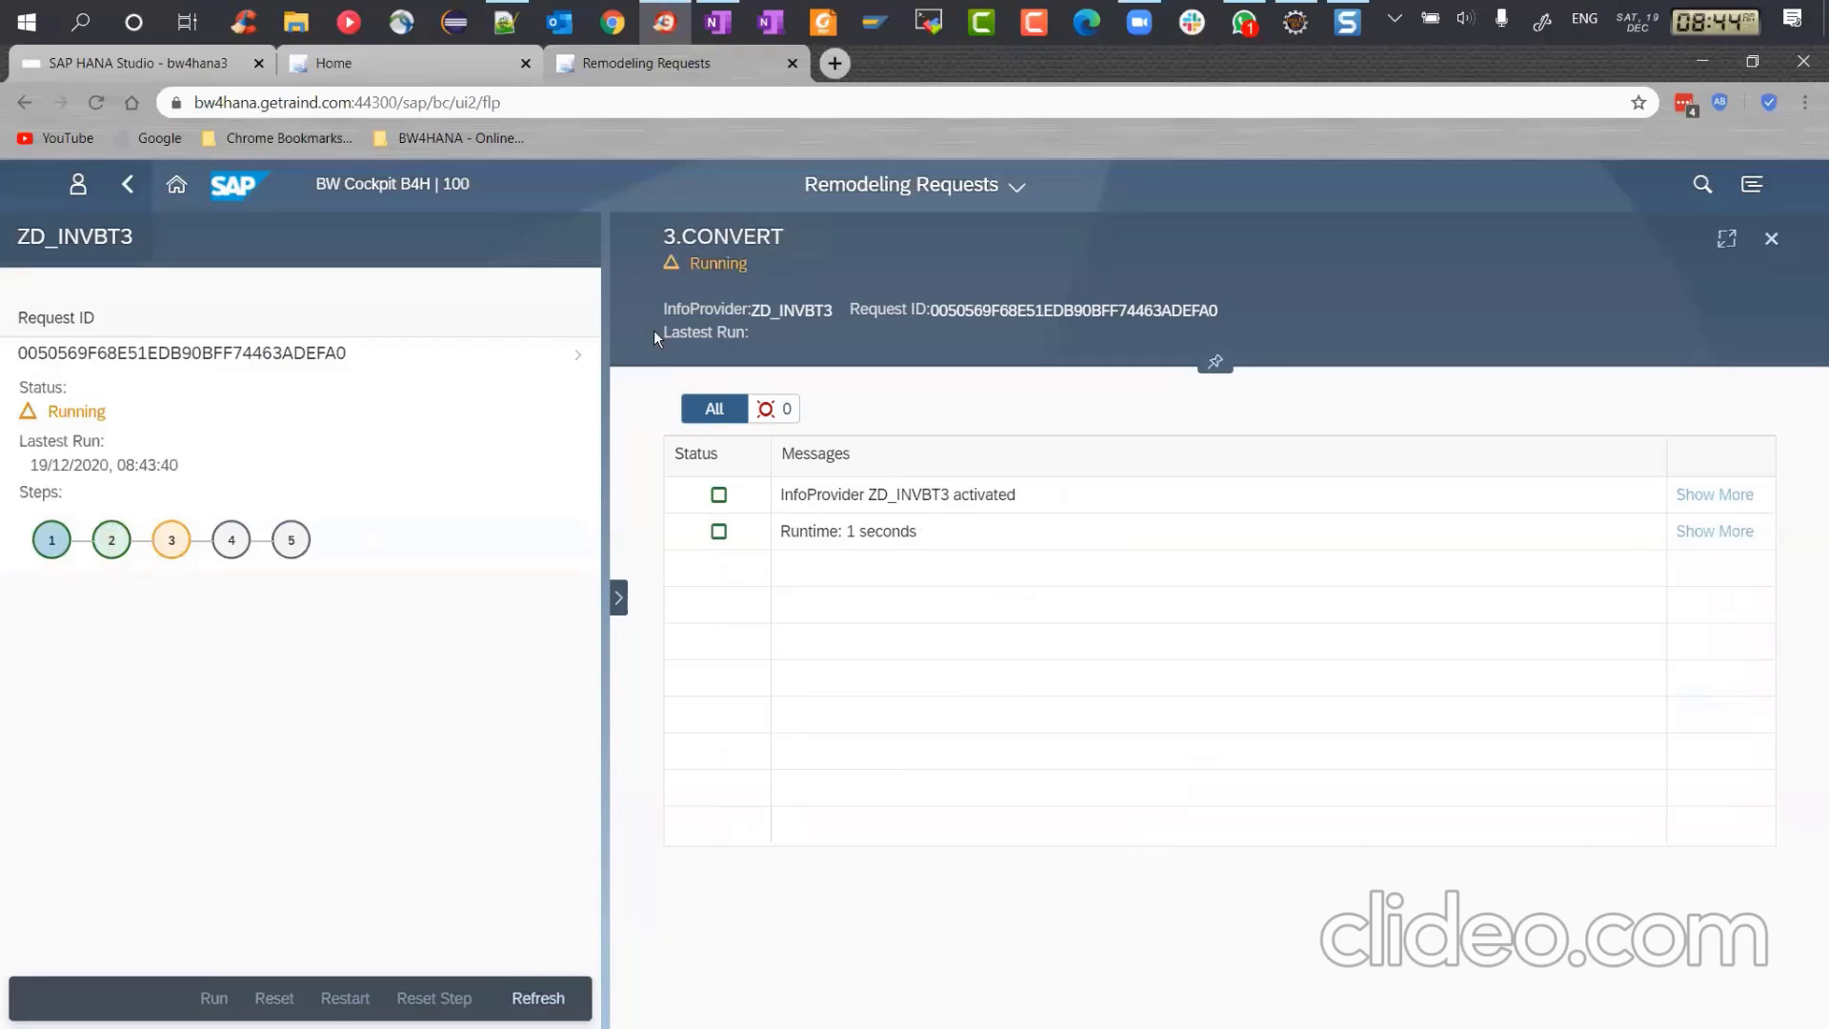
Step: Update the request's status and review the logs of Check, Save, Convert, Activate and Cleanup in order
{"action": "left_click", "coordinate": [548, 995]}
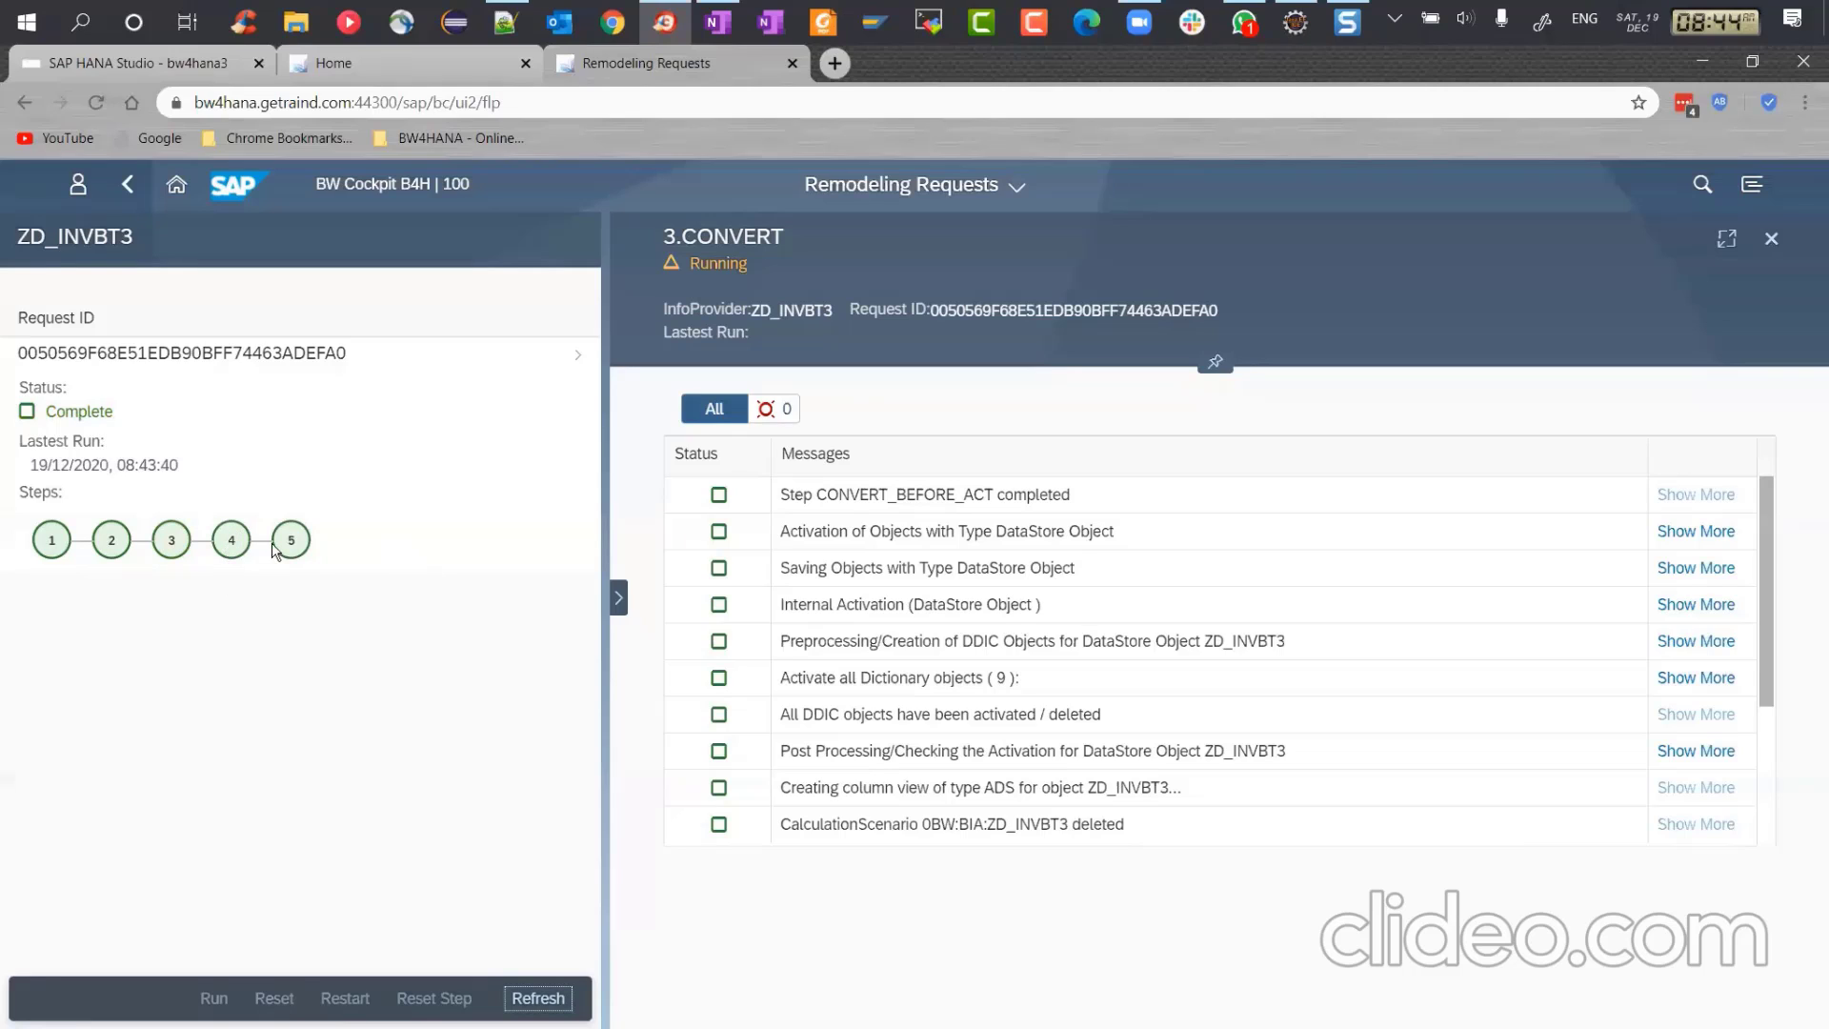
{"action": "left_click", "coordinate": [52, 542]}
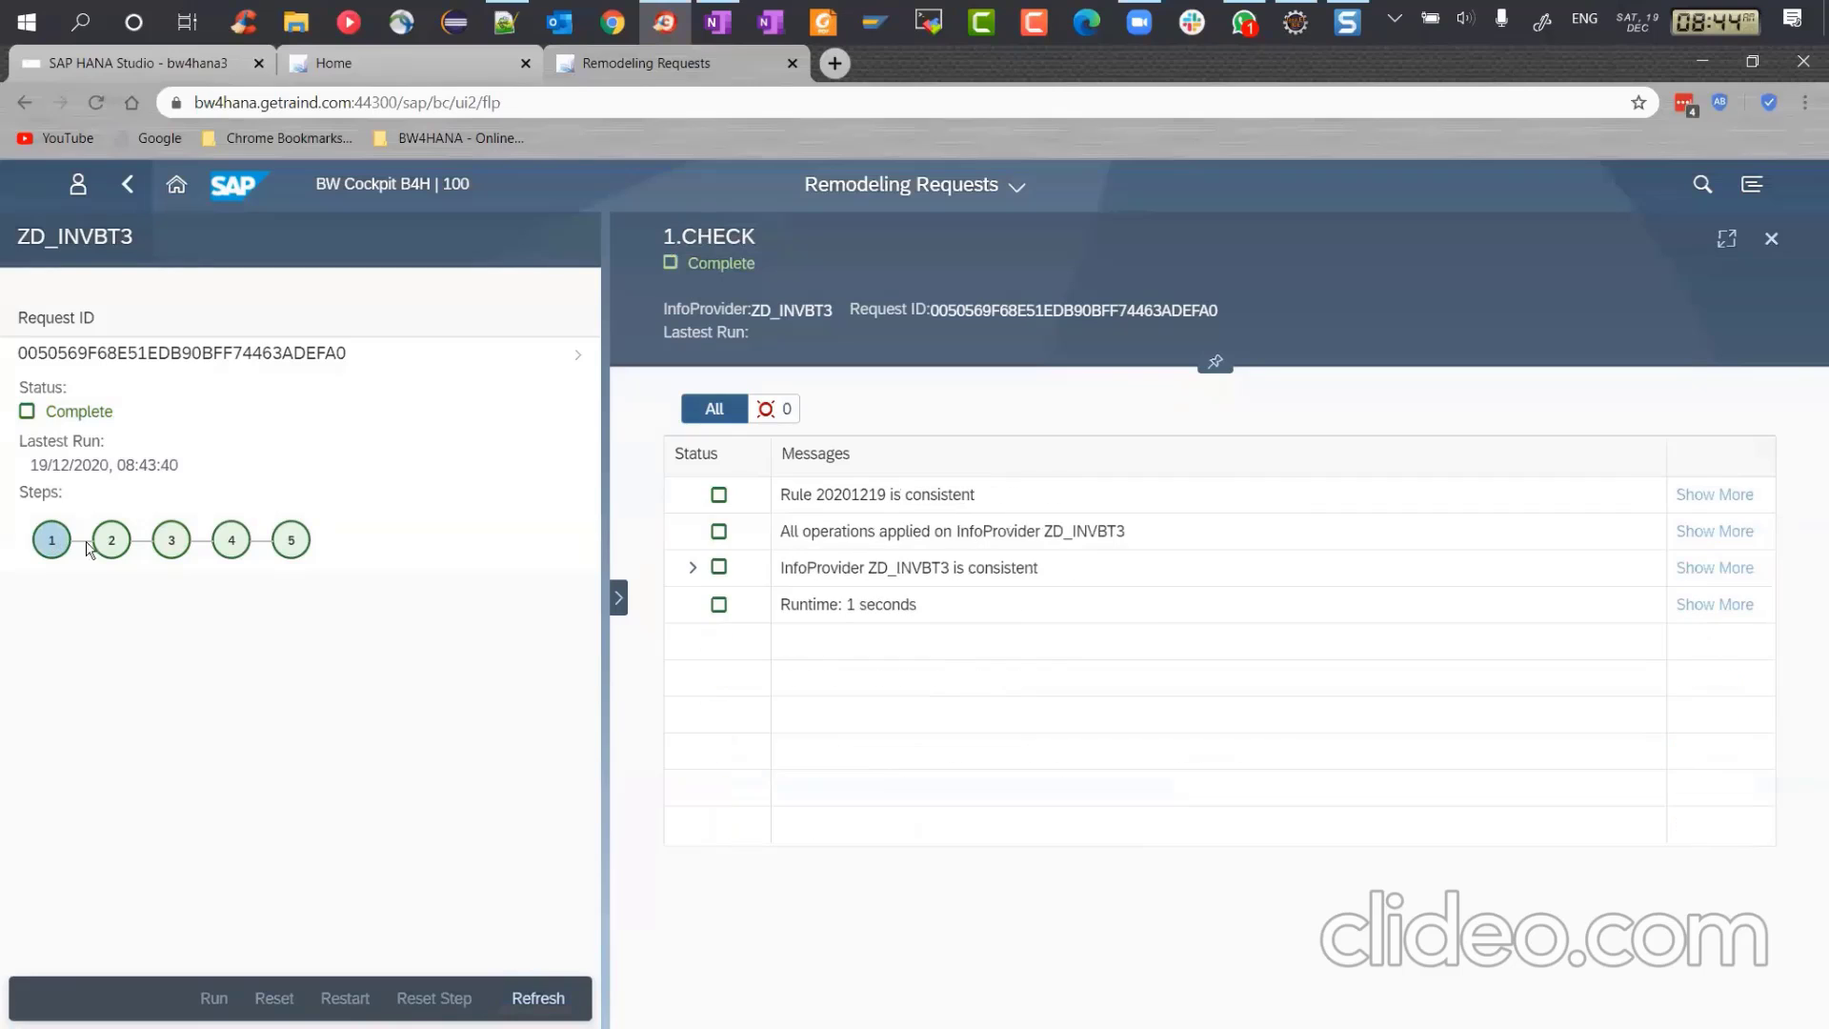
{"action": "left_click", "coordinate": [114, 540]}
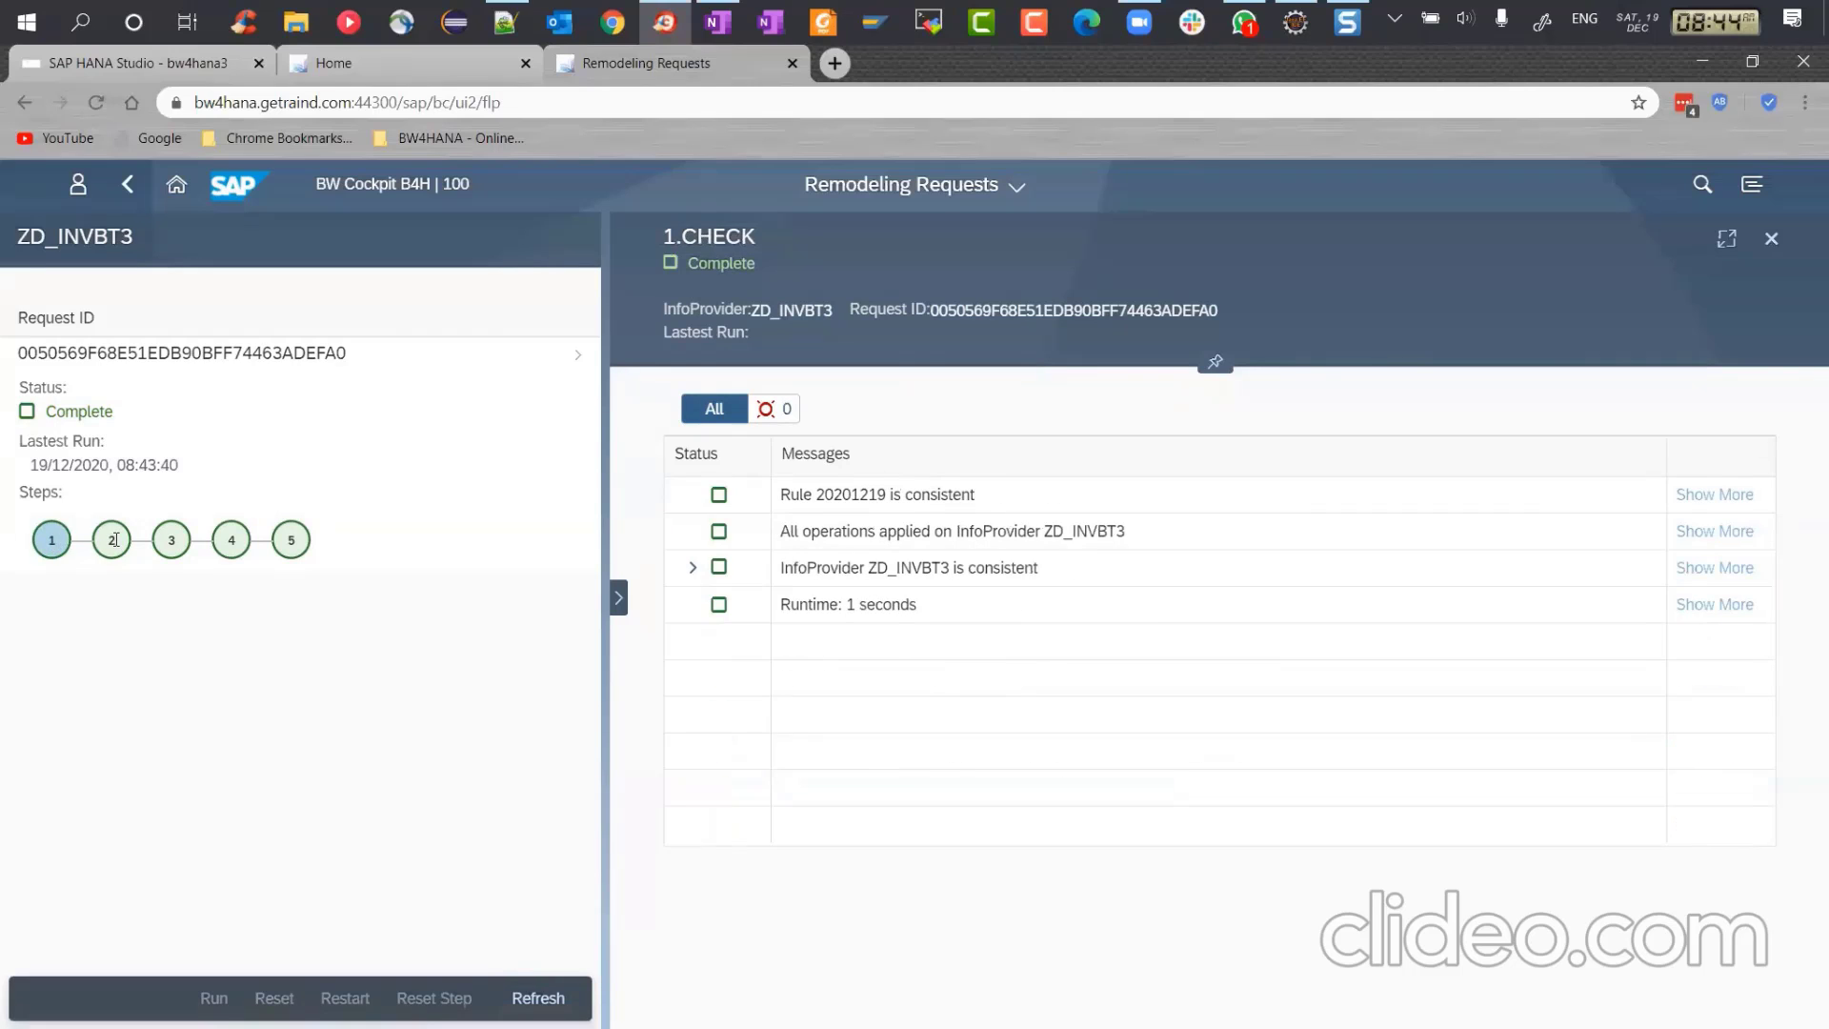
{"action": "left_click", "coordinate": [171, 540]}
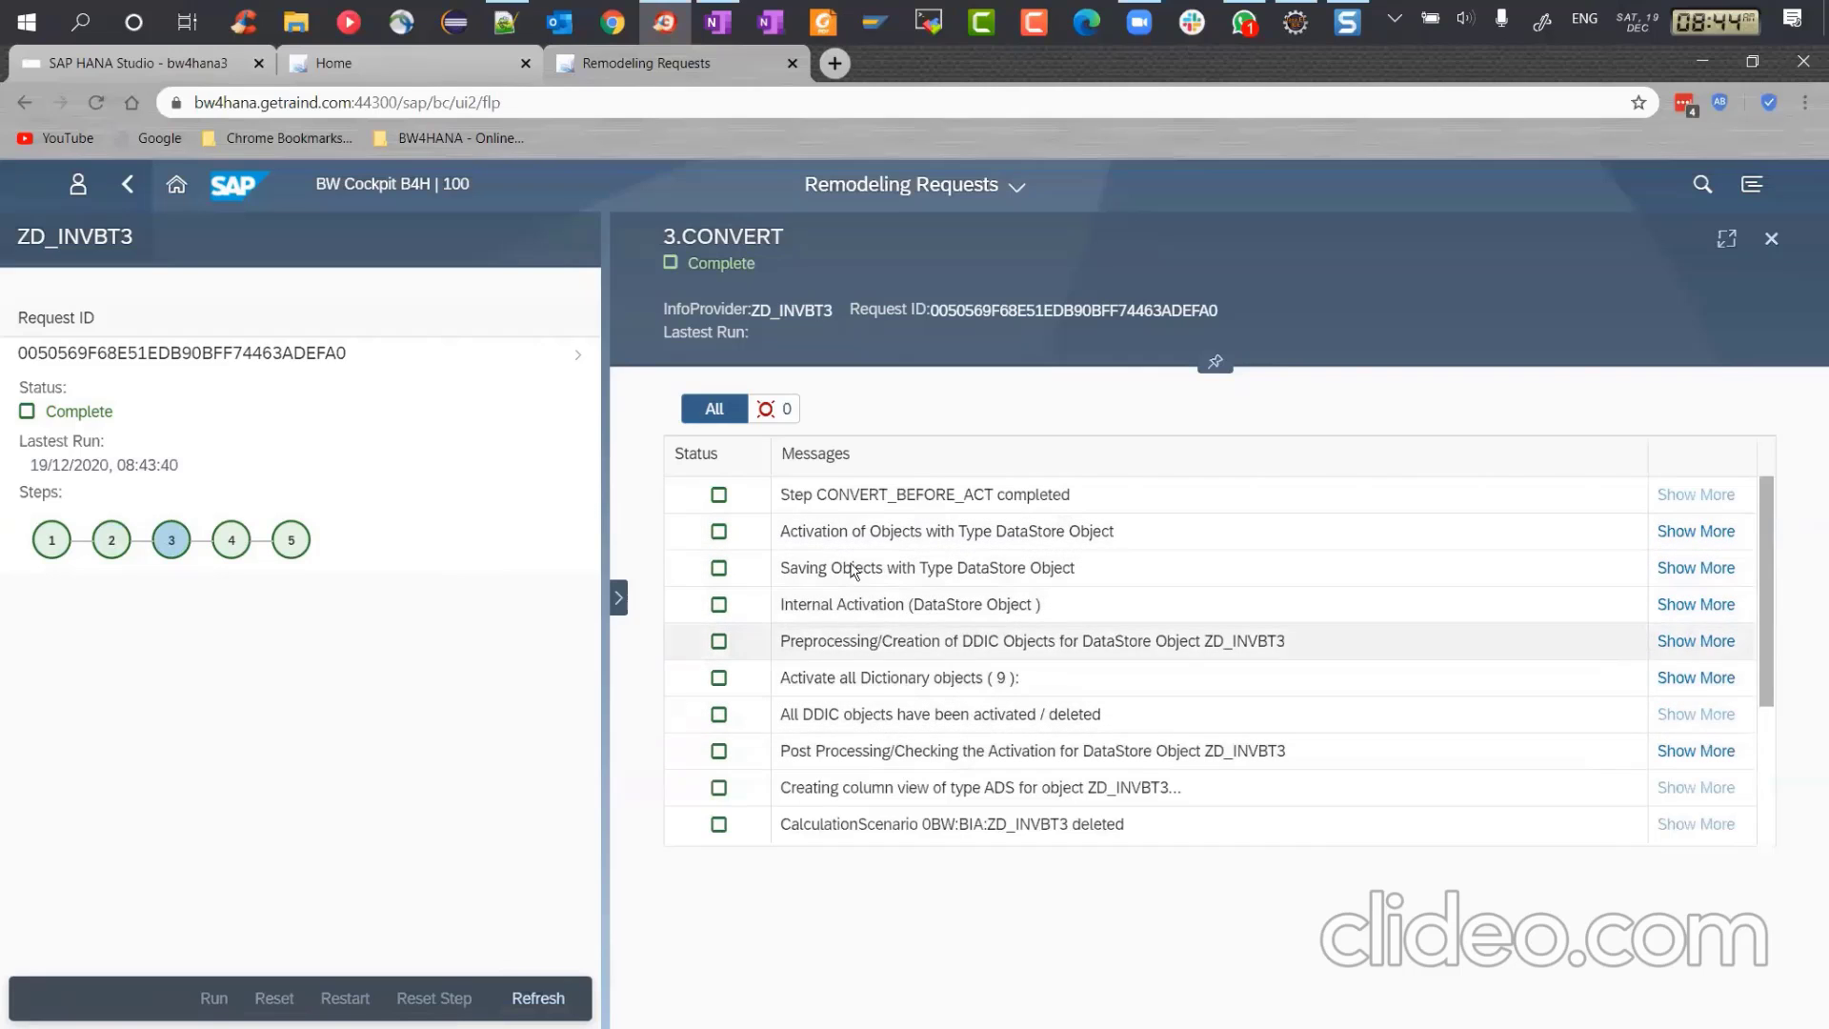
{"action": "left_click", "coordinate": [231, 540]}
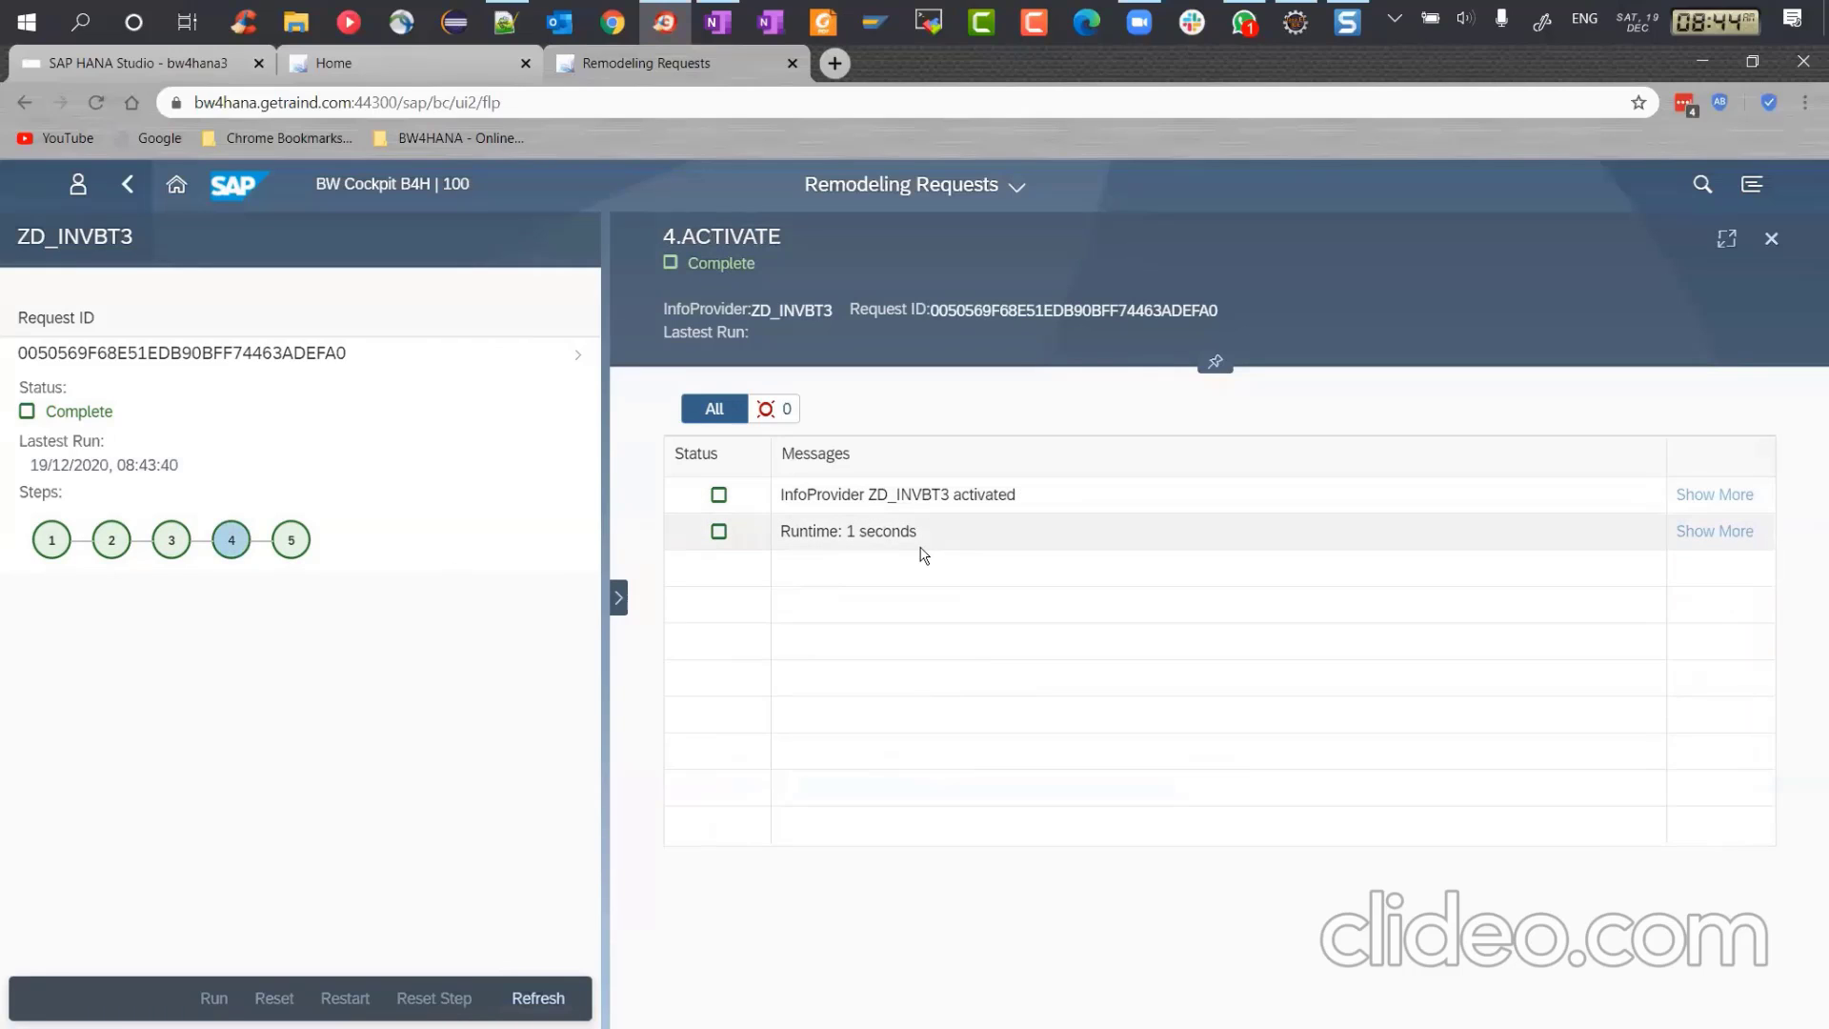
{"action": "left_click", "coordinate": [291, 540]}
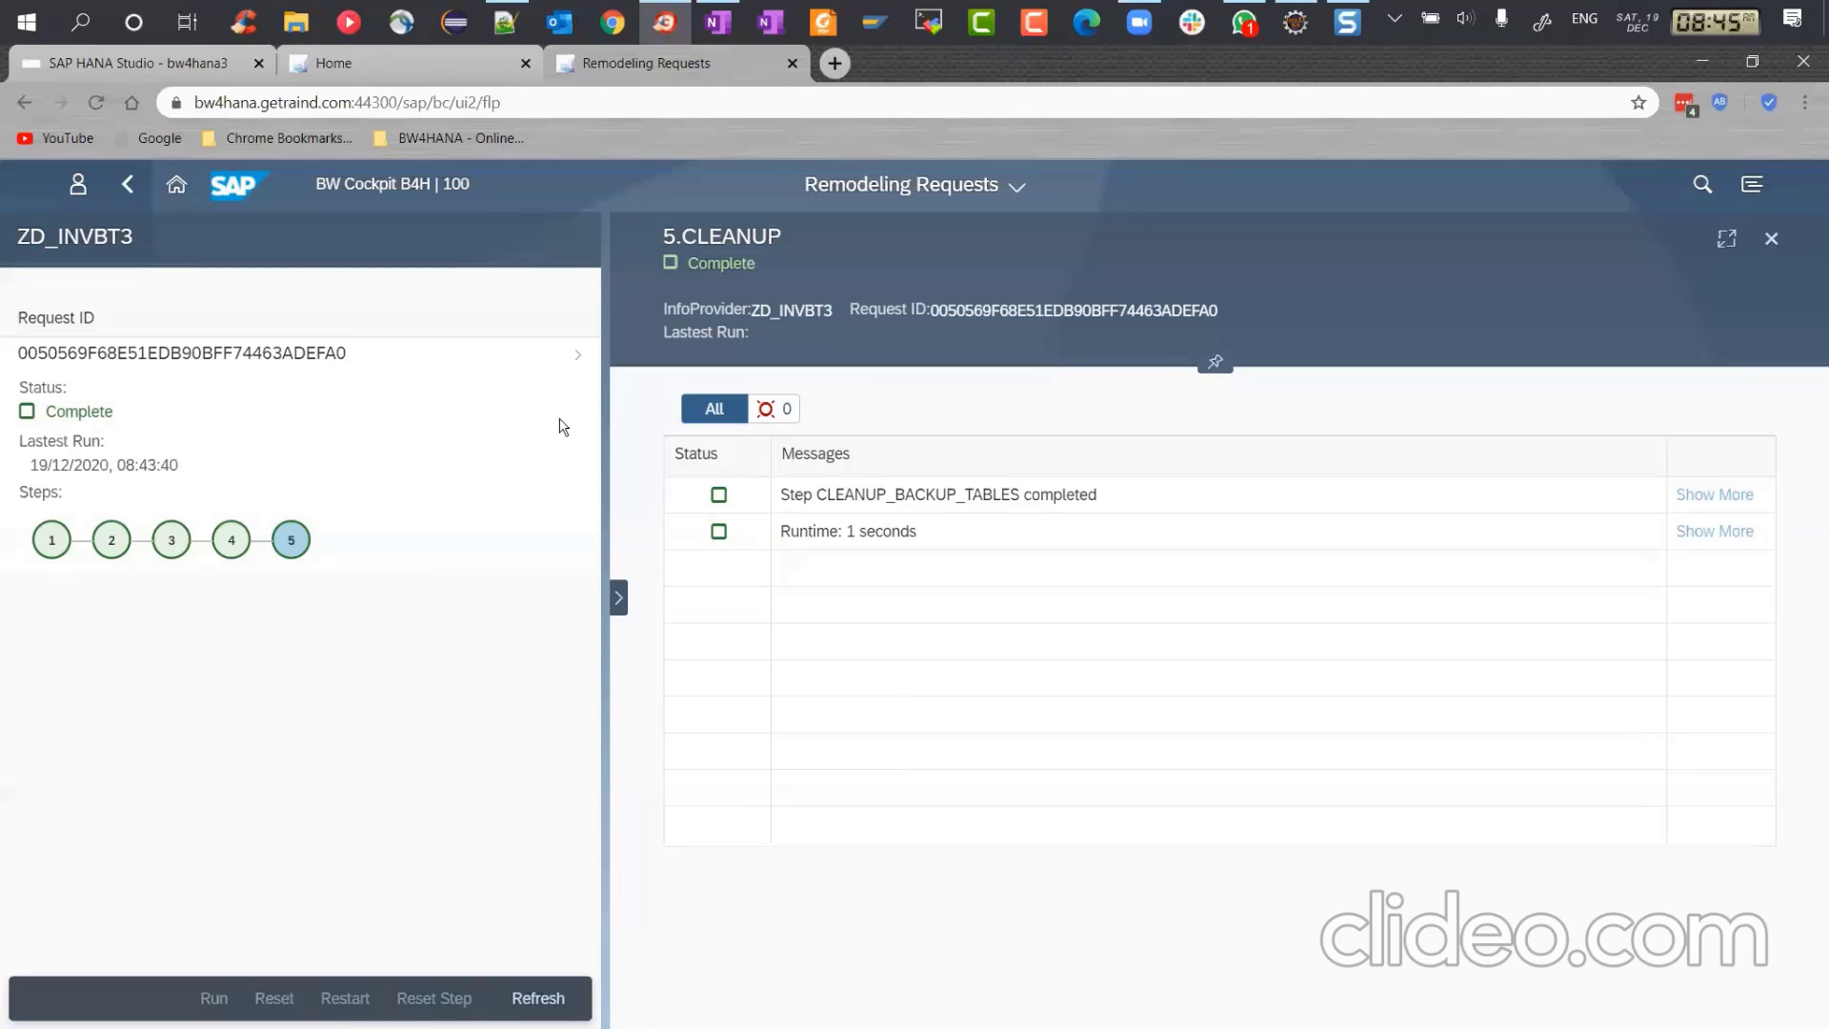
Step: Switch back to Eclipse, reload the DataStore object ZD_INVBT3 and activate it
{"action": "key", "text": "alt+Tab"}
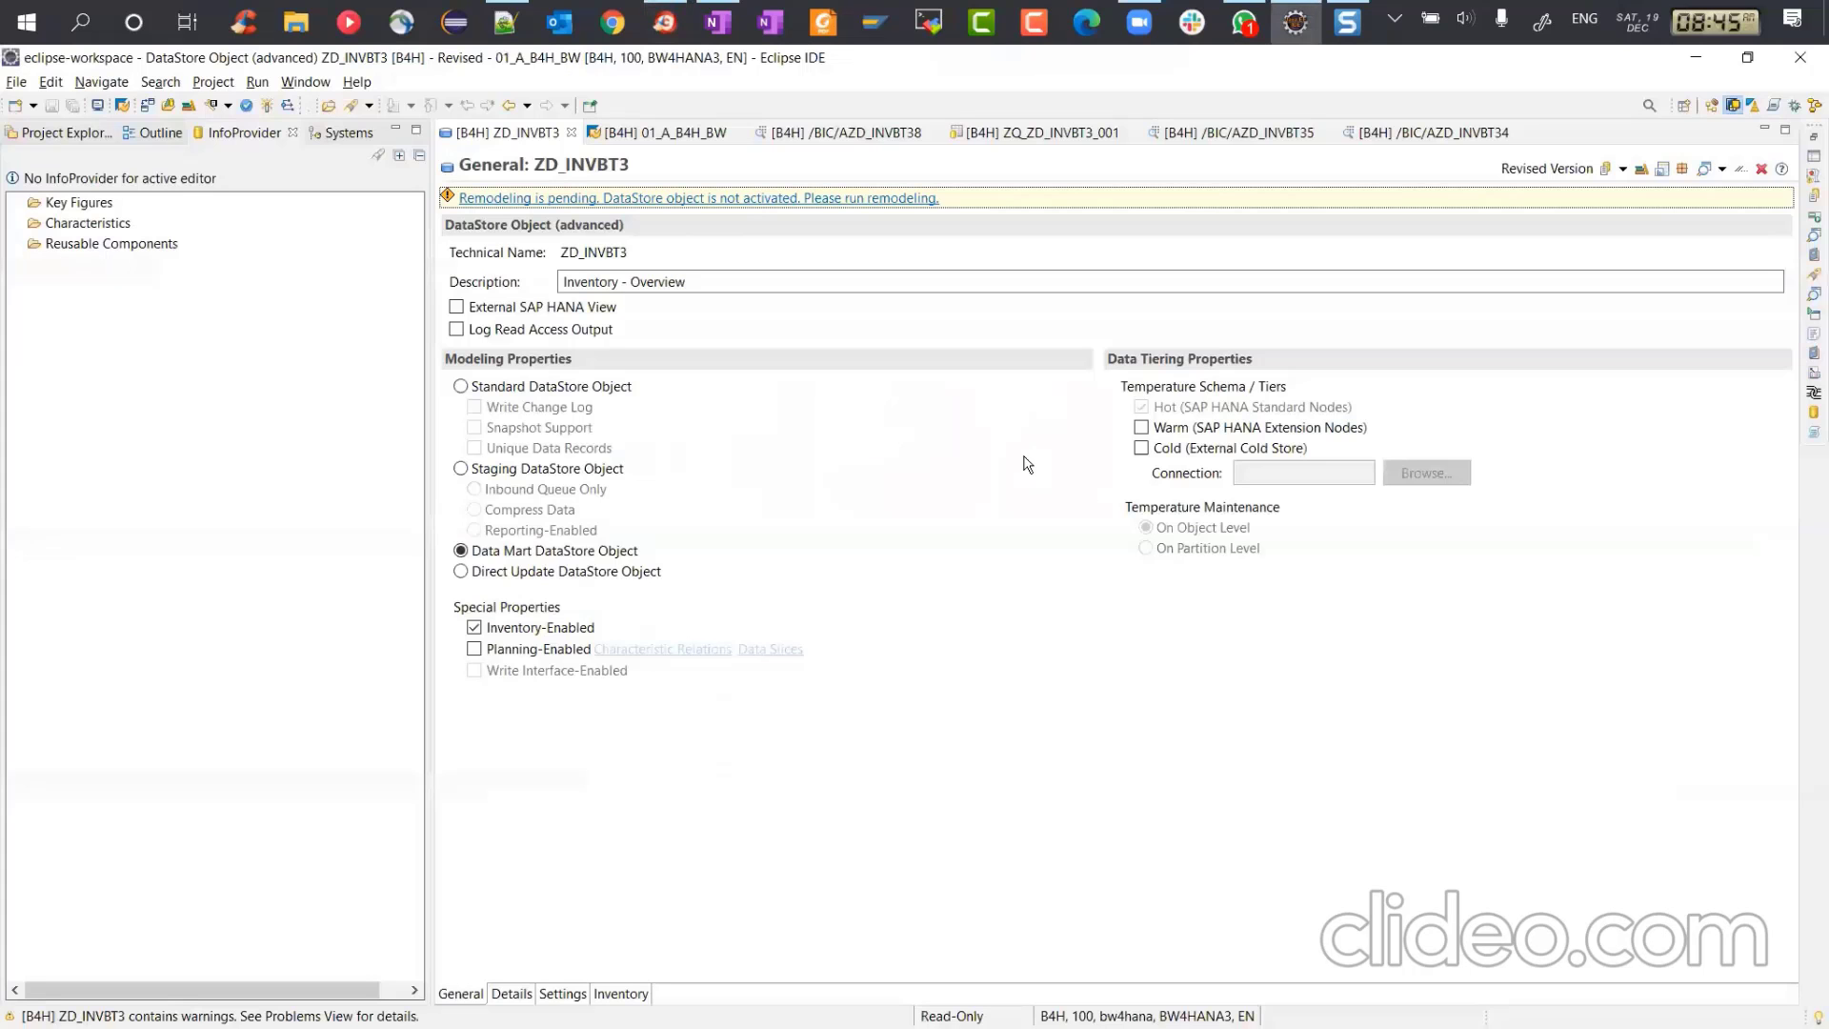
{"action": "key", "text": "F5"}
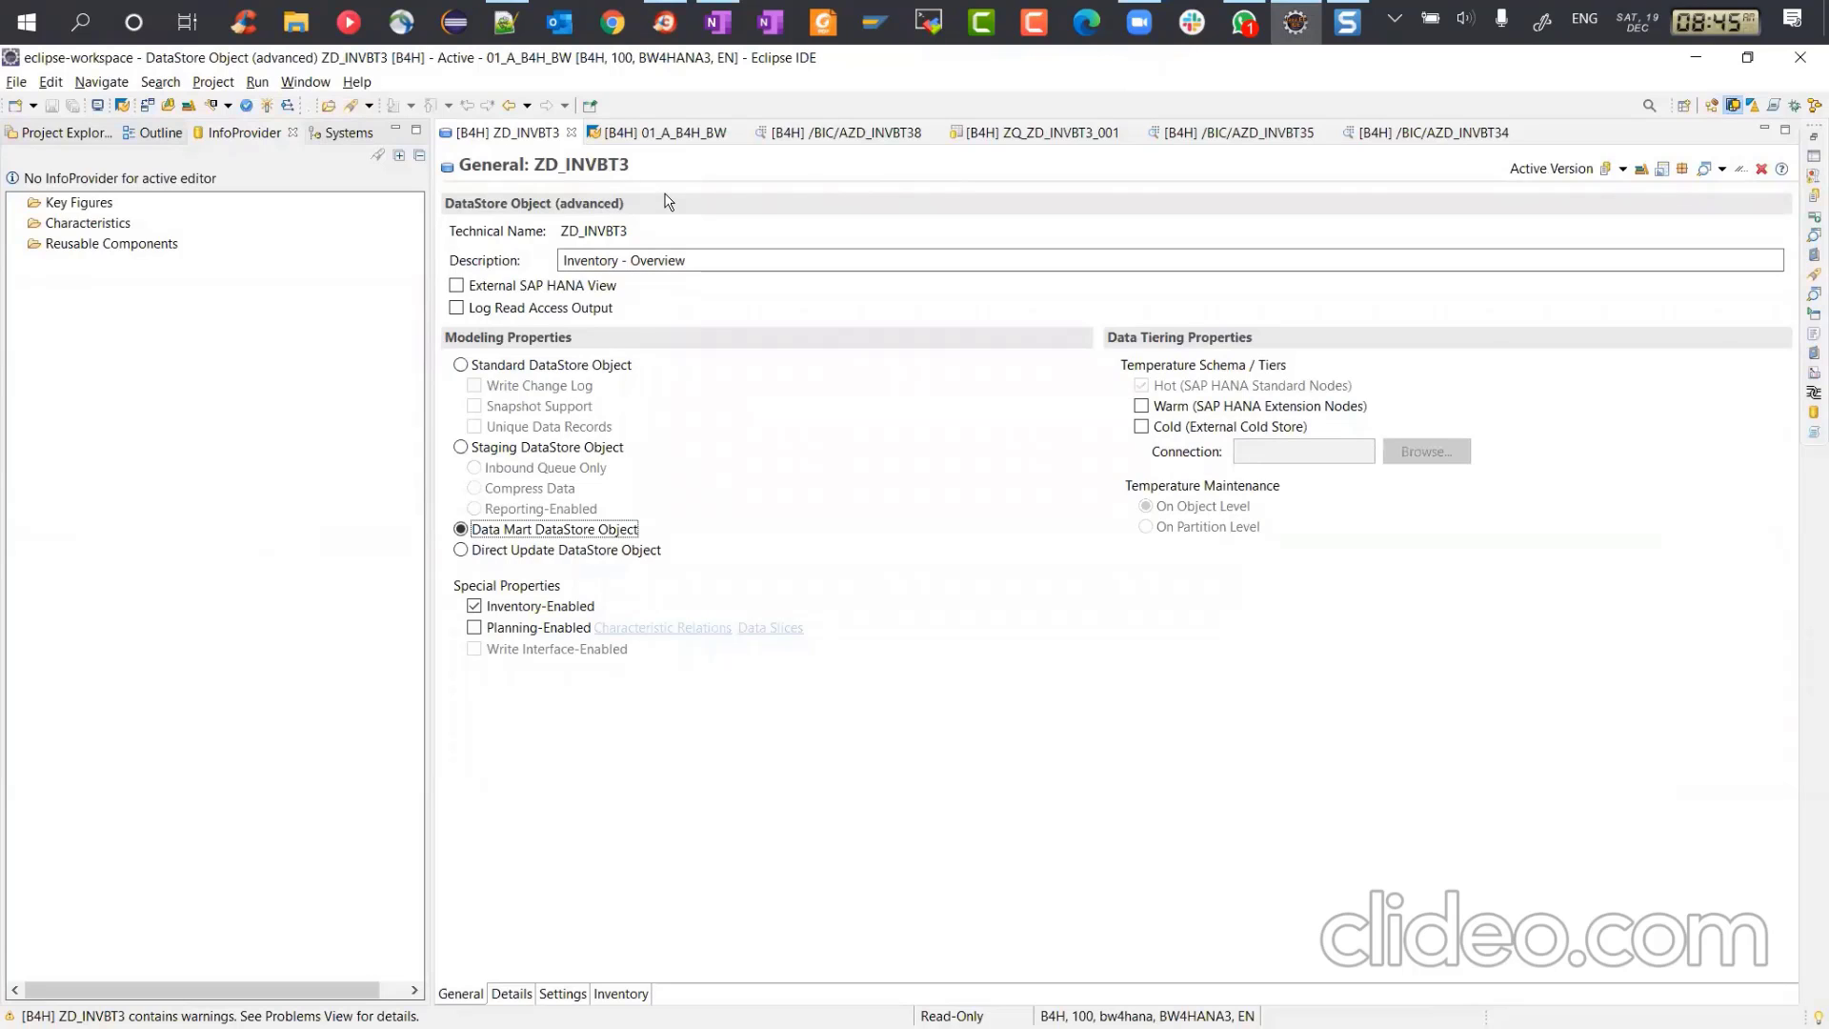
{"action": "key", "text": "ctrl+F3"}
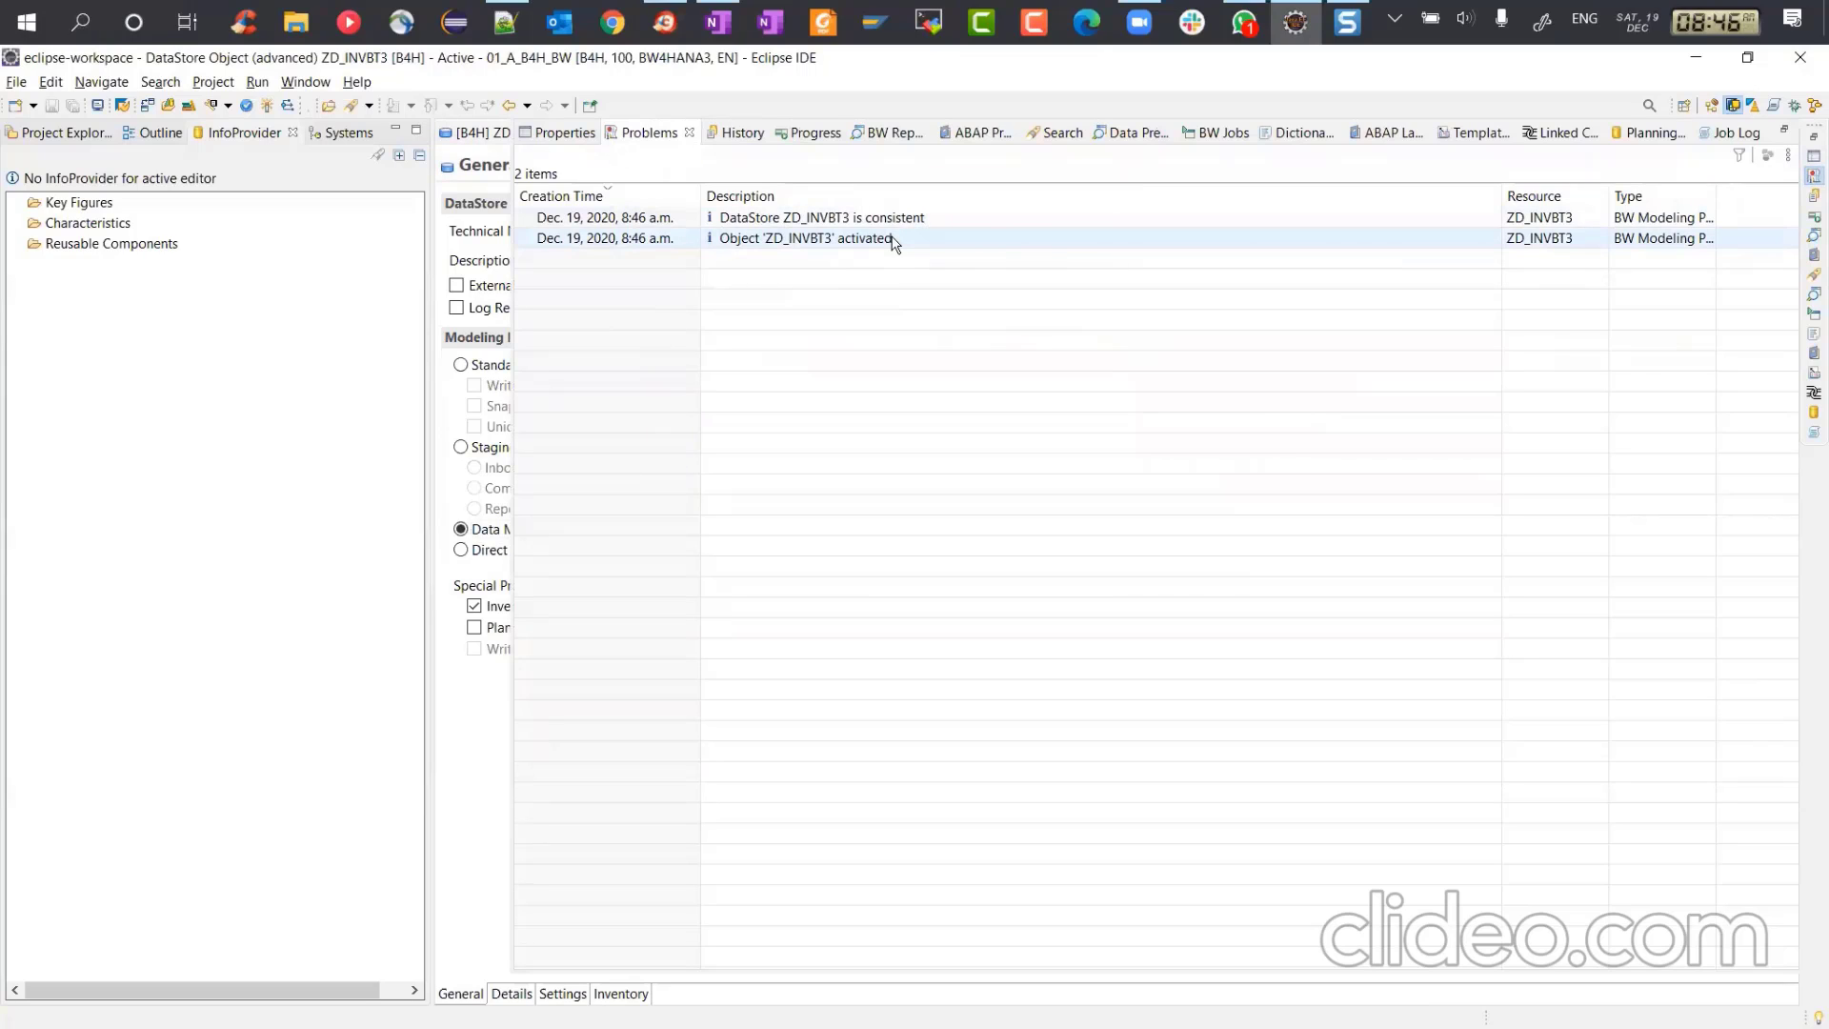
{"action": "left_click", "coordinate": [461, 710]}
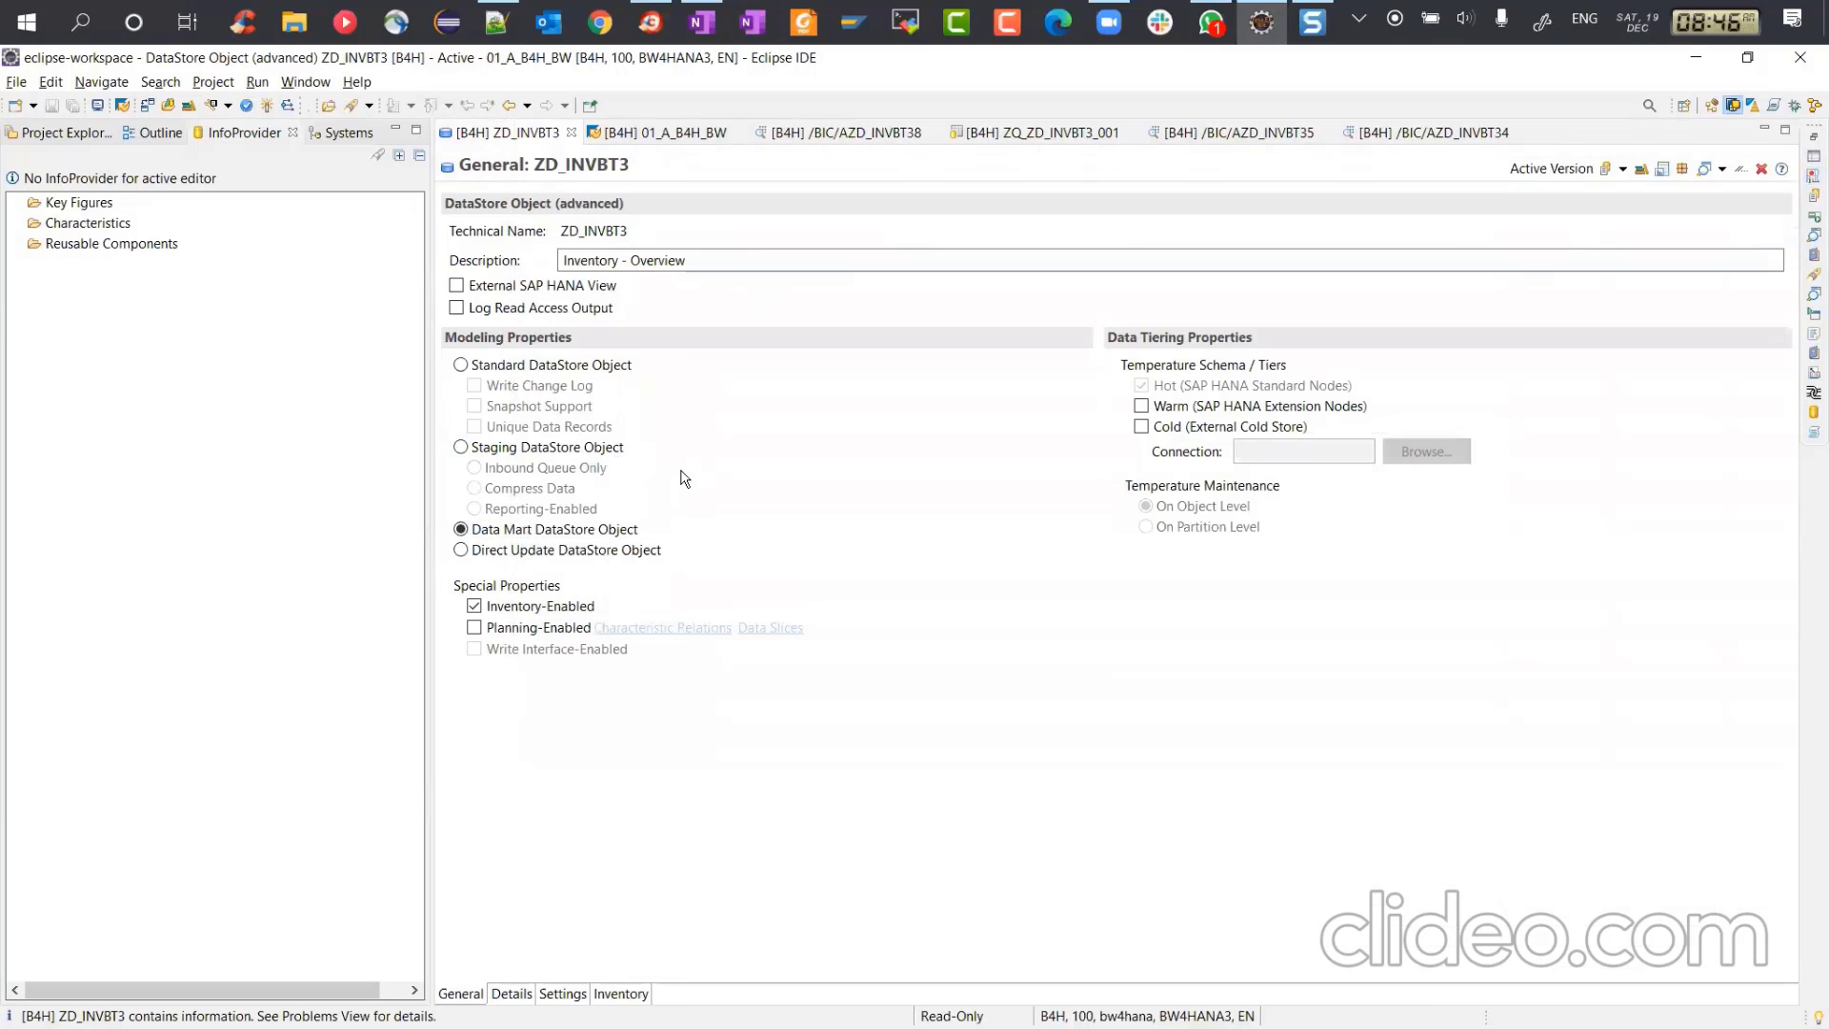
Step: Close all other open editors, keeping only the ZD_INVBT3 editor
{"action": "right_click", "coordinate": [547, 140]}
{"action": "left_click", "coordinate": [692, 190]}
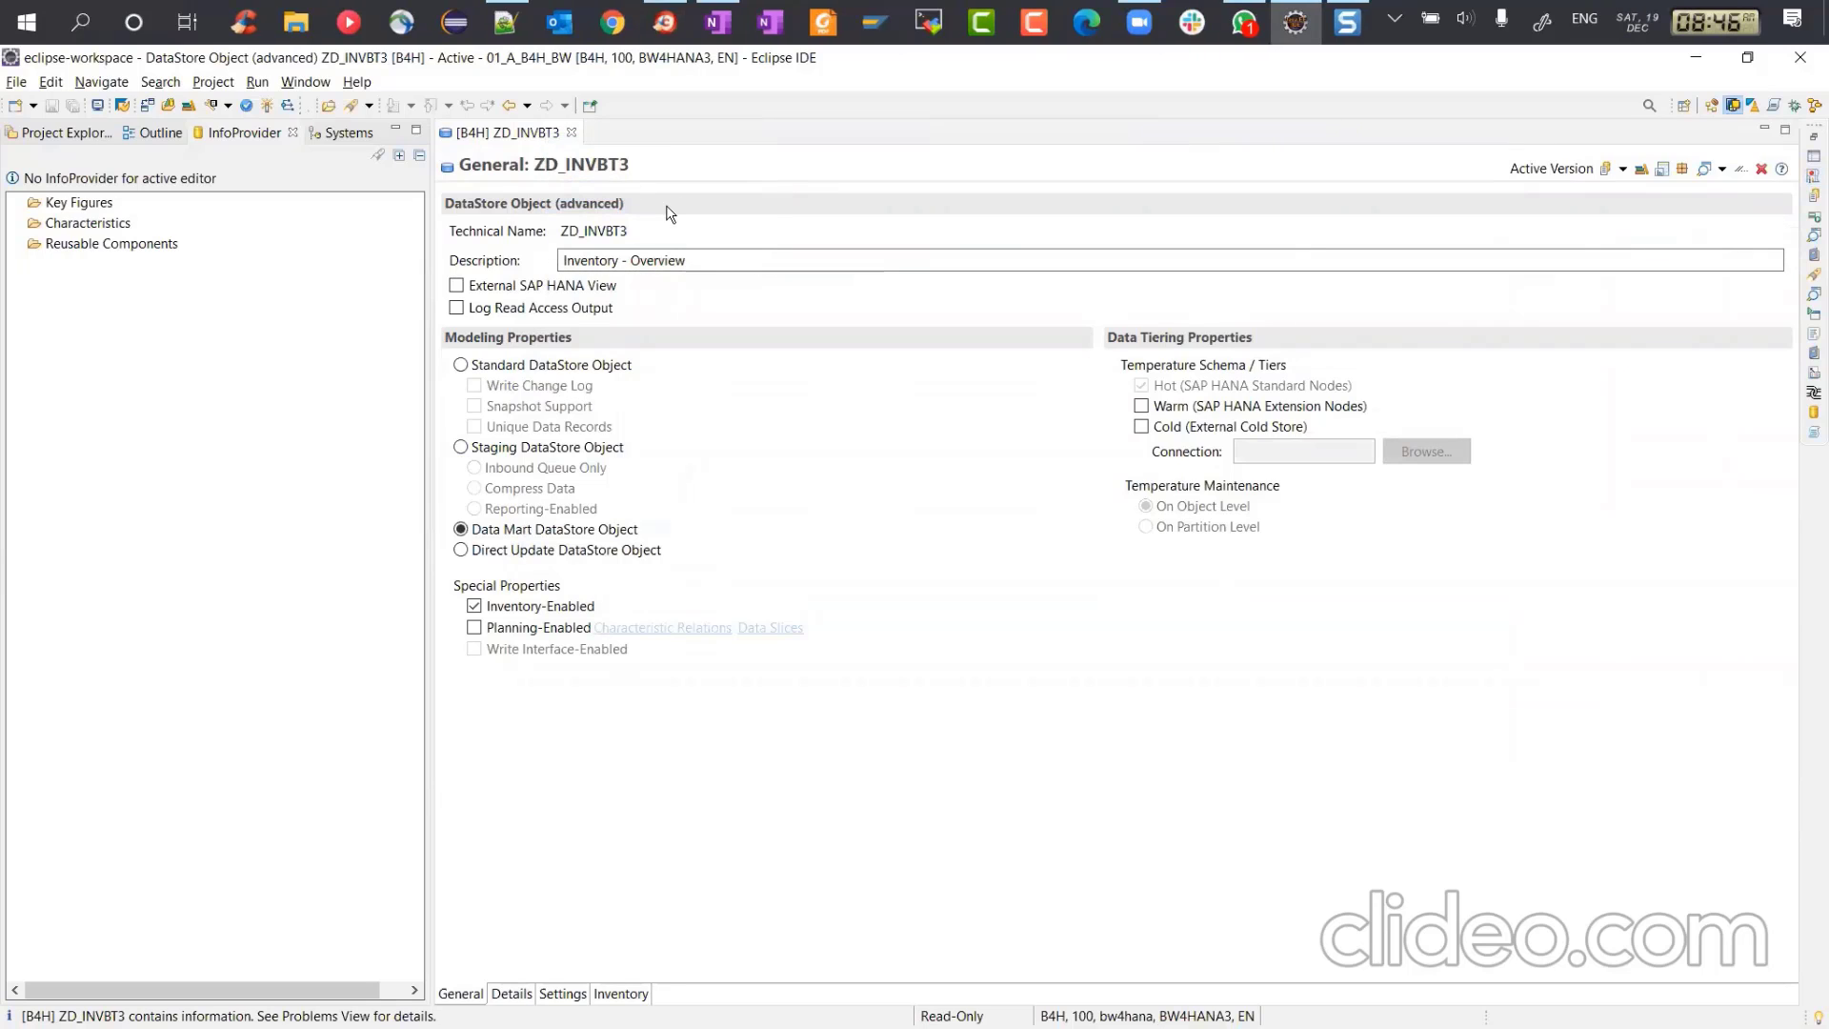
Step: Display the data of the validity table belonging to ZD_INVBT3
{"action": "left_click", "coordinate": [1813, 157]}
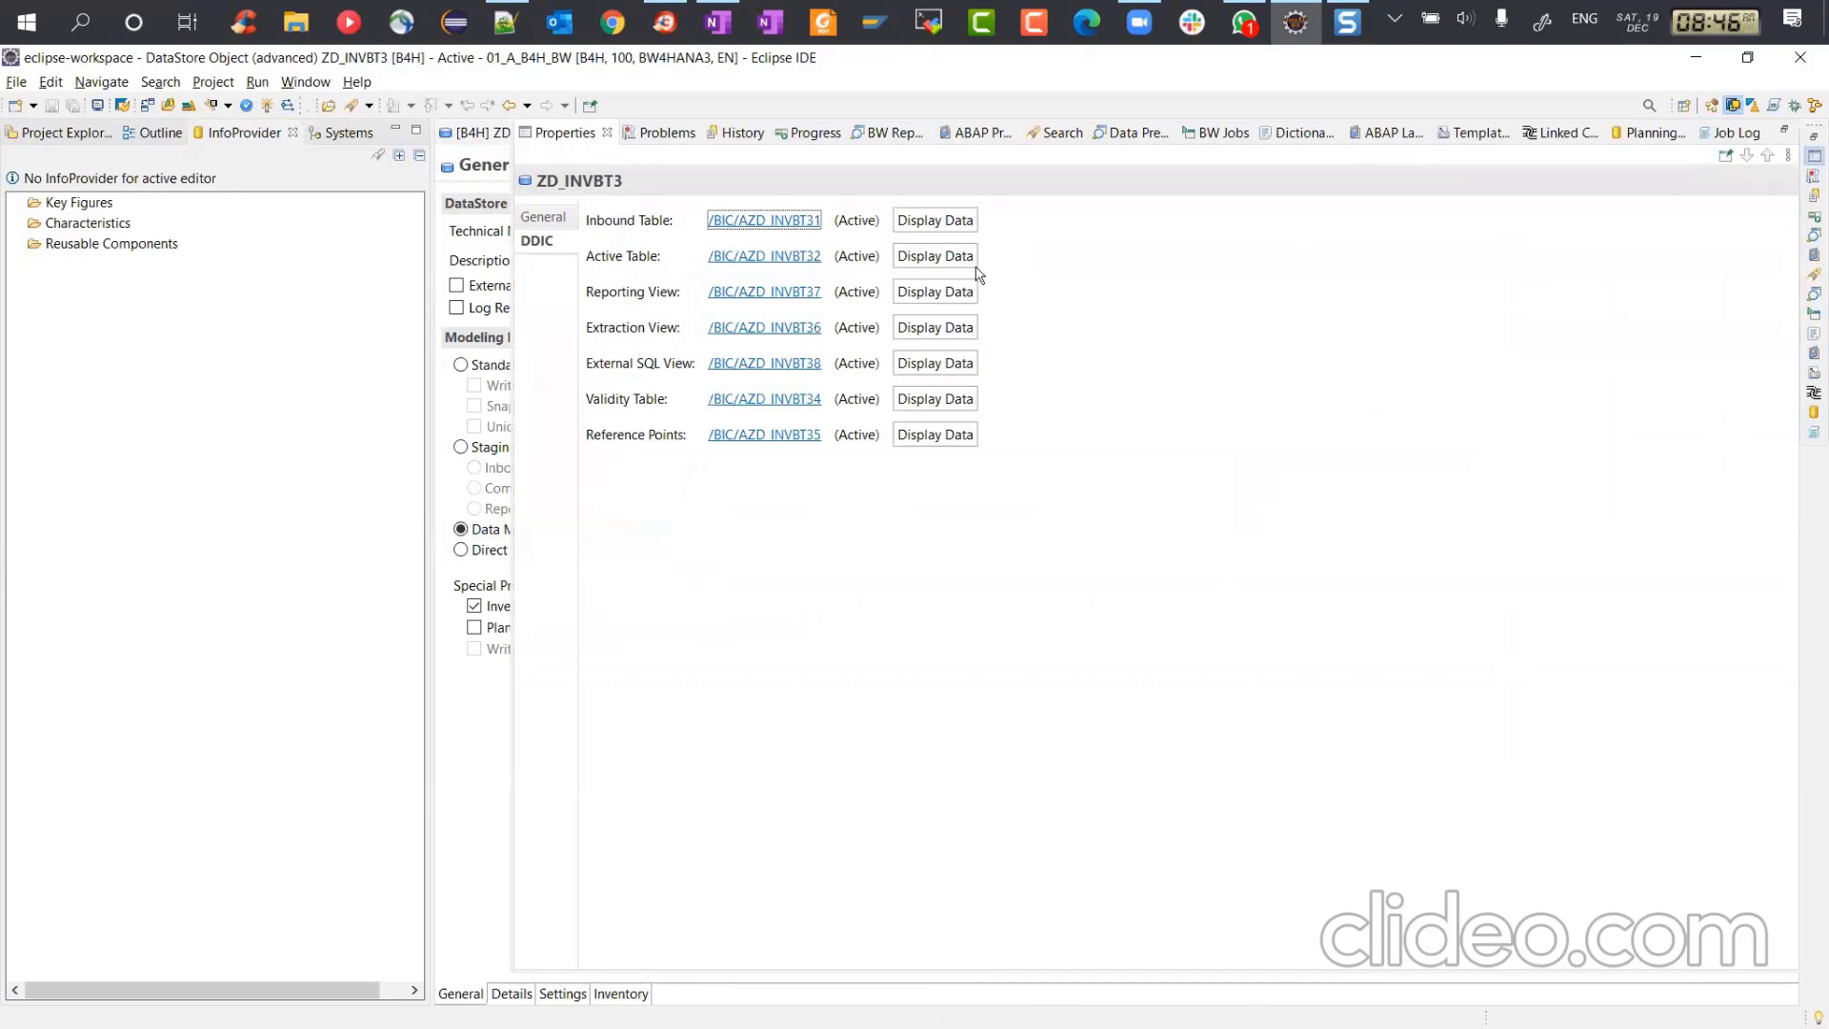
{"action": "left_click", "coordinate": [924, 403]}
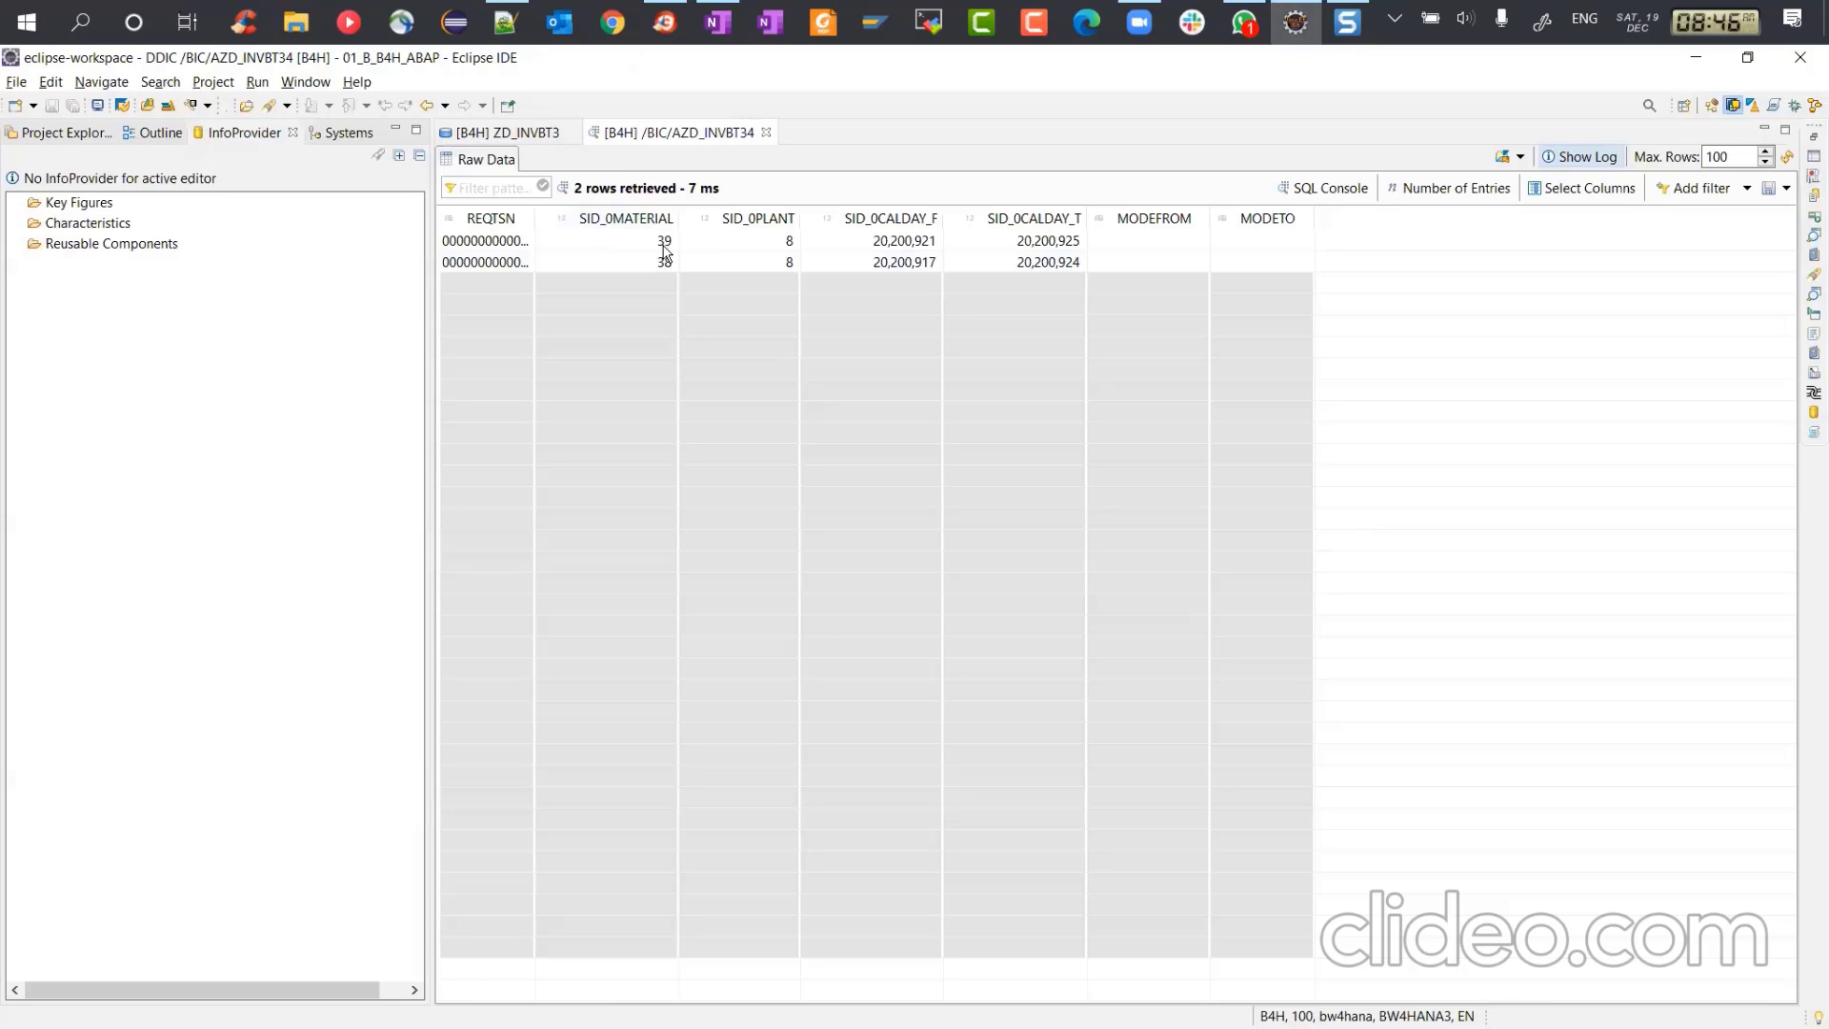
Step: Search the BW objects for 0MATERIAL and open the characteristic Material from the results
{"action": "key", "text": "ctrl+h"}
{"action": "type", "text": "0"}
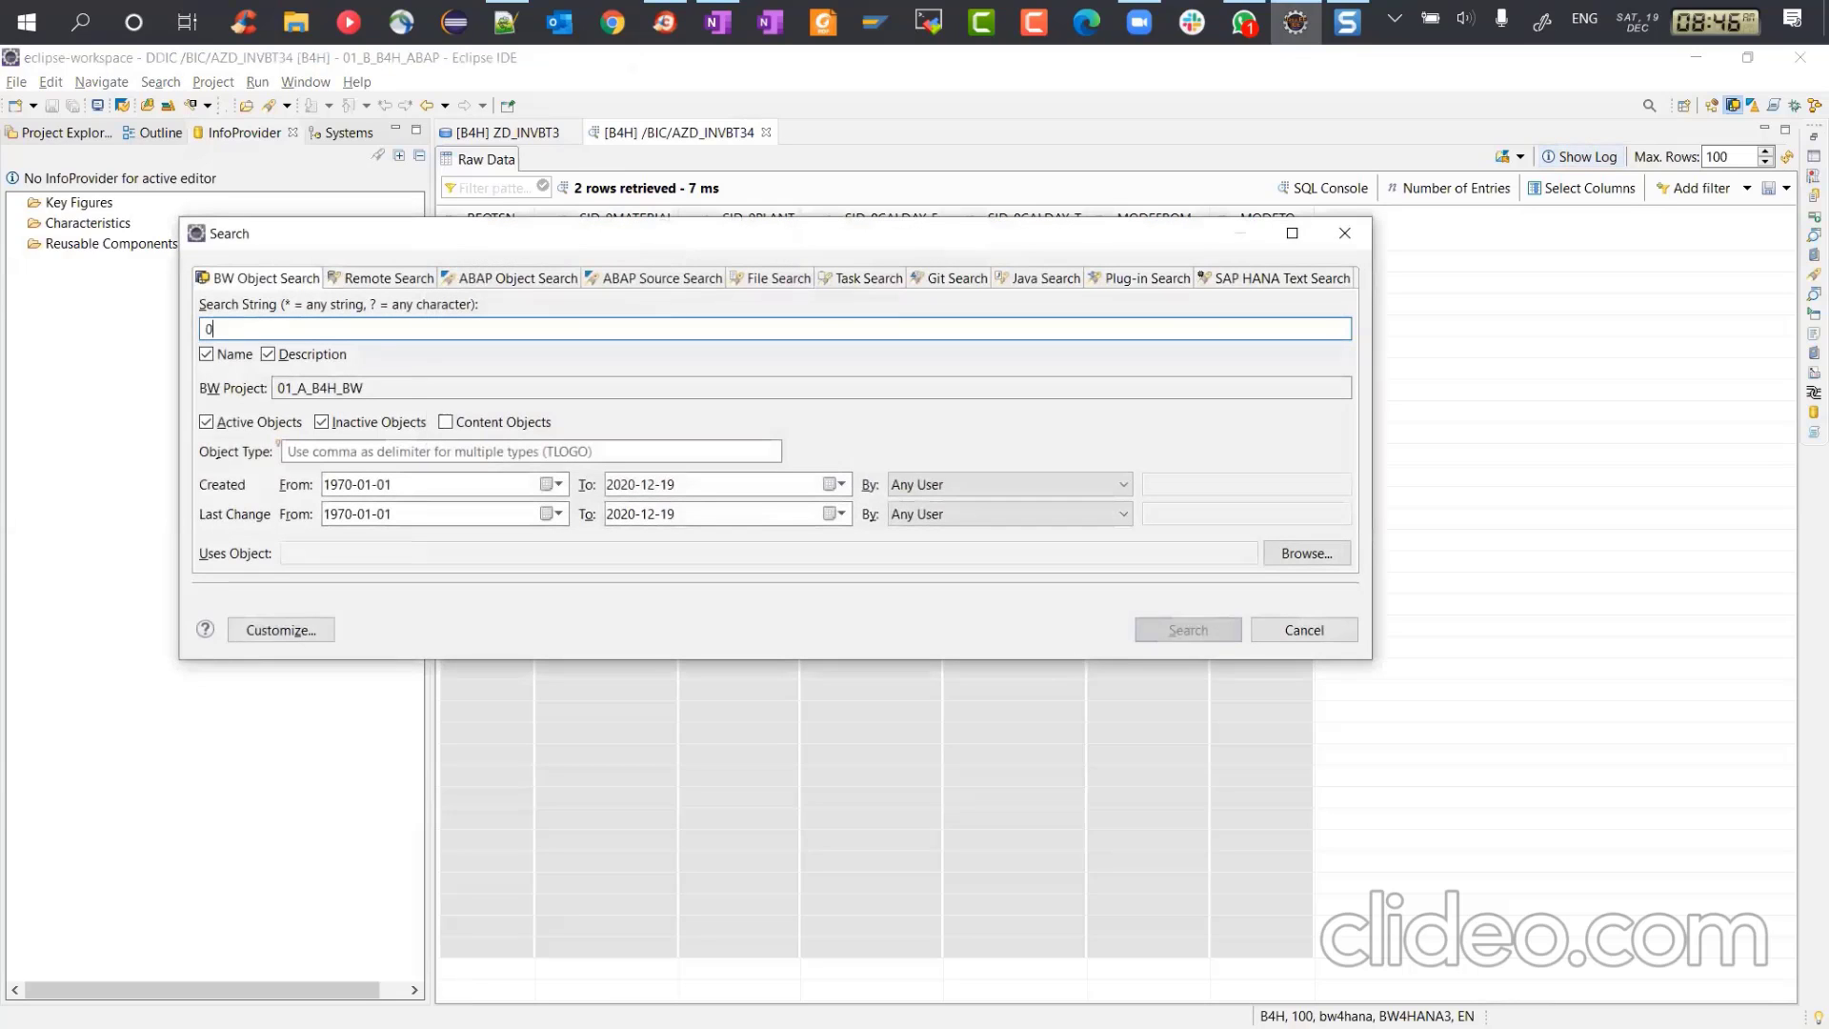
{"action": "type", "text": "MATERIA"}
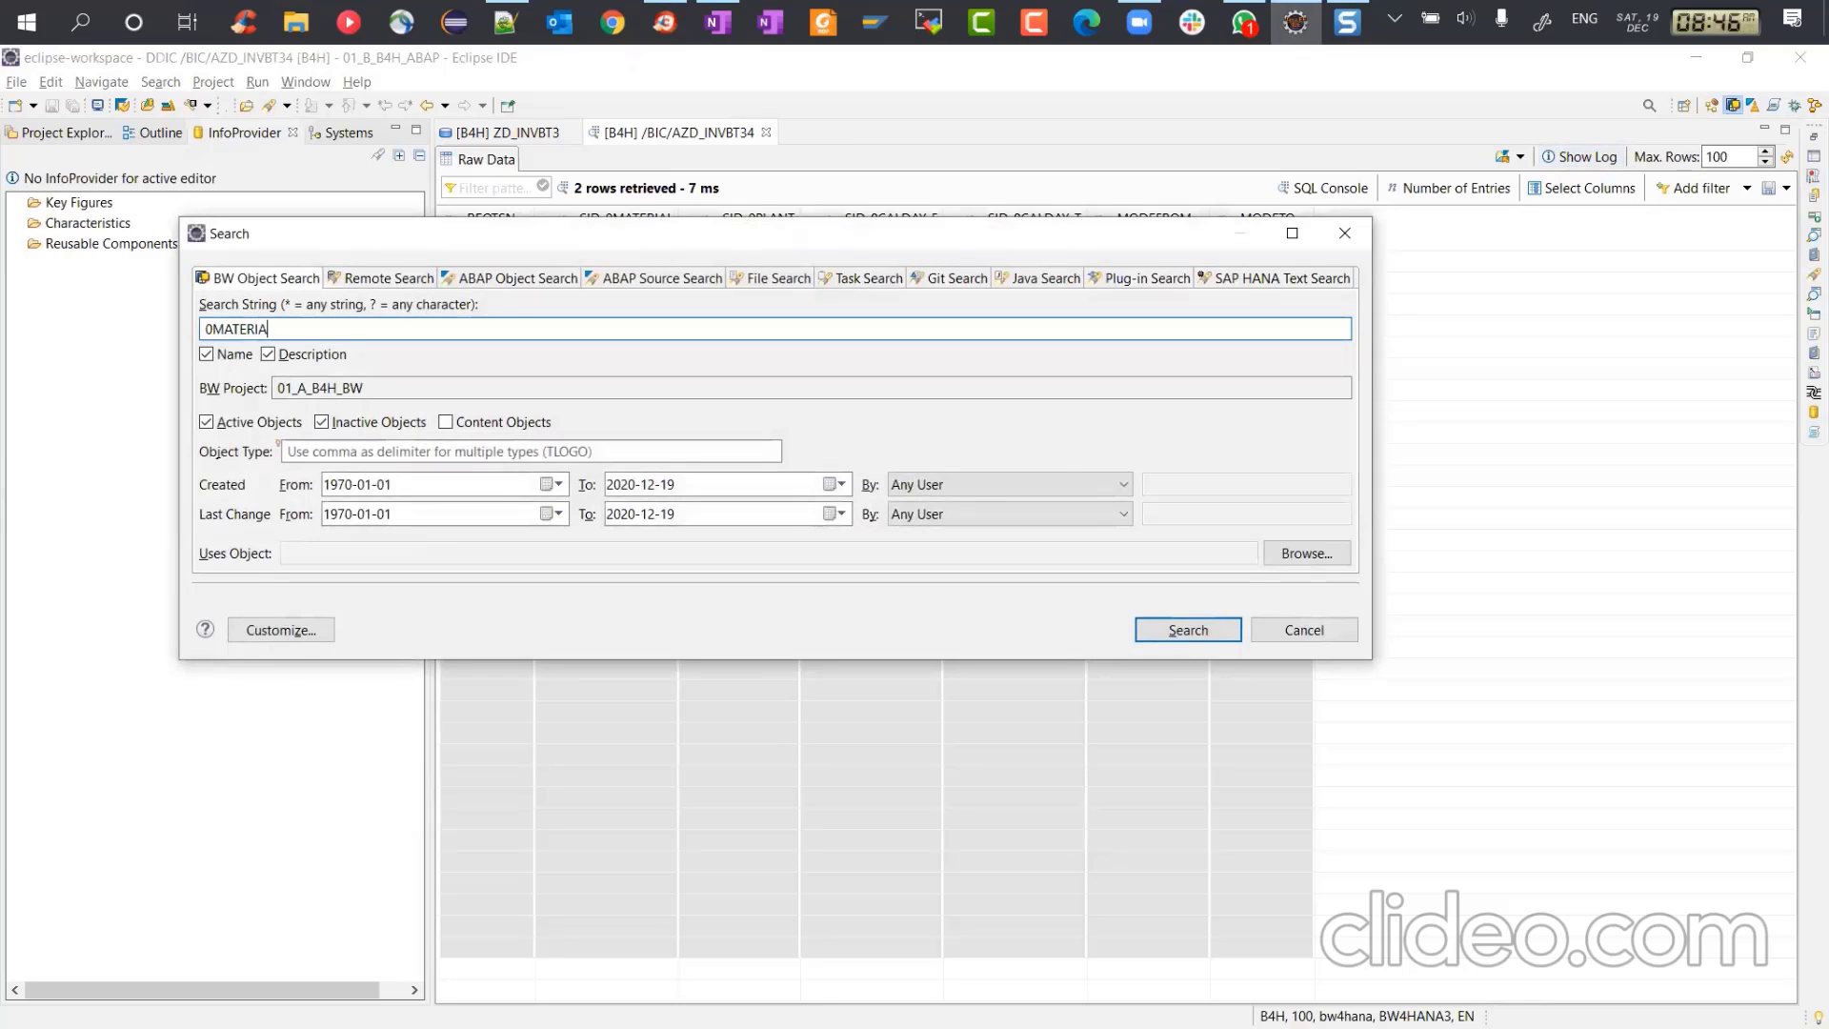
{"action": "type", "text": "L"}
{"action": "key", "text": "Return"}
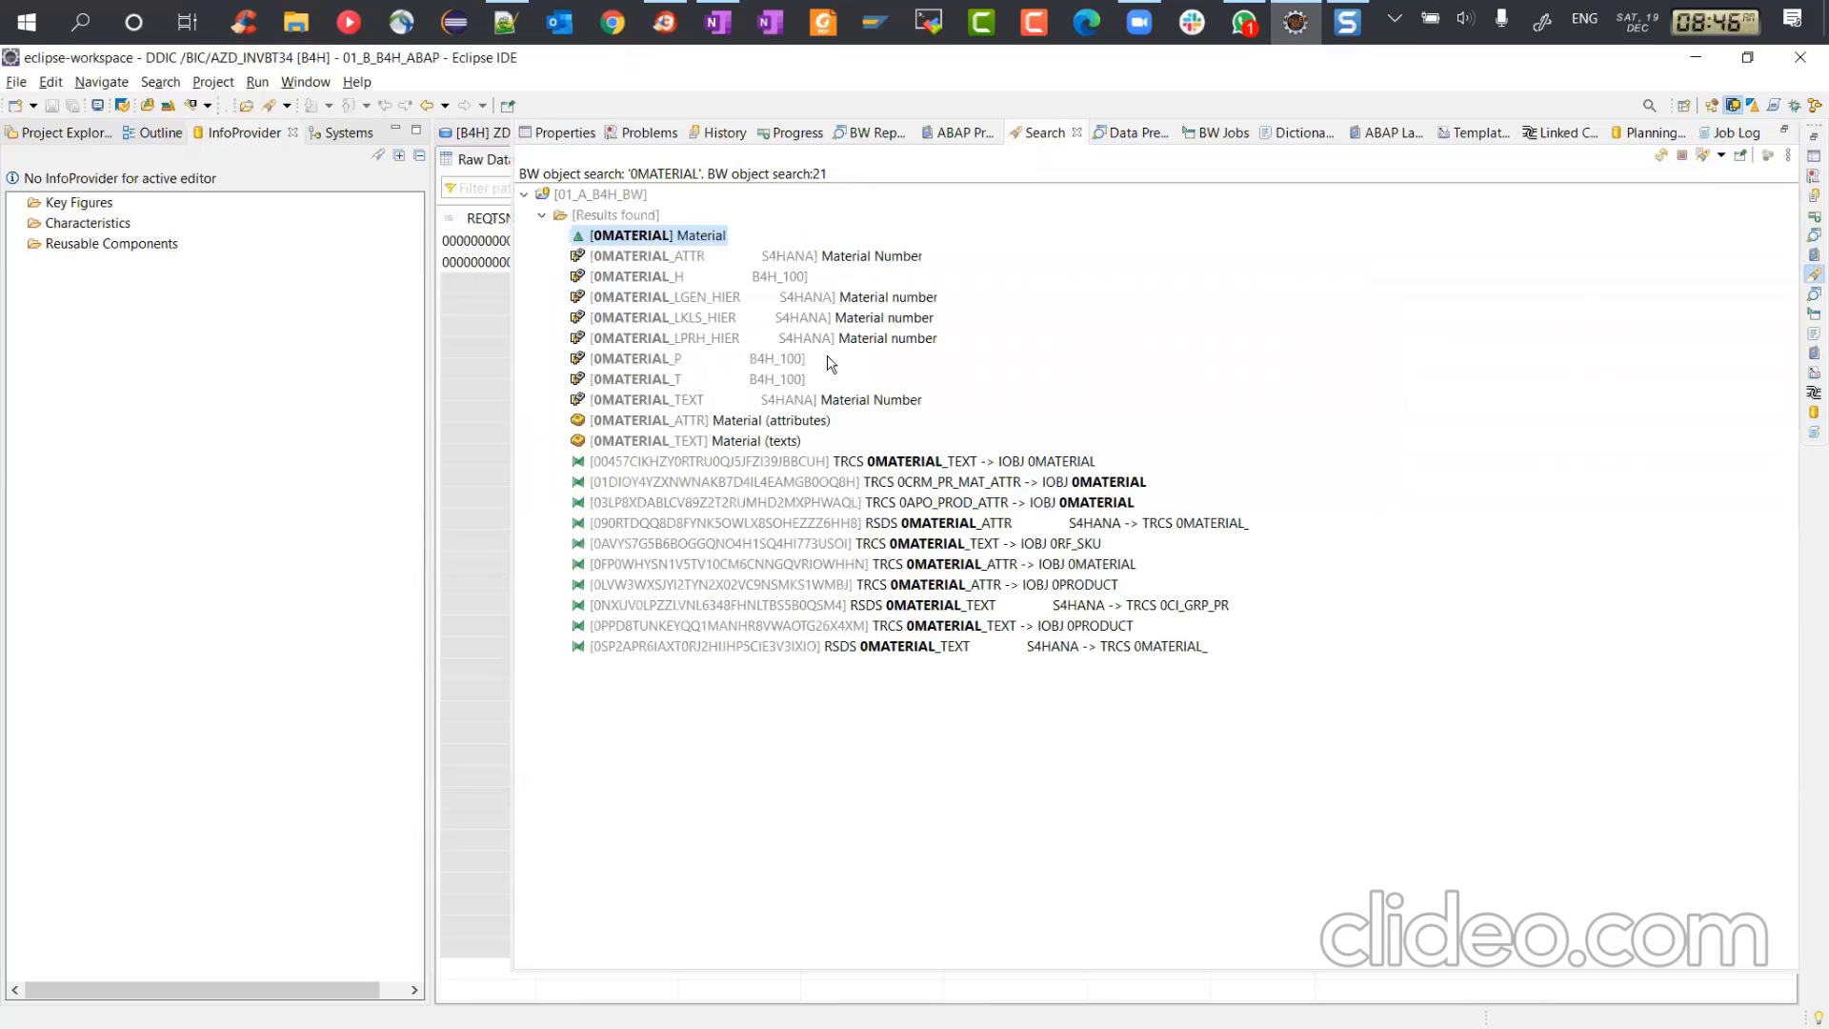
{"action": "double_click", "coordinate": [665, 238]}
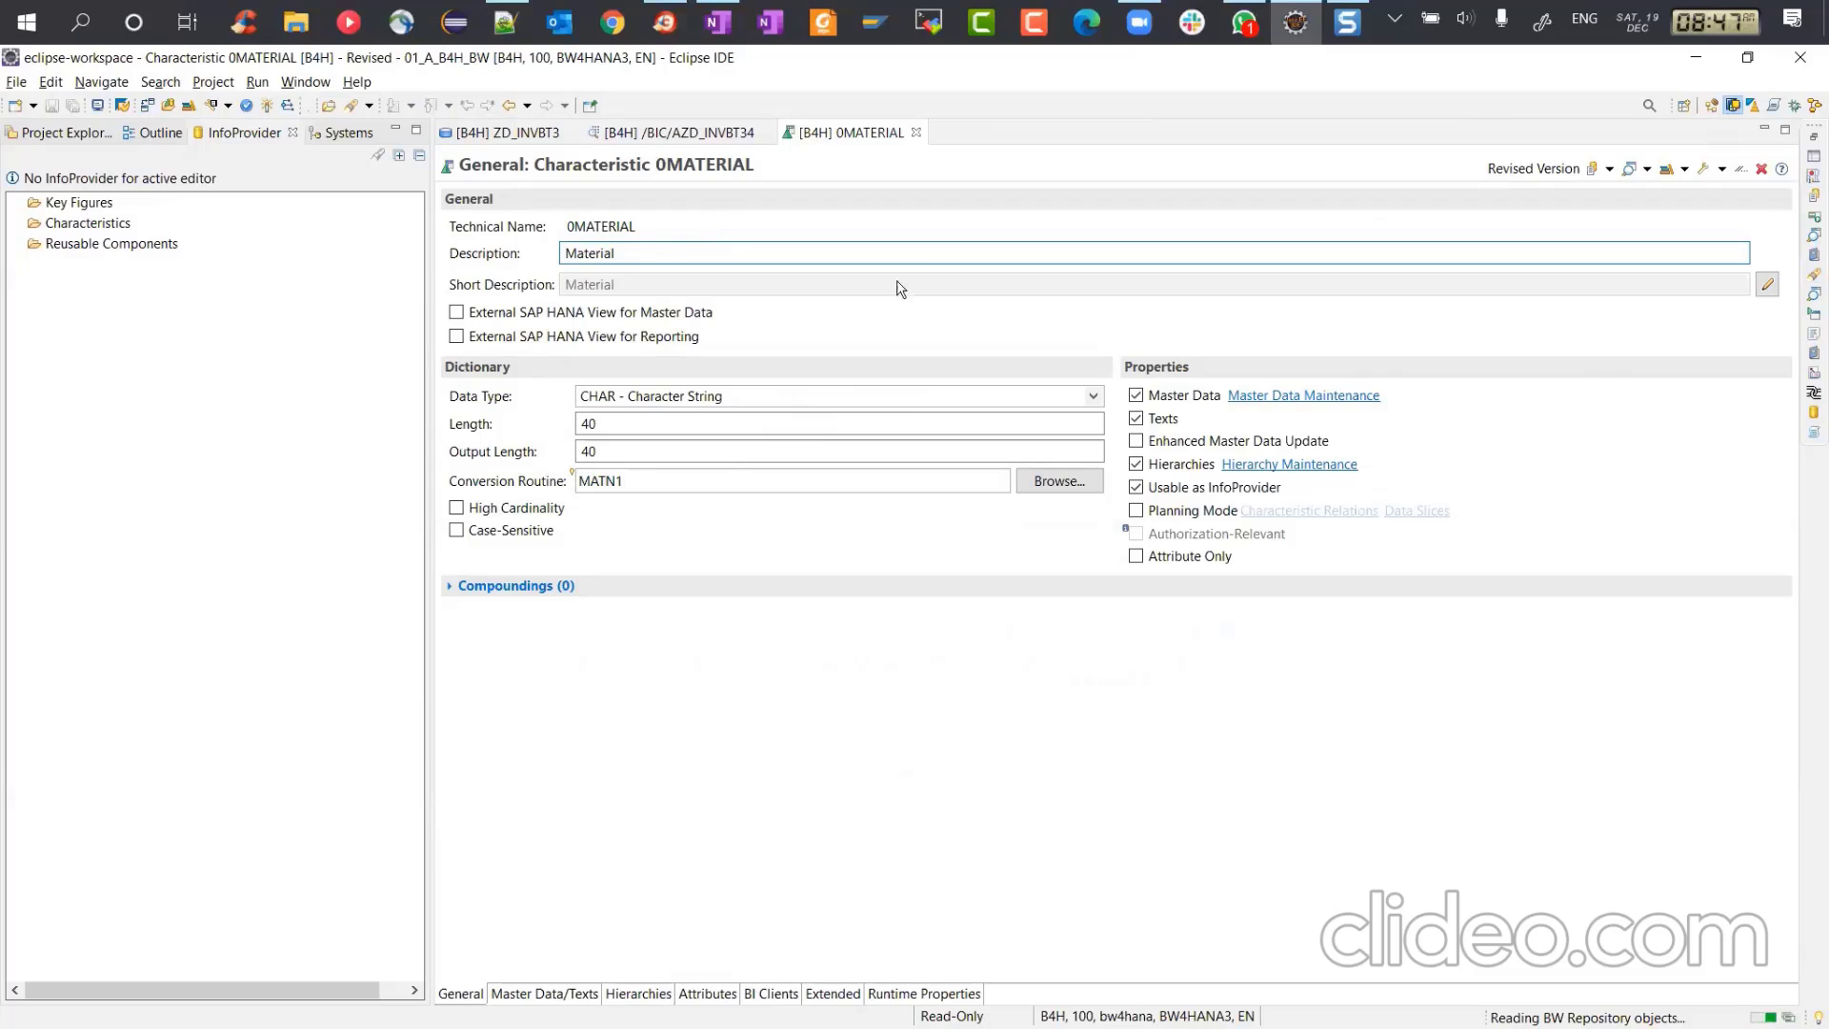
Step: Display the data of 0MATERIAL's SID table and check it against the material SIDs in the validity table
{"action": "left_click", "coordinate": [1812, 158]}
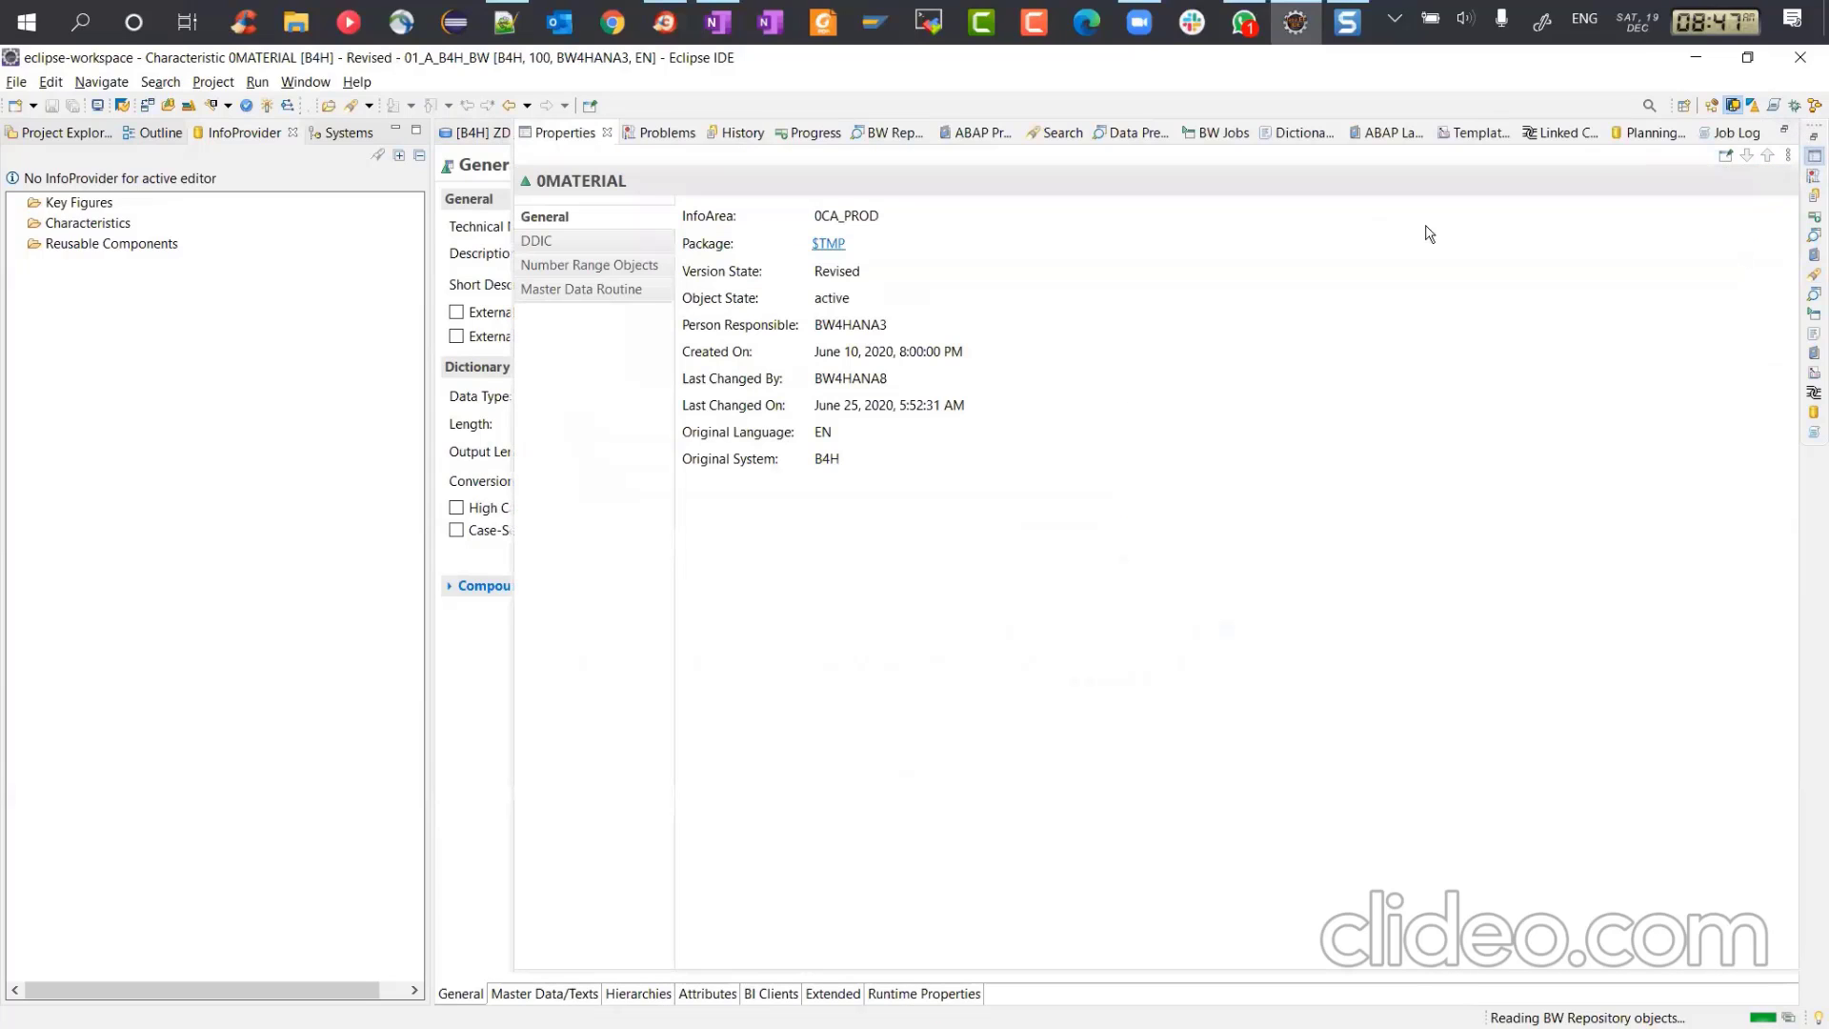
{"action": "left_click", "coordinate": [620, 245]}
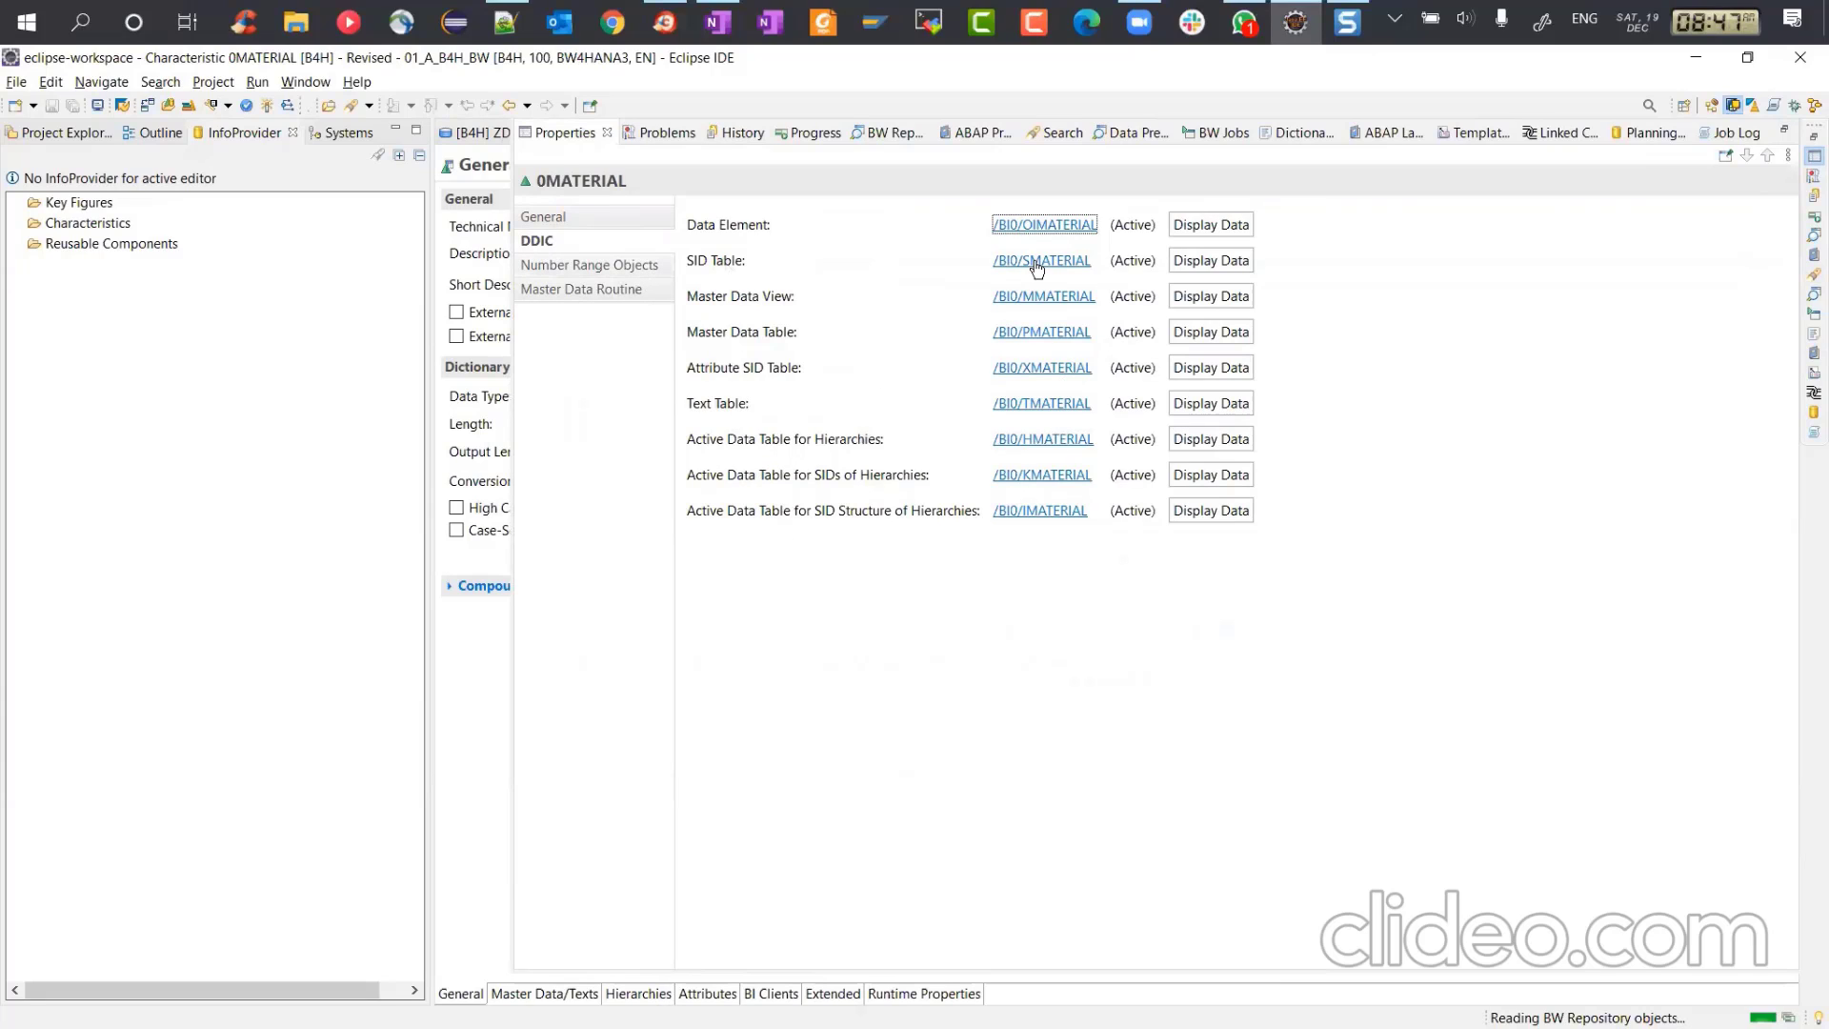
{"action": "left_click", "coordinate": [1198, 261]}
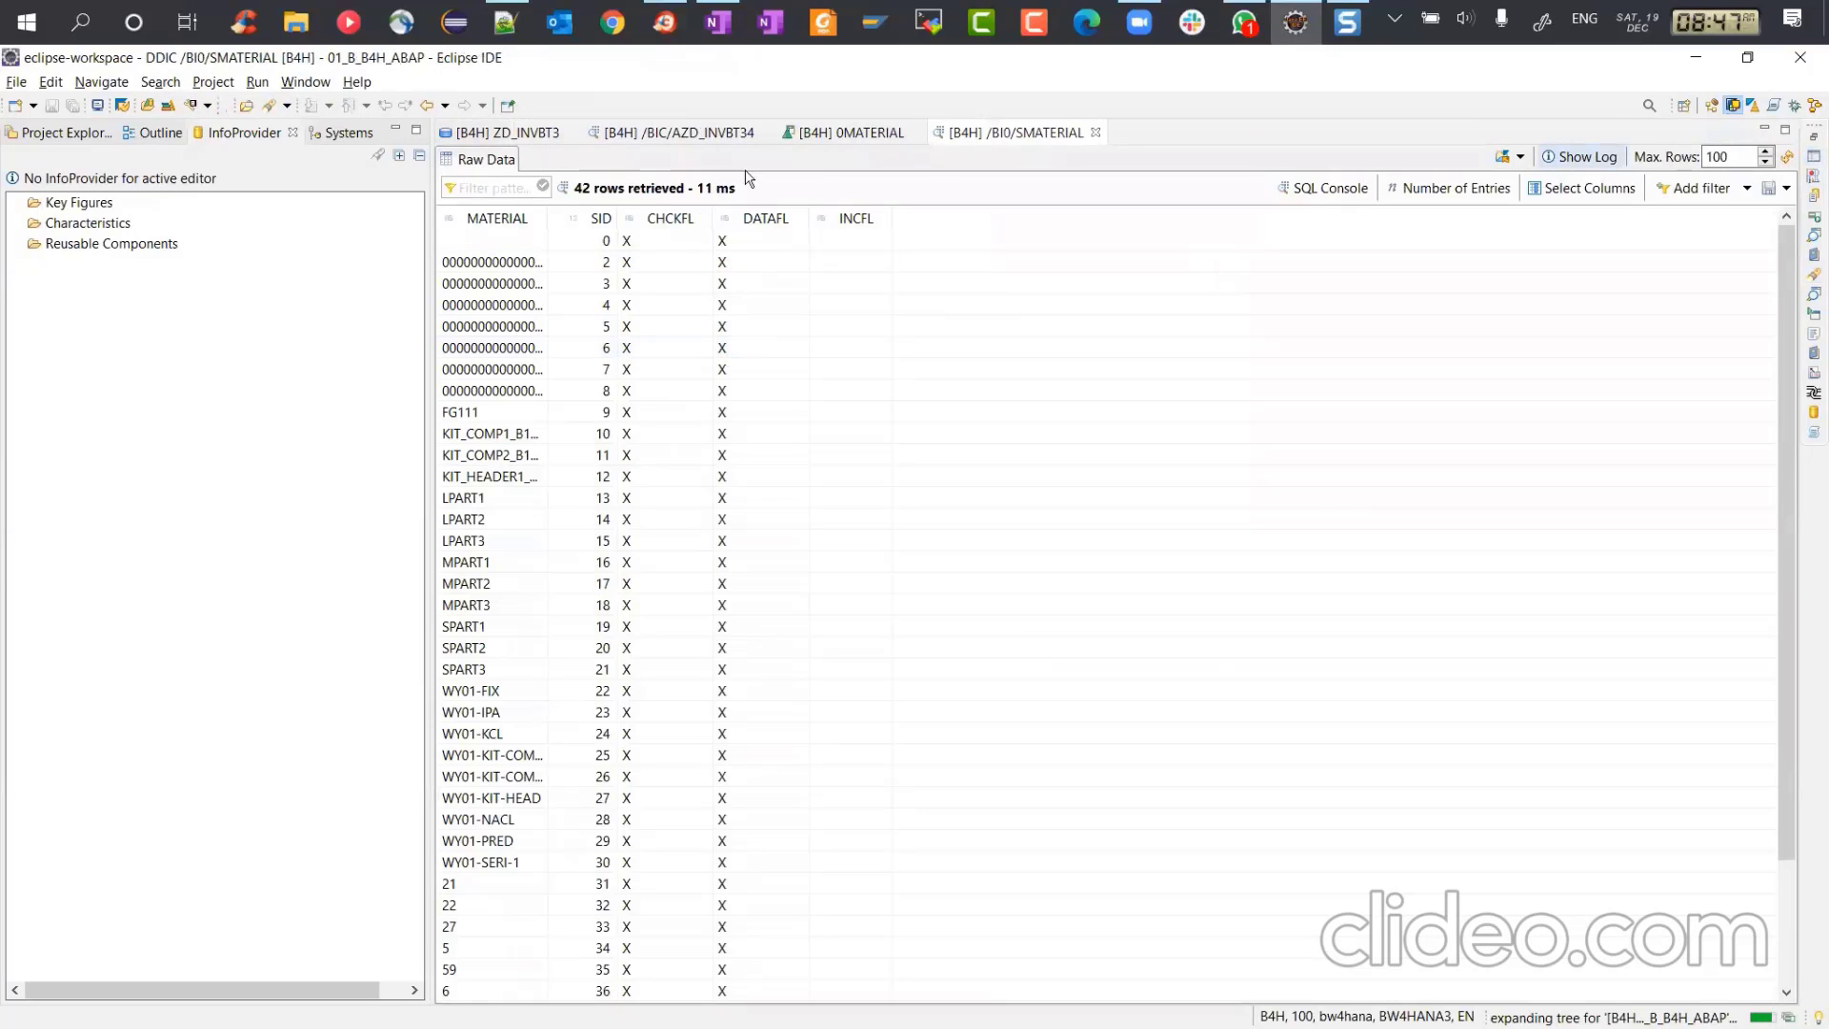
{"action": "left_click", "coordinate": [721, 135]}
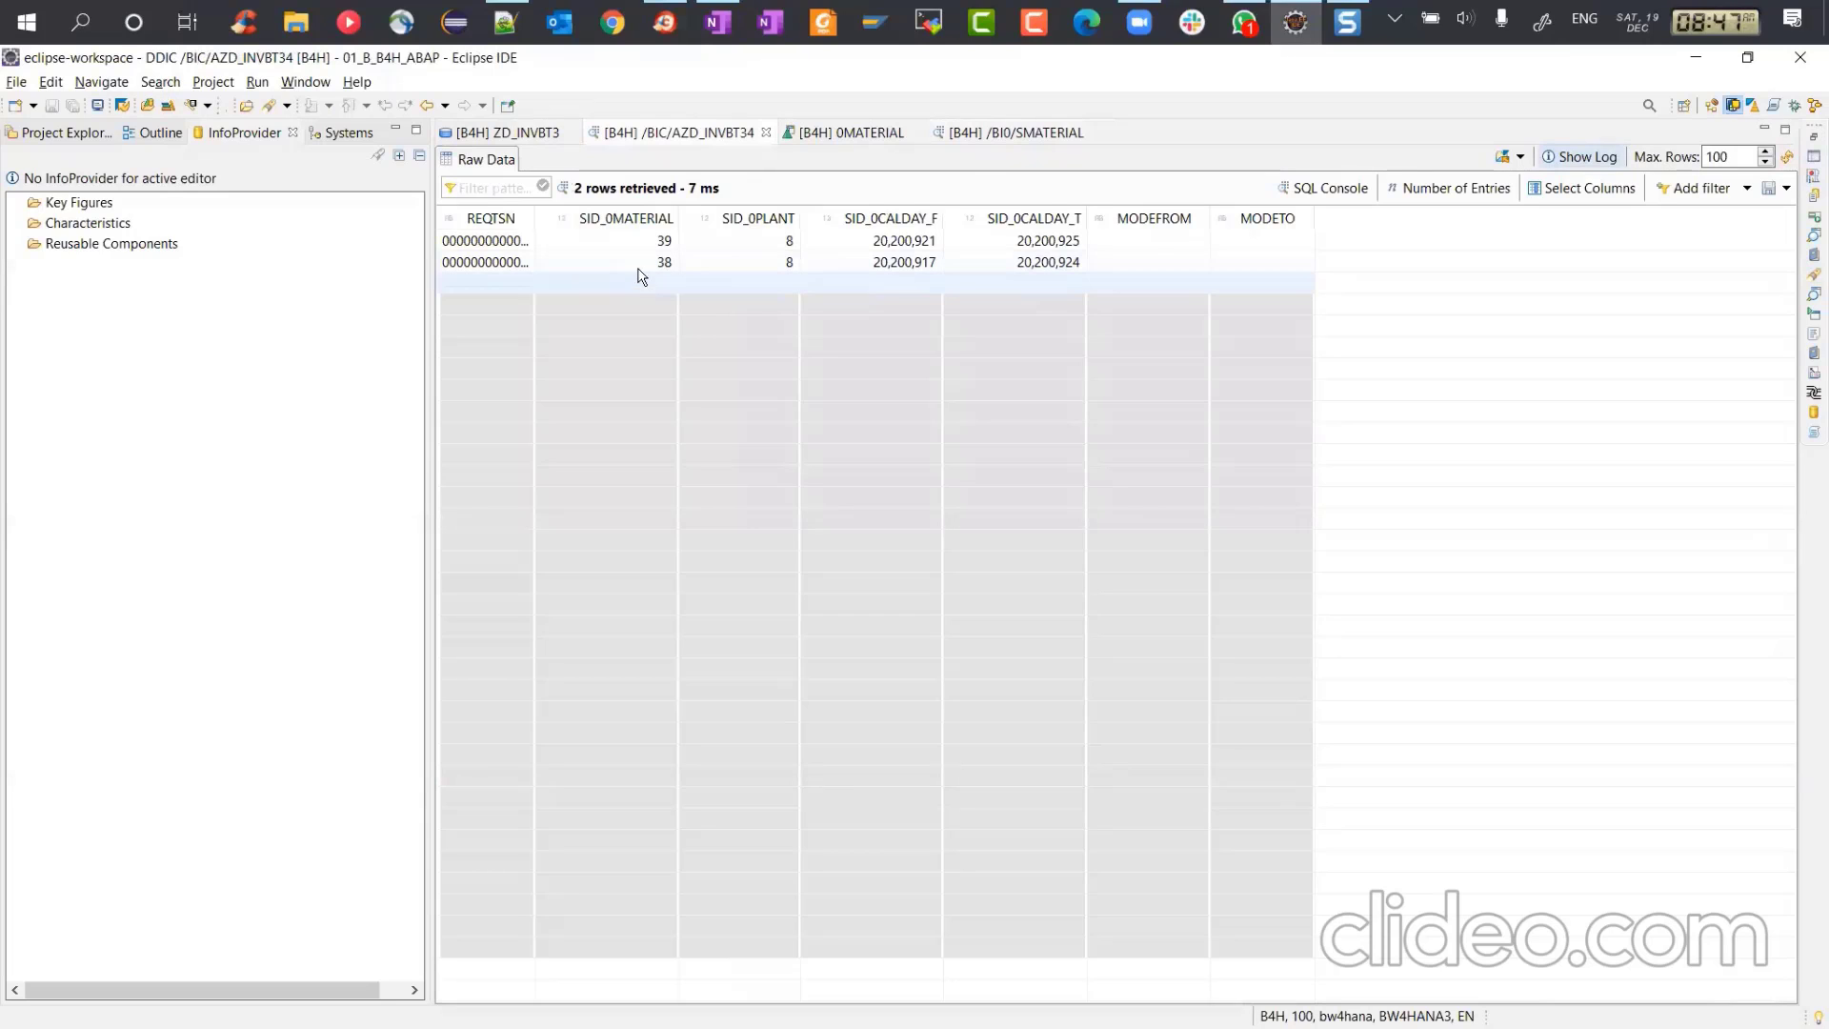
{"action": "left_click", "coordinate": [993, 135]}
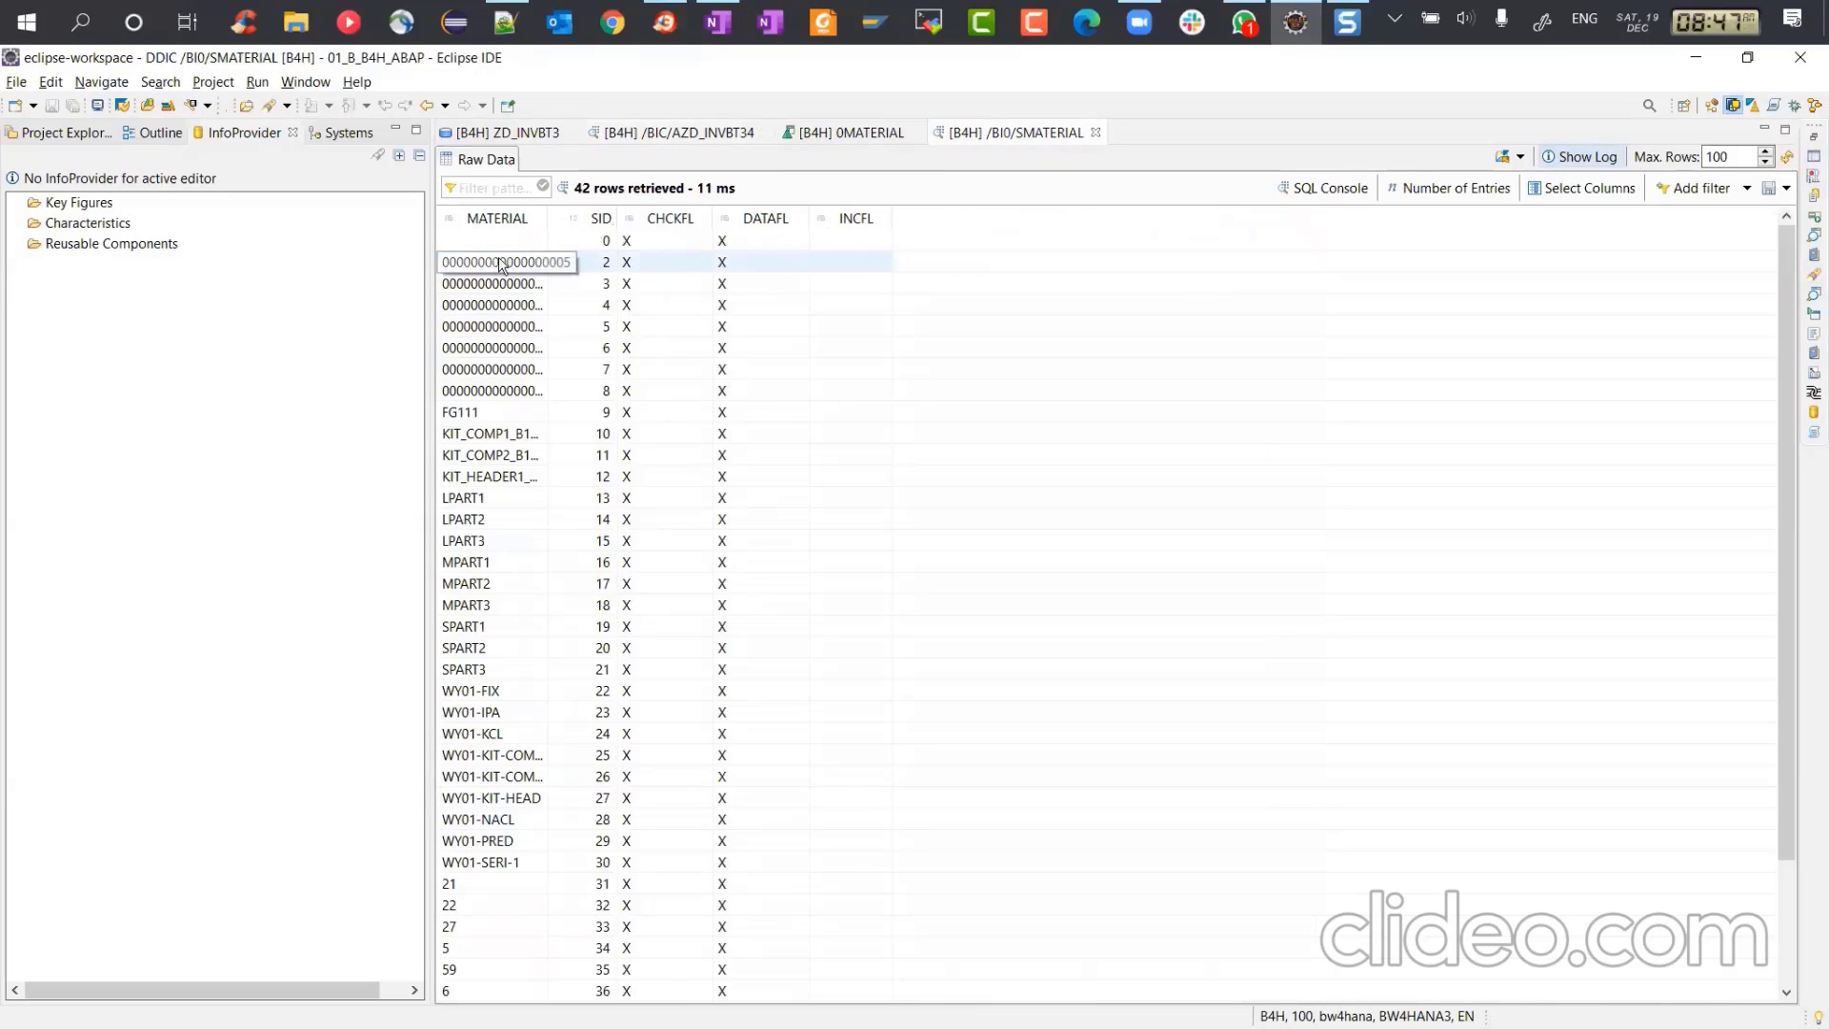
Step: Filter the /BI0/SMATERIAL rows by SID using an In list condition with the values 38 and 39
{"action": "right_click", "coordinate": [592, 280]}
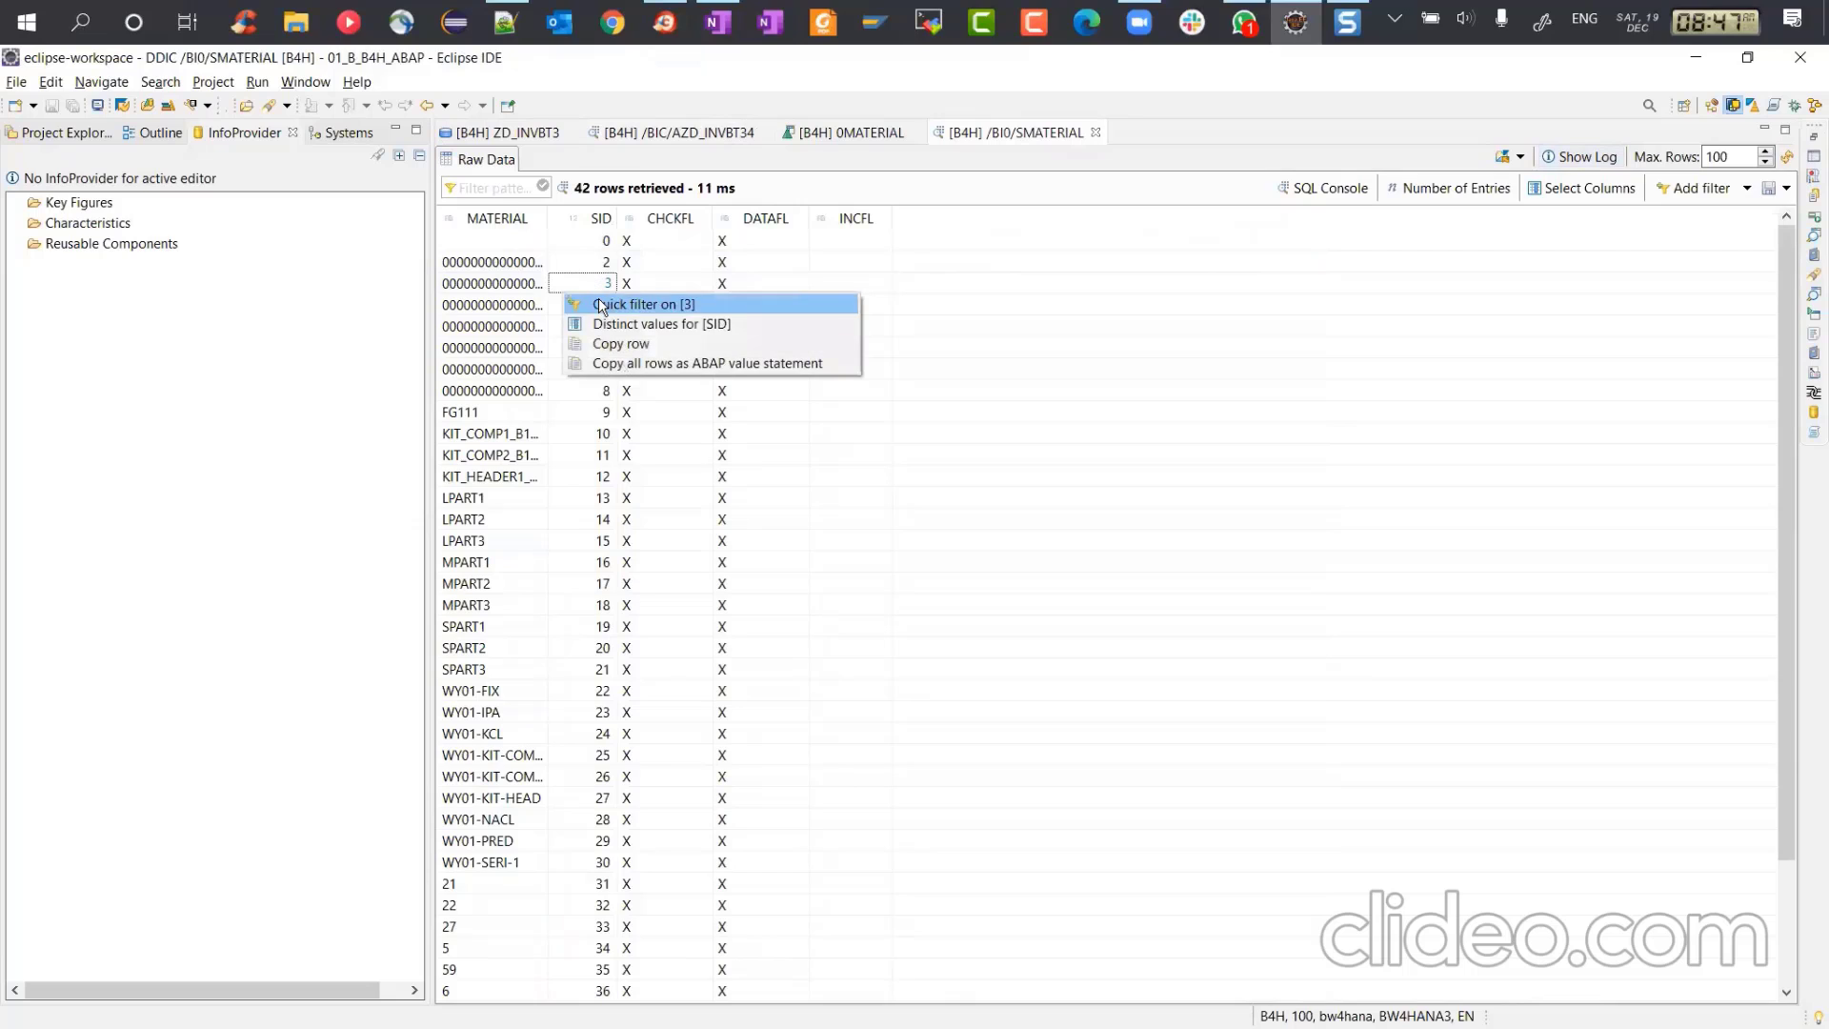
{"action": "left_click", "coordinate": [610, 304]}
{"action": "left_click", "coordinate": [1563, 245]}
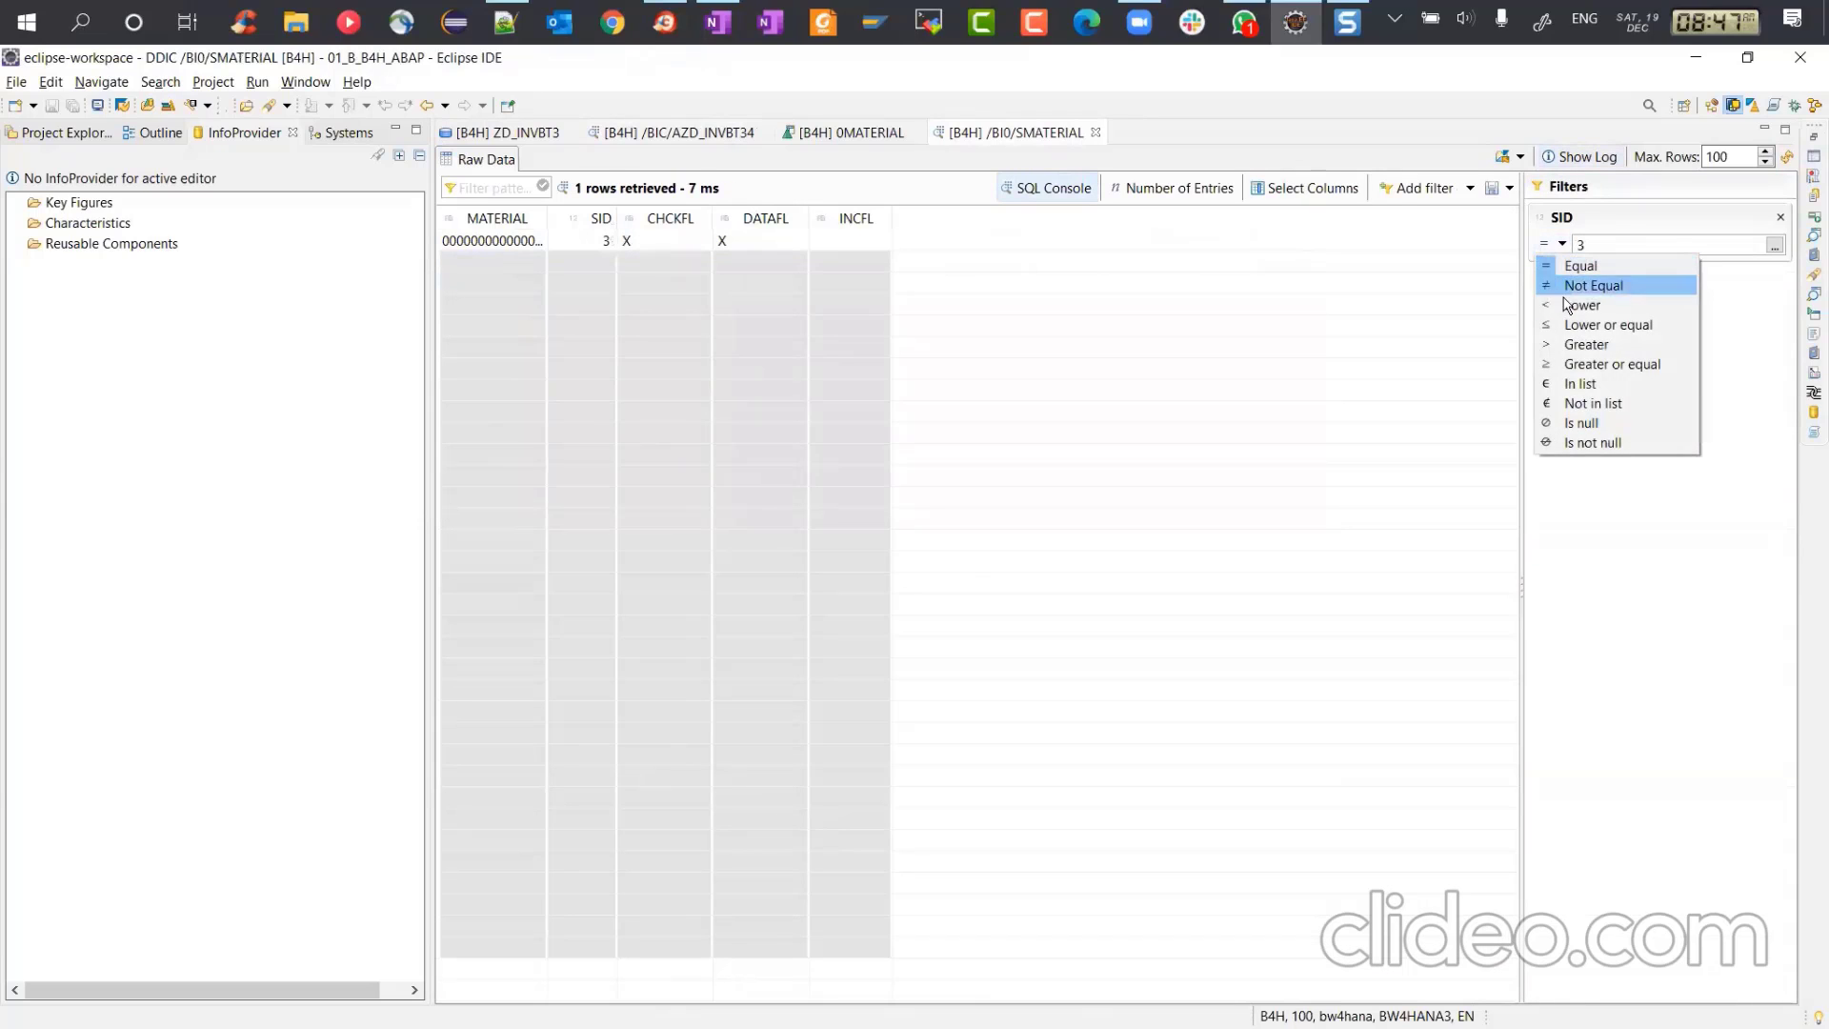
{"action": "left_click", "coordinate": [1572, 381]}
{"action": "left_click", "coordinate": [1775, 245]}
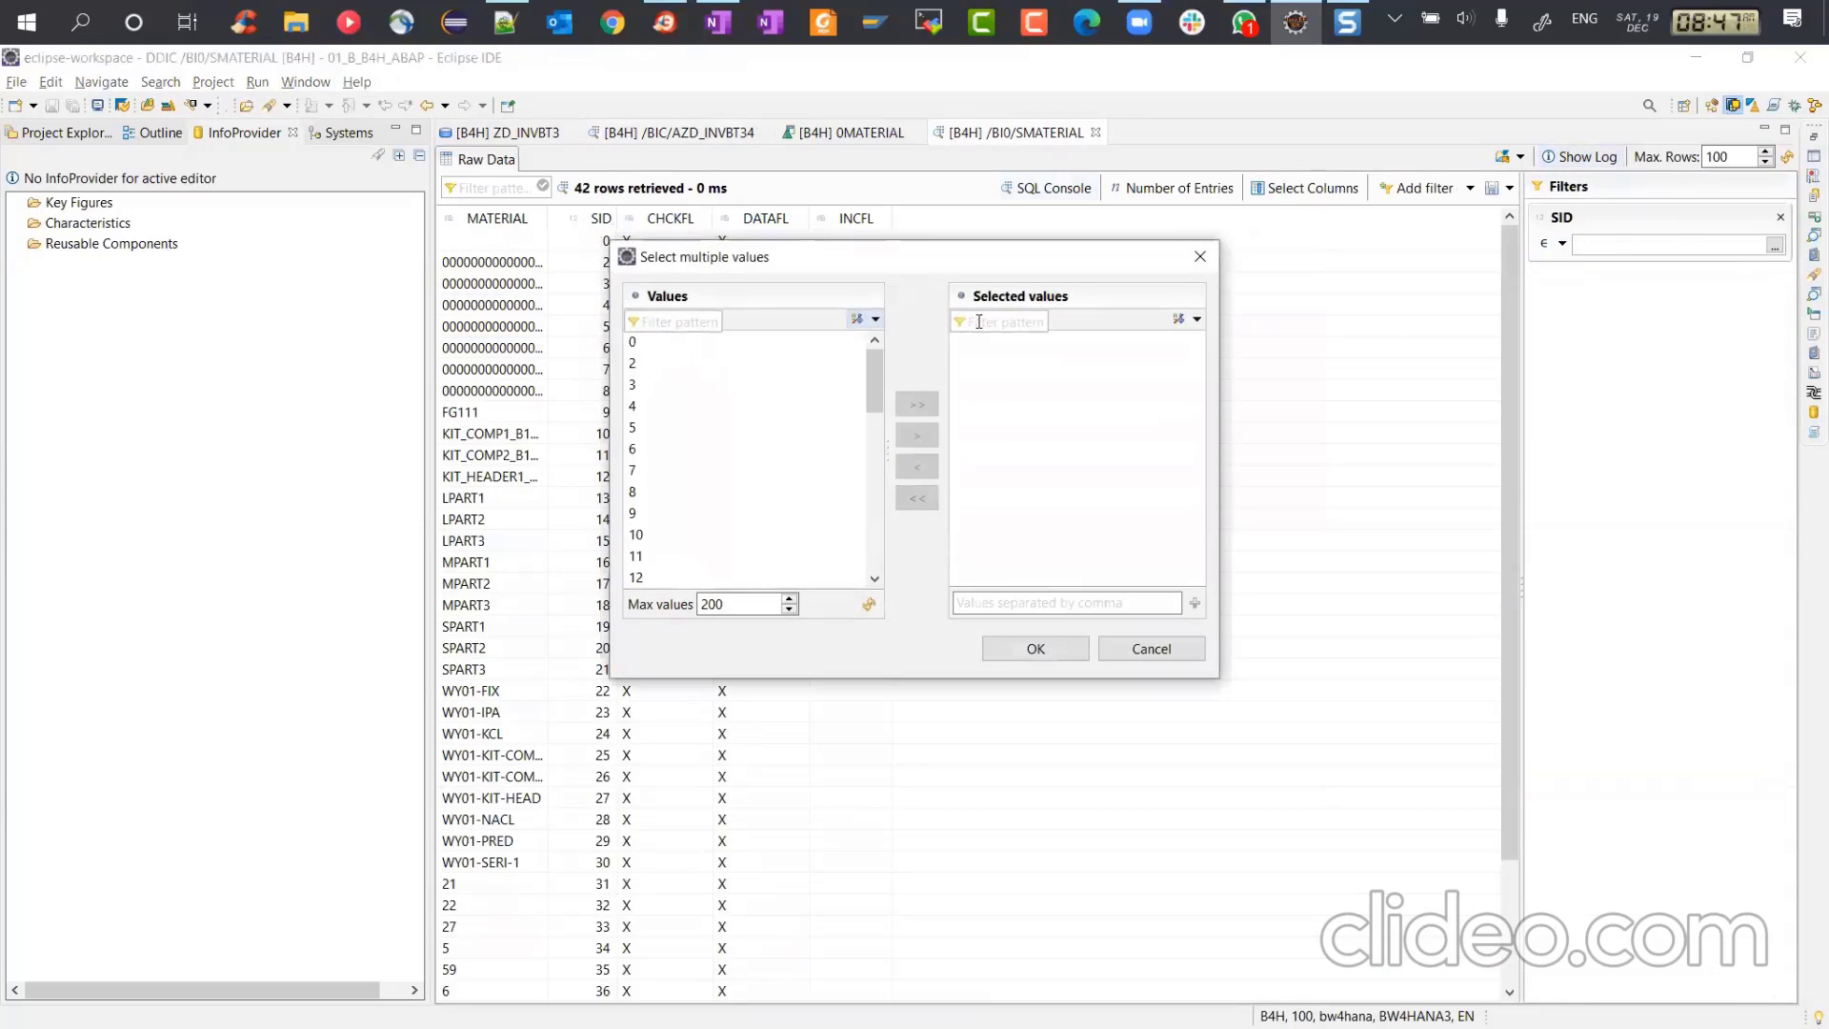
{"action": "left_click", "coordinate": [700, 324]}
{"action": "type", "text": "38"}
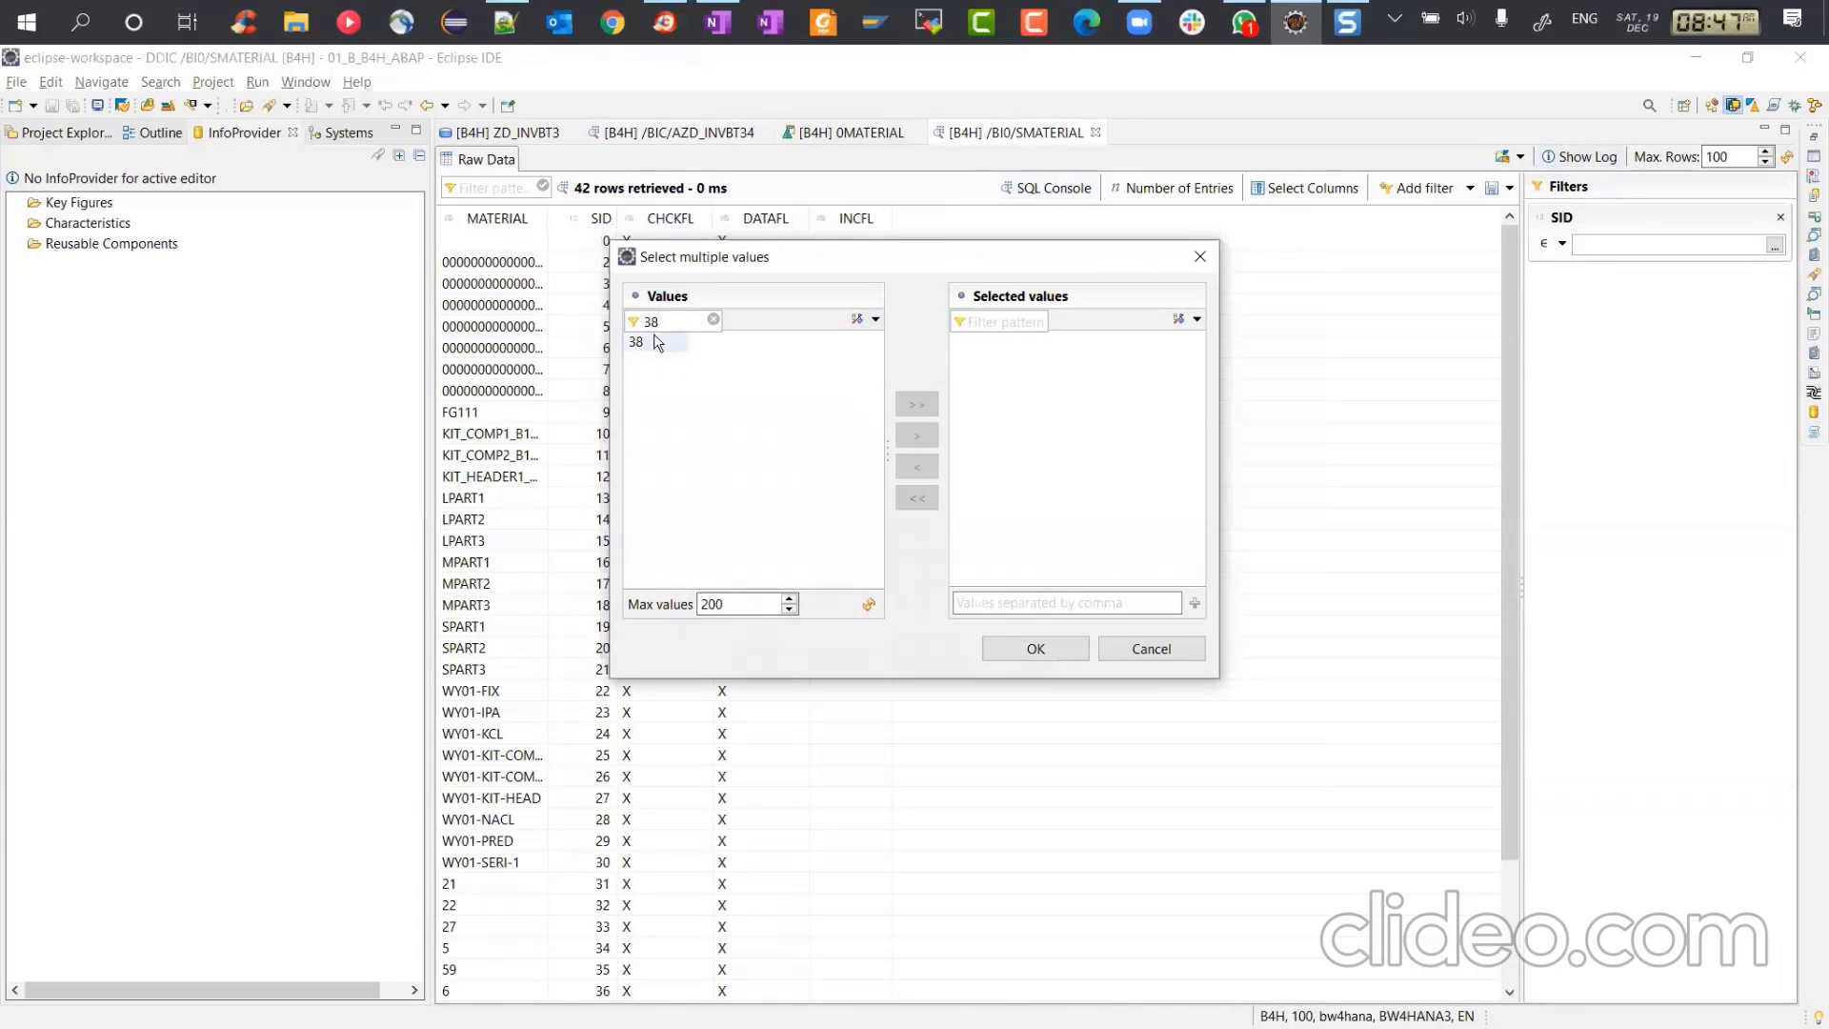
{"action": "double_click", "coordinate": [653, 341]}
{"action": "left_click", "coordinate": [679, 323]}
{"action": "key", "text": "BackSpace"}
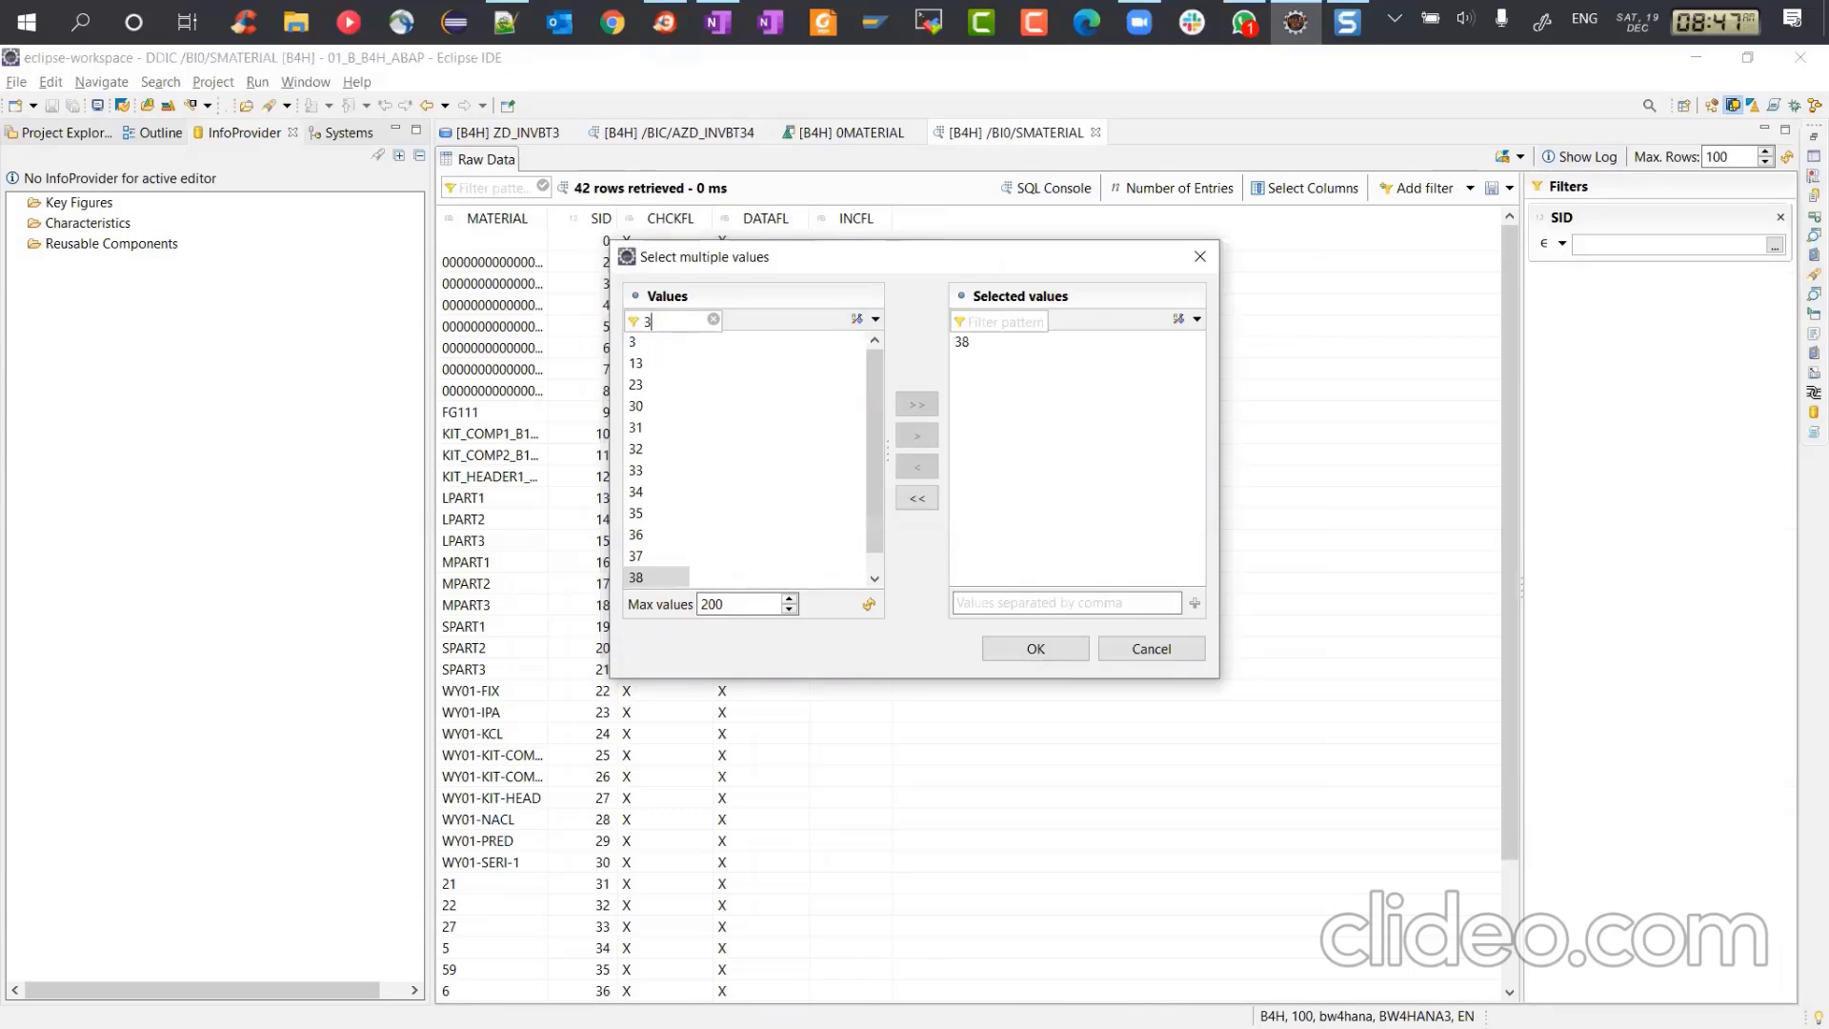
{"action": "type", "text": "9"}
{"action": "double_click", "coordinate": [634, 343]}
{"action": "left_click", "coordinate": [1034, 648]}
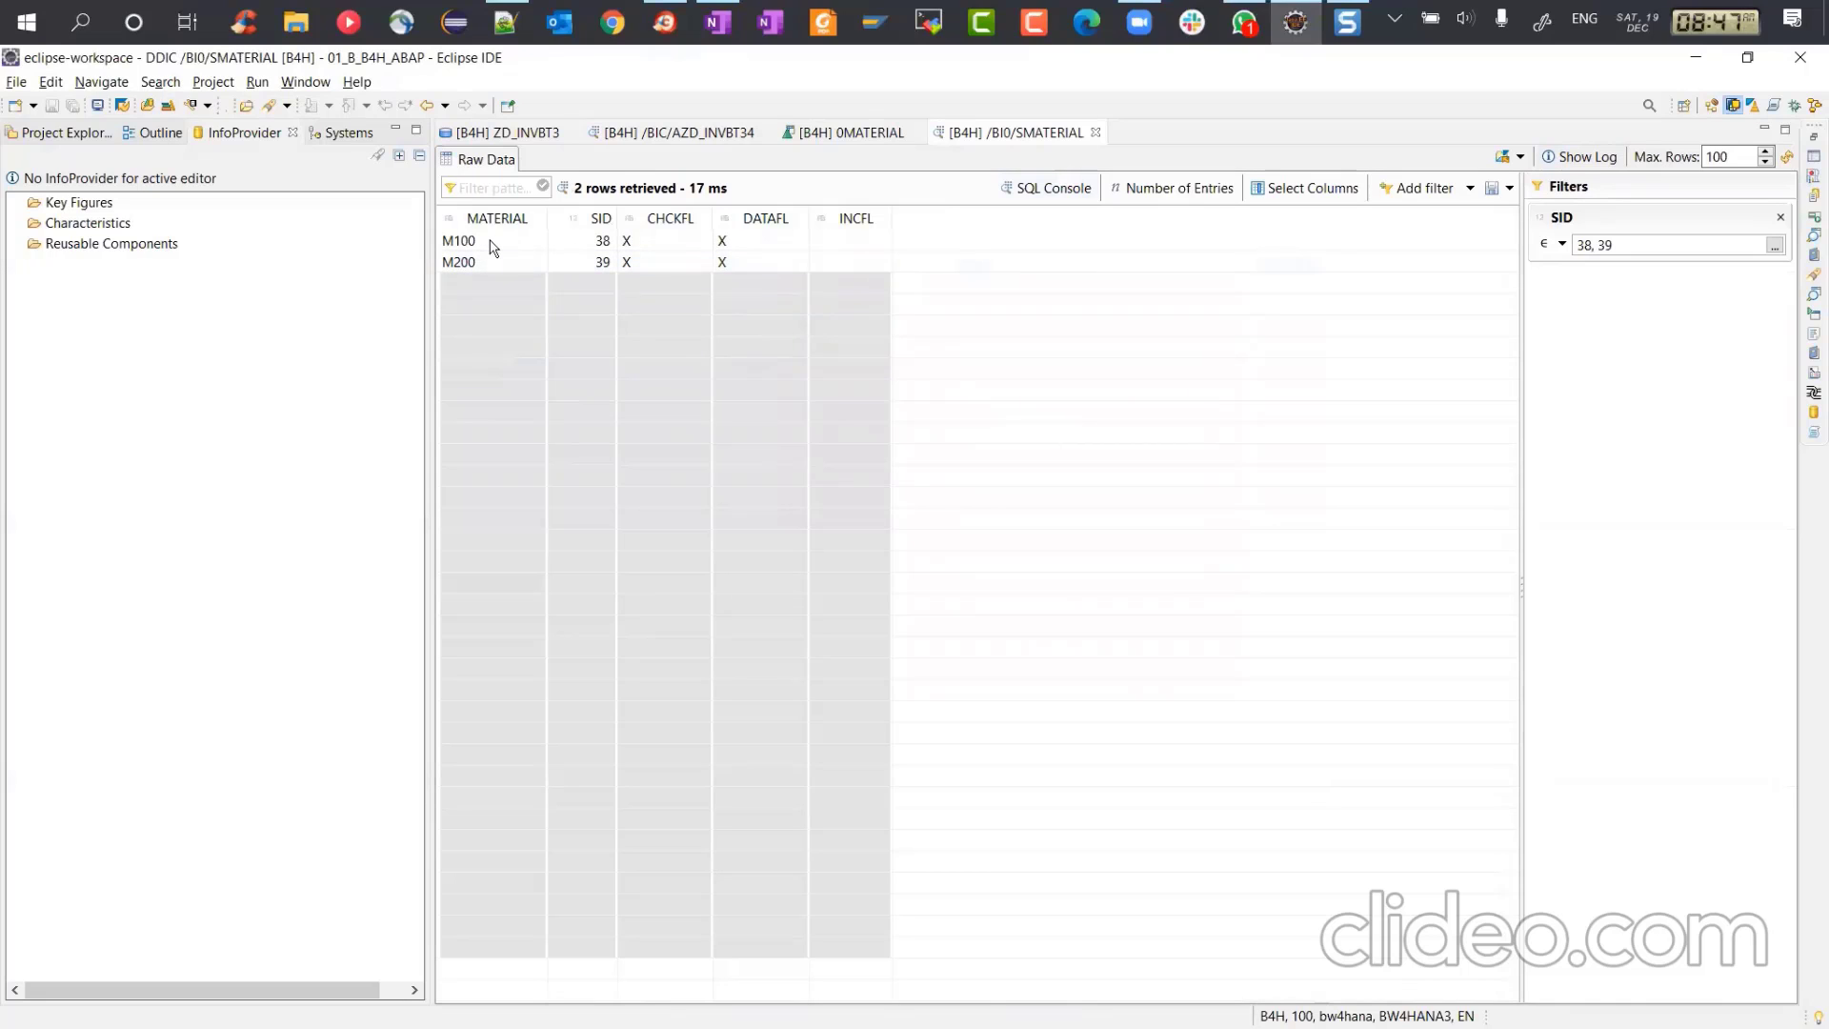
Step: Stack the /BIC/AZD_INVBT34 editor above the /BI0/SMATERIAL editor and reduce the height of the upper area
{"action": "left_click", "coordinate": [680, 133]}
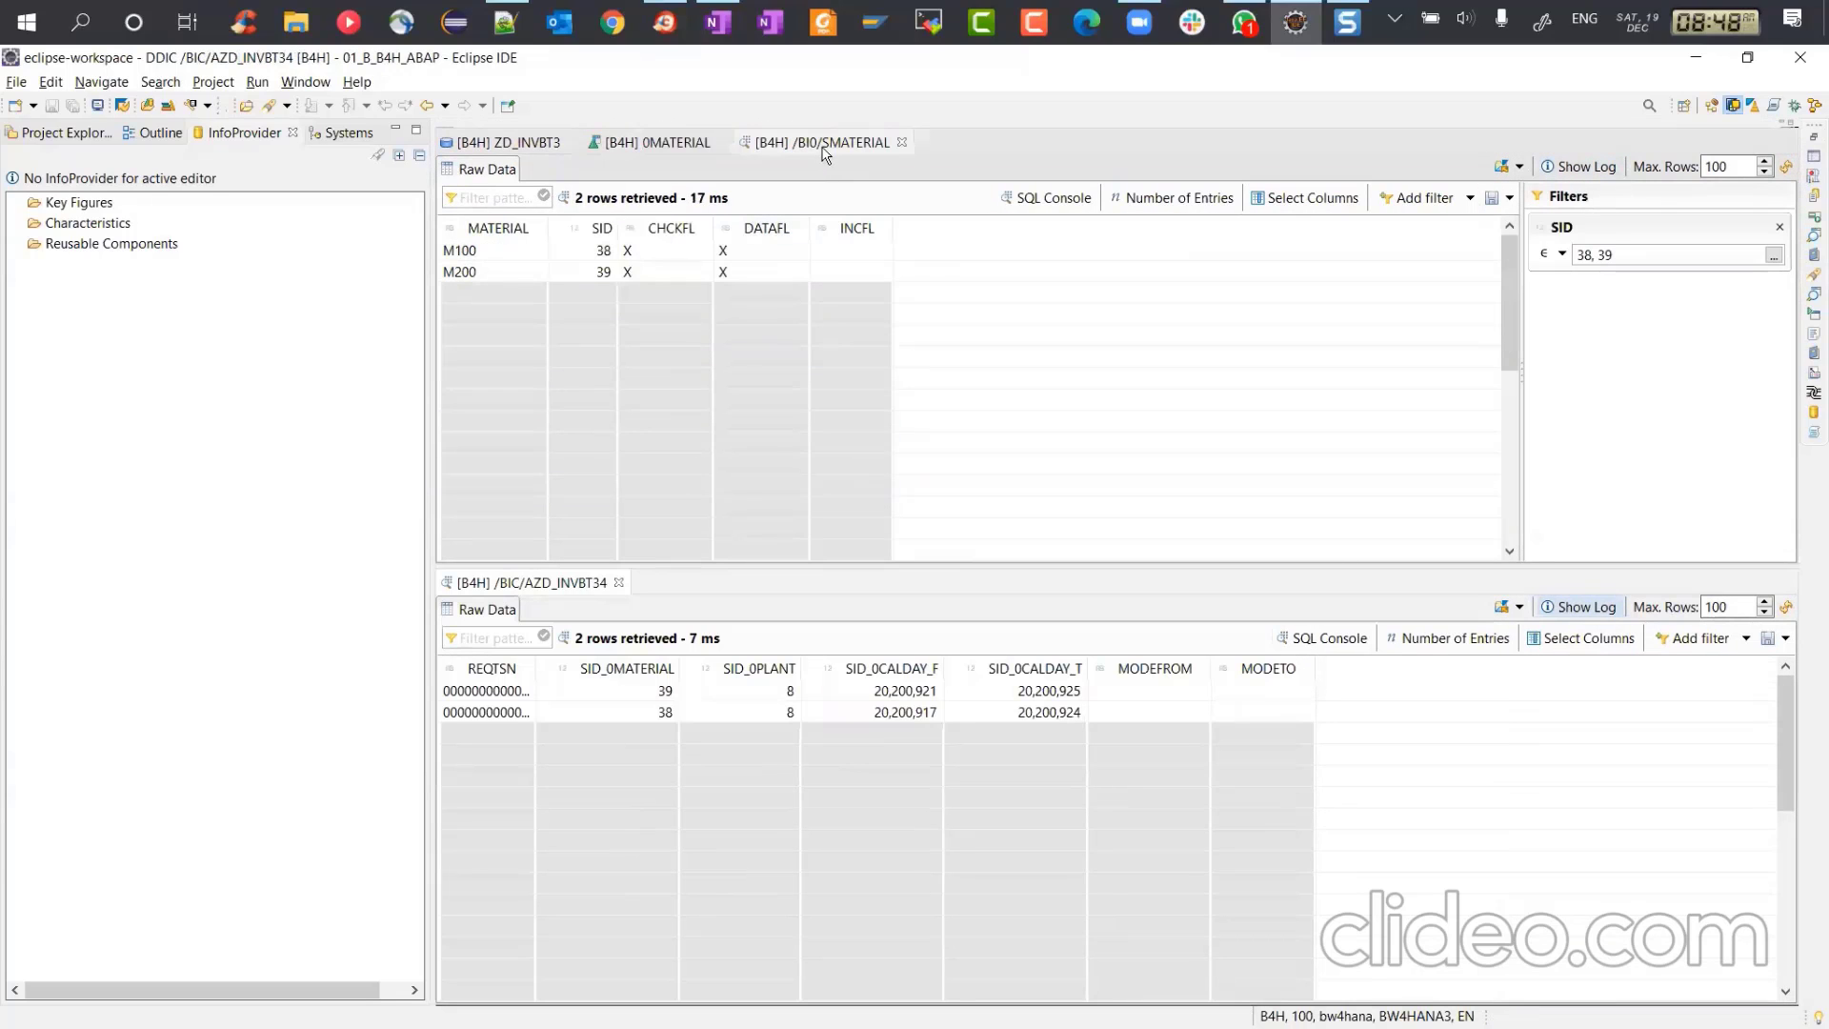
{"action": "left_click", "coordinate": [825, 147]}
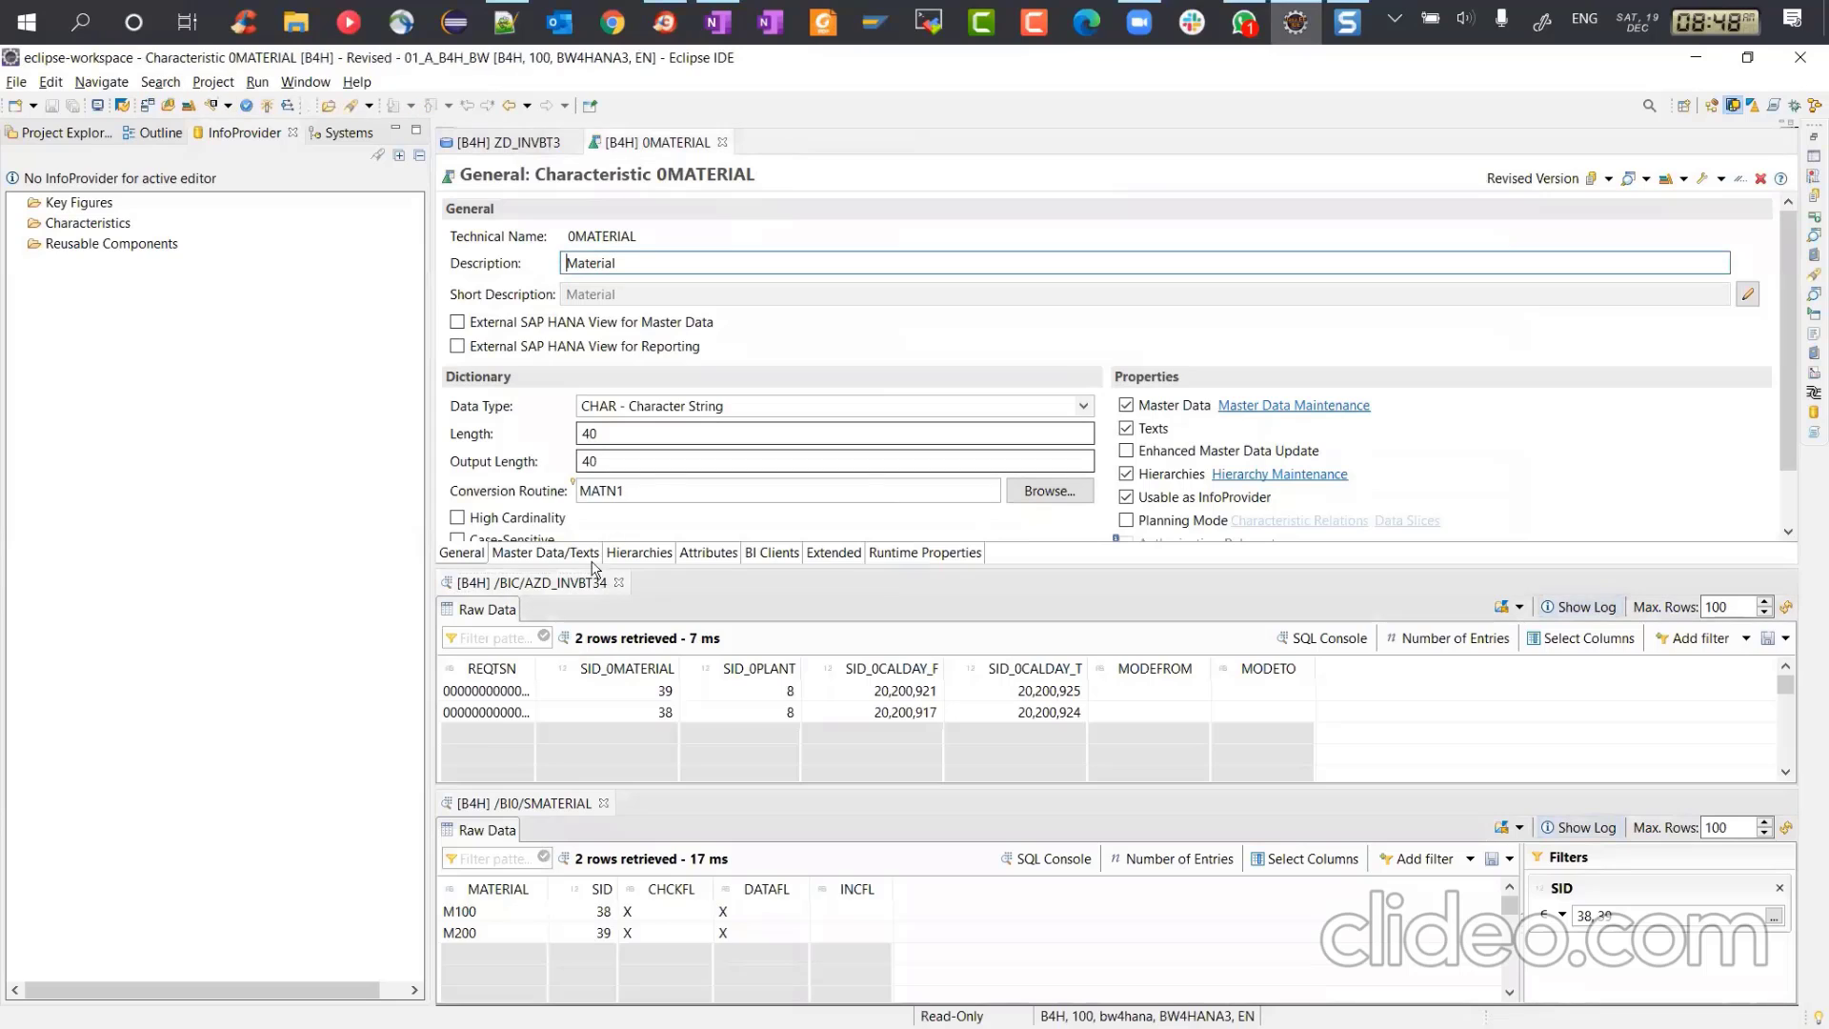
{"action": "left_click_drag", "start_coordinate": [592, 568], "coordinate": [819, 143]}
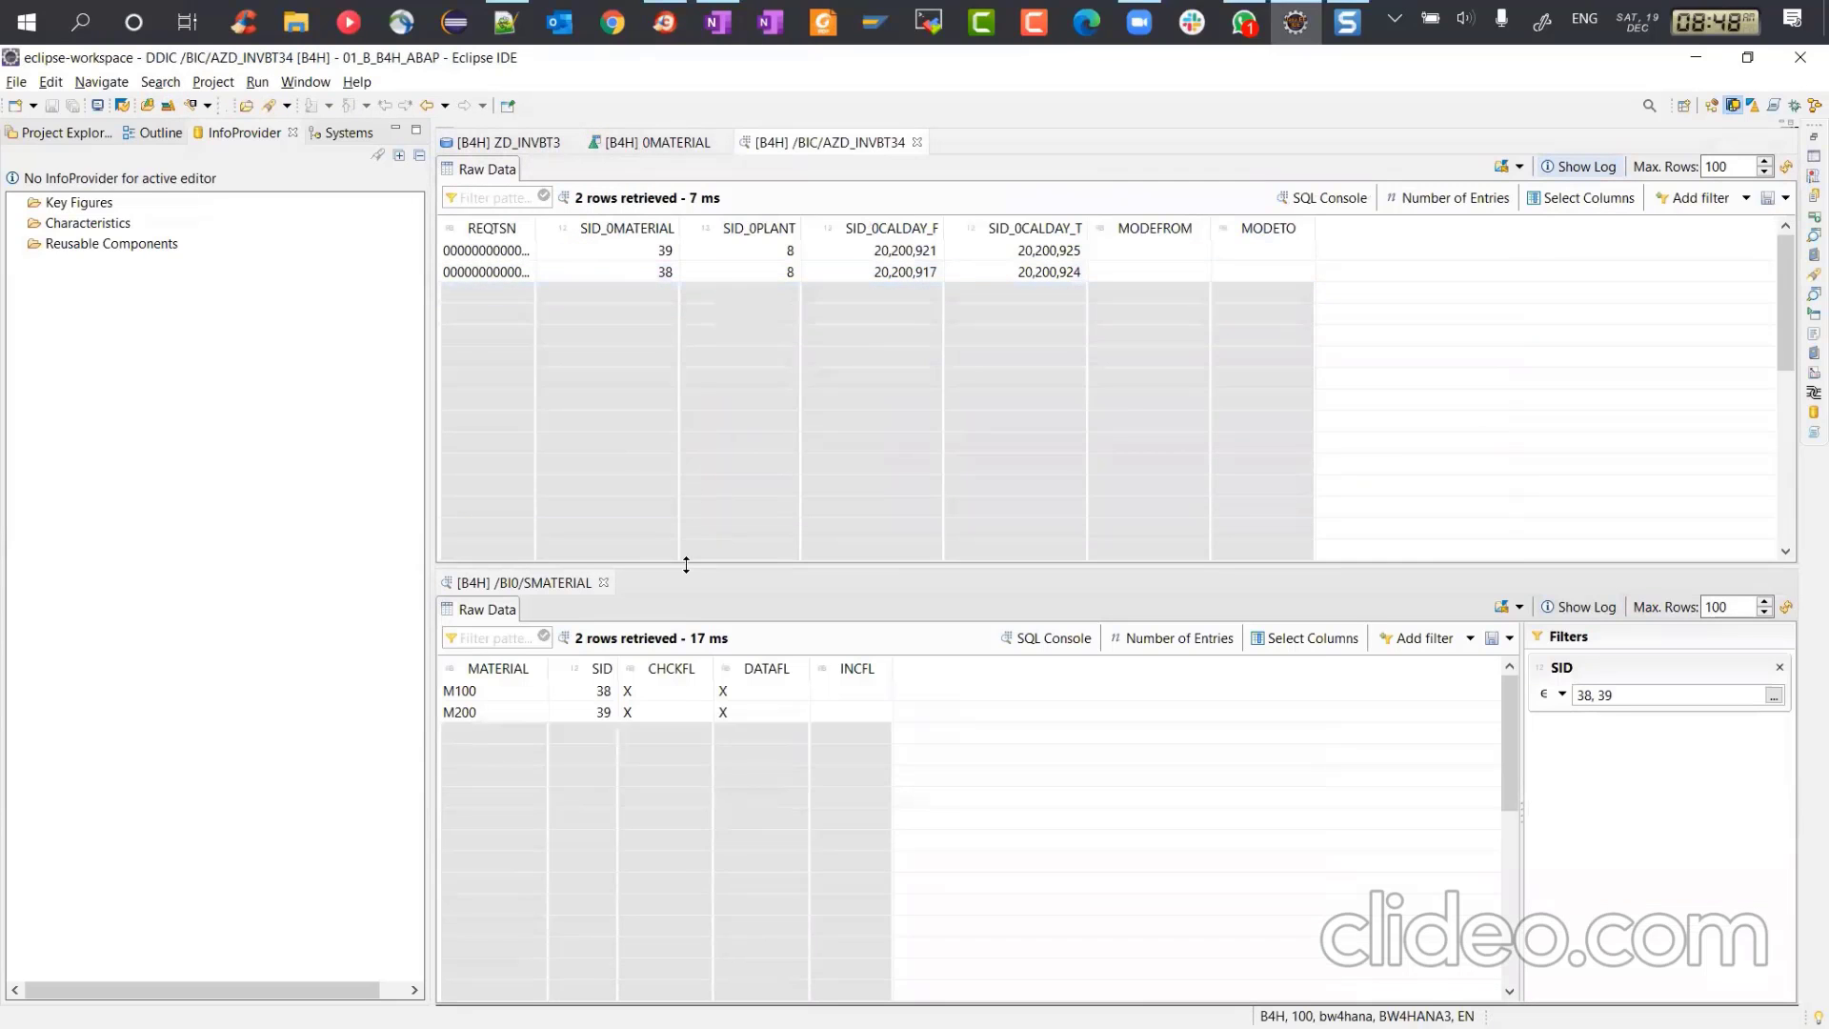
{"action": "left_click_drag", "start_coordinate": [685, 565], "coordinate": [693, 383]}
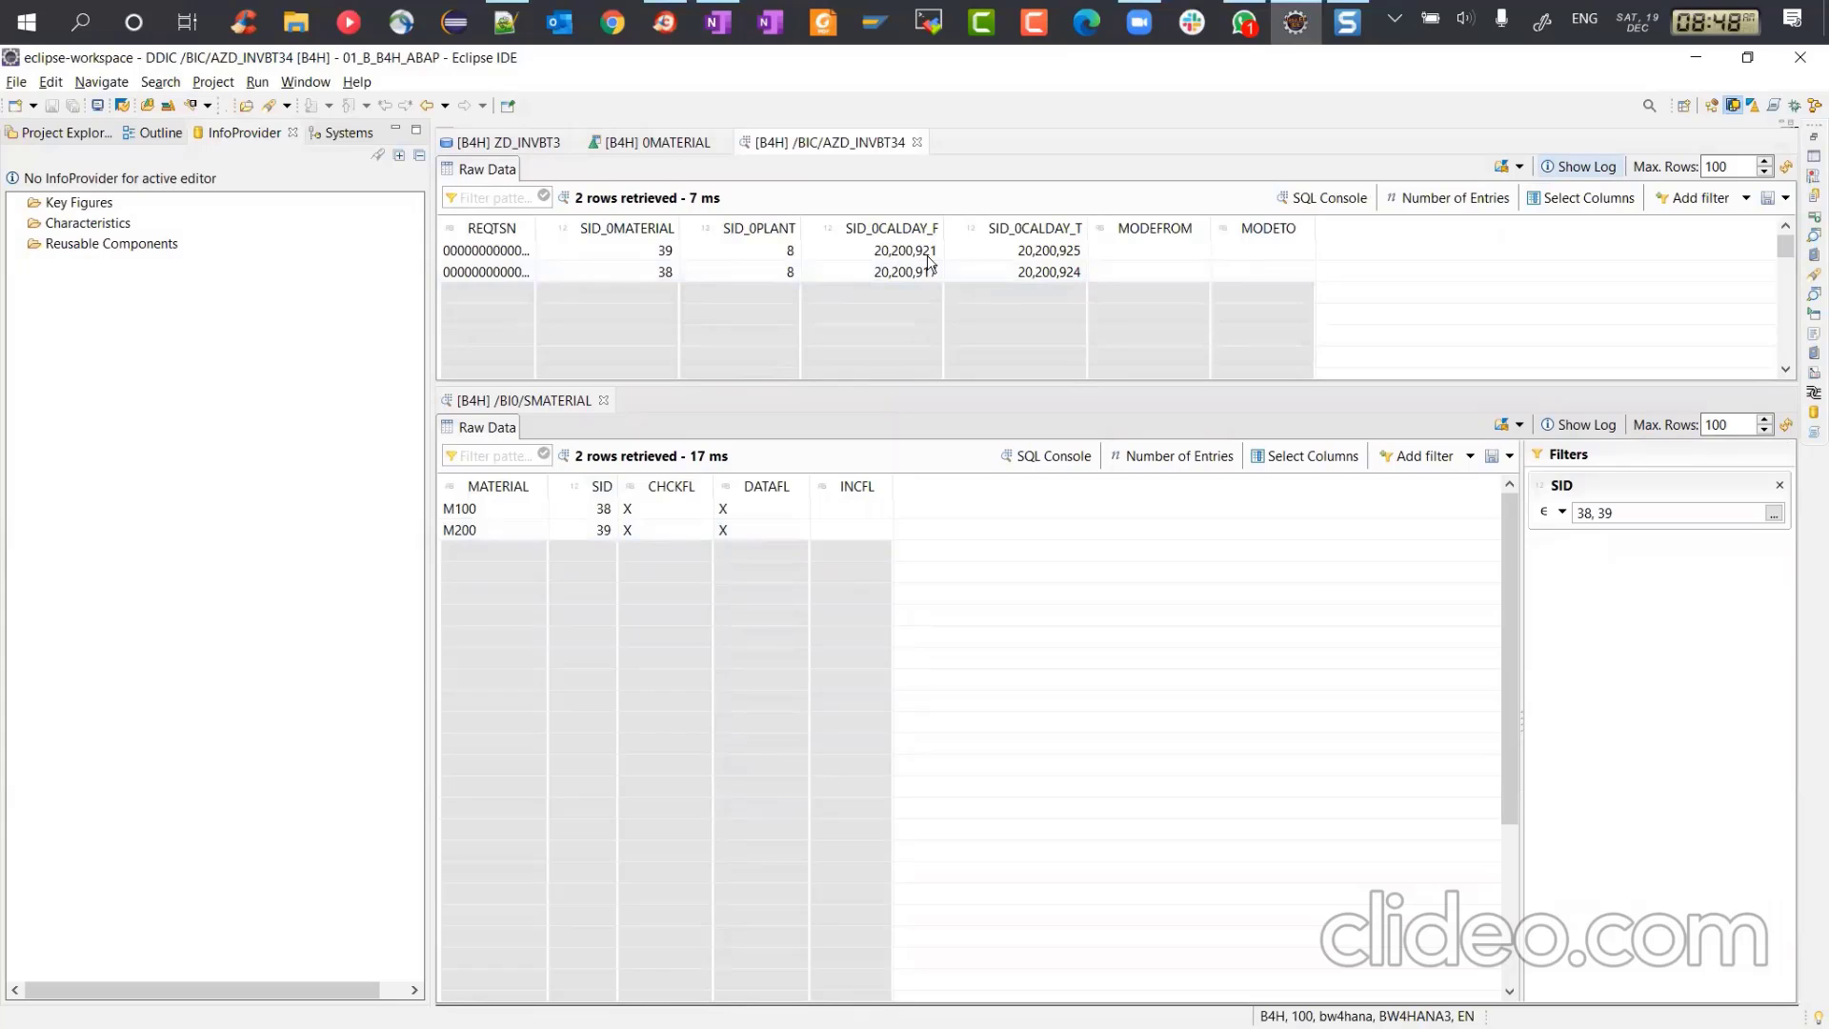
Step: Compare the validity table's from and to dates per material with the Hist Mov and Delta Mov records in OneNote, returning to Eclipse
{"action": "key", "text": "alt+Tab"}
{"action": "key", "text": "alt+Tab"}
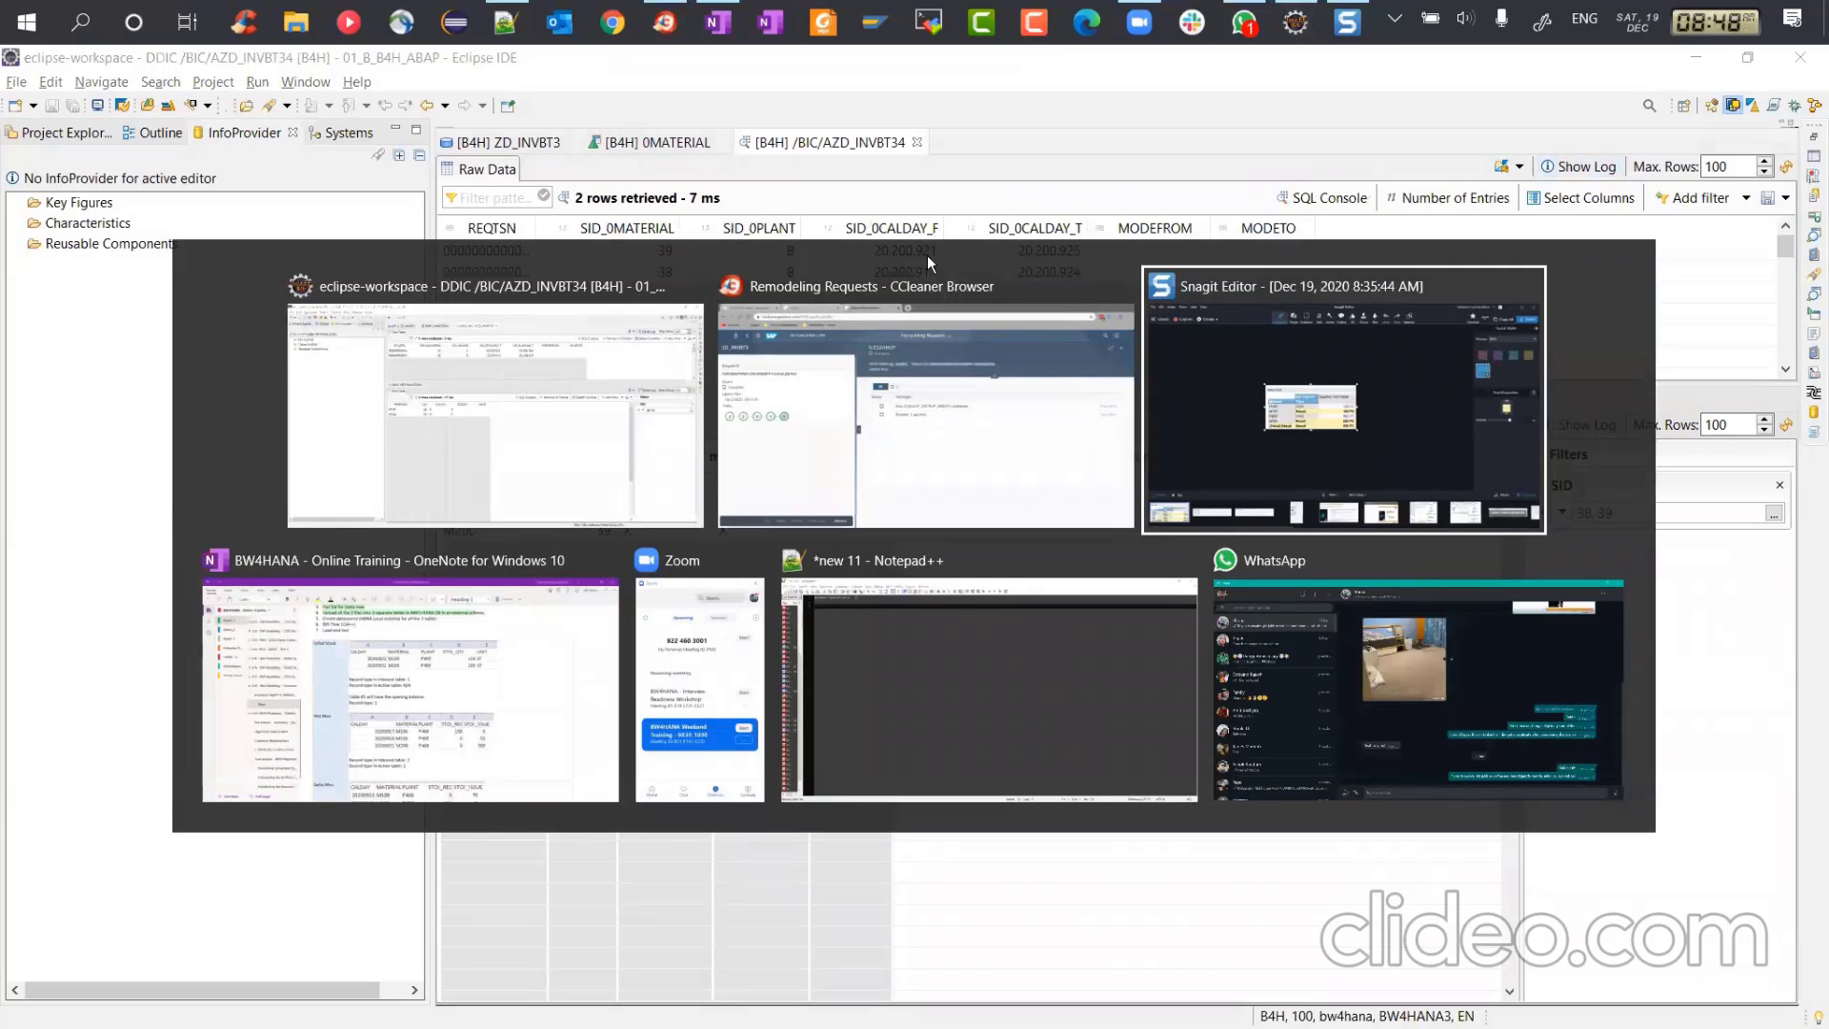
{"action": "key", "text": "alt+Tab"}
{"action": "scroll", "coordinate": [1034, 686], "scroll_direction": "down", "scroll_amount": 1}
{"action": "scroll", "coordinate": [1034, 687], "scroll_direction": "down", "scroll_amount": 2}
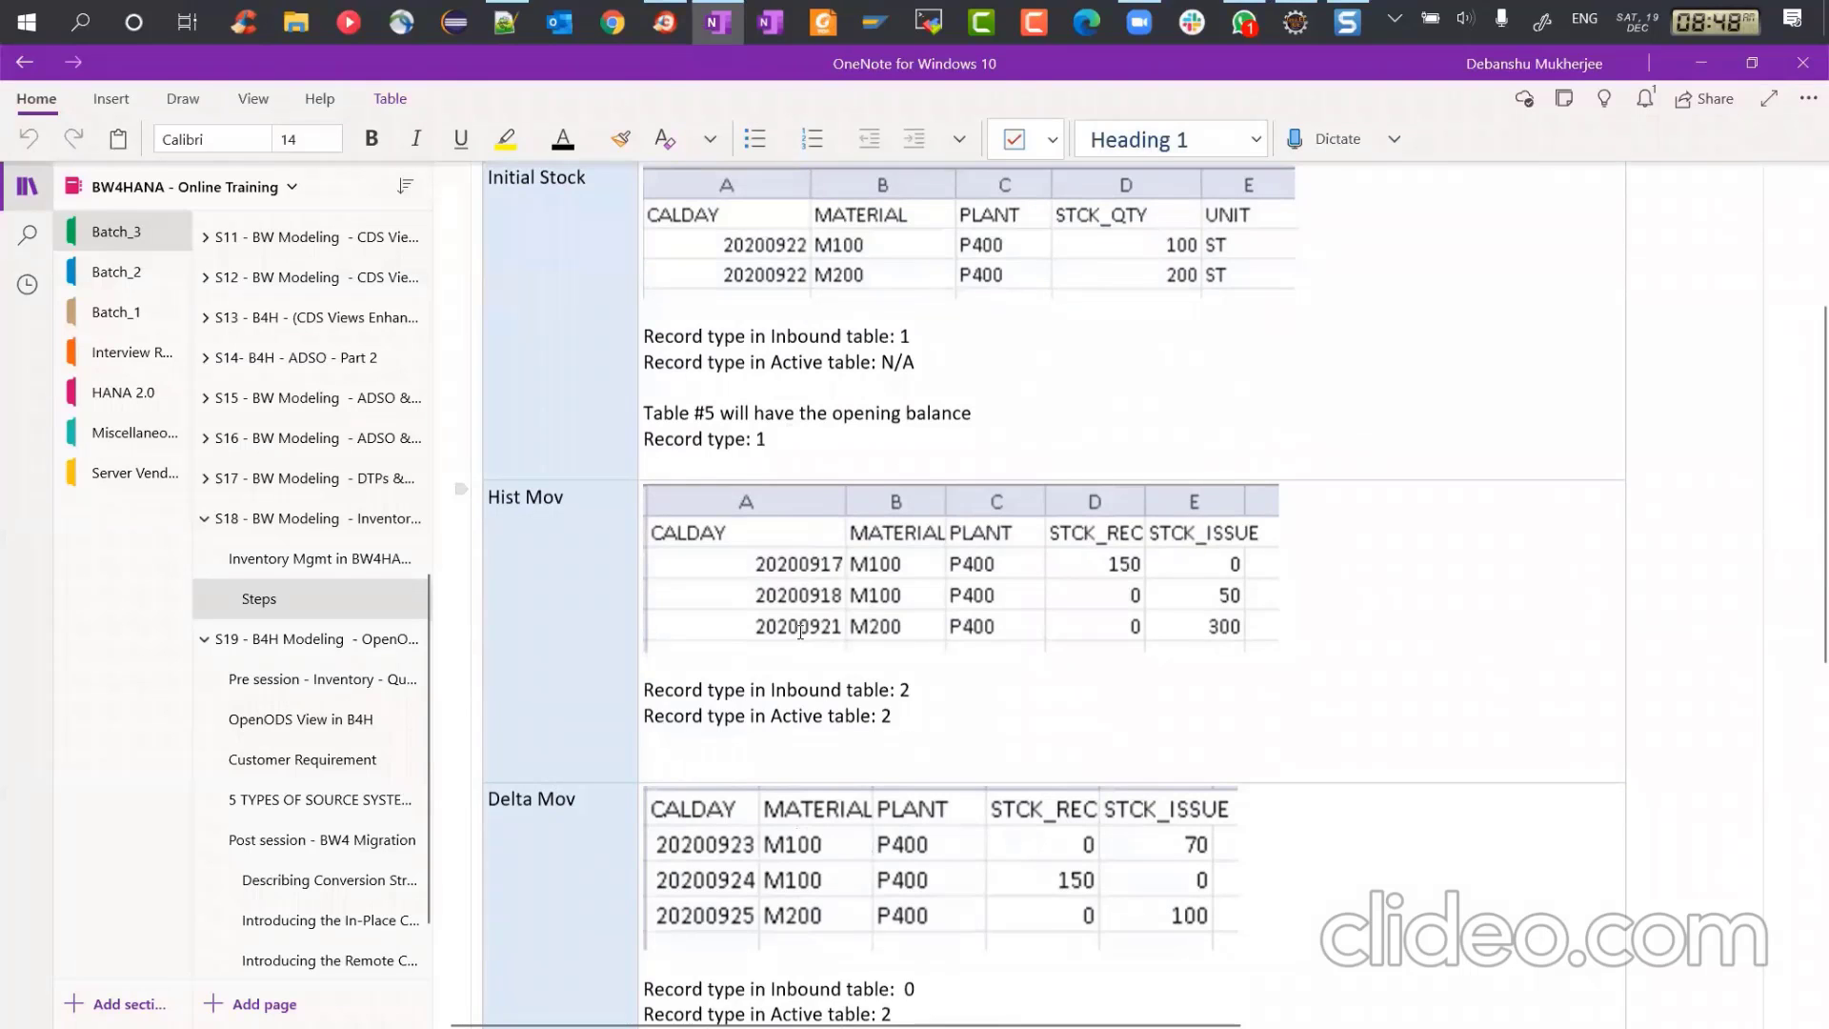
{"action": "key", "text": "alt+Tab"}
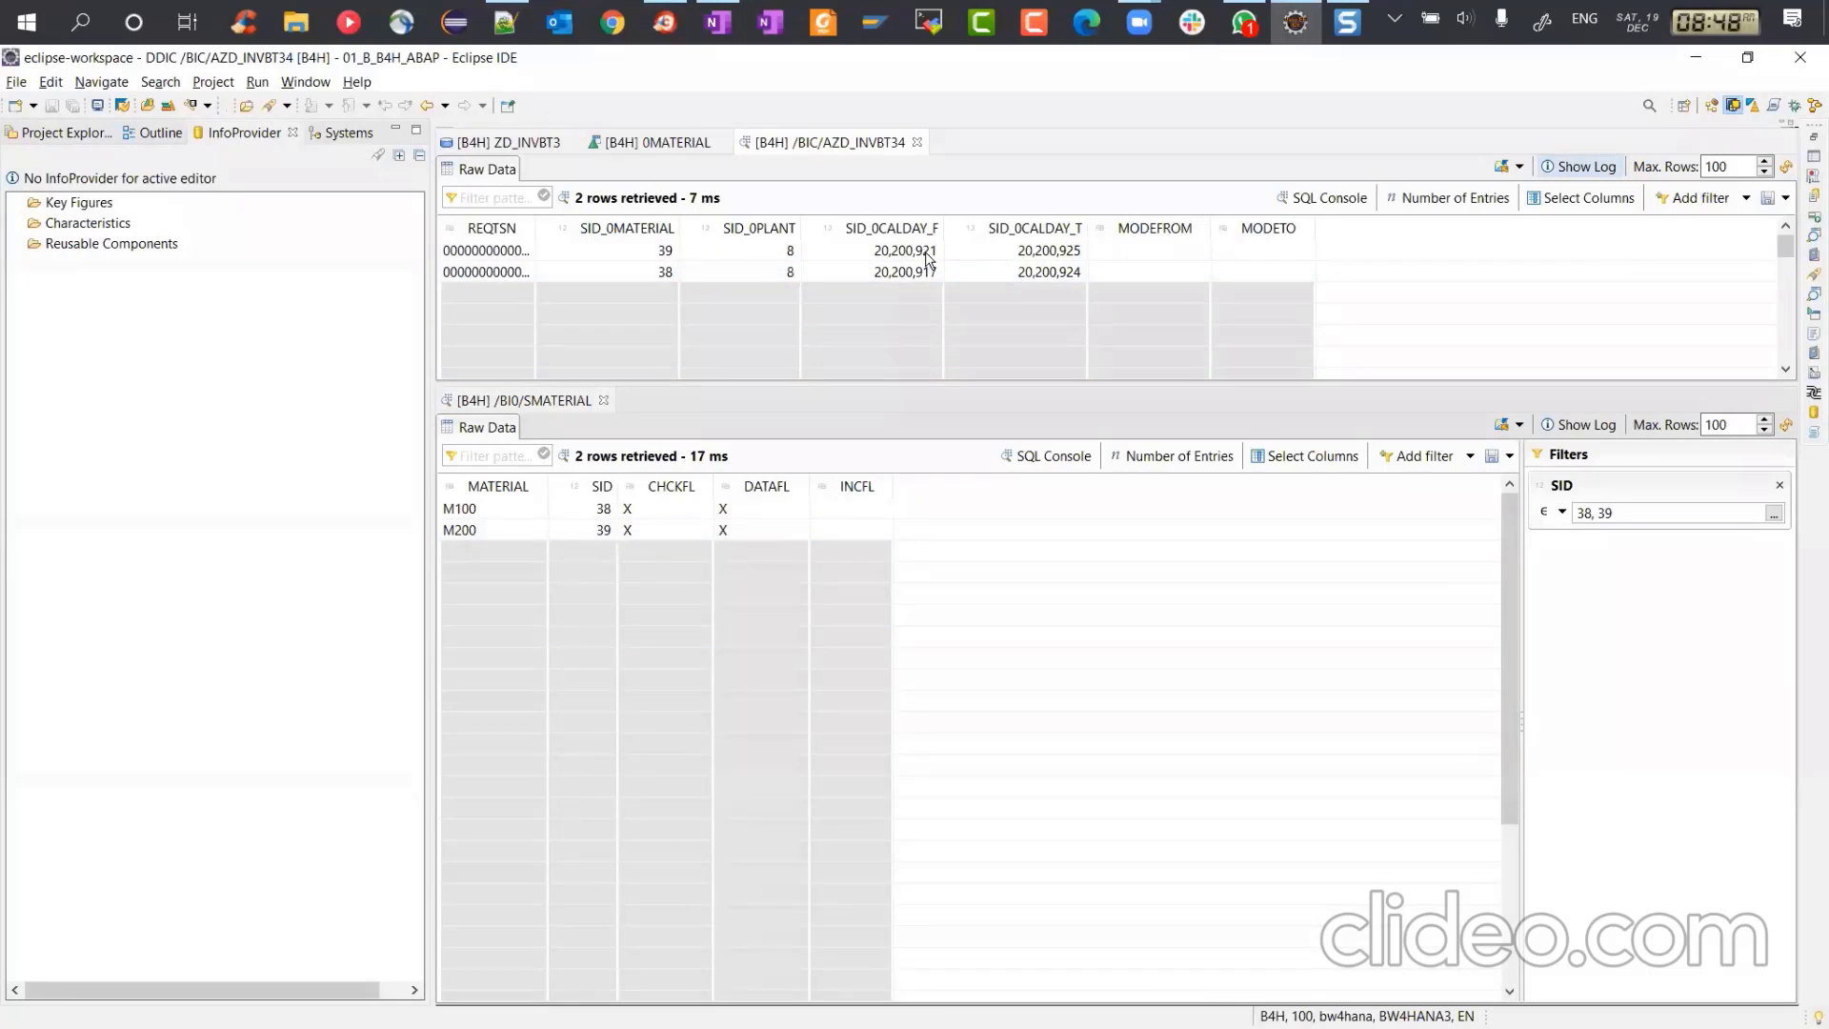
{"action": "key", "text": "alt+Tab"}
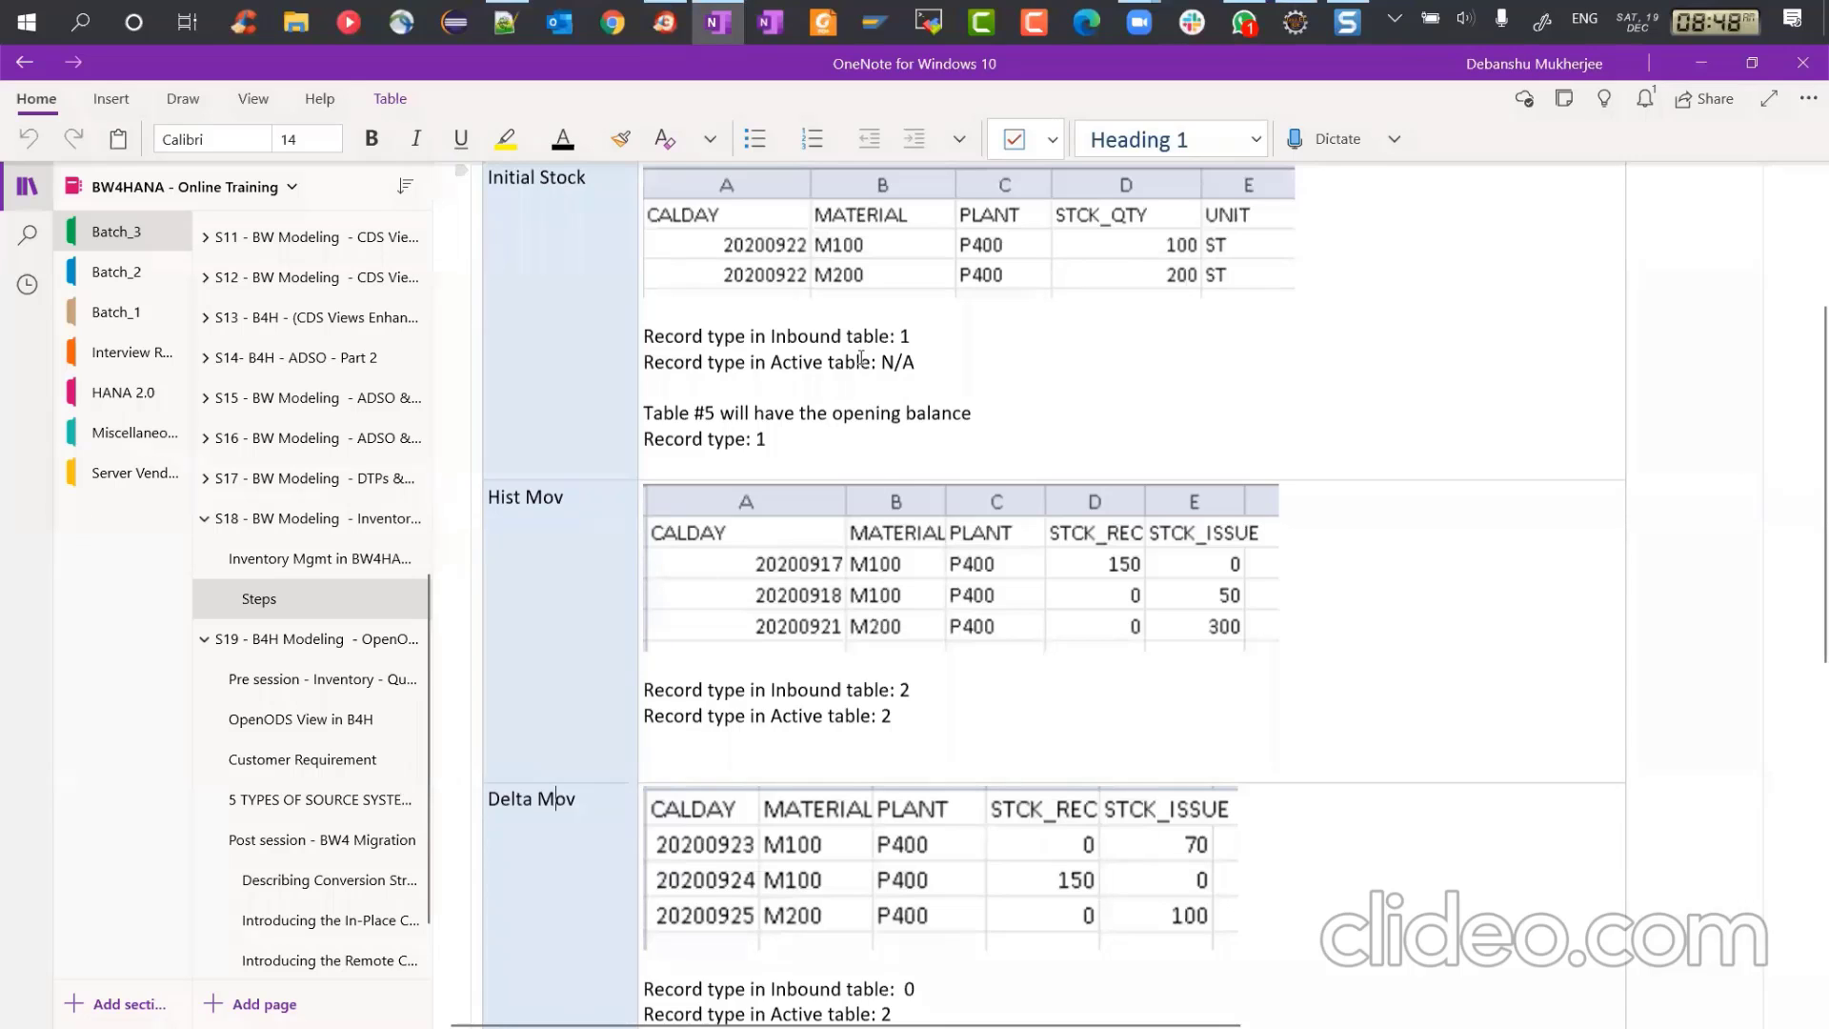
{"action": "key", "text": "alt+Tab"}
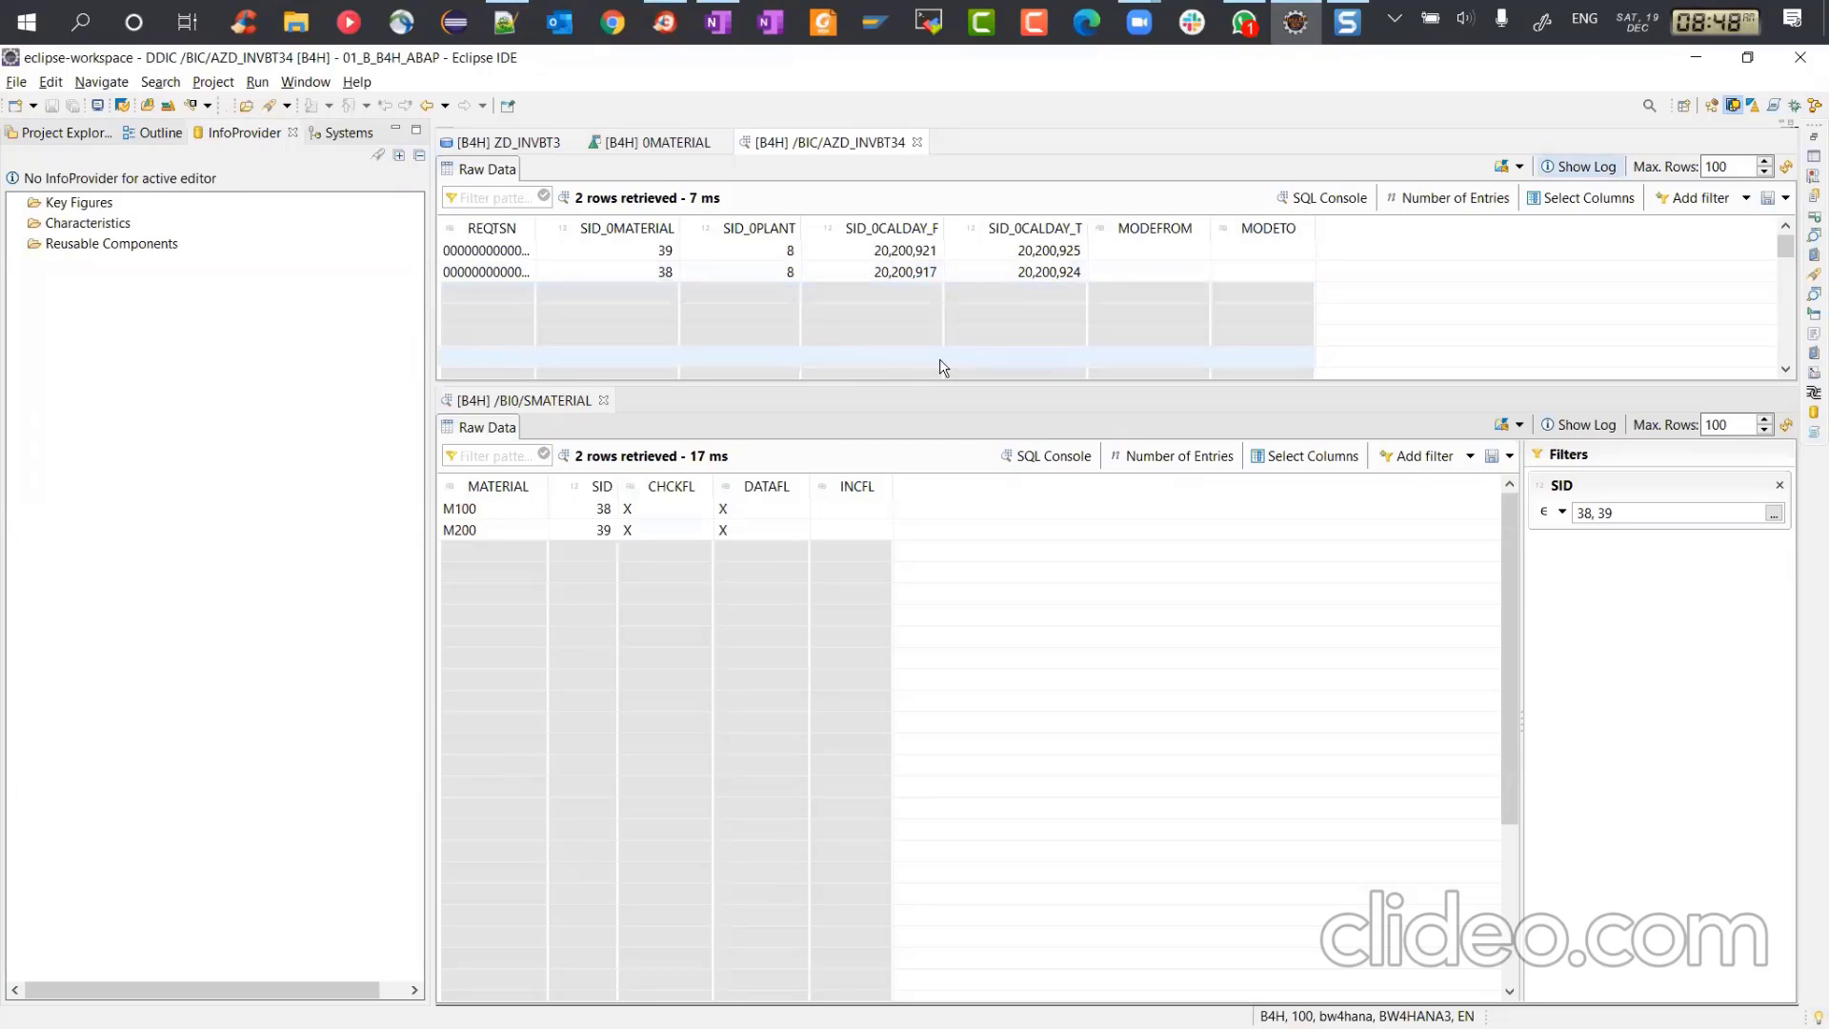
{"action": "key", "text": "alt+Tab"}
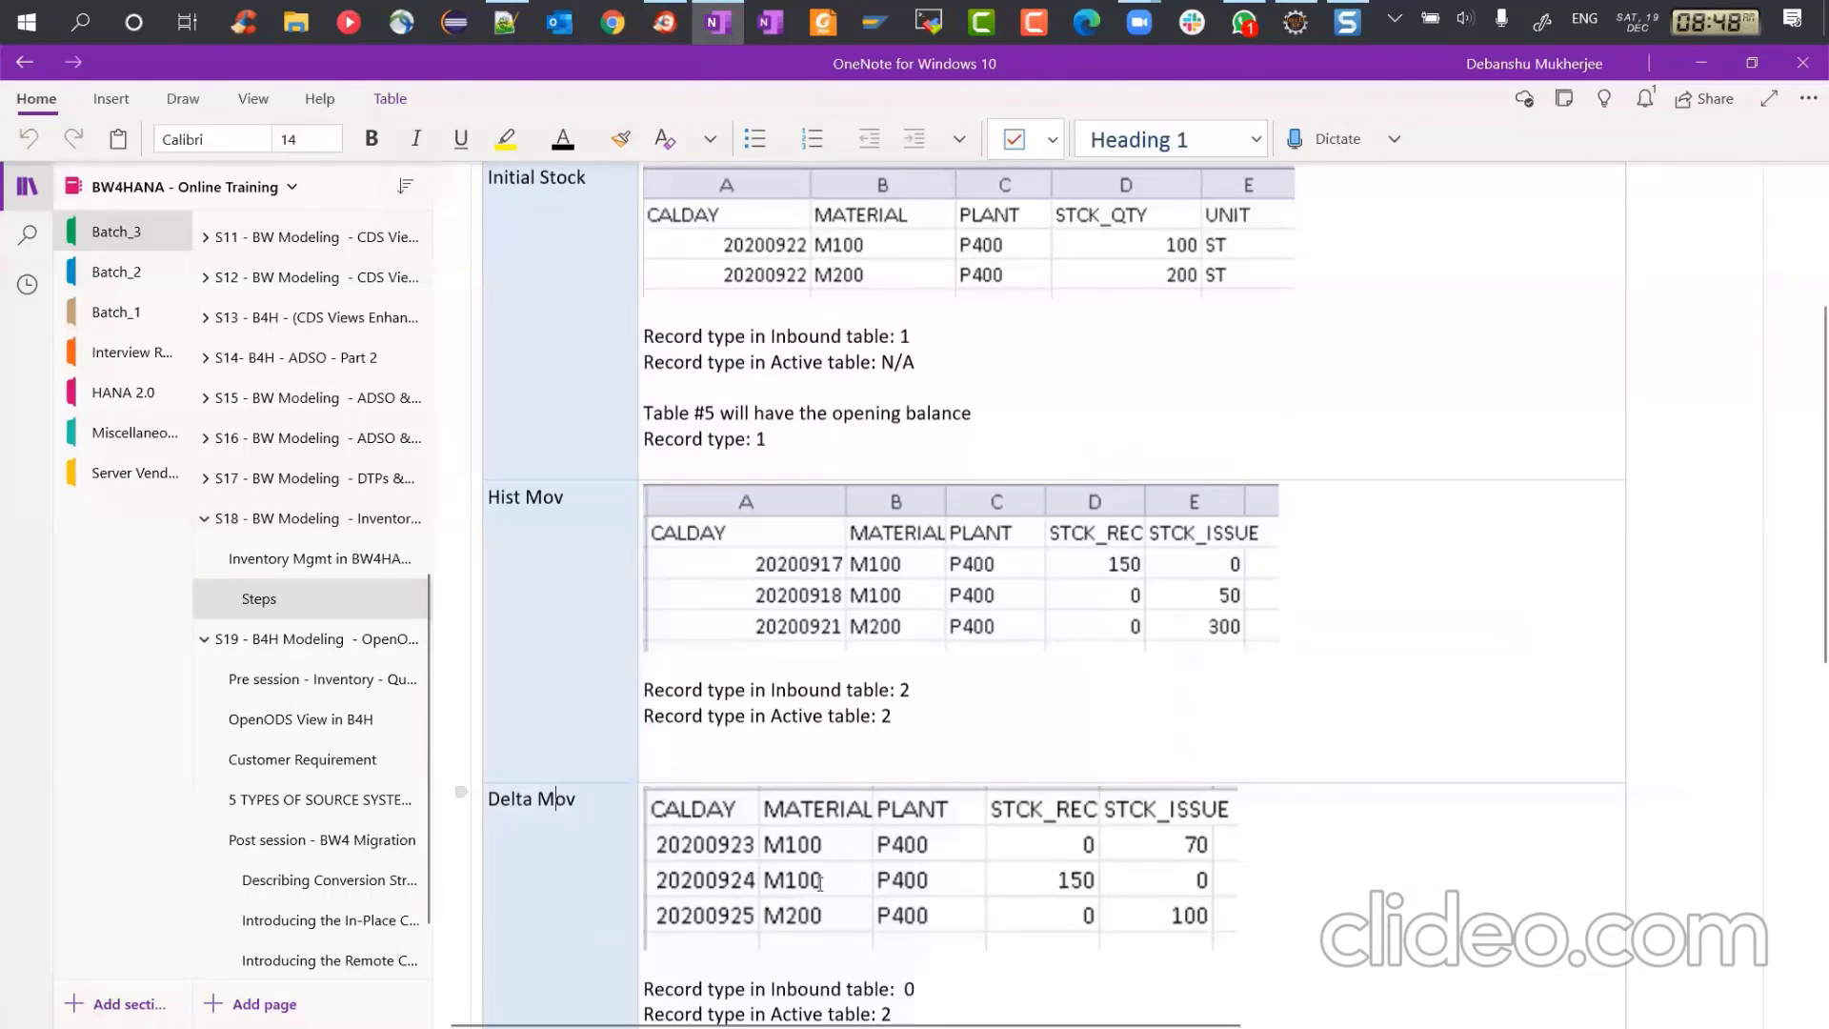
{"action": "key", "text": "alt+Tab"}
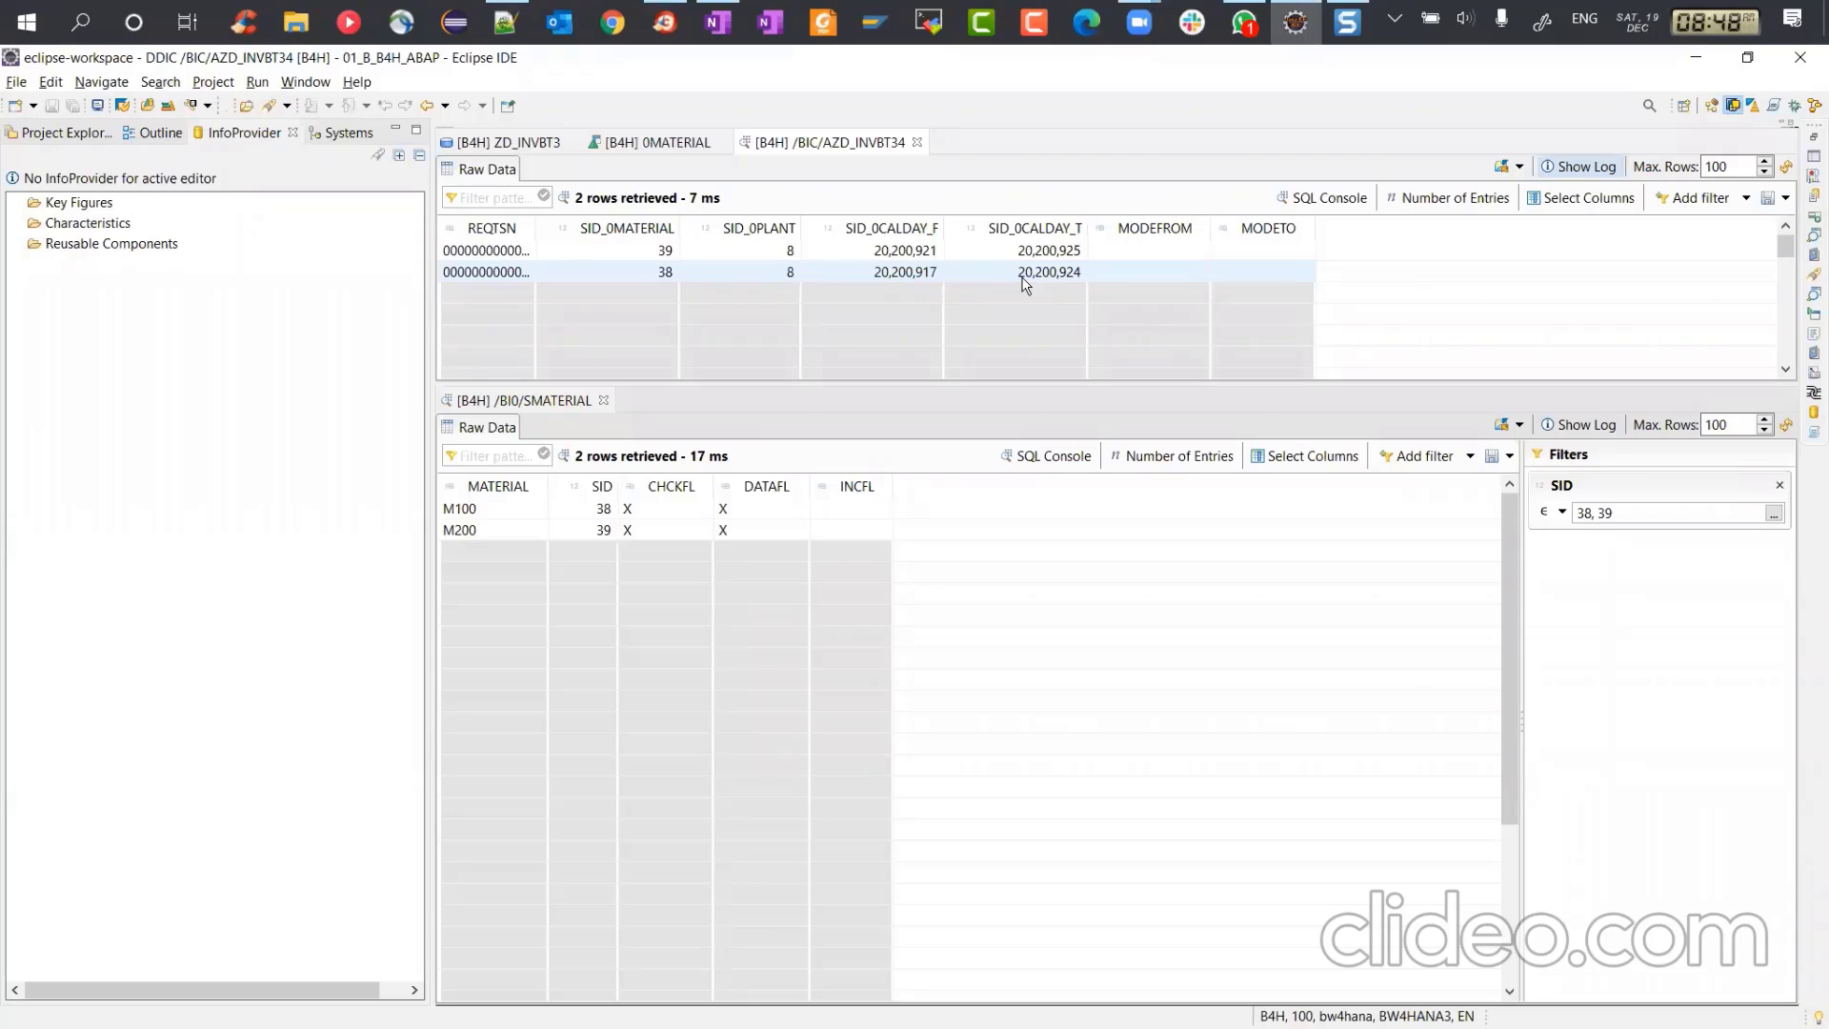
Step: Open the query ZQ_ZD_INVBT3_001 under ZD_INVBT3 in the project tree and close the /BI0/SMATERIAL editor
{"action": "left_click", "coordinate": [47, 136]}
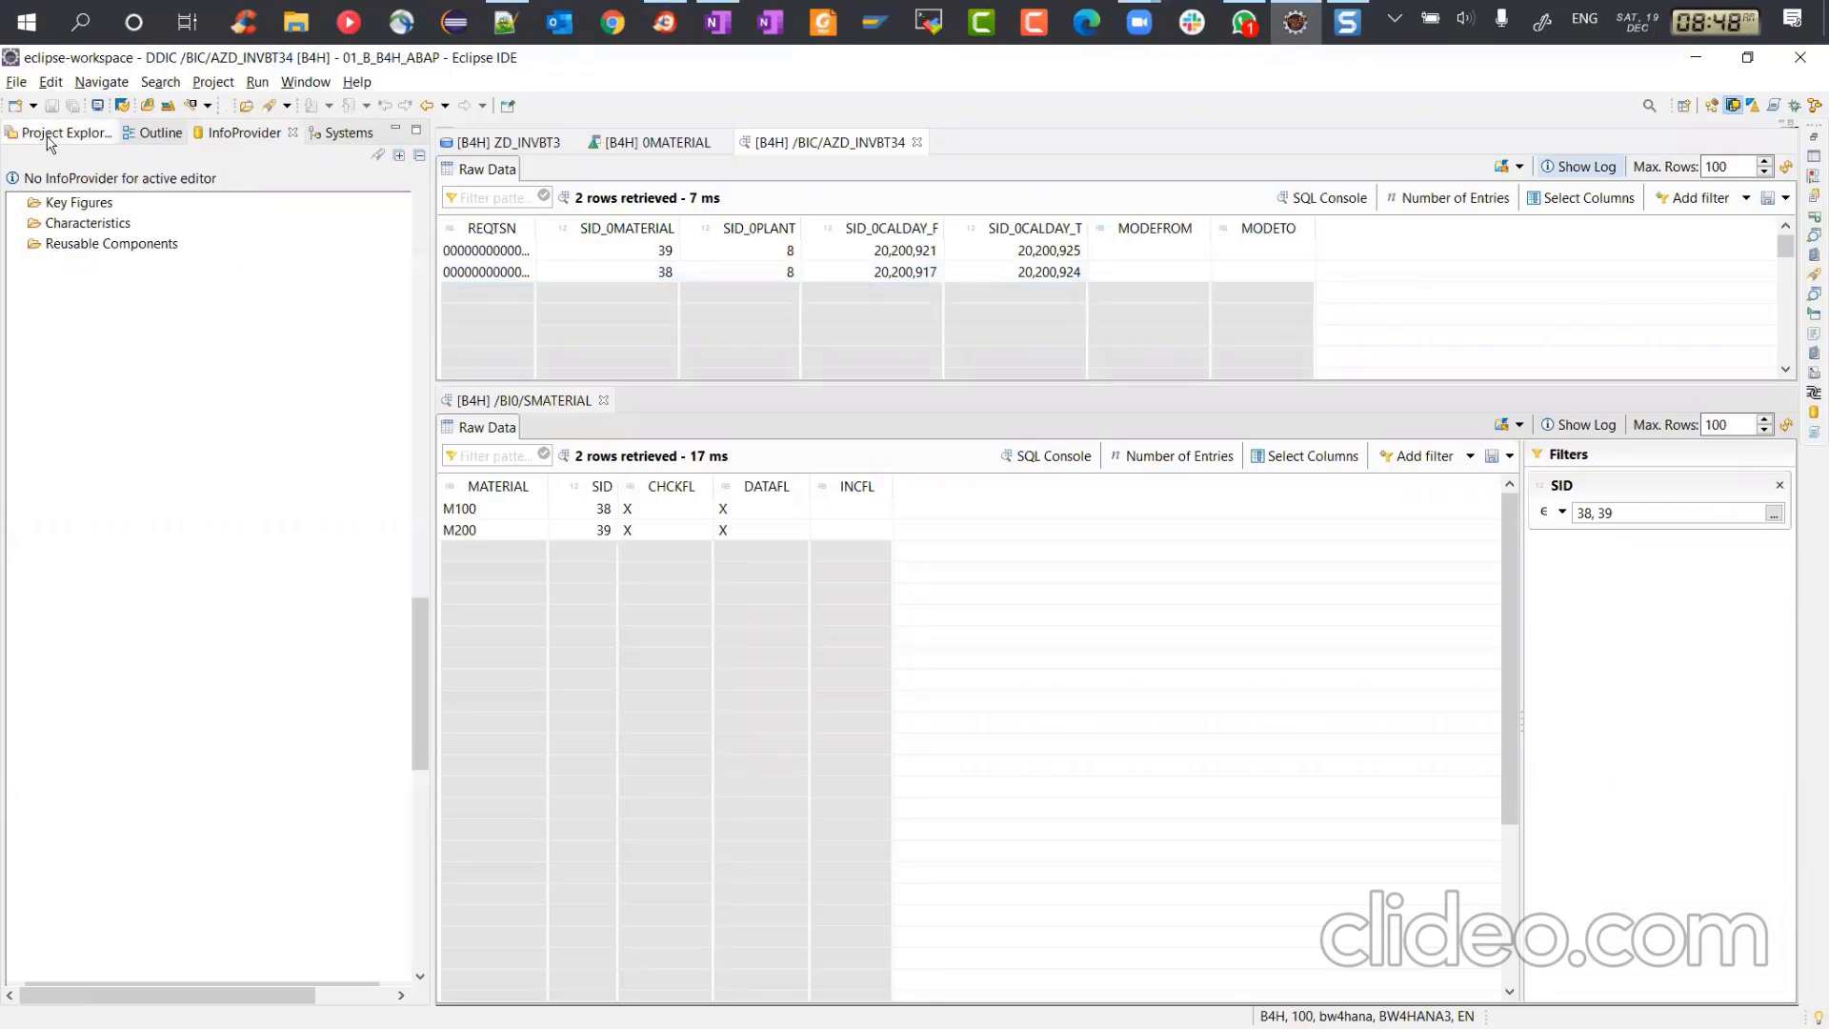
{"action": "scroll", "coordinate": [248, 562], "scroll_direction": "up", "scroll_amount": 15}
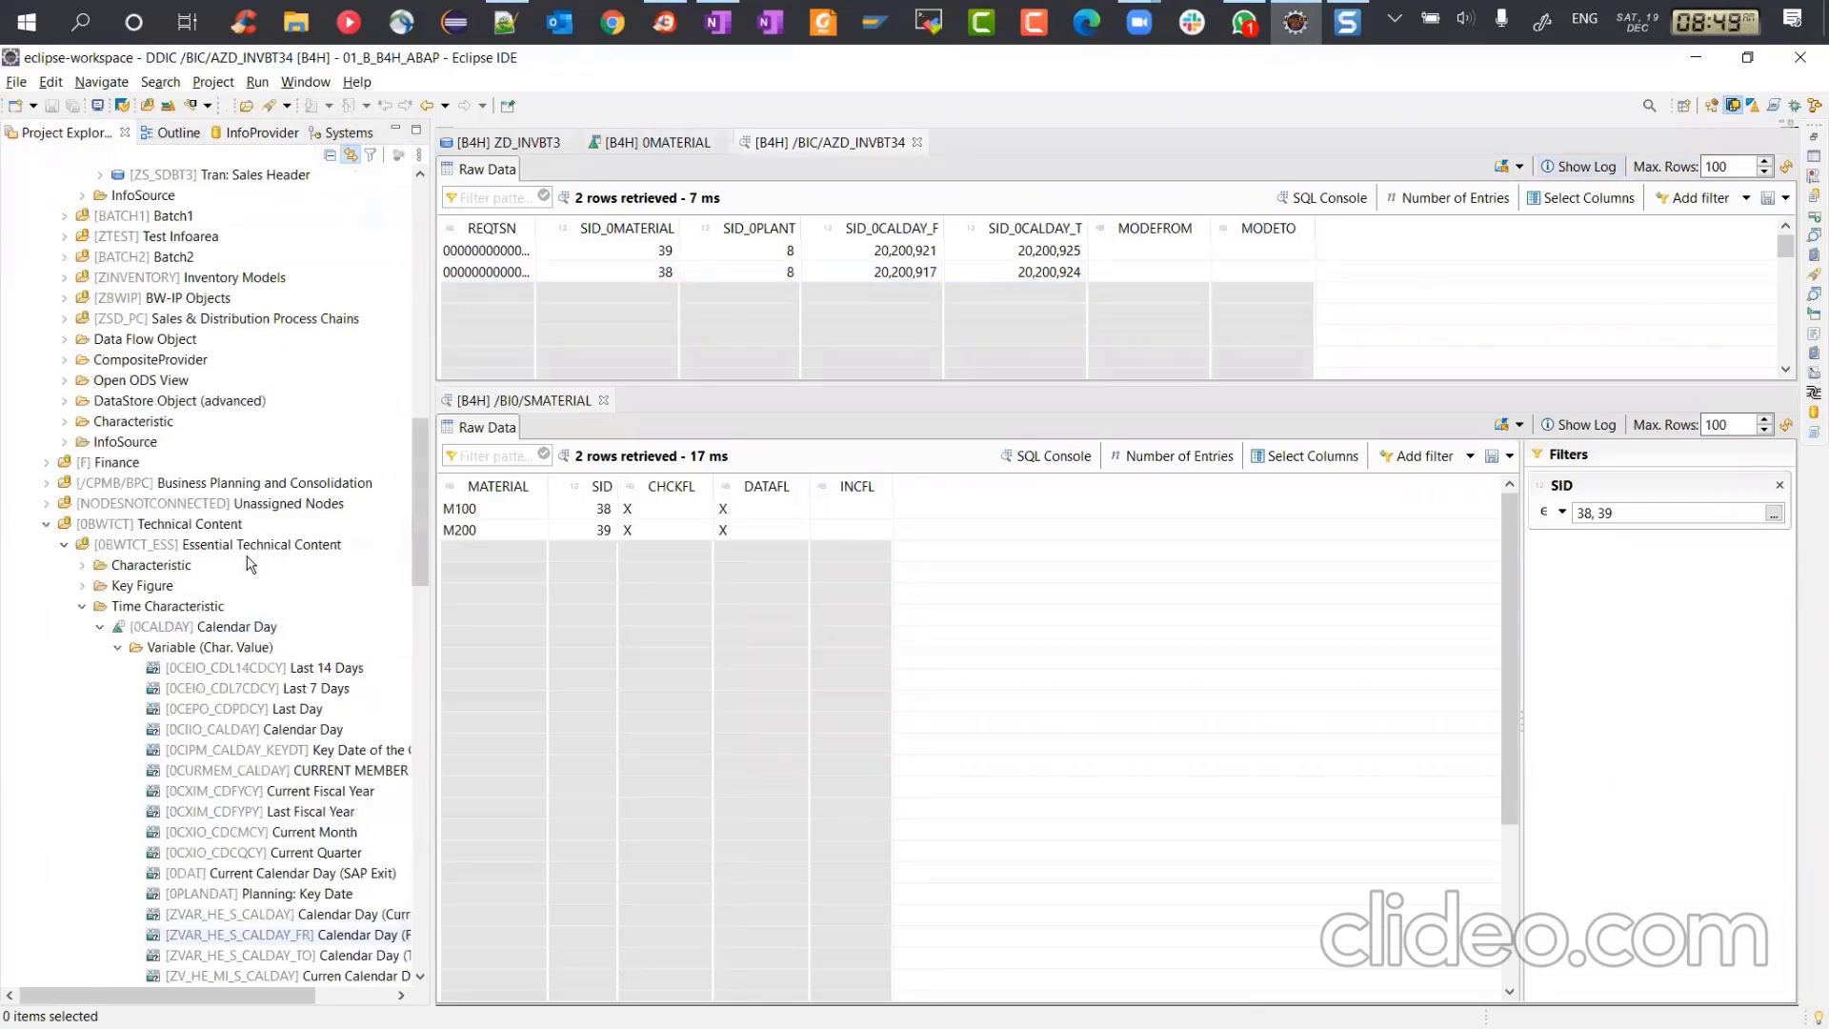
{"action": "scroll", "coordinate": [248, 562], "scroll_direction": "down", "scroll_amount": 3}
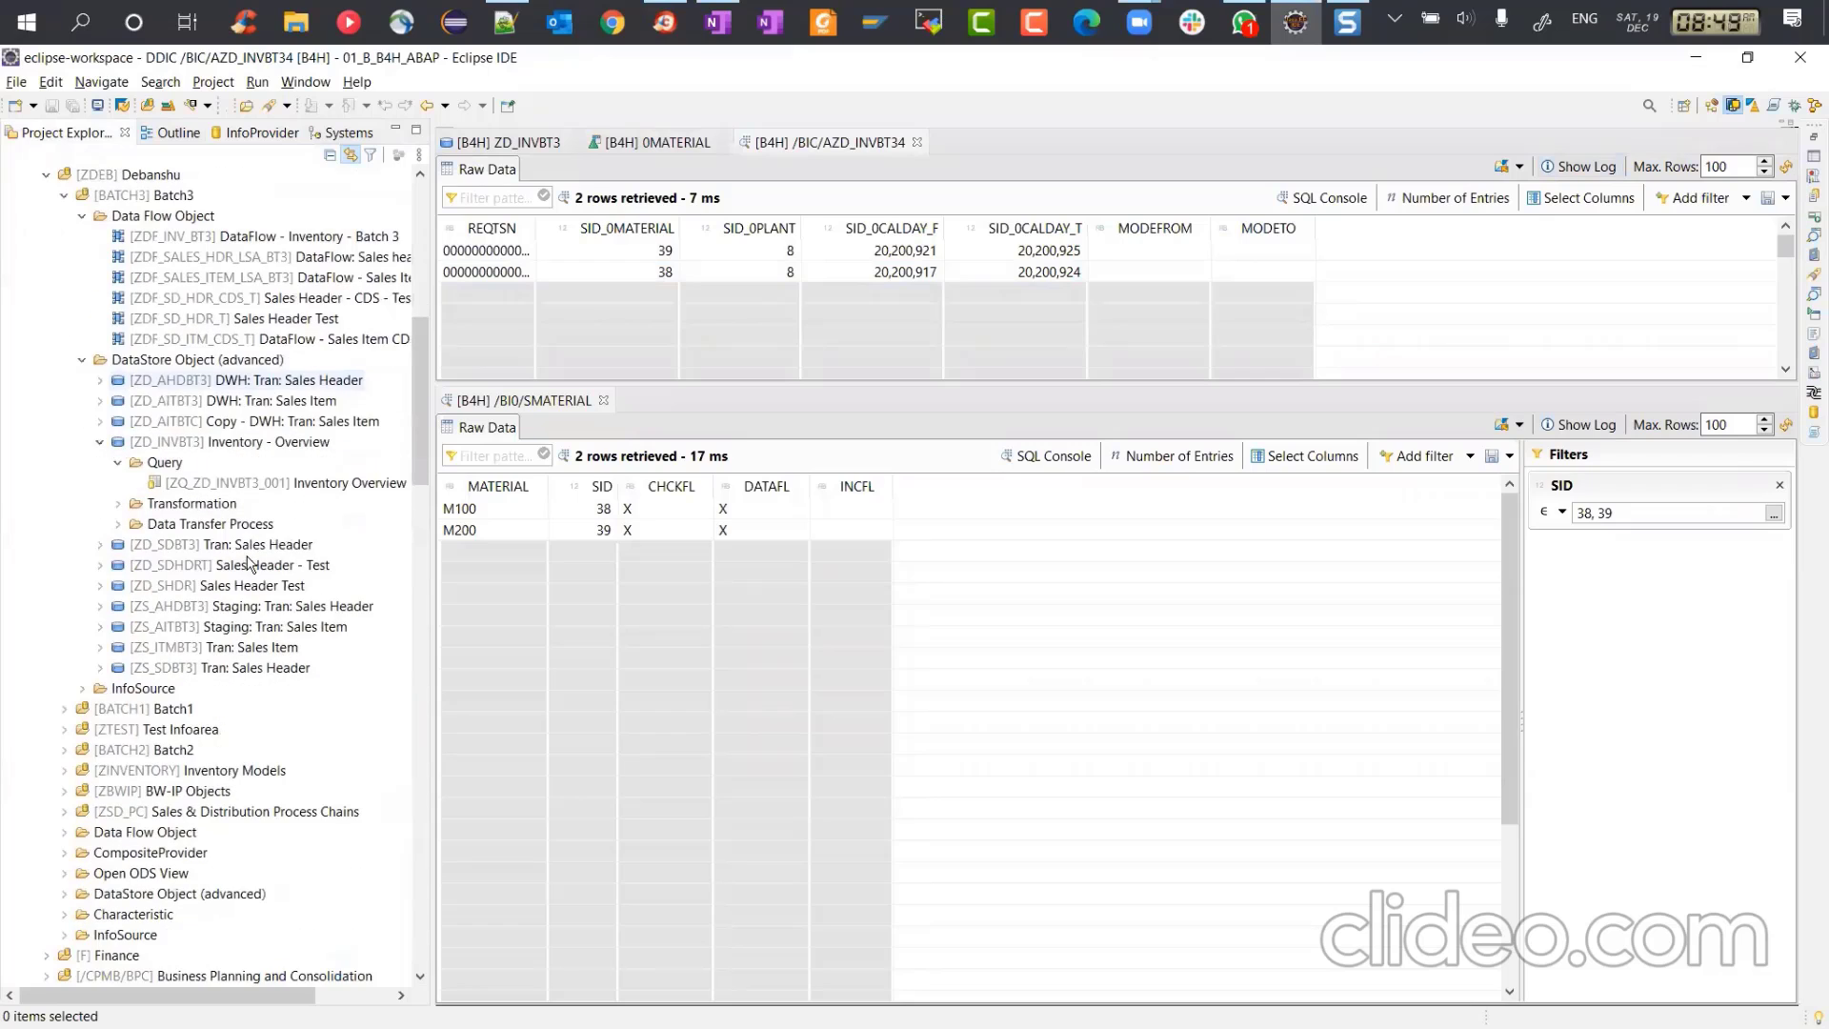
{"action": "right_click", "coordinate": [255, 485]}
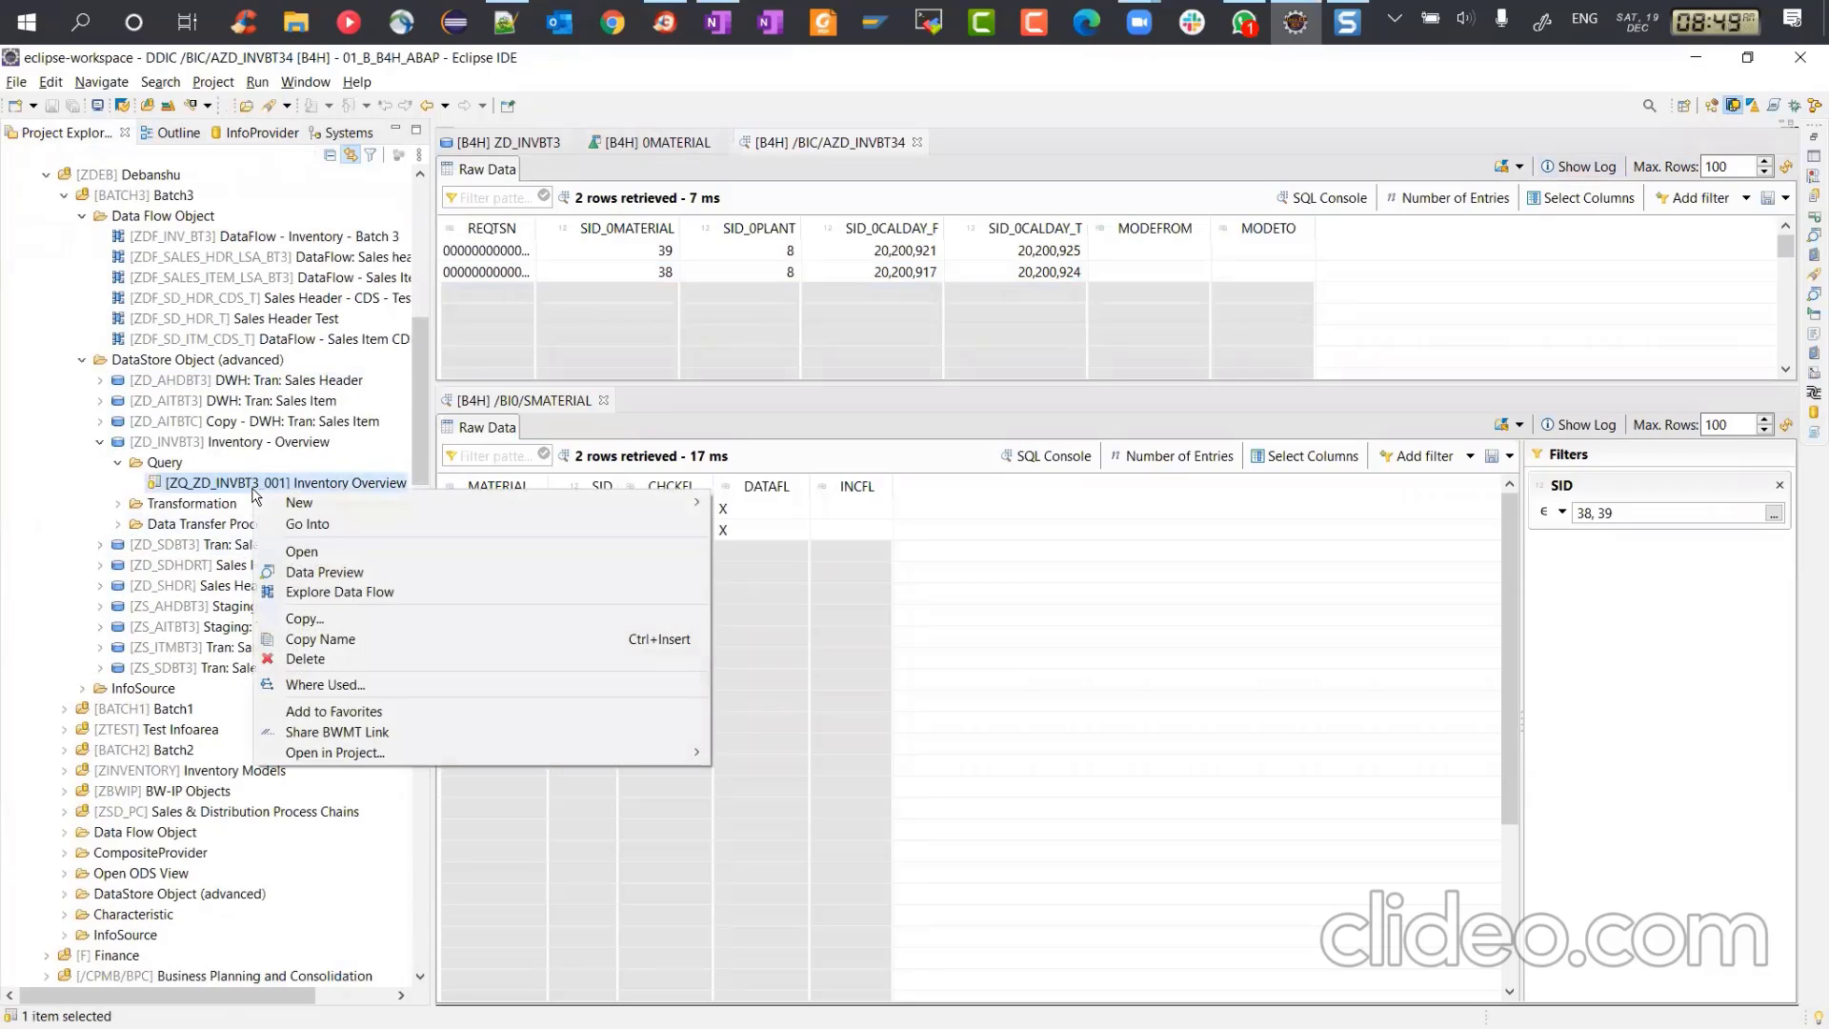
{"action": "left_click", "coordinate": [236, 483]}
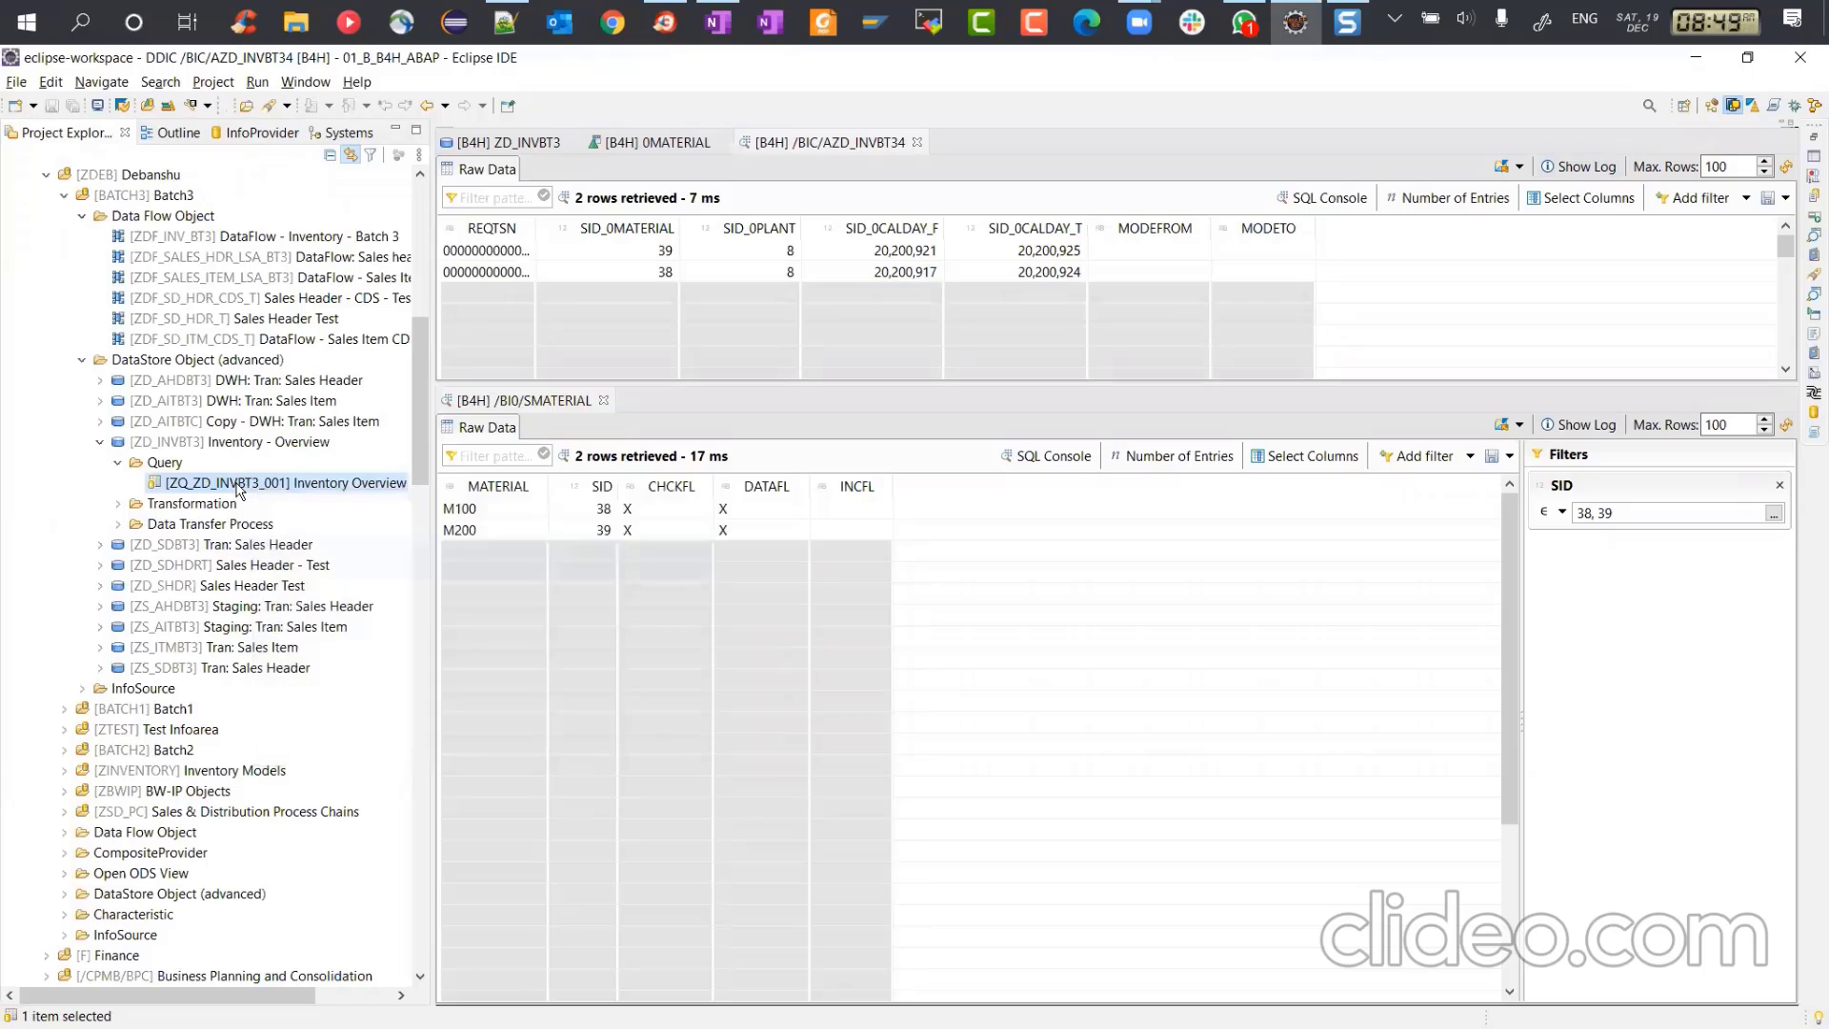
{"action": "right_click", "coordinate": [236, 483]}
{"action": "left_click", "coordinate": [223, 480]}
{"action": "double_click", "coordinate": [225, 486]}
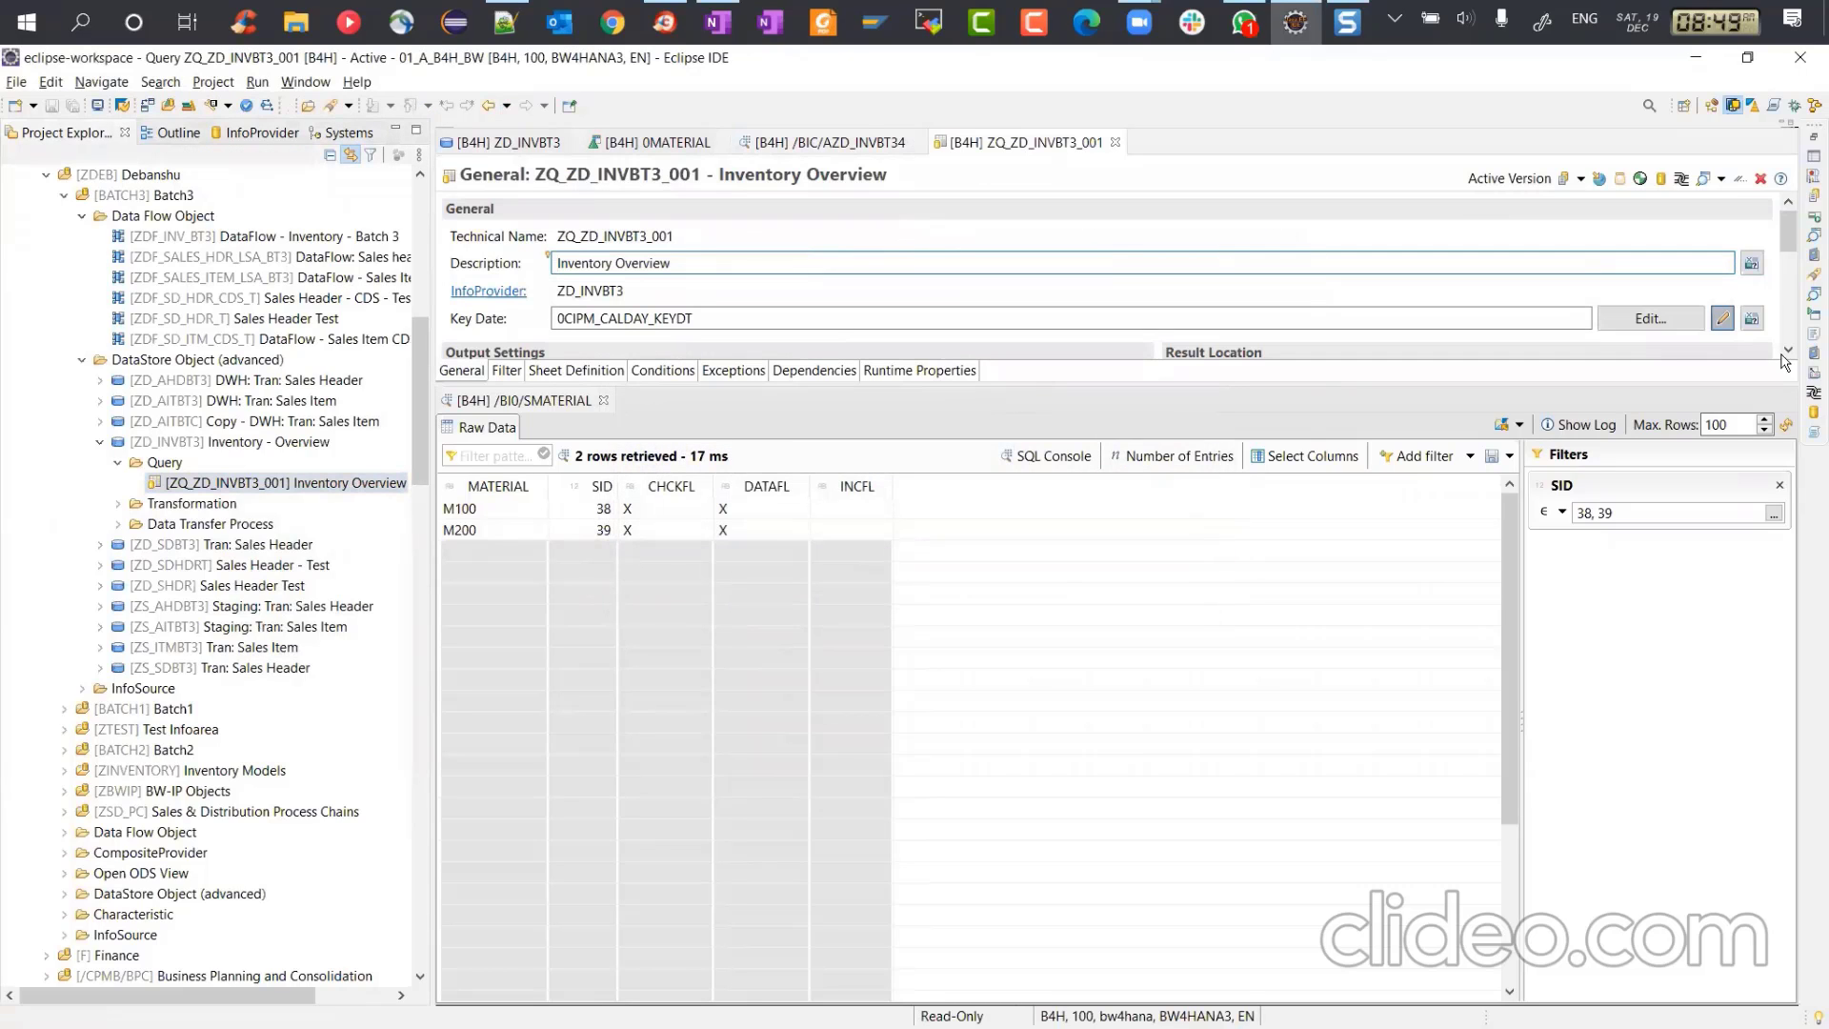
{"action": "left_click", "coordinate": [603, 400]}
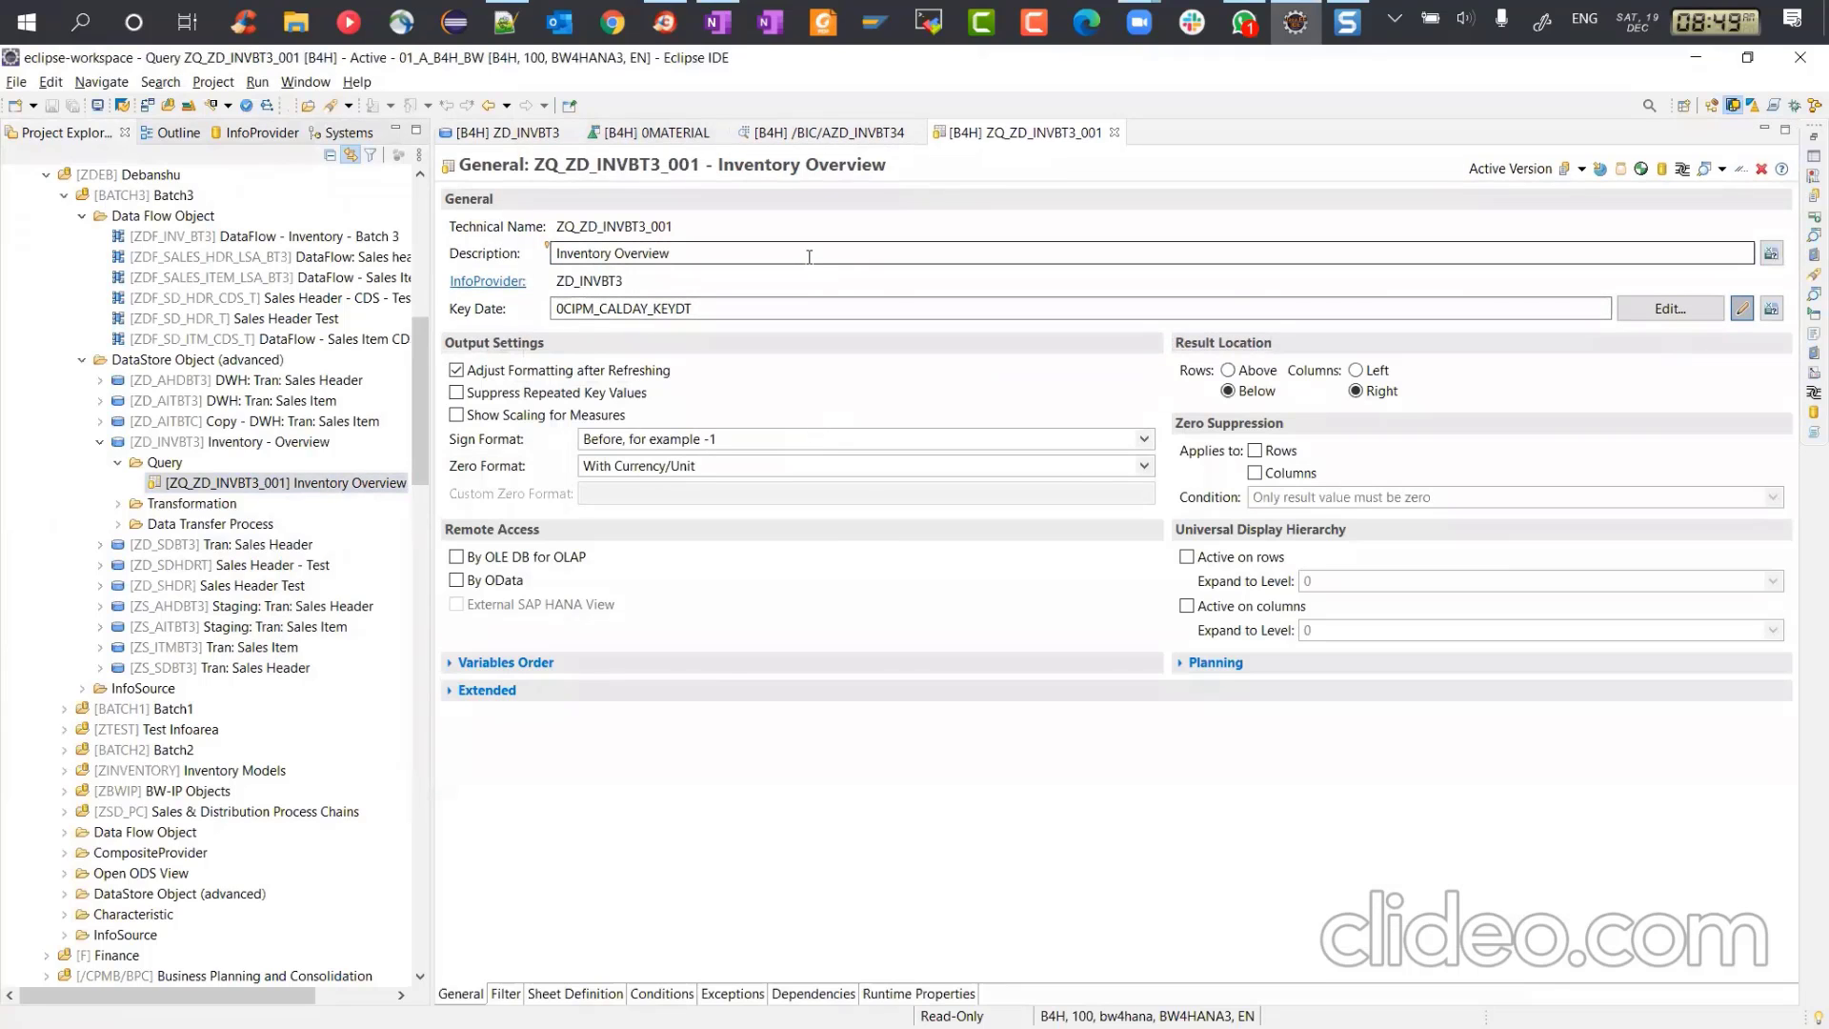
Step: Open the Reporting Preview of query ZQ_ZD_INVBT3_001 as a docked view and maximize it
{"action": "left_click", "coordinate": [1721, 169]}
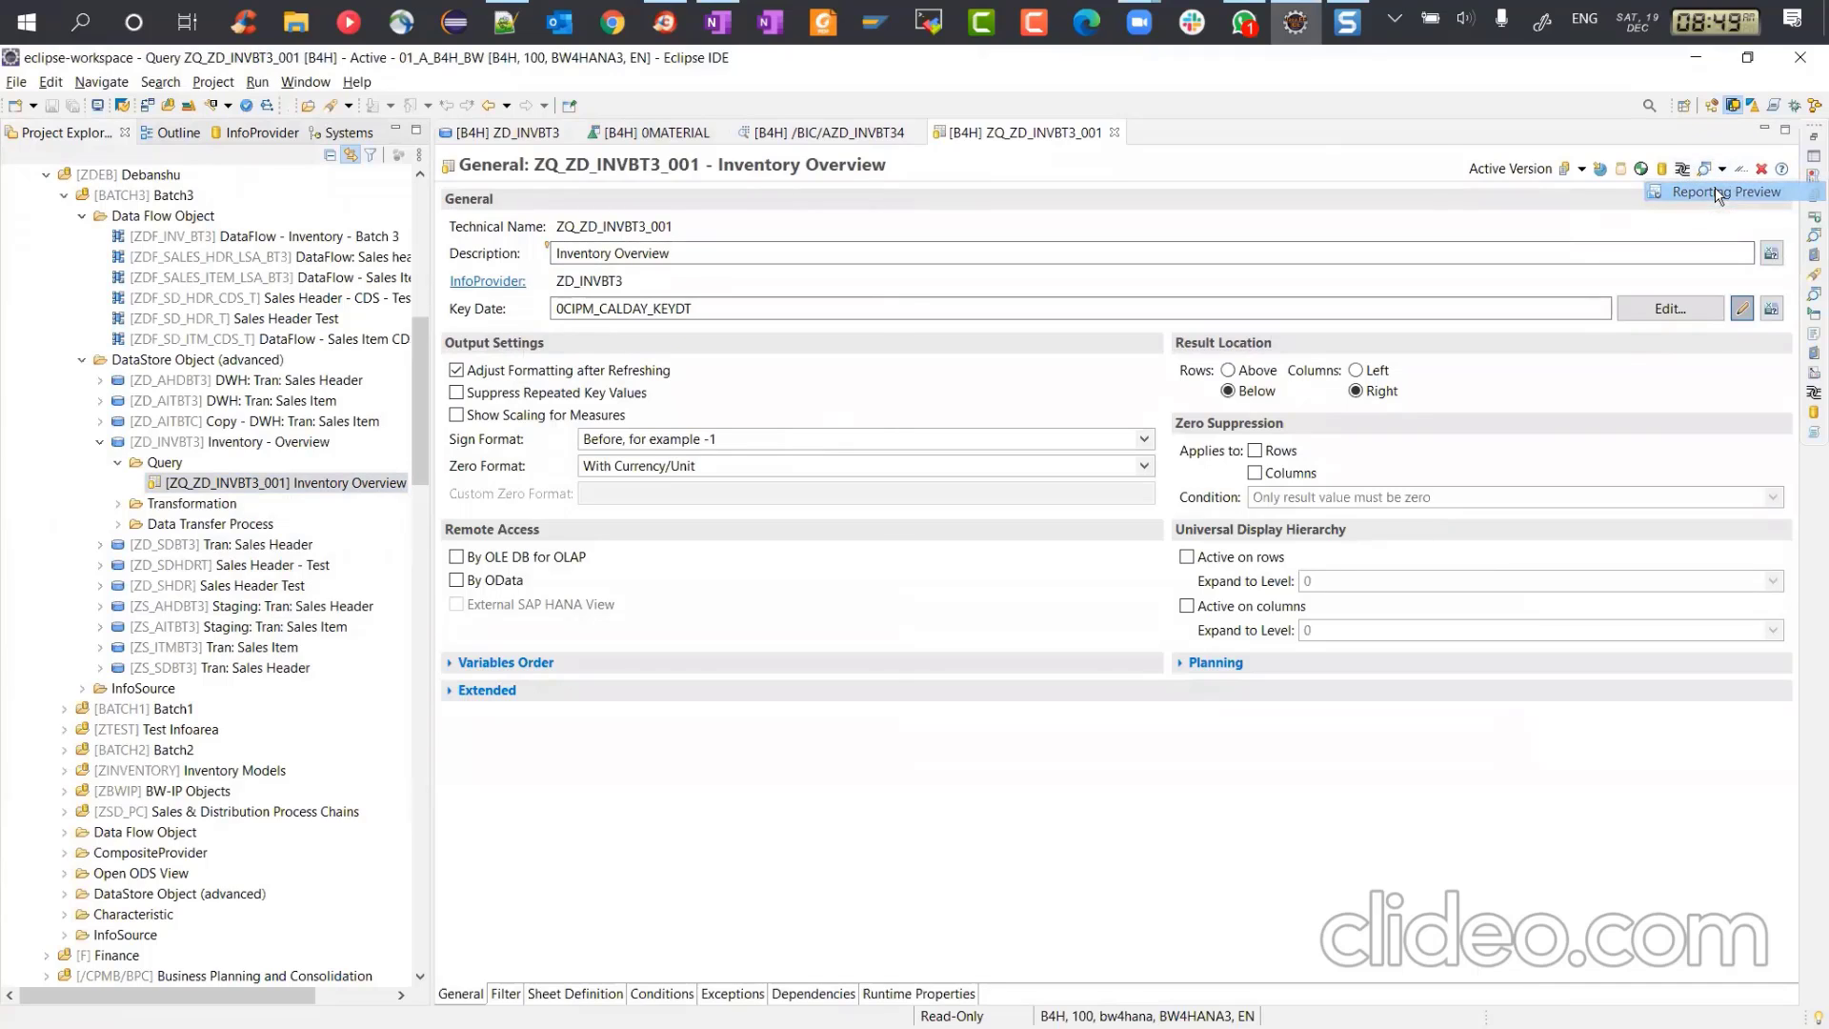
{"action": "left_click", "coordinate": [1719, 193]}
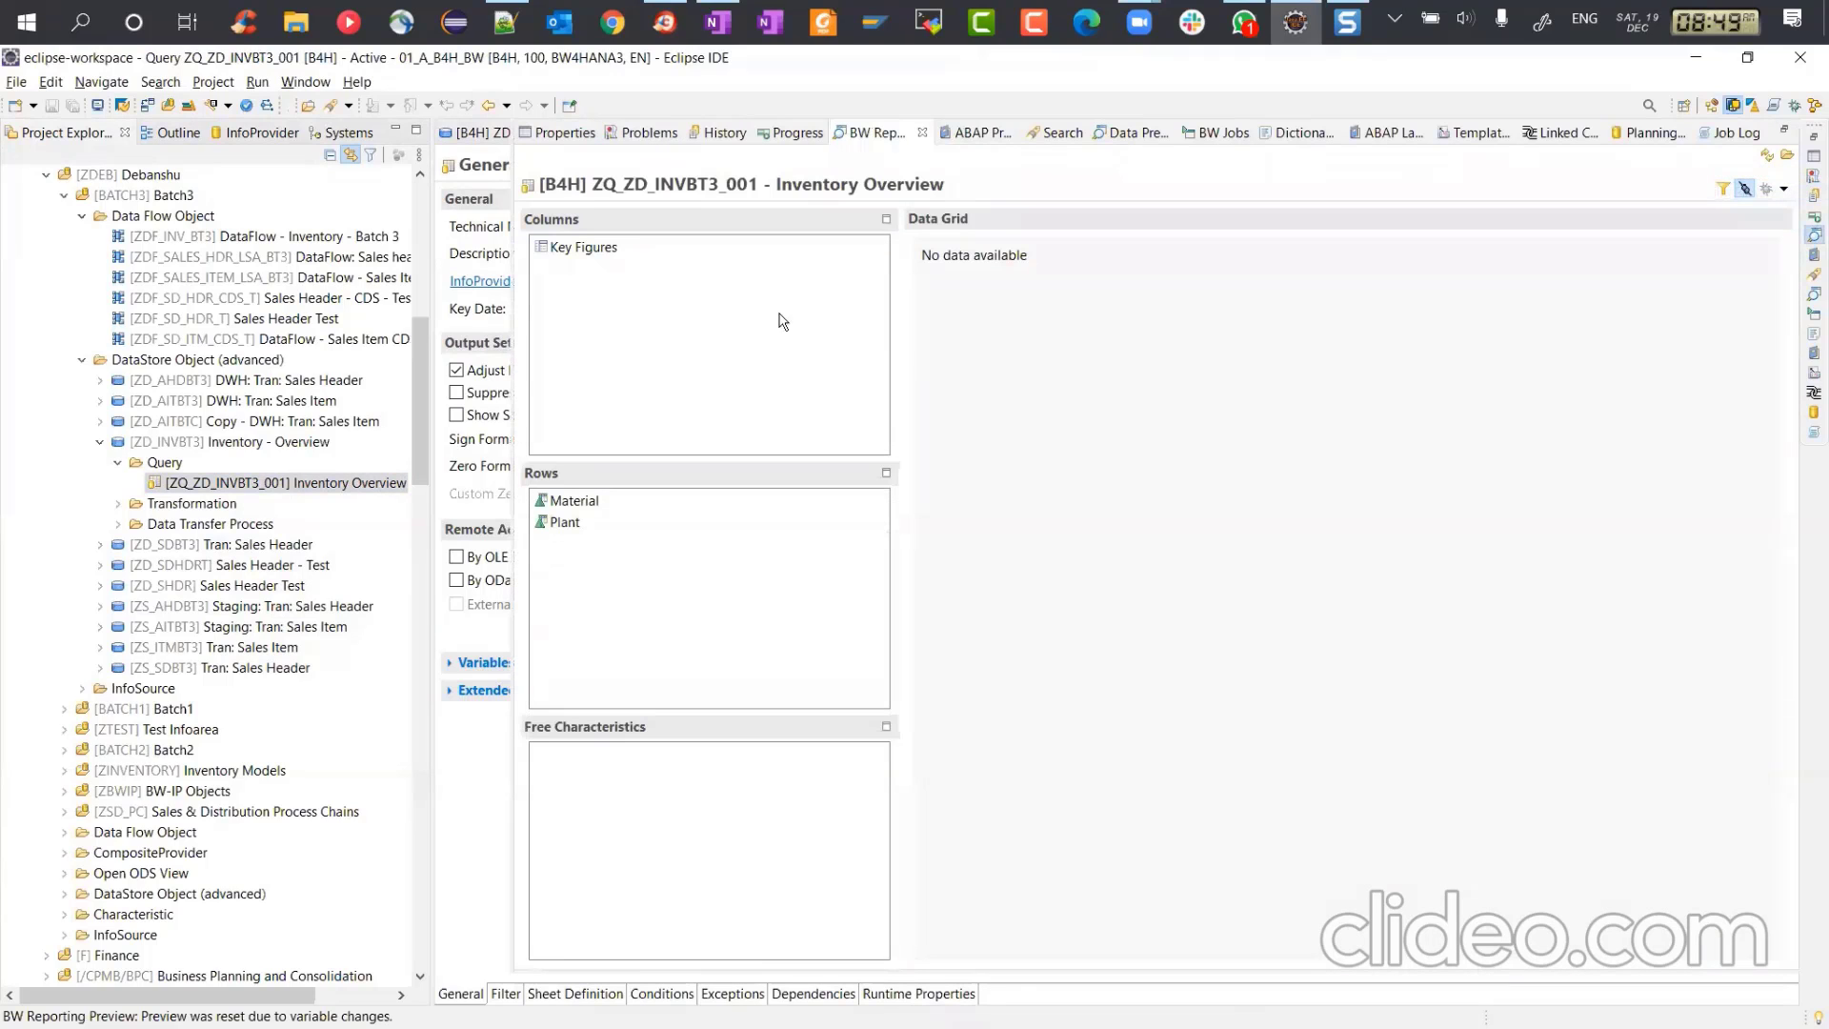
{"action": "left_click", "coordinate": [1814, 137]}
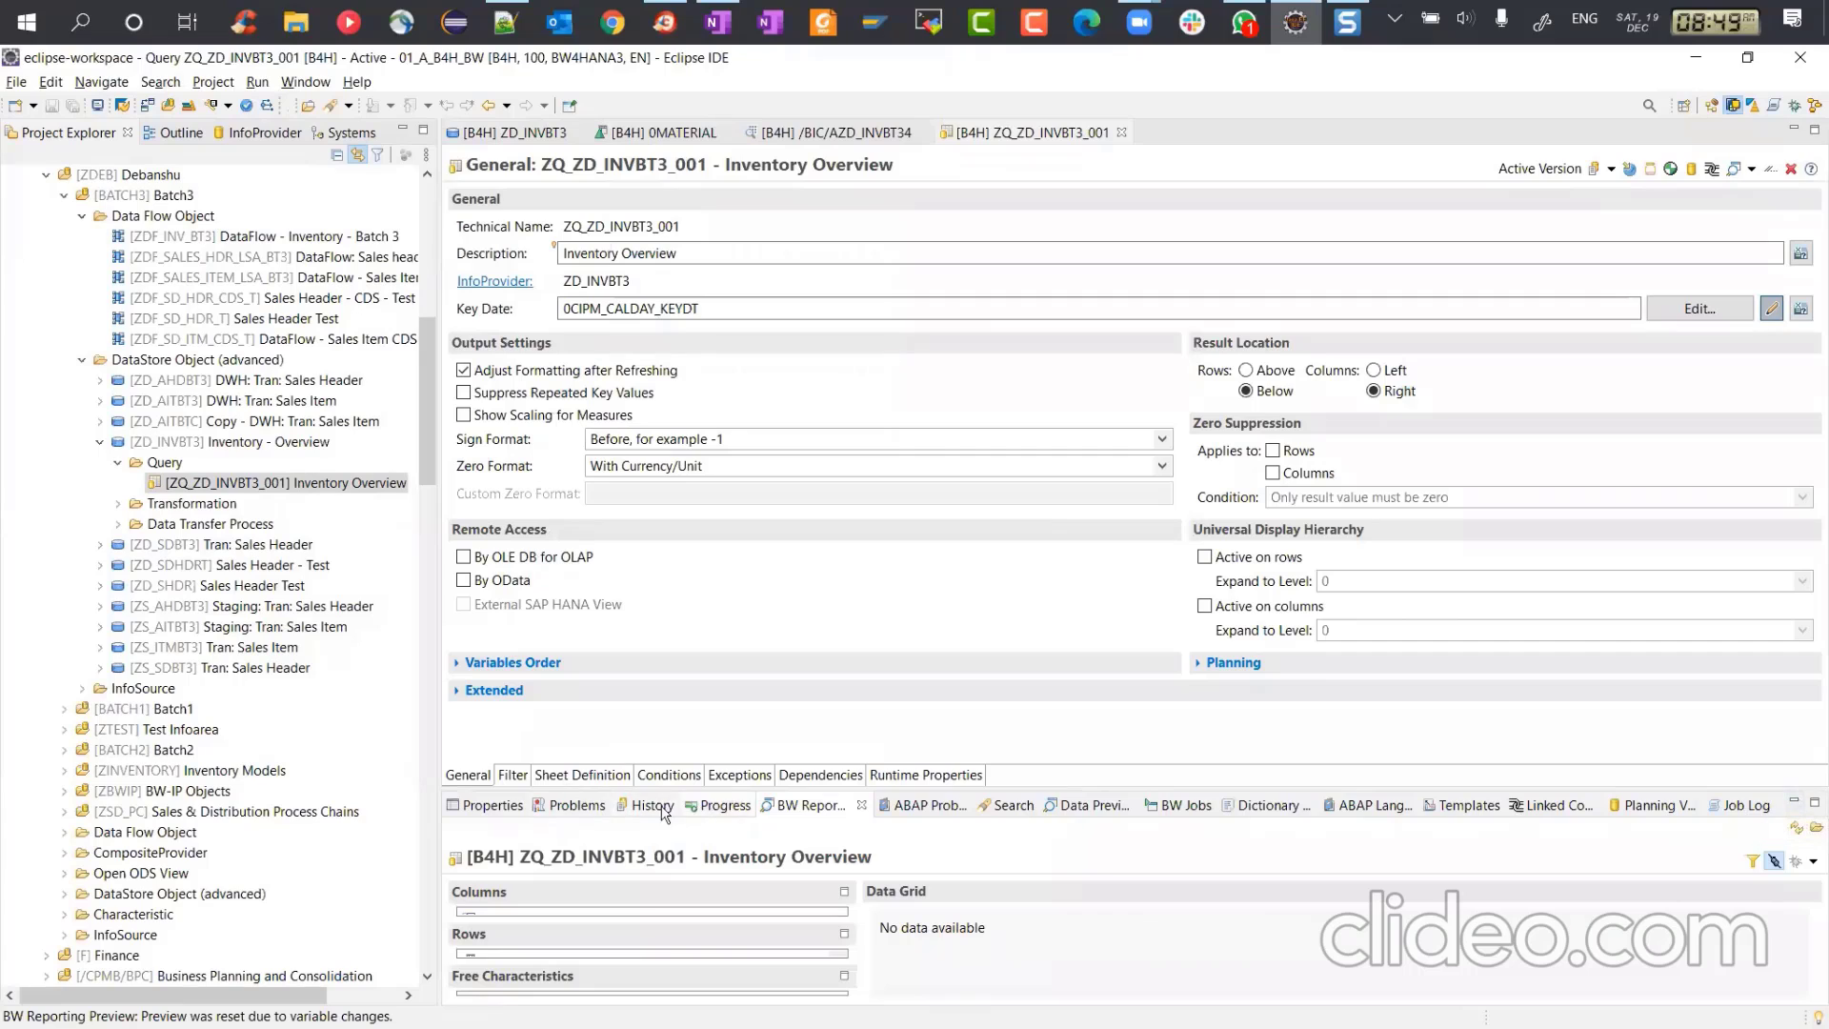
{"action": "left_click", "coordinate": [1751, 170]}
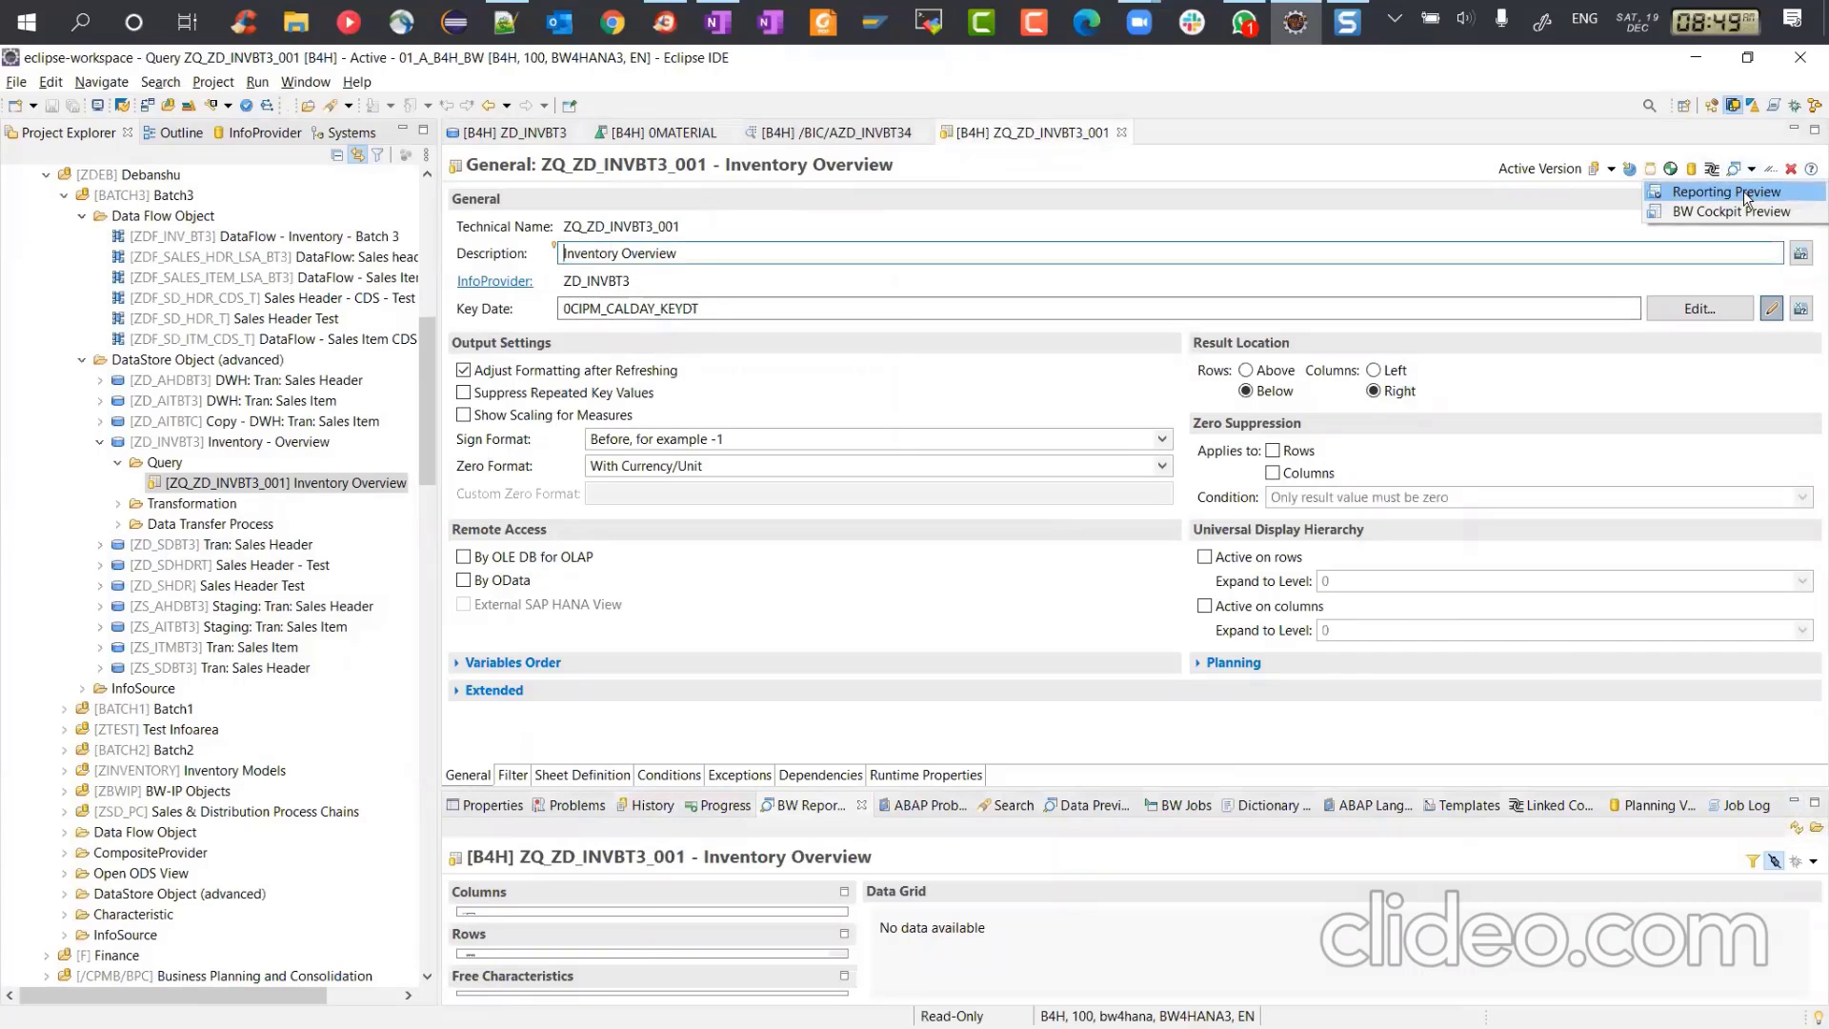
{"action": "left_click", "coordinate": [1744, 193]}
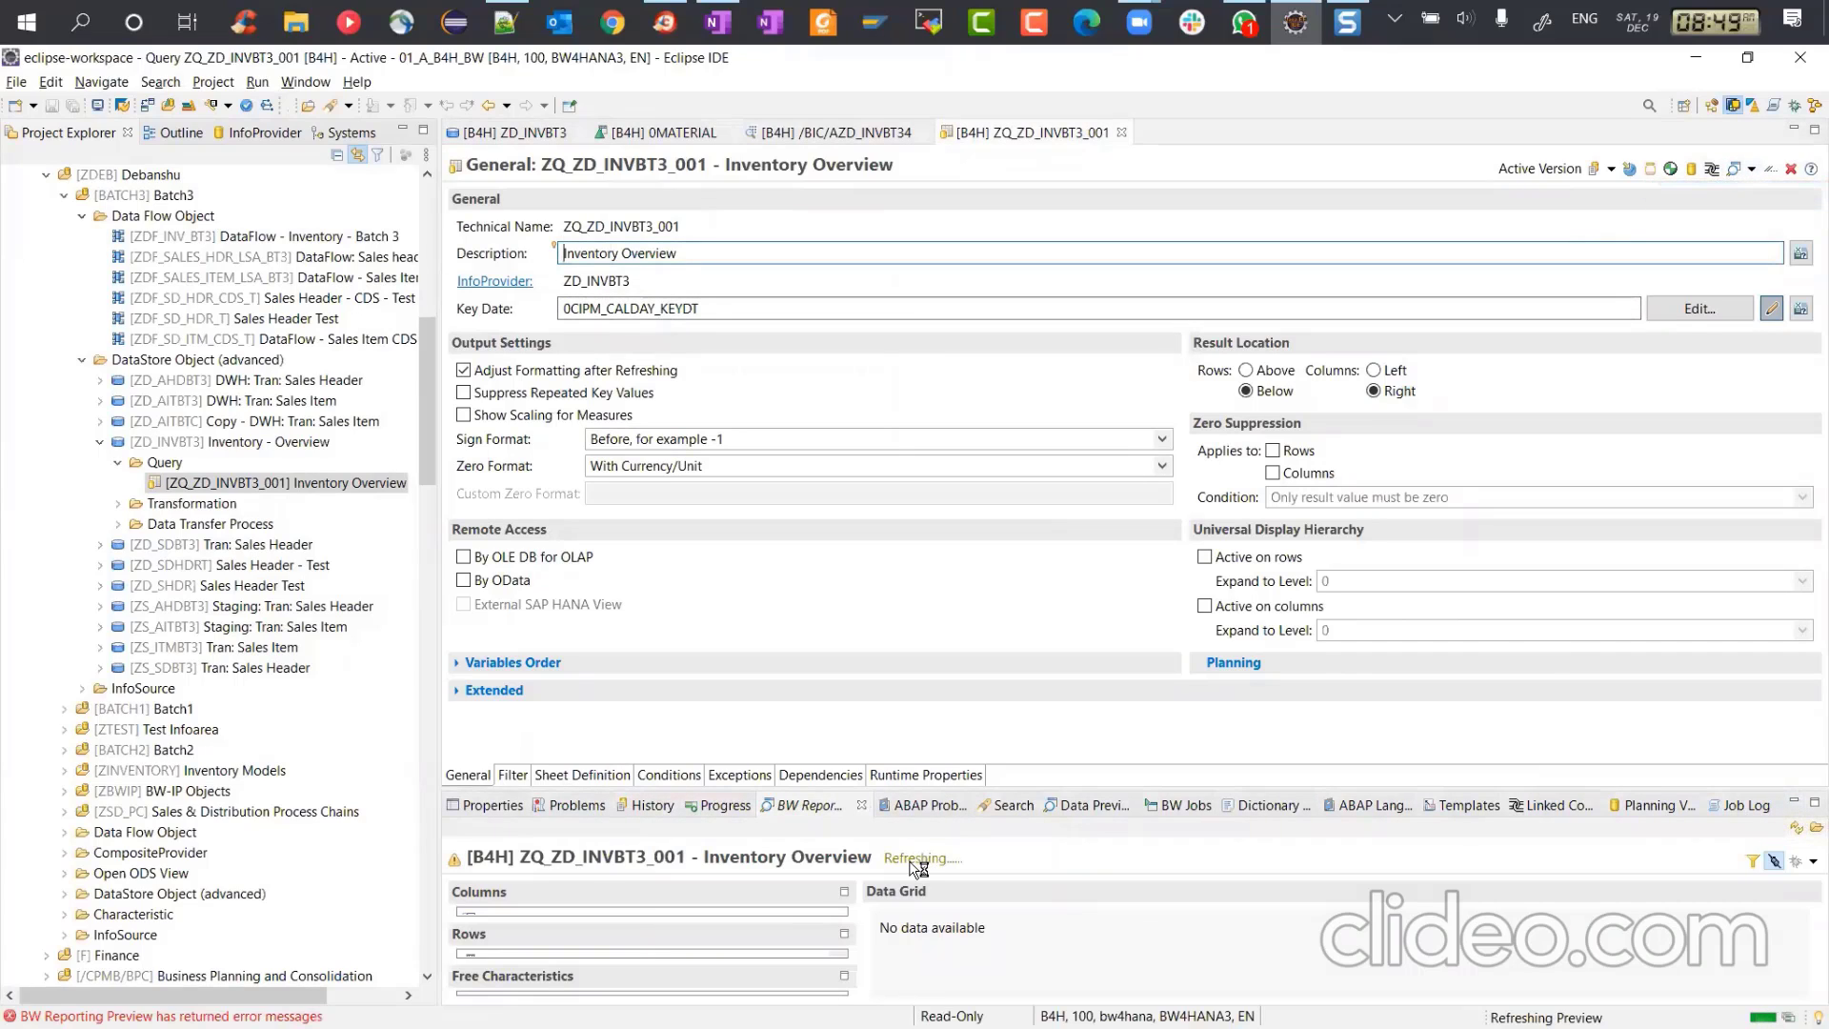
{"action": "double_click", "coordinate": [805, 805]}
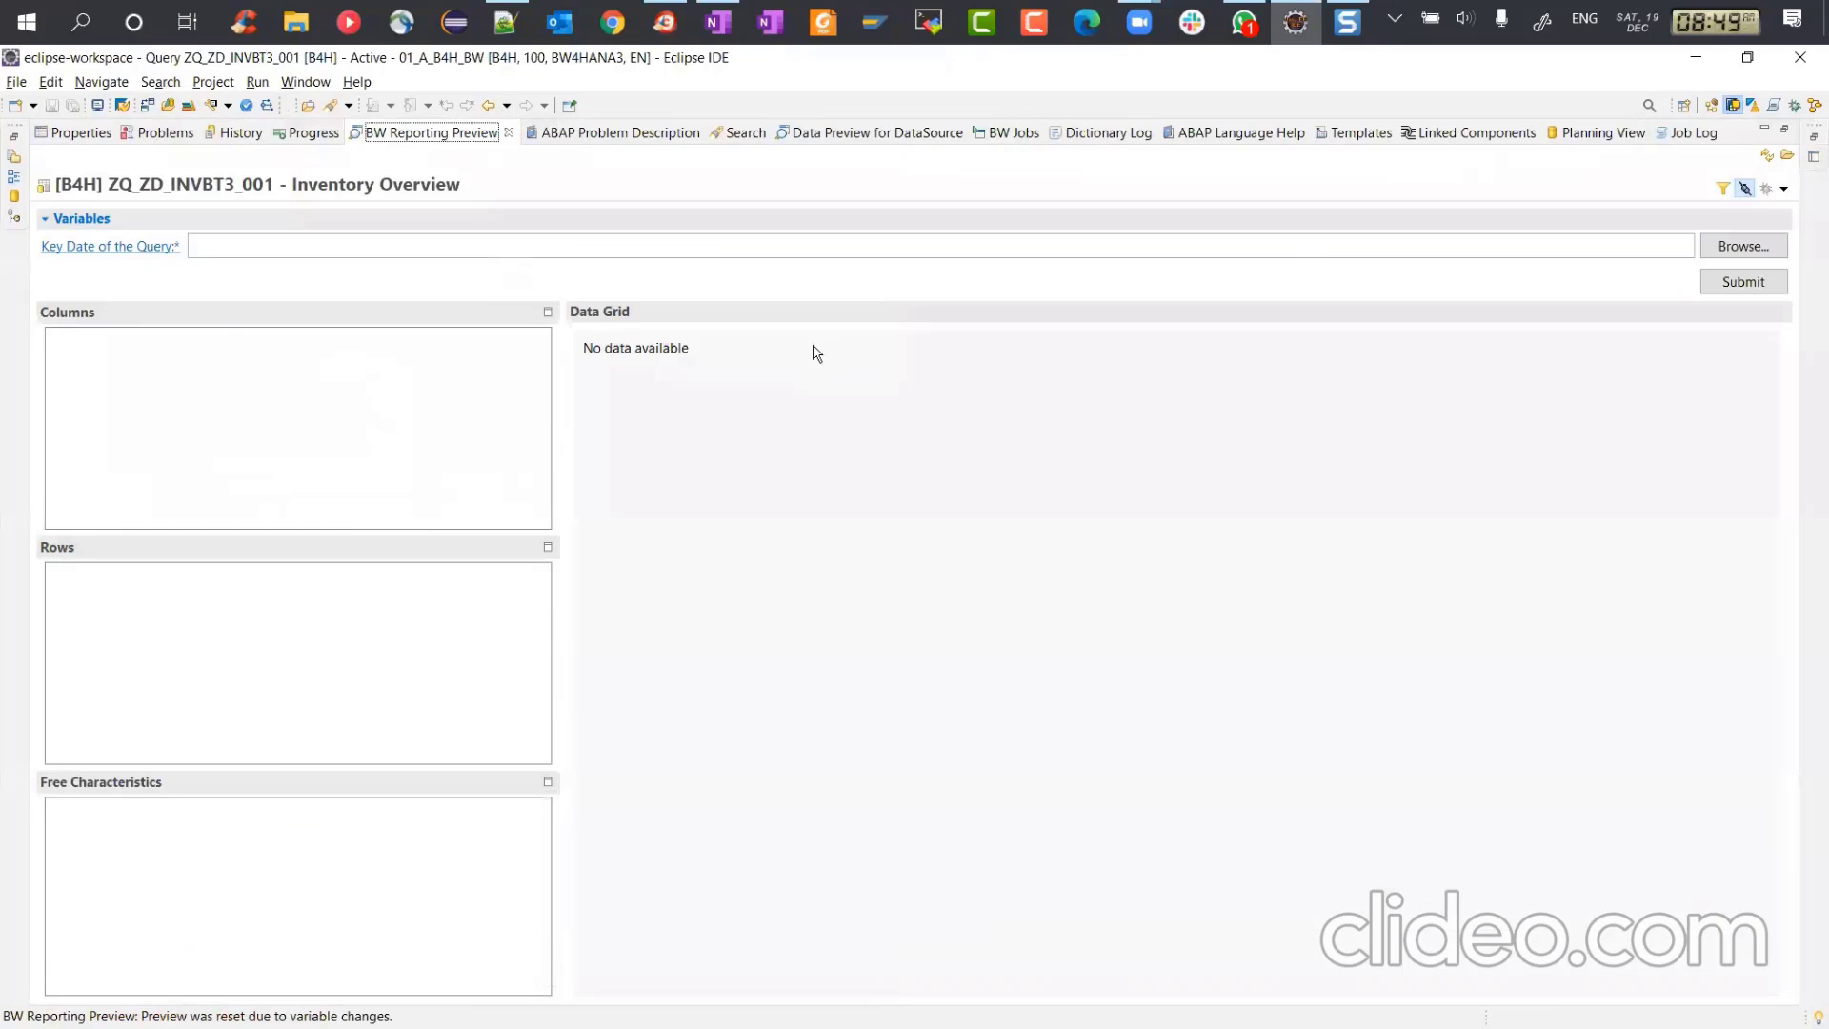
Step: Set the query's key date to 22.09.2020, starting from a date in the value list, and submit it
{"action": "left_click", "coordinate": [1743, 246]}
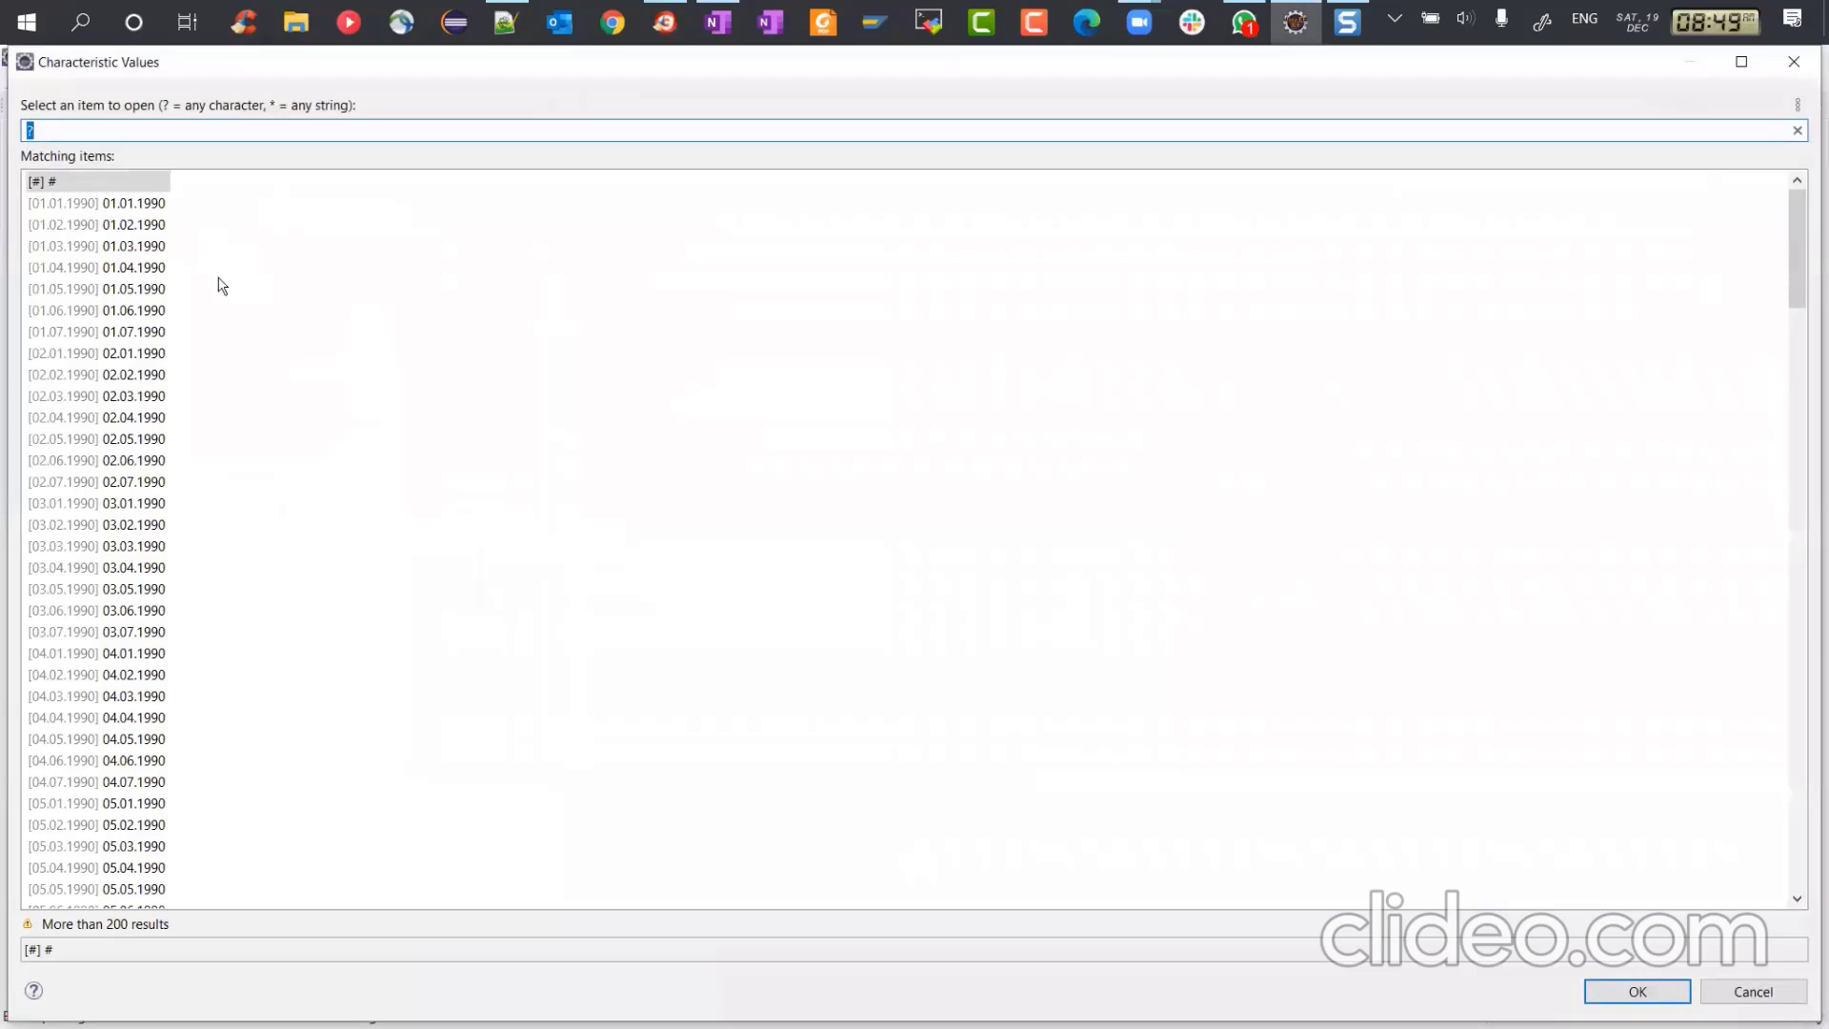
{"action": "double_click", "coordinate": [143, 229]}
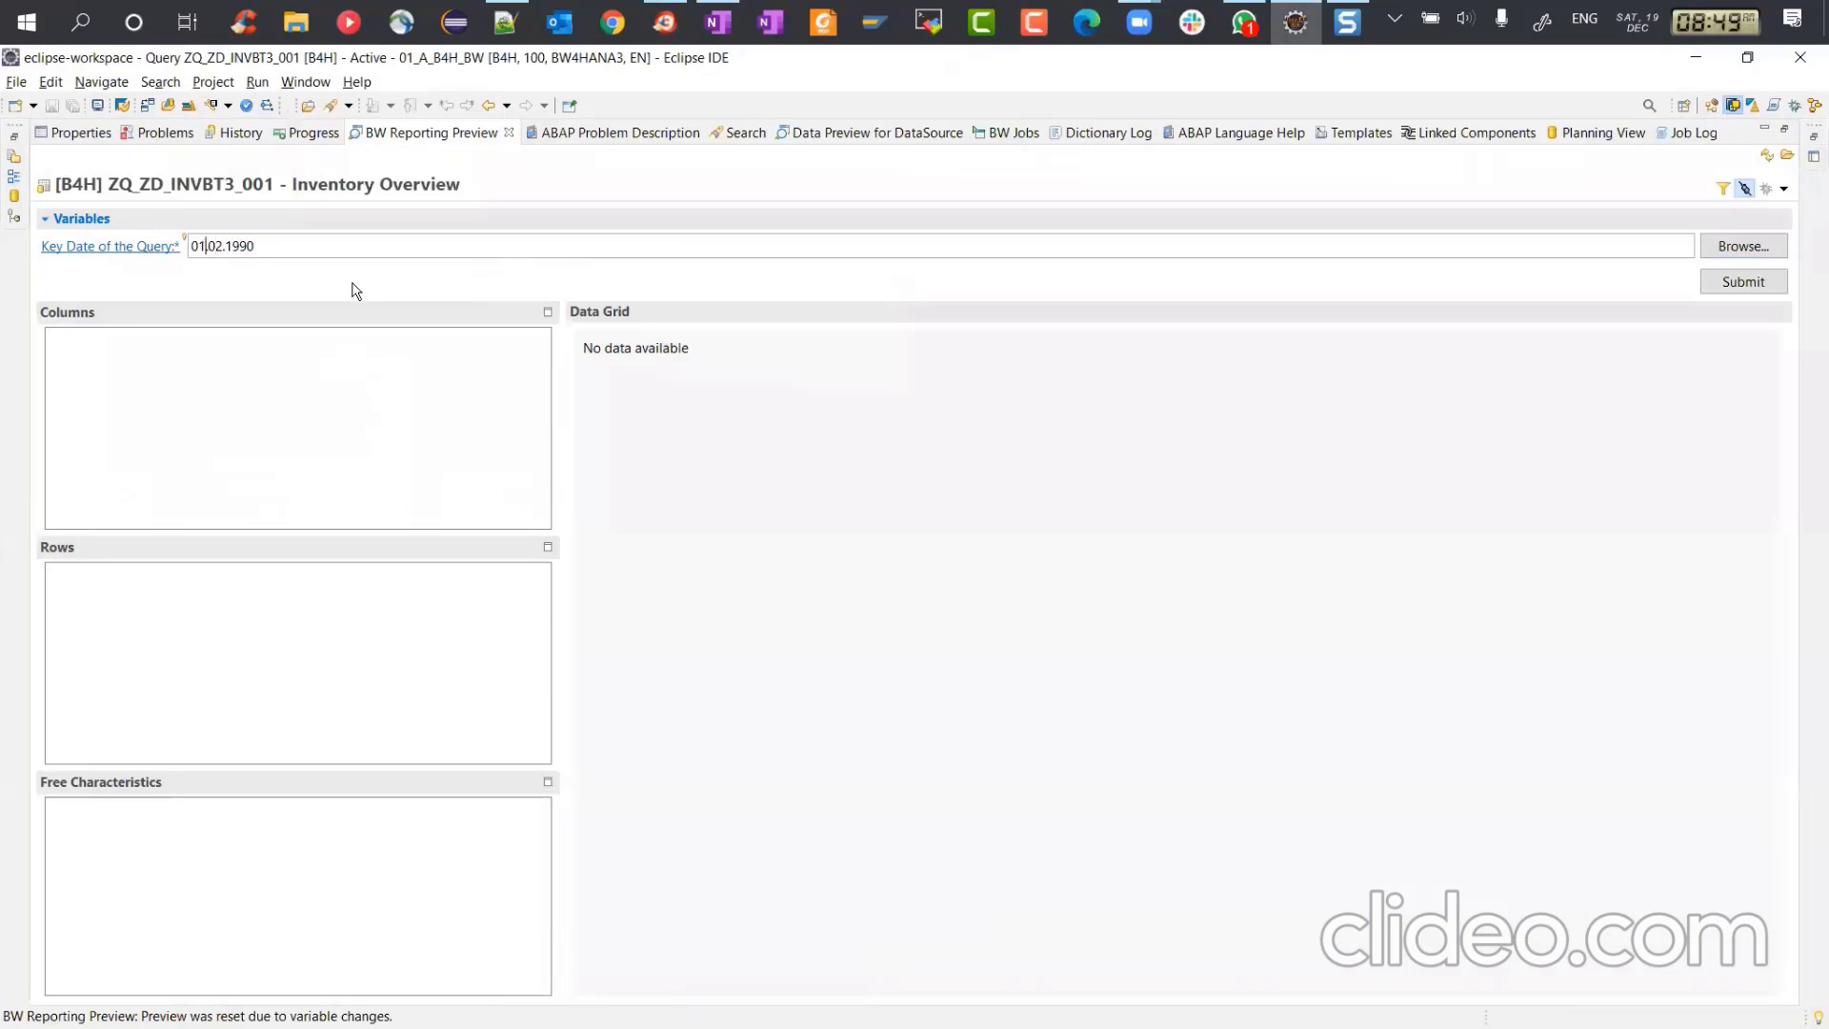
{"action": "key", "text": "BackSpace"}
{"action": "key", "text": "BackSpace"}
{"action": "type", "text": "22"}
{"action": "key", "text": "Left"}
{"action": "key", "text": "Left"}
{"action": "key", "text": "Left"}
{"action": "key", "text": "BackSpace"}
{"action": "key", "text": "BackSpace"}
{"action": "type", "text": "9.2020"}
{"action": "left_click", "coordinate": [1760, 284]}
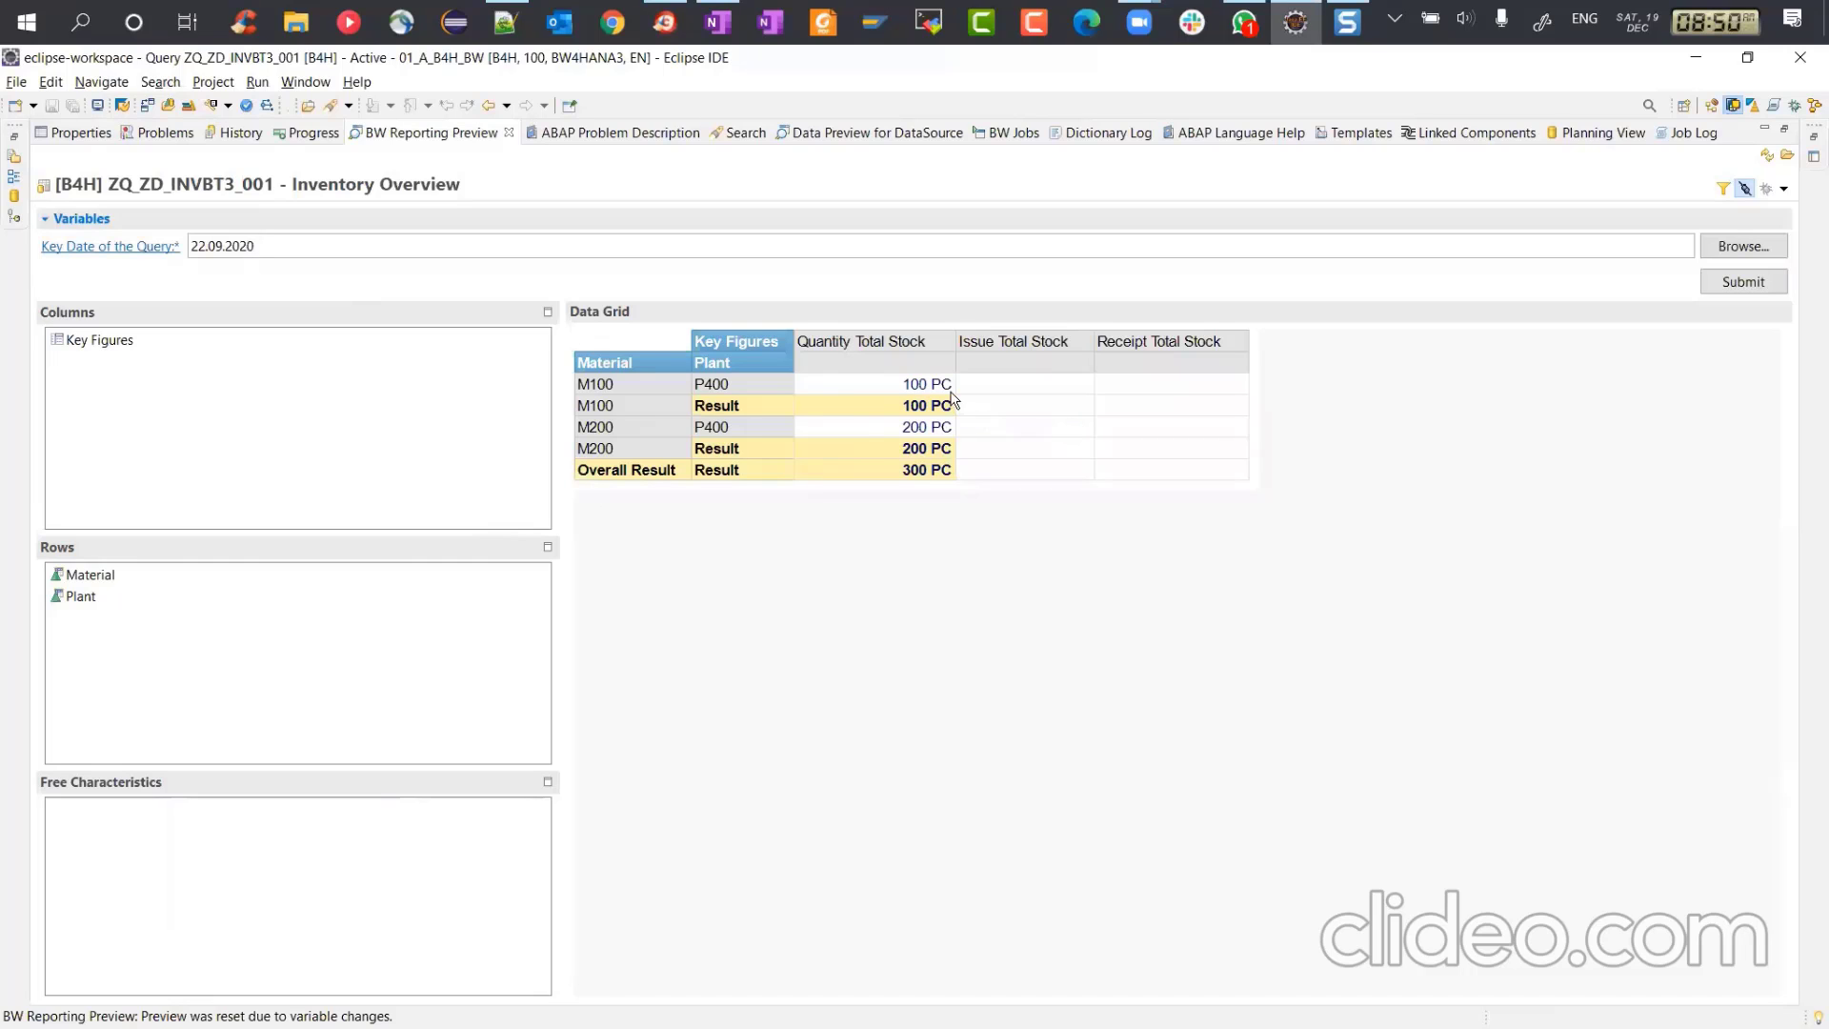
Step: Compare the previewed stock quantities per material with the Initial Stock records in OneNote, returning to Eclipse
{"action": "mouse_move", "coordinate": [941, 457]}
{"action": "key", "text": "alt+Tab"}
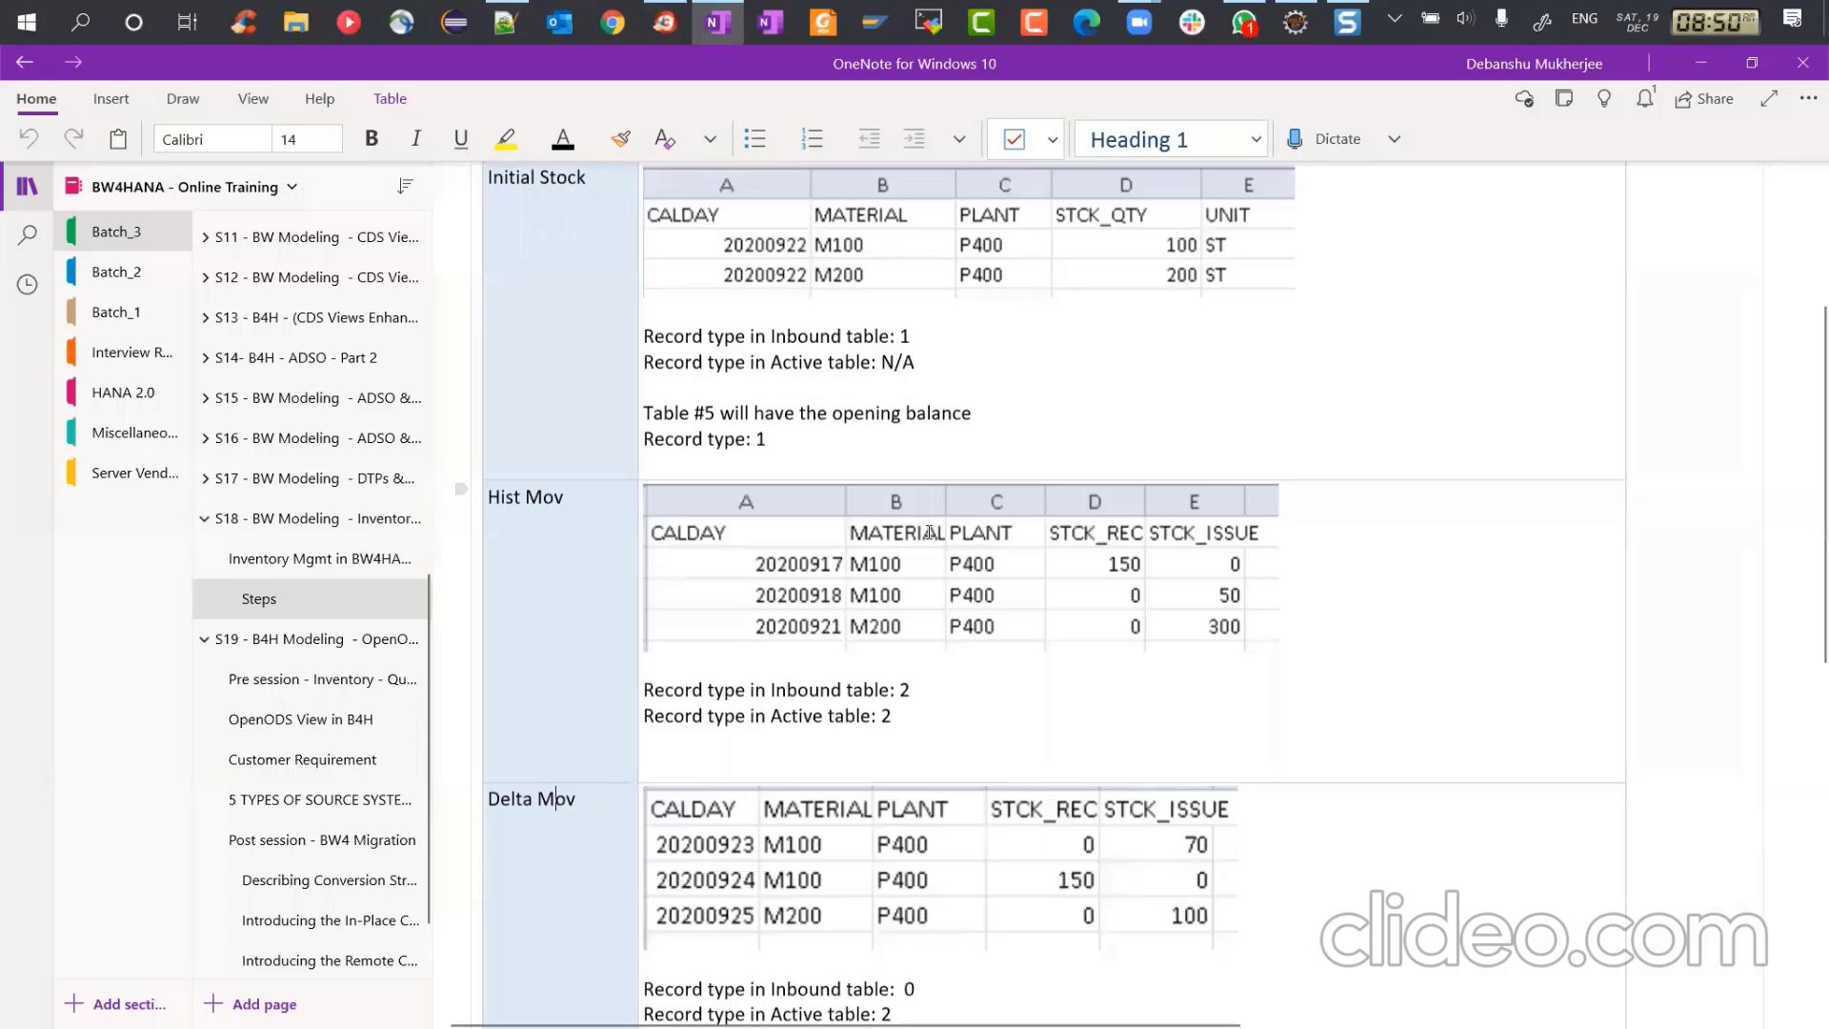
{"action": "key", "text": "alt+Tab"}
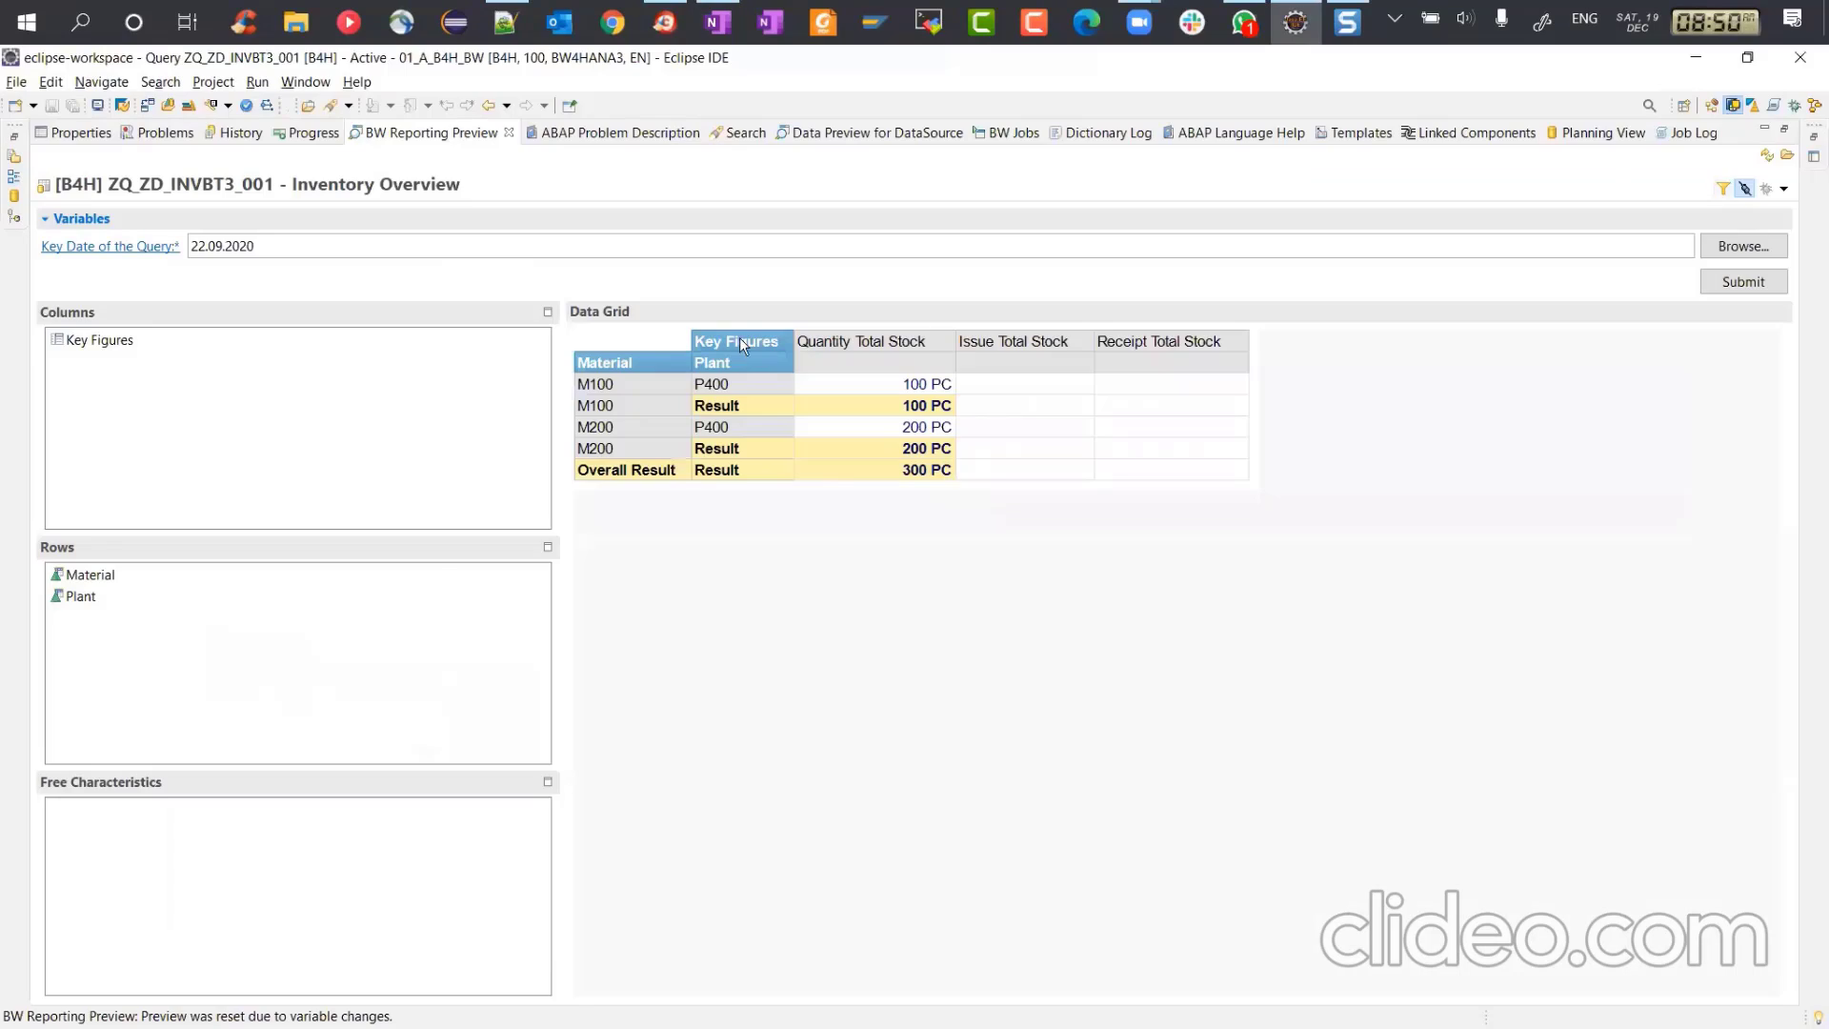
Step: Change the query's key date to 17.09.2020, submit it and examine the total stock for material M200
{"action": "left_click", "coordinate": [205, 245]}
{"action": "key", "text": "BackSpace"}
{"action": "key", "text": "BackSpace"}
{"action": "type", "text": "17"}
{"action": "left_click", "coordinate": [1743, 281]}
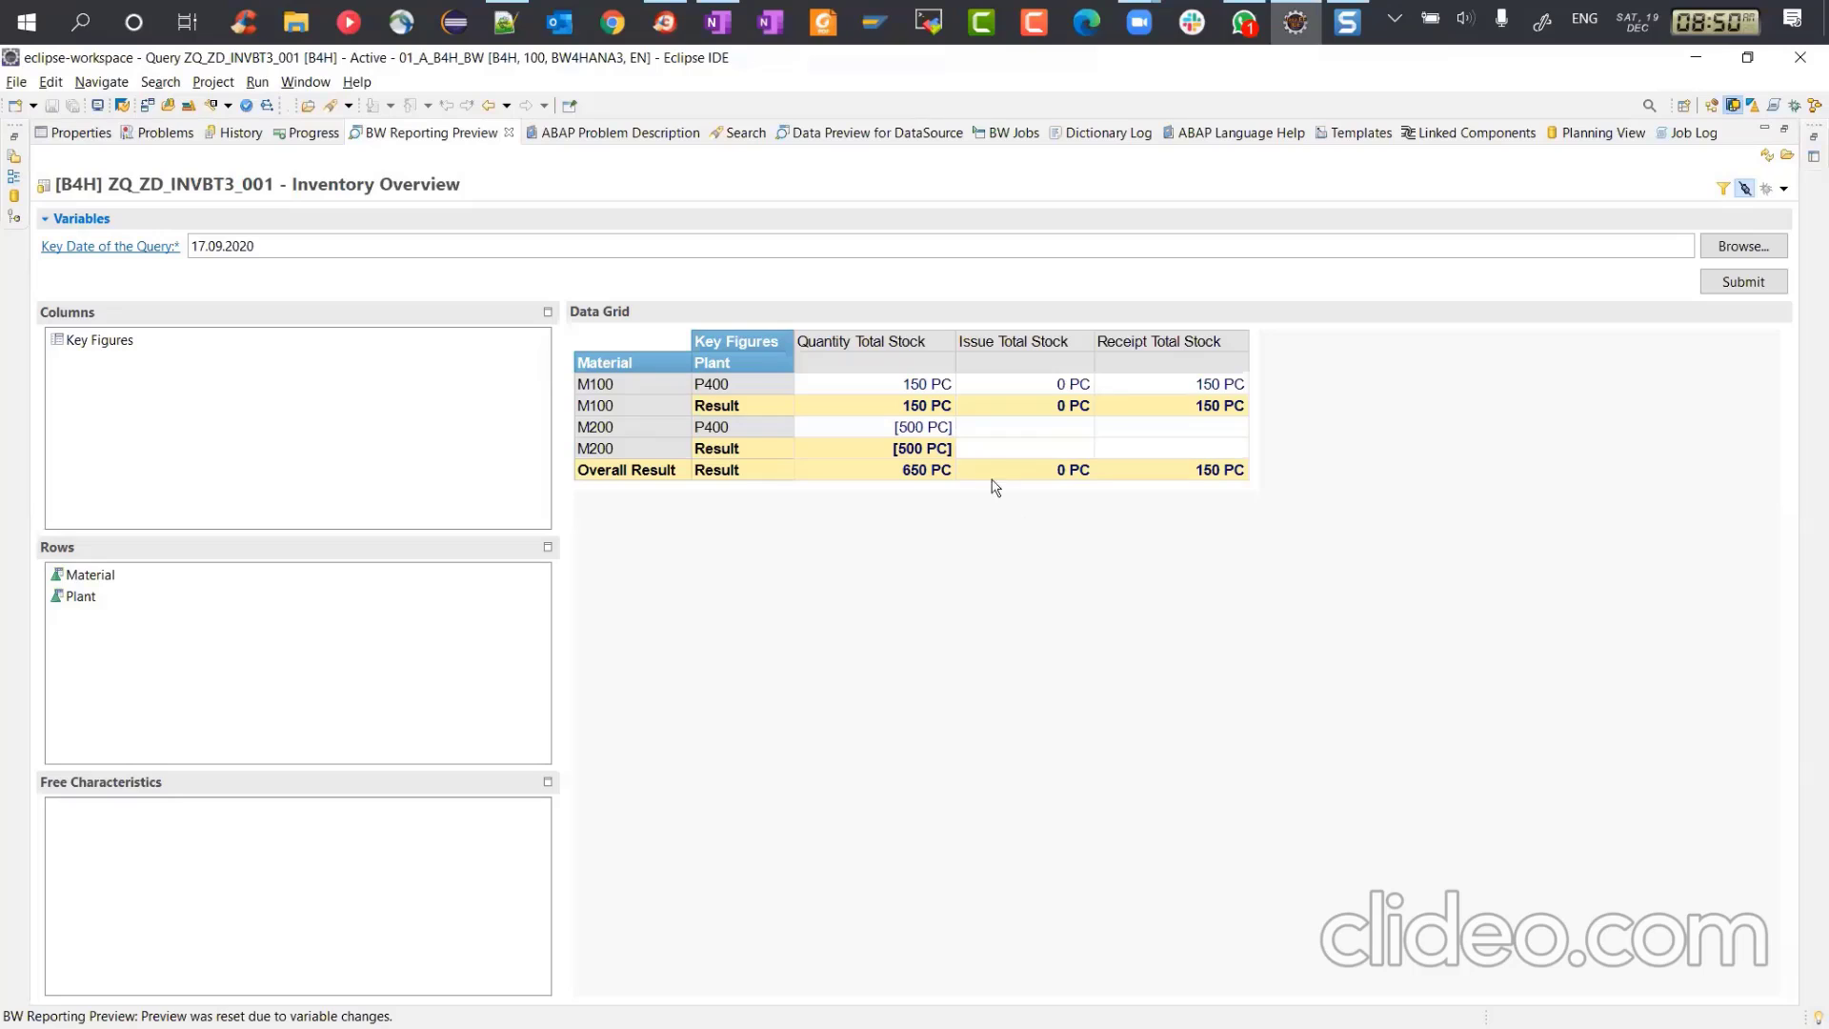
{"action": "mouse_move", "coordinate": [947, 436]}
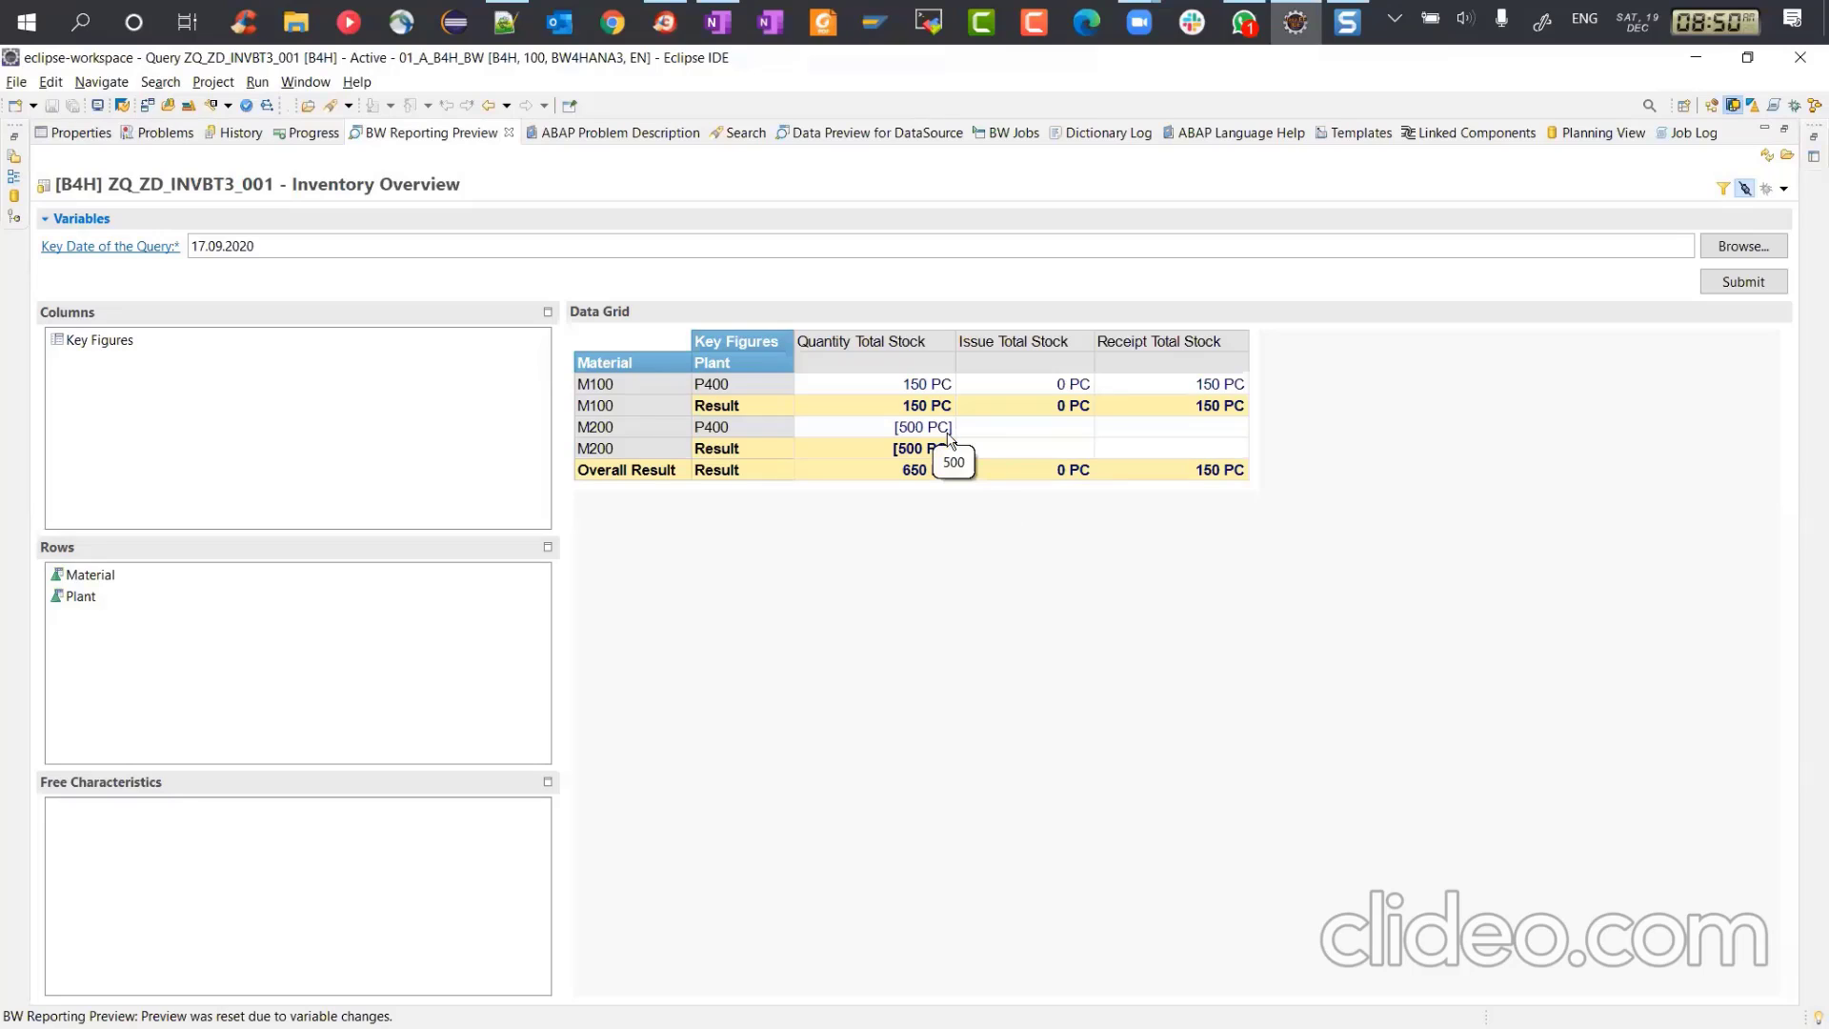